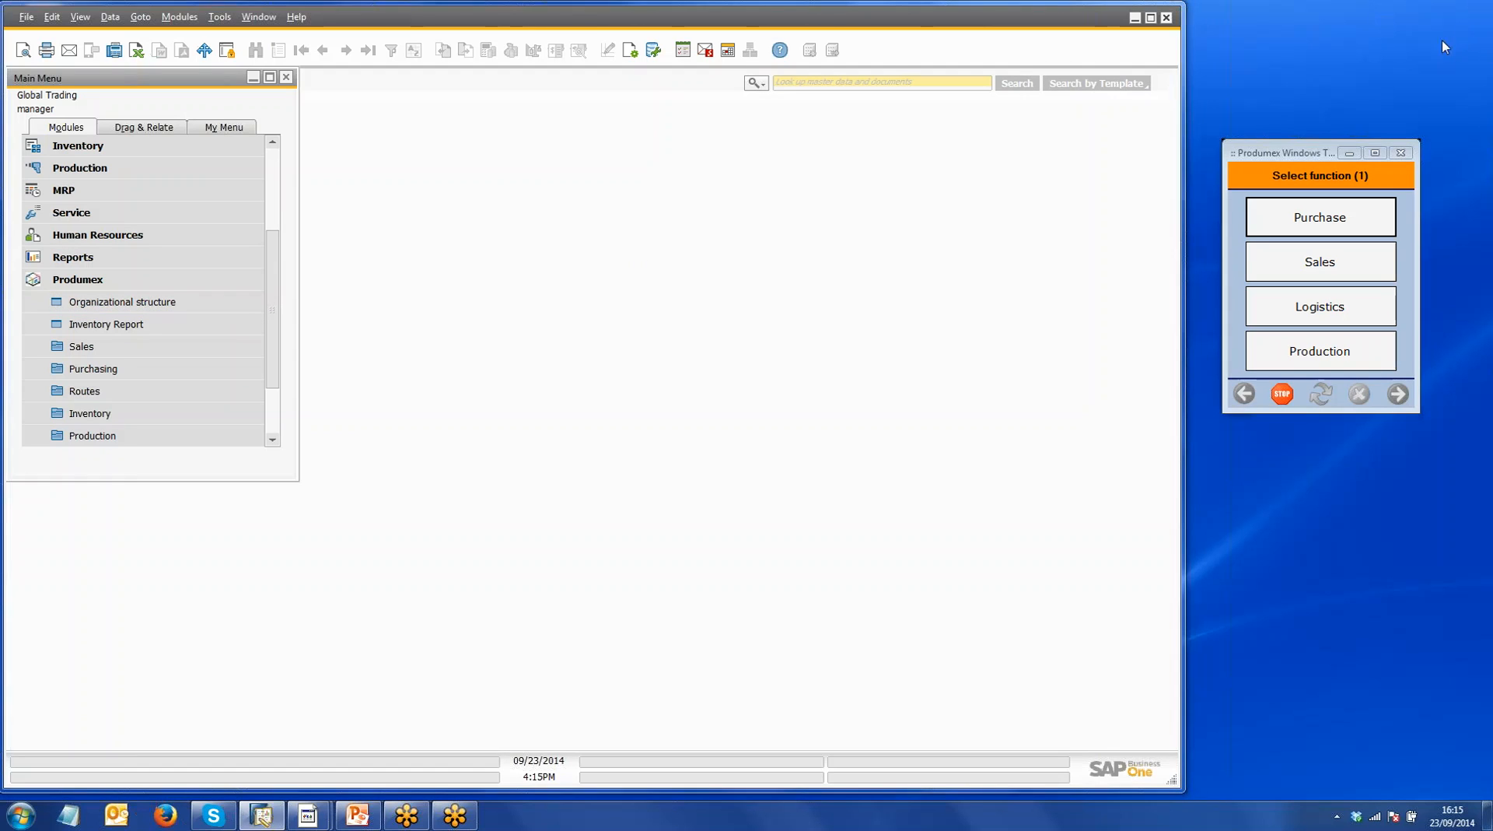
Step: Open the Produmex organizational structure and expand Global Trading down to the contents of Warehouse 1, widening the tree to fit
left_click(142, 312)
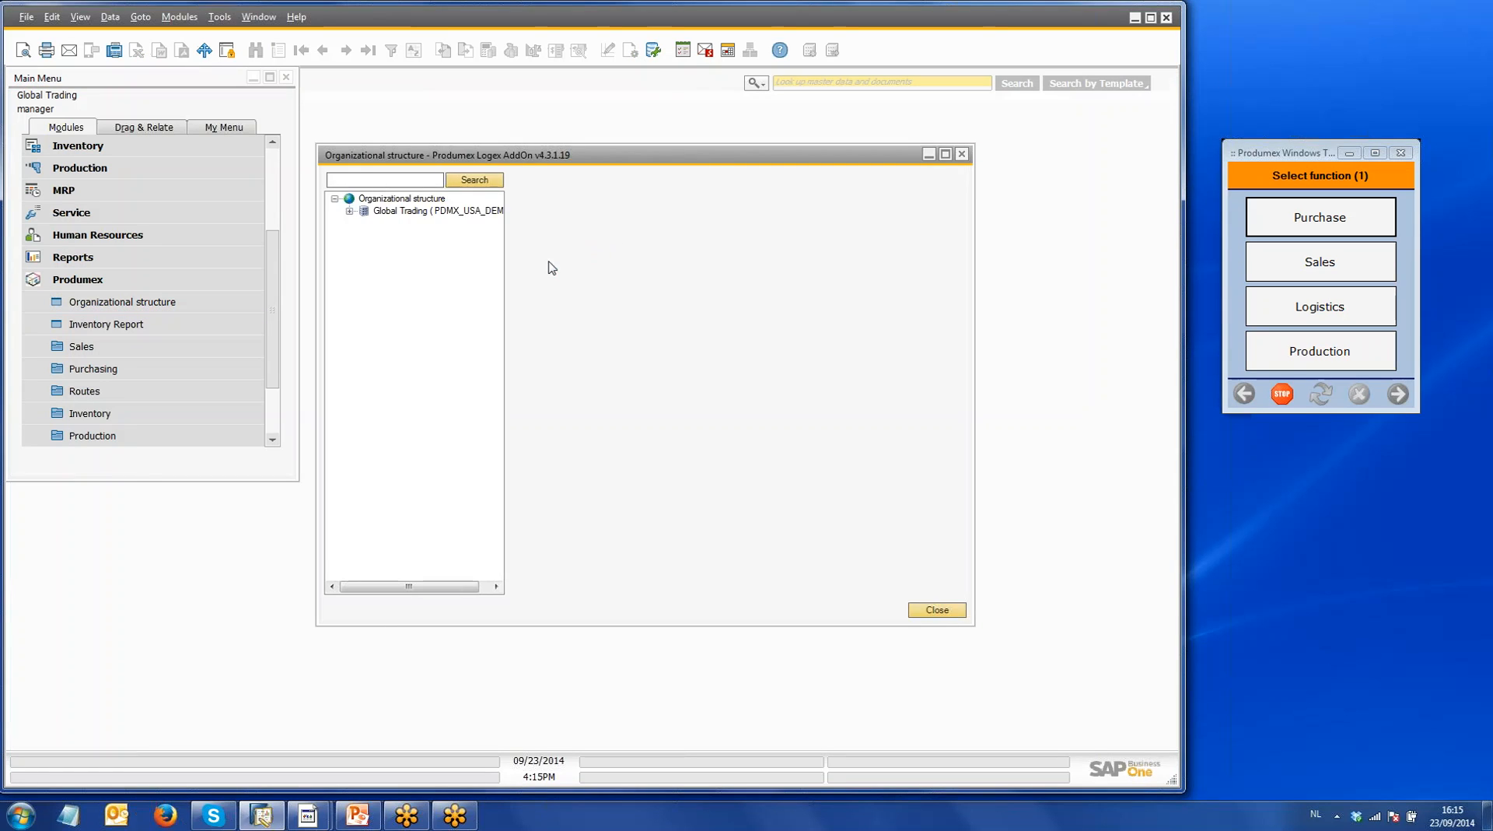
left_click(349, 210)
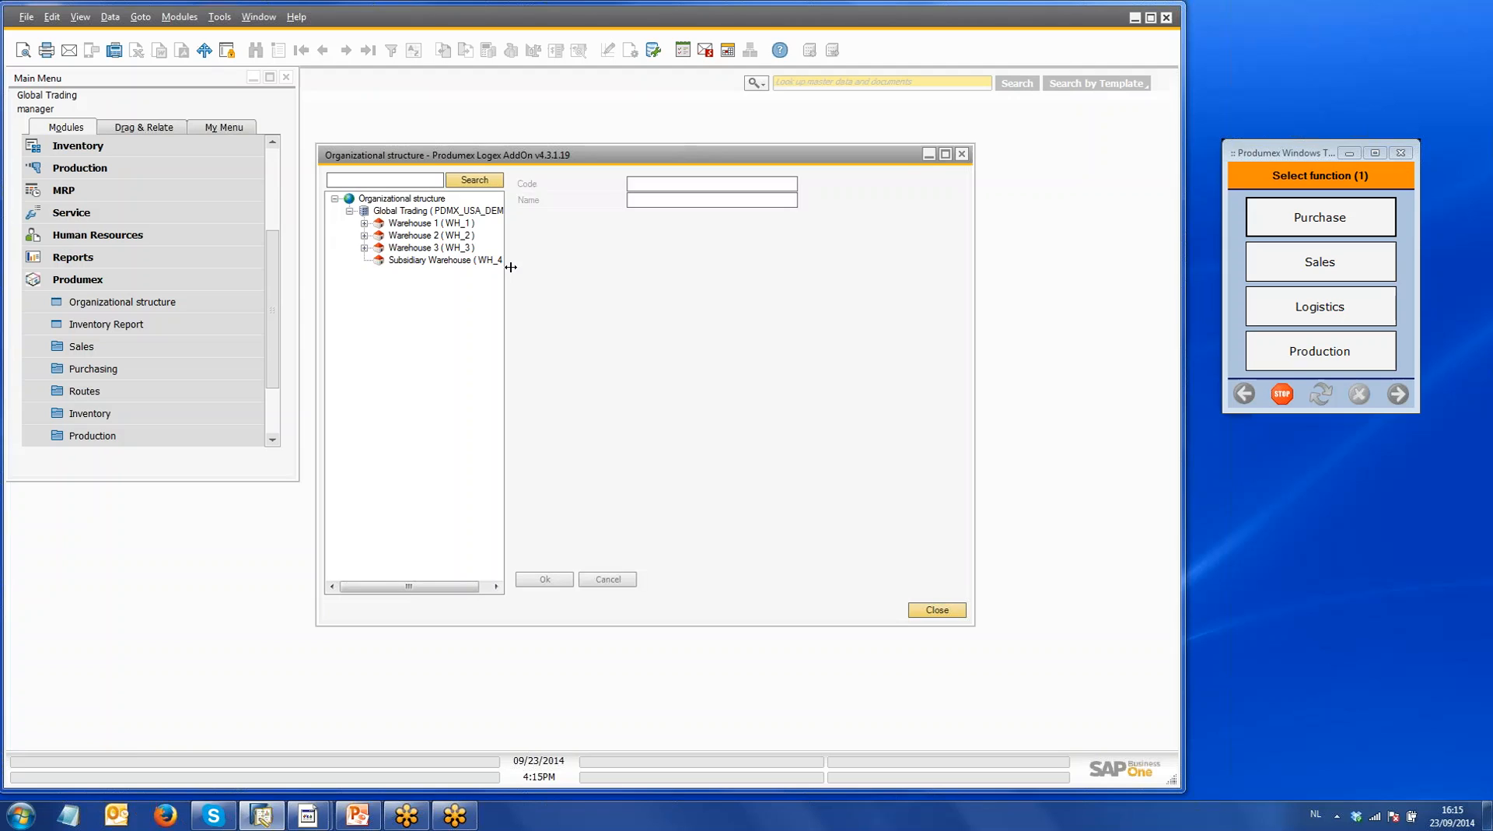
left_click_drag(506, 277, 557, 277)
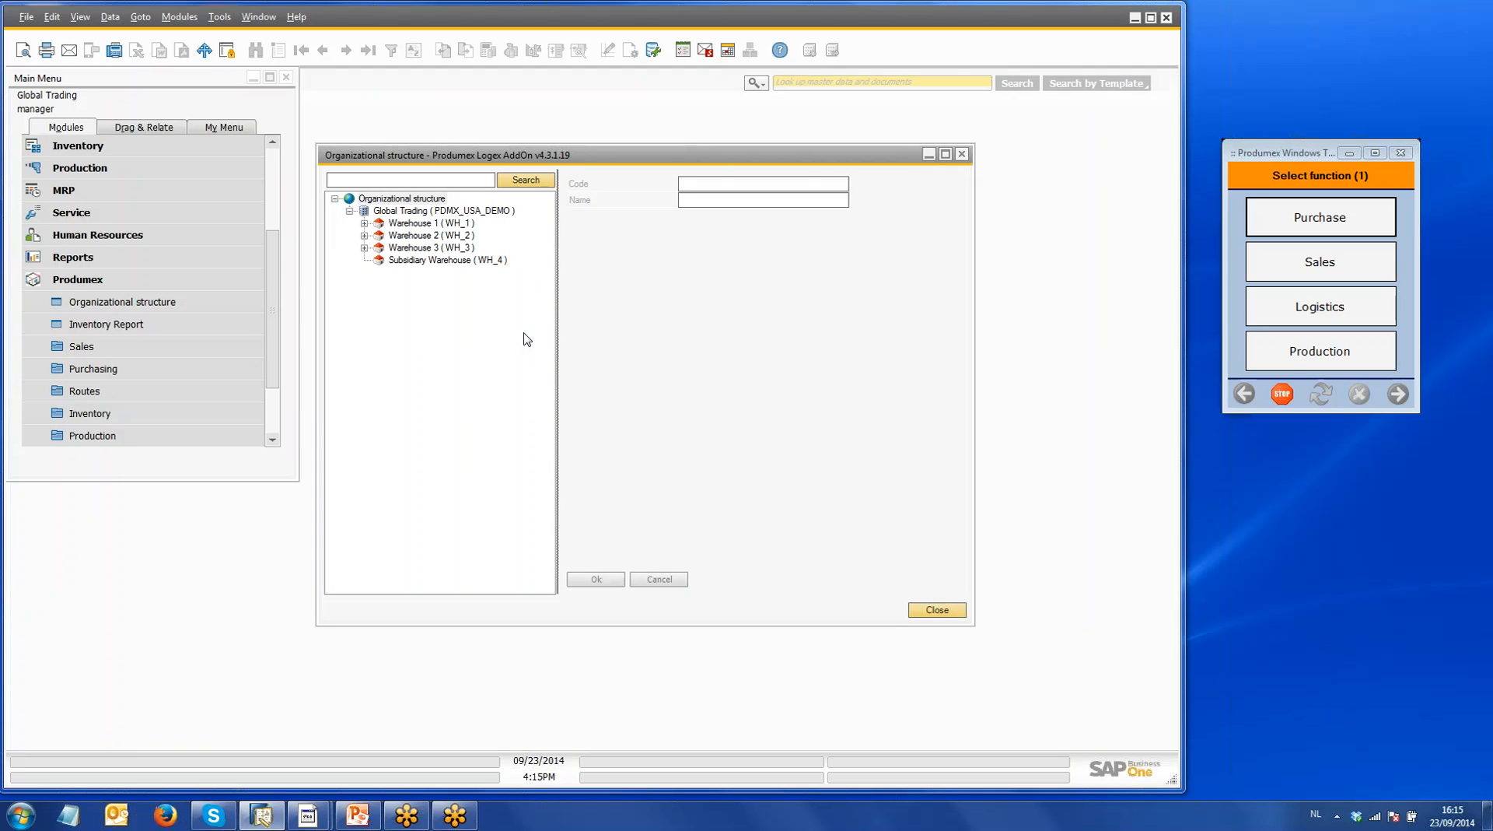
left_click(364, 224)
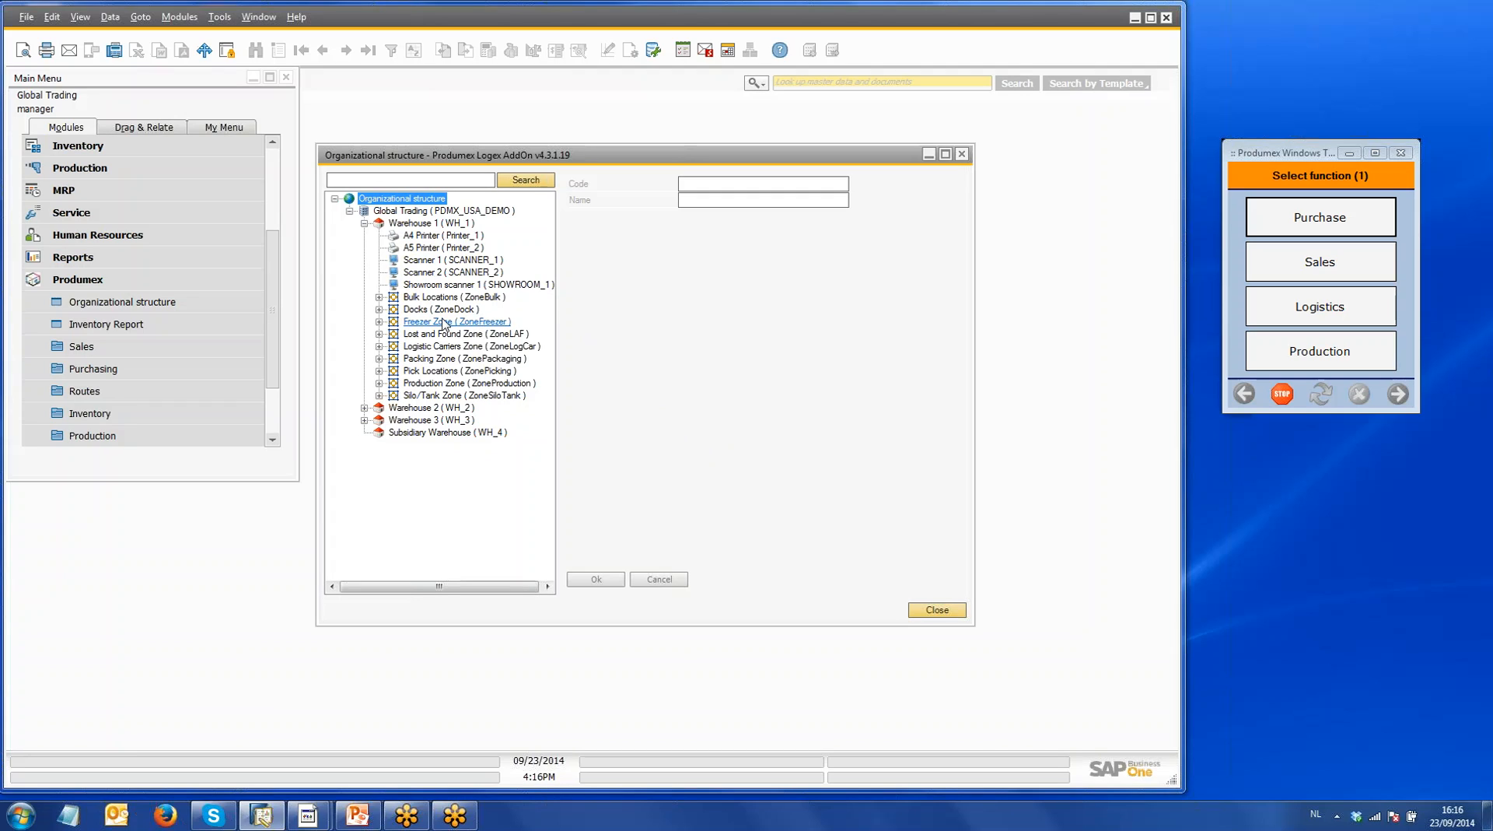
Step: Review the Global Trading company settings and the element types that can be added beneath it
left_click(484, 213)
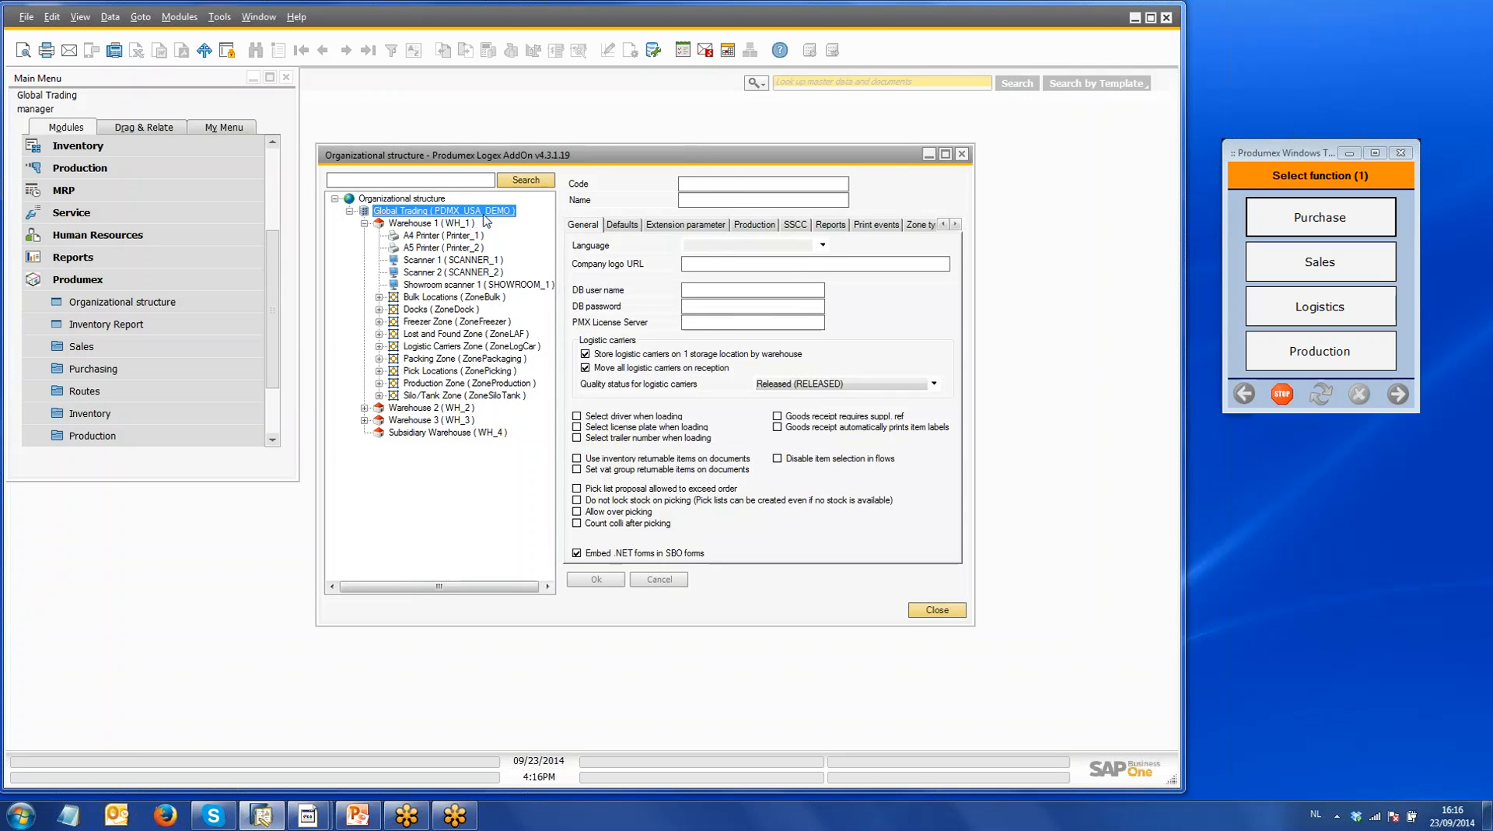
right_click(486, 217)
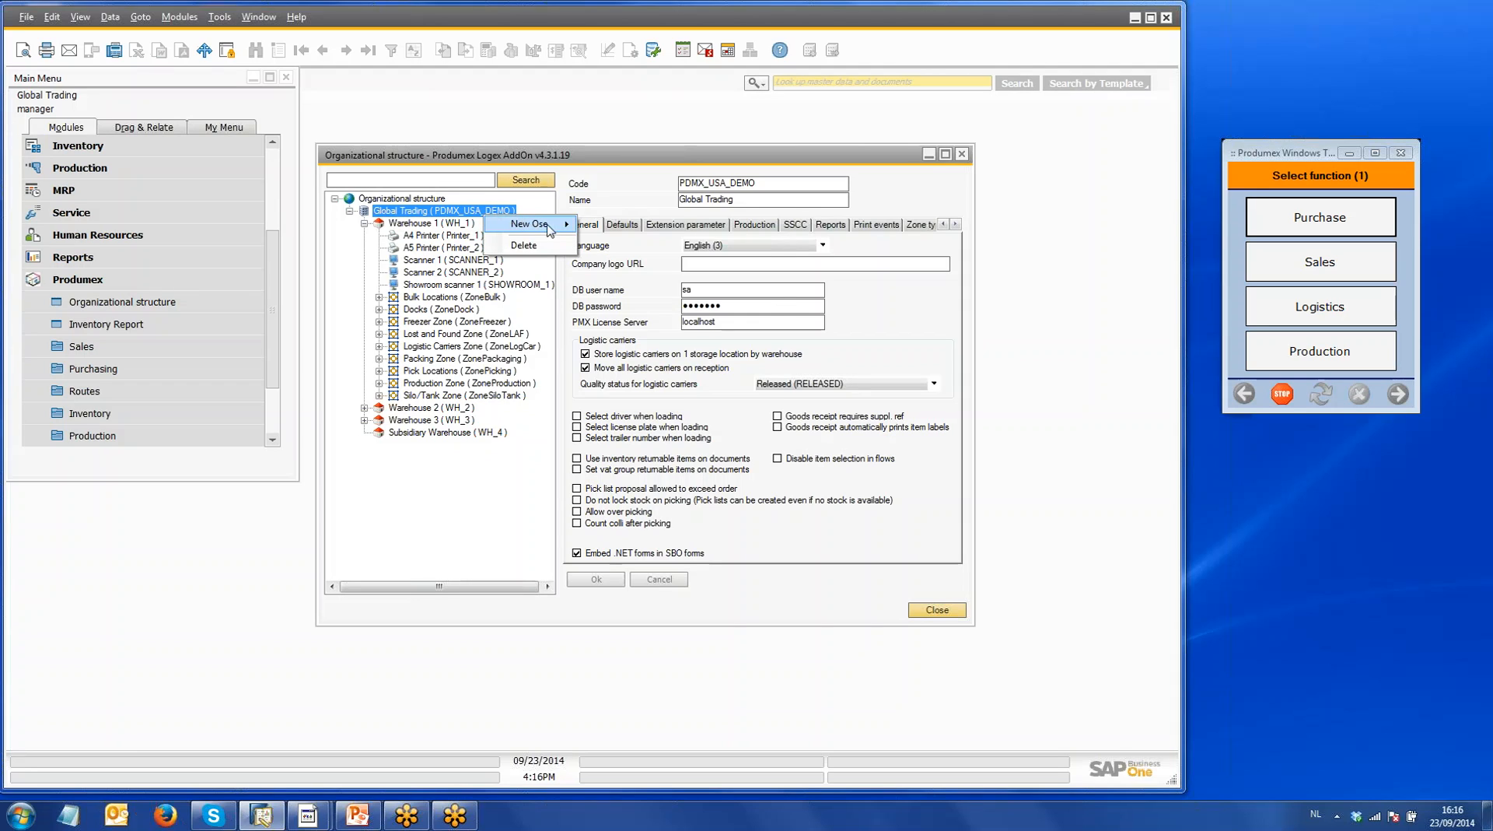
mouse_move(552, 226)
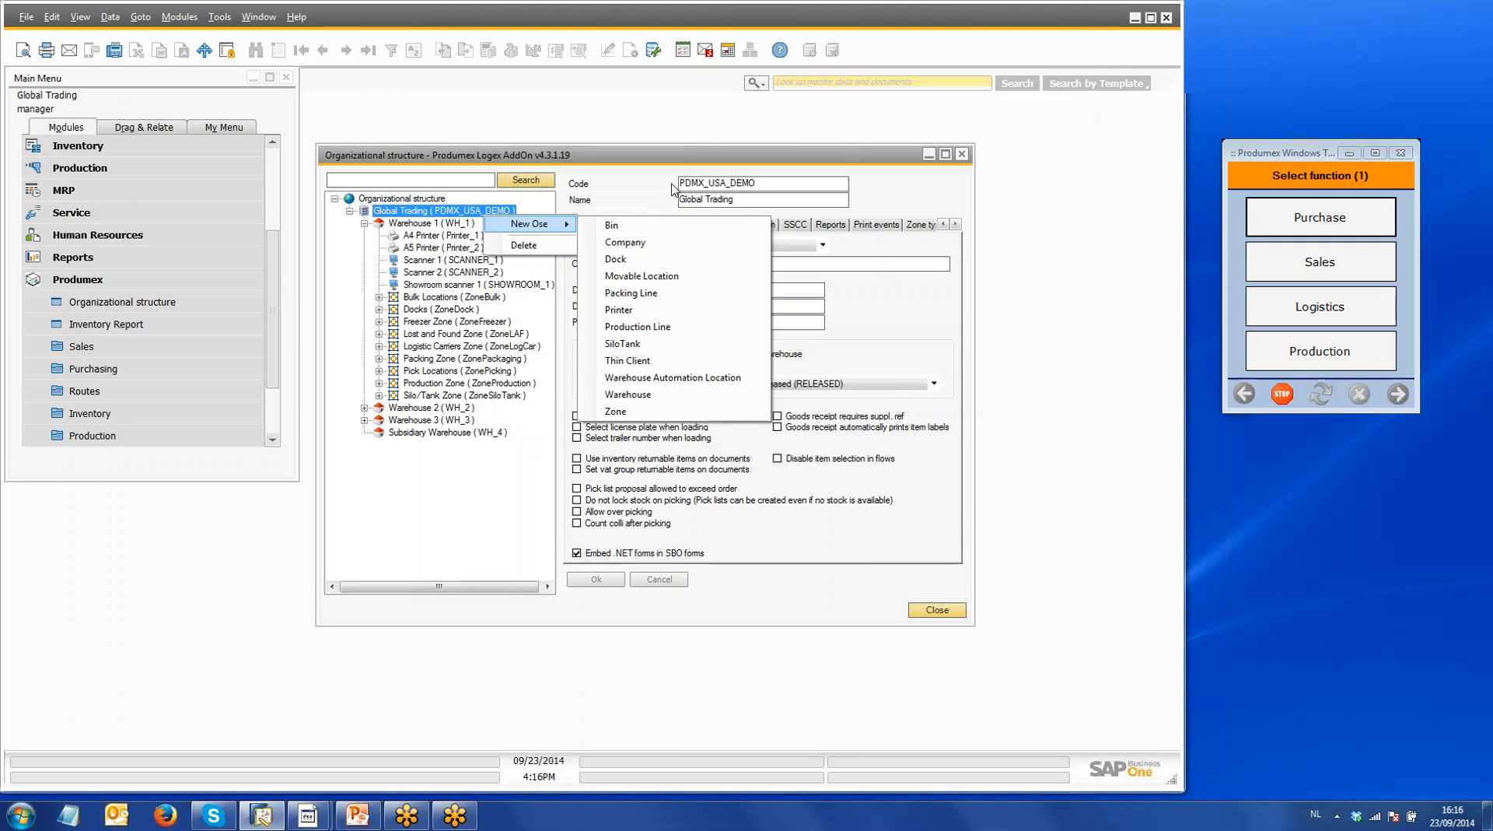
left_click(628, 163)
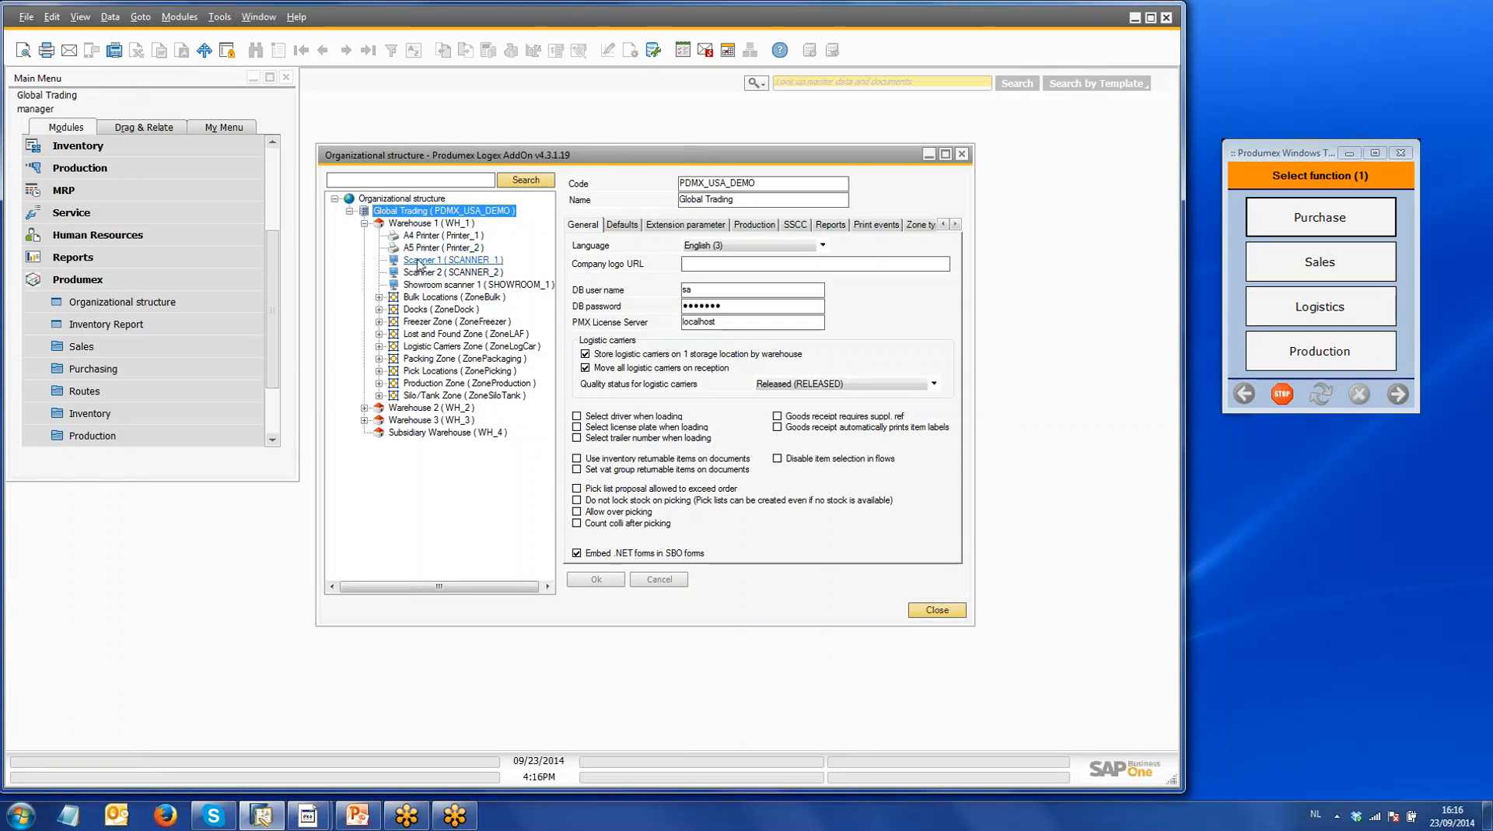
Step: Examine the settings of Receiving Dock 1 and of the Freezer Zone in Warehouse 1, including the Freezer Zone's sub-zones
left_click(385, 310)
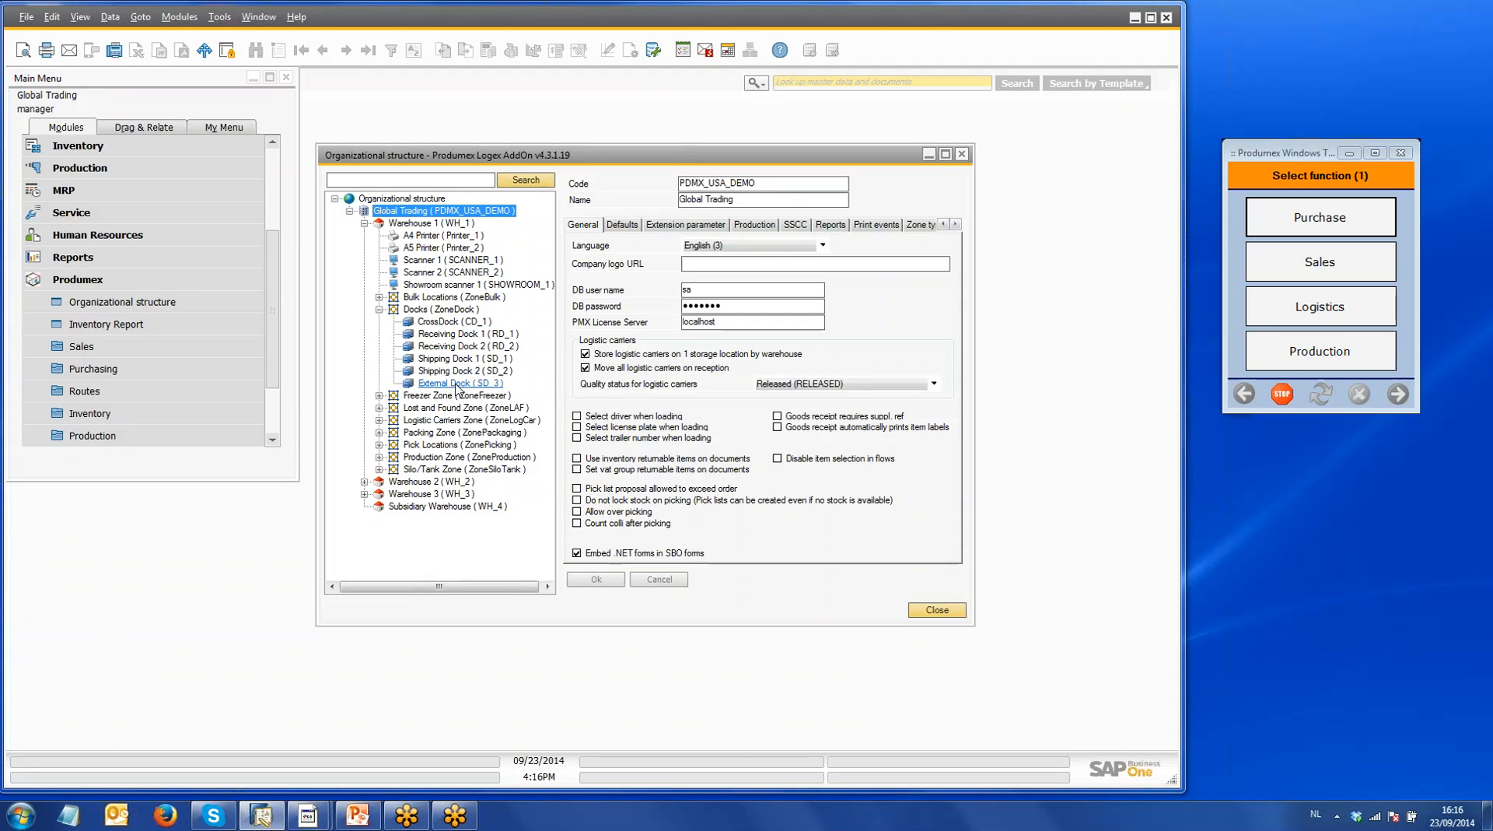
left_click(469, 334)
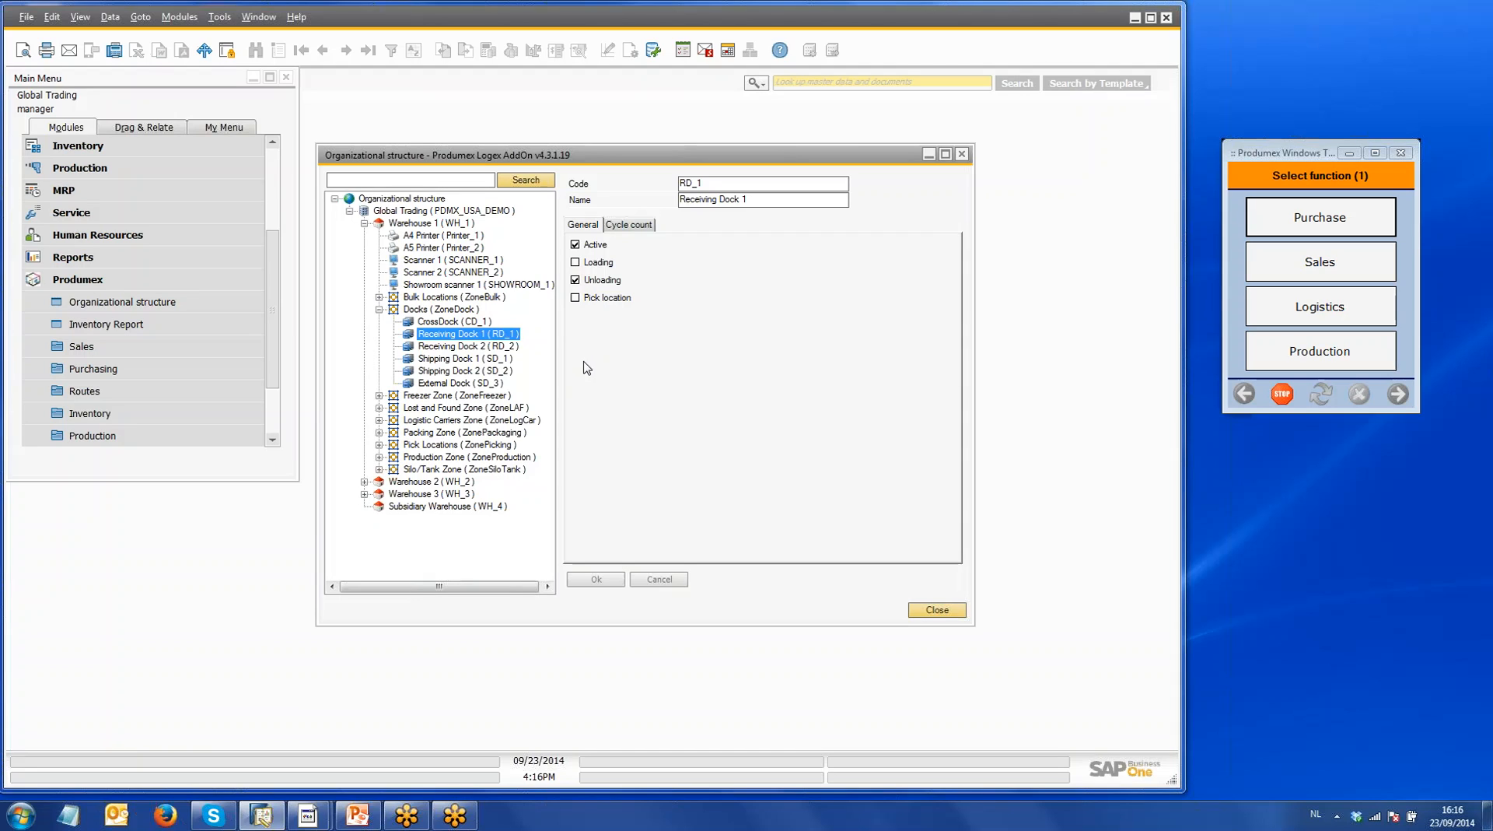
left_click(379, 395)
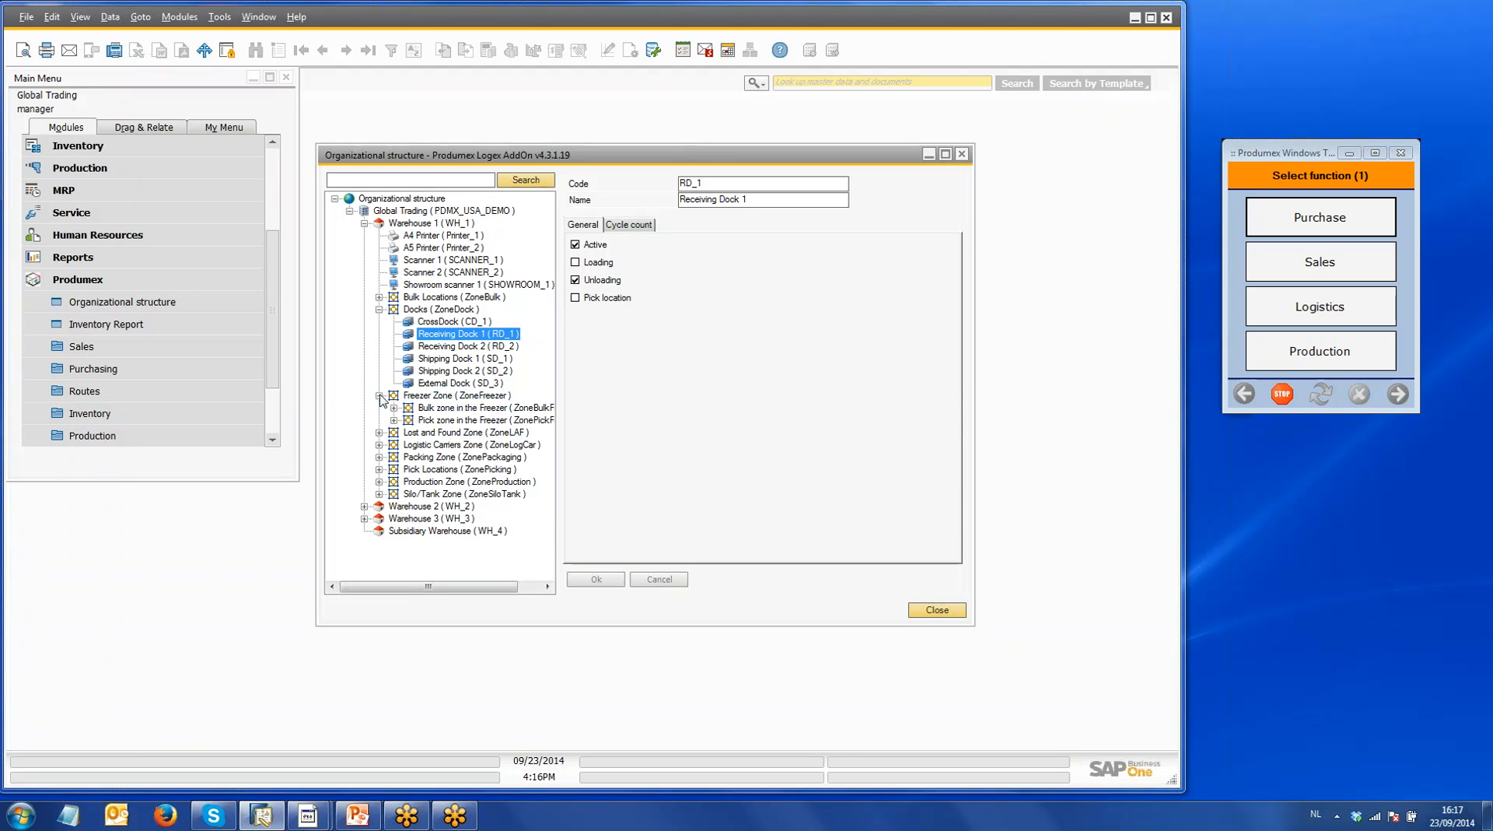
left_click(455, 397)
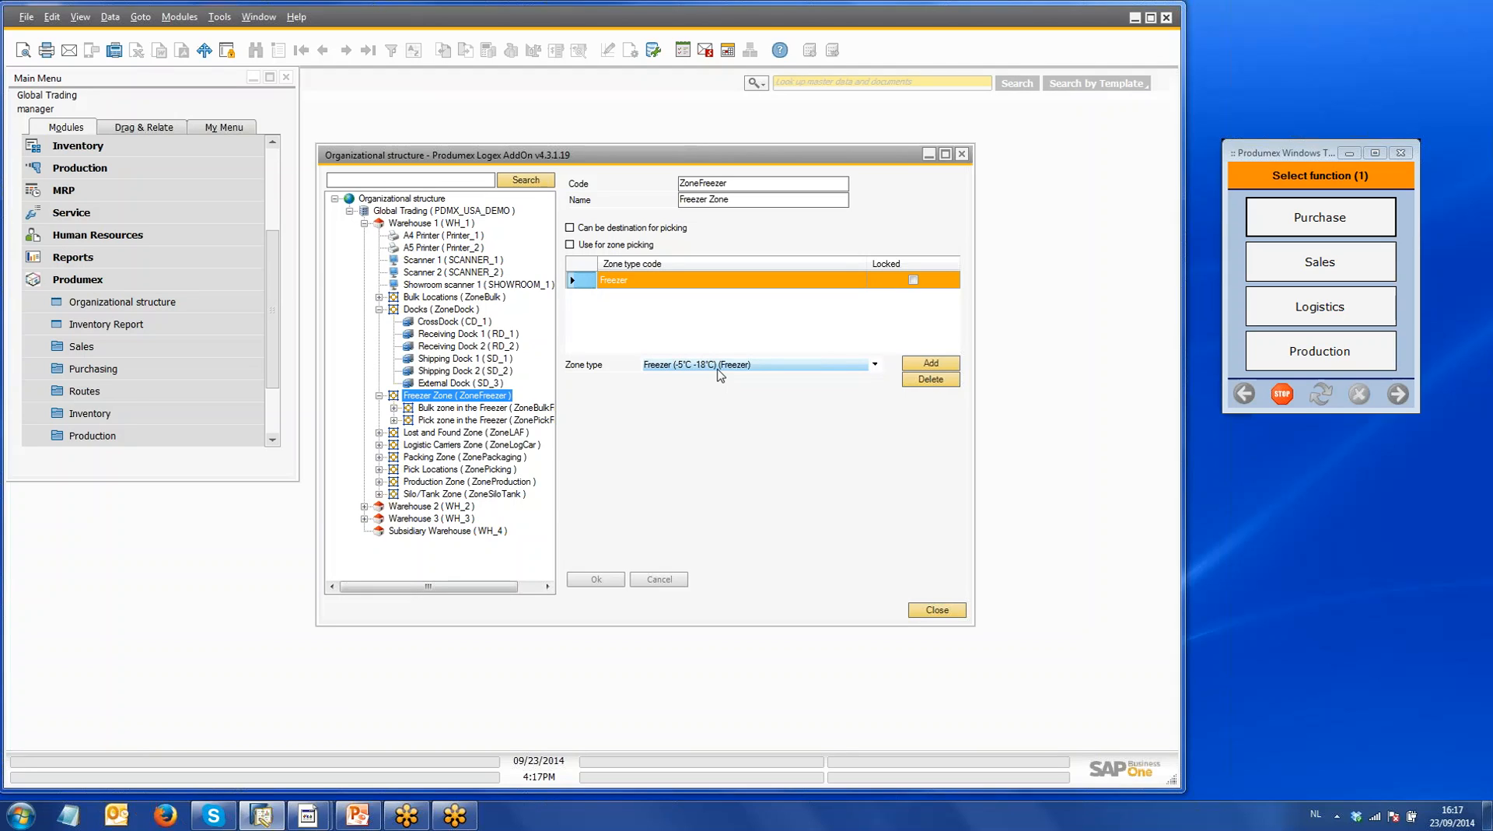
Step: Expand the Packing Zone, the Production Zone and its Production Zone 1 to examine their lines, carts and silo tanks
left_click(380, 458)
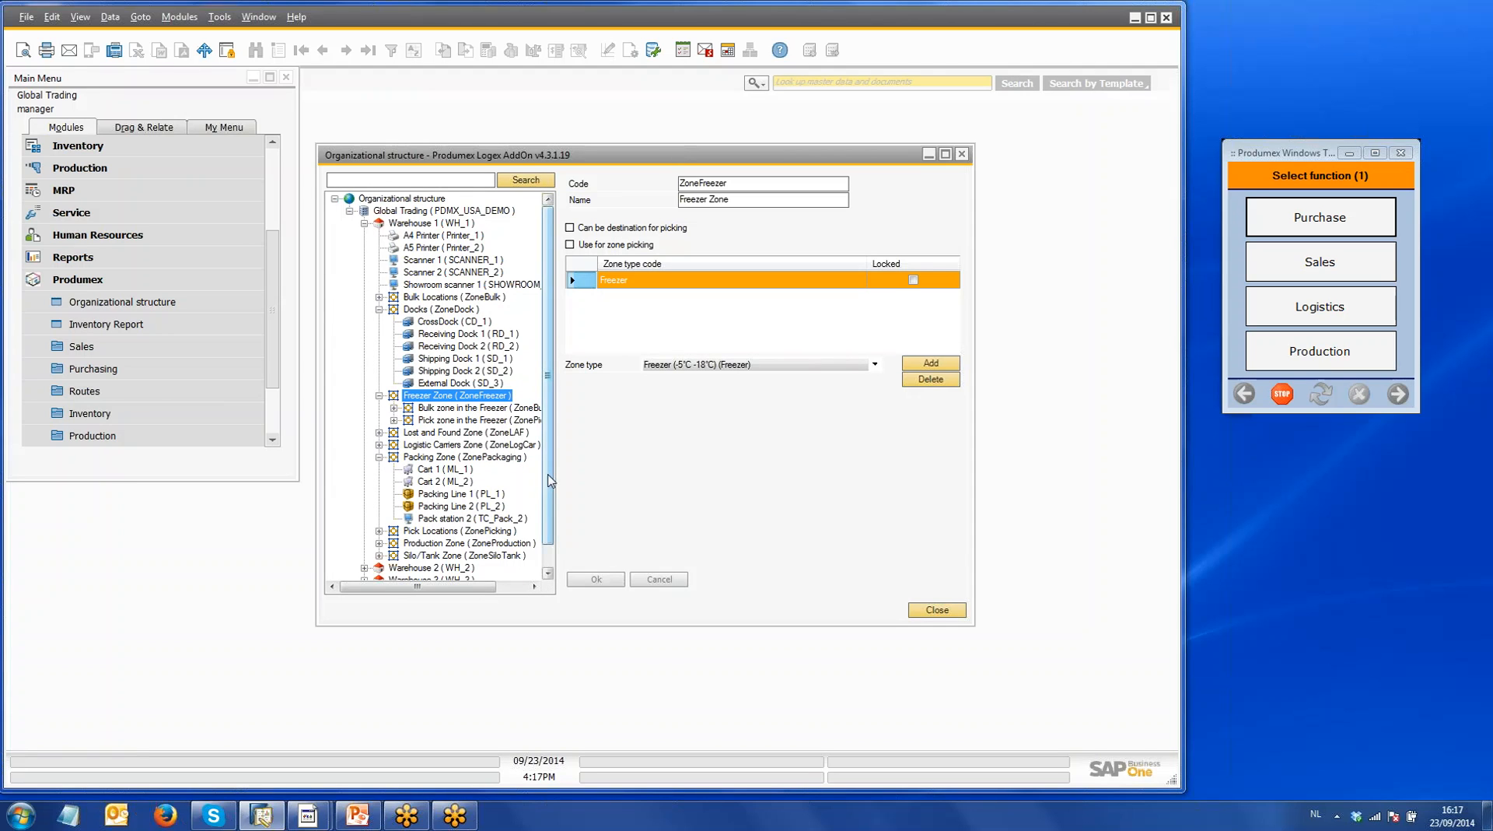
scroll(549, 494, "down", 1)
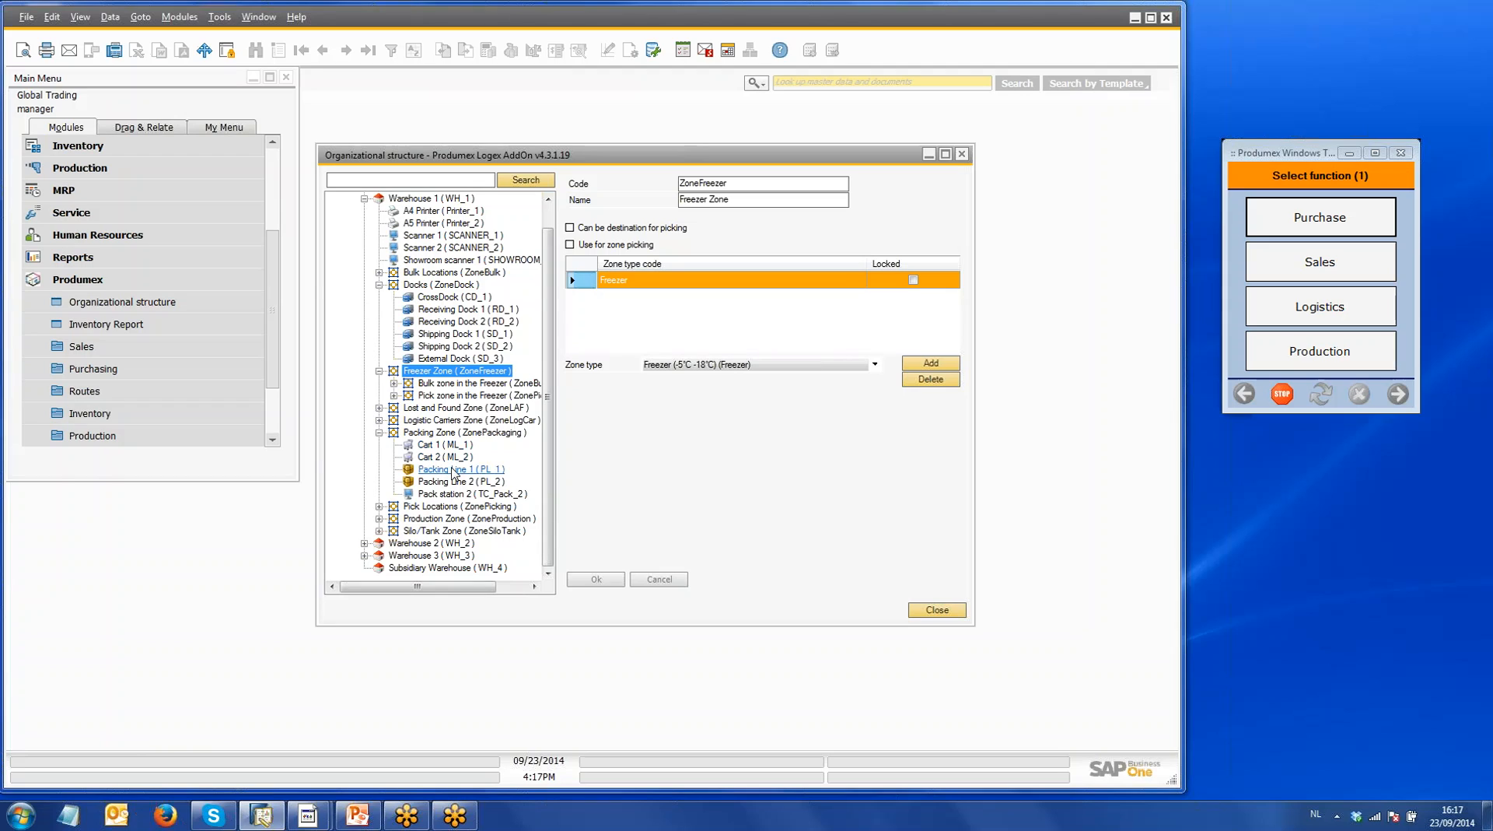
left_click(379, 518)
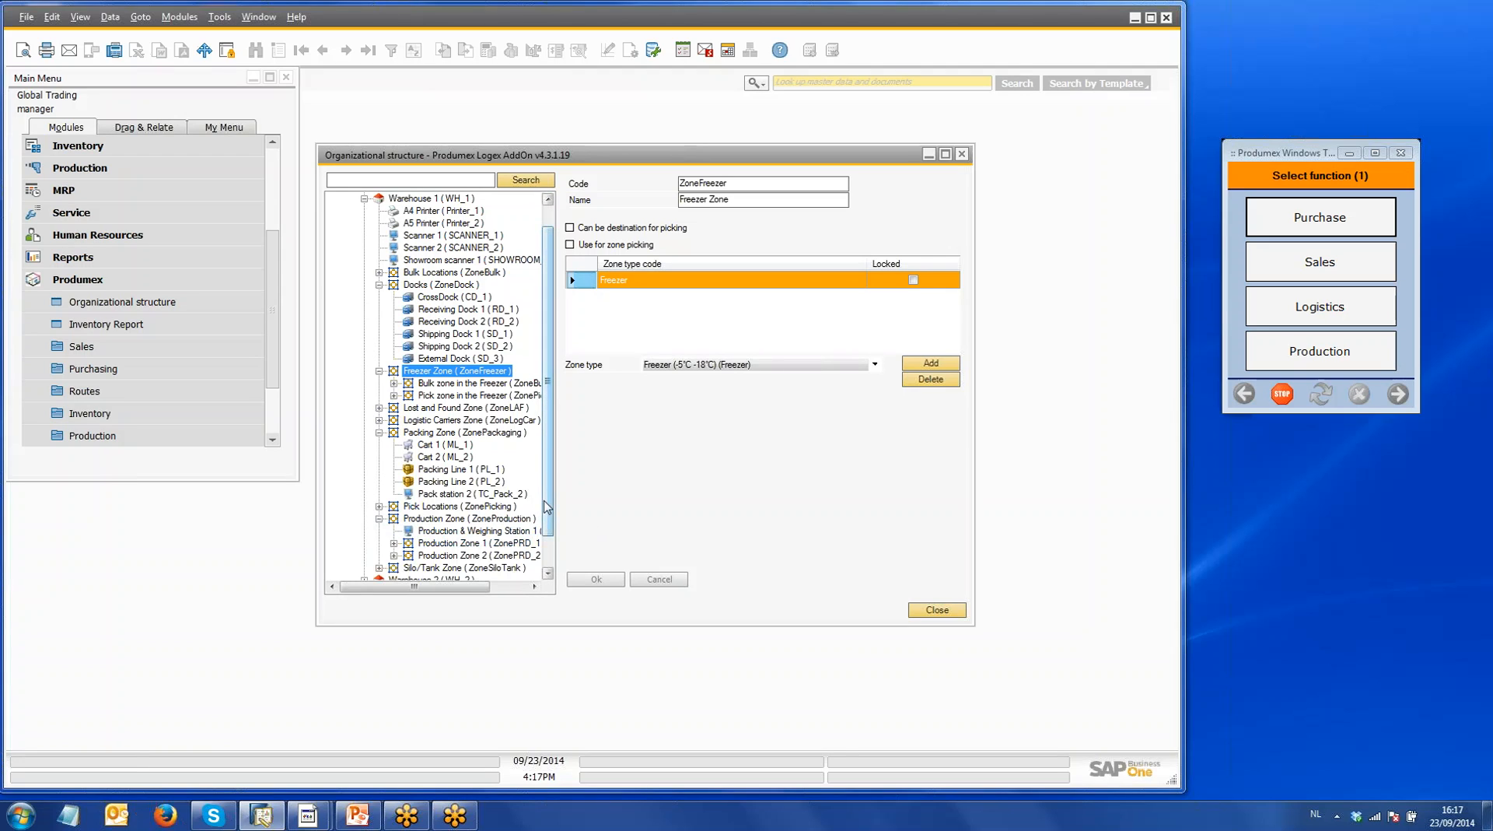
scroll(548, 513, "down", 1)
scroll(554, 537, "down", 1)
left_click(394, 493)
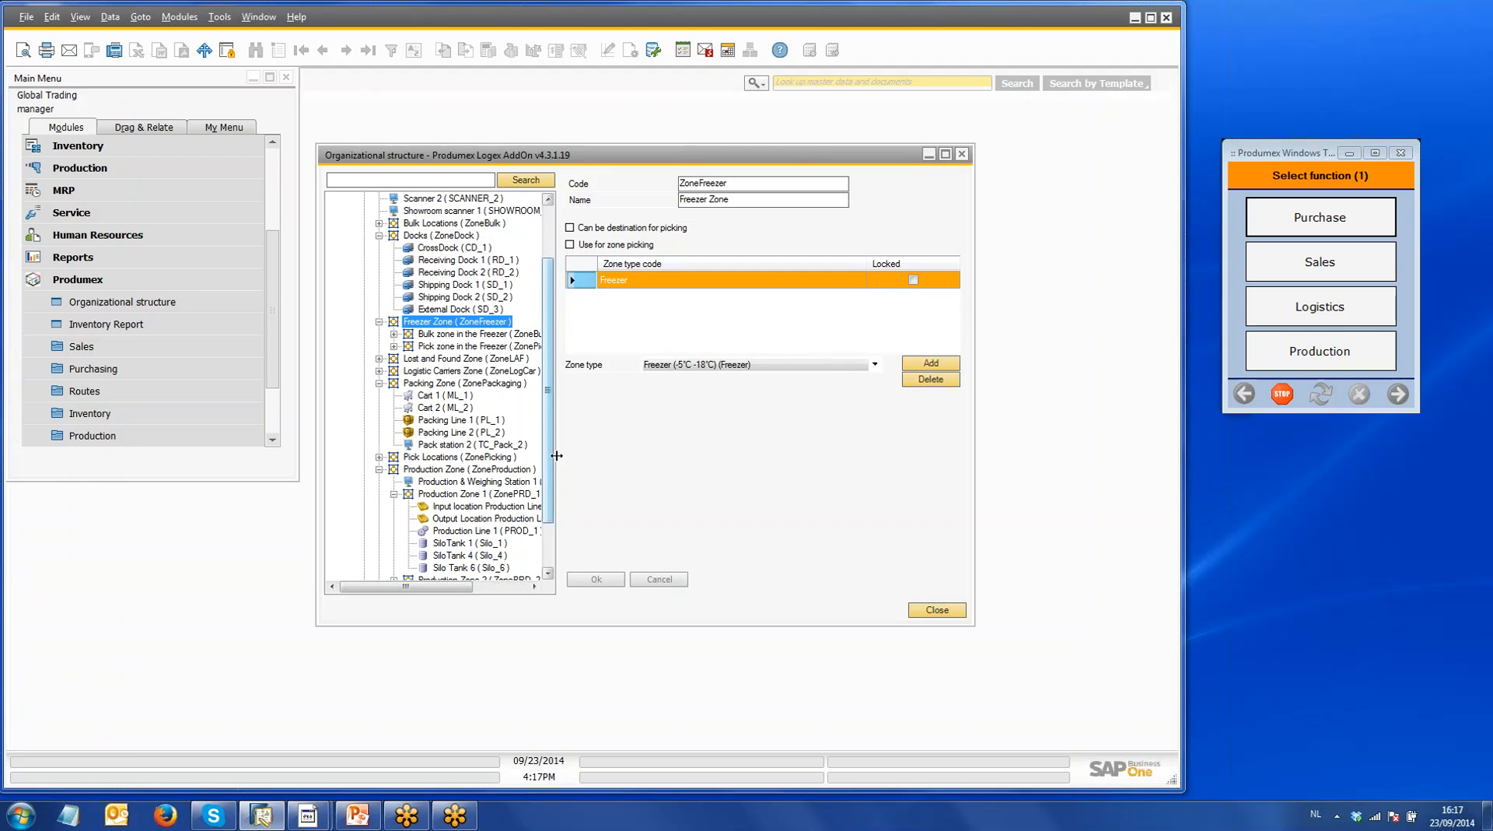
left_click_drag(557, 463, 581, 464)
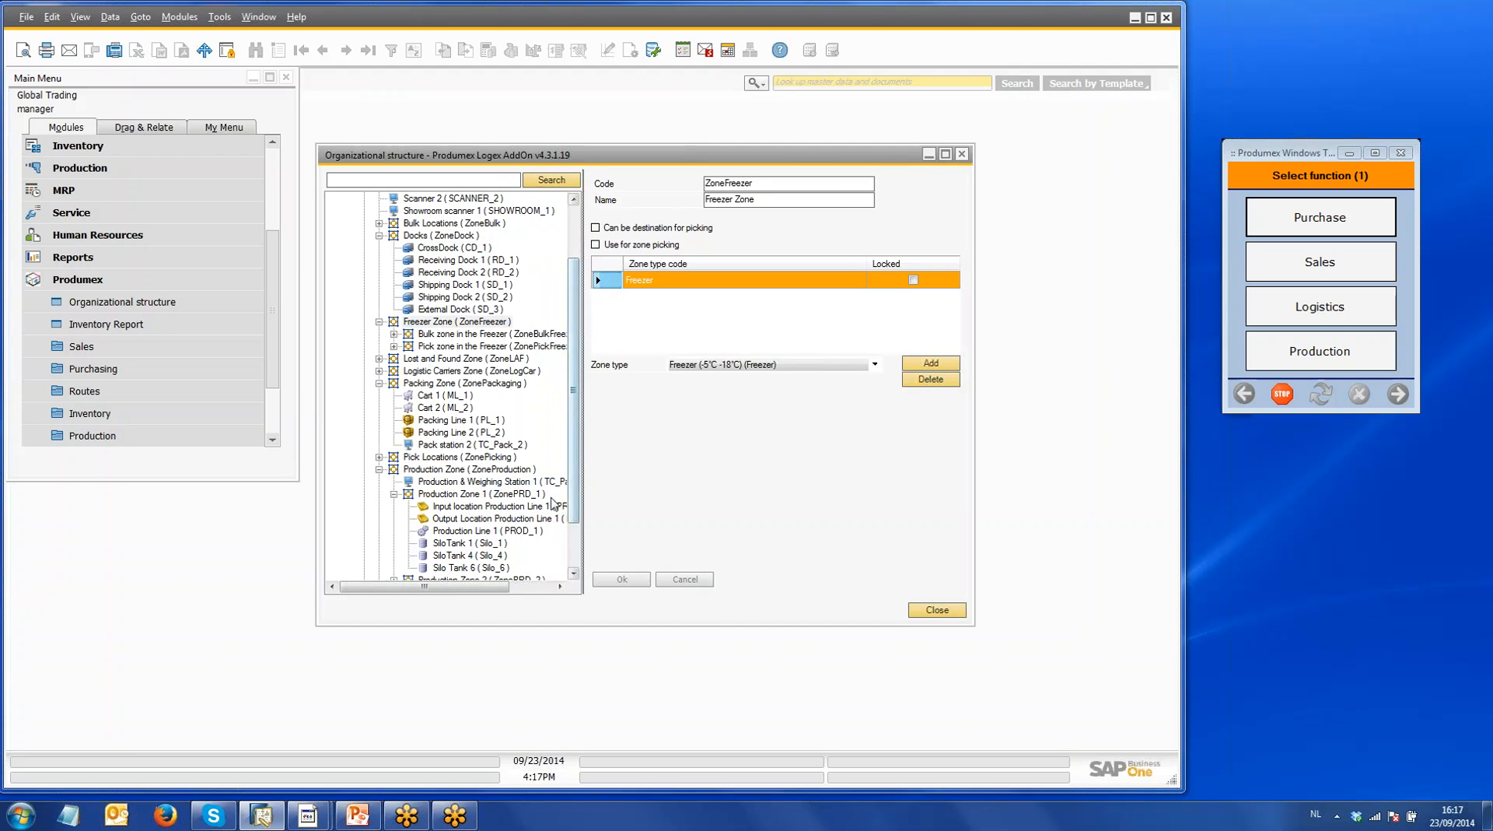
Step: Expand the Pick Locations zone and examine the fixed item and replenishment settings of bin P.0009
scroll(479, 502, "down", 2)
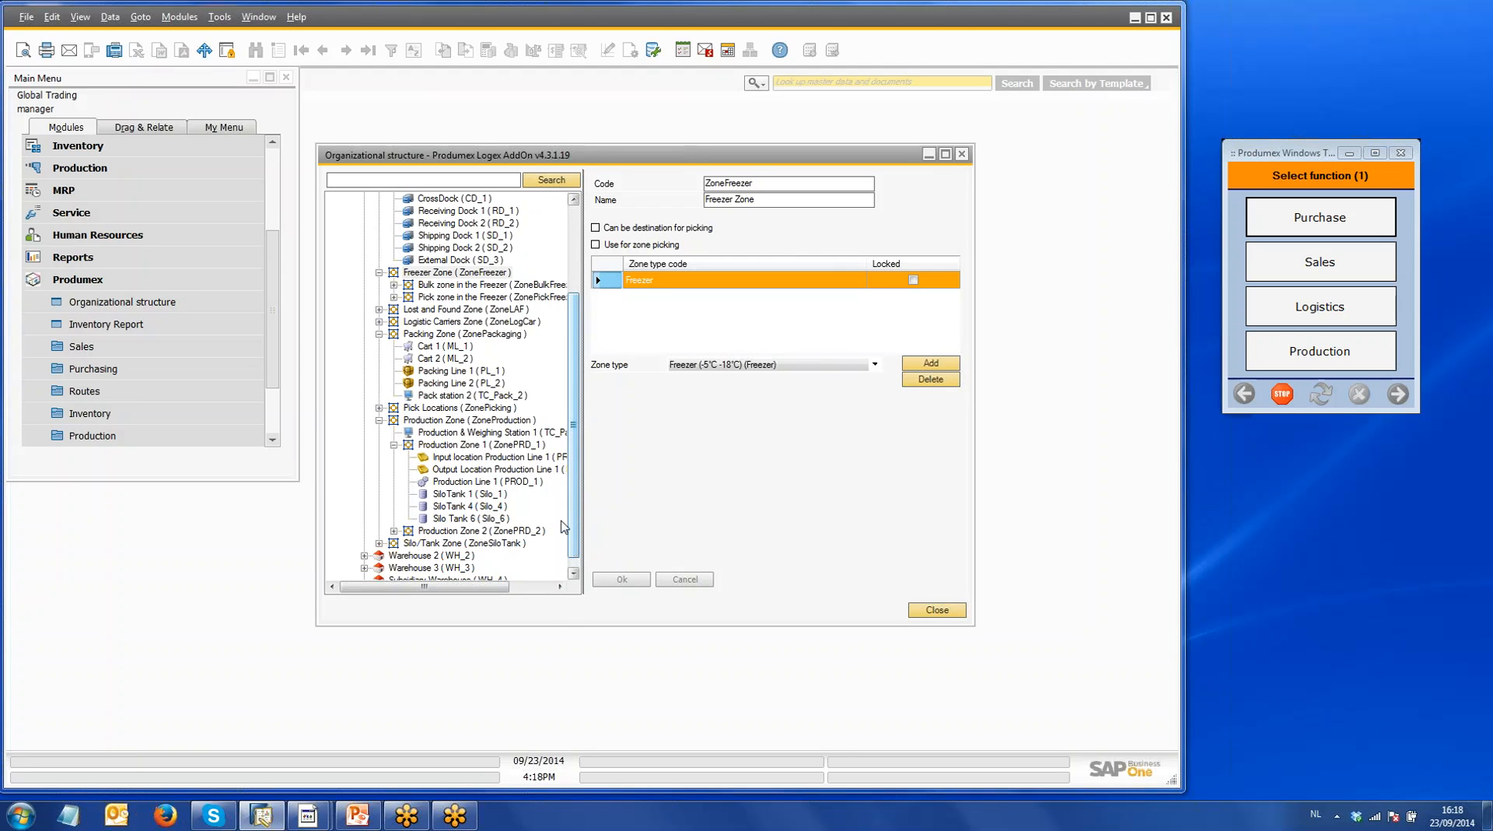
left_click(379, 408)
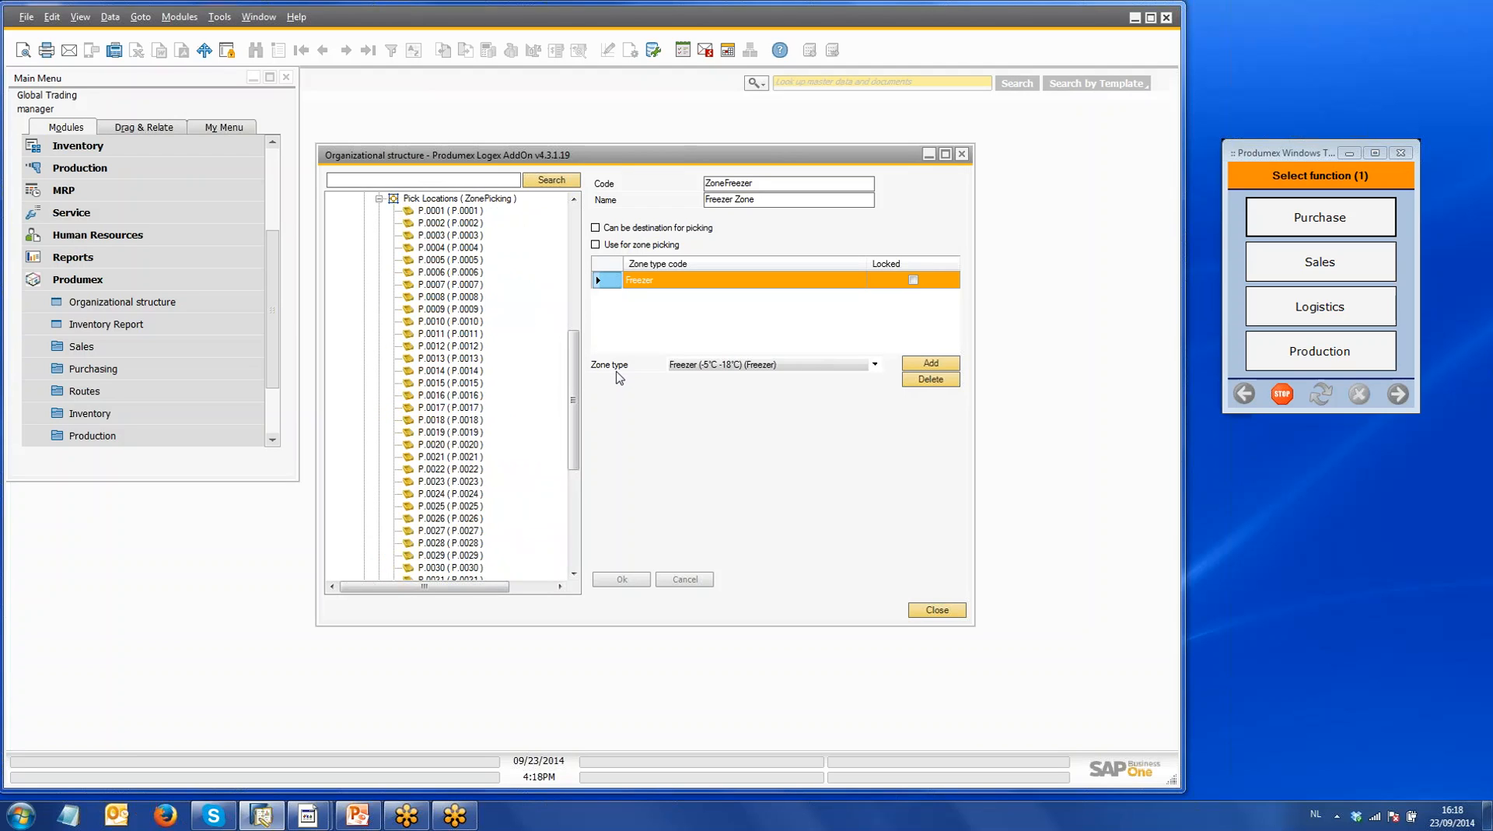
left_click(442, 311)
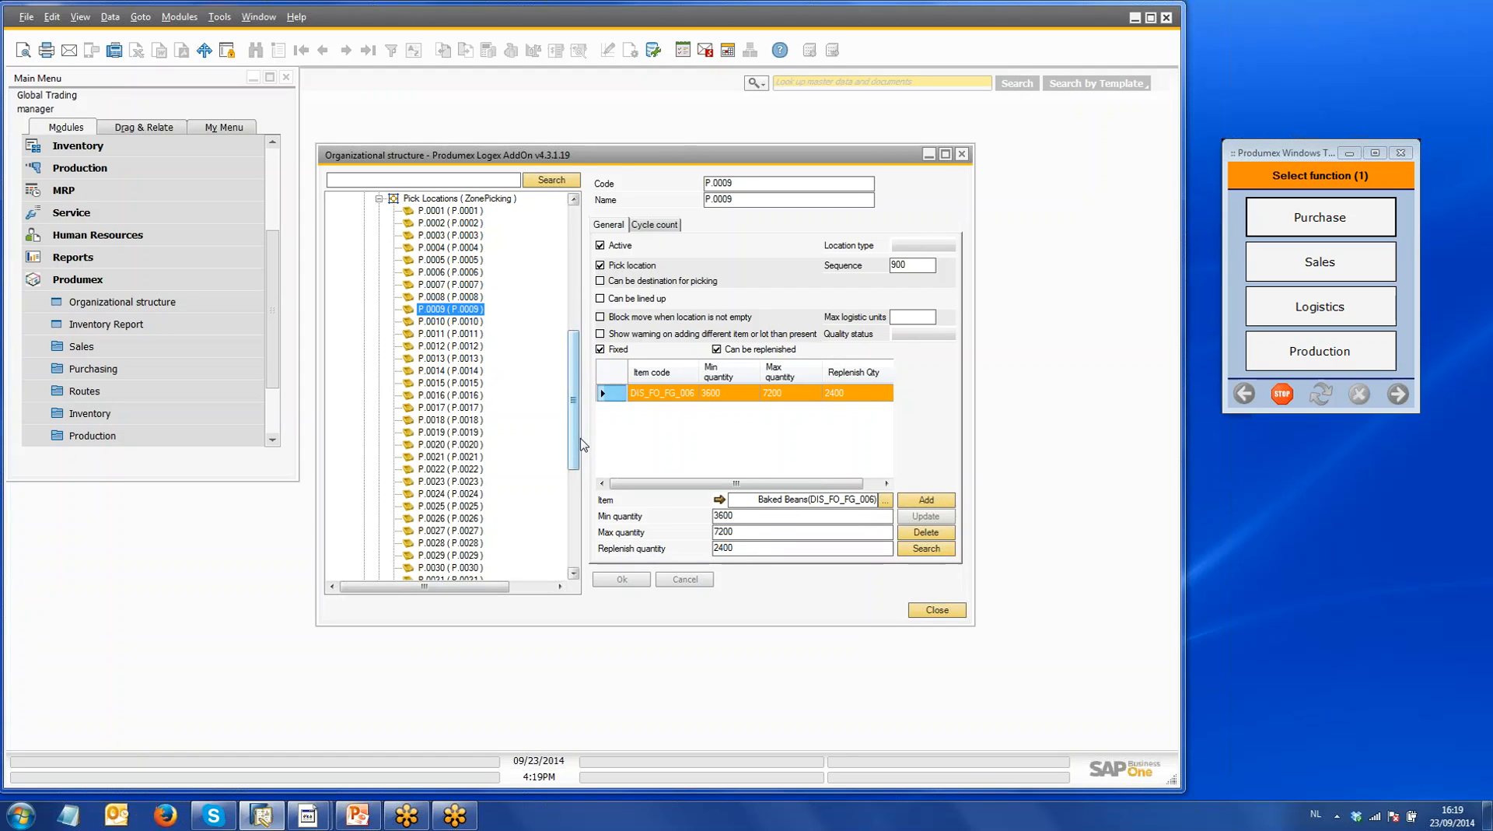
Step: Examine the Global Trading company's report definitions and print events, widening the Event column to read the event names
left_click_drag(577, 452, 574, 315)
left_click(436, 211)
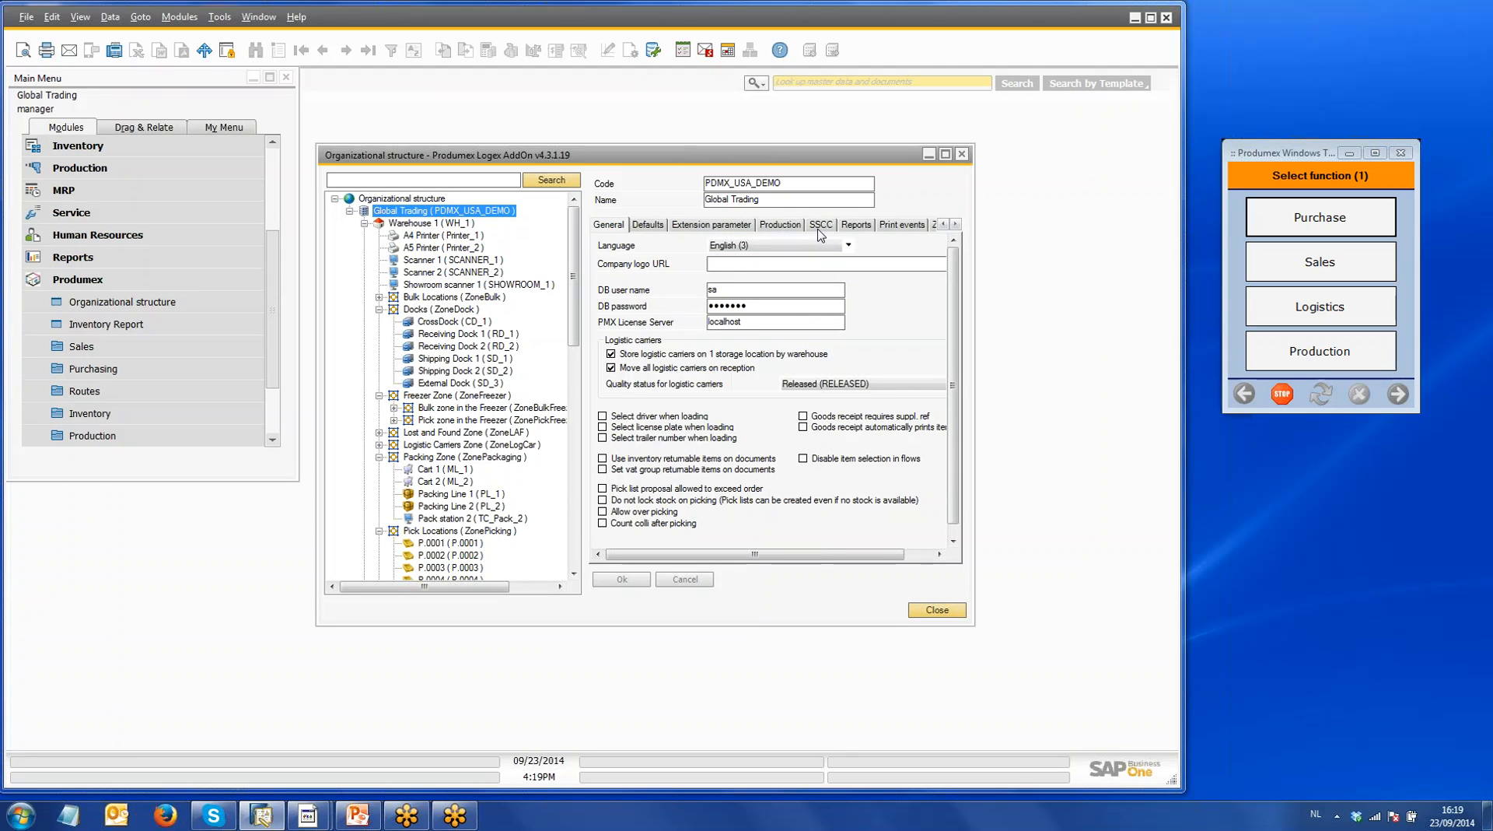
left_click(857, 228)
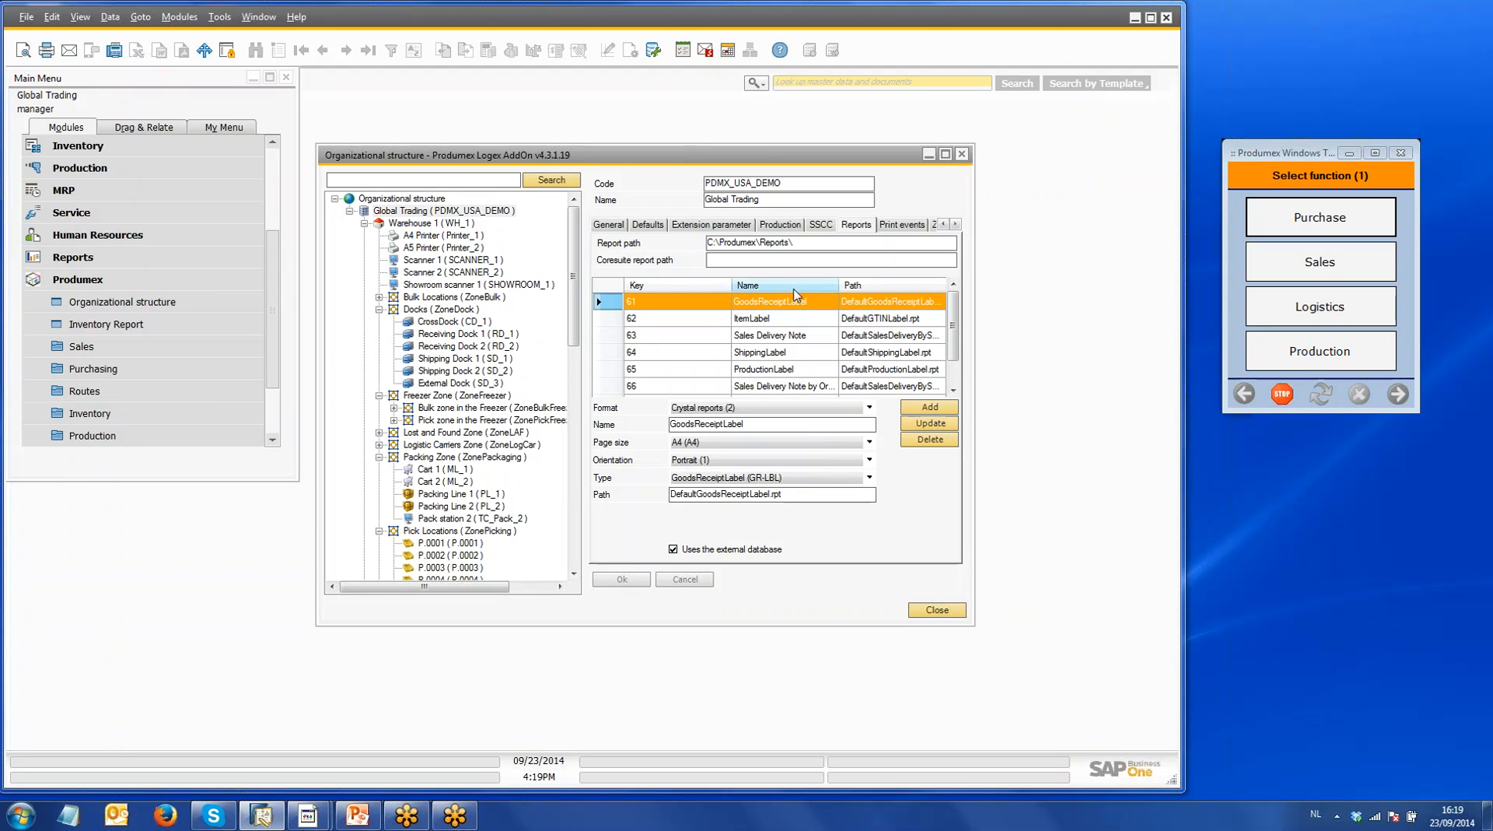
left_click(904, 227)
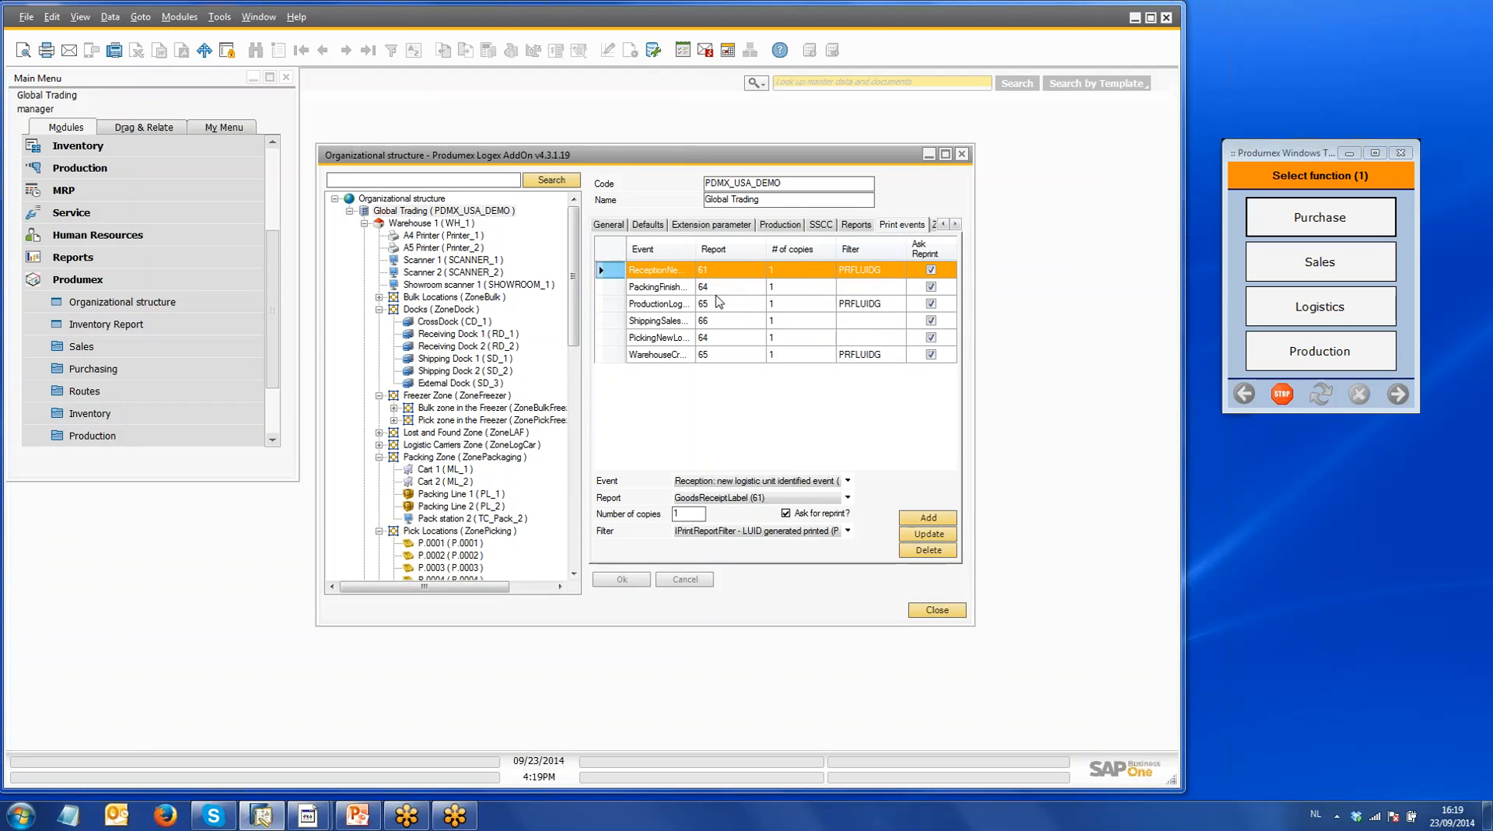
left_click_drag(696, 249, 749, 252)
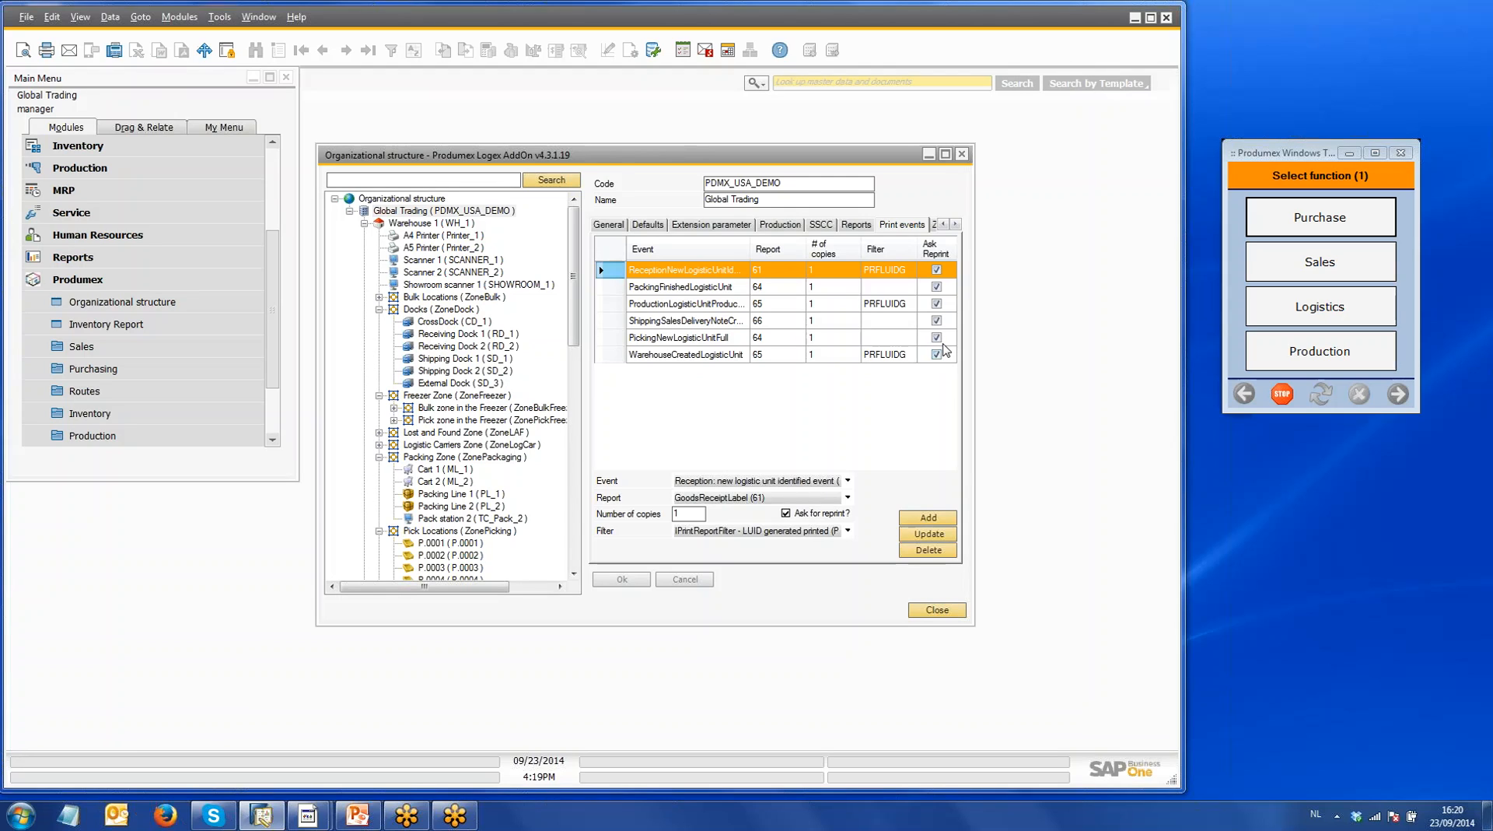
Step: Examine the company's zone types and its quality statuses with their allowed status transitions
left_click(955, 224)
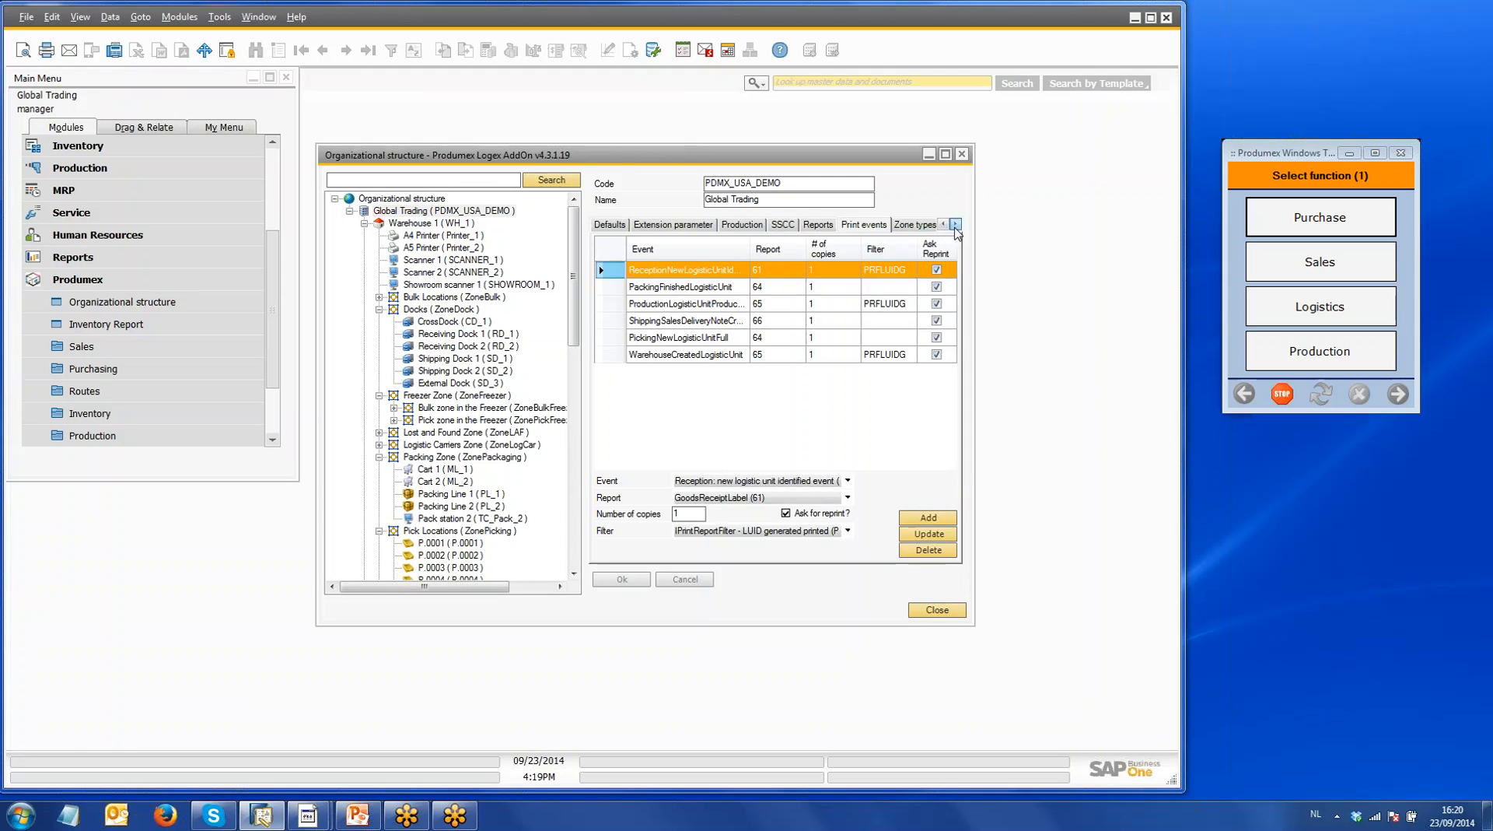
left_click(918, 229)
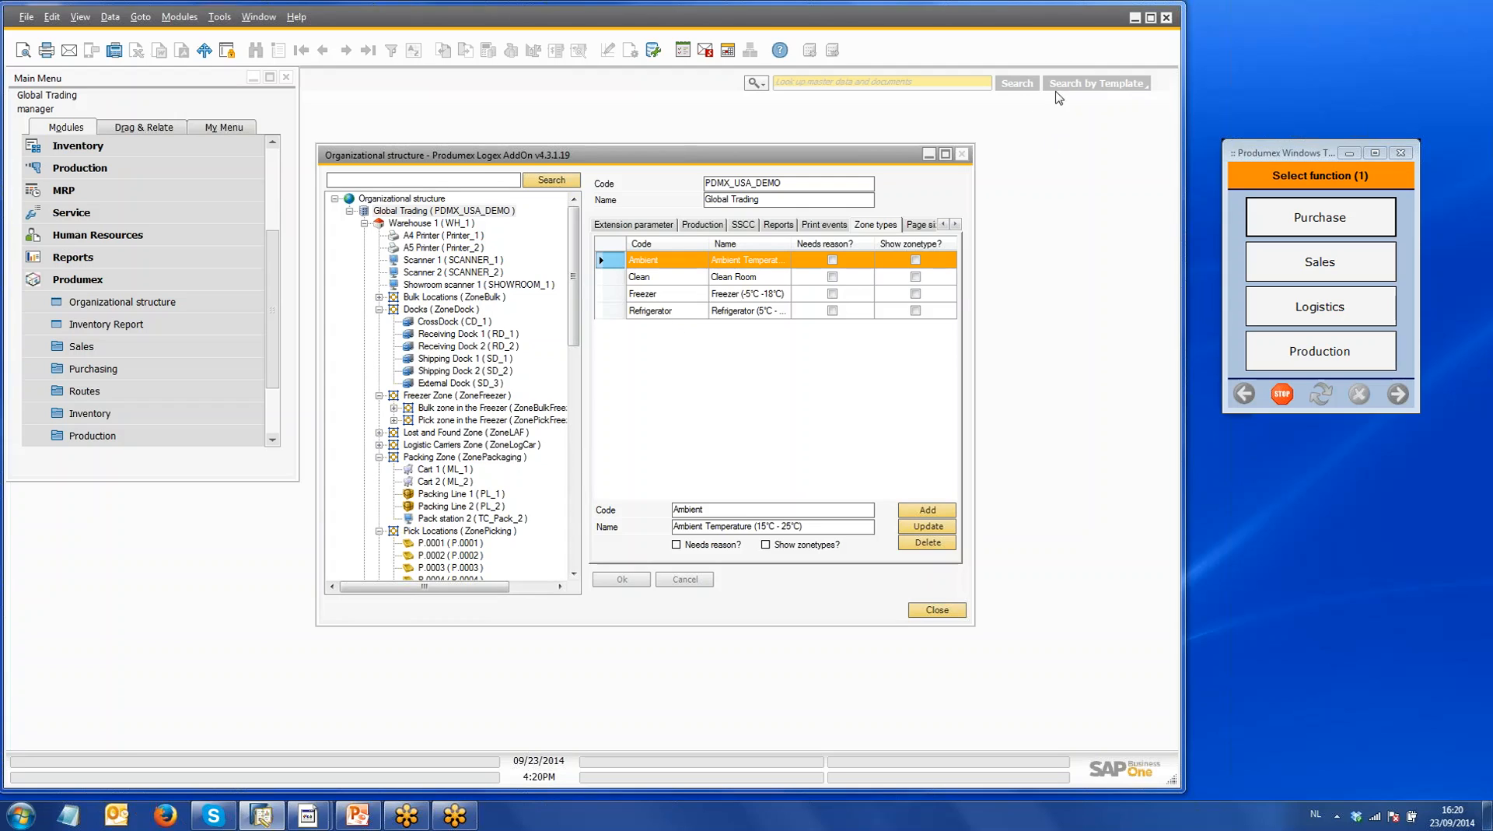
left_click(955, 224)
left_click(955, 224)
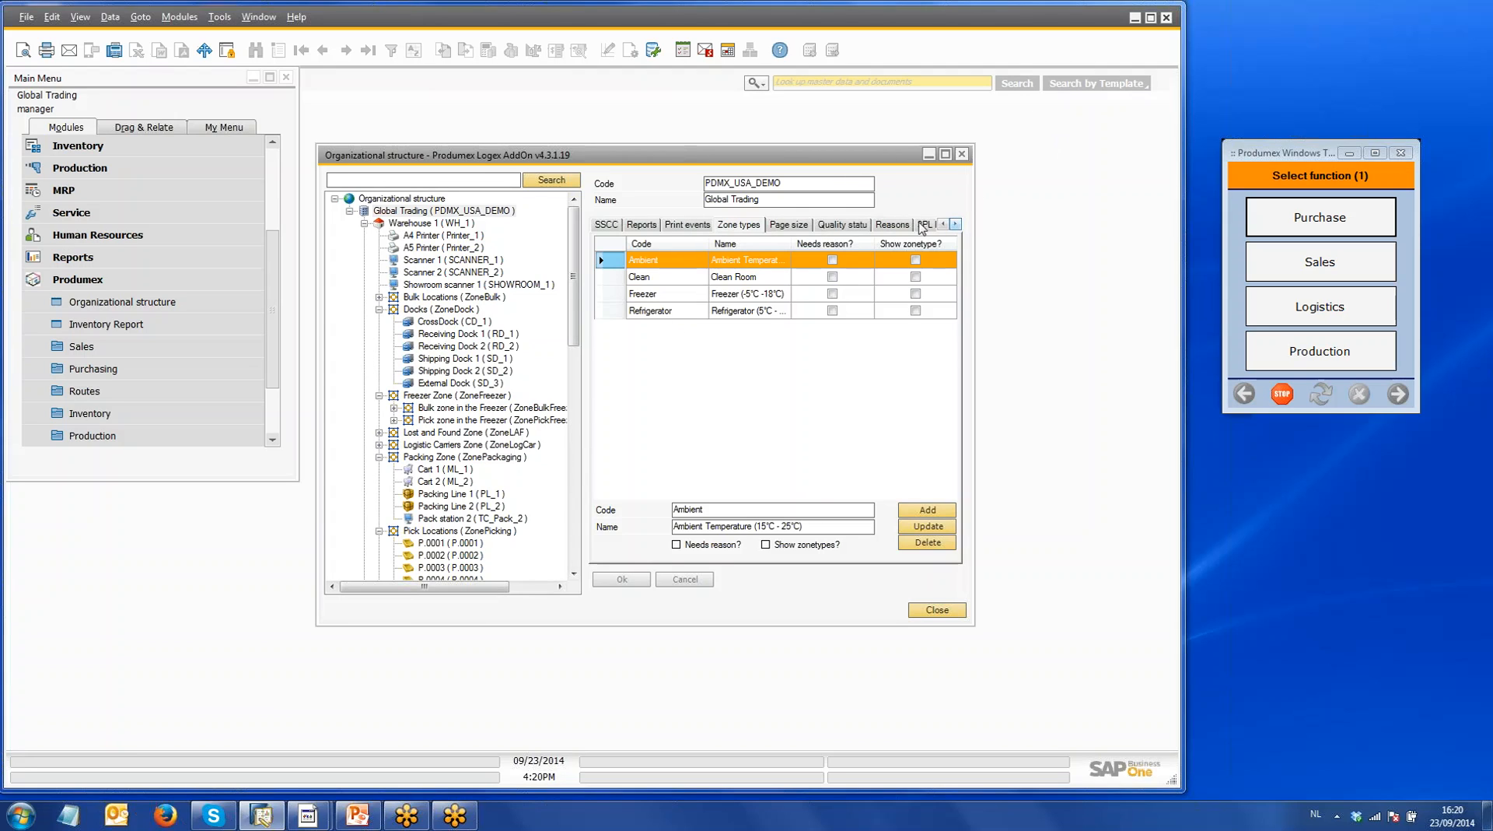
left_click(840, 227)
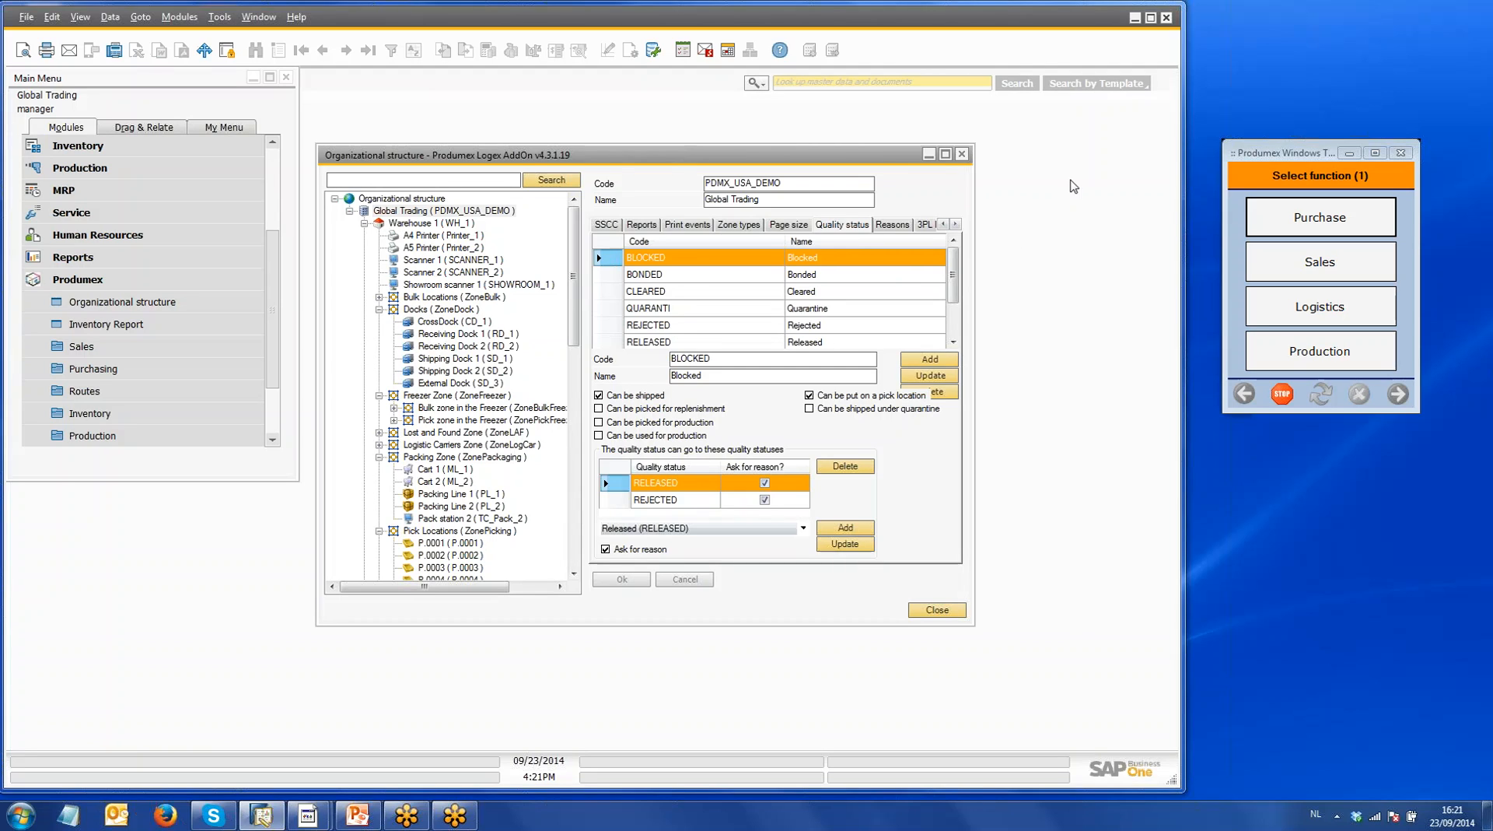
Step: Examine the company's reason codes and 3PL invoicing items, and close the organizational structure
left_click(893, 225)
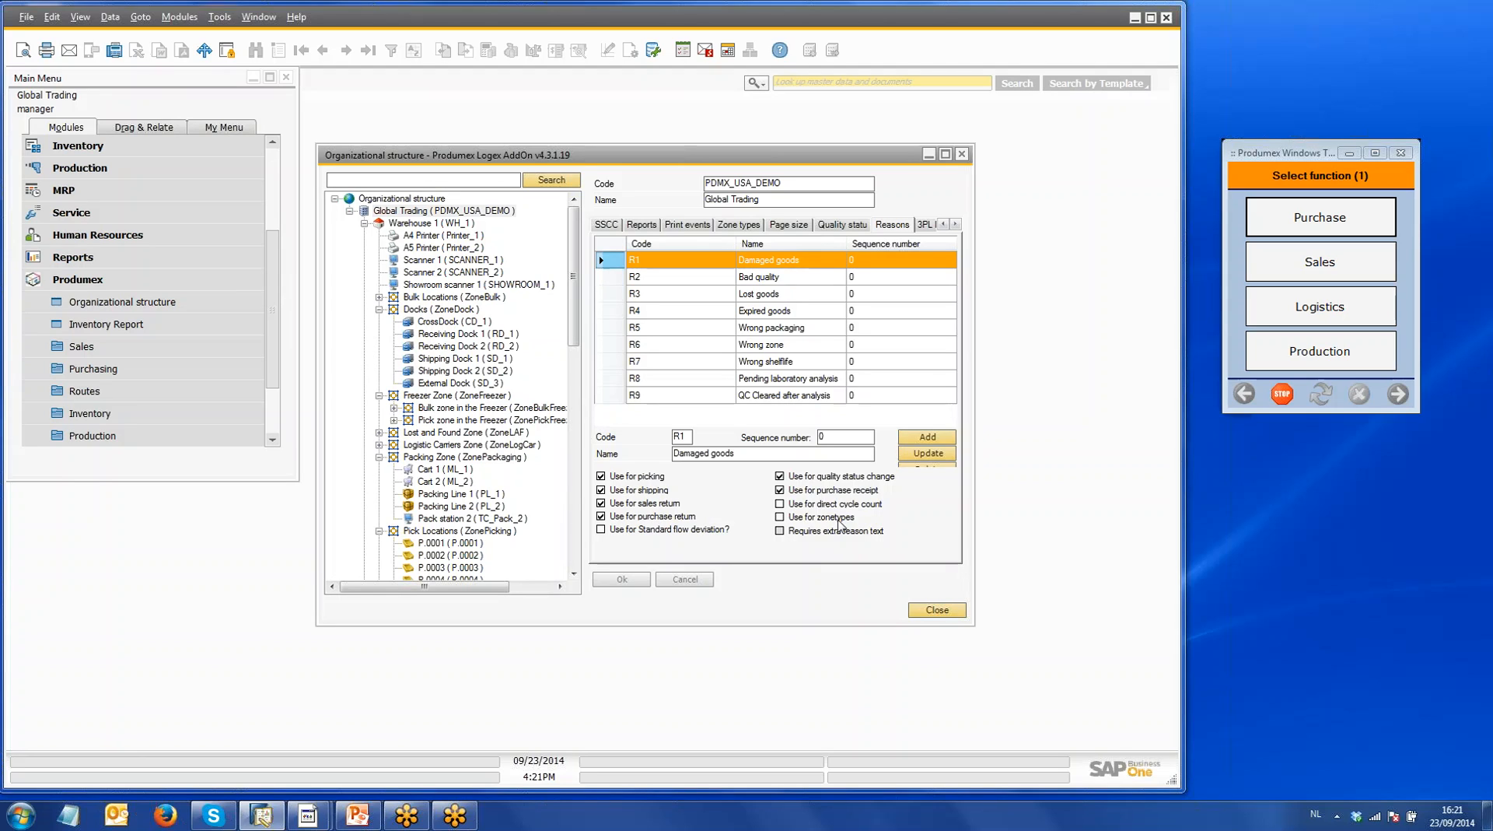
left_click(924, 225)
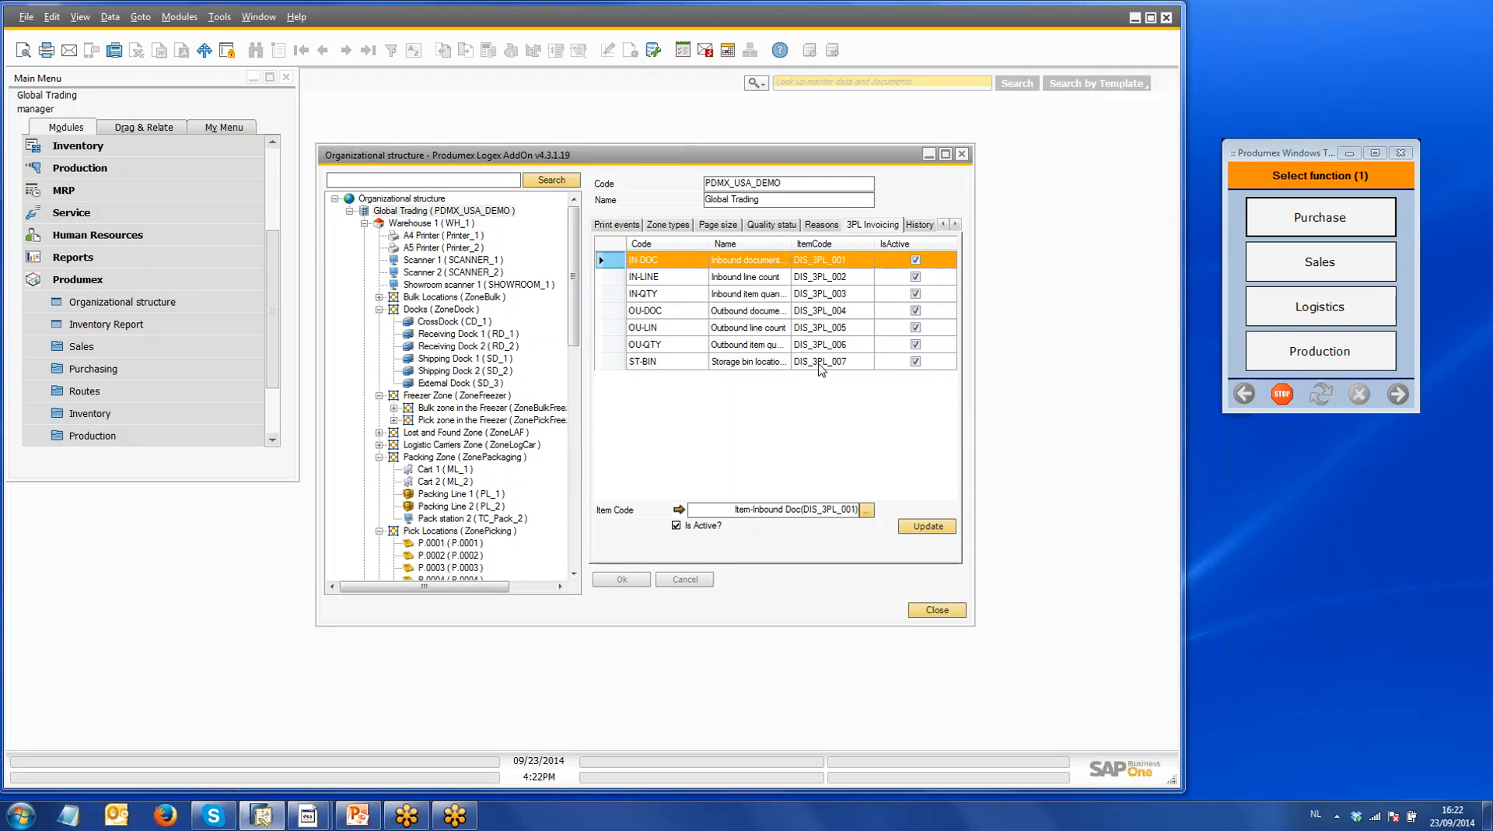
left_click(955, 224)
left_click(955, 224)
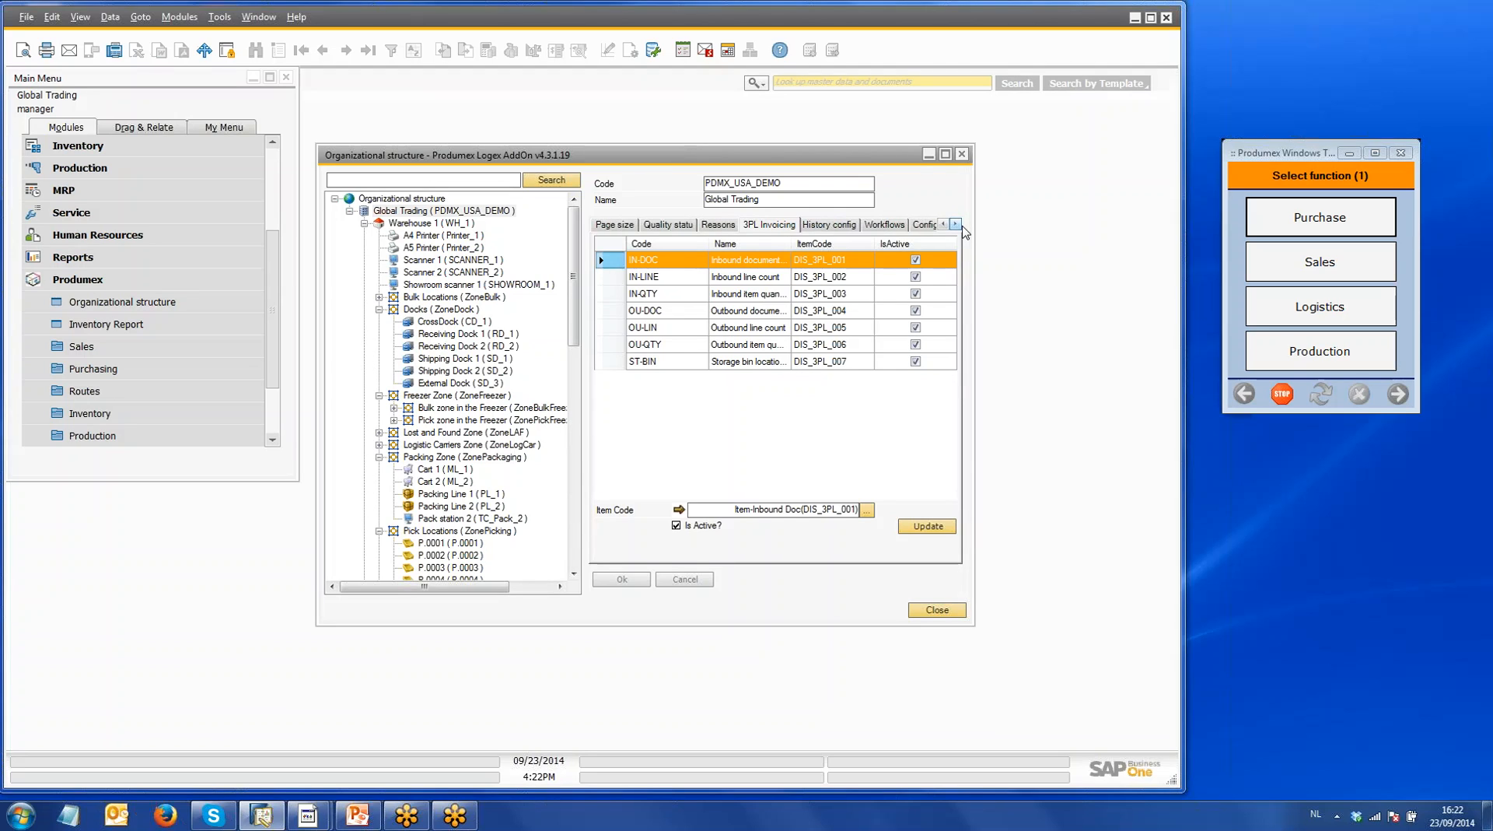
left_click(944, 225)
left_click(944, 224)
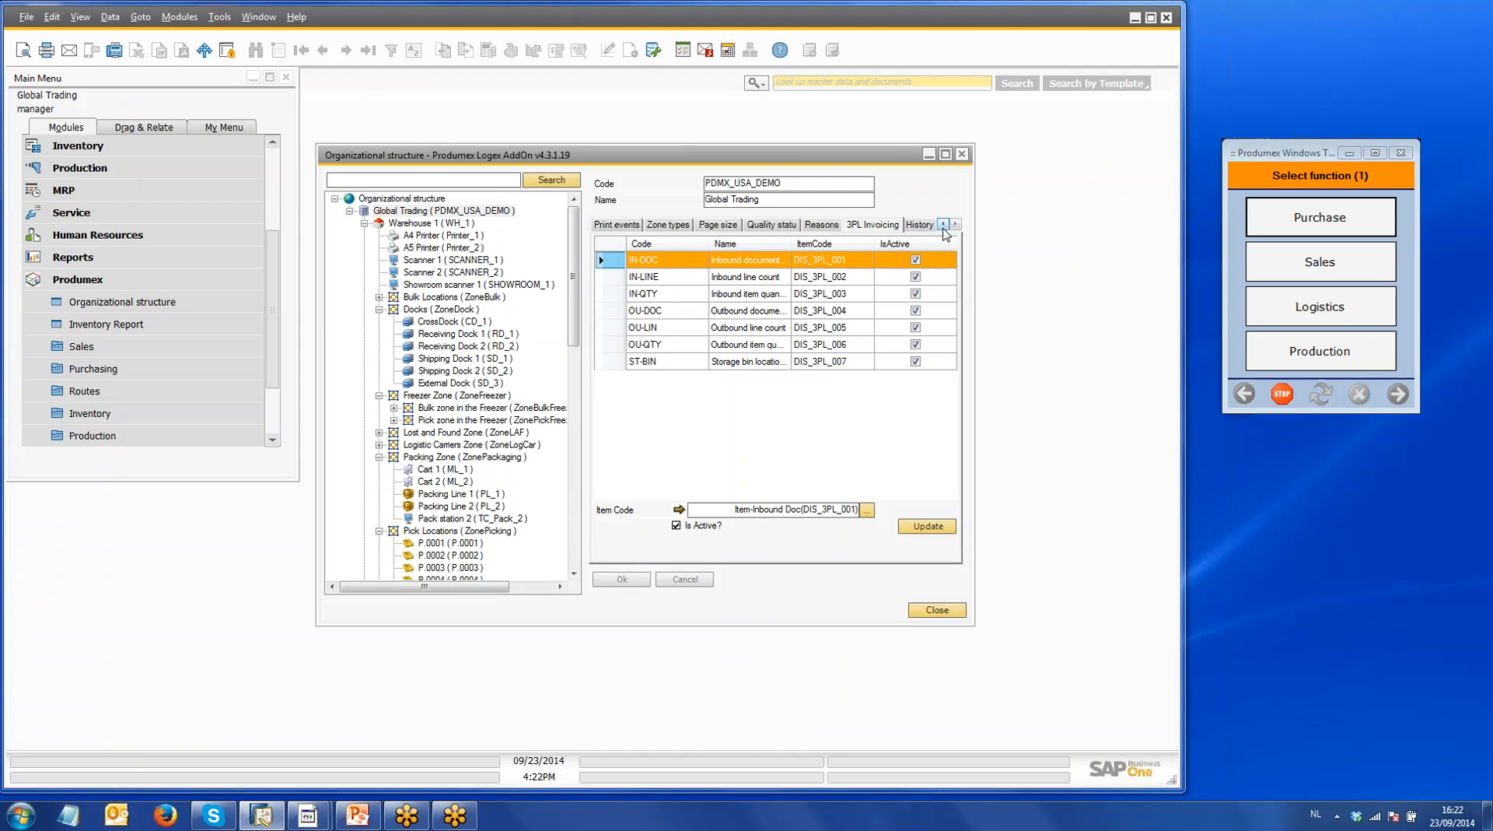
mouse_move(576, 286)
left_mouse_down()
mouse_move(584, 535)
mouse_move(574, 274)
left_mouse_up()
left_click(965, 159)
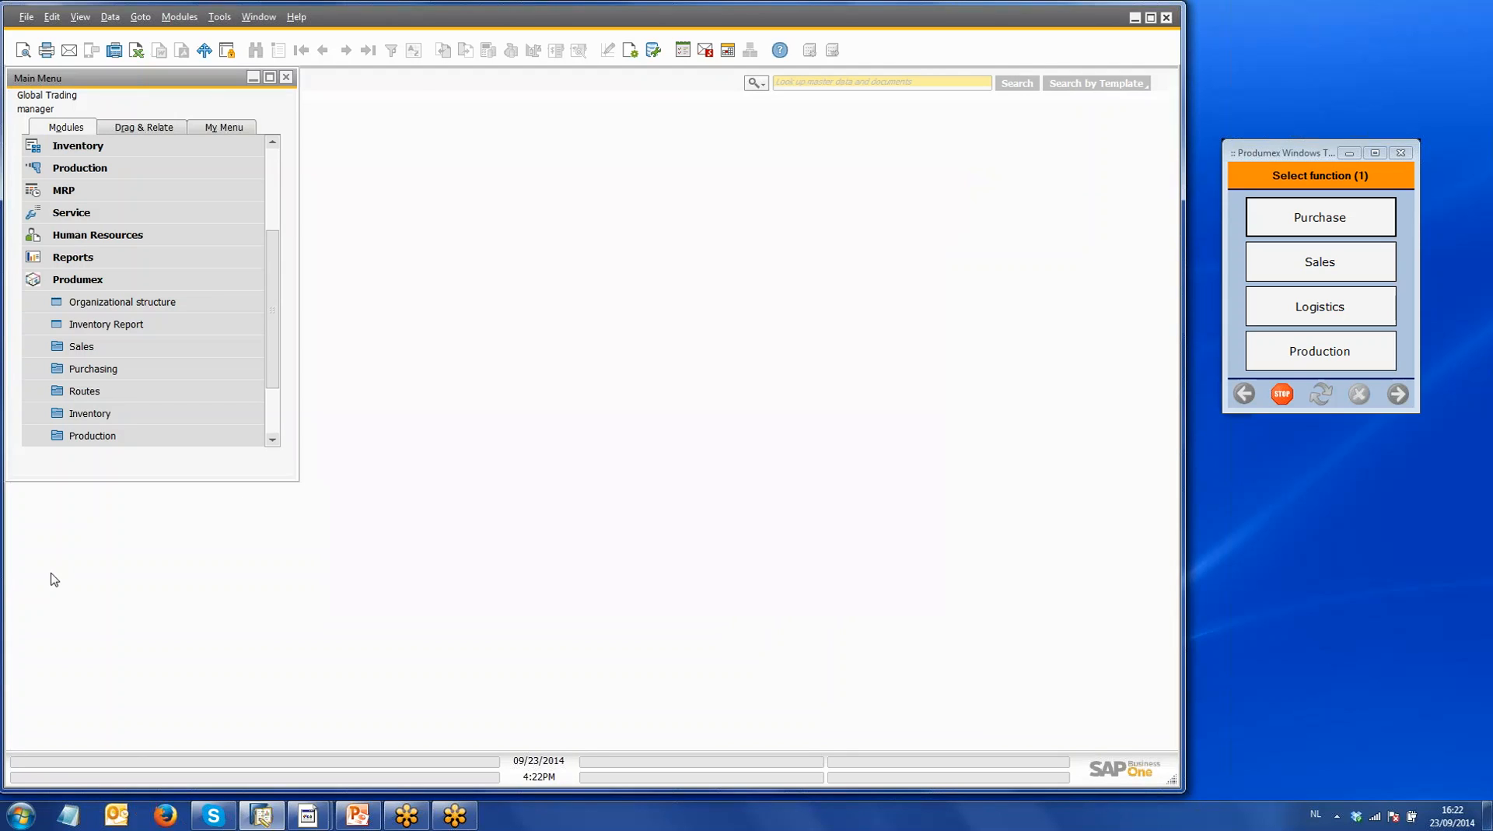
Step: Collapse the Produmex module and expand the Inventory module in the main menu
left_click(116, 279)
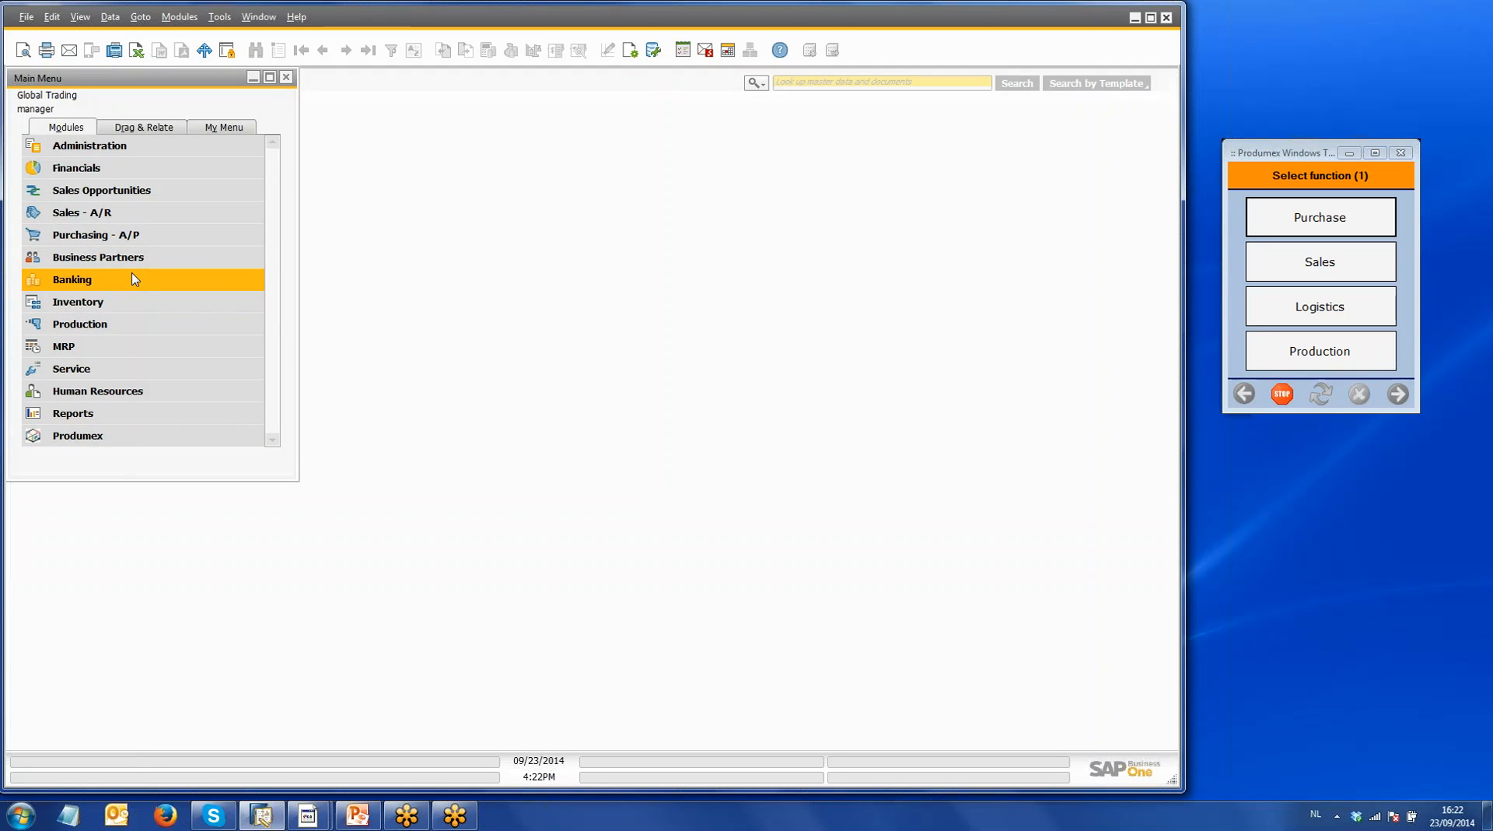
left_click(134, 303)
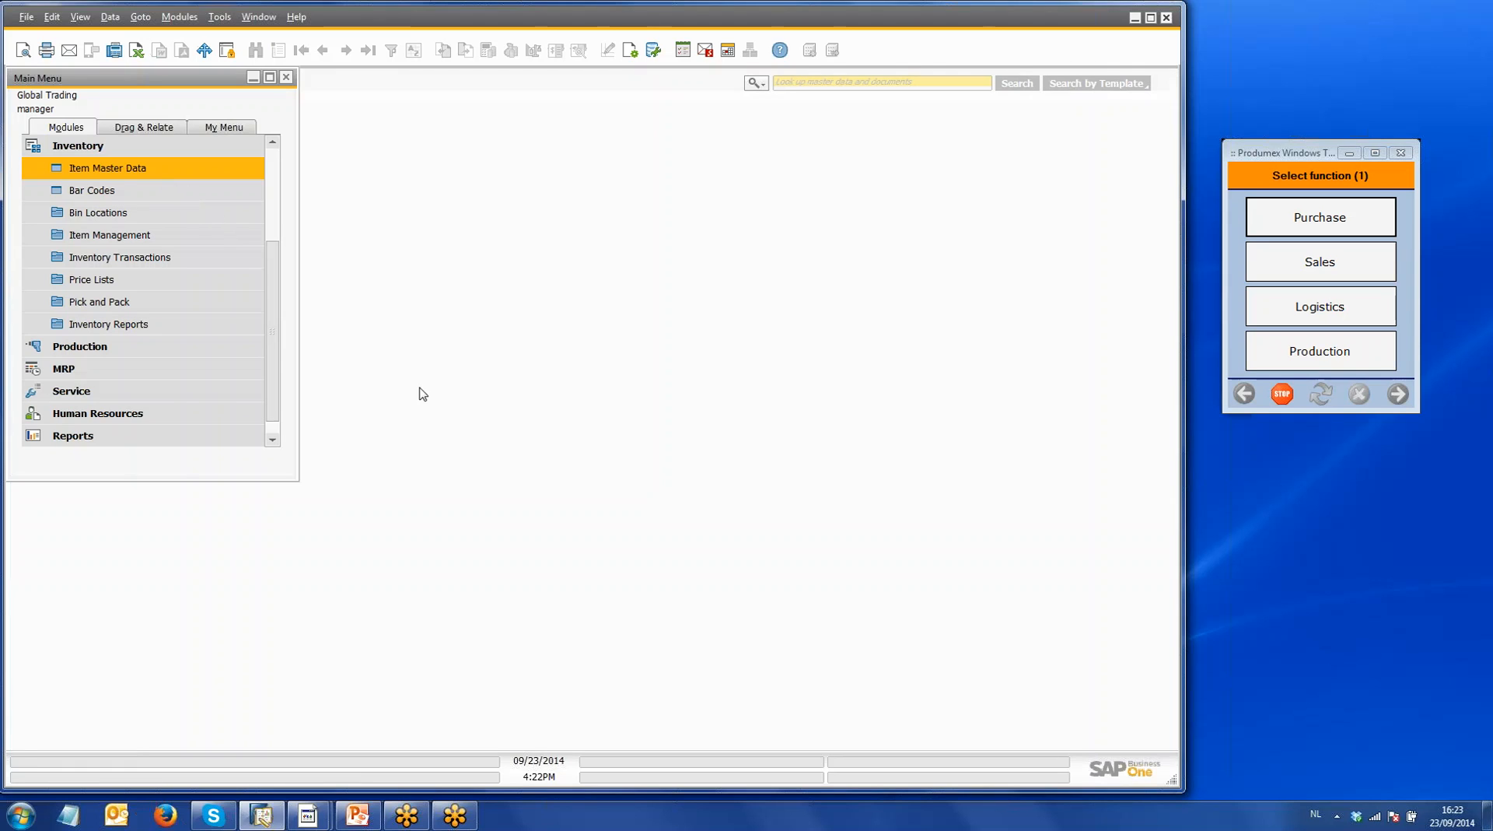
Step: Search all items in the item master data and open the record of Jámon Ibérico, DIS_FO_FG_010
left_click(166, 176)
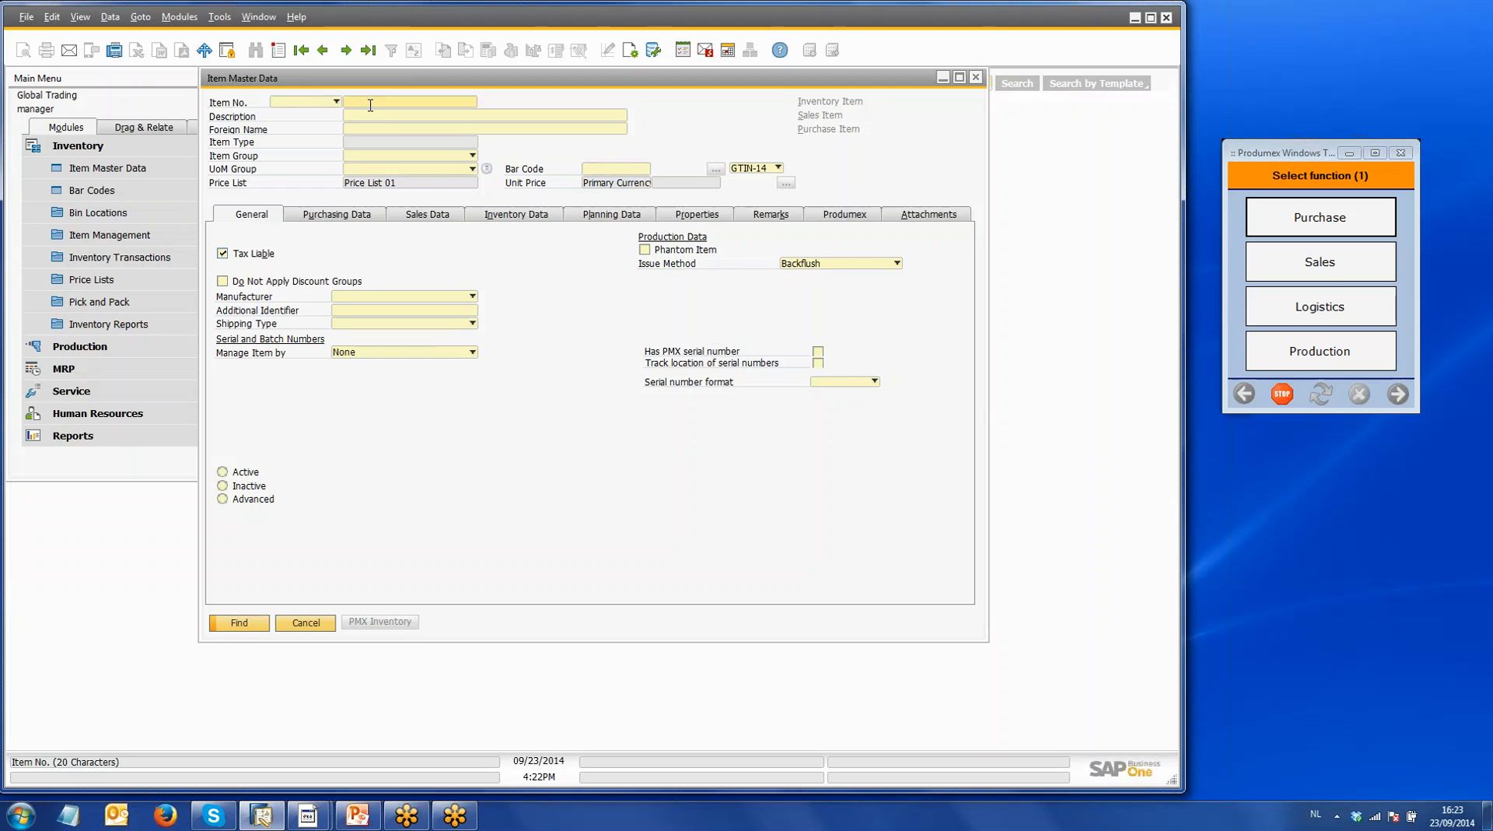
left_click(253, 631)
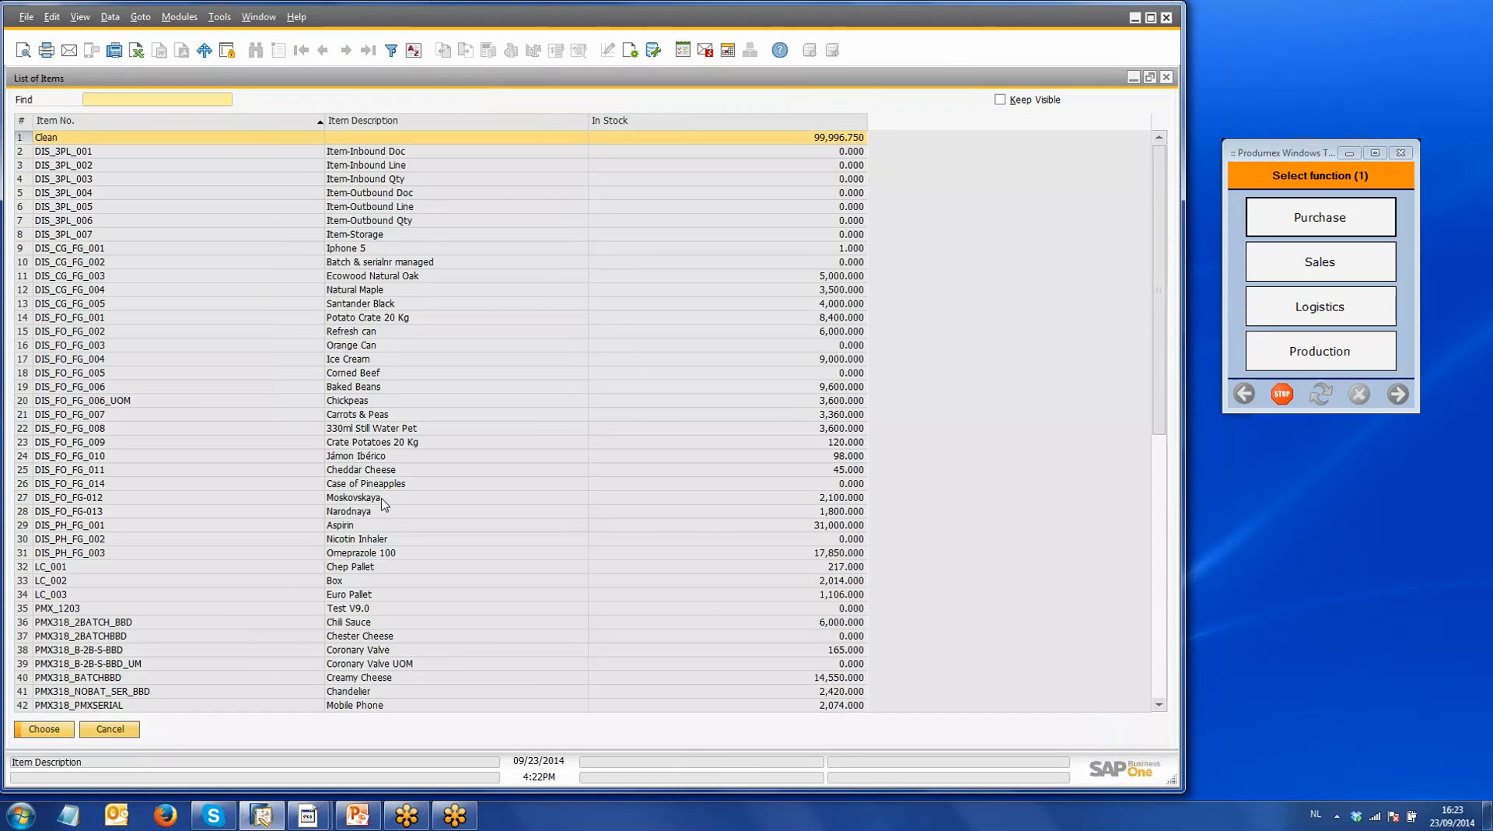
left_click(384, 459)
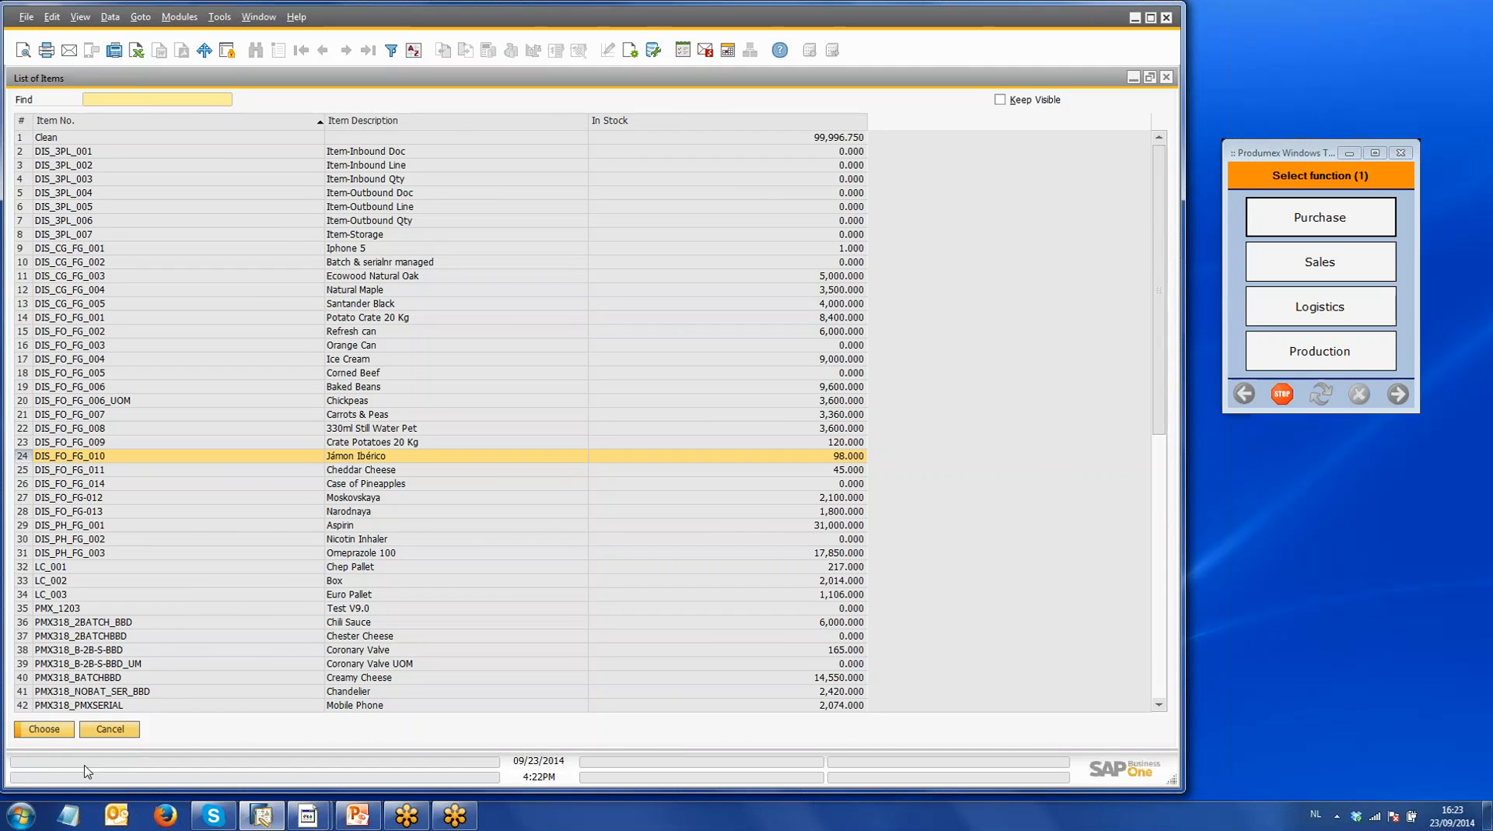
left_click(45, 729)
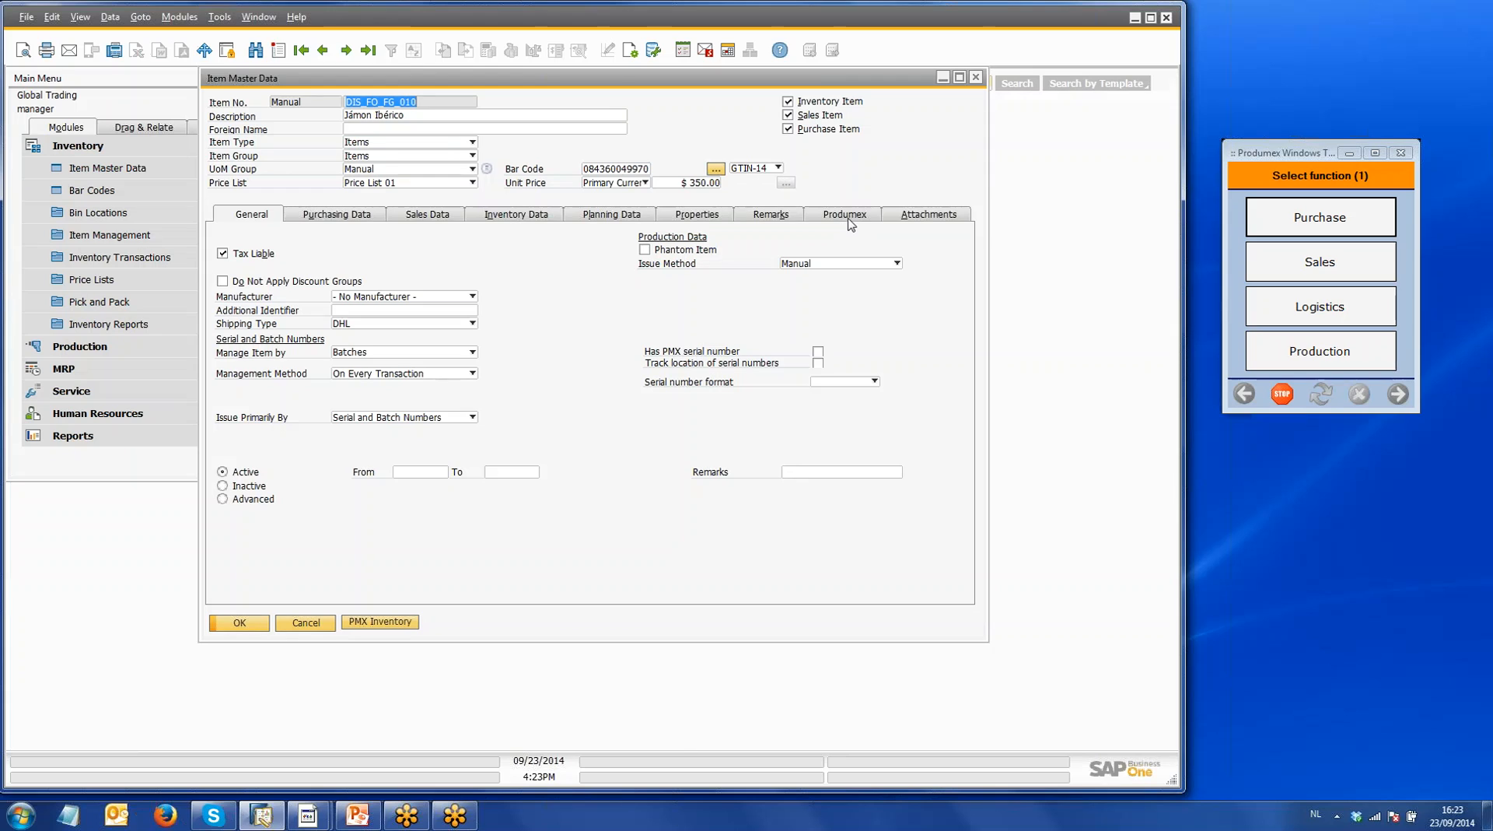
Step: Examine the item's Produmex inventory, sales and purchase settings, including shelf life and best before date
left_click(848, 221)
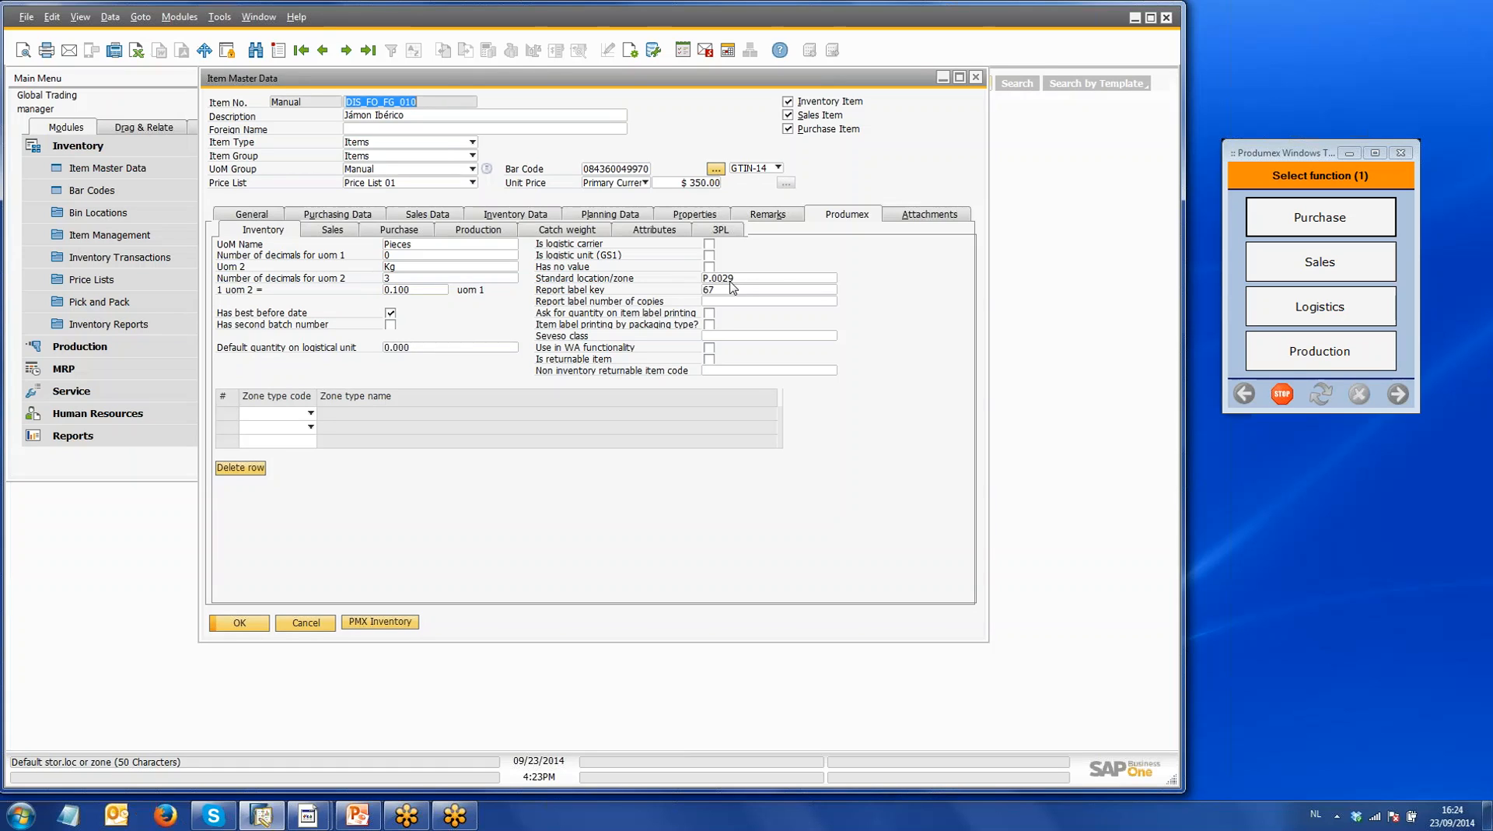
left_click(335, 232)
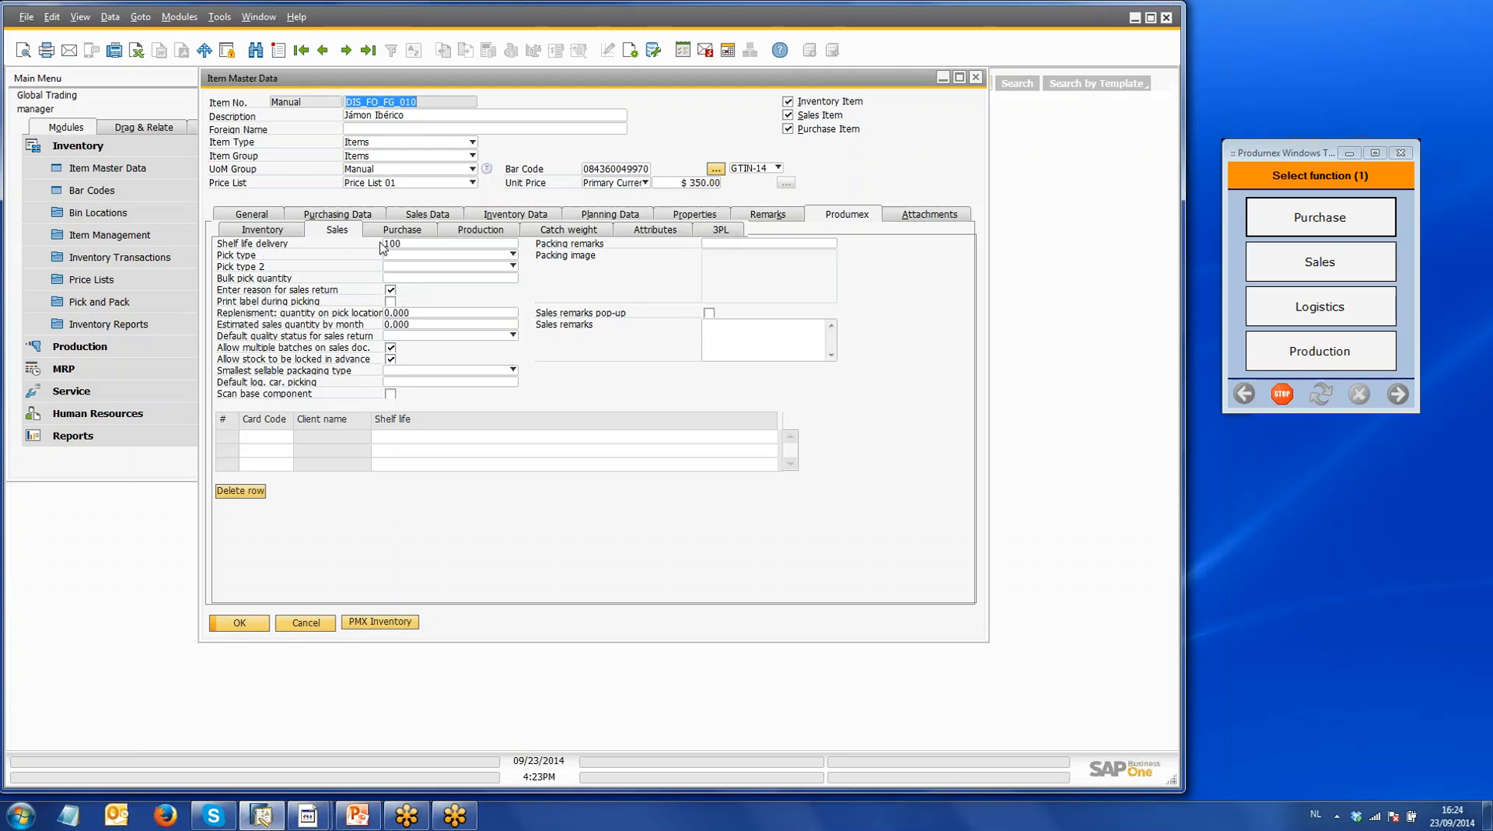
left_click(393, 233)
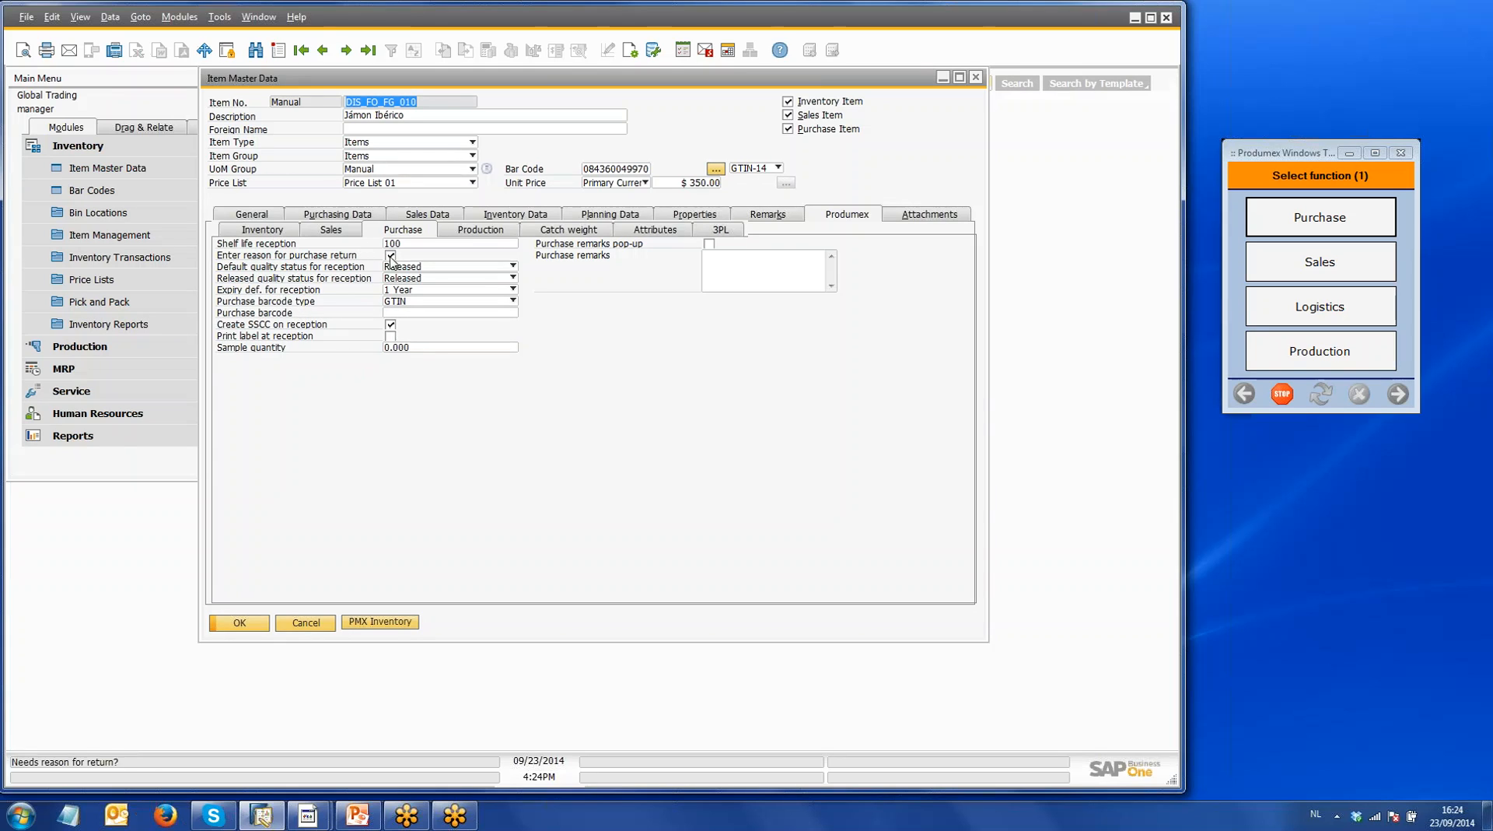
left_click(284, 232)
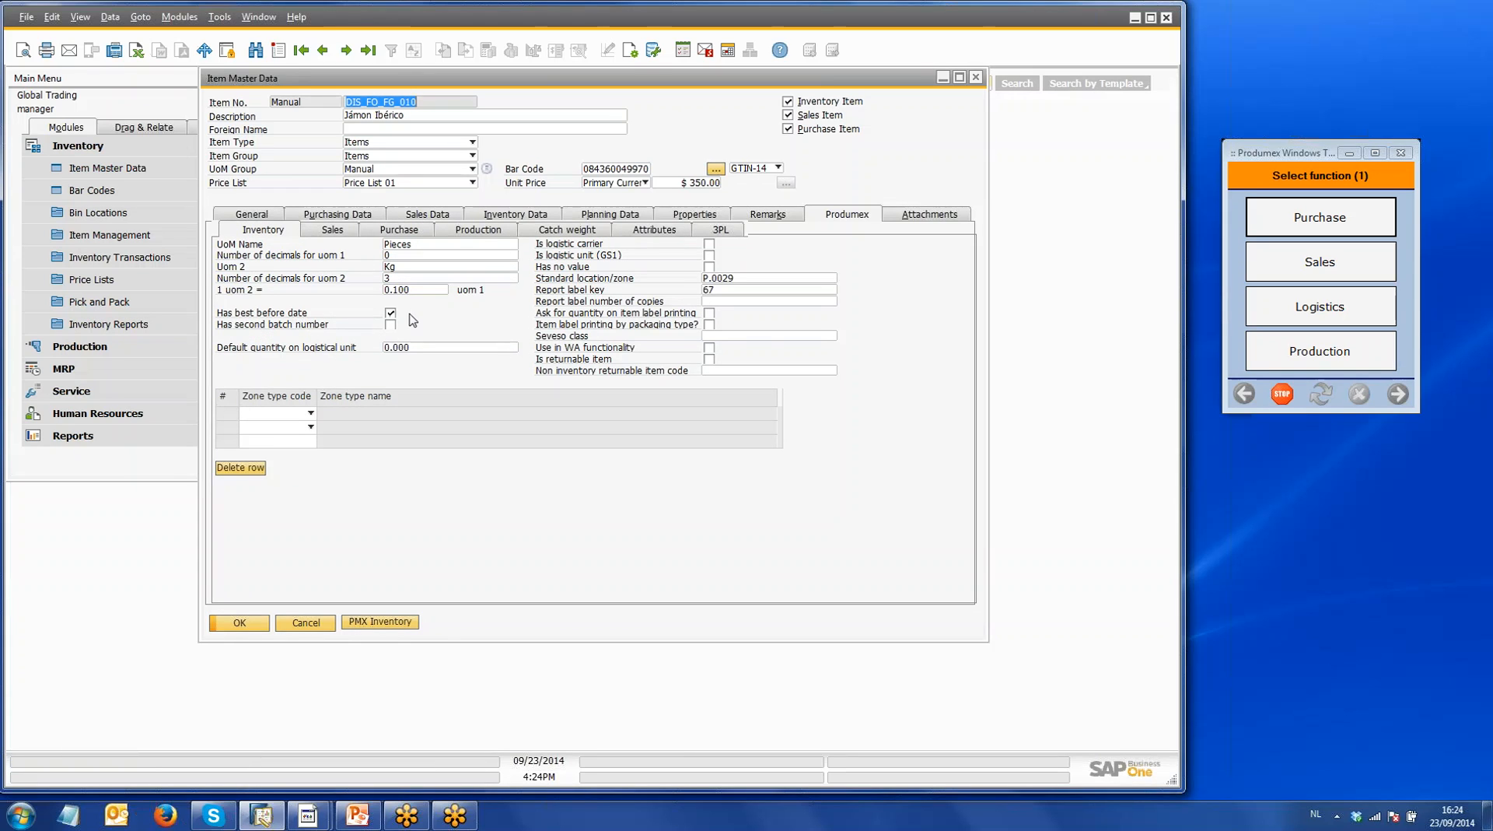
Step: Examine the item's catch weight settings, including the options for the purchase unit of measure and the sales price calculation
left_click(571, 233)
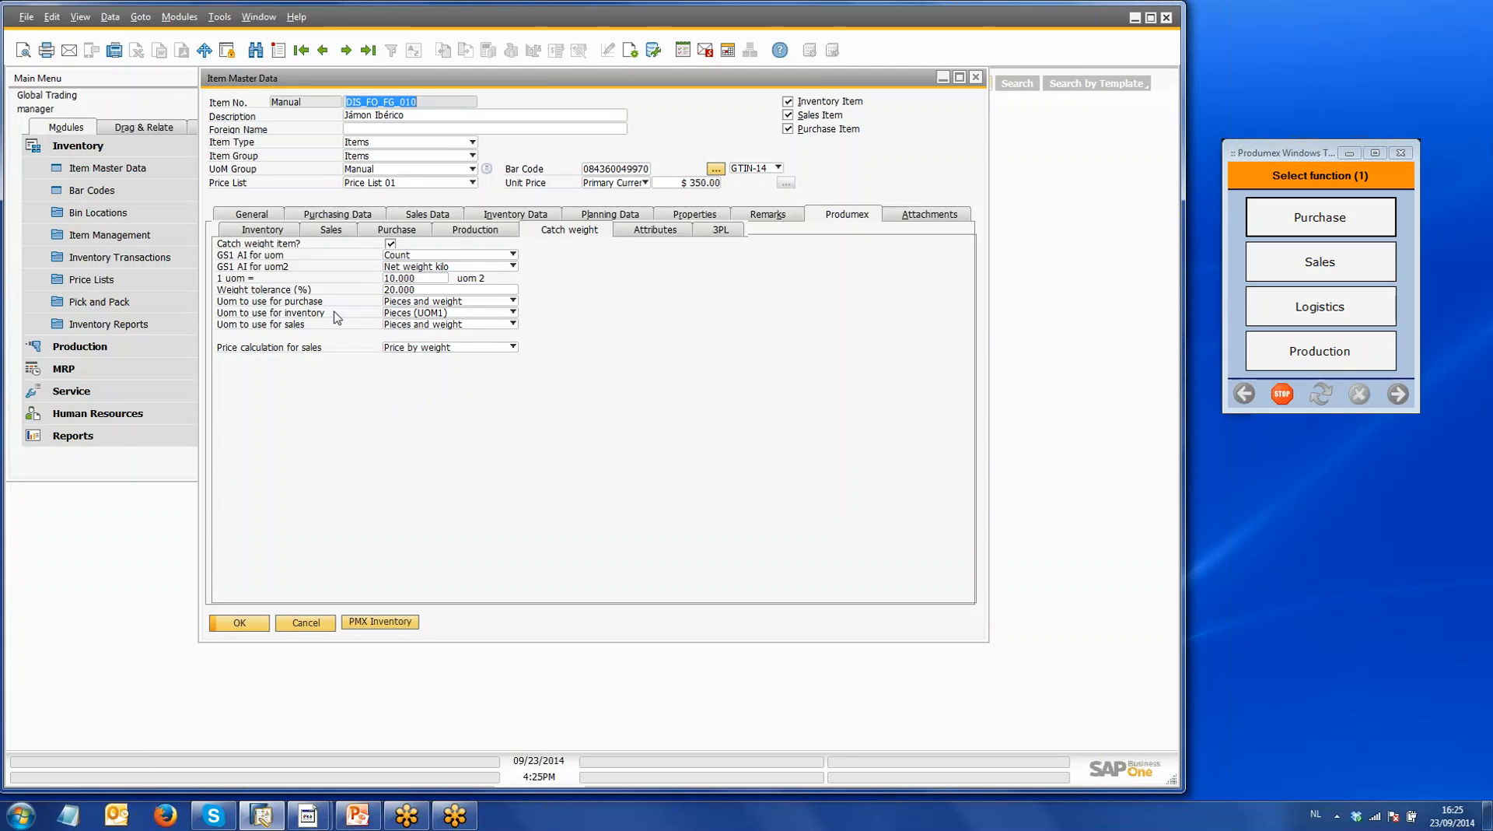
left_click(513, 300)
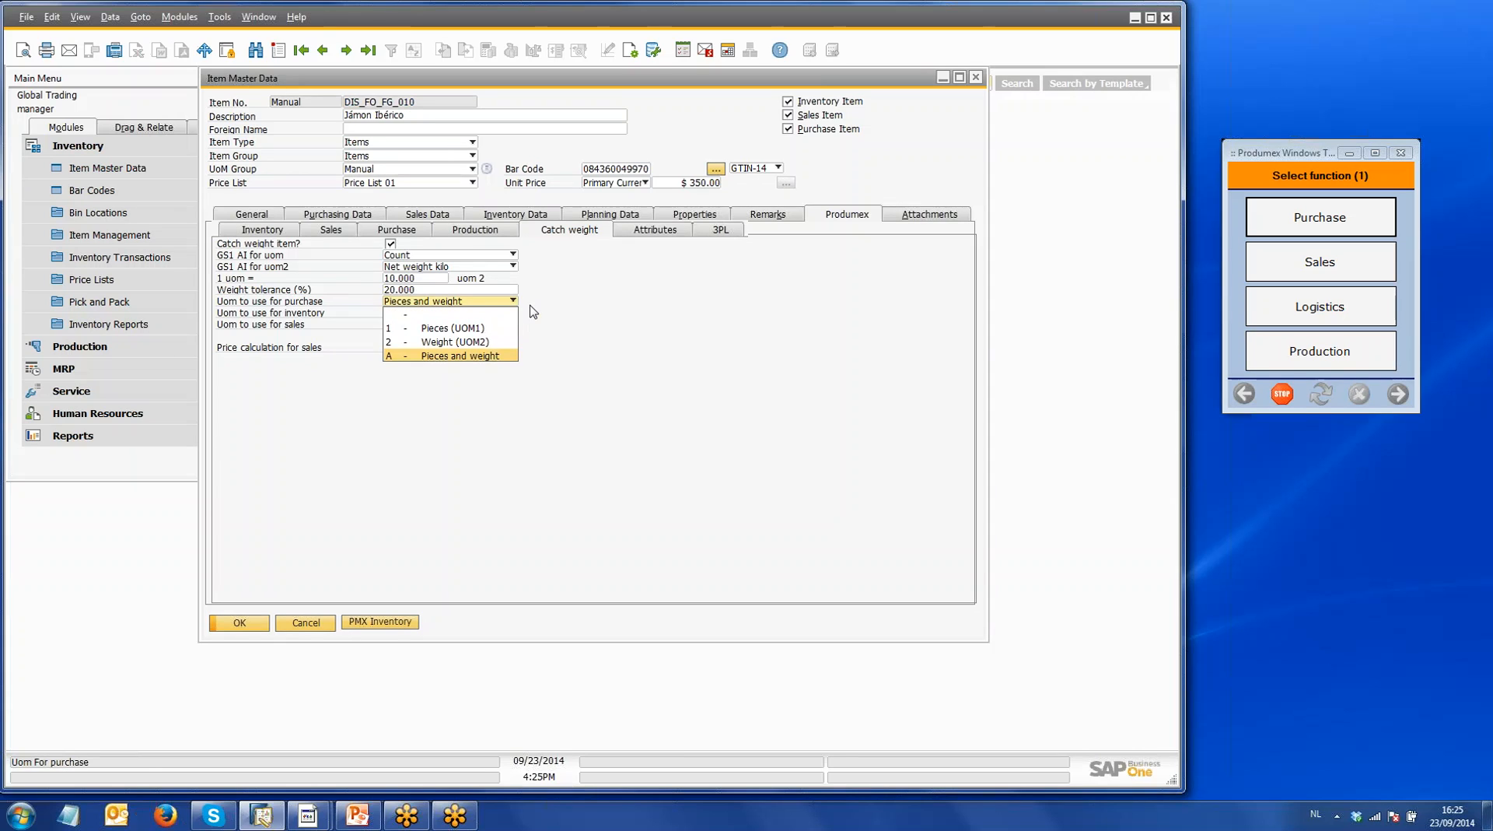
left_click(585, 328)
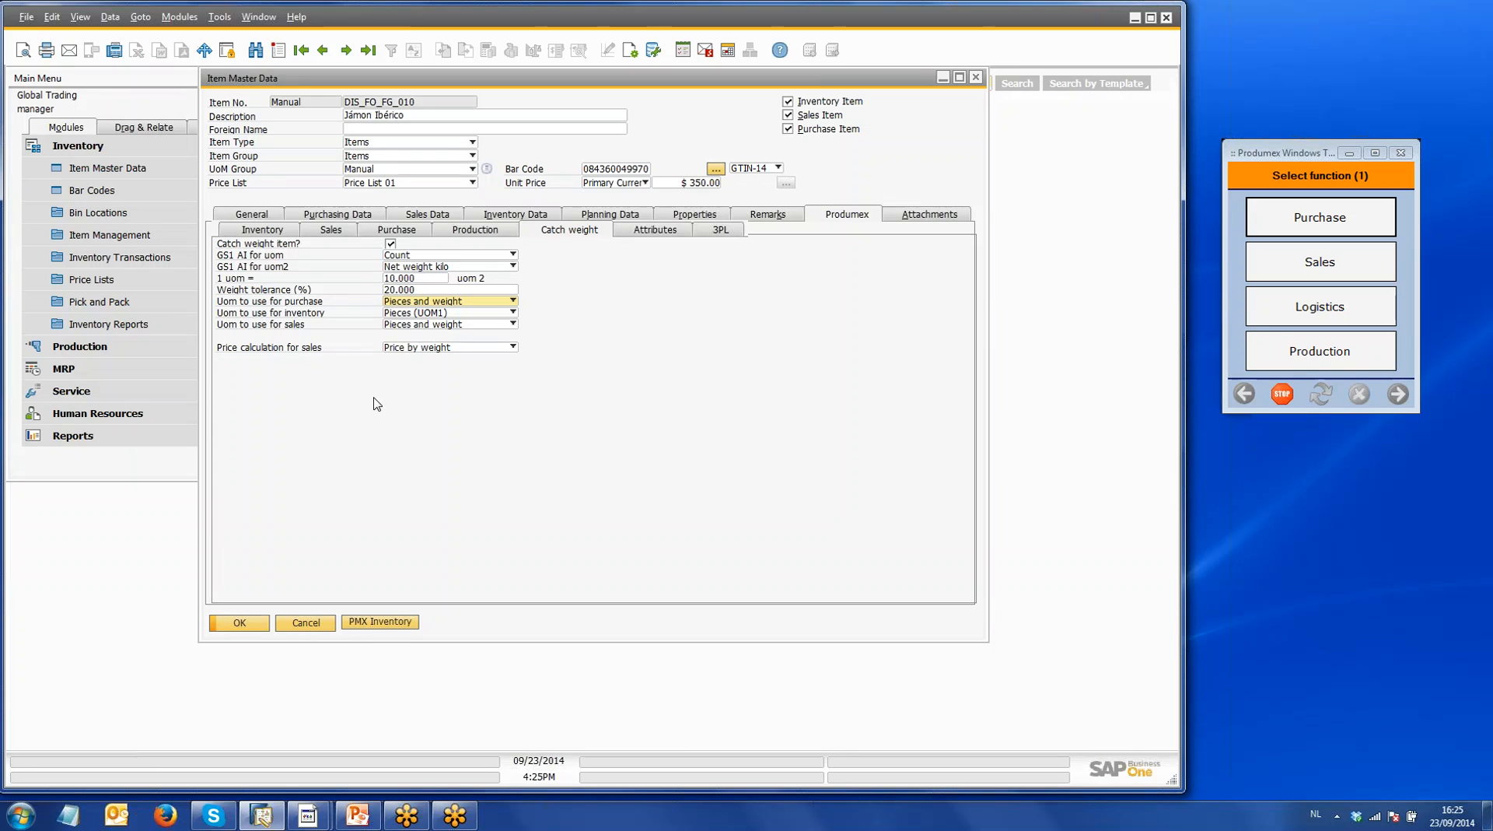
left_click(513, 349)
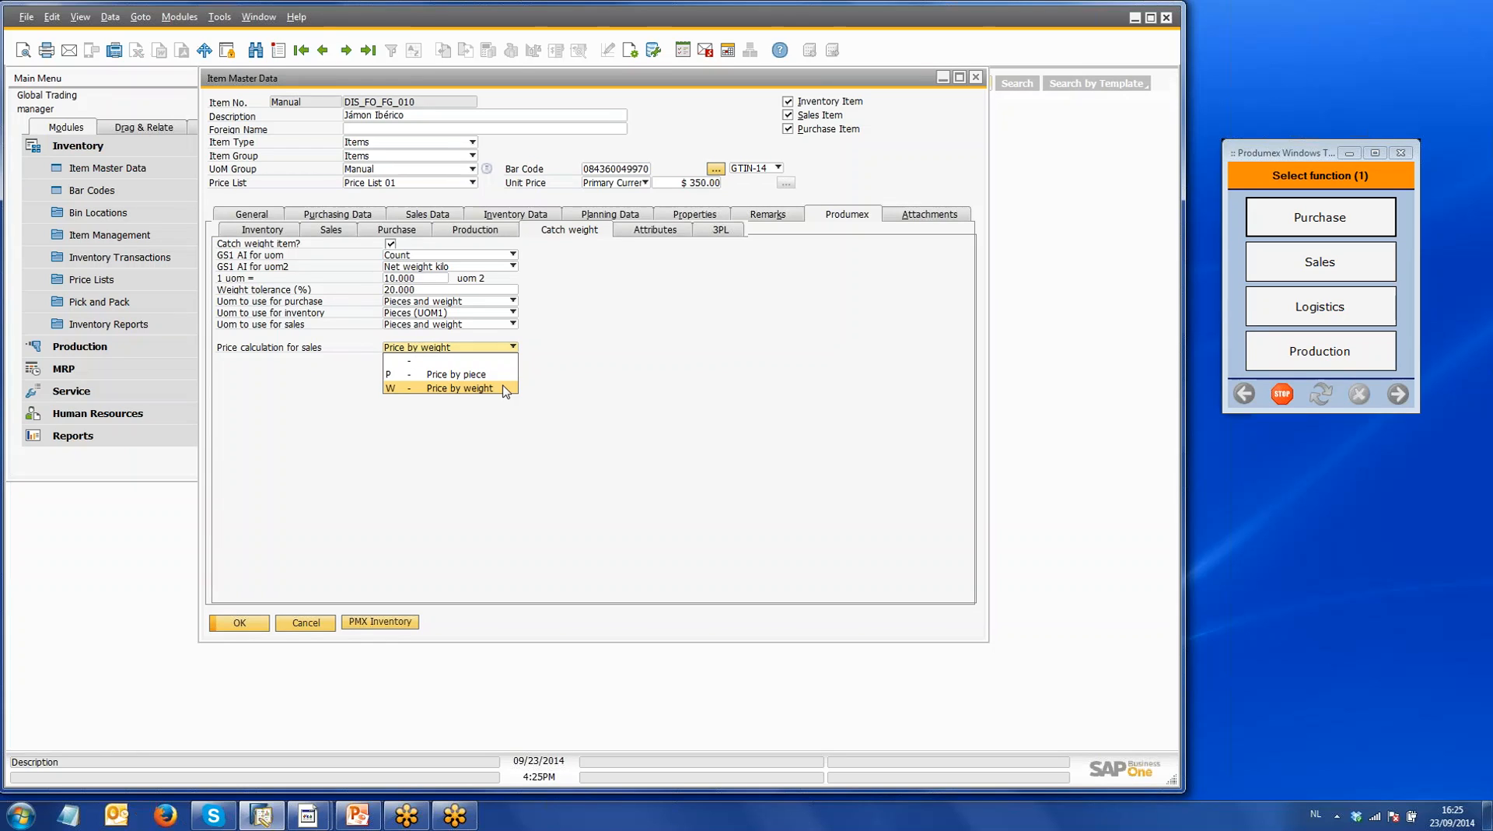
left_click(776, 449)
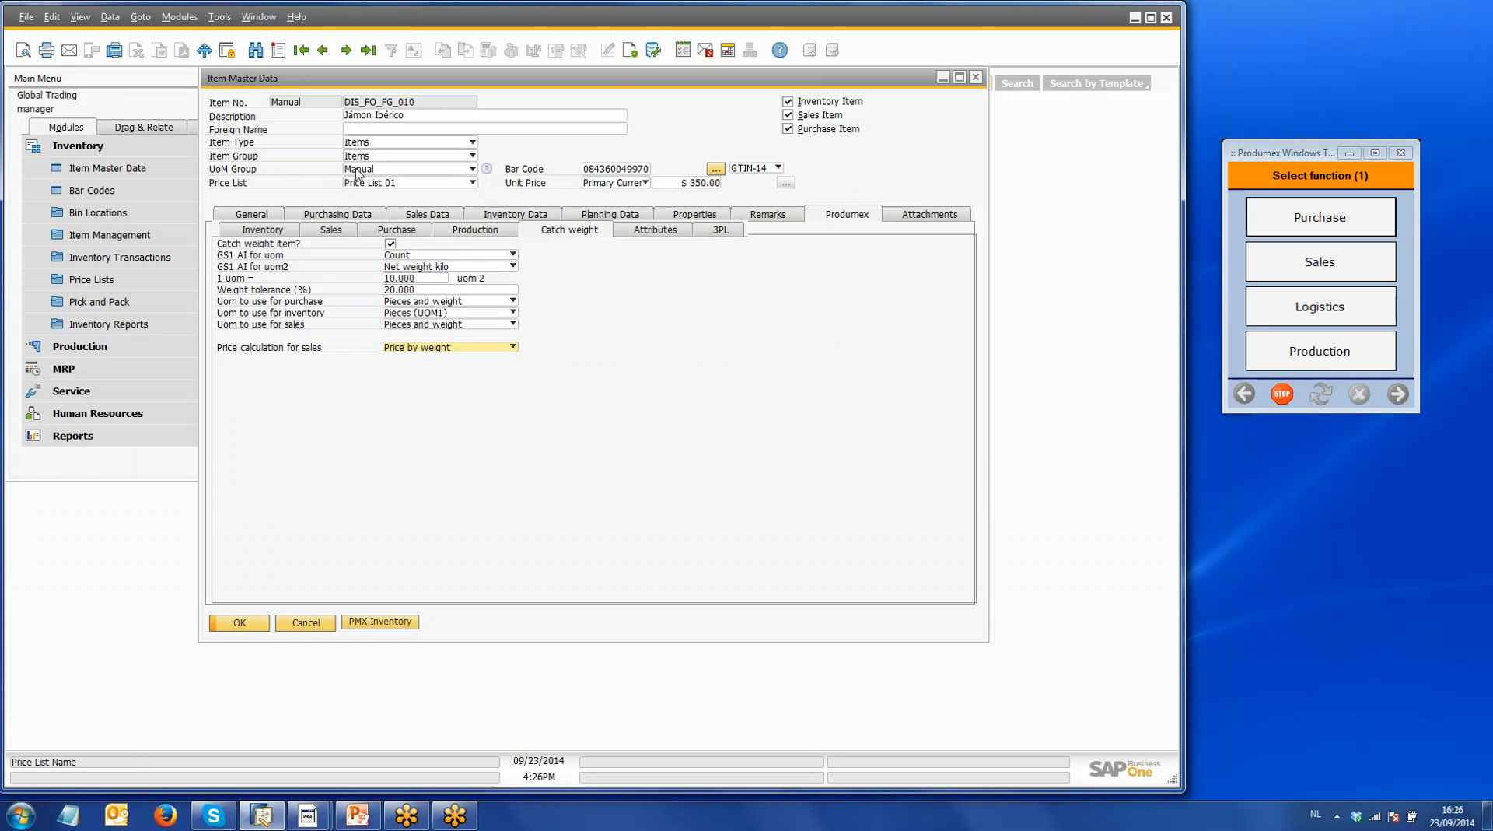
Step: Search all items with the wildcard * and open the record of Crate Potatoes 20 Kg, DIS_FO_FG_009
left_click(428, 115)
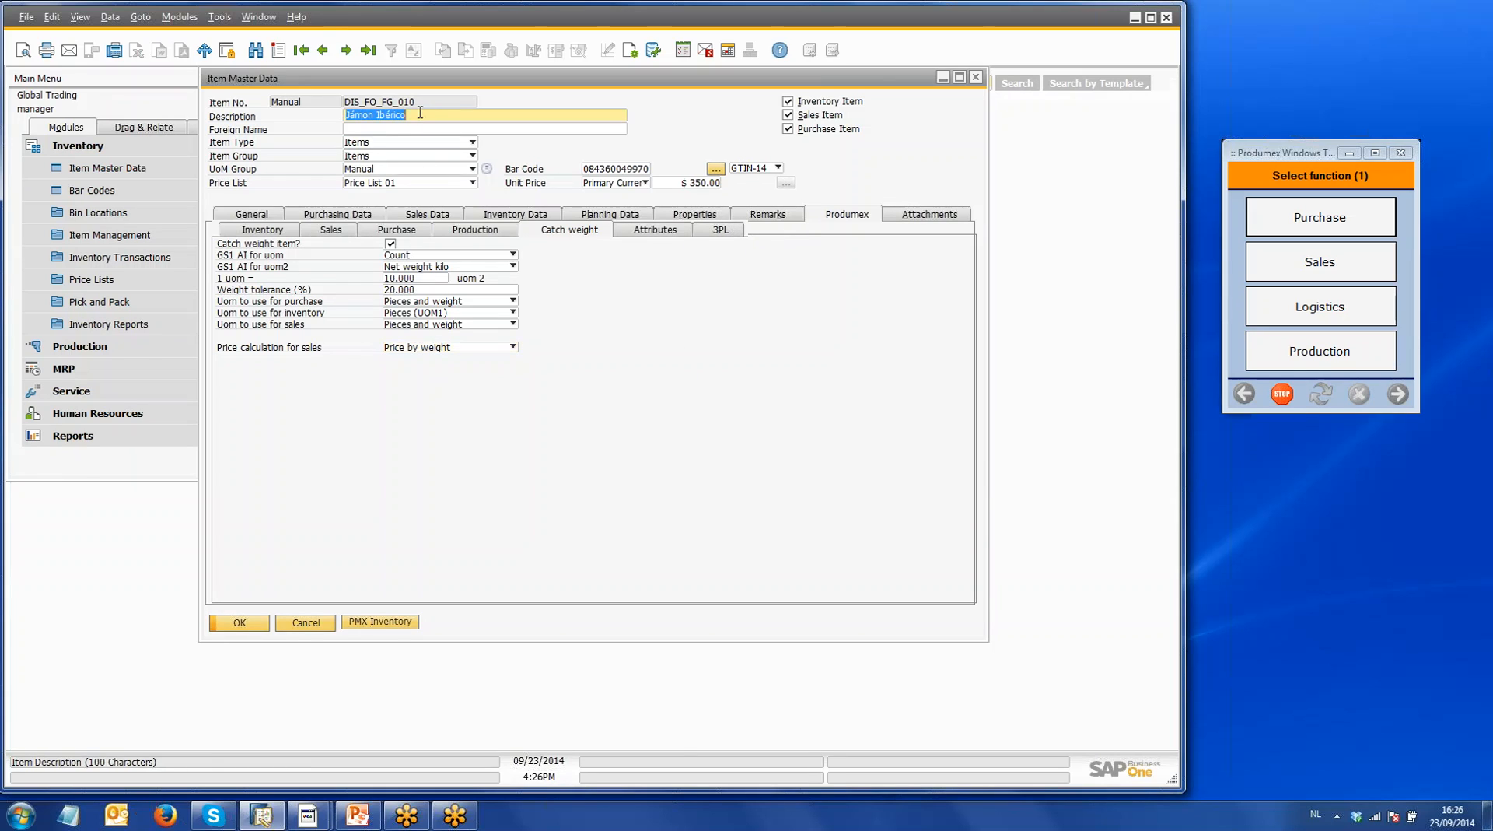
left_click(255, 50)
type("*")
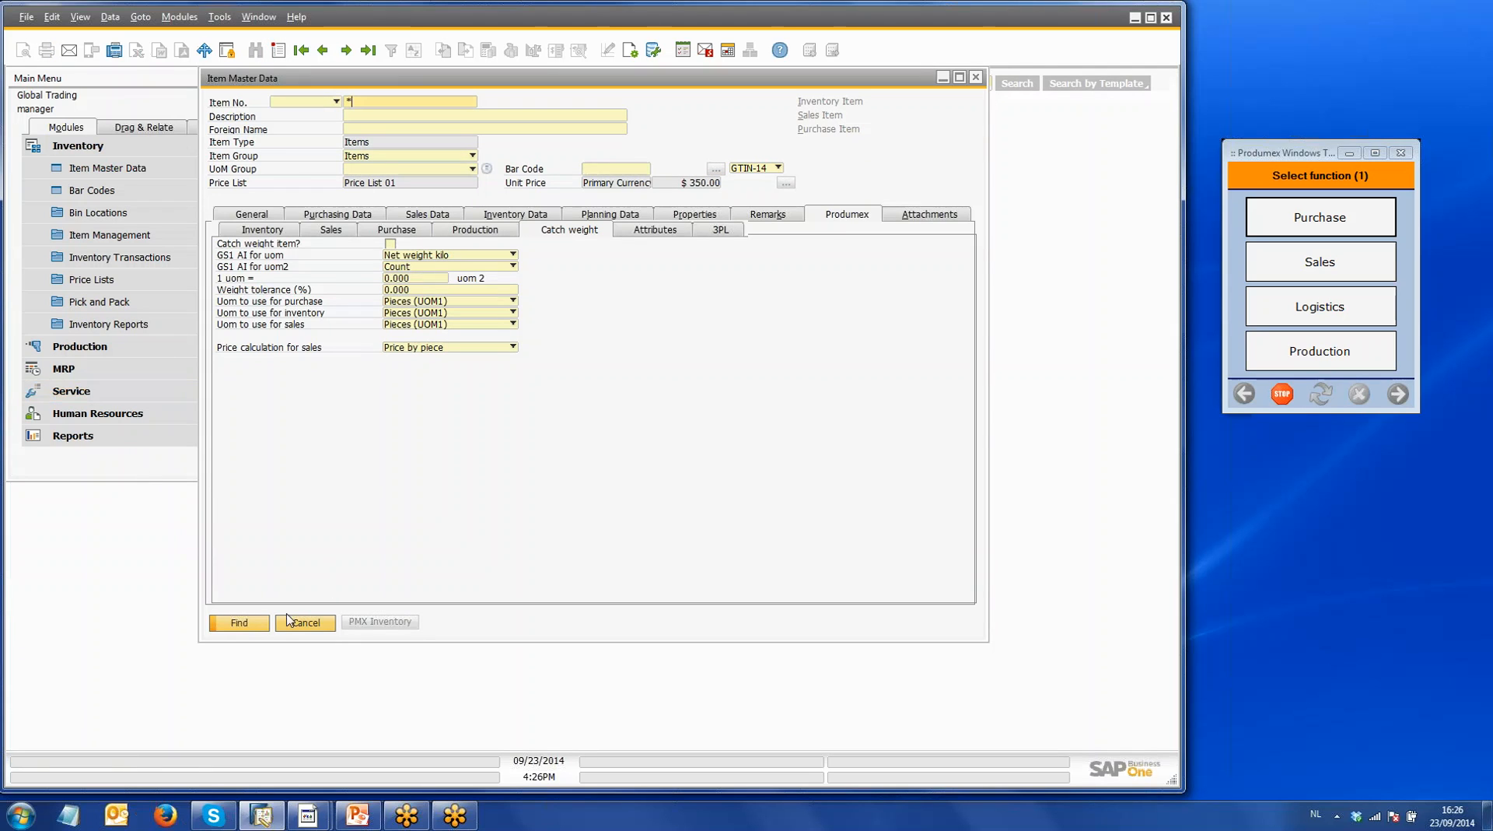
left_click(259, 623)
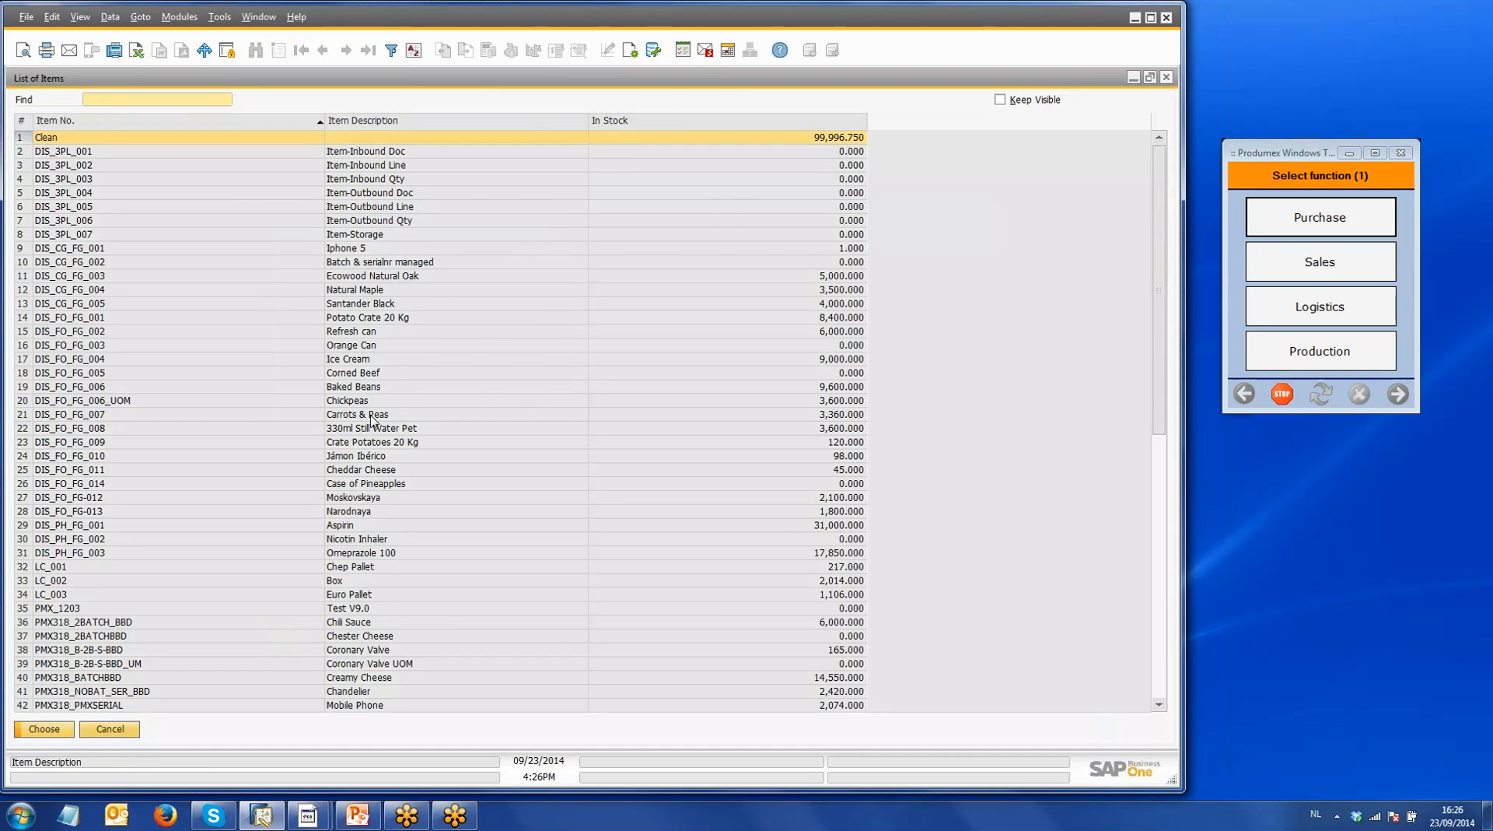
left_click(370, 446)
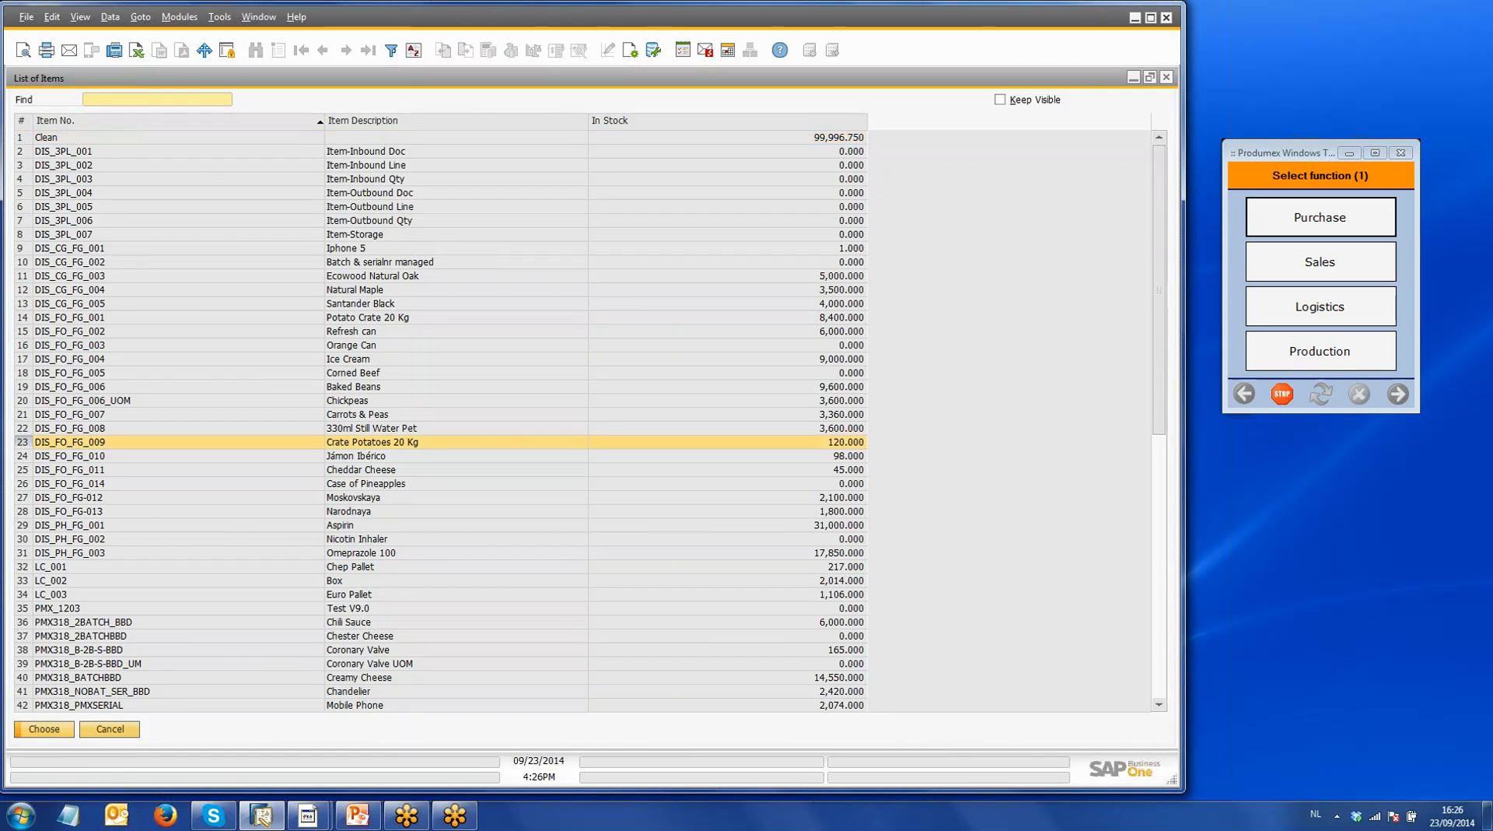
left_click(54, 731)
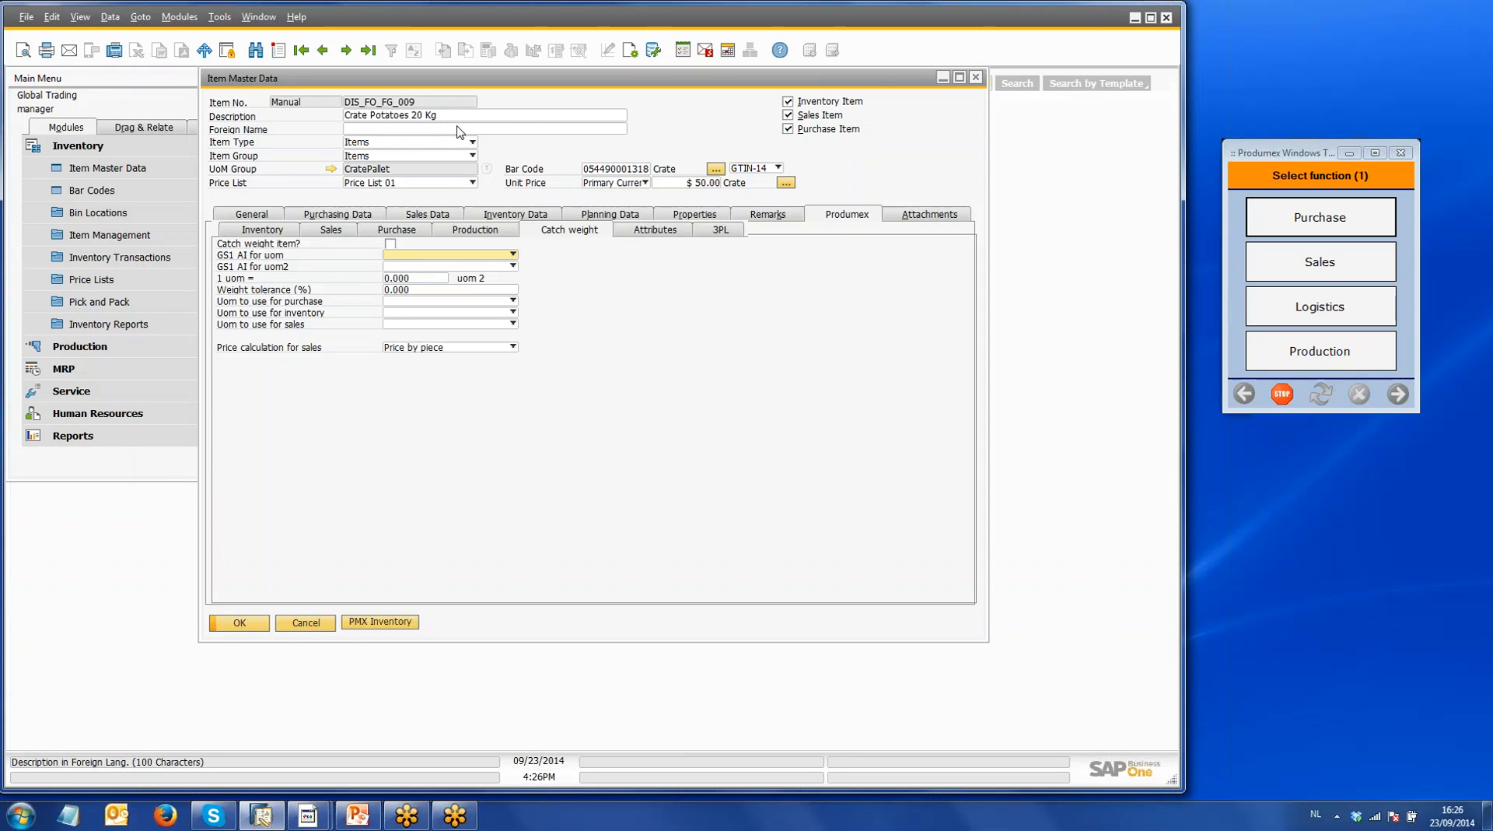
Step: Examine the item's packaging types and batch attributes, widening the batch attribute code column to read it, and close the item master data
left_click(652, 231)
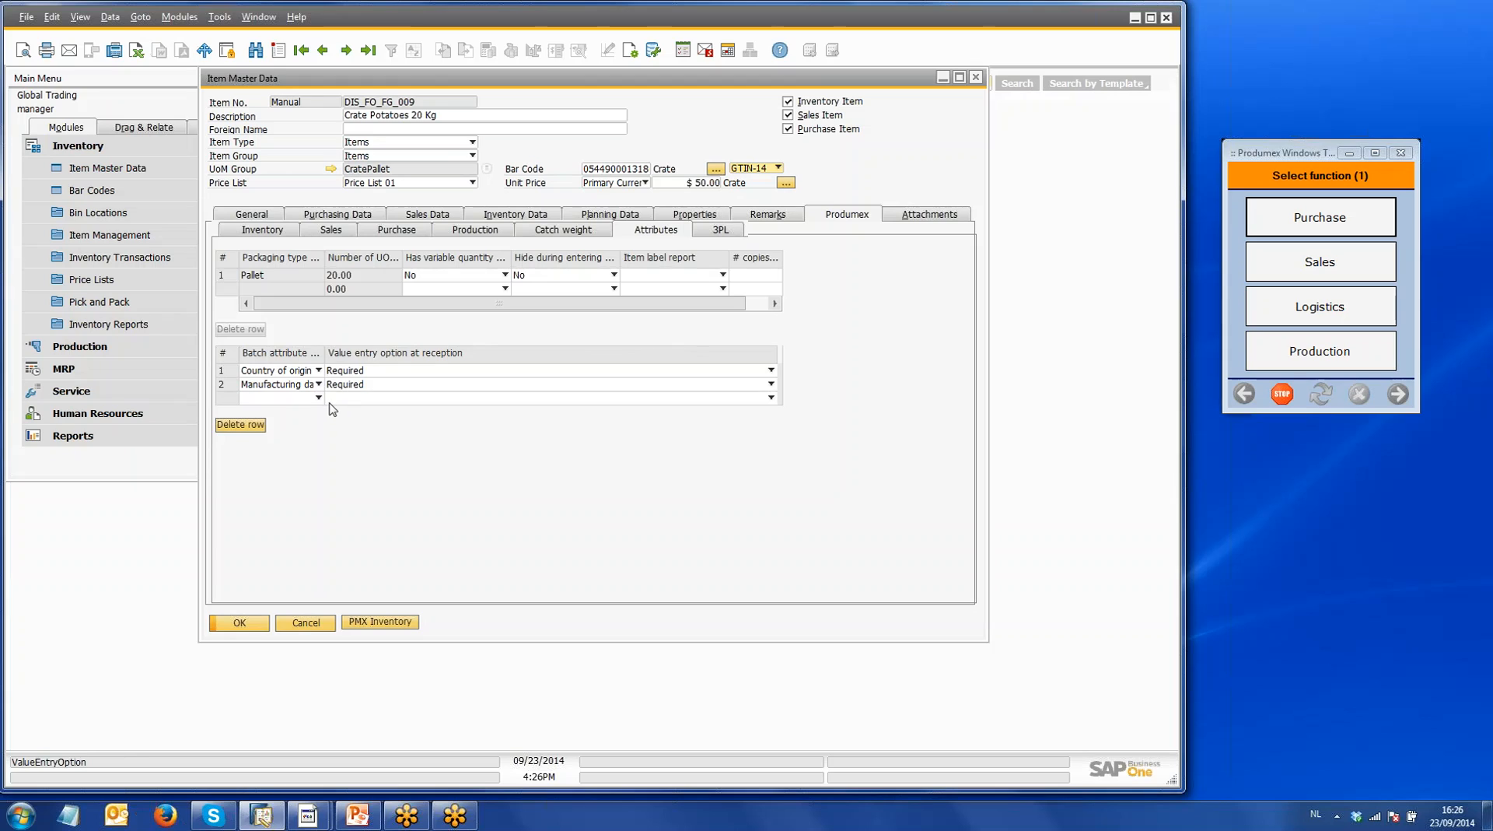
left_click_drag(323, 352, 364, 354)
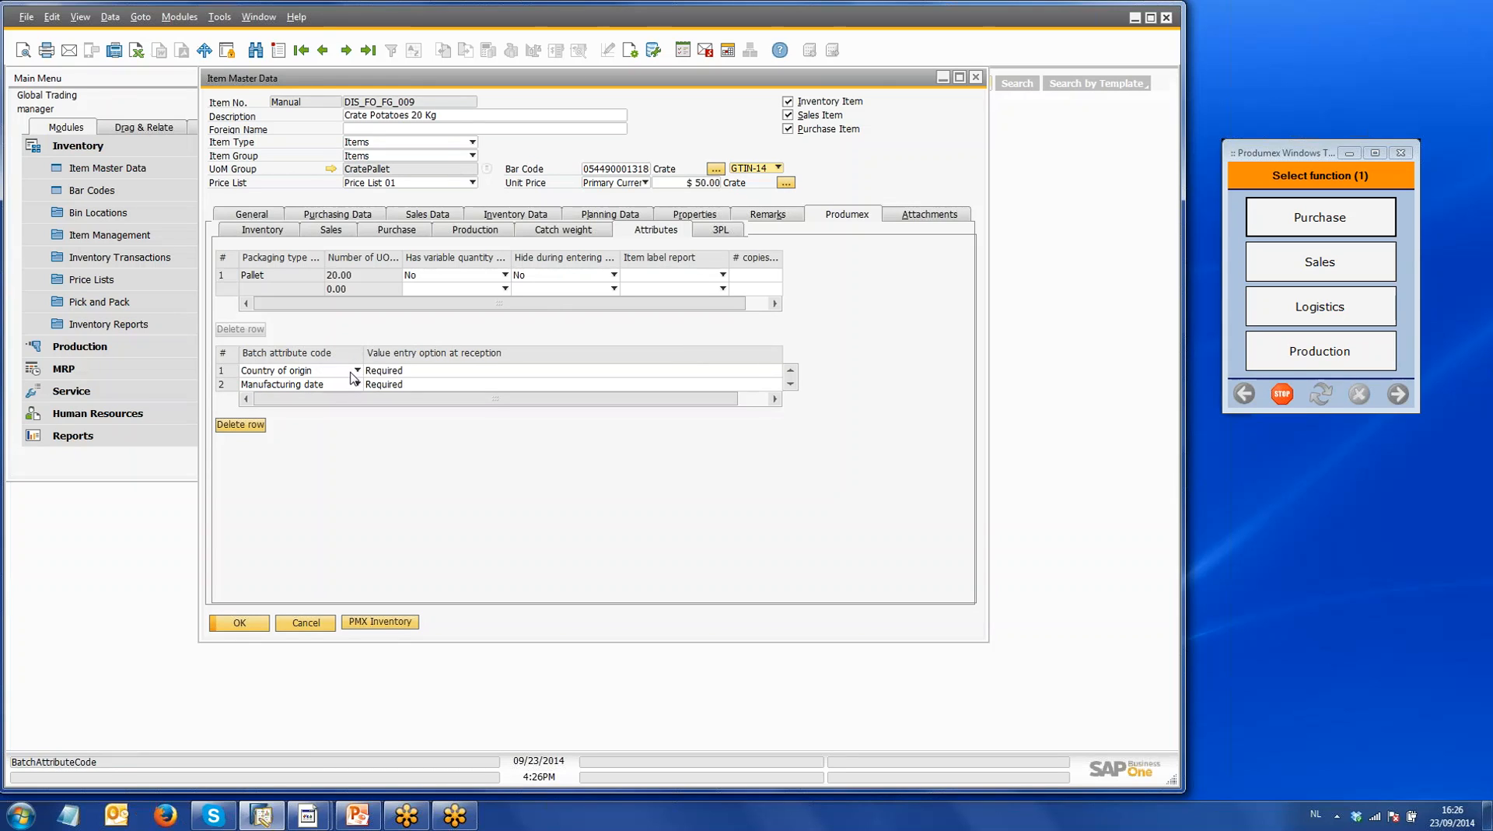
left_click(350, 373)
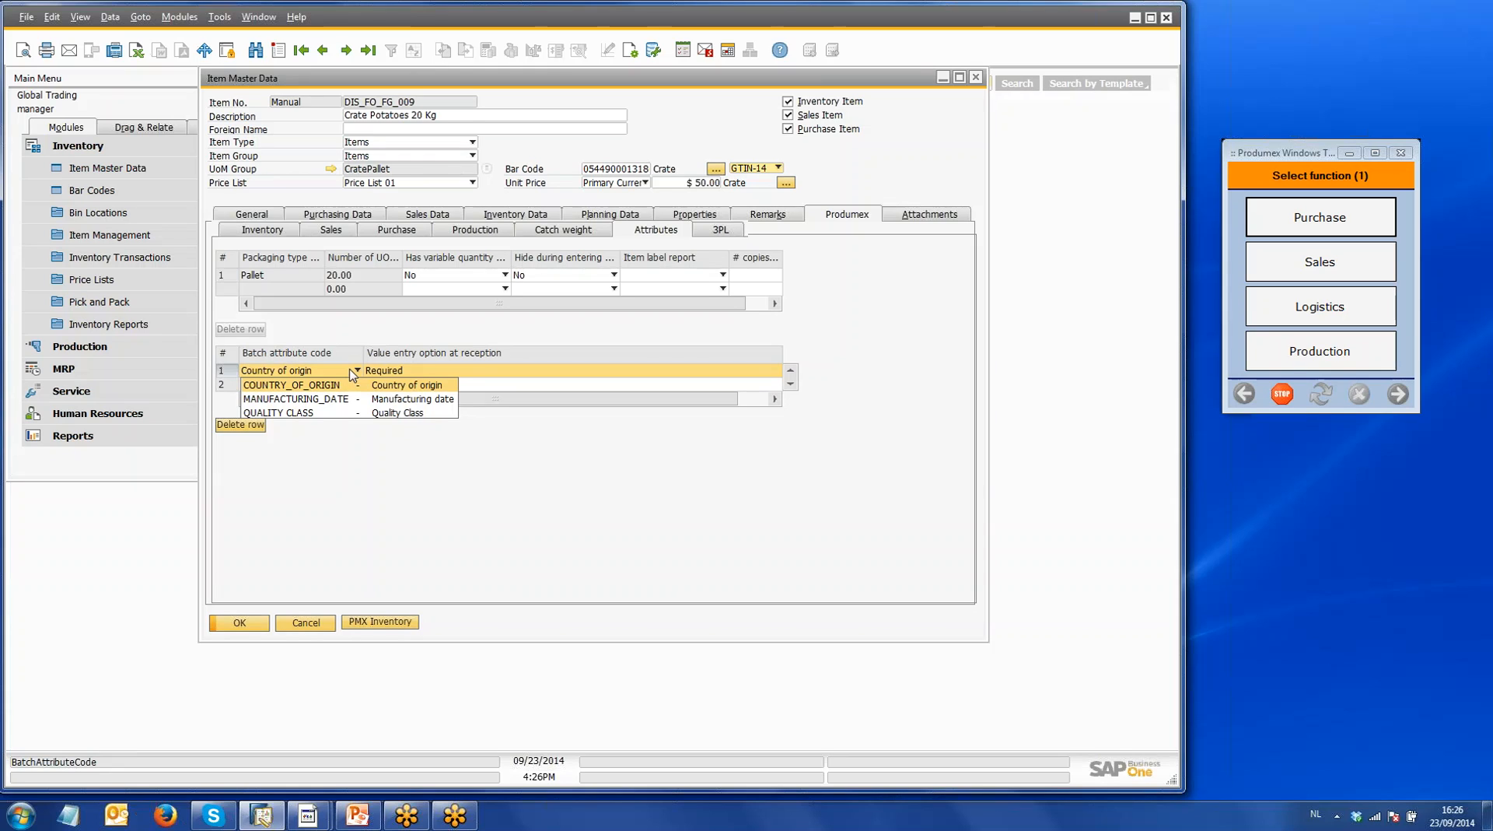
key("Down")
key("Return")
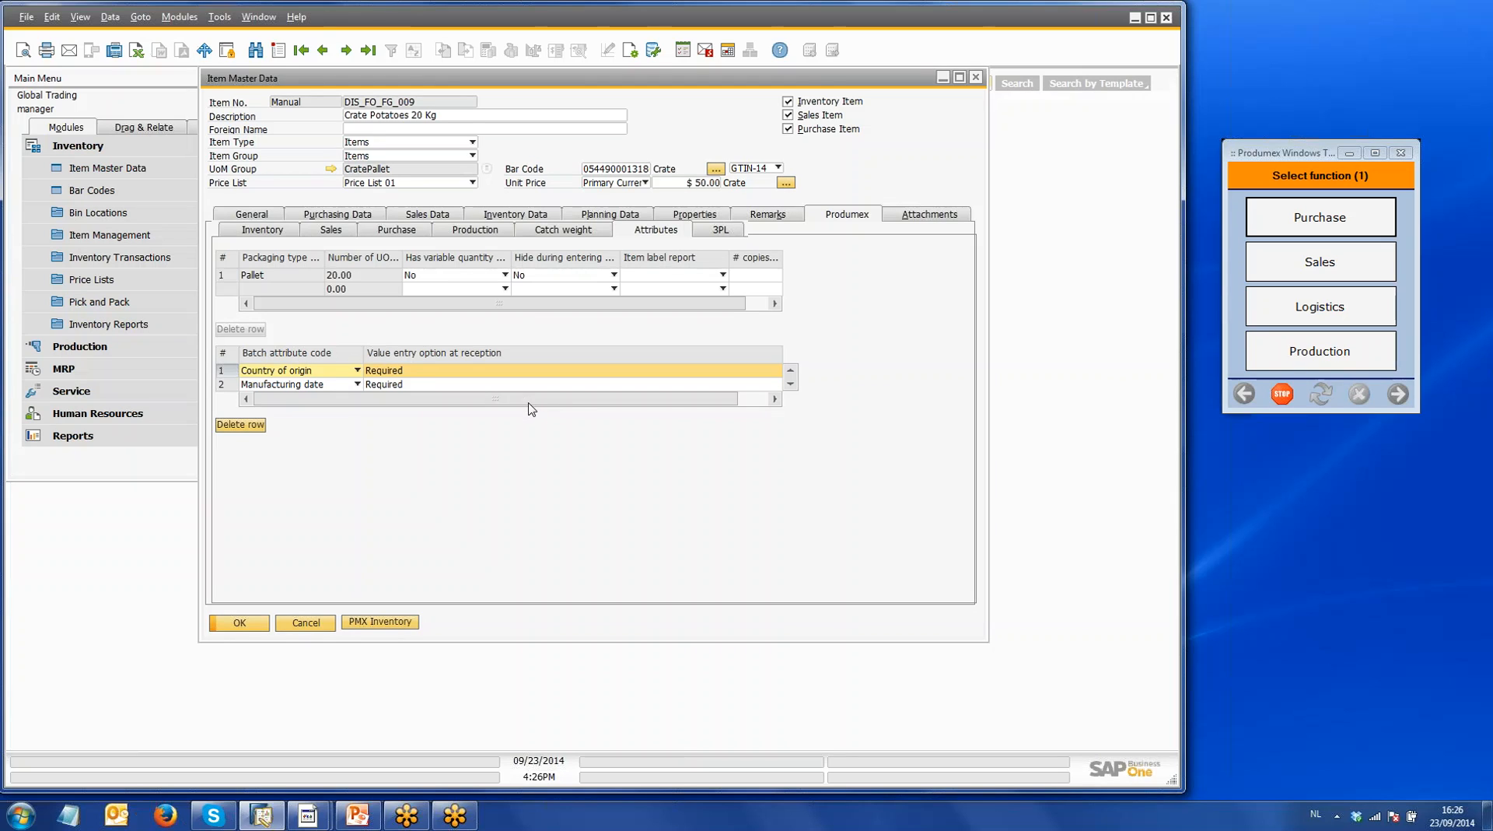
left_click(357, 384)
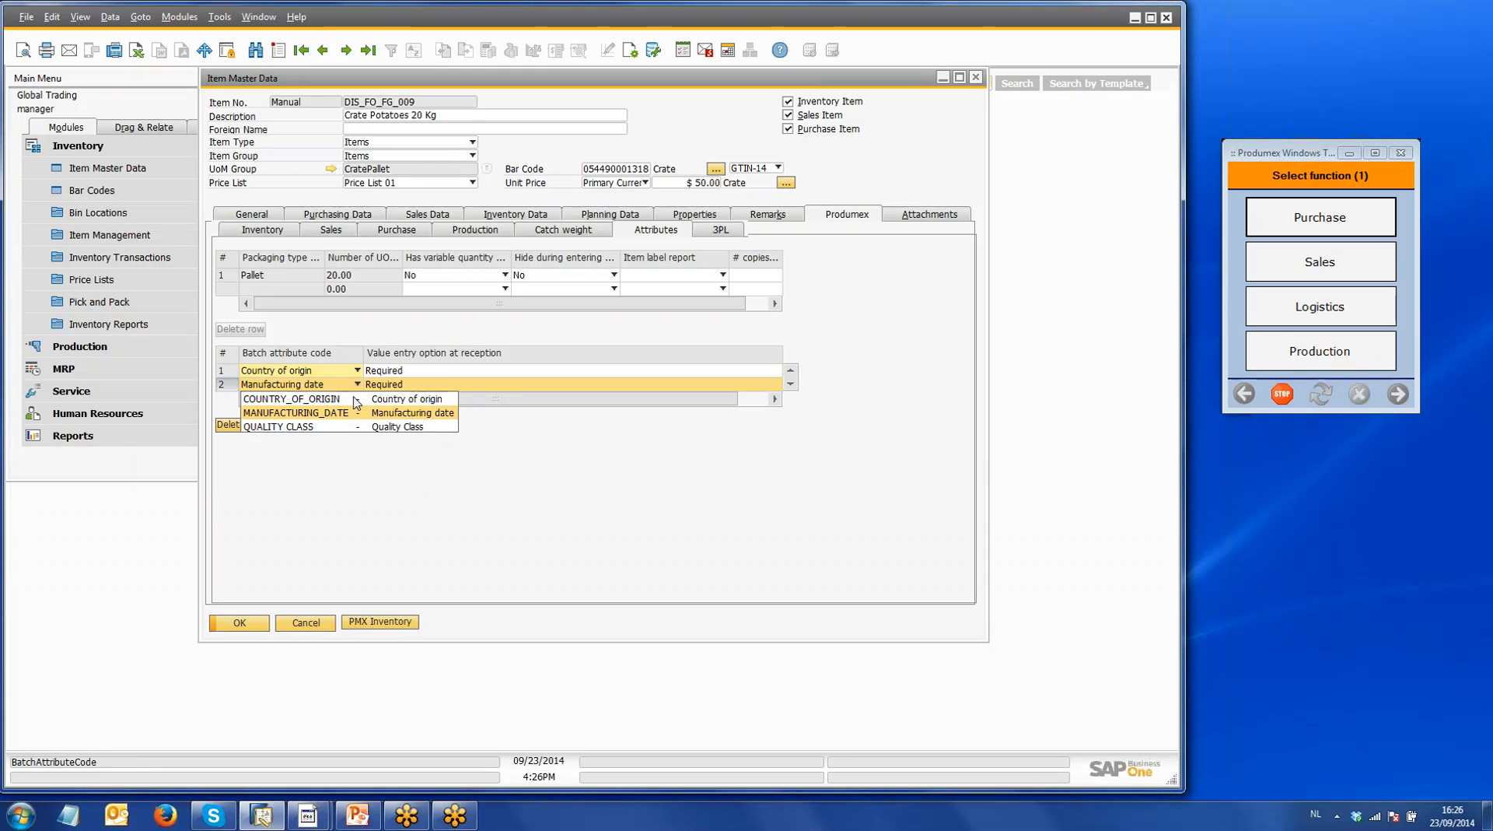
left_click(694, 471)
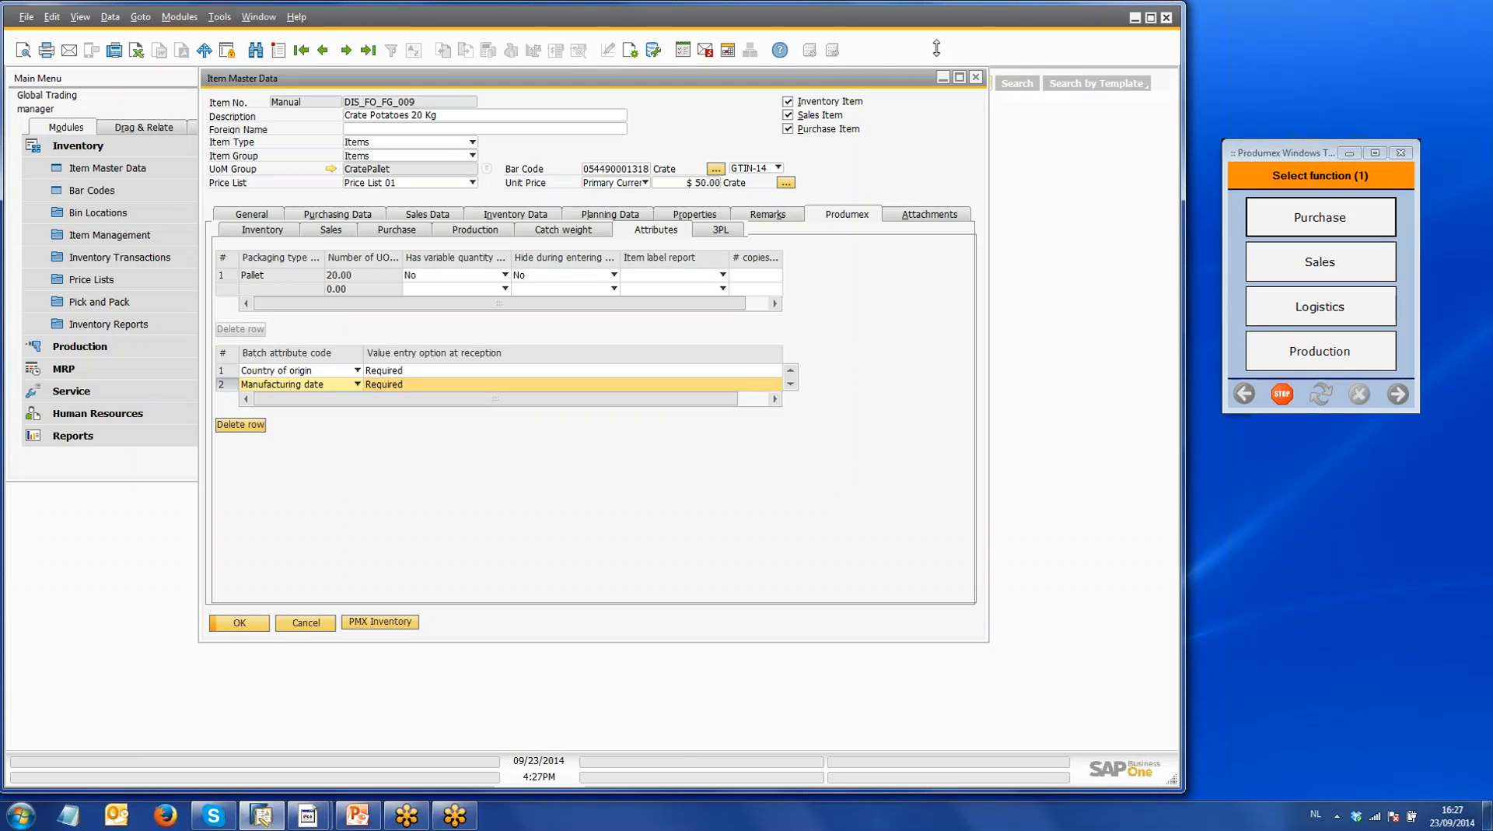
left_click(976, 77)
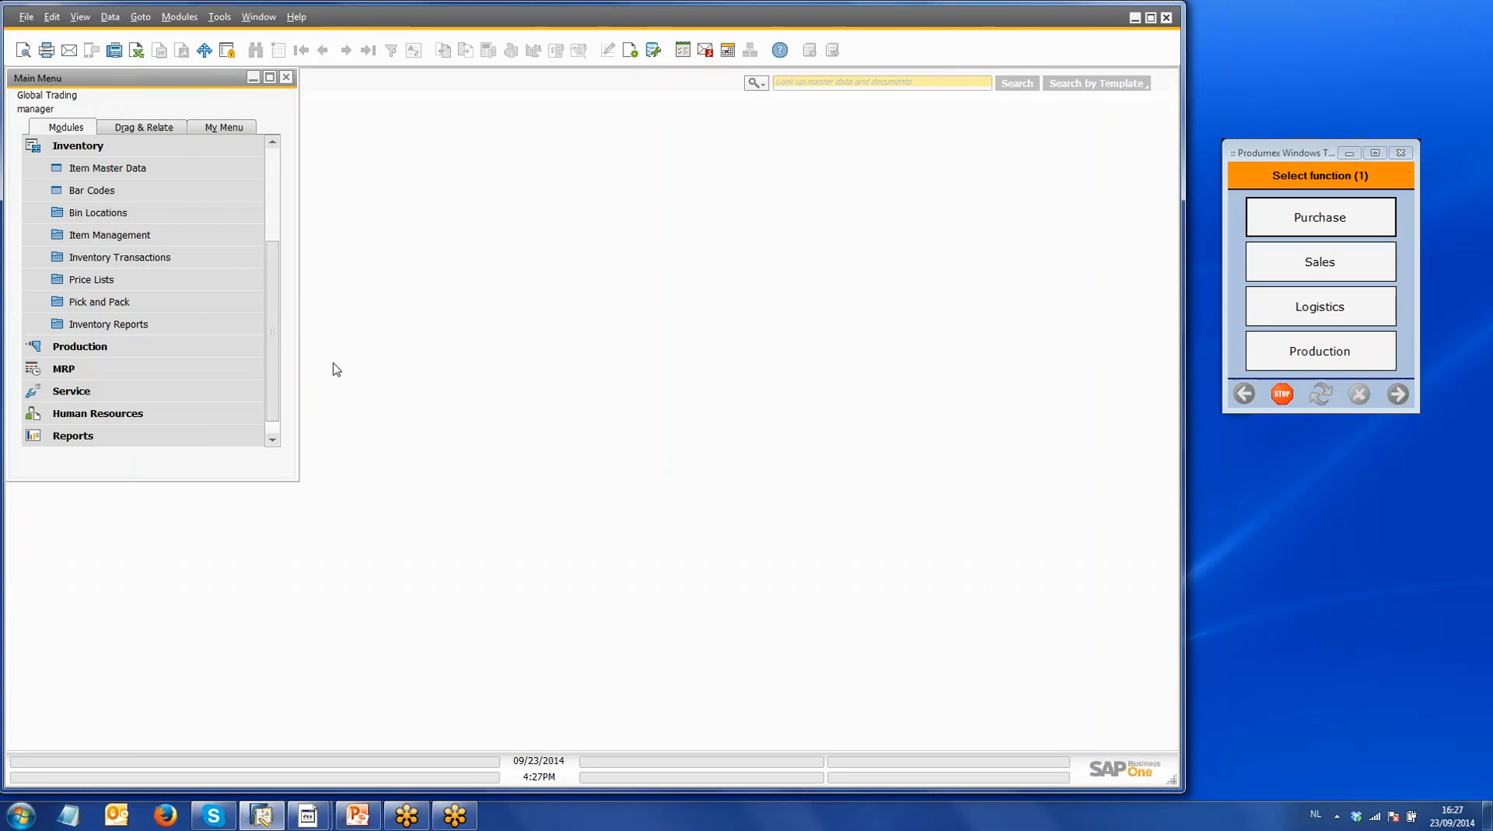
Step: Start a new purchase order in the Purchasing - A/P module with Porc House Farm, S_FO_004, as the vendor
left_click(174, 144)
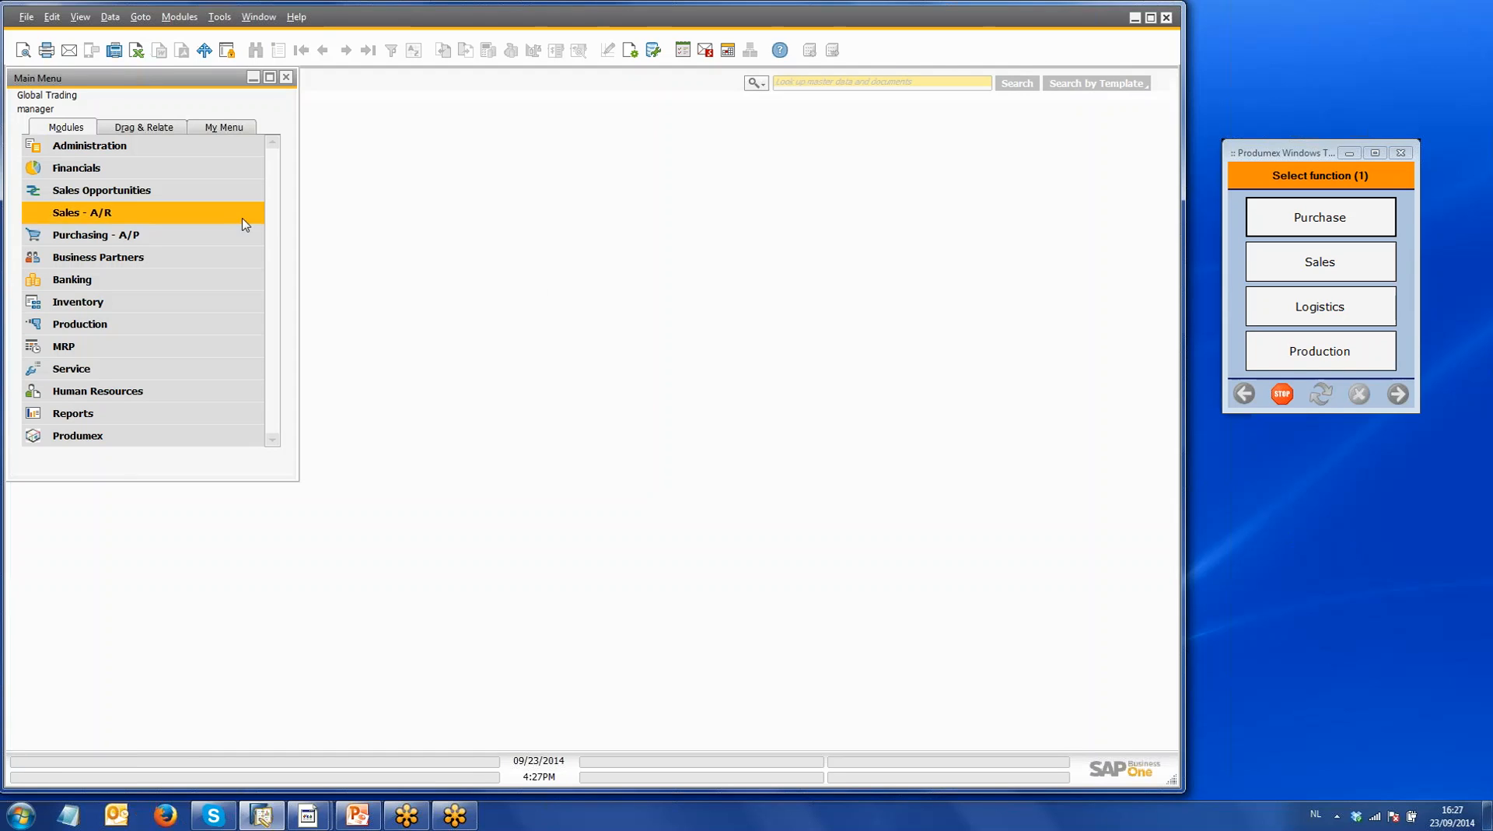
left_click(141, 239)
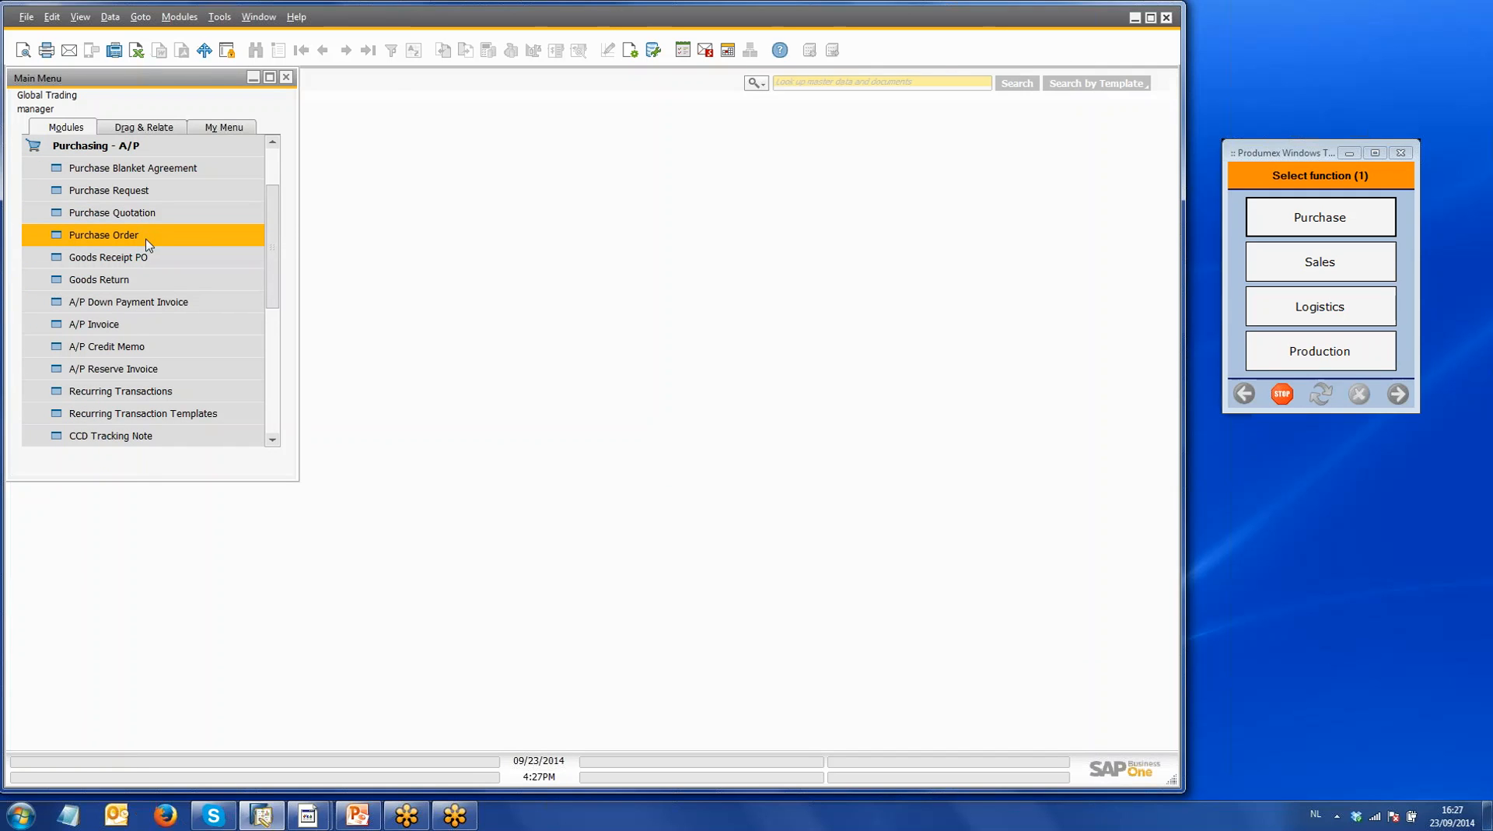
left_click(144, 242)
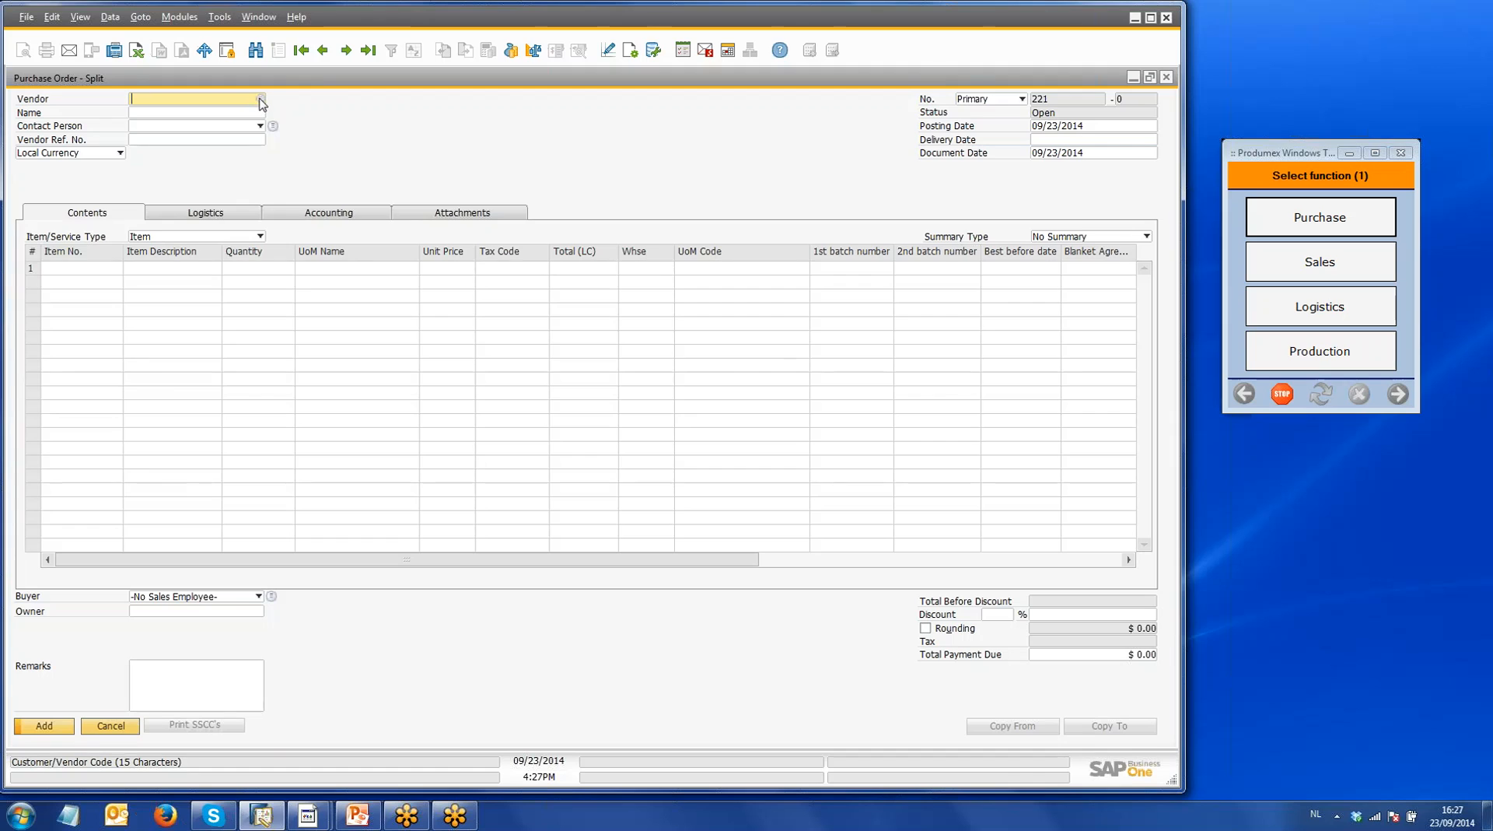
left_click(260, 99)
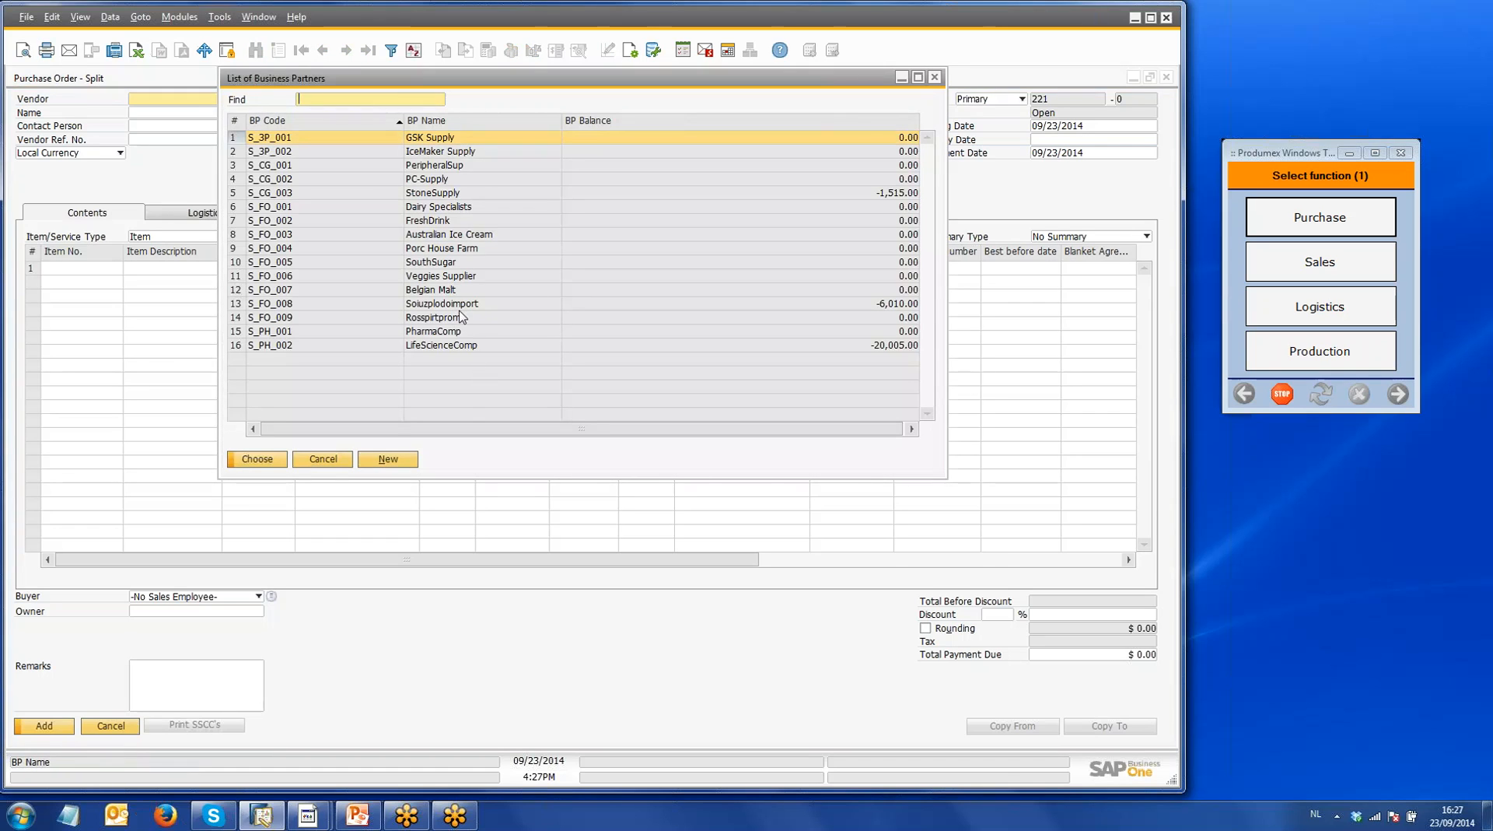
left_click(429, 249)
left_click(257, 458)
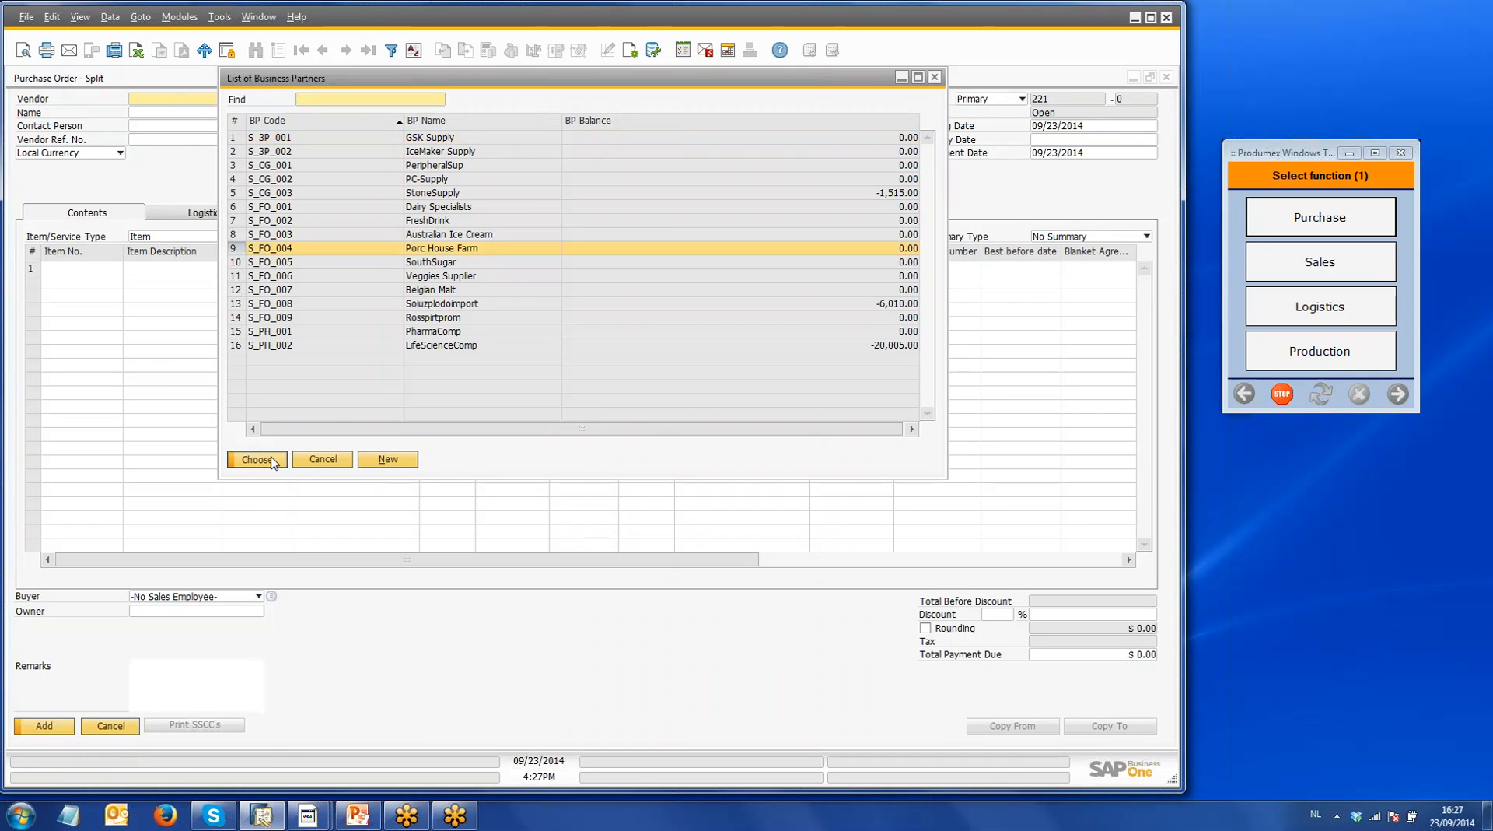
Step: Enter 50 pieces of Jámon Ibérico, DIS_FO_FG_010, on the first order line and add the purchase order
left_click(115, 270)
left_click(117, 268)
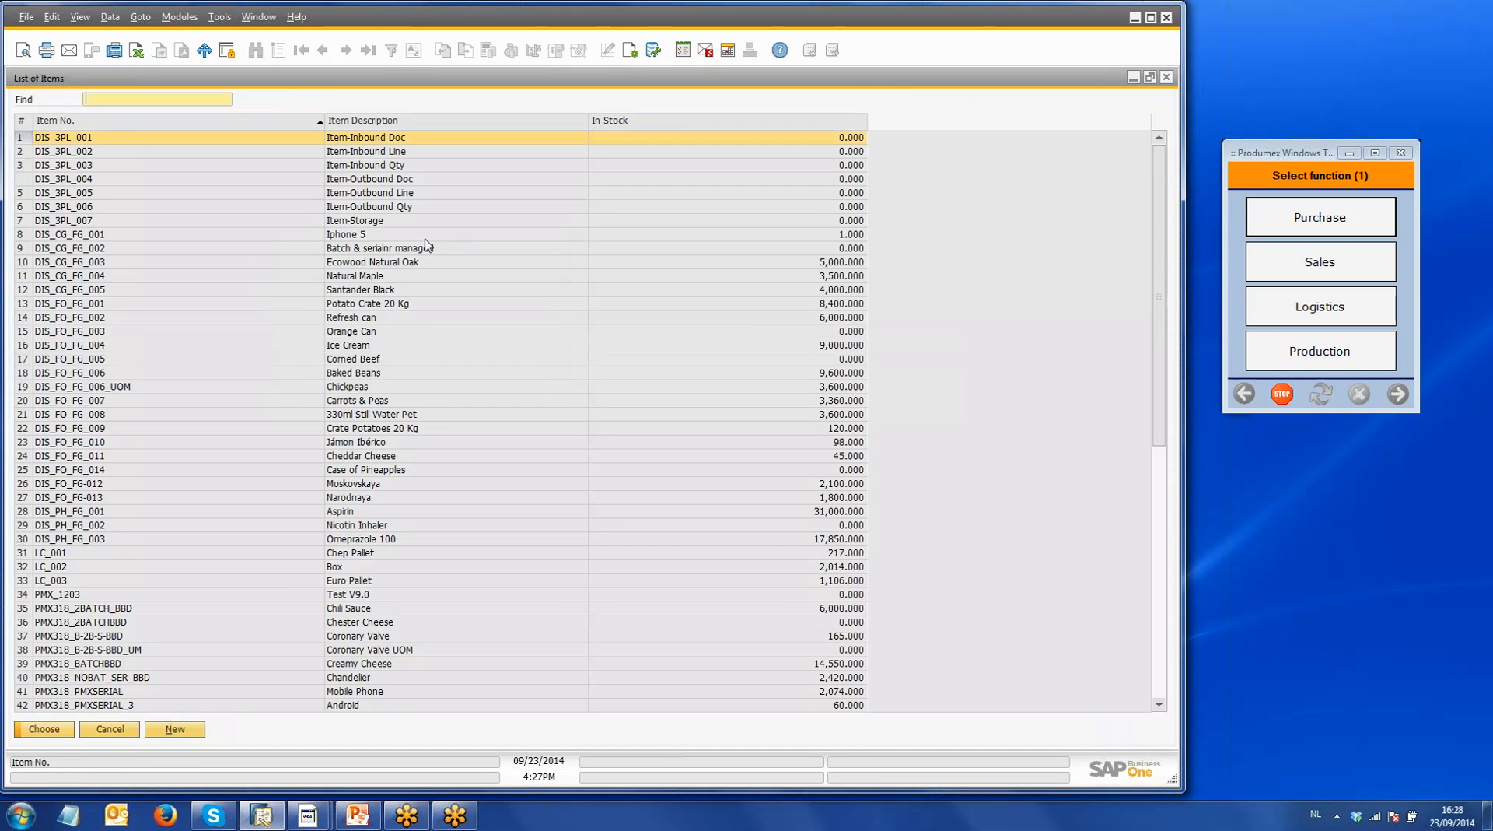
left_click(374, 442)
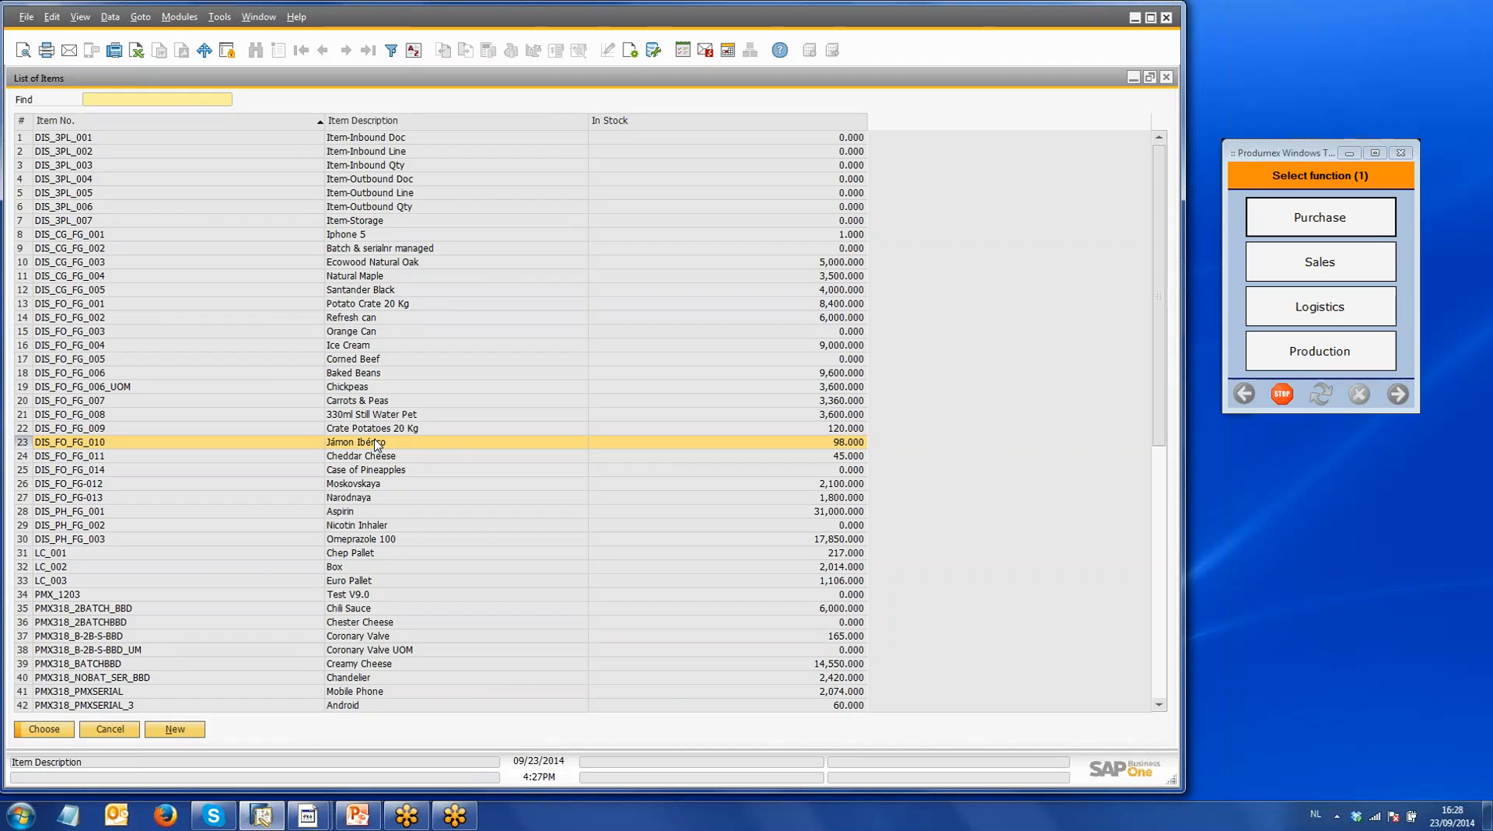
left_click(70, 728)
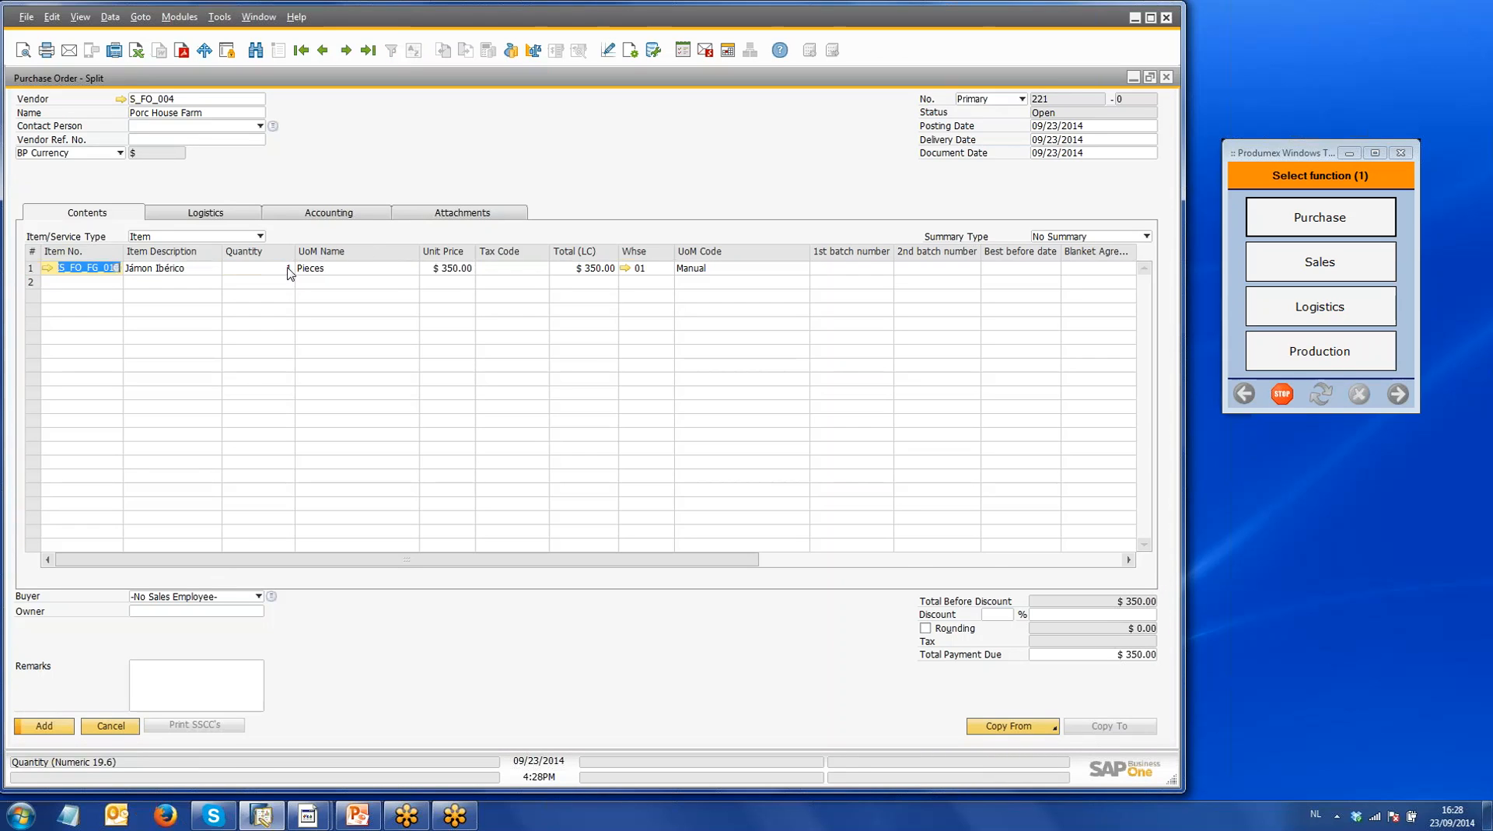
left_click(288, 269)
type("50")
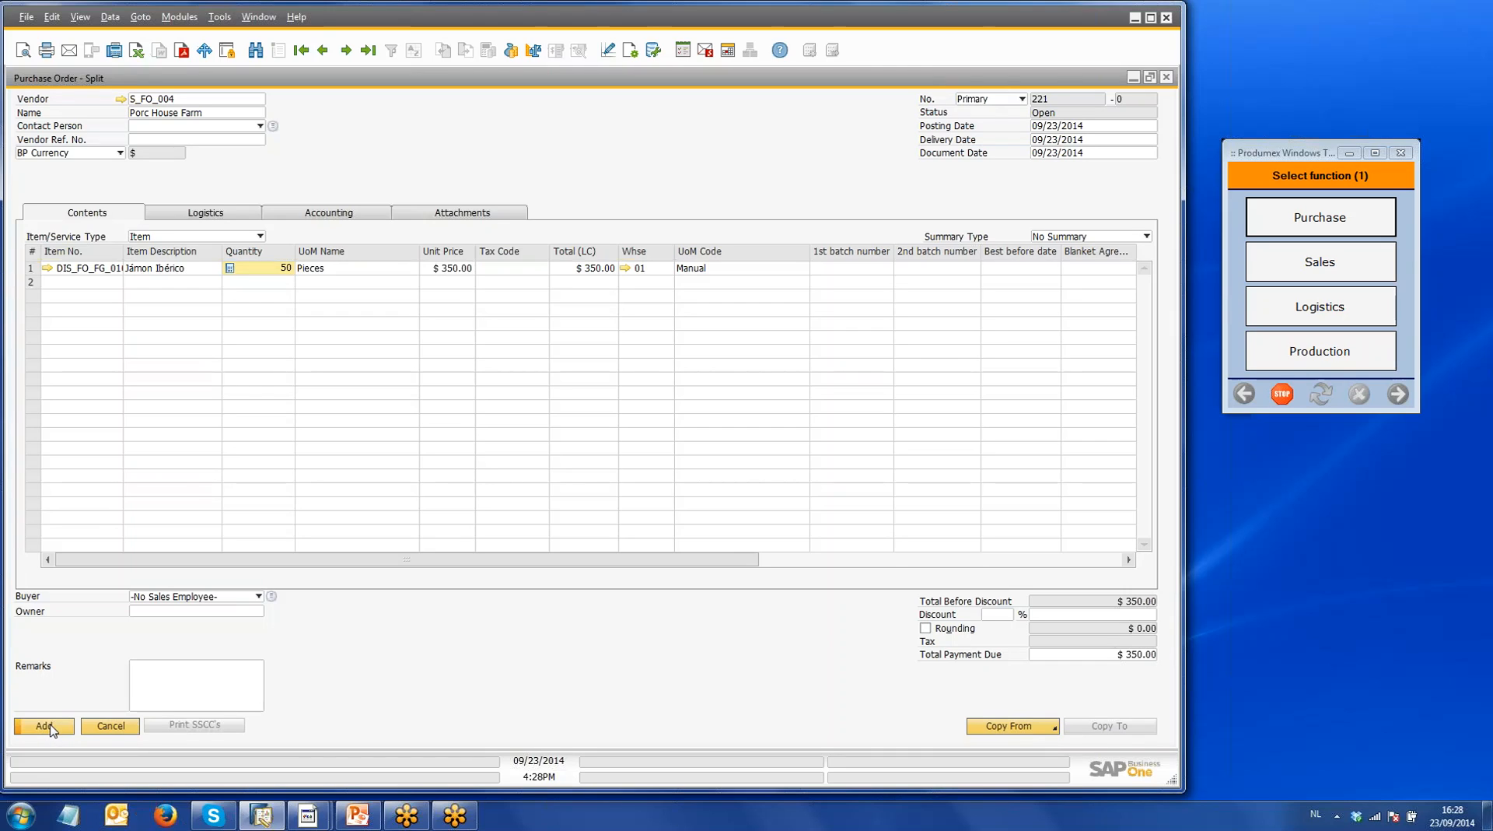
left_click(48, 725)
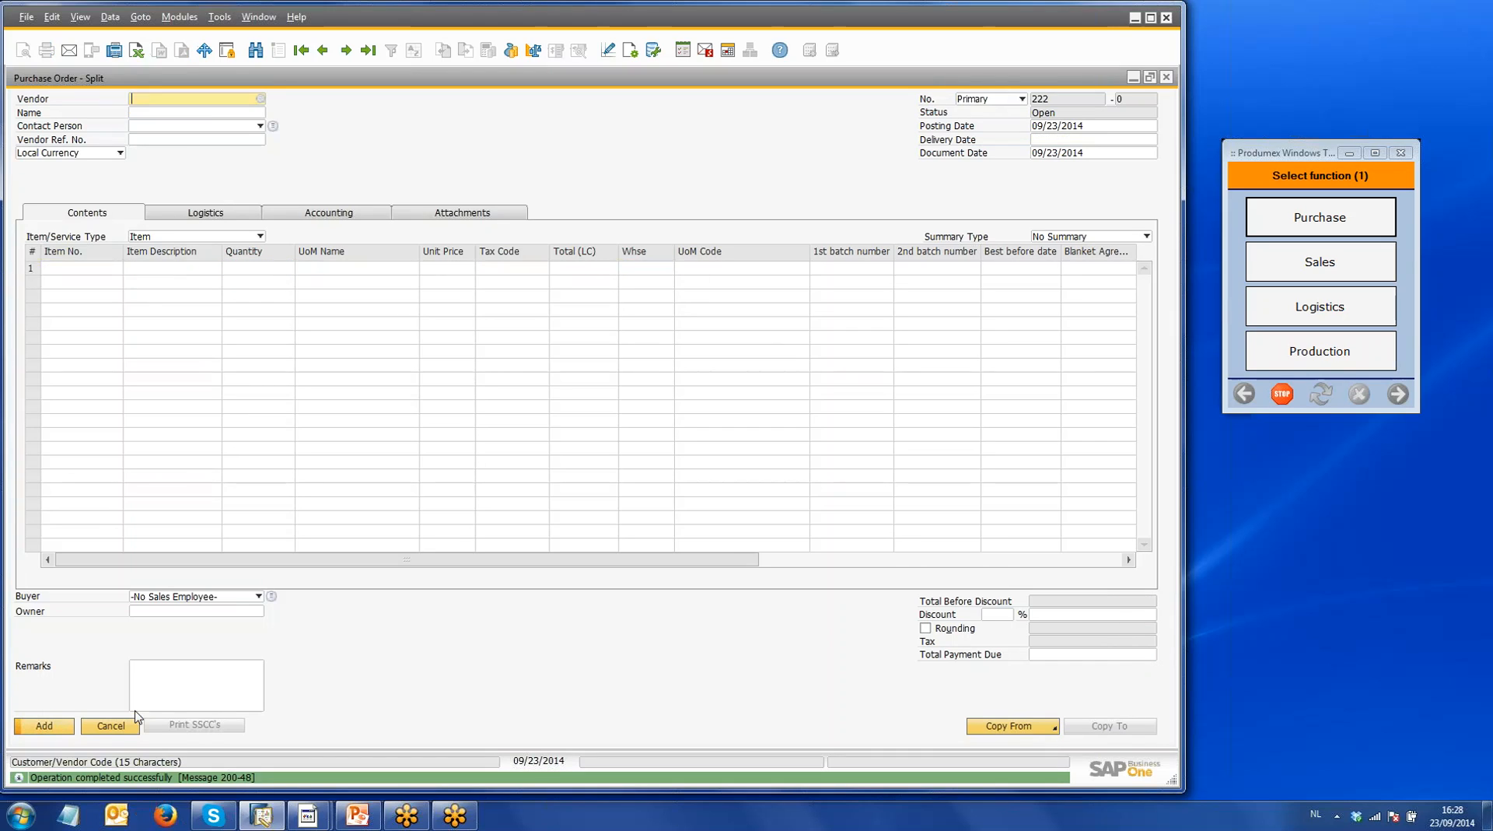
Step: Display the last added purchase order, for Porc House Farm, check its line, and close the document
left_click(369, 49)
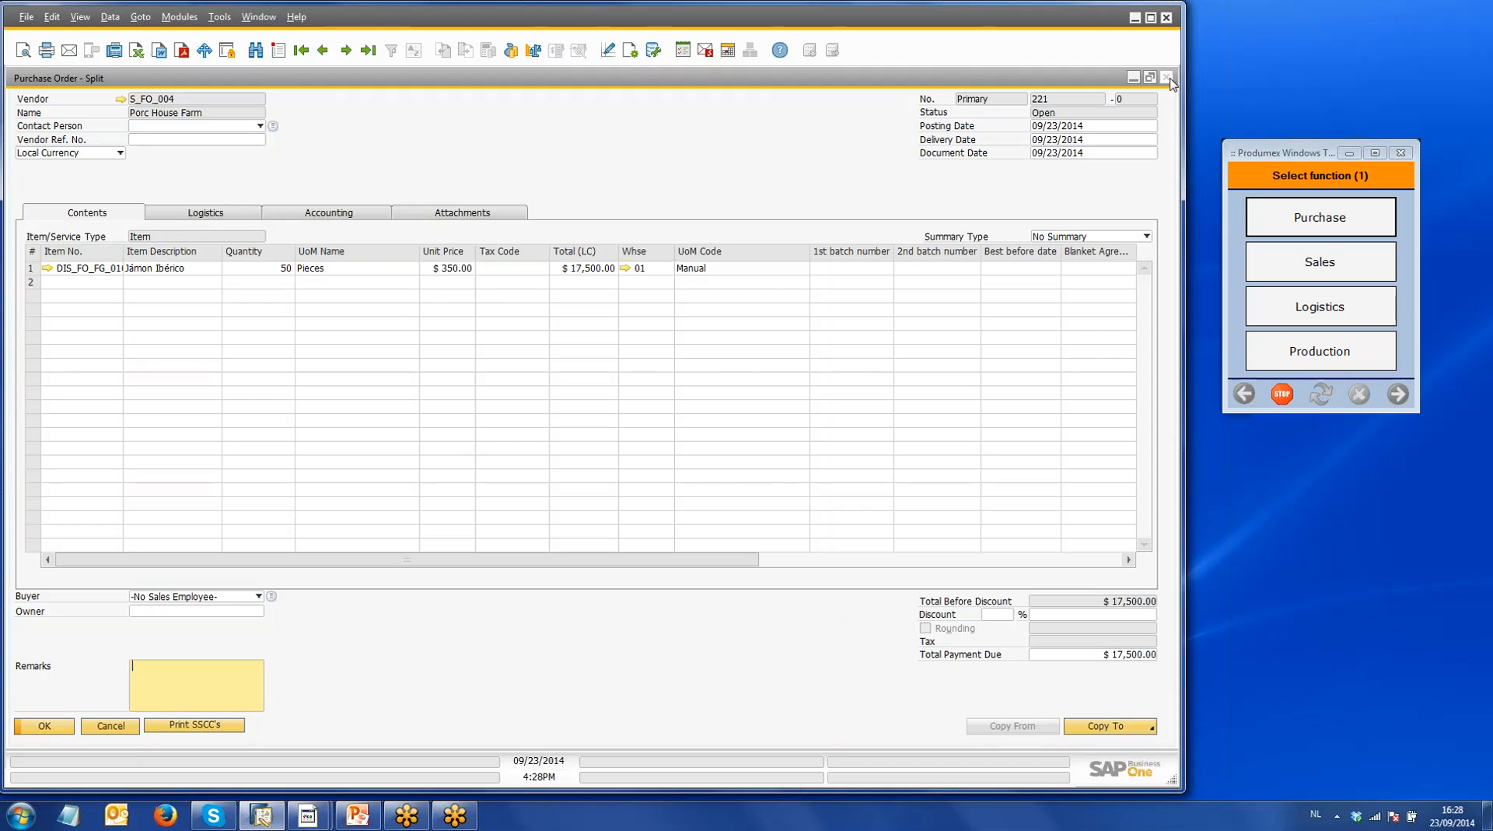
left_click(1167, 78)
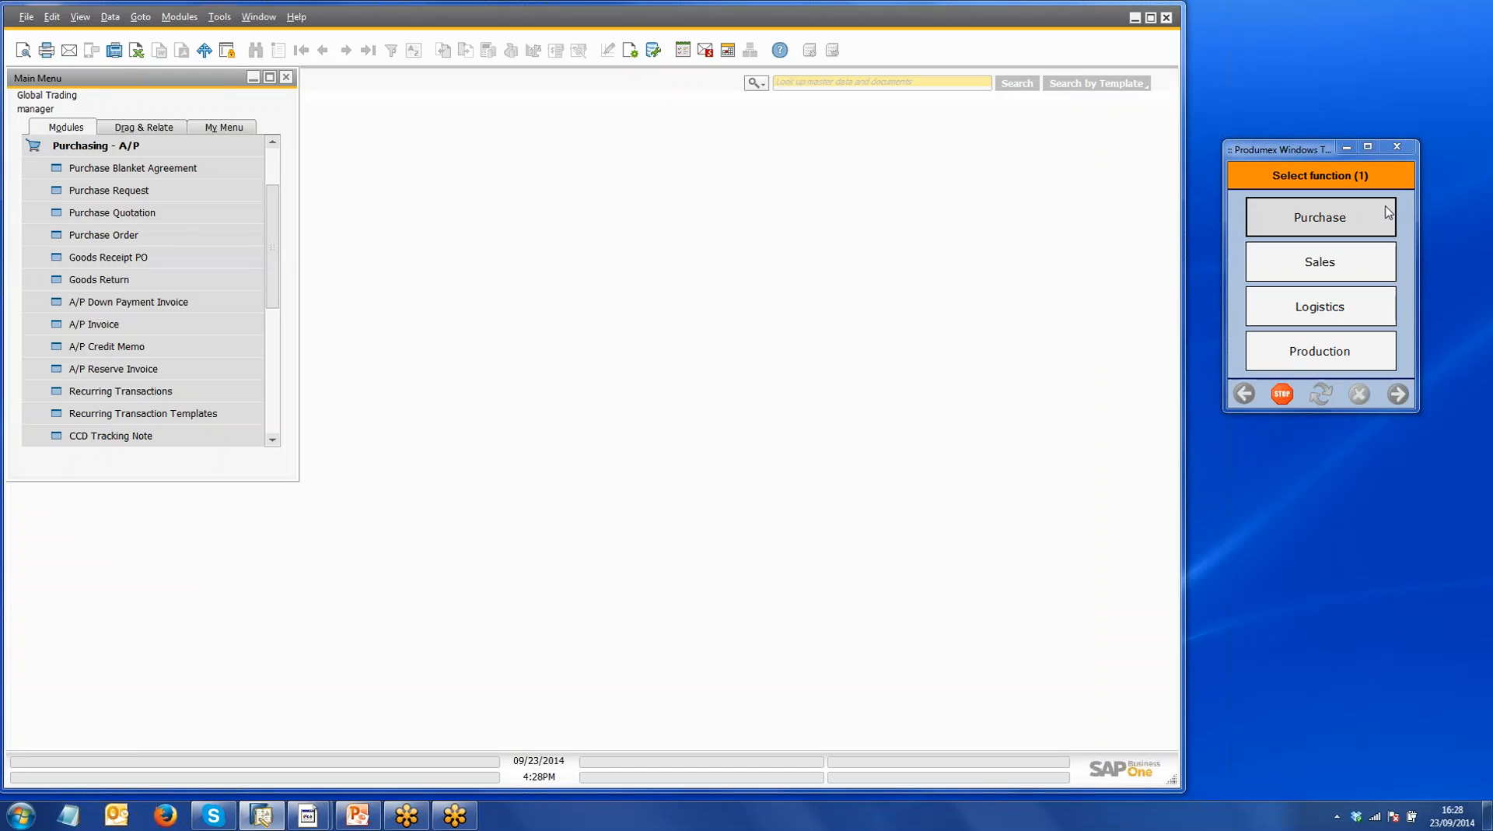
Step: Switch to the Produmex Windows Terminal, move it over the main window, and start a purchase reception at RD_1, Receiving Dock 1
left_click(1304, 154)
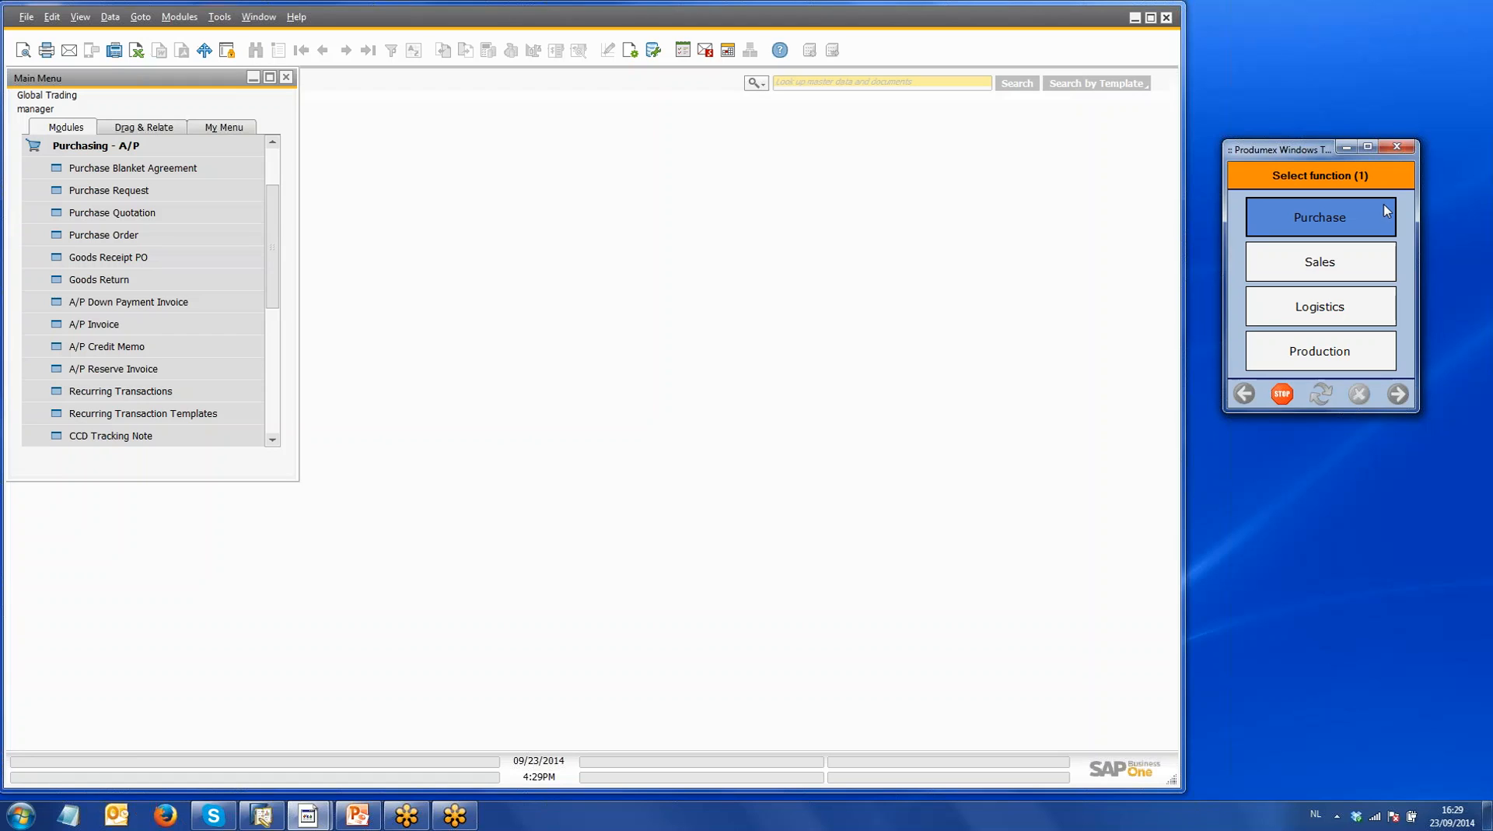
left_click_drag(1258, 163, 851, 169)
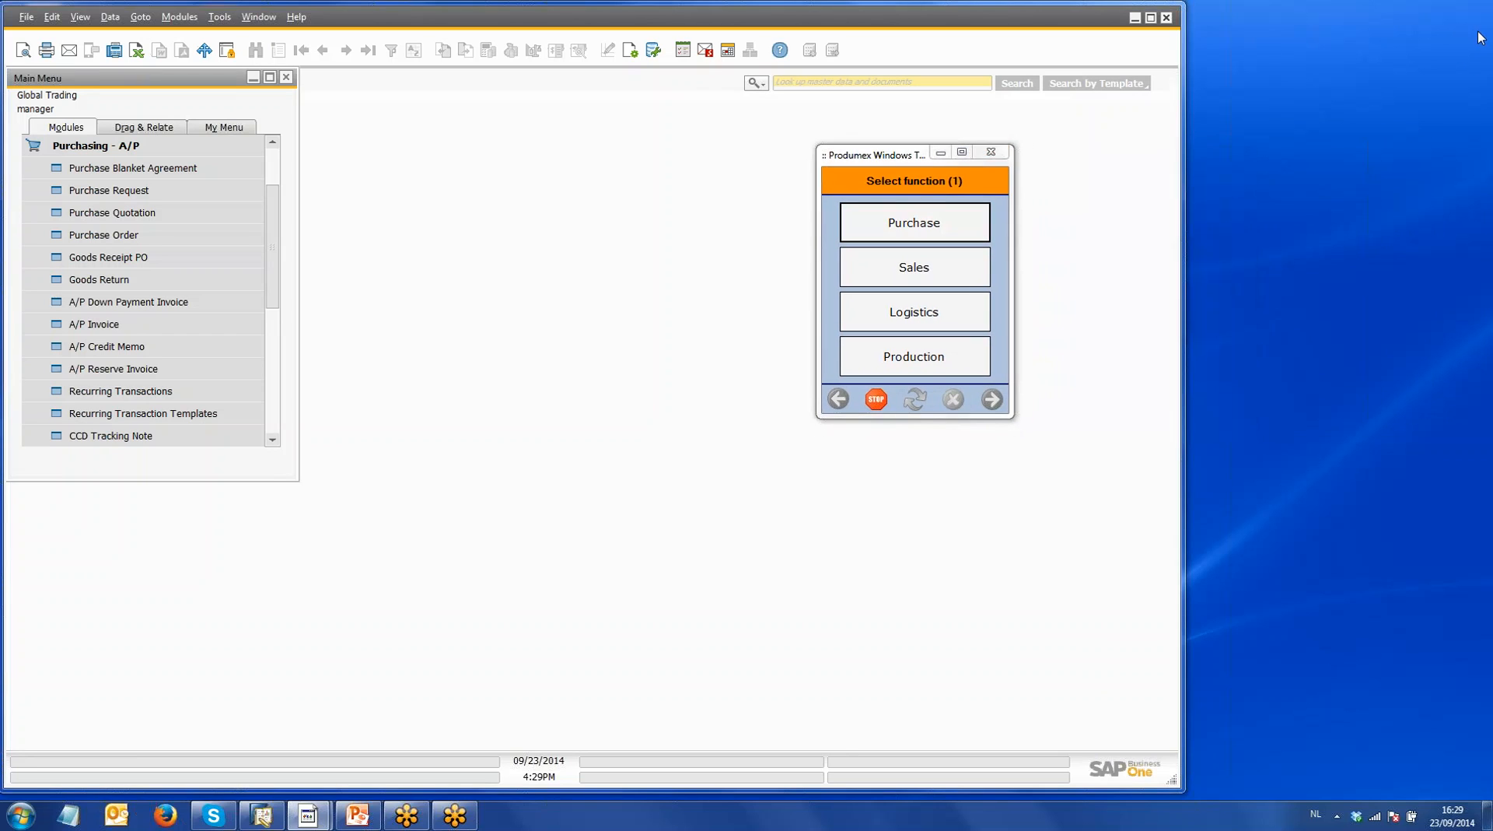
left_click(940, 232)
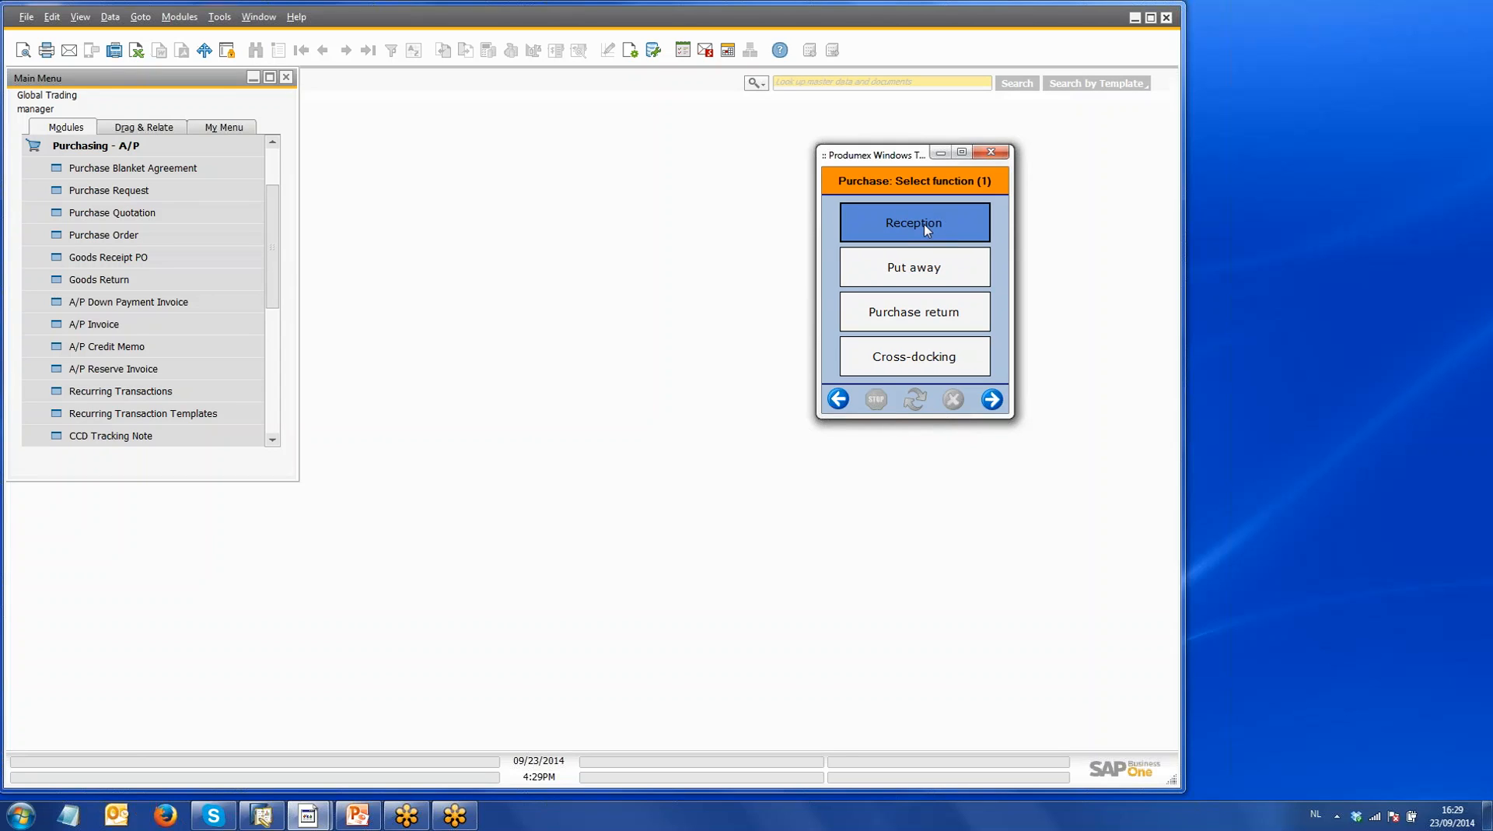
left_click(927, 229)
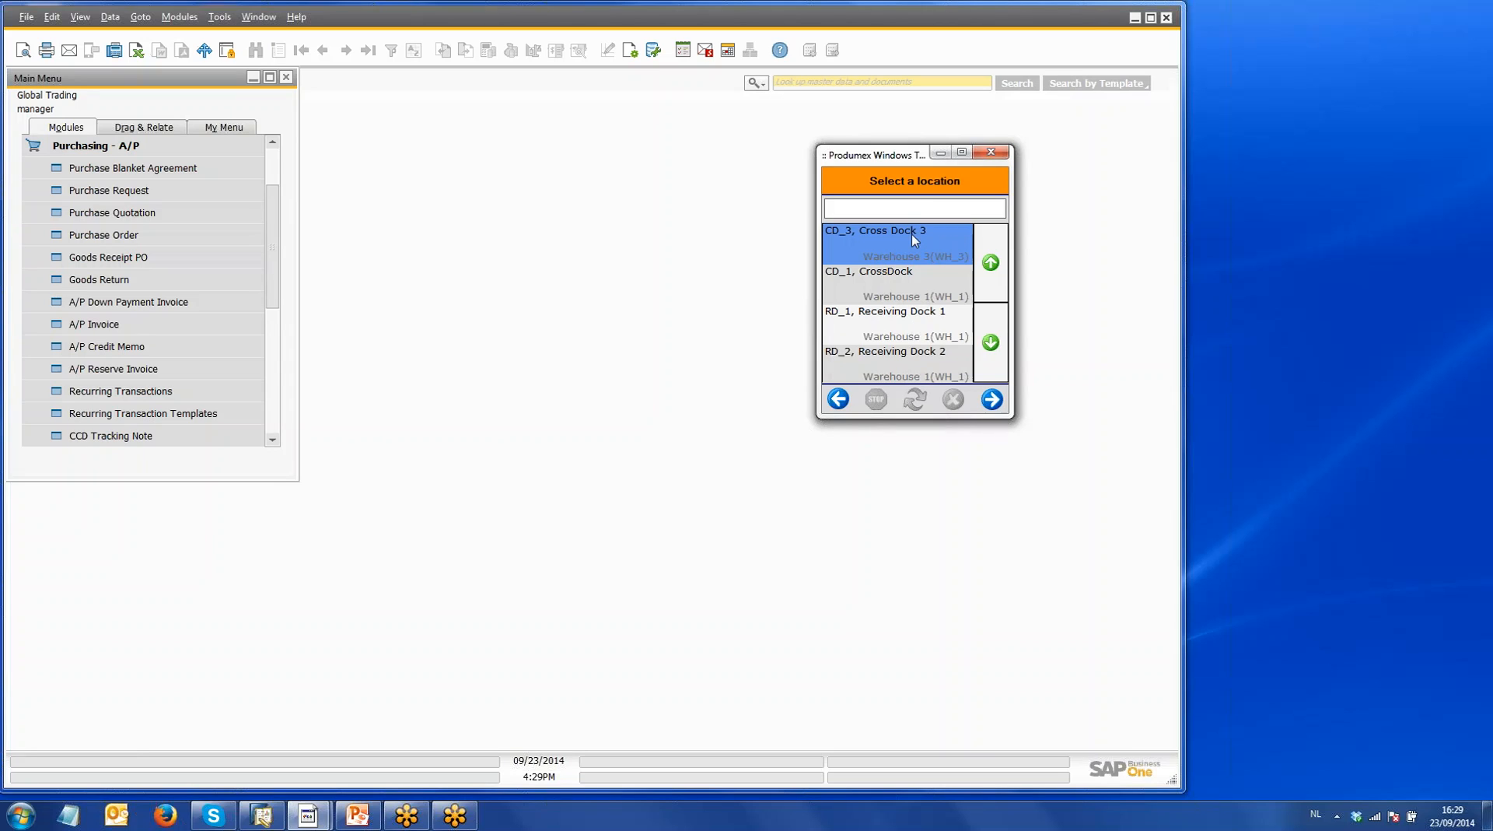
left_click(916, 330)
left_click(991, 399)
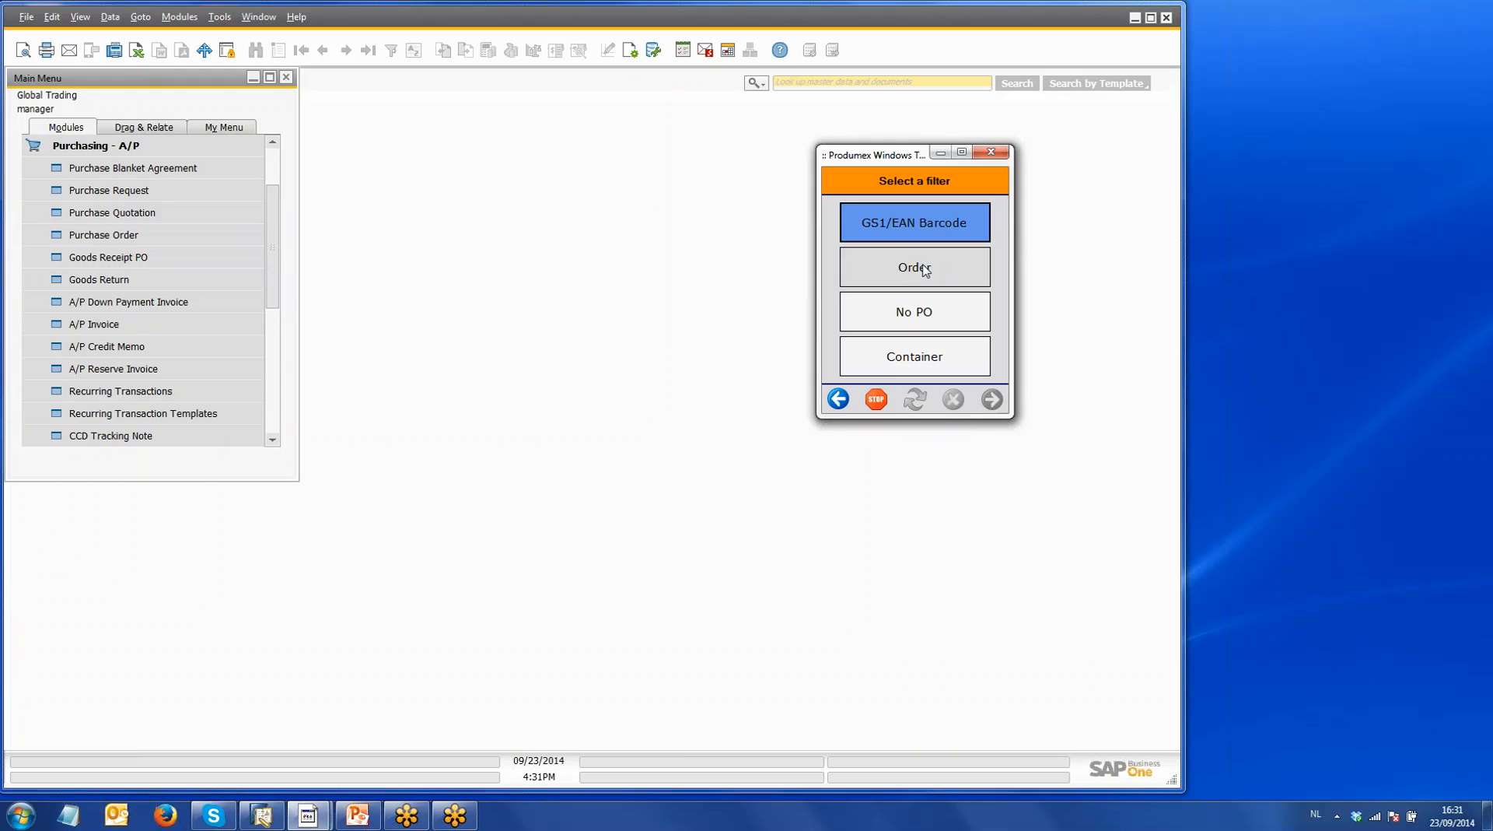
Step: Filter the reception by order, select the Porc House Farm purchase order, and choose no identical logistic units
left_click(925, 269)
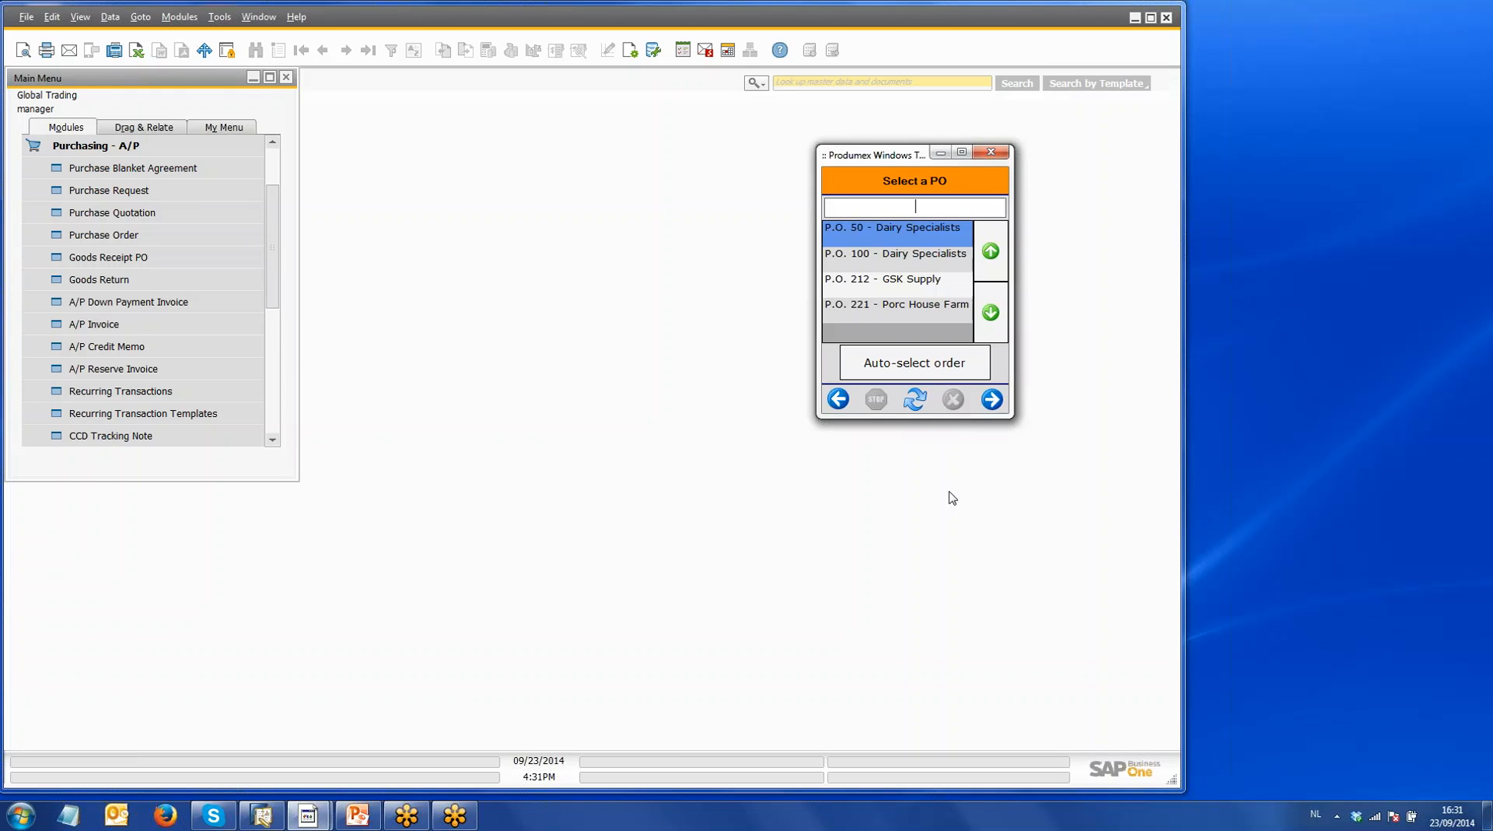
left_click(907, 313)
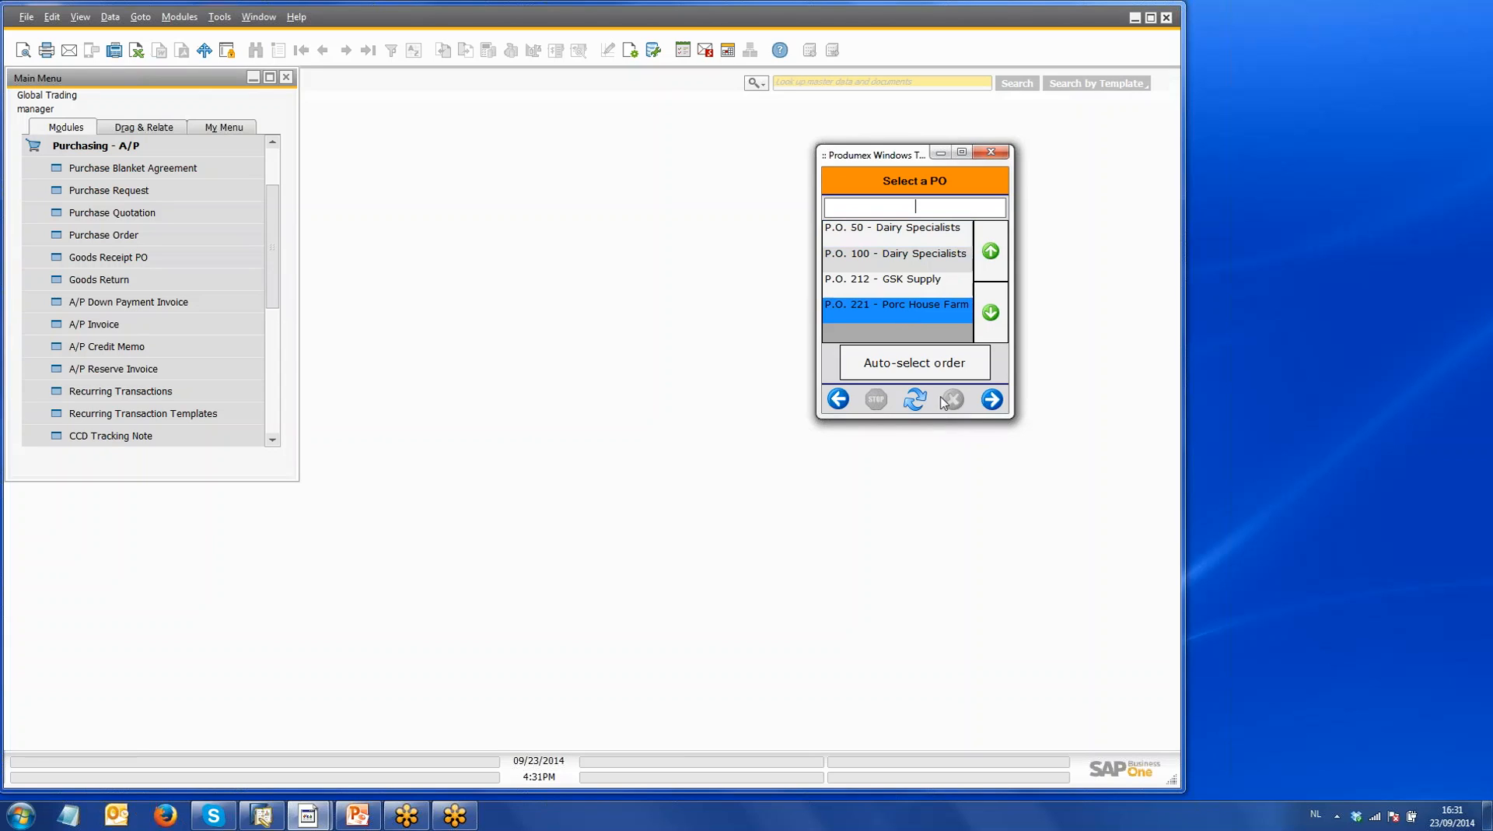
left_click(992, 399)
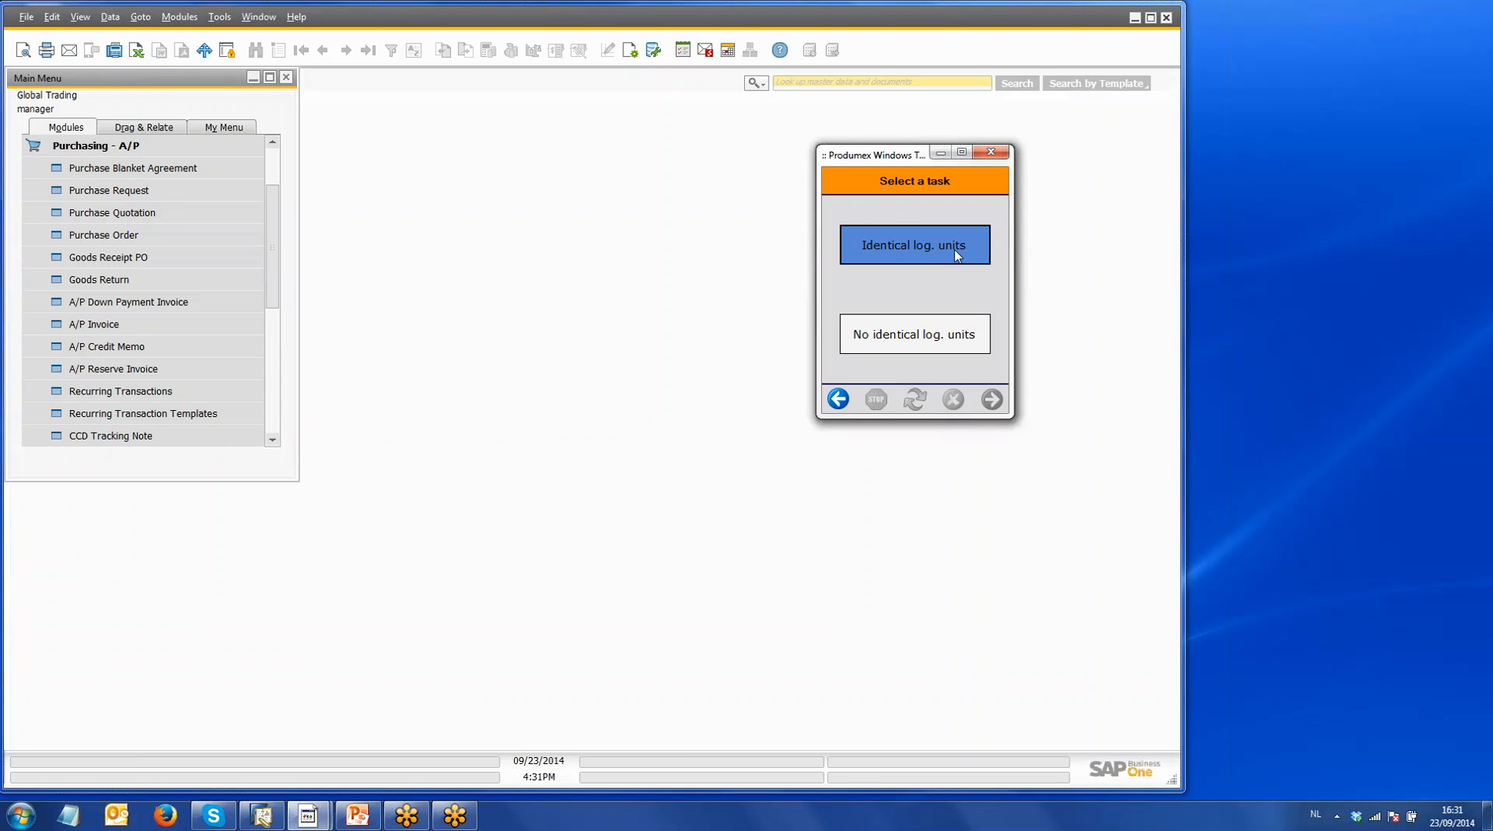
left_click(948, 340)
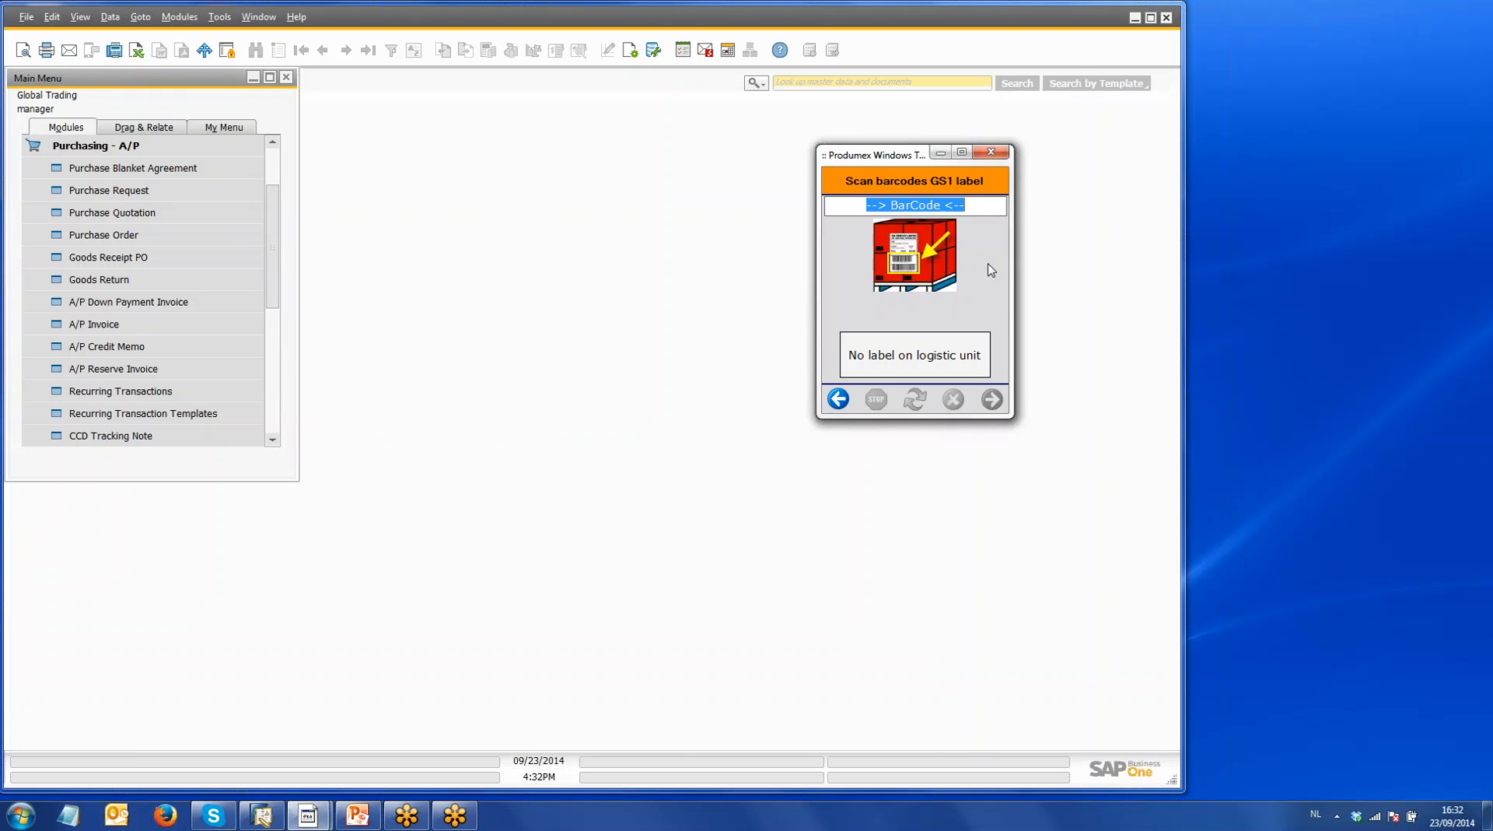
Step: Indicate that the logistic unit has no label and select LC_003 - Euro Pallet as its logistic carrier
left_click(925, 357)
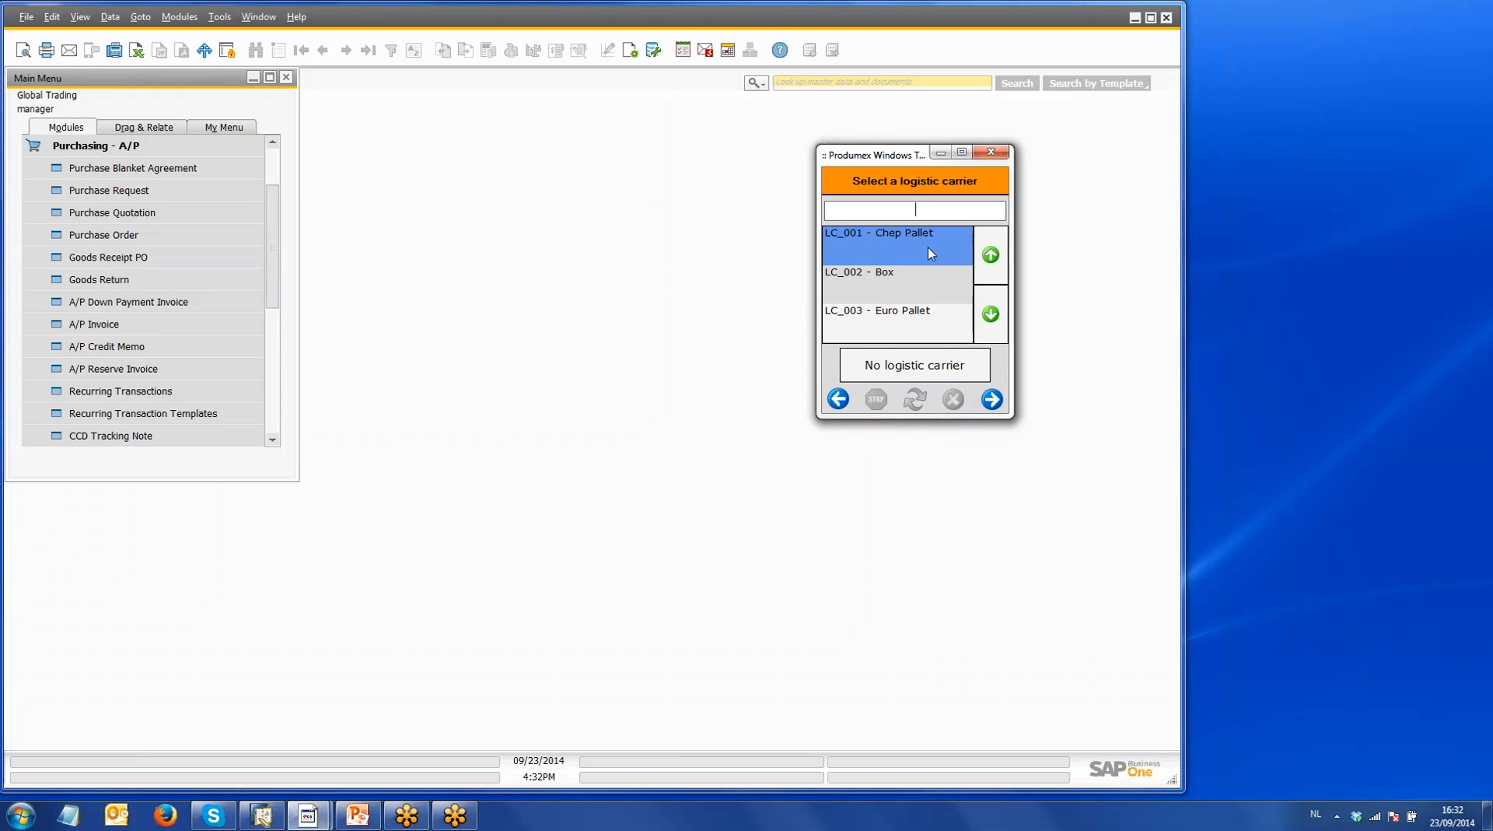
left_click(933, 329)
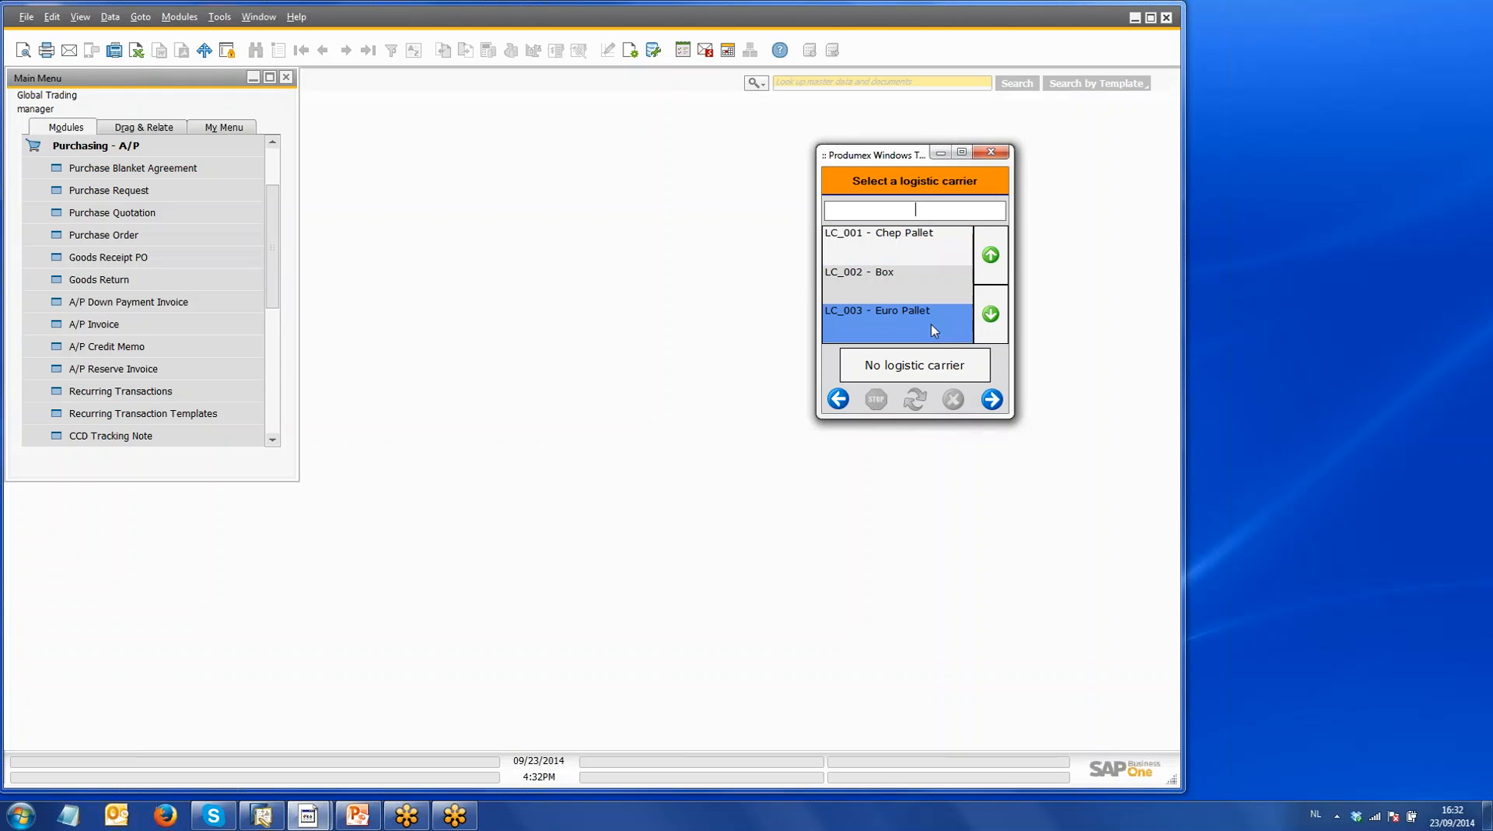
left_click(990, 401)
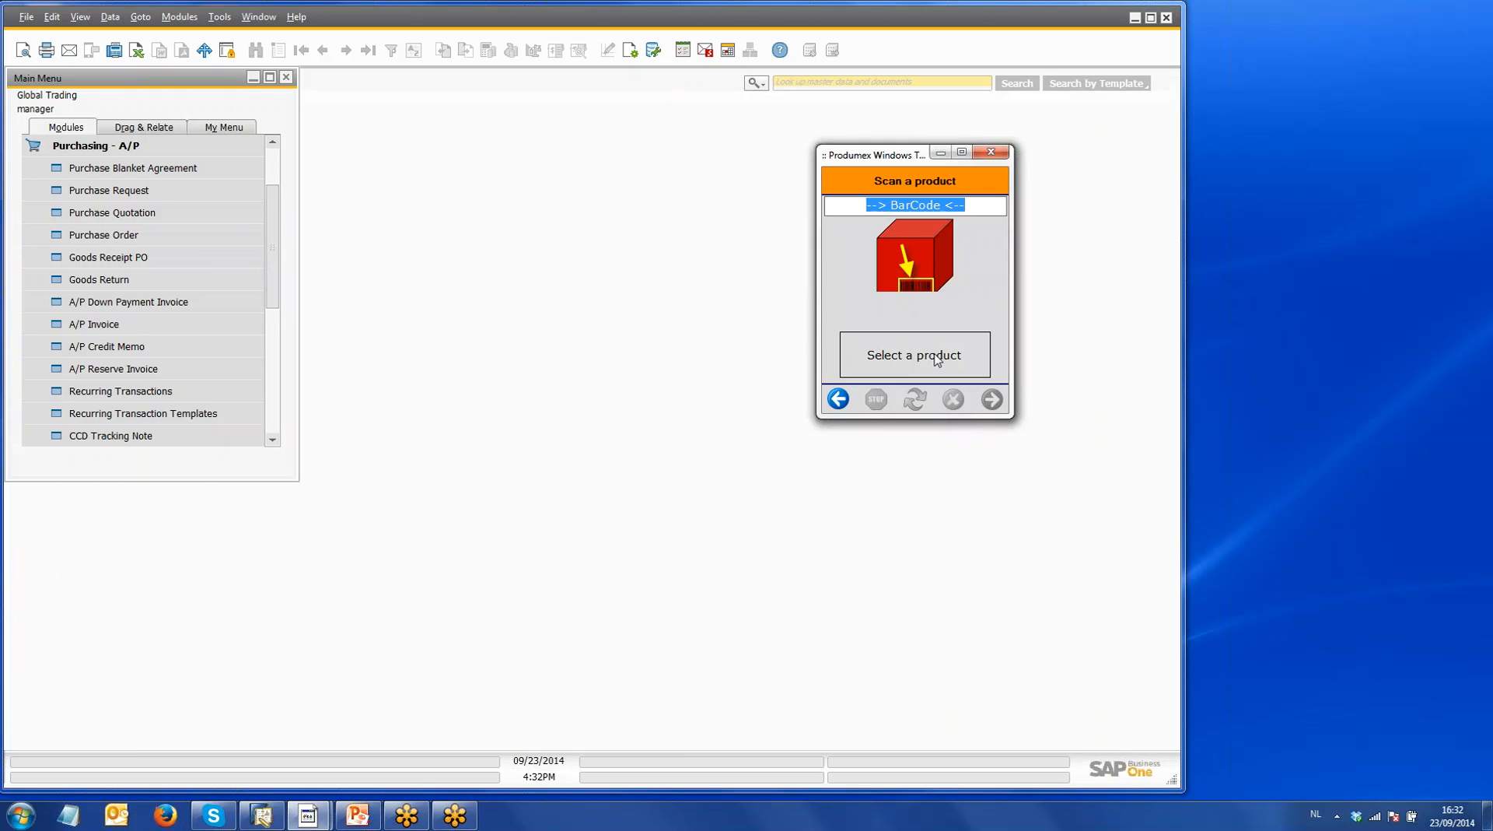
left_click(937, 360)
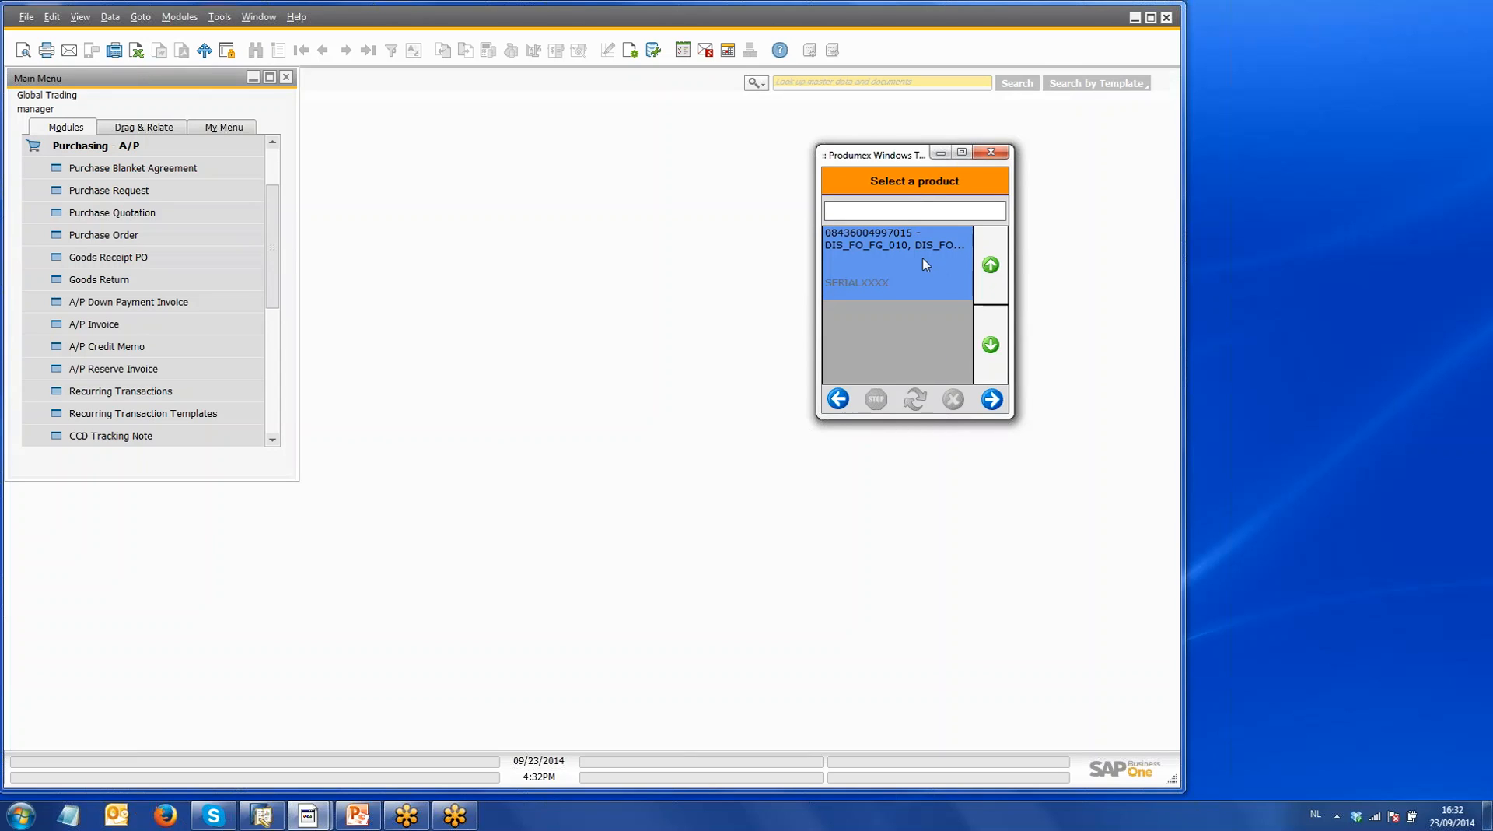
left_click(991, 399)
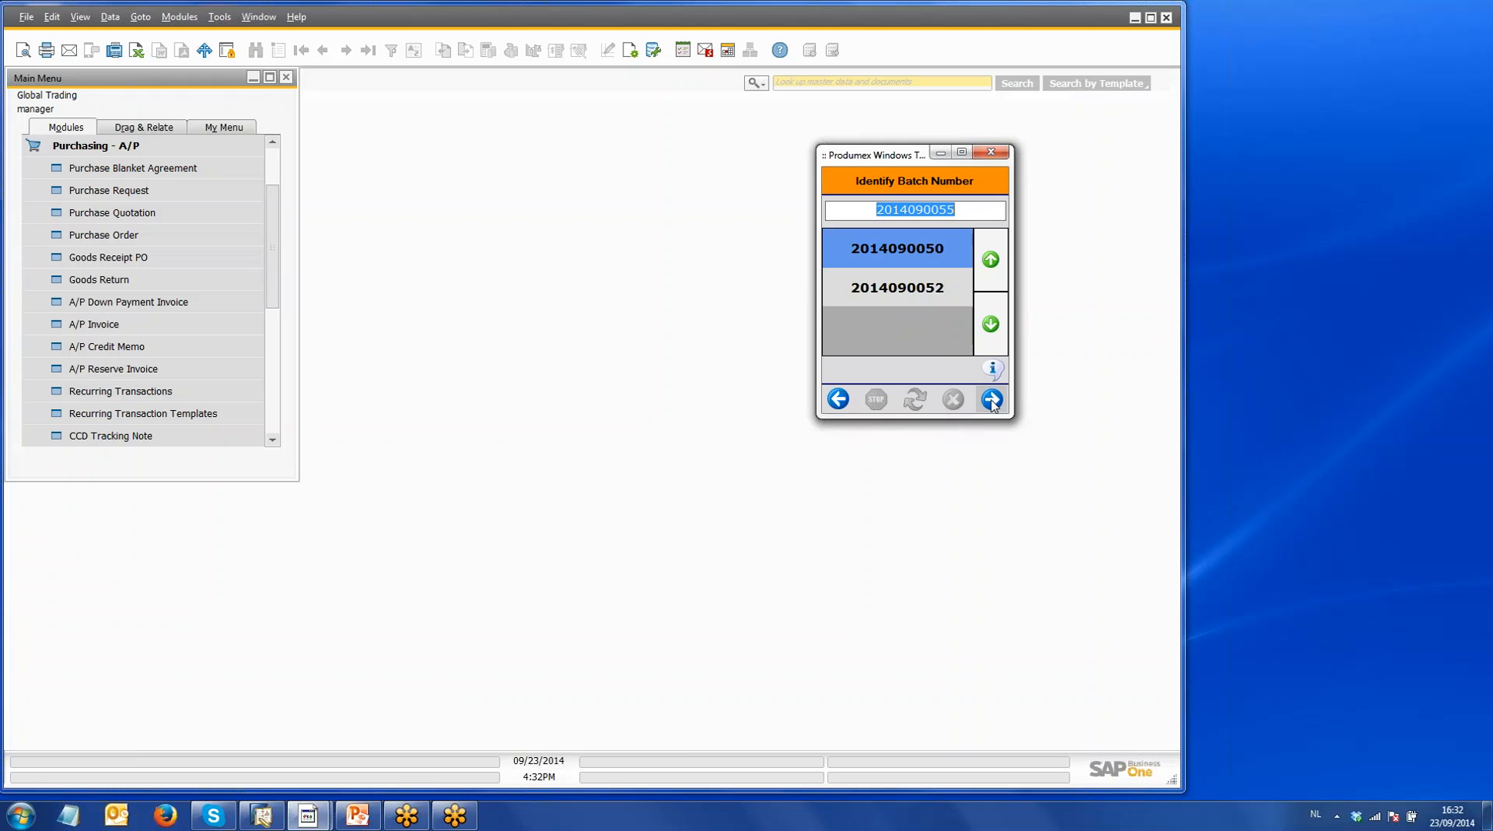
left_click(991, 401)
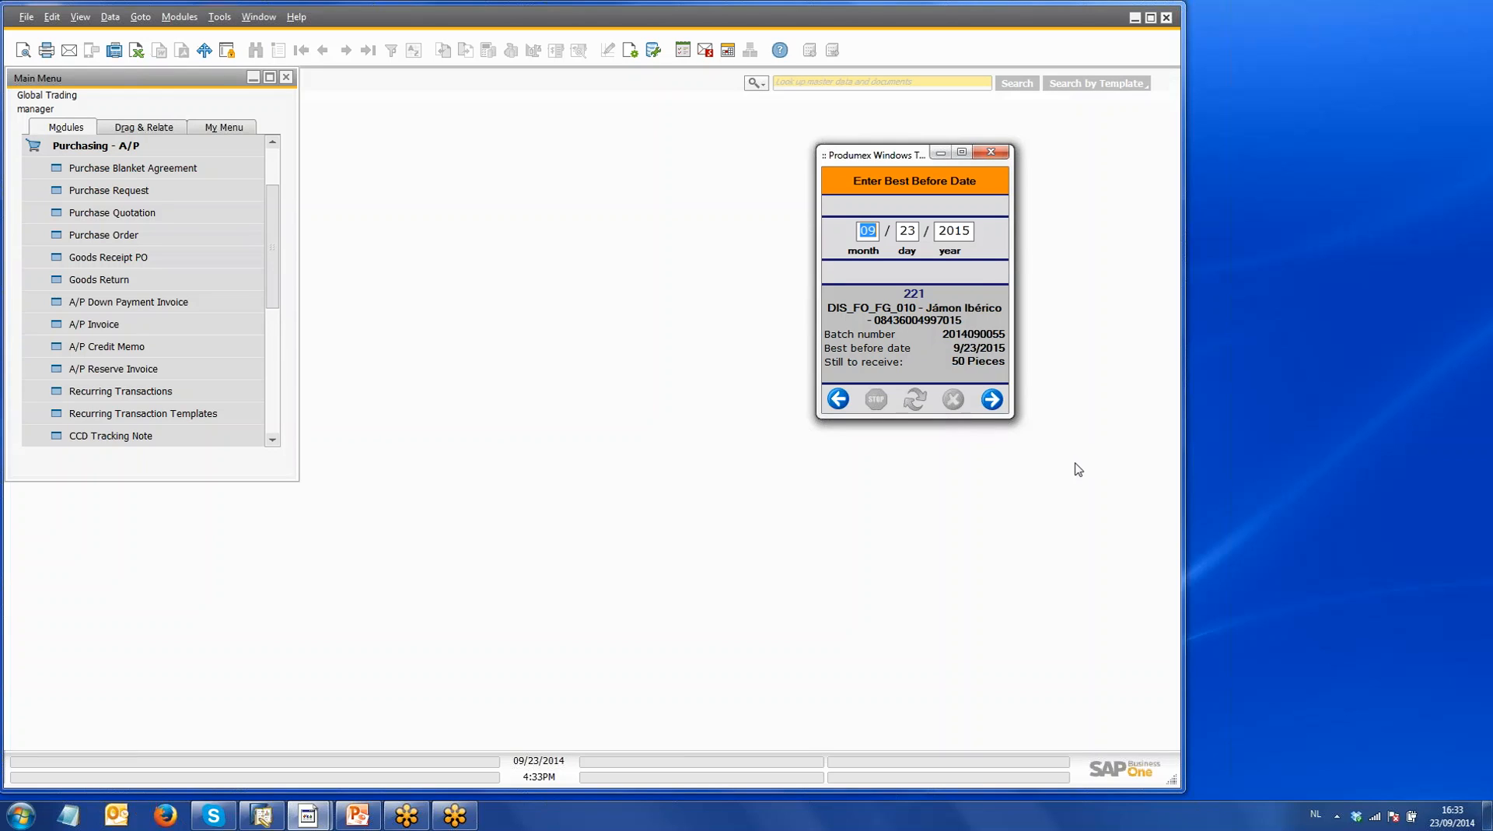
left_click(996, 403)
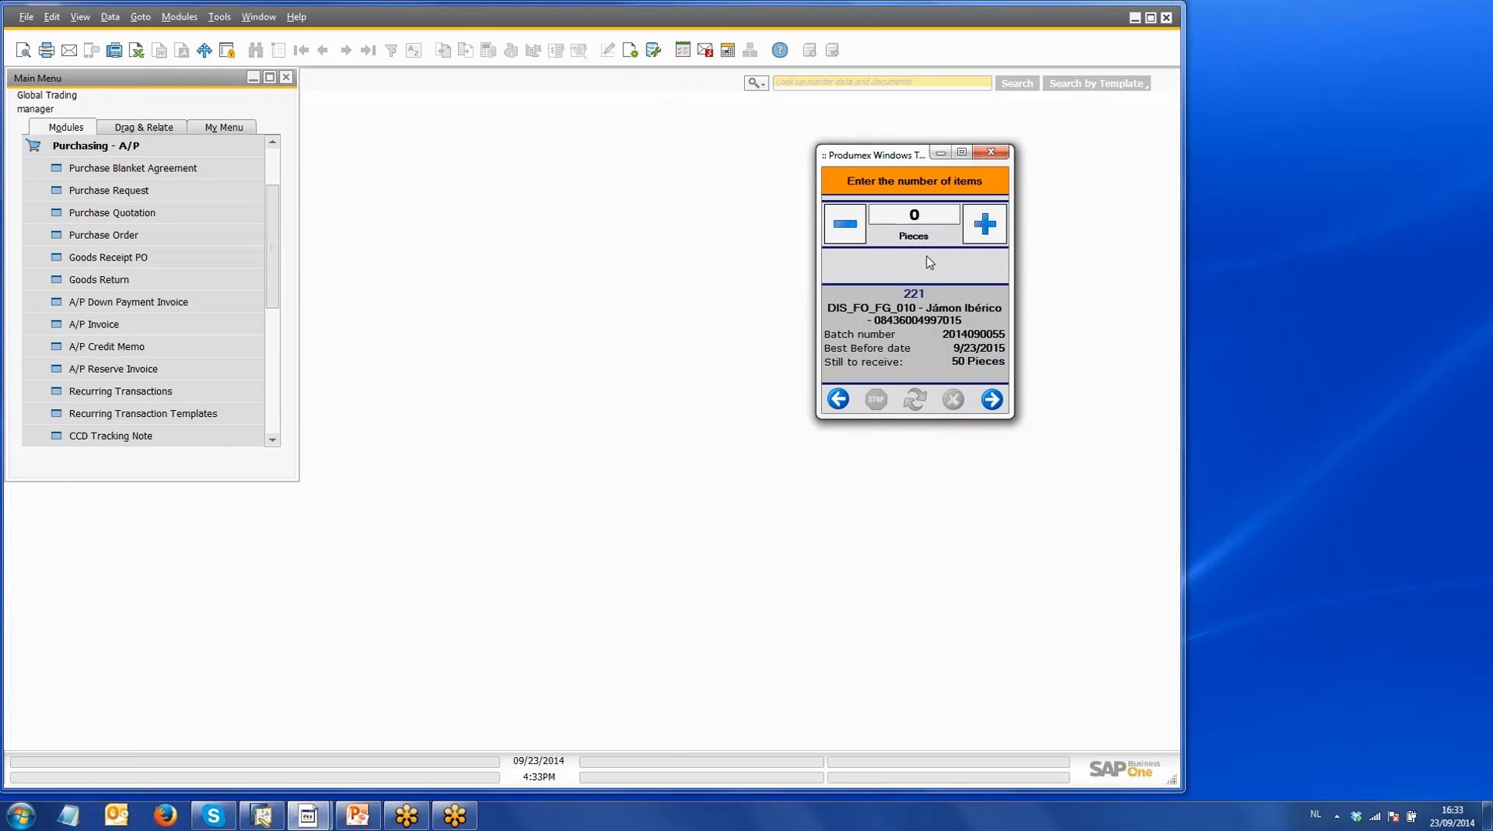
Step: Enter 50 pieces and a weight of 520.75 kg as the received quantity of Jámon Ibérico
double_click(936, 217)
type("50")
left_click(989, 399)
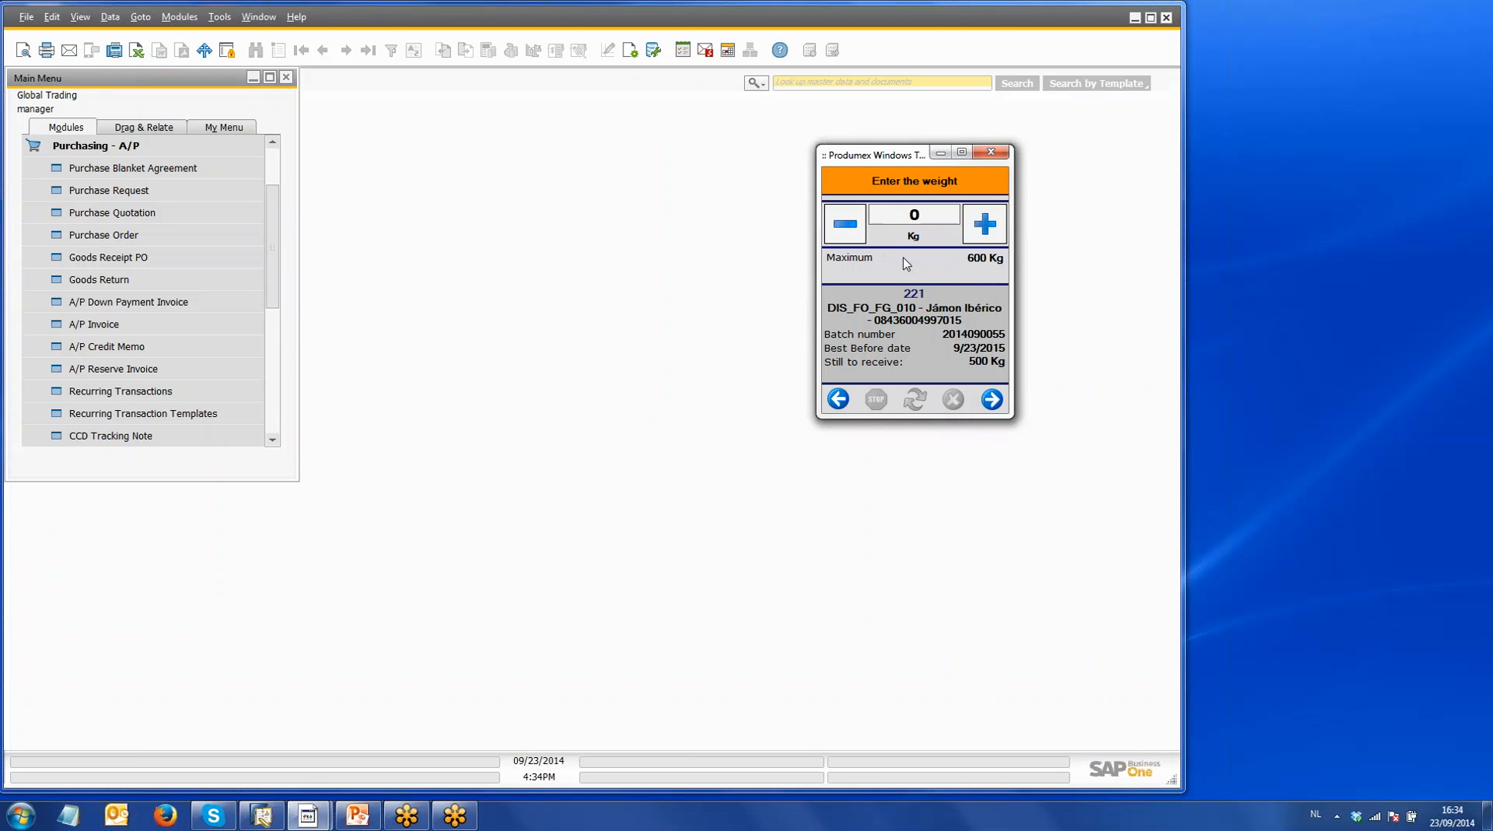
left_click(925, 215)
type("520.75")
left_click(989, 404)
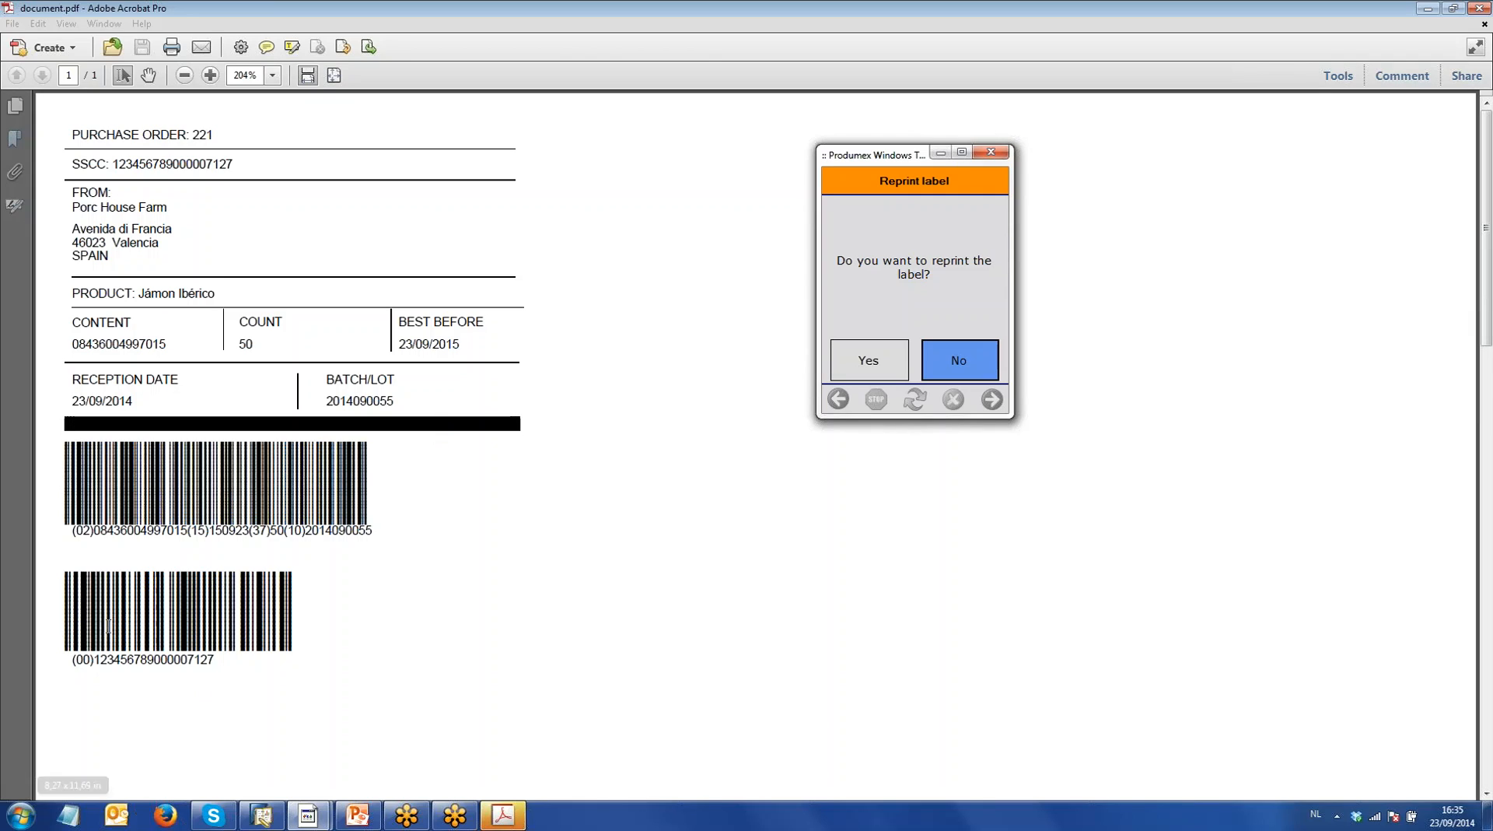
Step: Decline reprinting the pallet label and close the label PDF
left_click(967, 362)
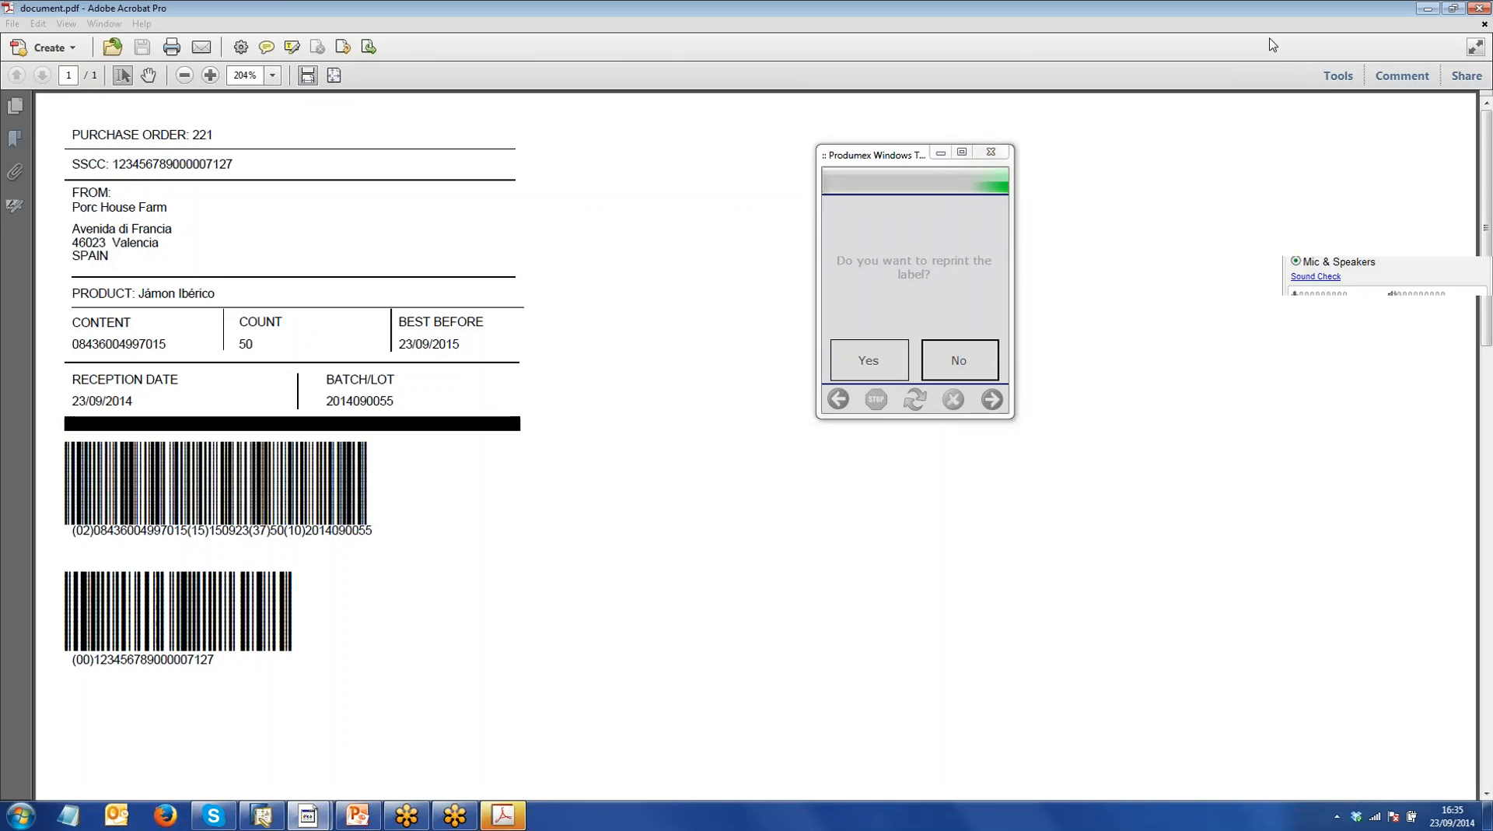
left_click(1193, 59)
left_click(1478, 7)
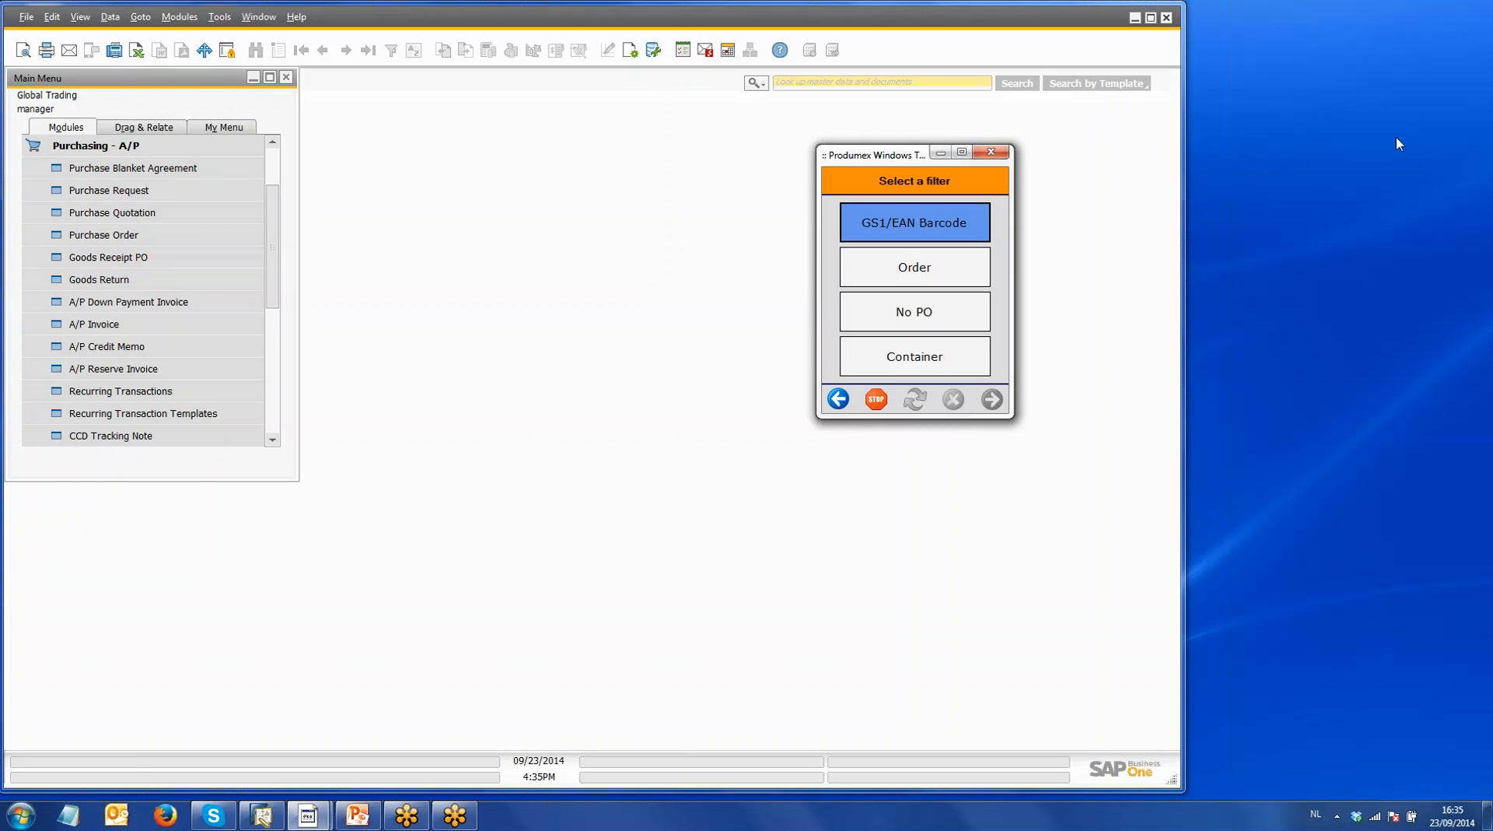
left_click(1482, 34)
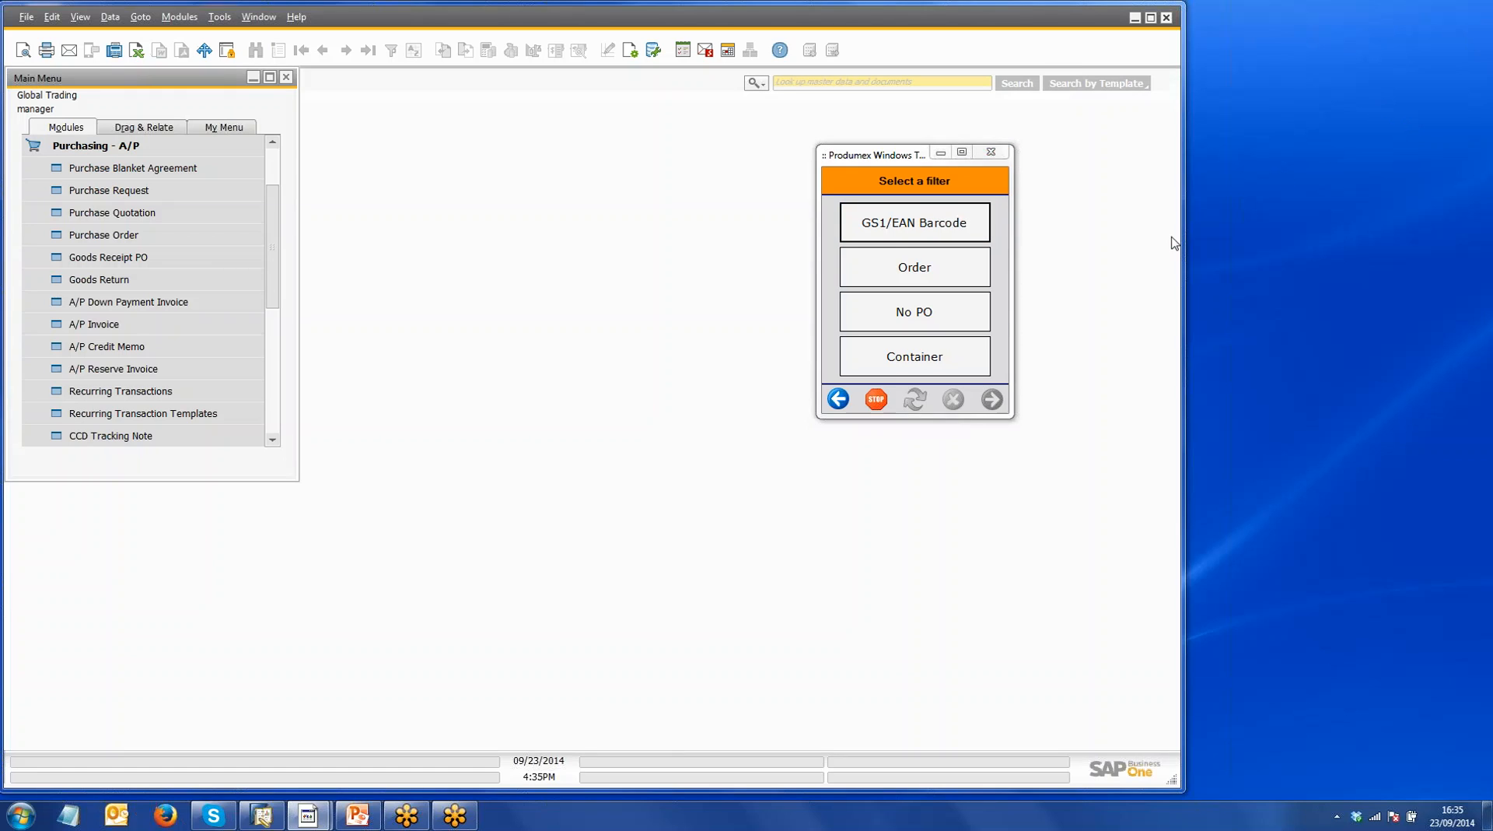
Step: Display the last Goods Receipt PO, examine its Jámon Ibérico line, and close the document
left_click(139, 257)
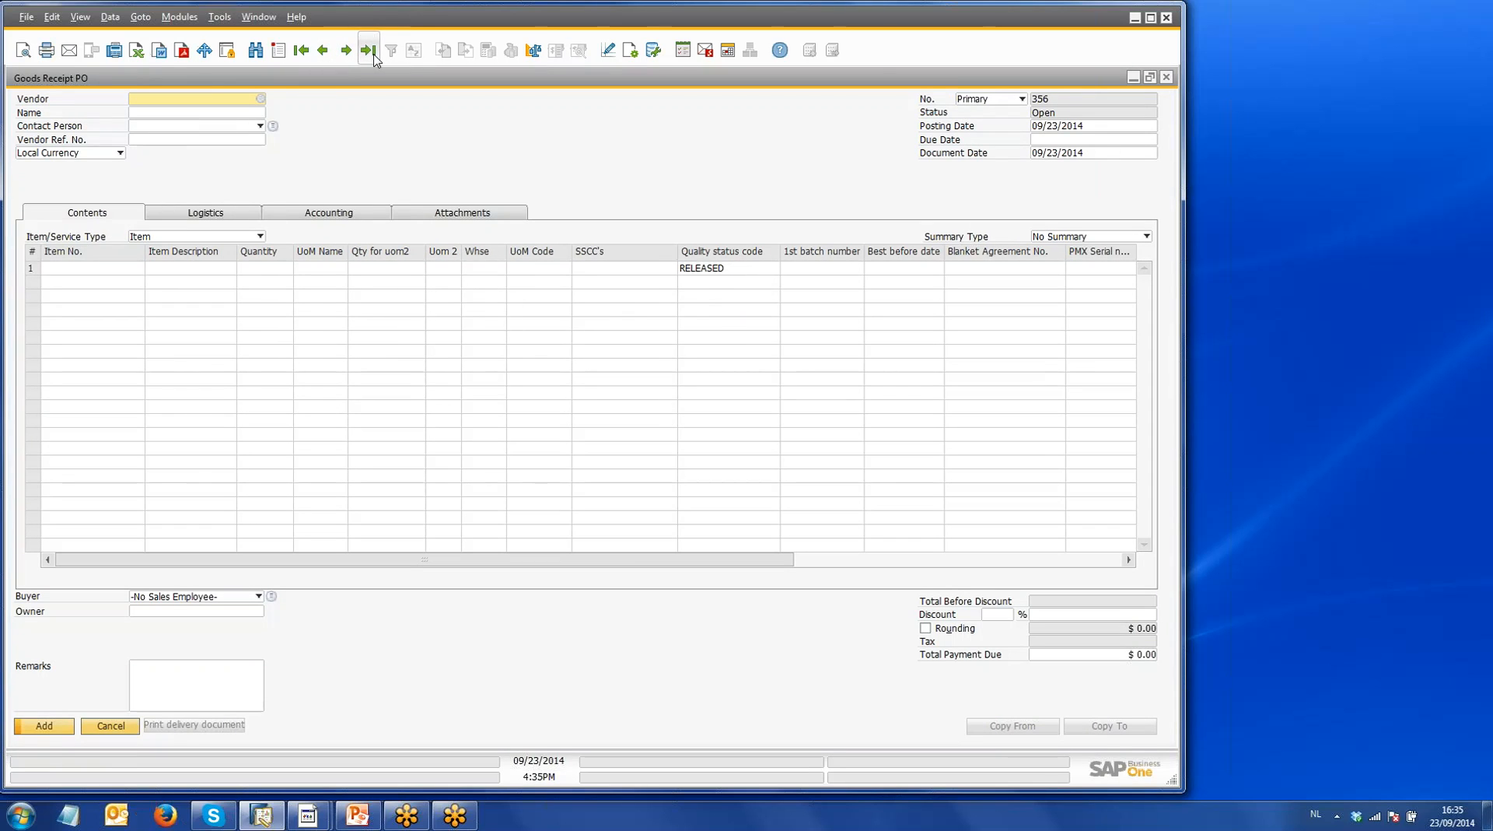
left_click(371, 51)
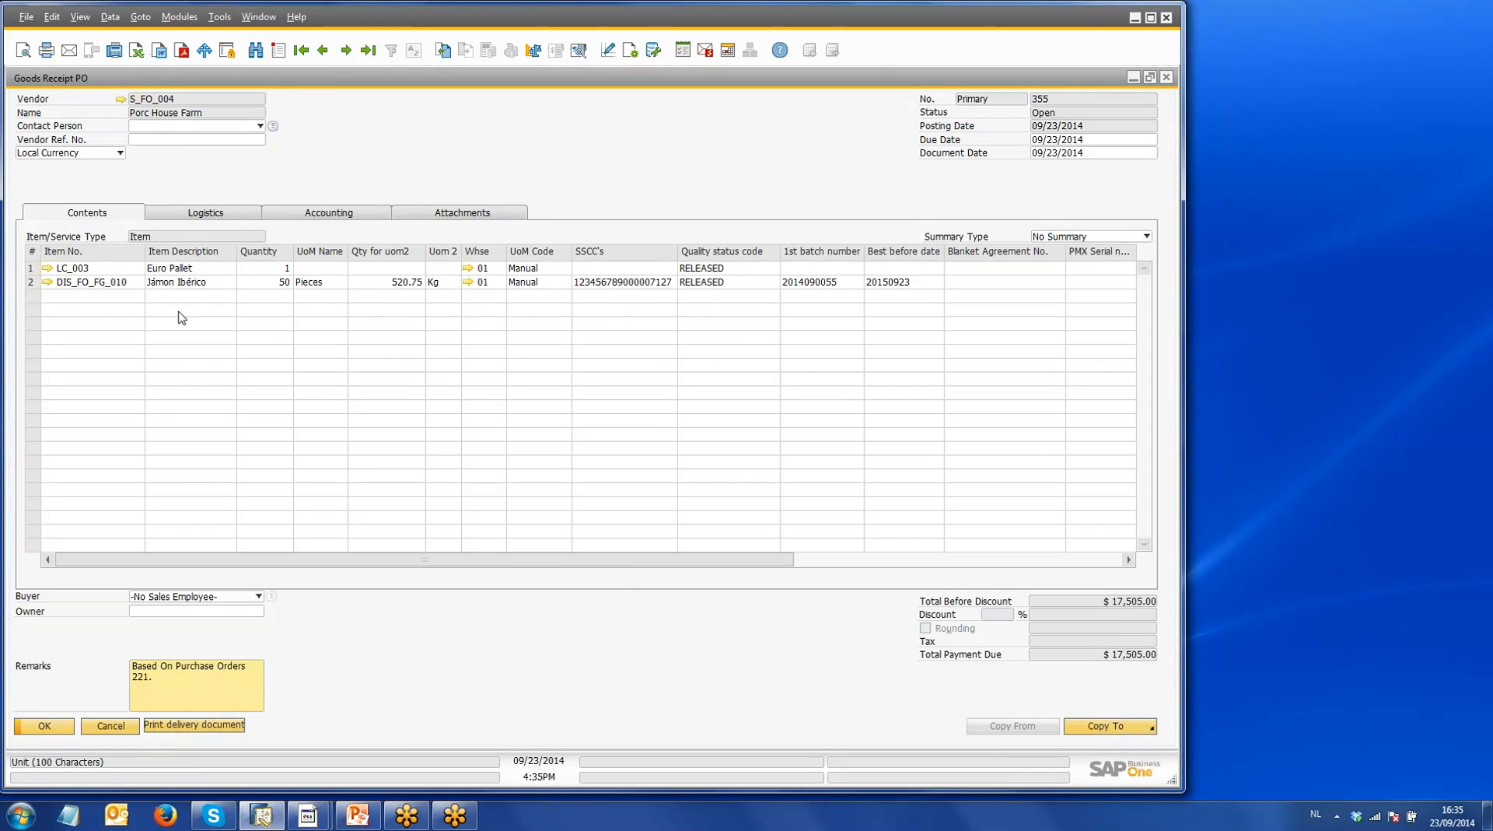
left_click(30, 283)
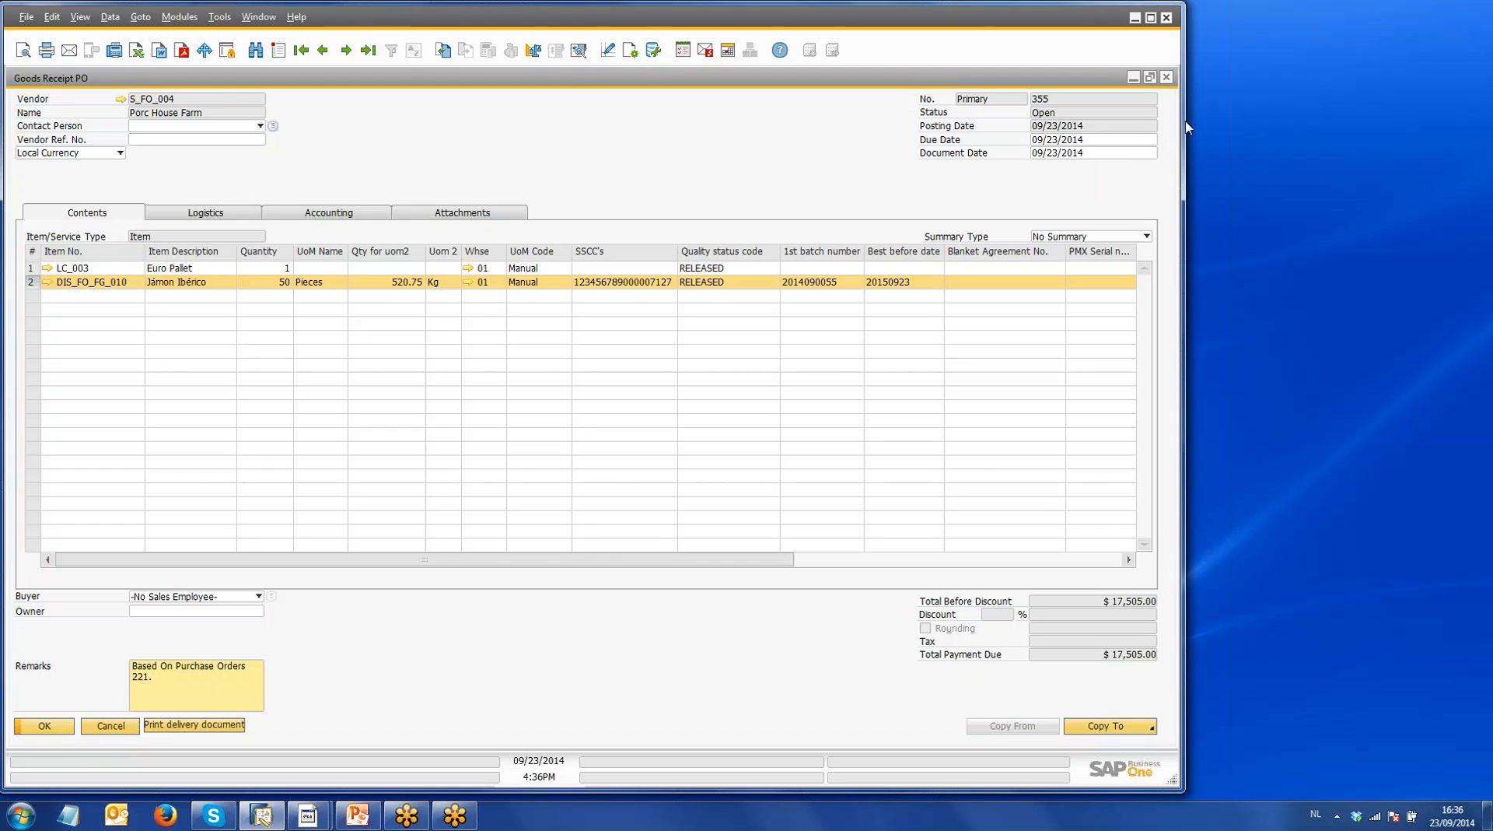
left_click(1168, 77)
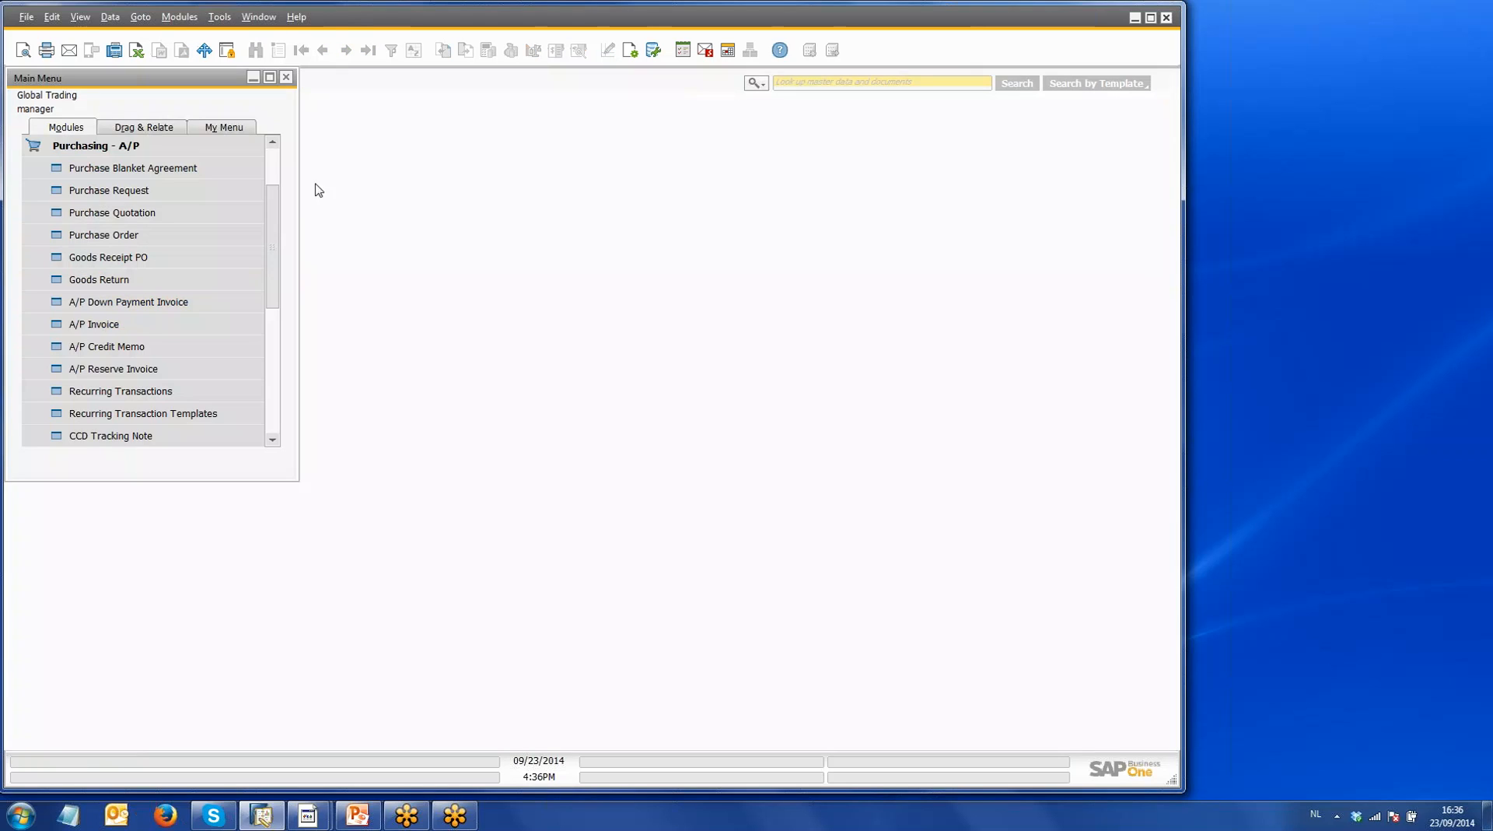
left_click(110, 147)
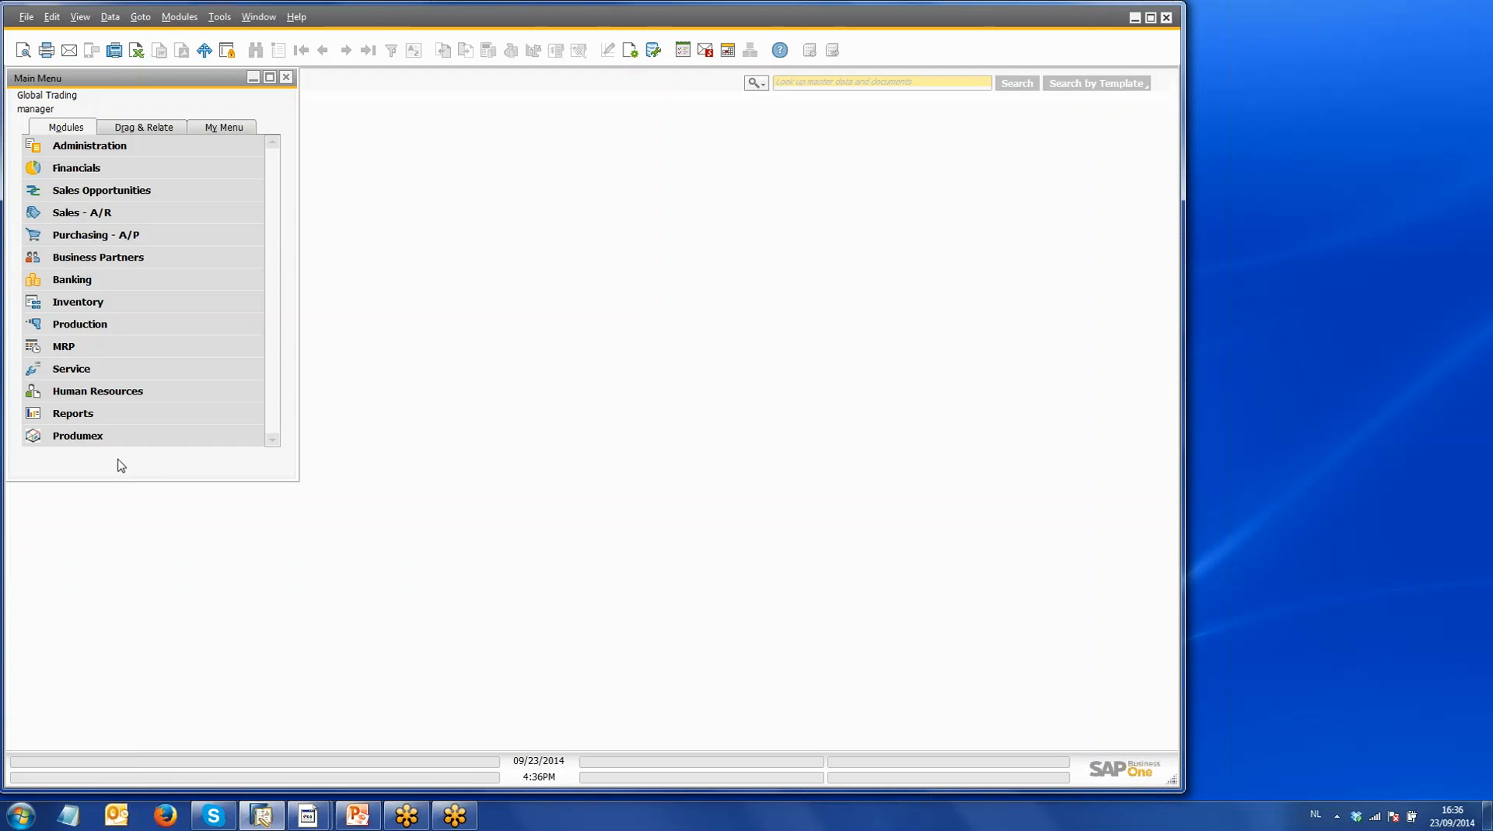
left_click(118, 237)
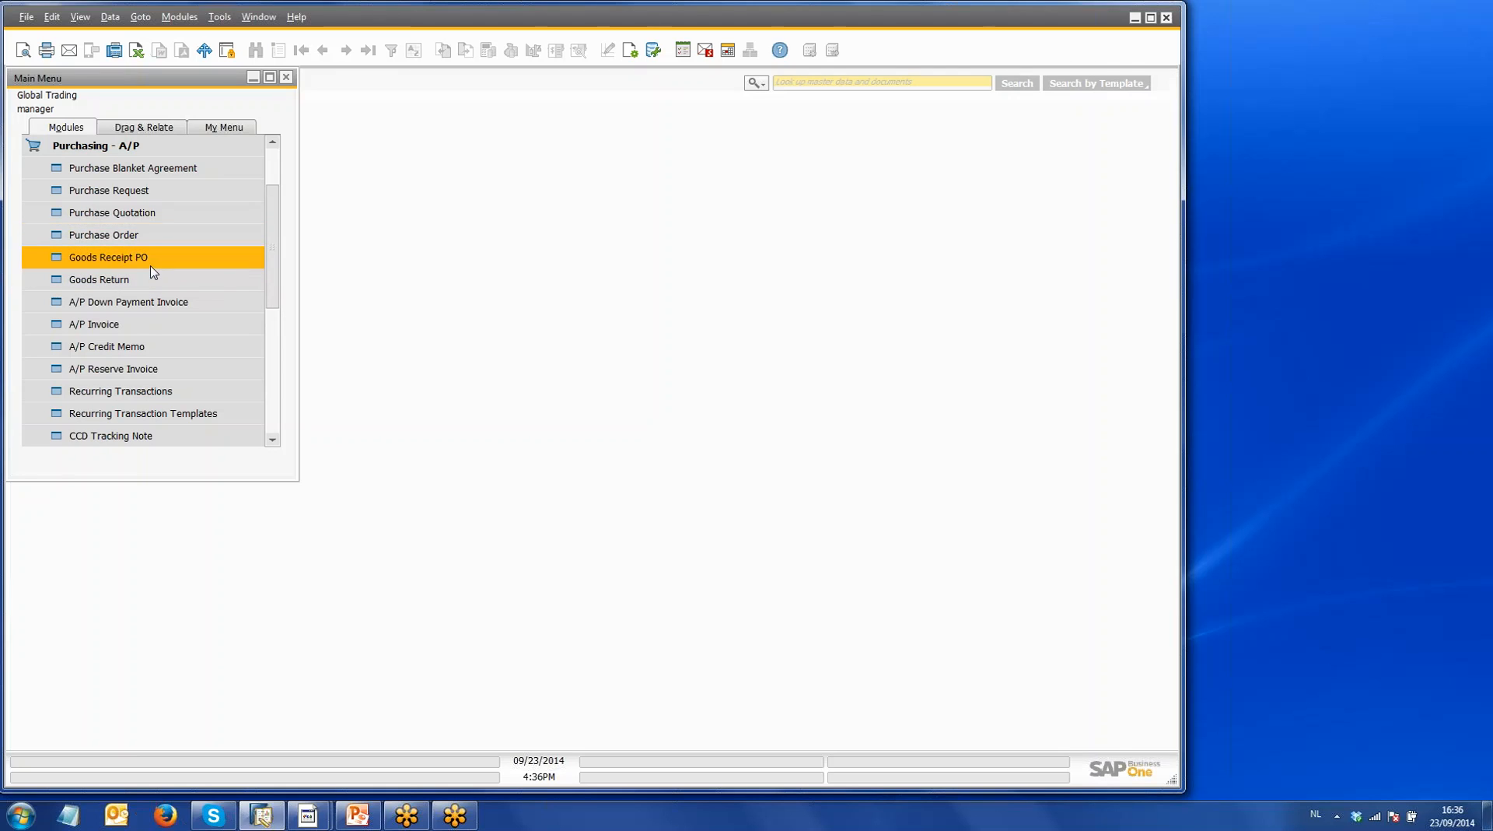
left_click(139, 150)
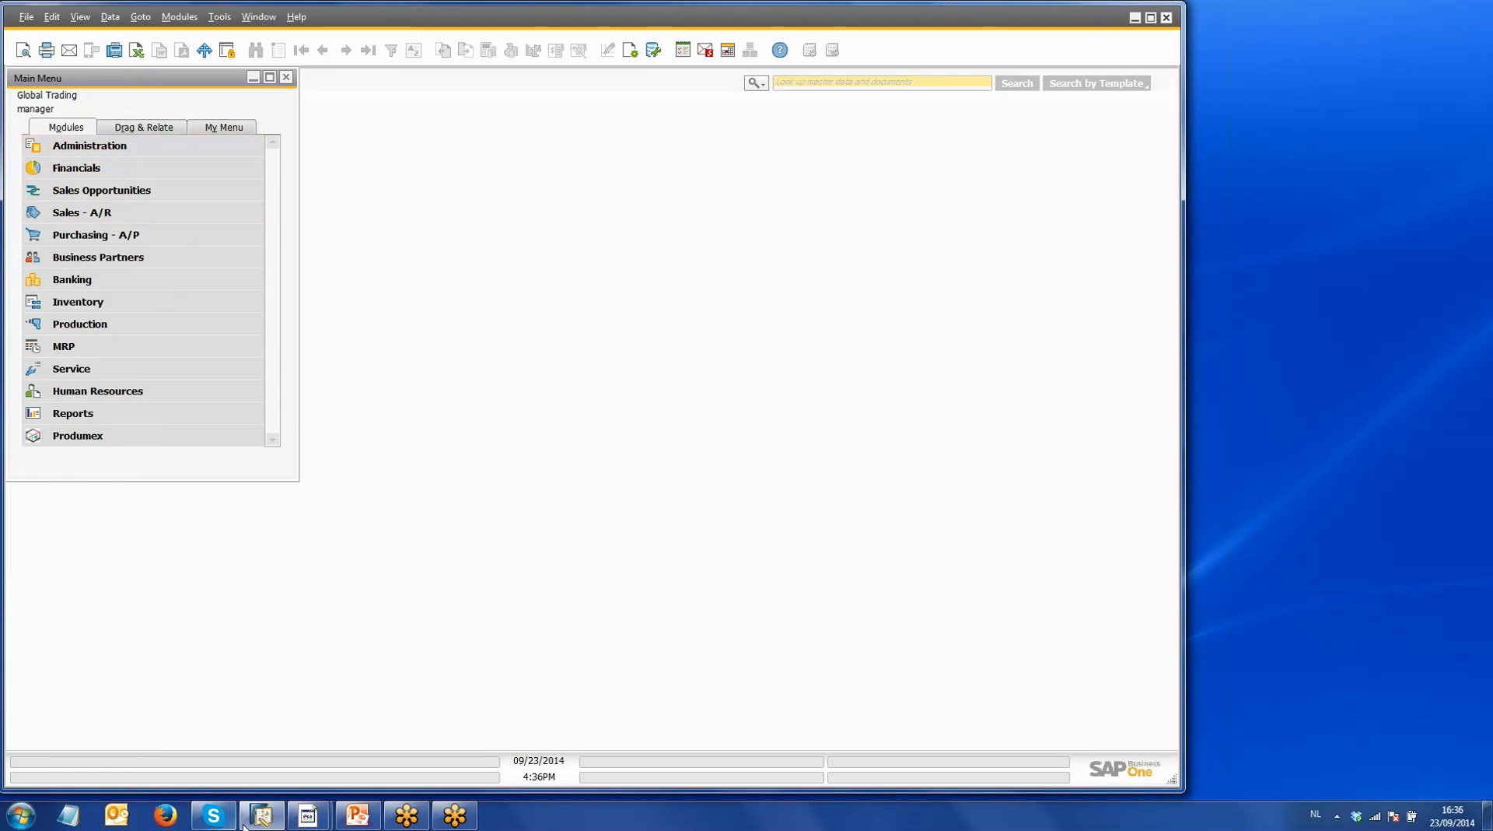
mouse_move(308, 815)
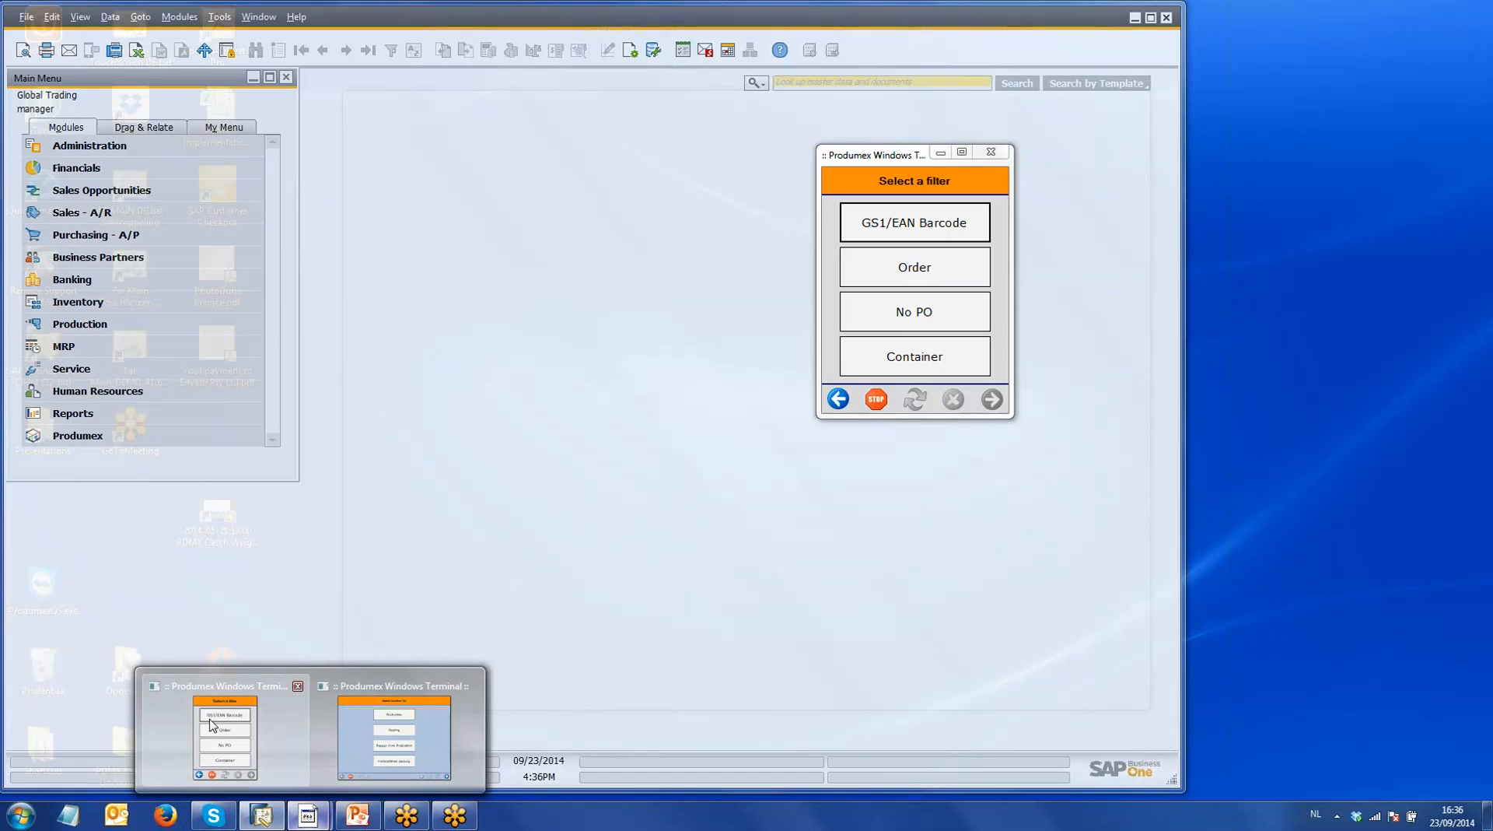
left_click(225, 735)
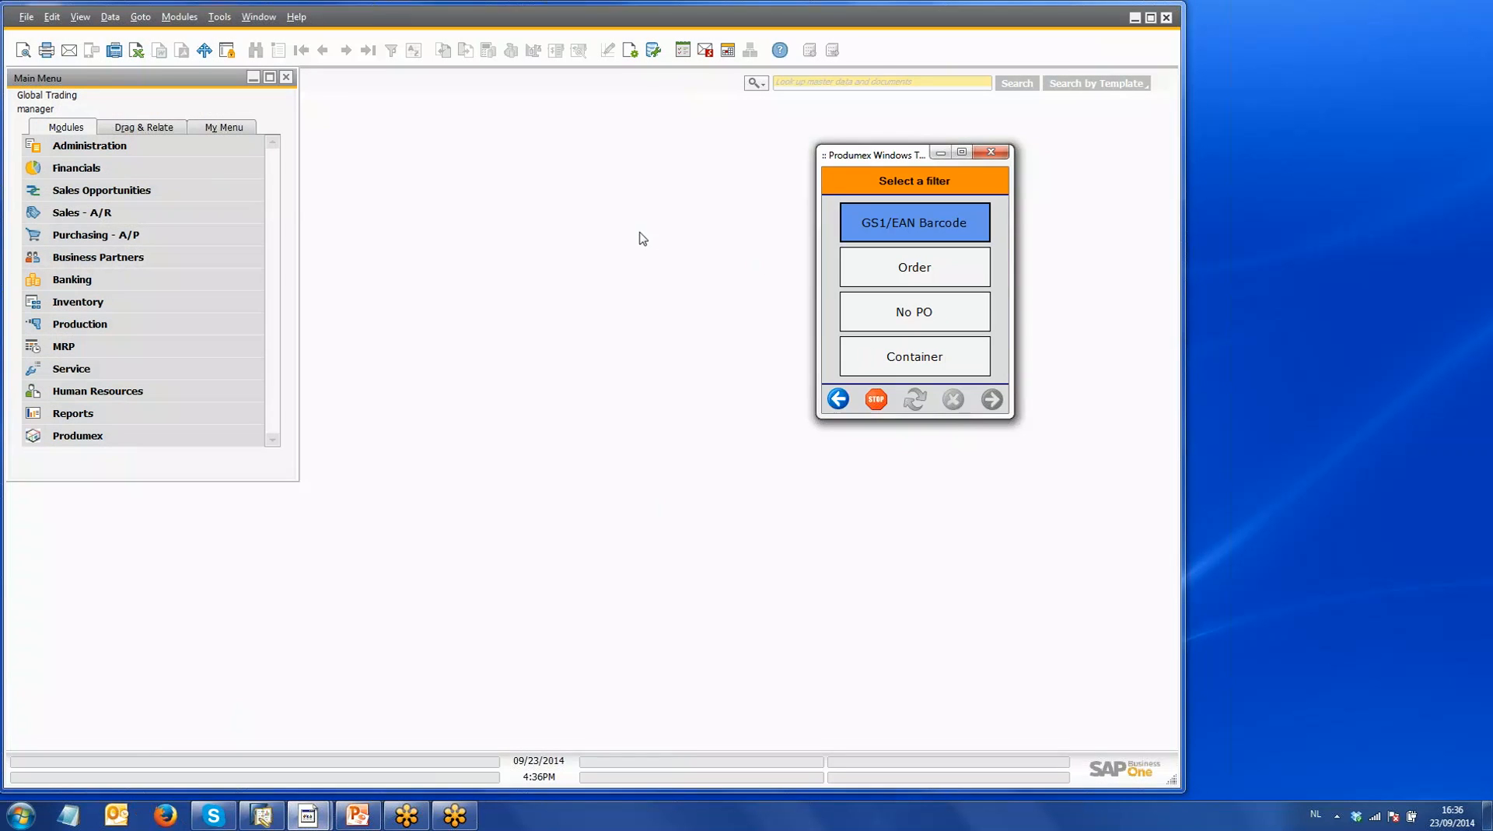
Step: Start a new purchase order for vendor S_FO_006, Veggies Supplier
left_click(142, 236)
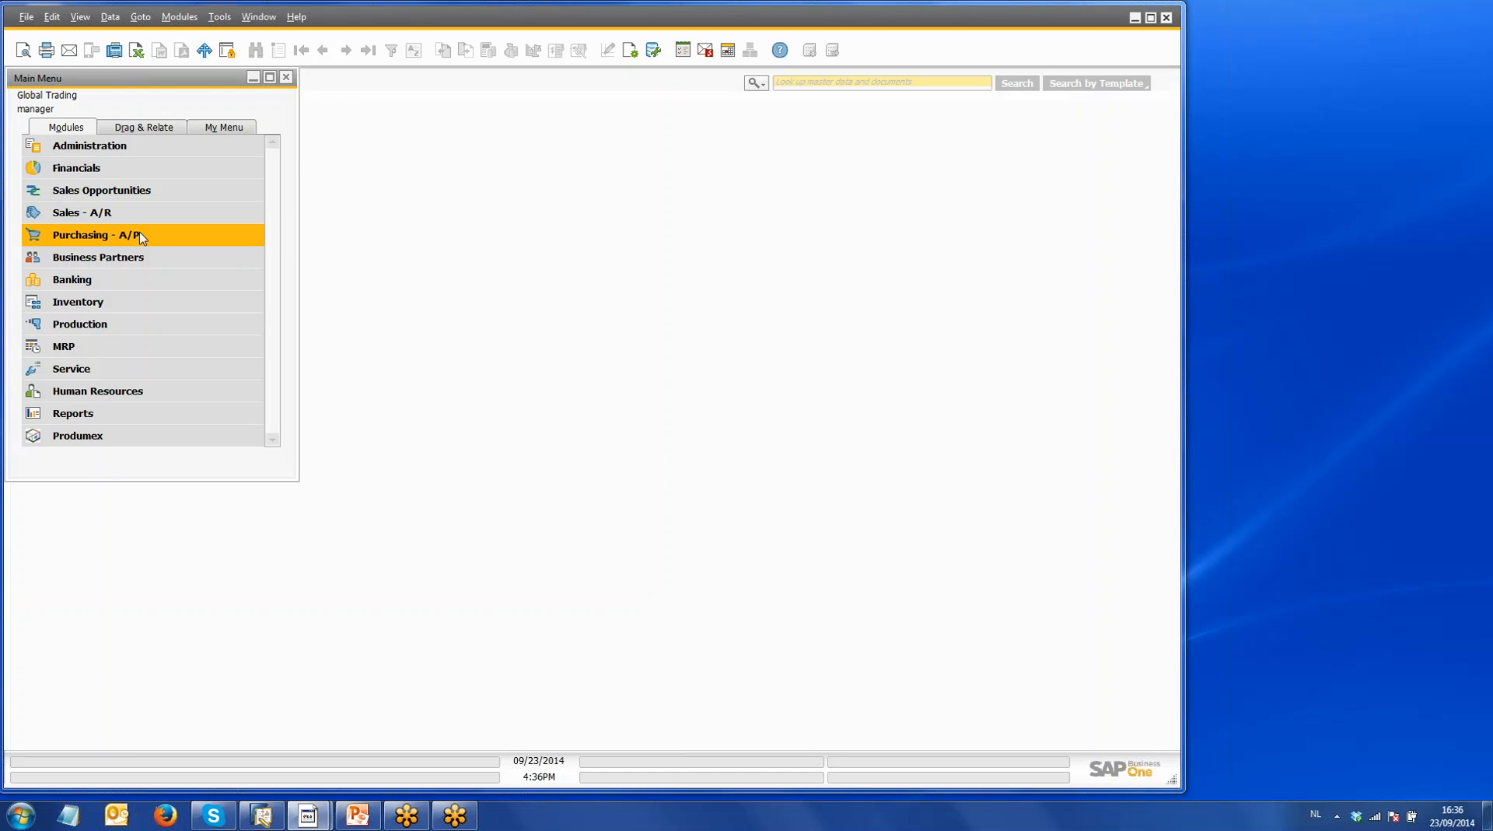
left_click(141, 236)
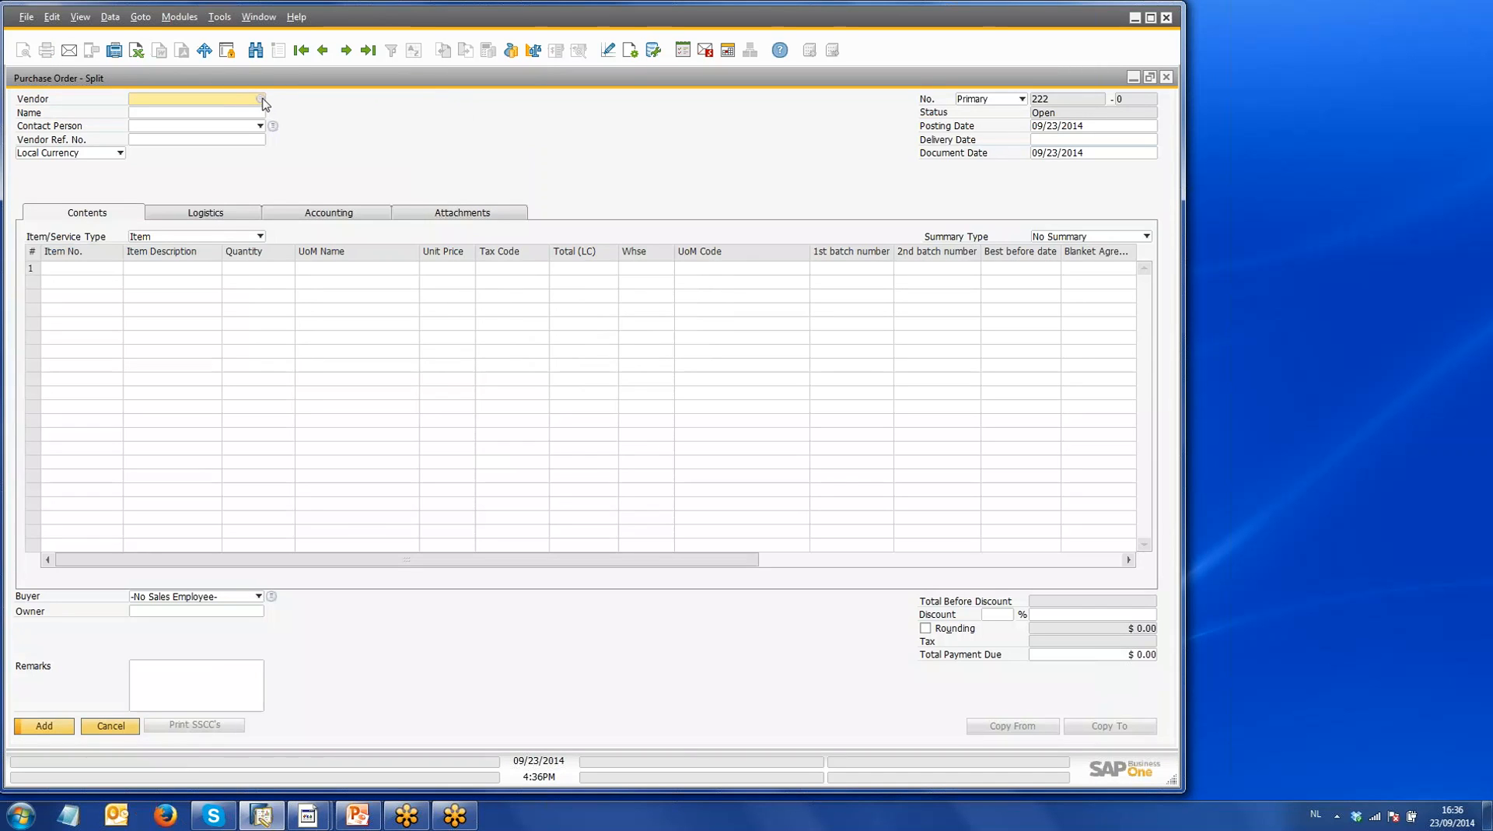
left_click(262, 99)
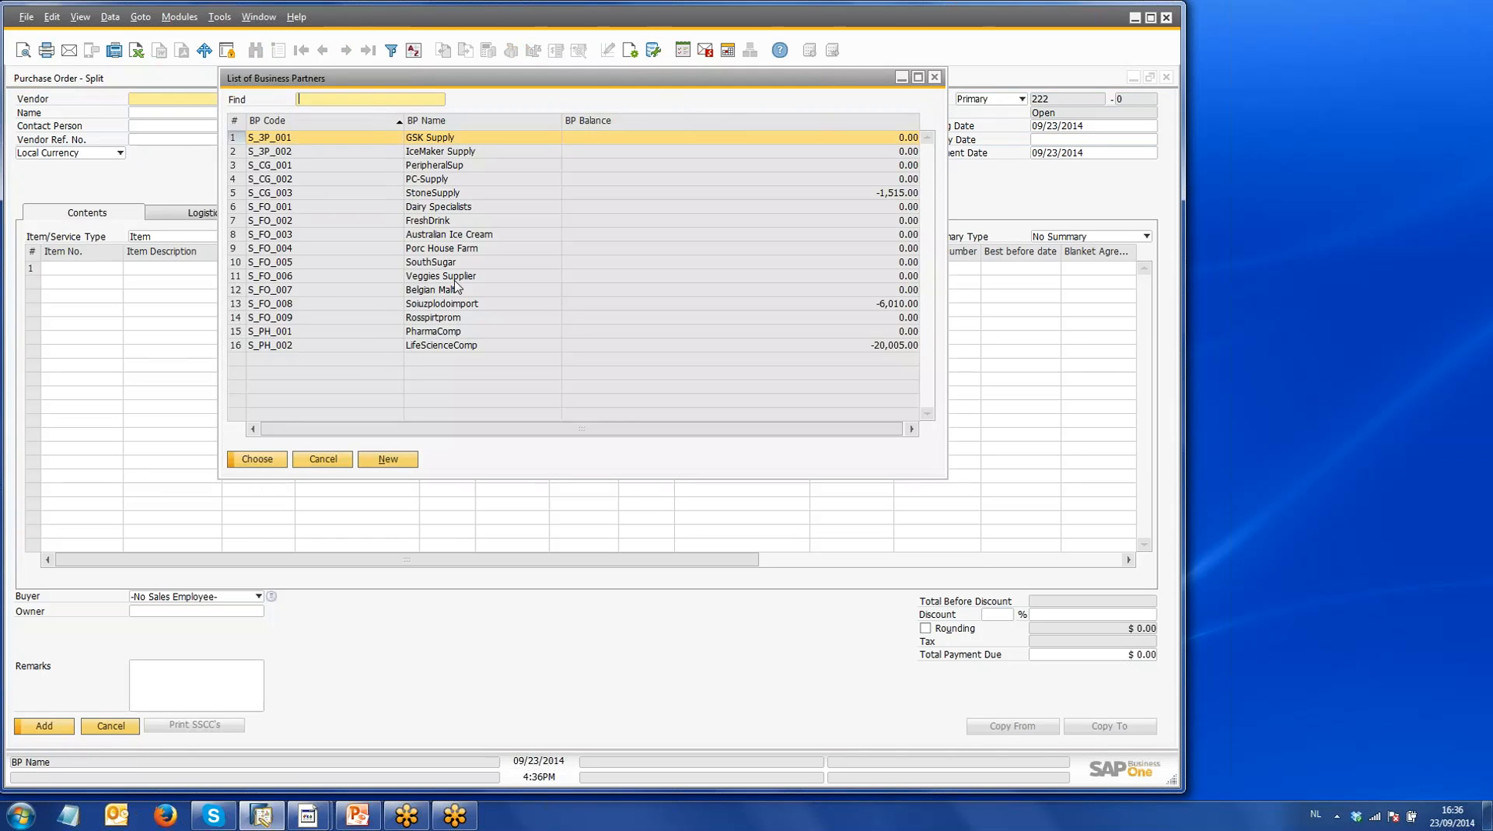
double_click(456, 279)
Step: Add item DIS_FO_FG_009, Crate Potatoes 20 Kg, to the first order line and select the line's quantity
left_click(117, 269)
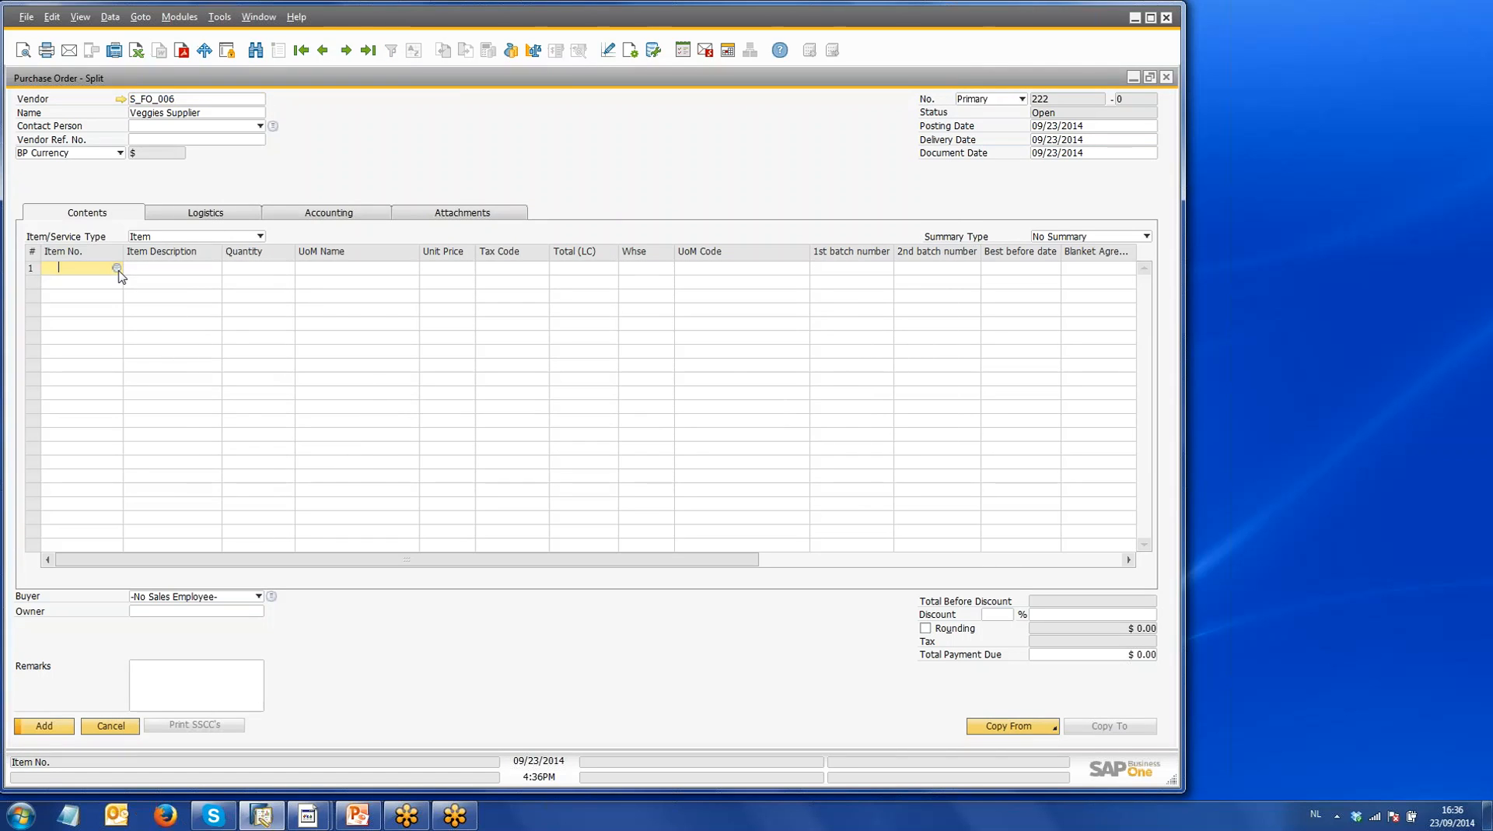
left_click(119, 269)
left_click(384, 471)
left_click(381, 428)
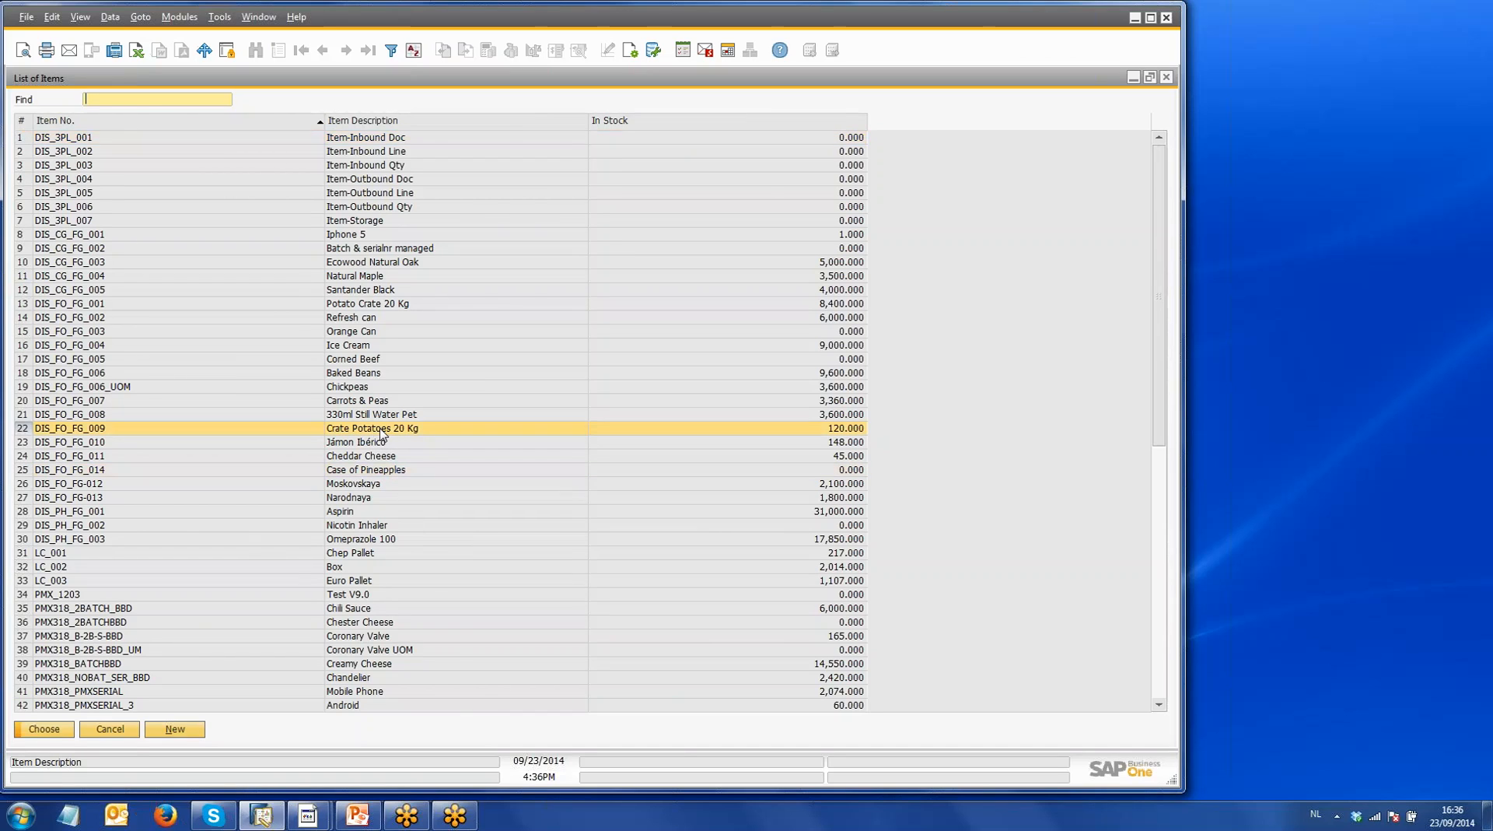
left_click(62, 731)
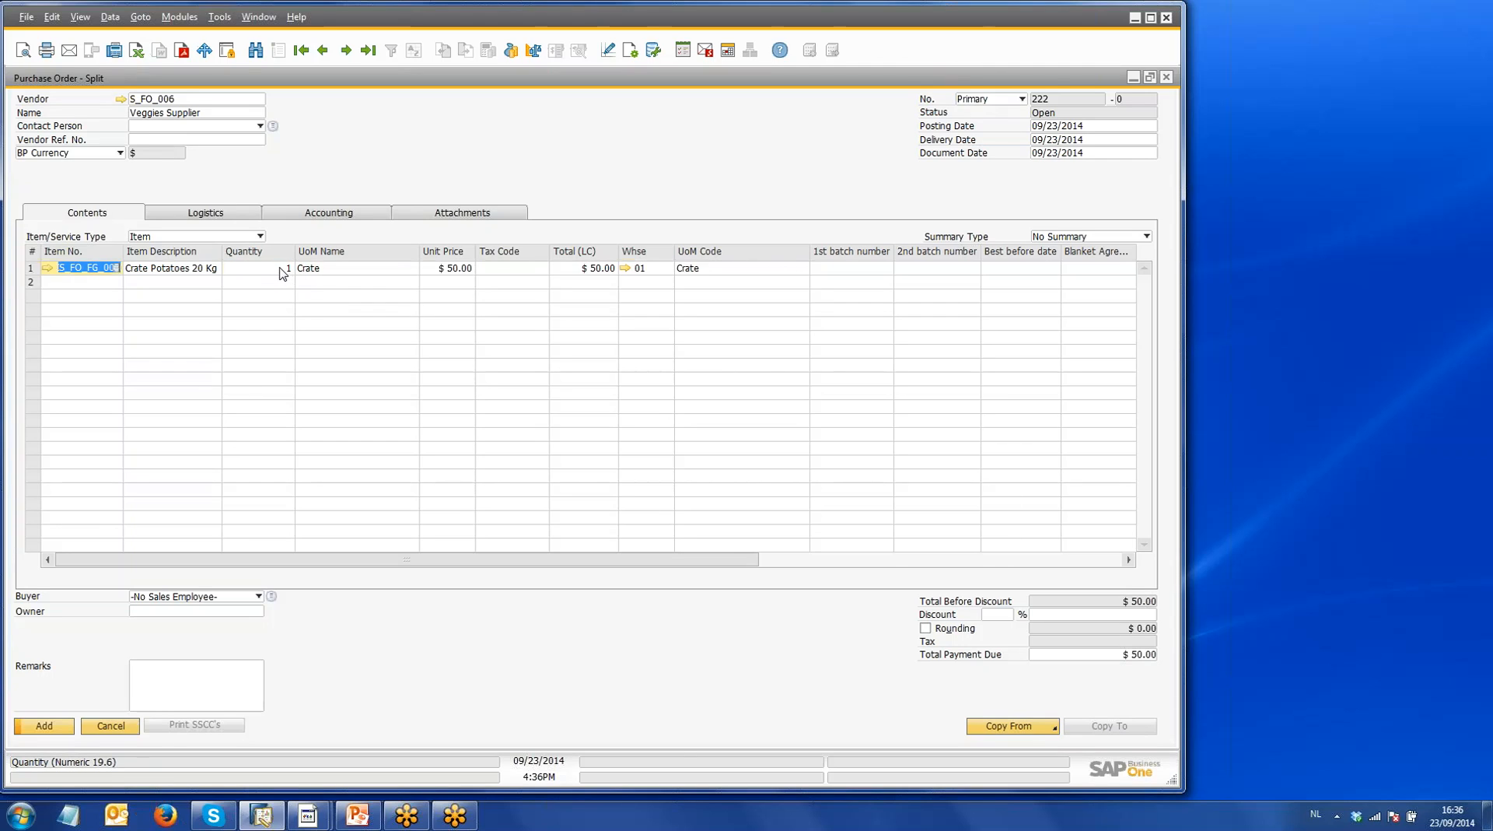
left_click(281, 269)
Step: Examine the CratePallet unit of measure group in the potato crate item's master data, and return to the purchase order
left_click(47, 268)
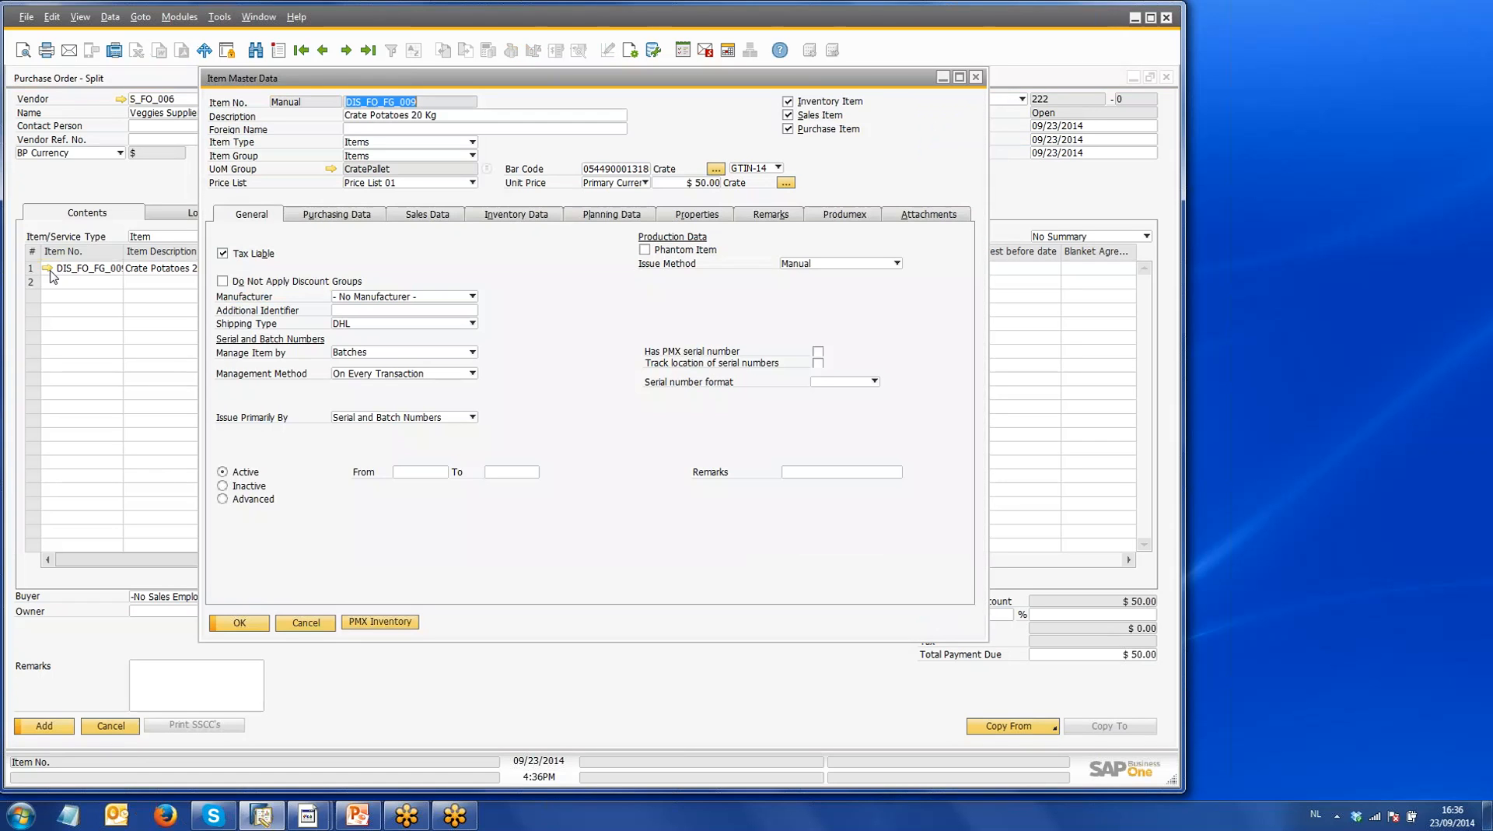
left_click(332, 171)
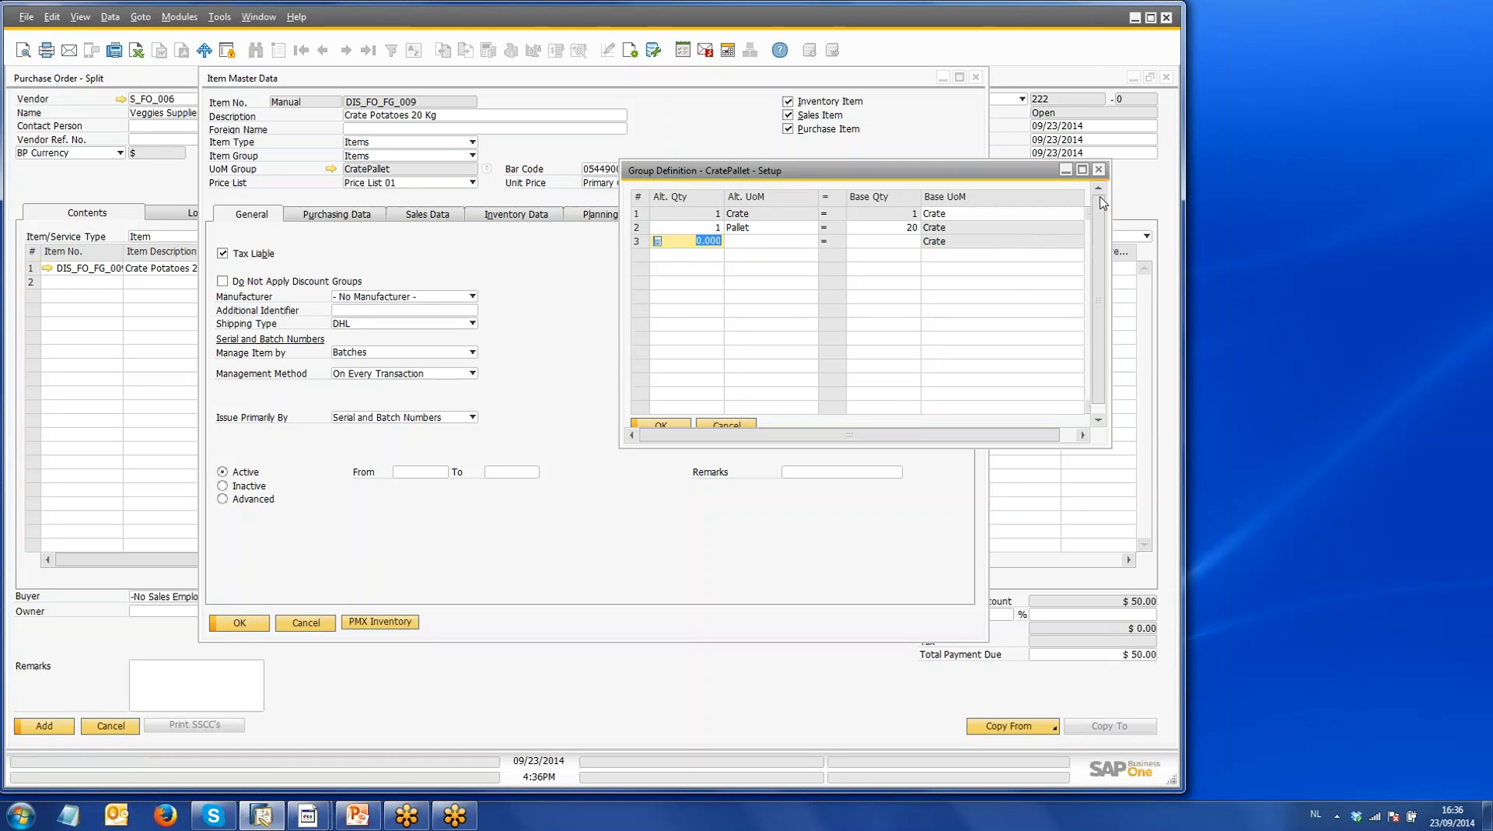
left_click(1098, 169)
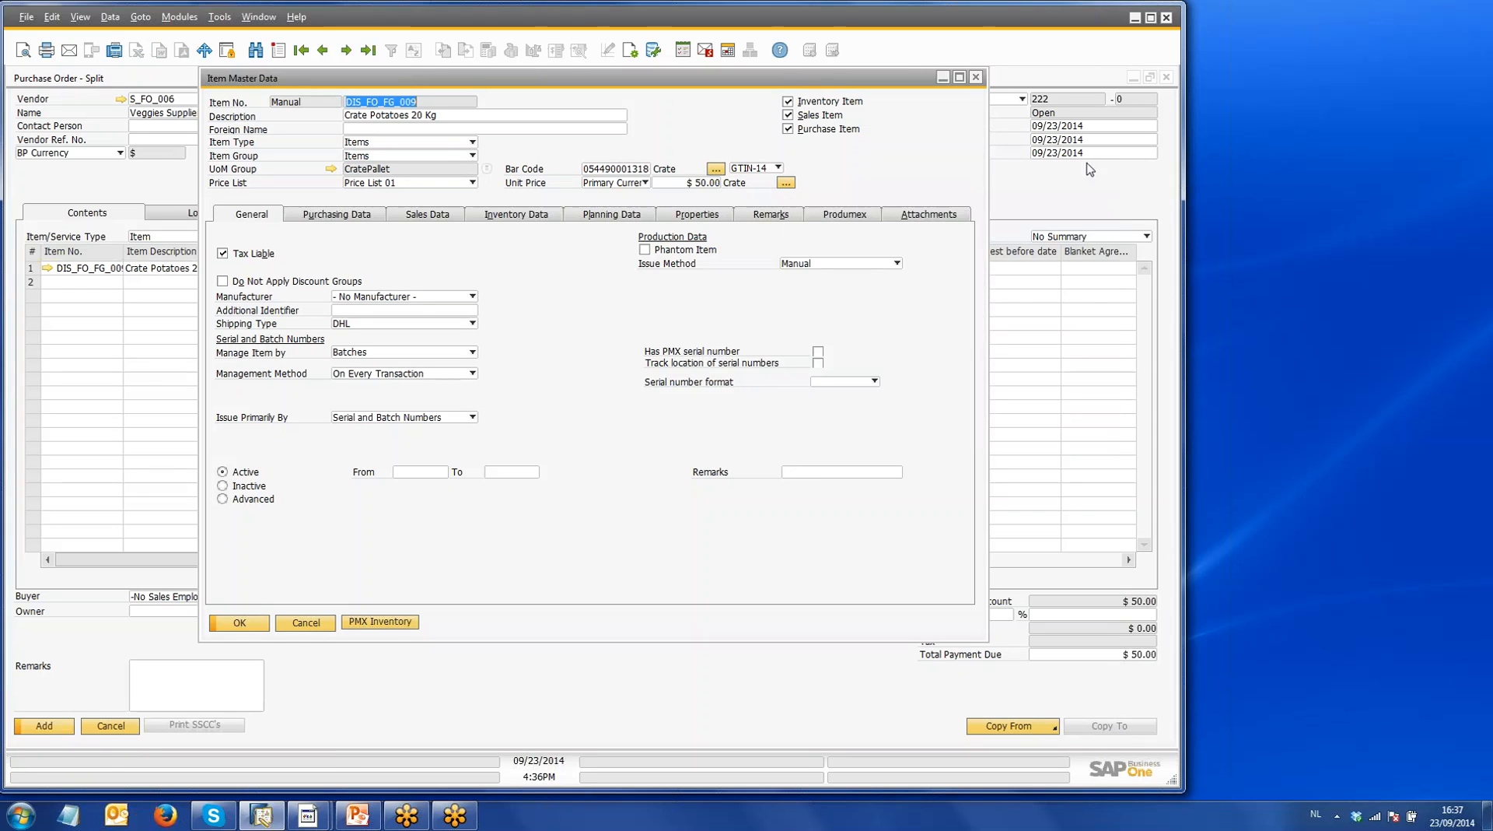
left_click(976, 78)
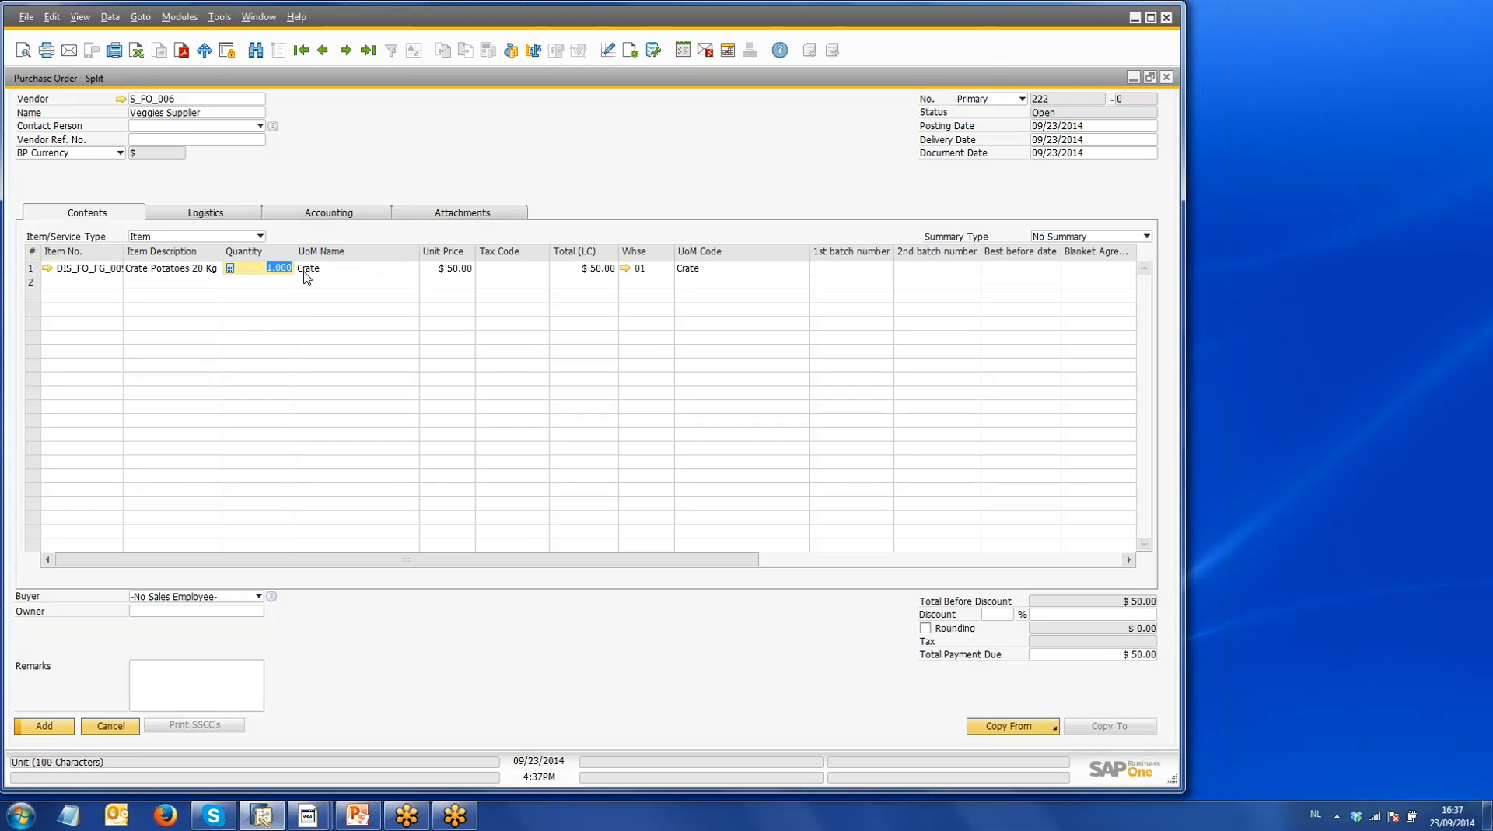
Step: Add the purchase order with a quantity of 20 crates, and display the saved order before closing it
type("20")
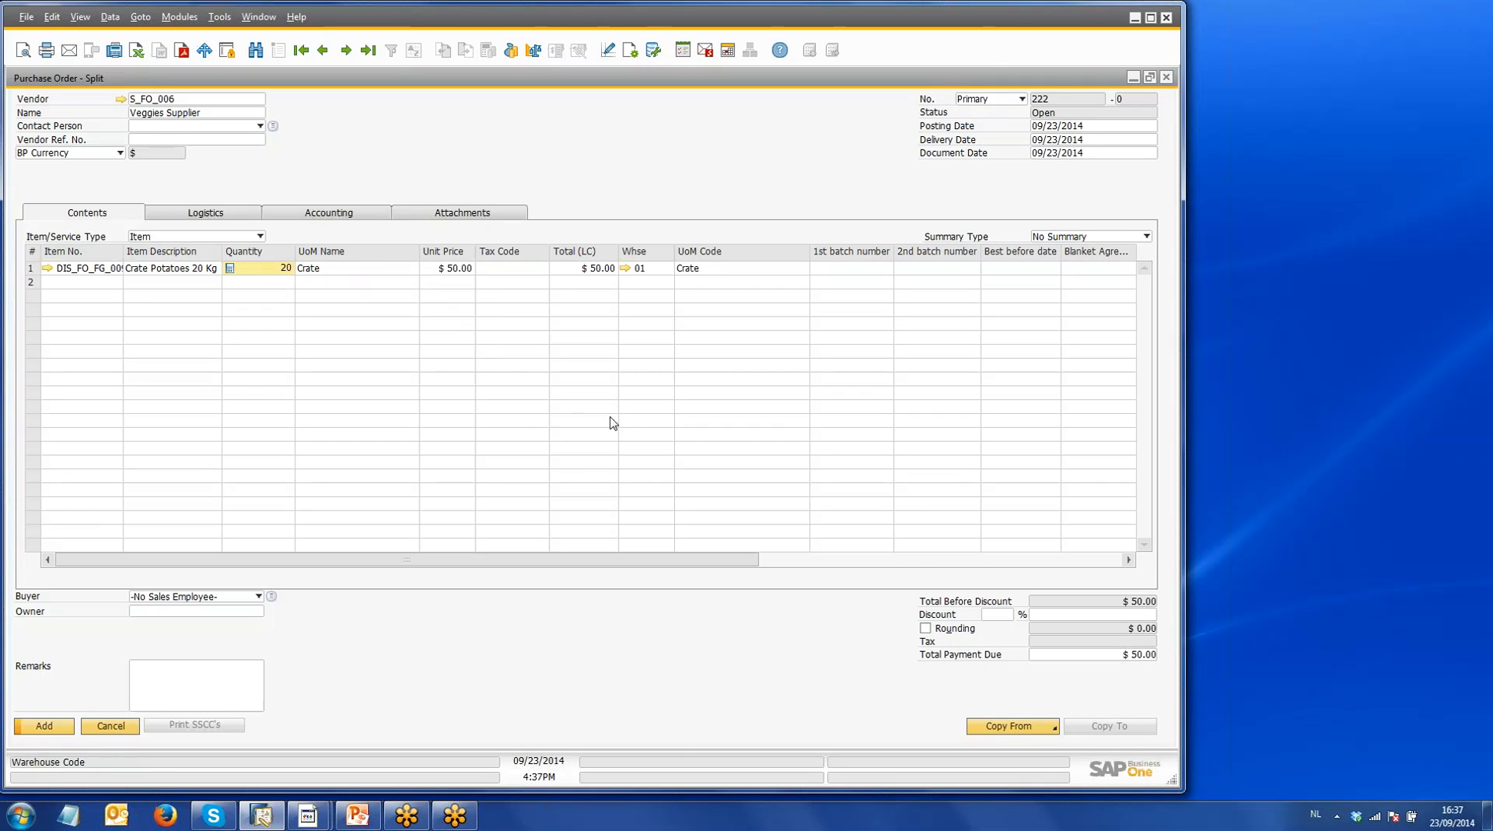
left_click(44, 725)
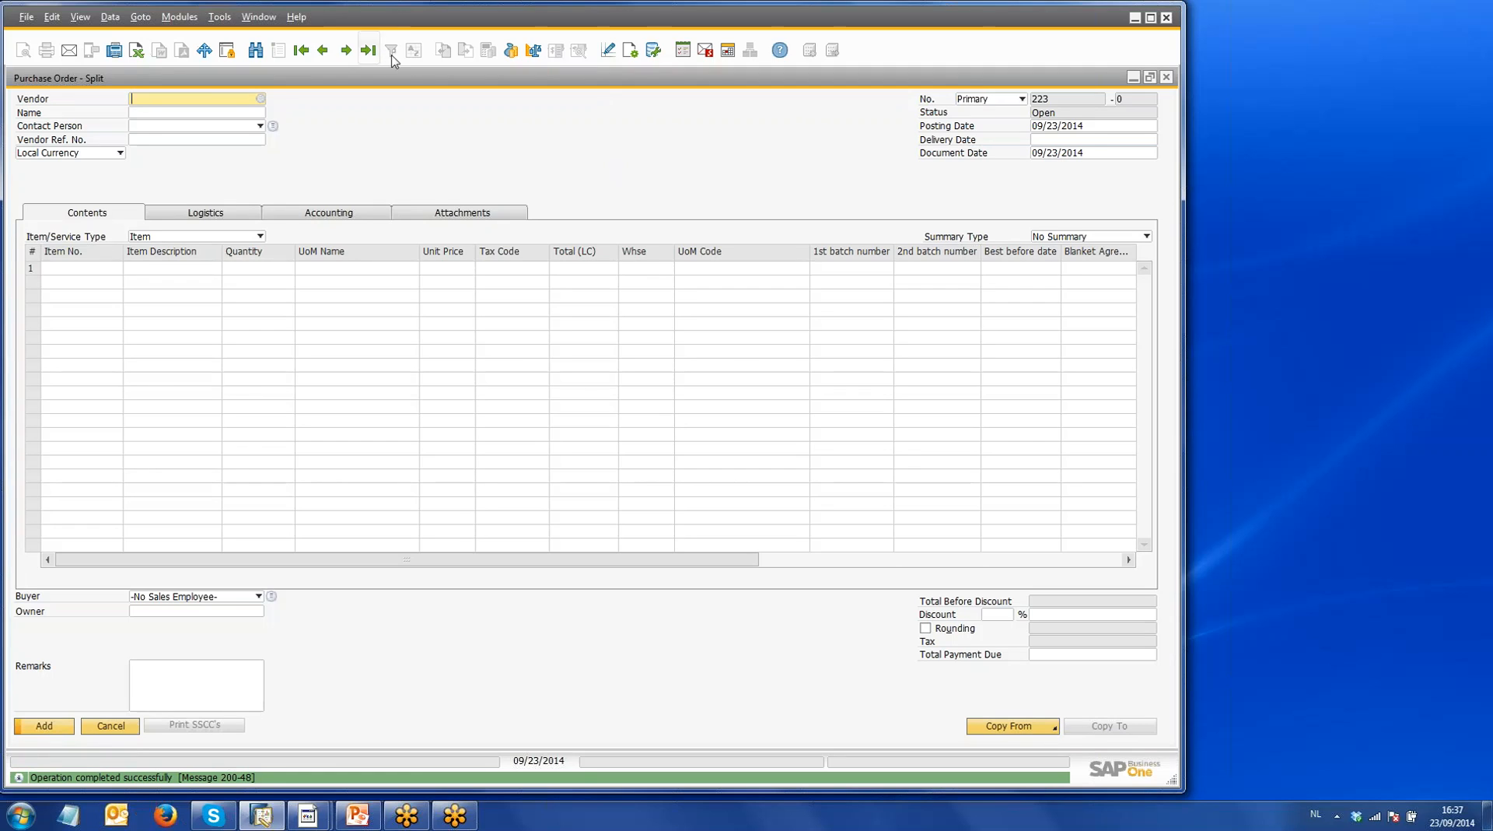
left_click(368, 50)
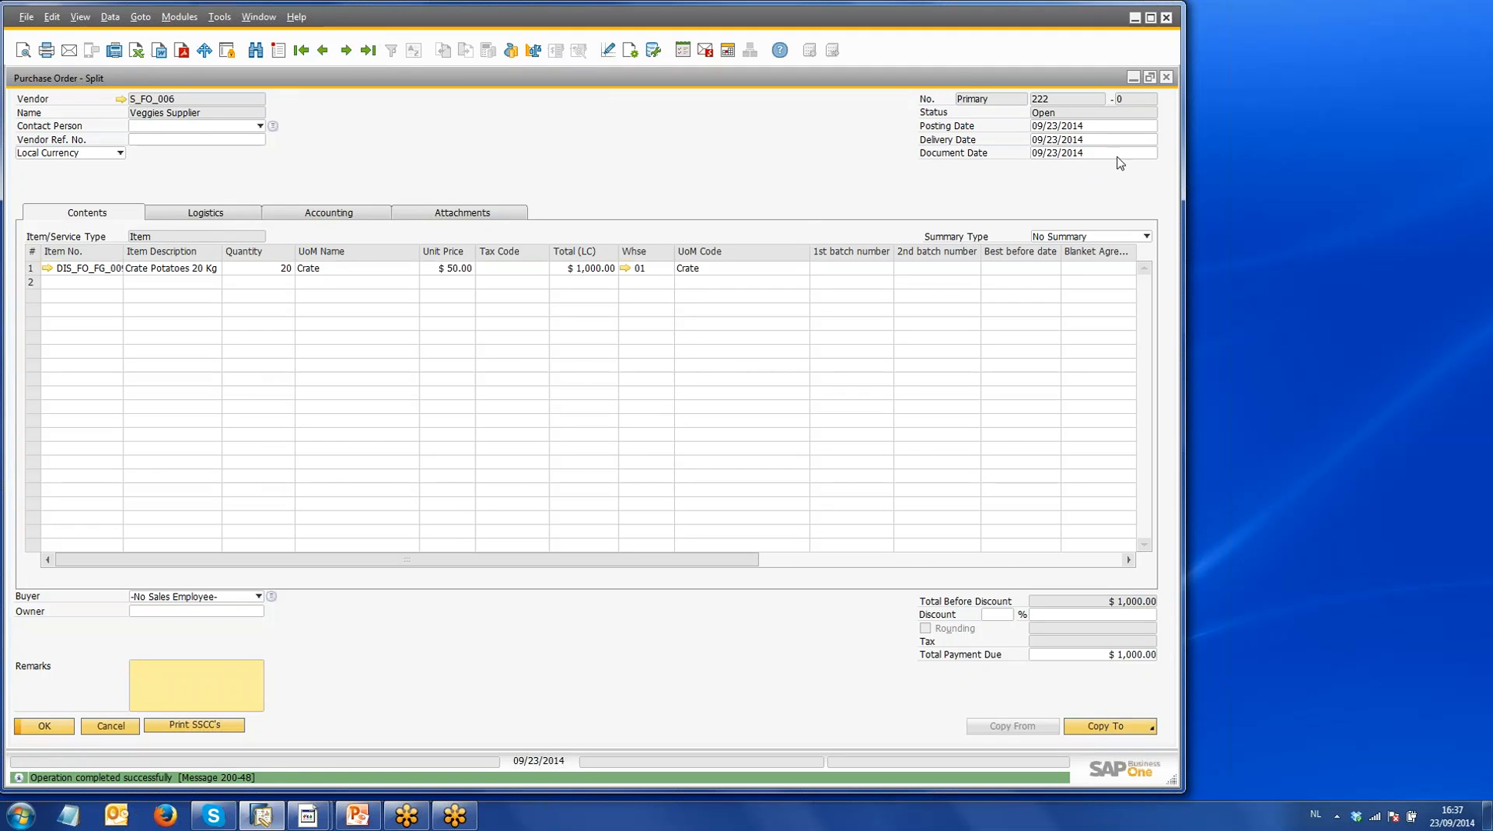
left_click(1166, 77)
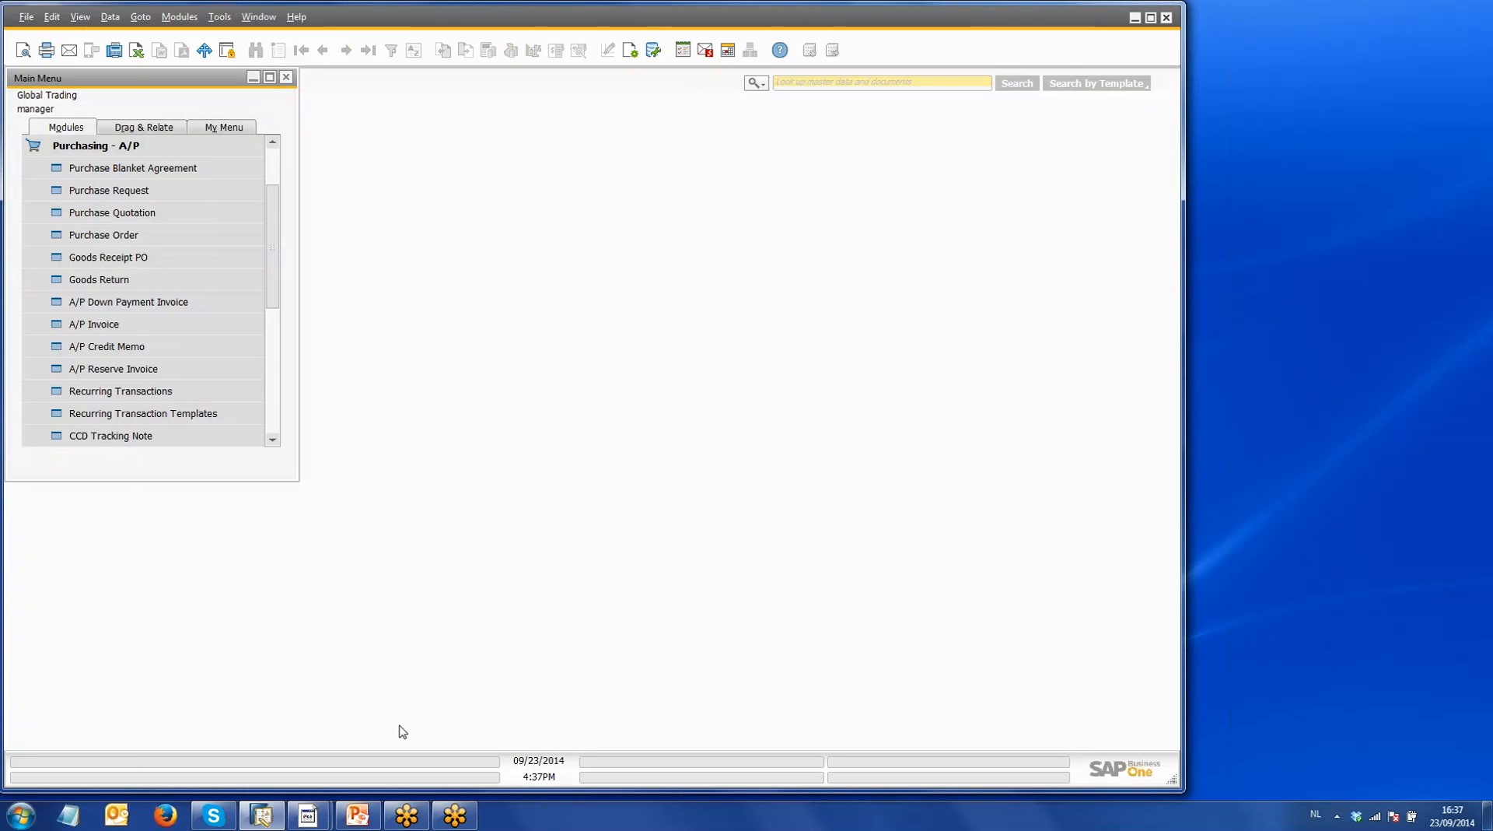
Step: Switch to the Produmex terminal and return to its main function selection
mouse_move(308, 814)
left_click(301, 774)
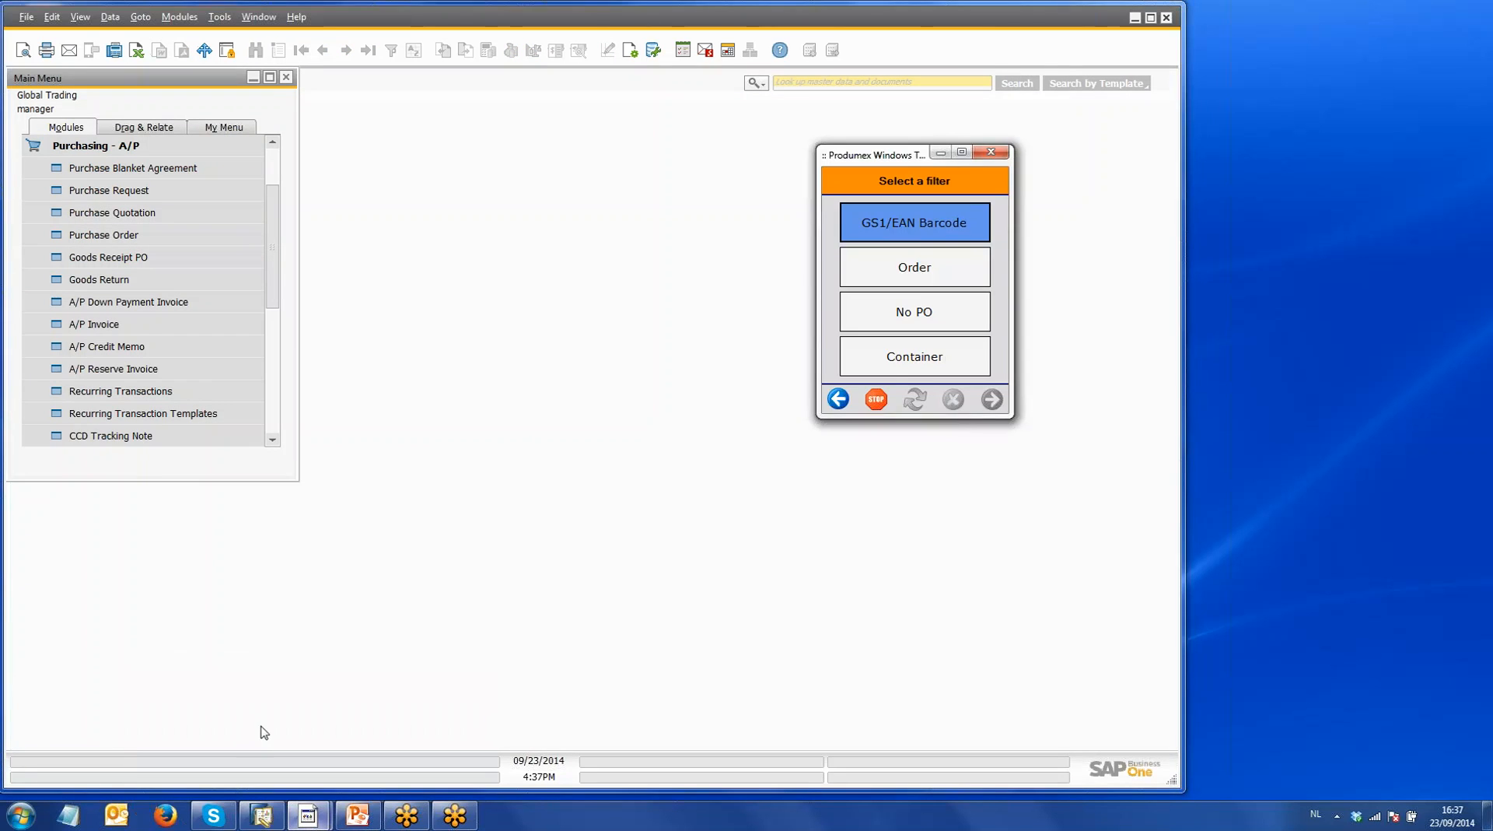
left_click(964, 360)
left_click(847, 398)
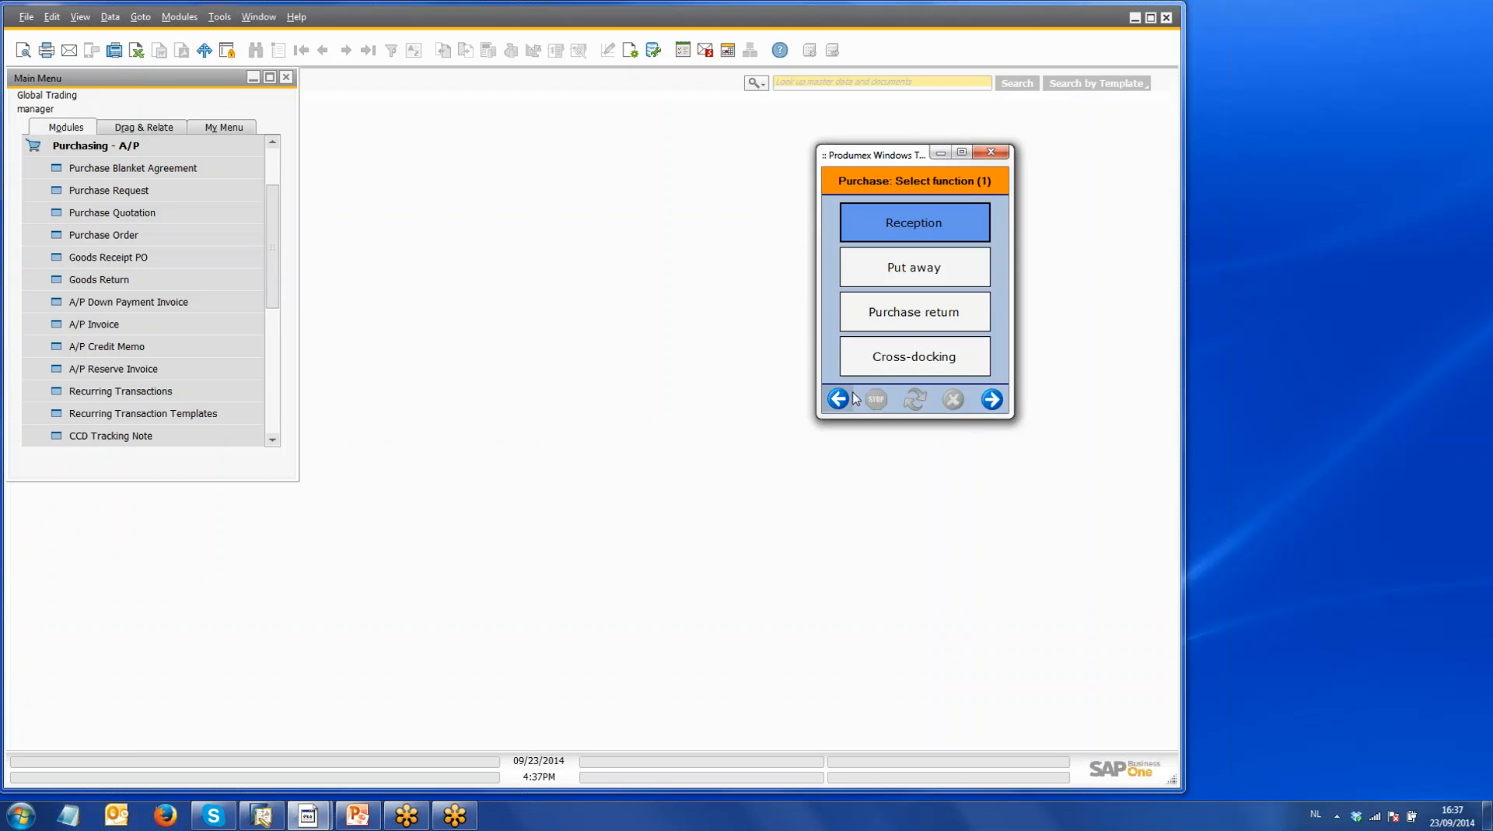
left_click(839, 400)
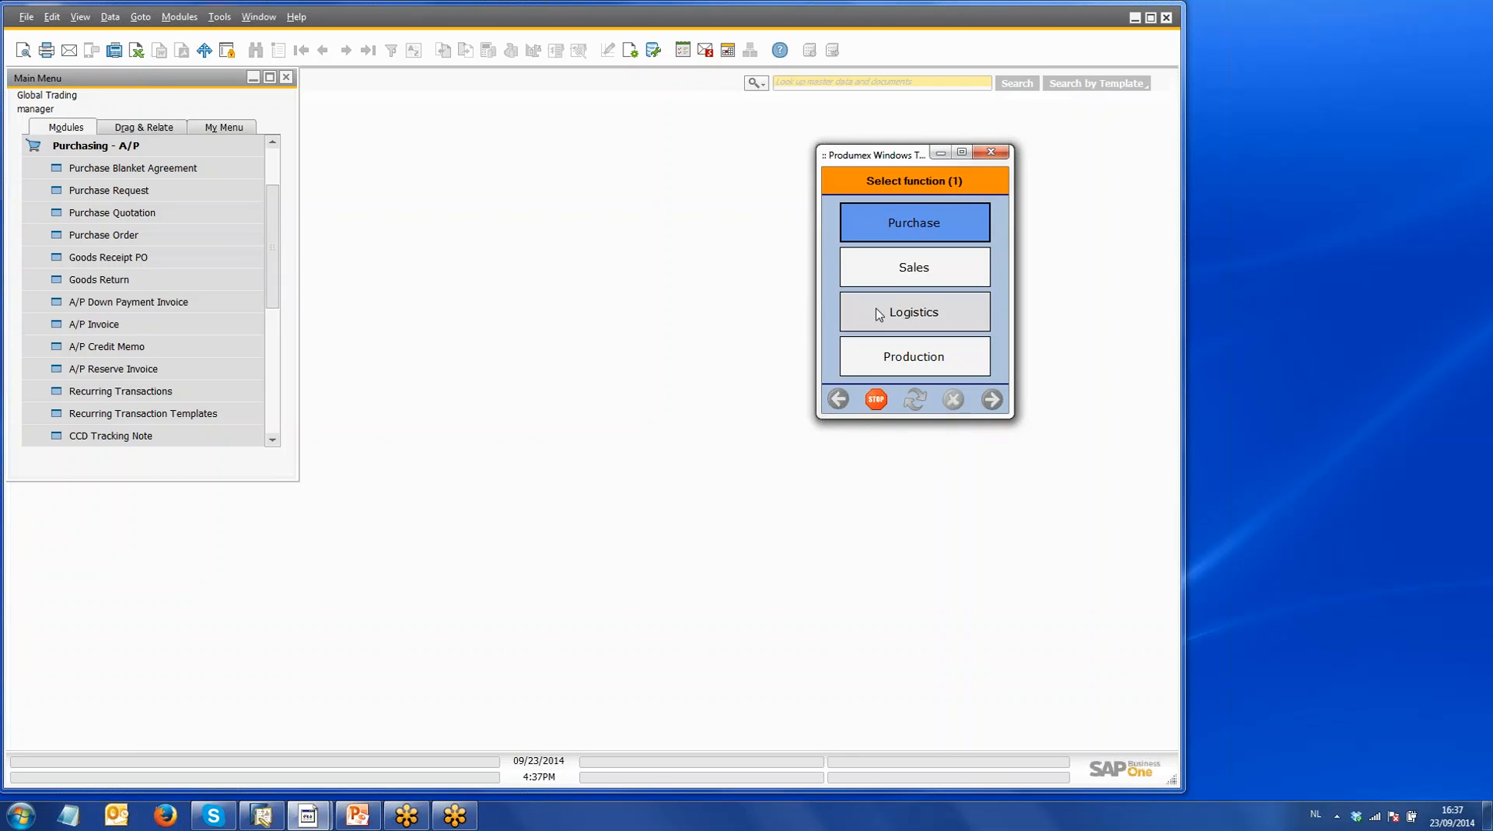
Step: Start a purchase reception at location RD_1, Receiving Dock 1
left_click(926, 232)
left_click(925, 259)
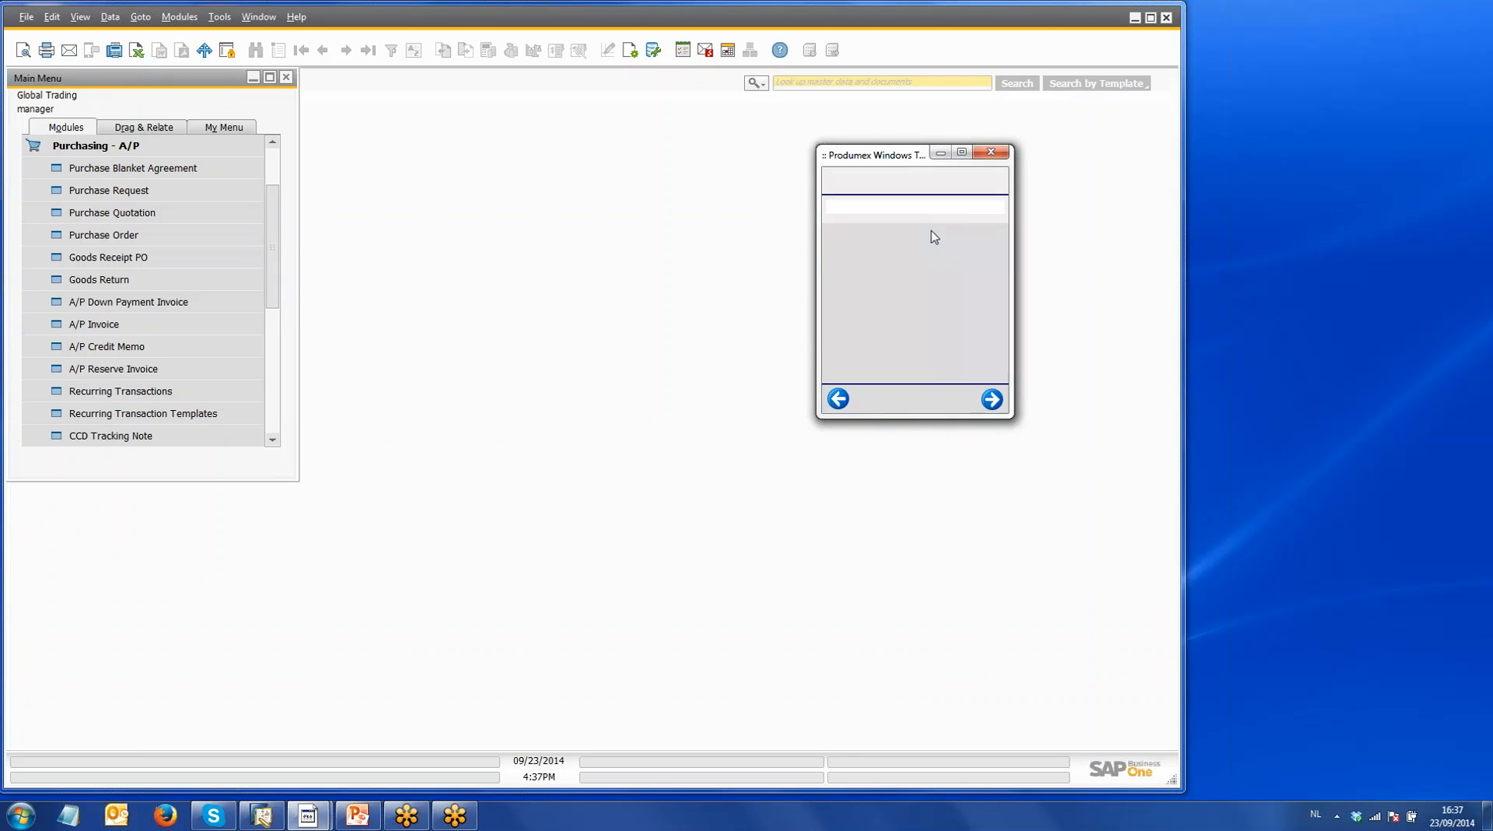
left_click(935, 326)
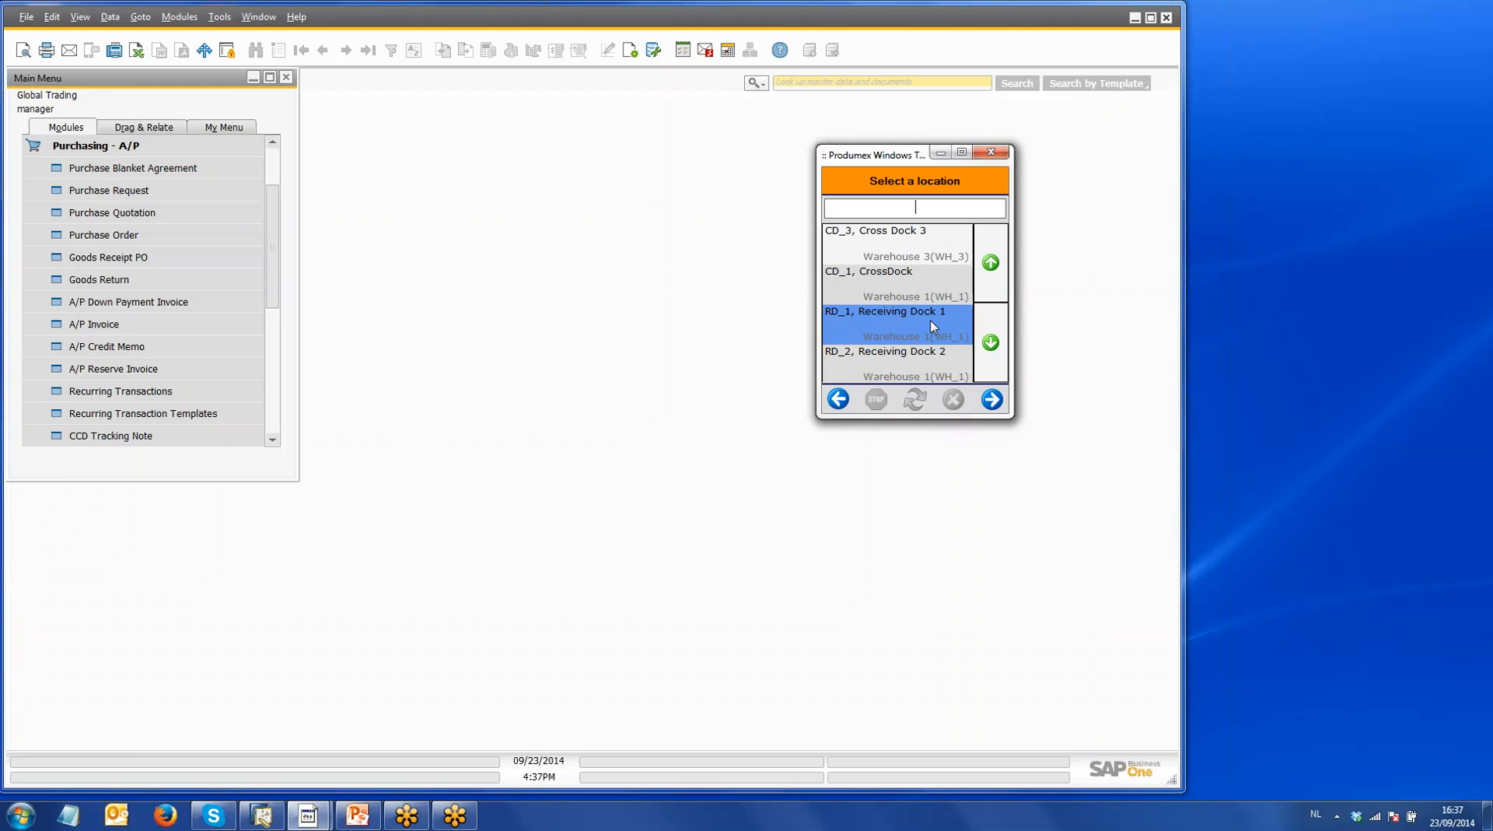
left_click(981, 399)
Step: Filter the reception by order and select the Veggies Supplier purchase order
left_click(941, 282)
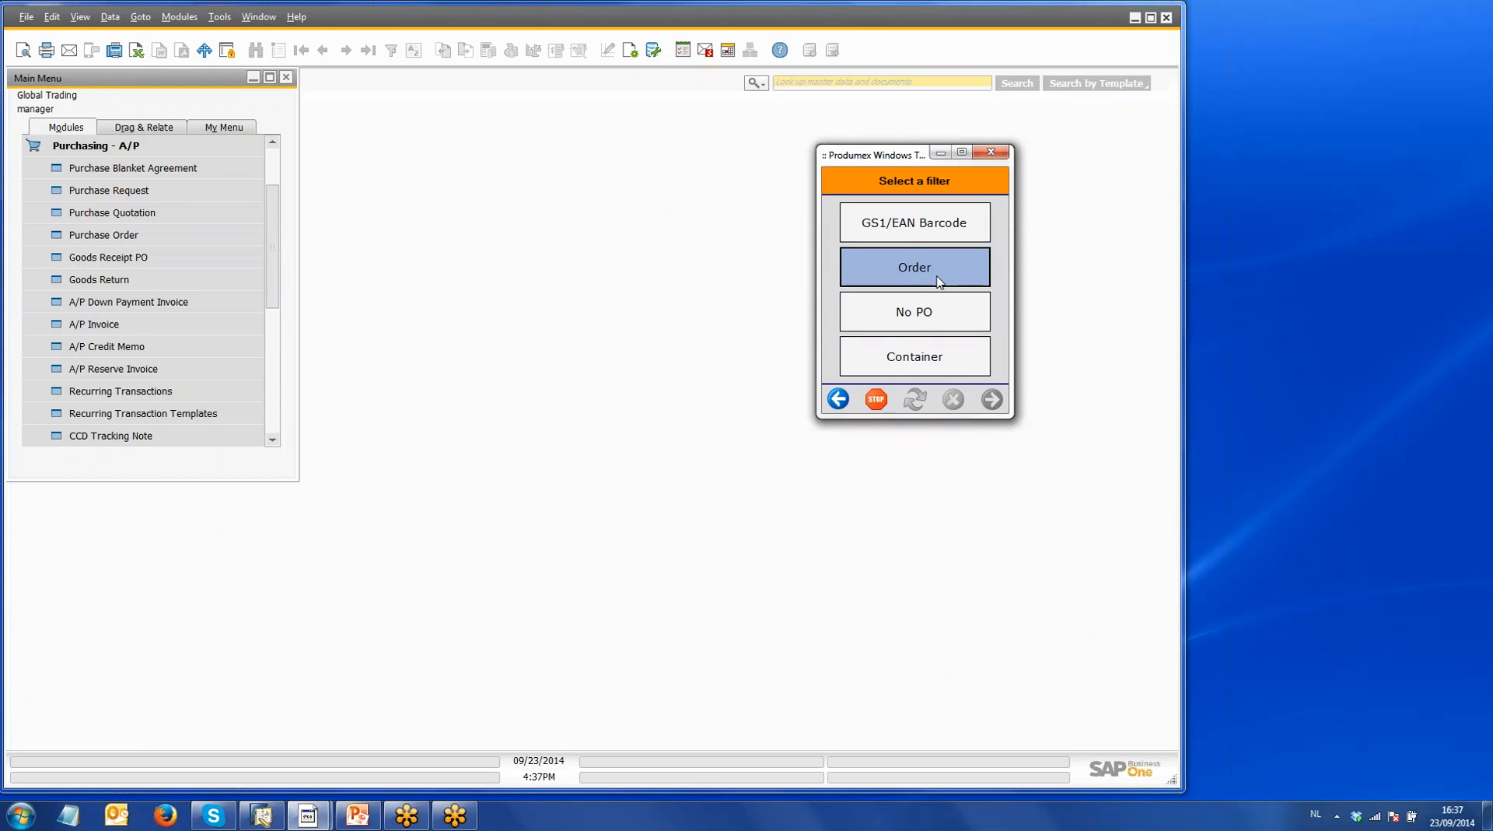
left_click(936, 304)
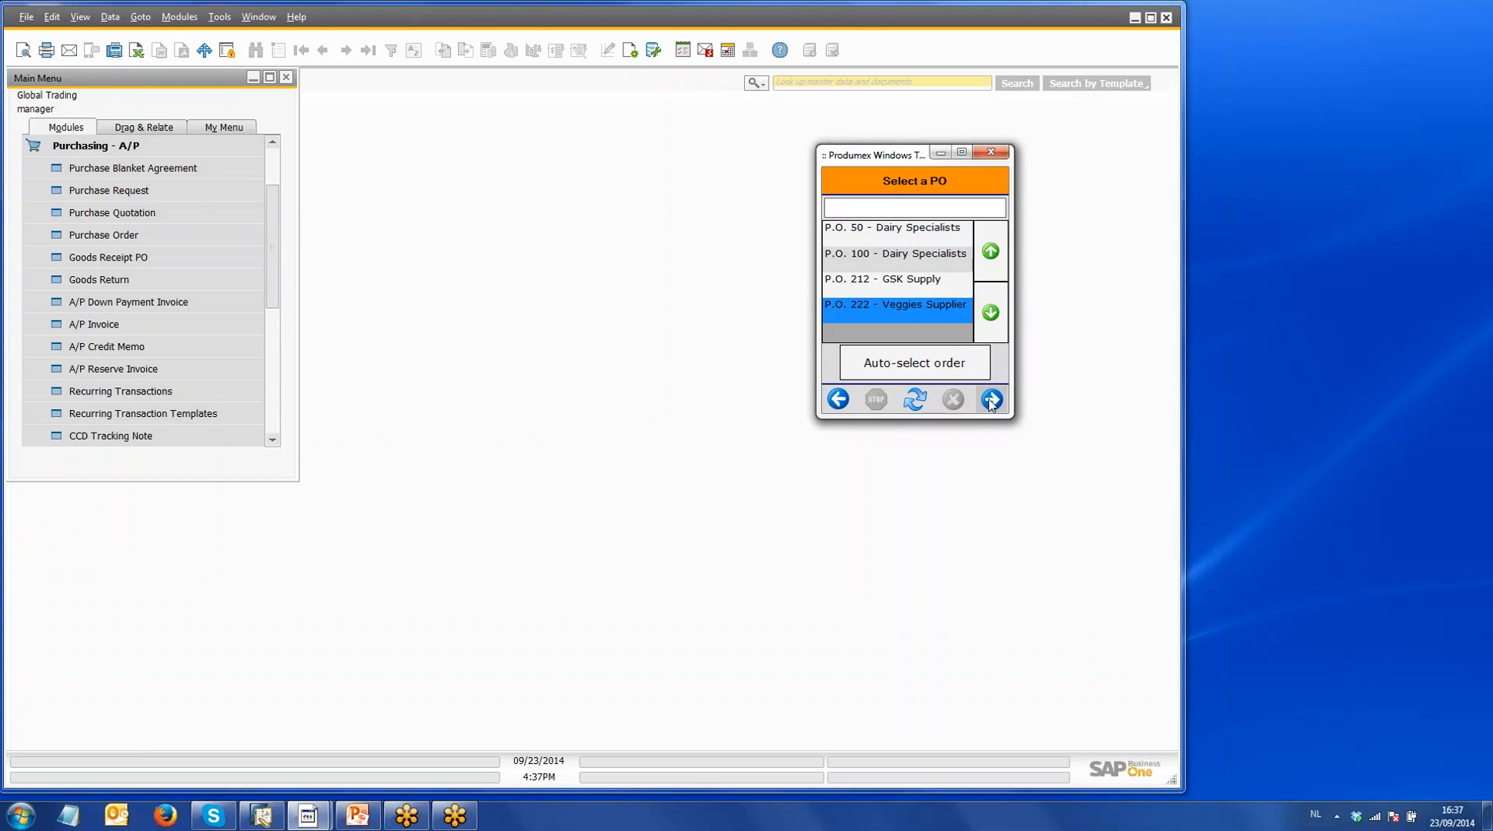
left_click(991, 401)
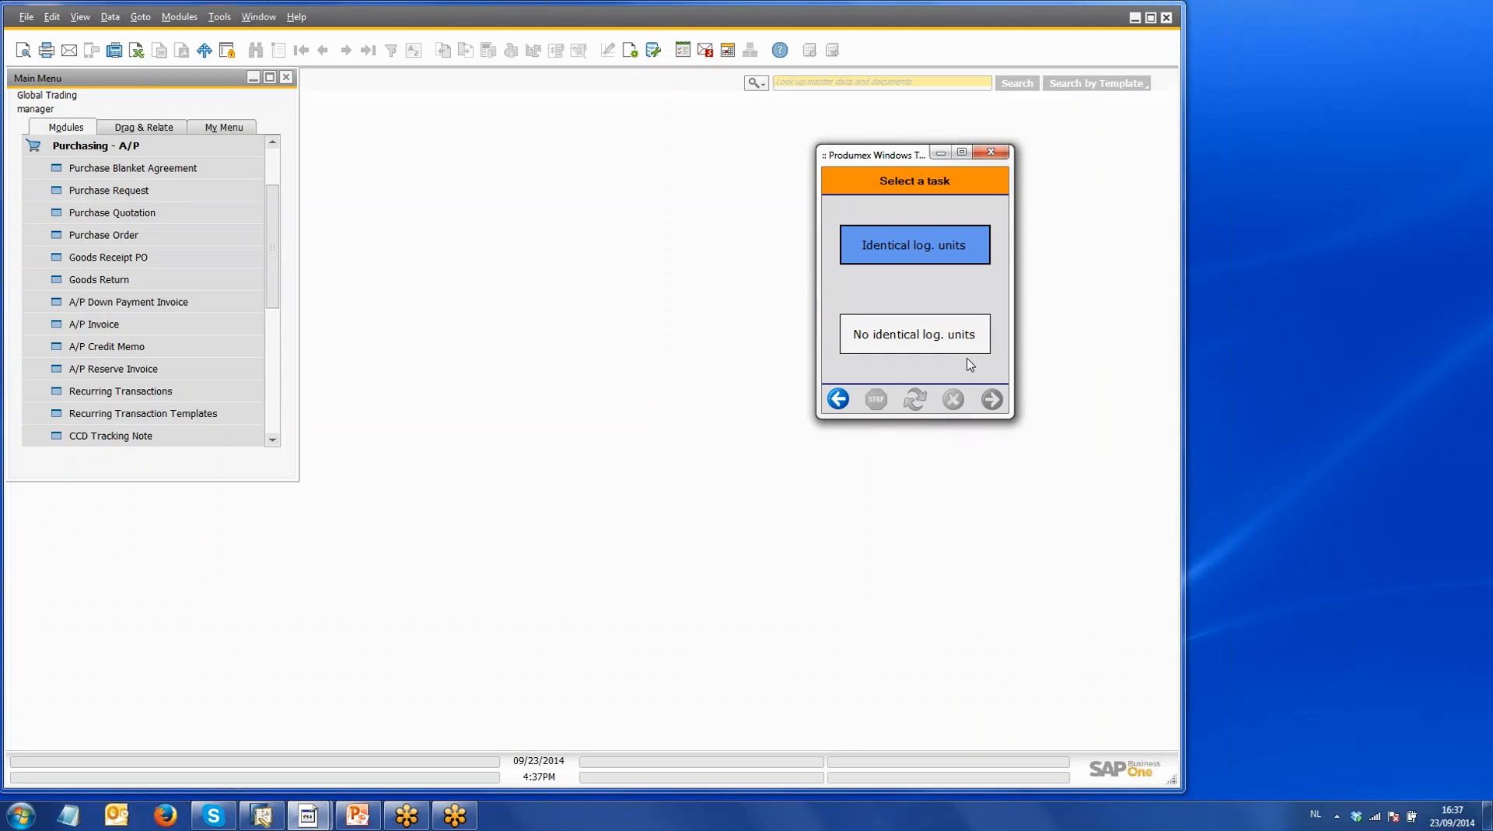
Step: Receive as non-identical logistic units on logistic carrier LC_003, Euro Pallet
left_click(965, 351)
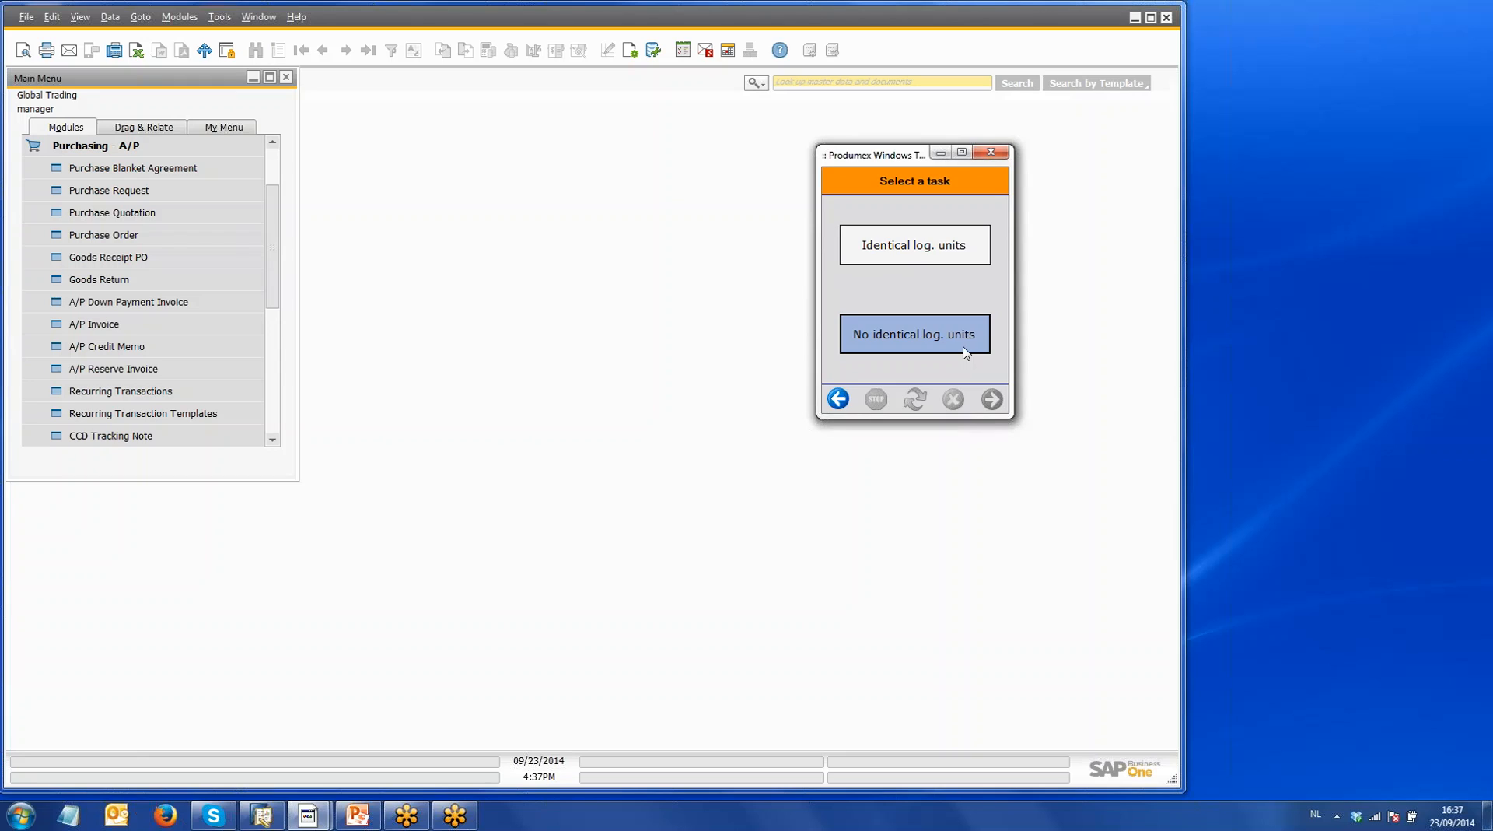
left_click(958, 361)
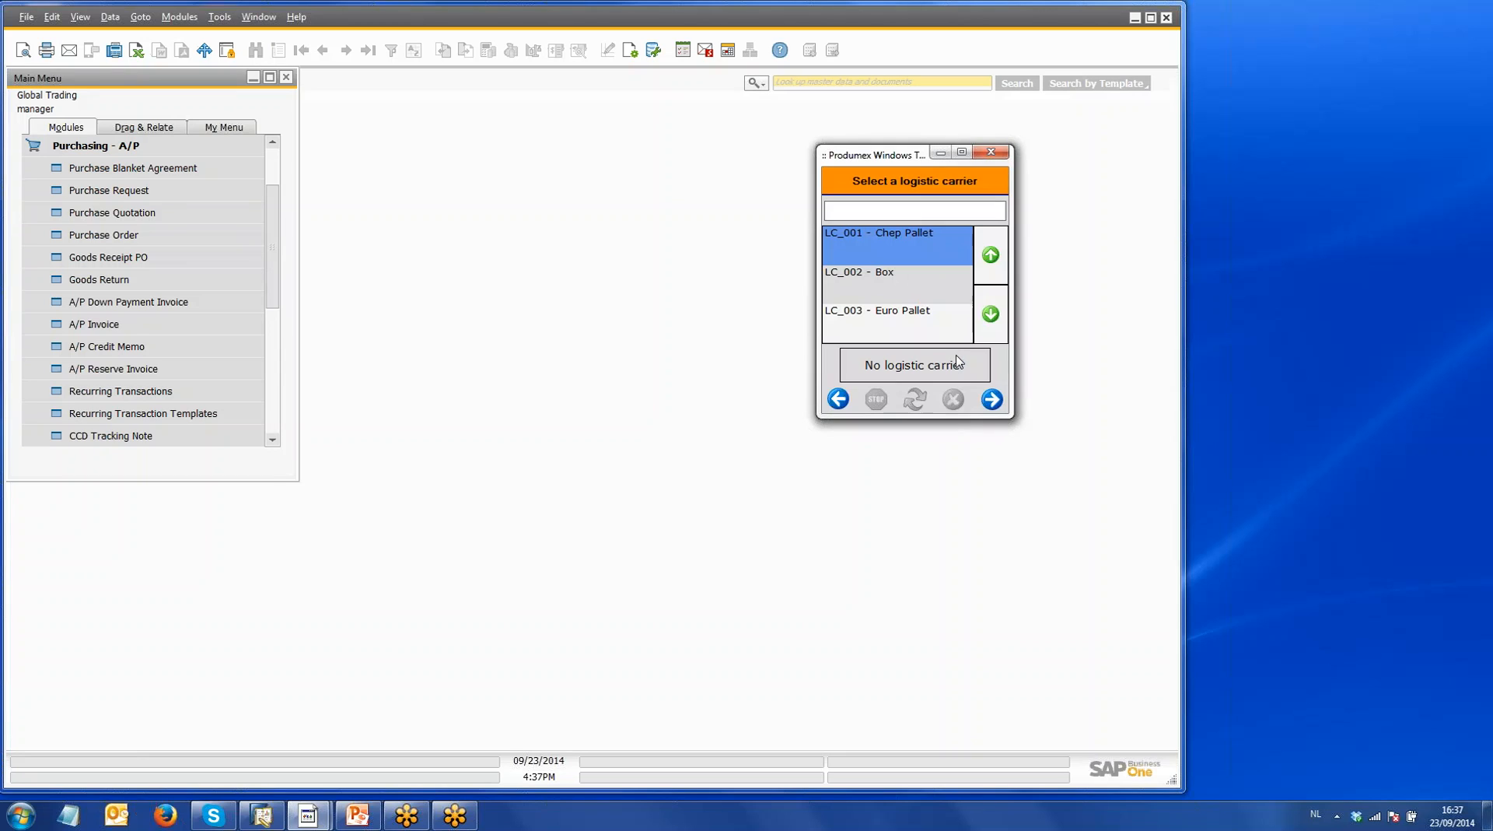
left_click(945, 339)
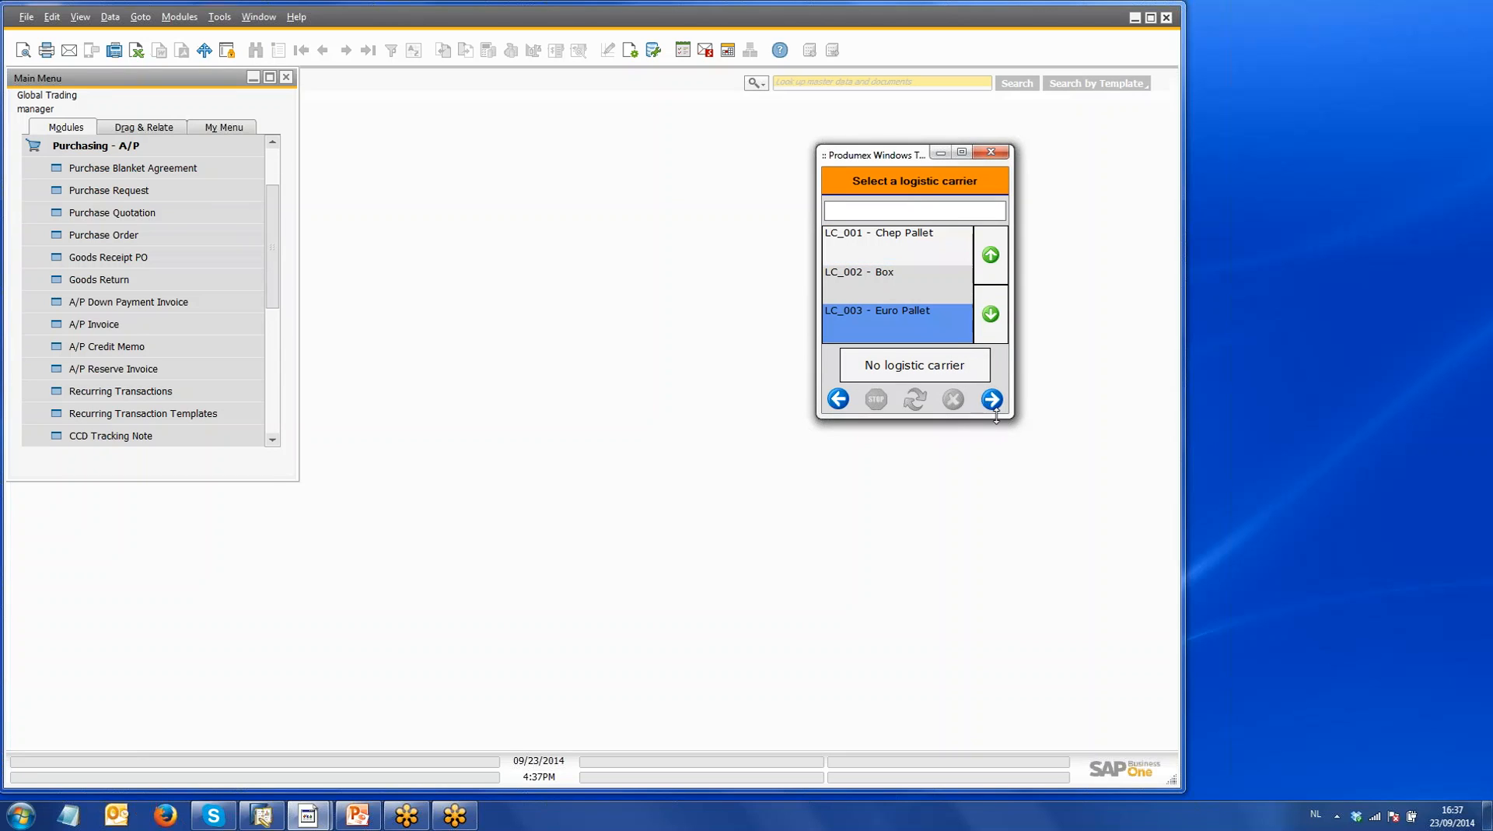
left_click(991, 399)
left_click(972, 372)
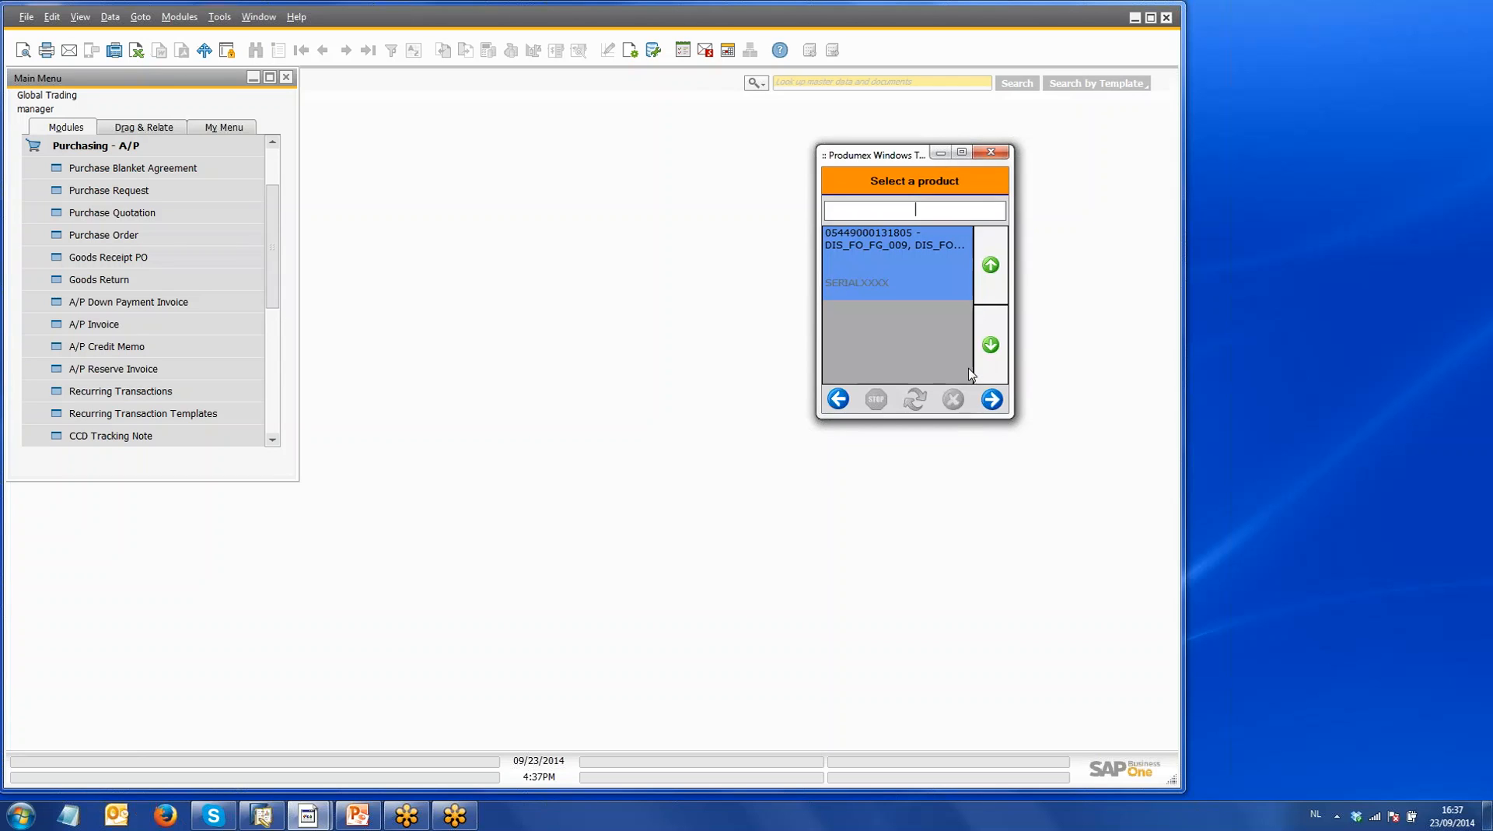
left_click(992, 399)
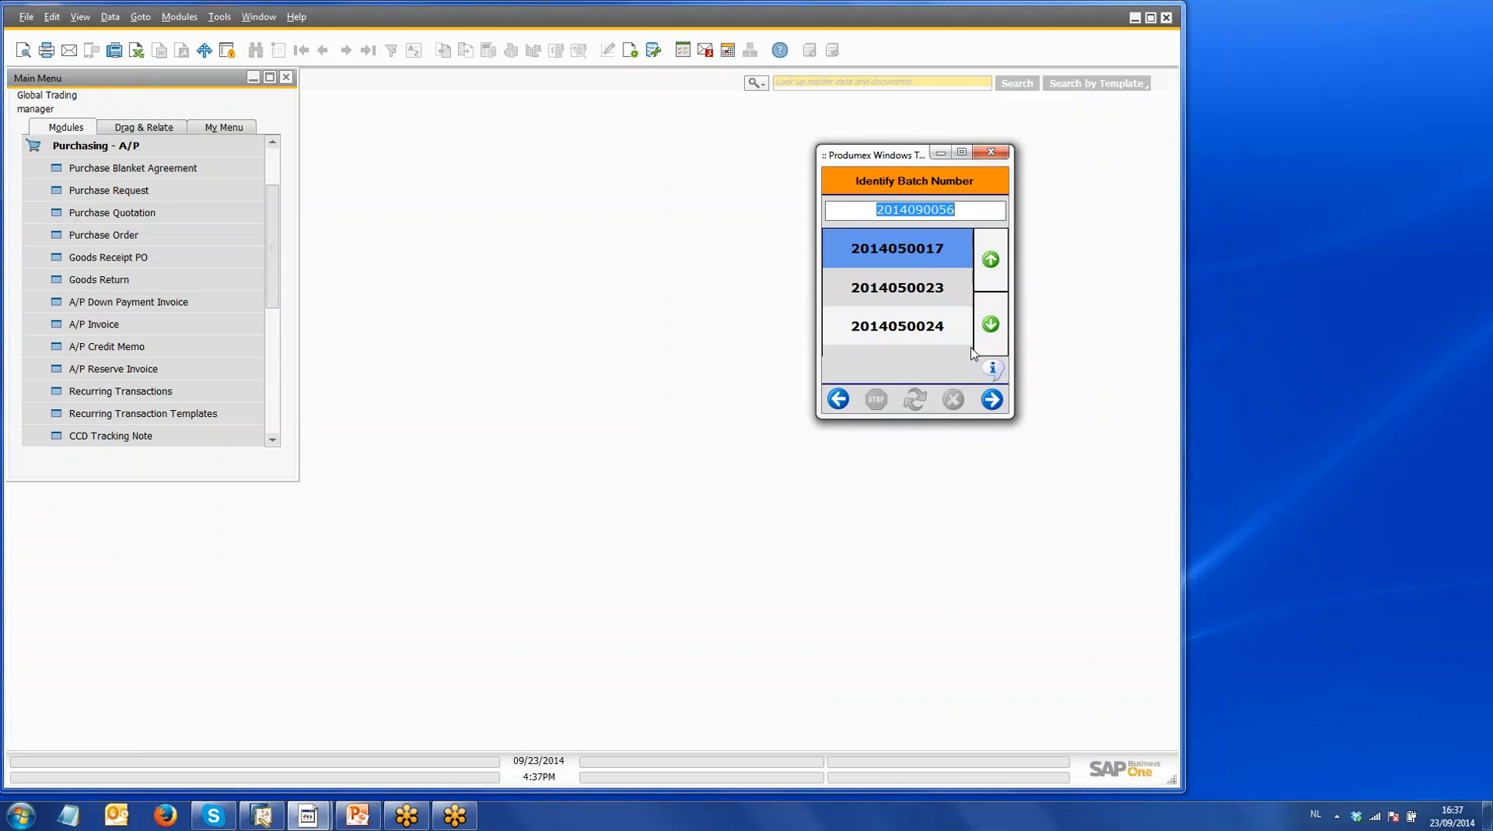
left_click(992, 398)
left_click(992, 399)
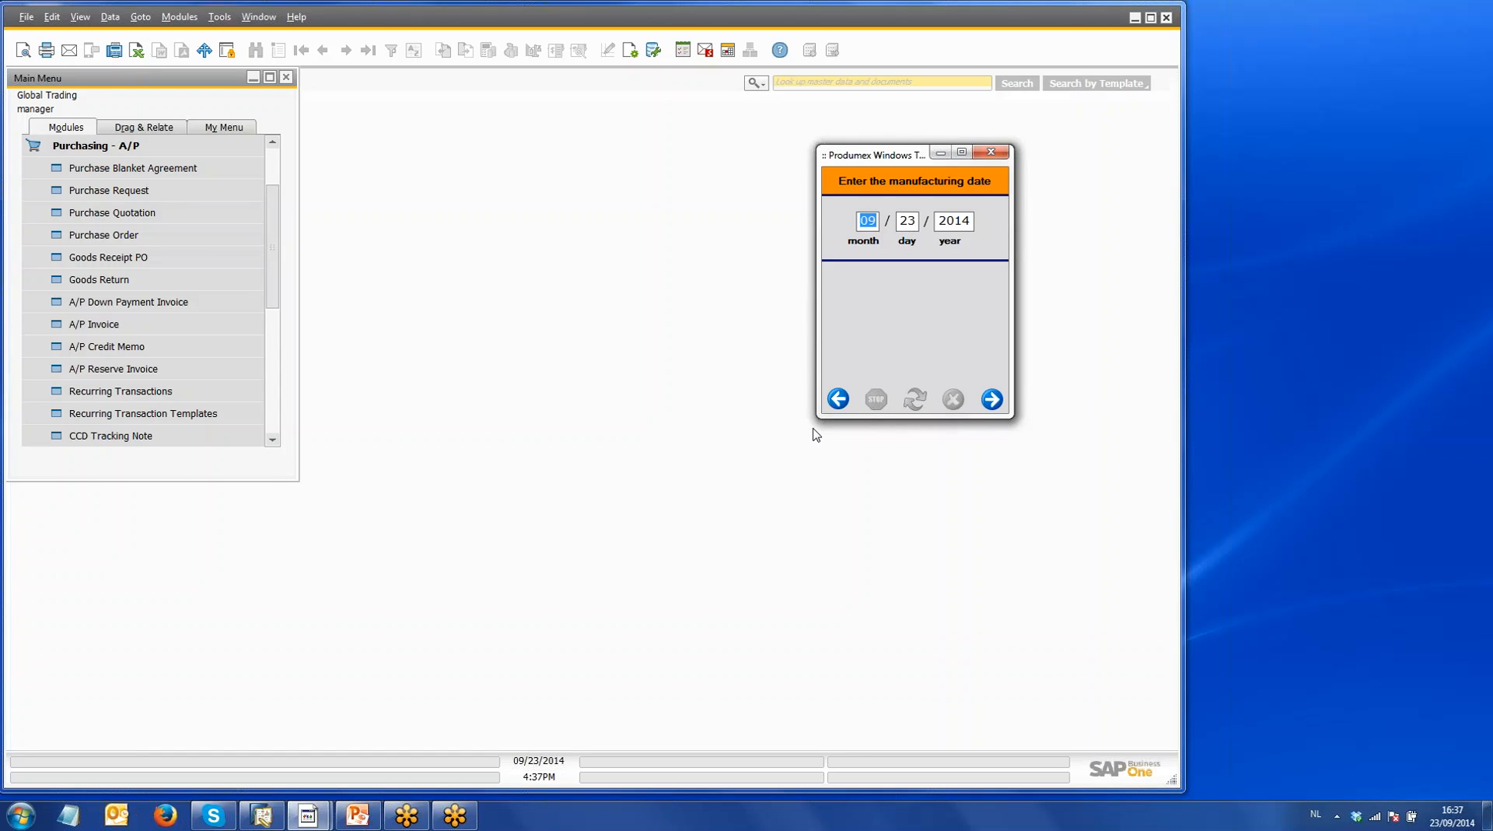
Step: Accept manufacturing date 09/23/2014 and choose Belgium as the country of origin
left_click(992, 399)
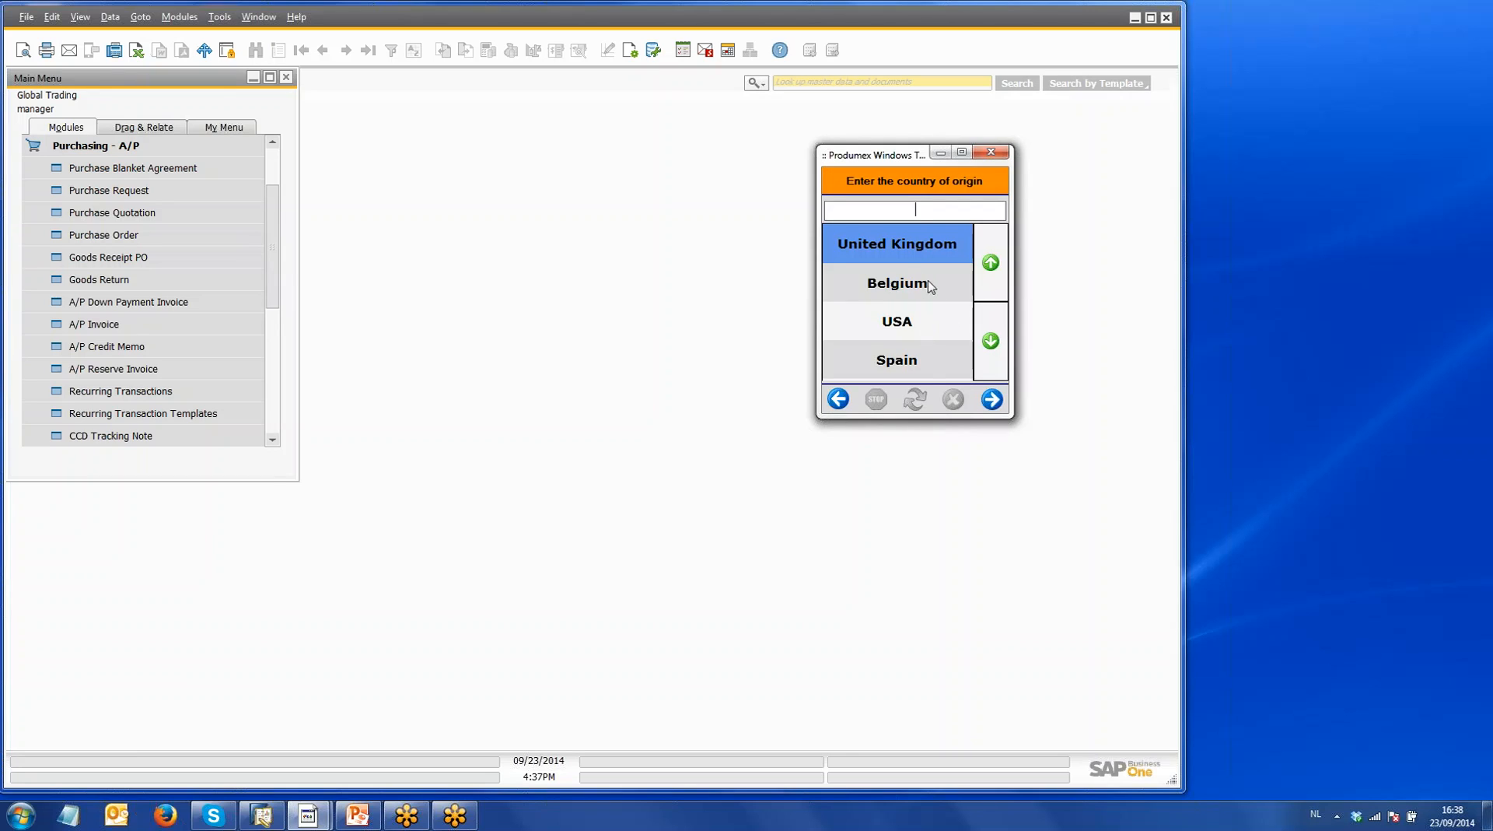
left_click(913, 289)
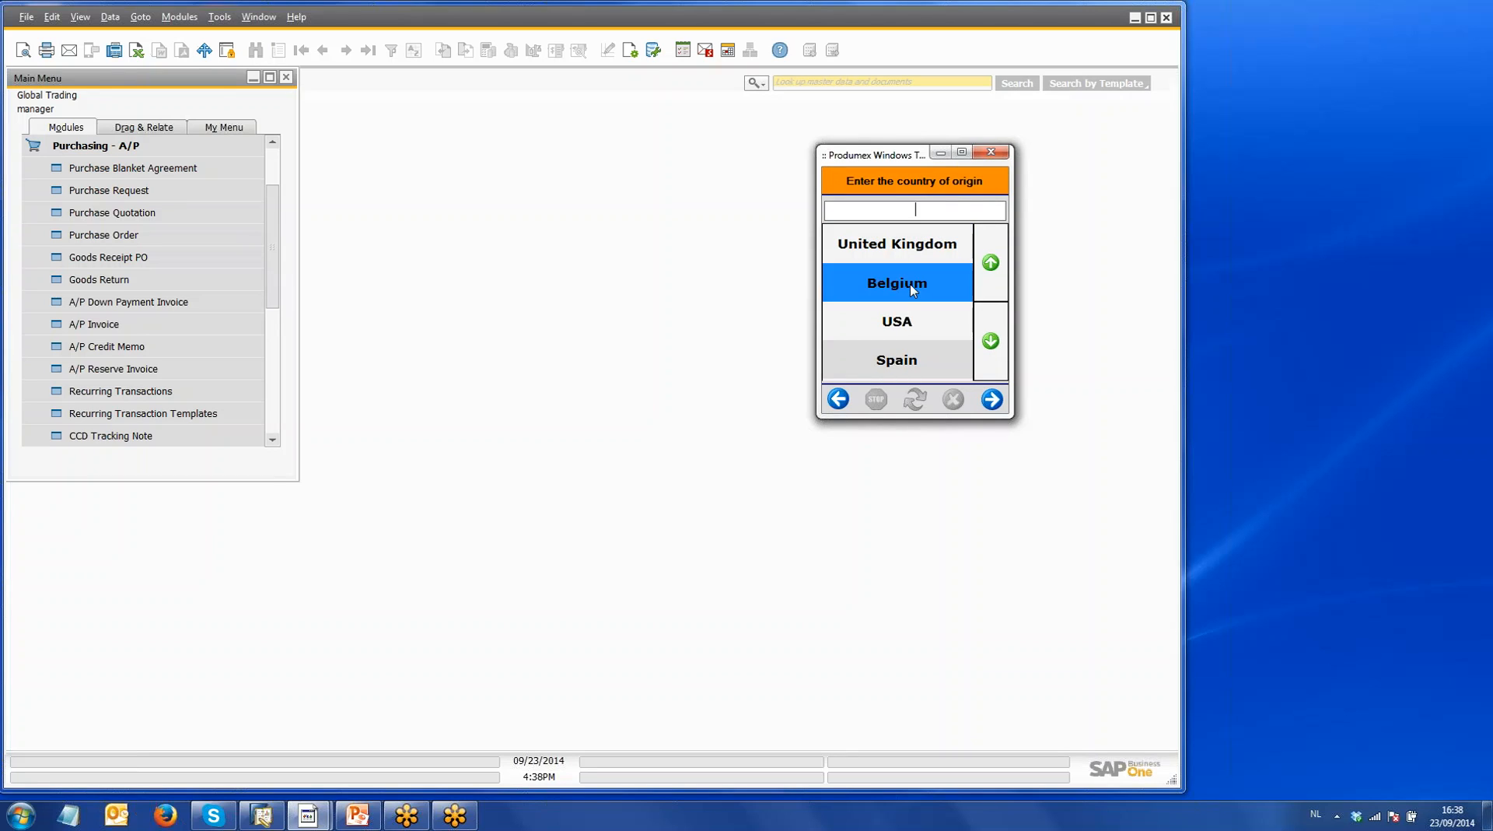
left_click(992, 399)
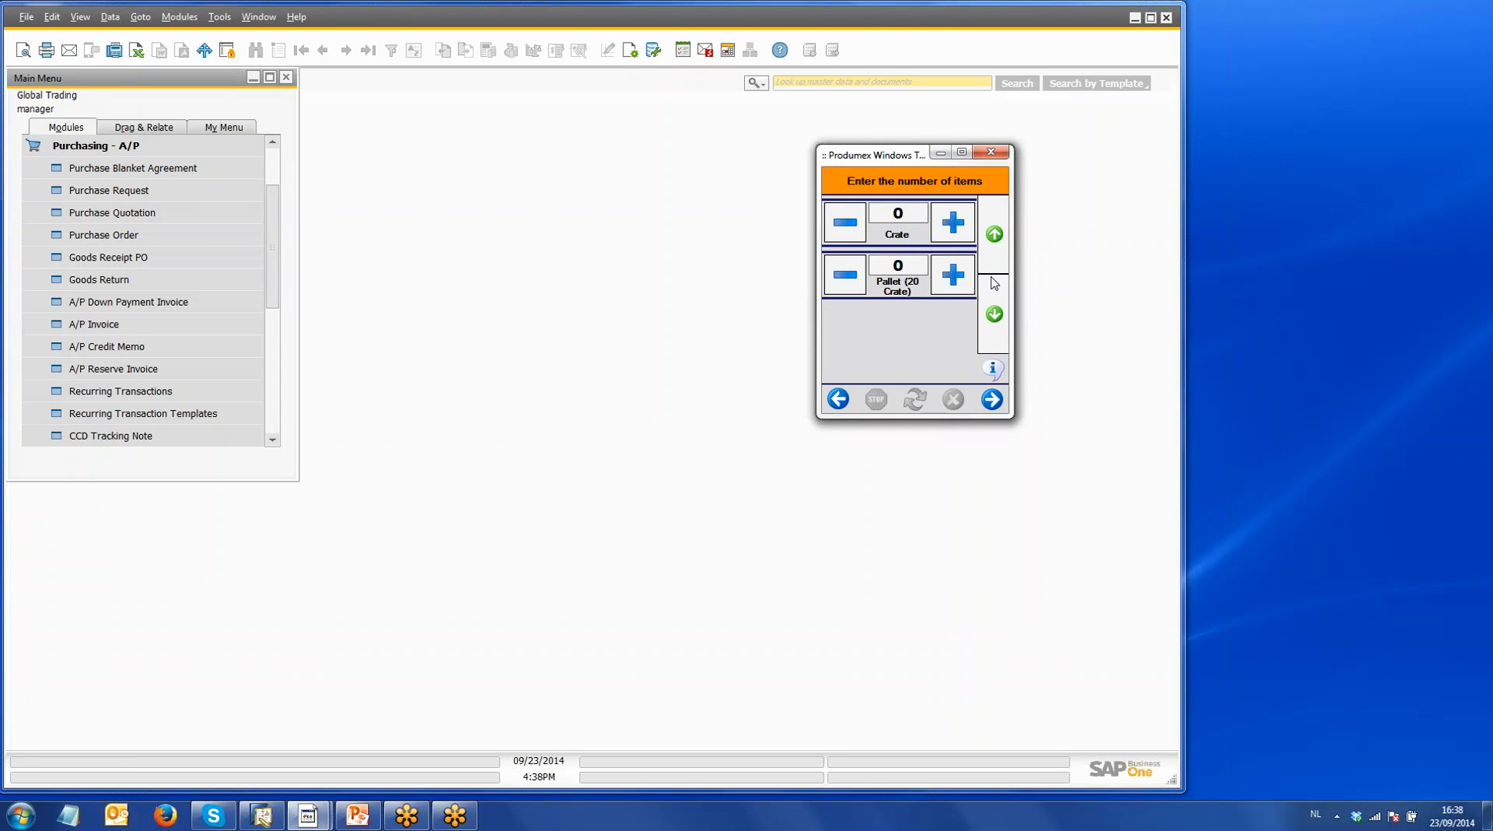
Step: Enter 1 pallet of 20 crates as the received quantity, and dismiss the label PDF without reprinting it
left_click(951, 276)
left_click(993, 402)
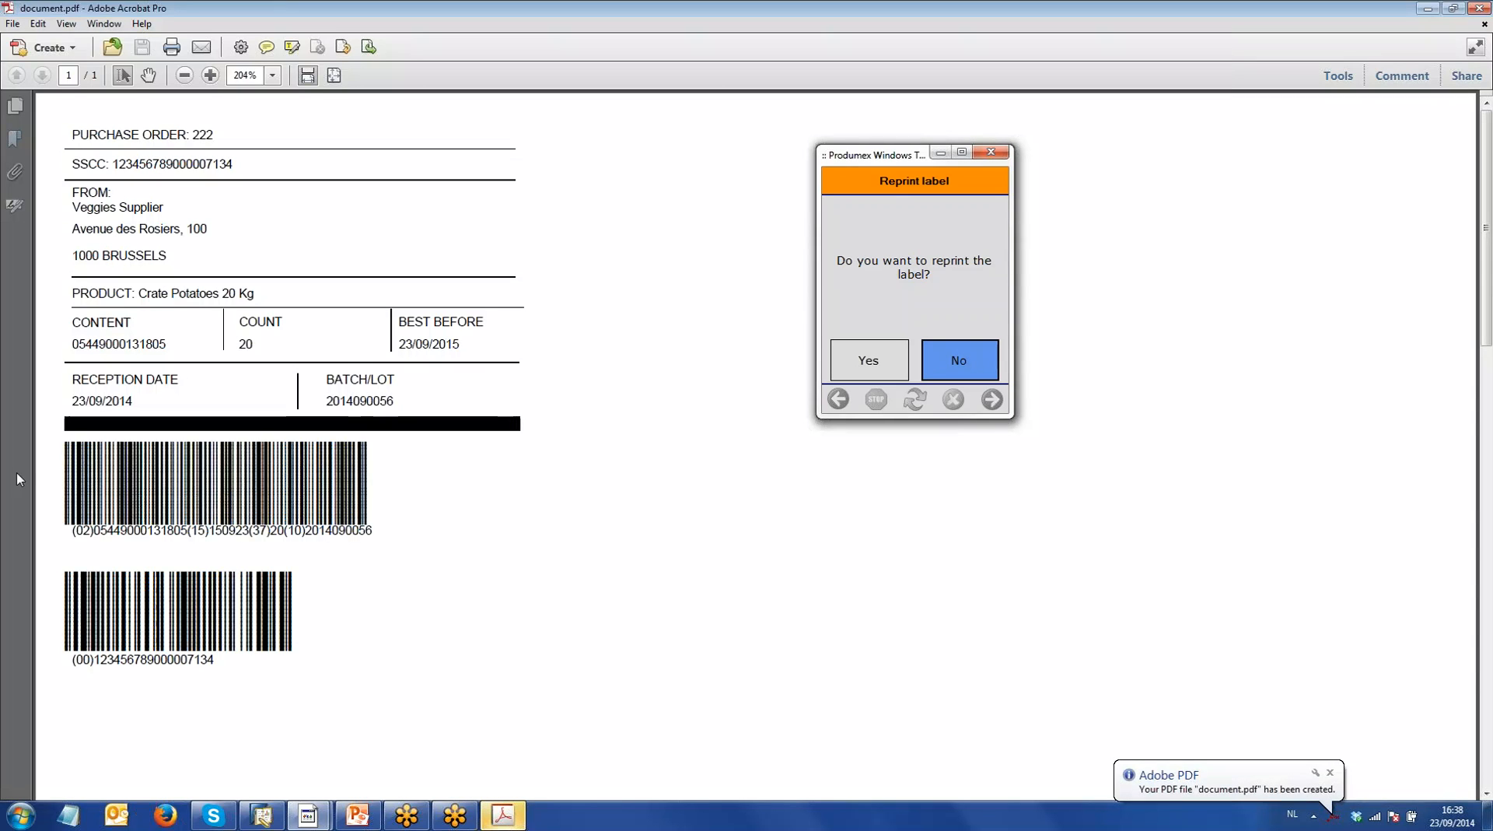
left_click(1277, 39)
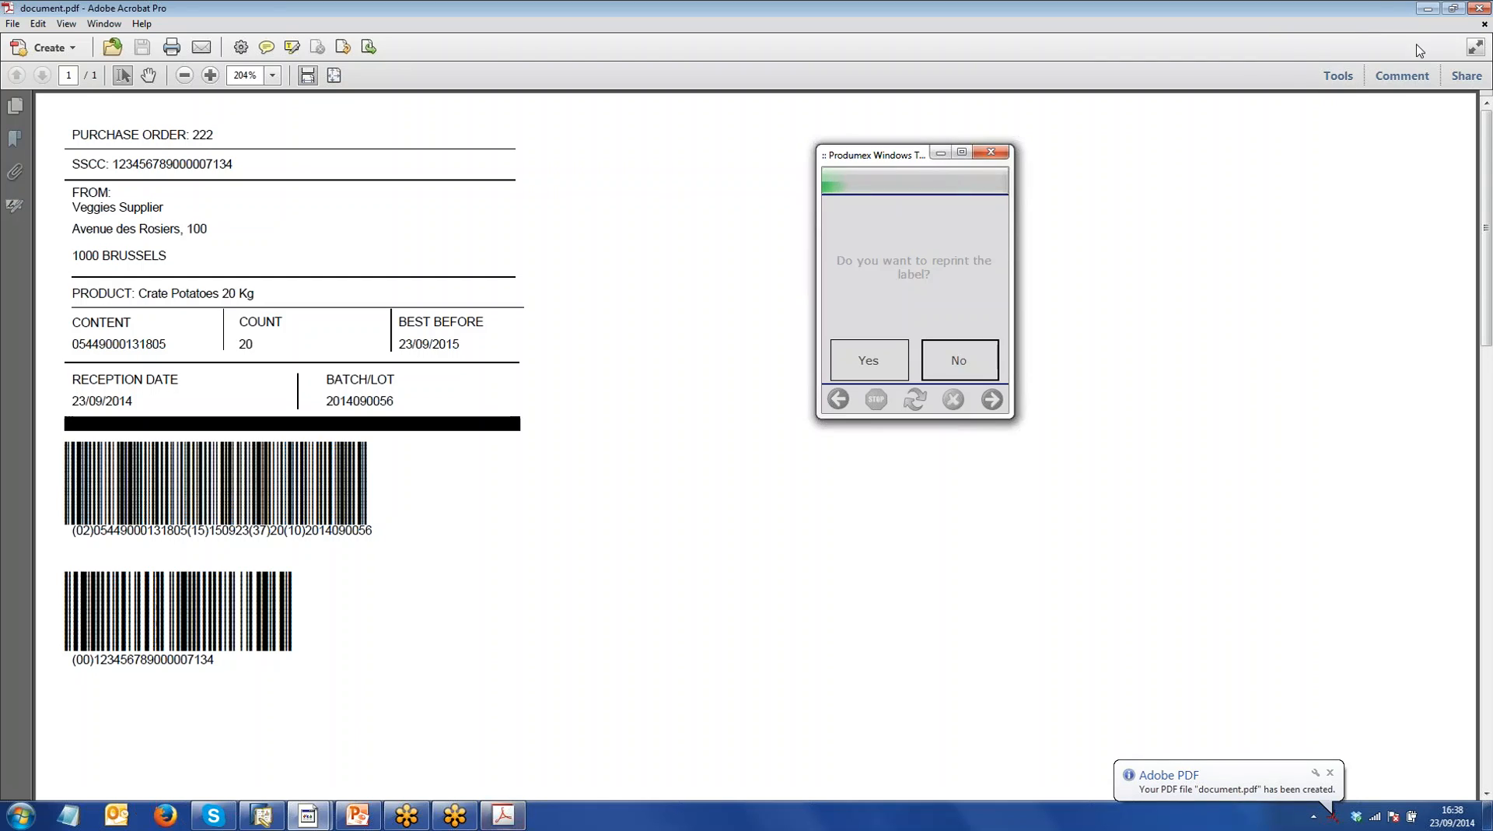
left_click(1480, 9)
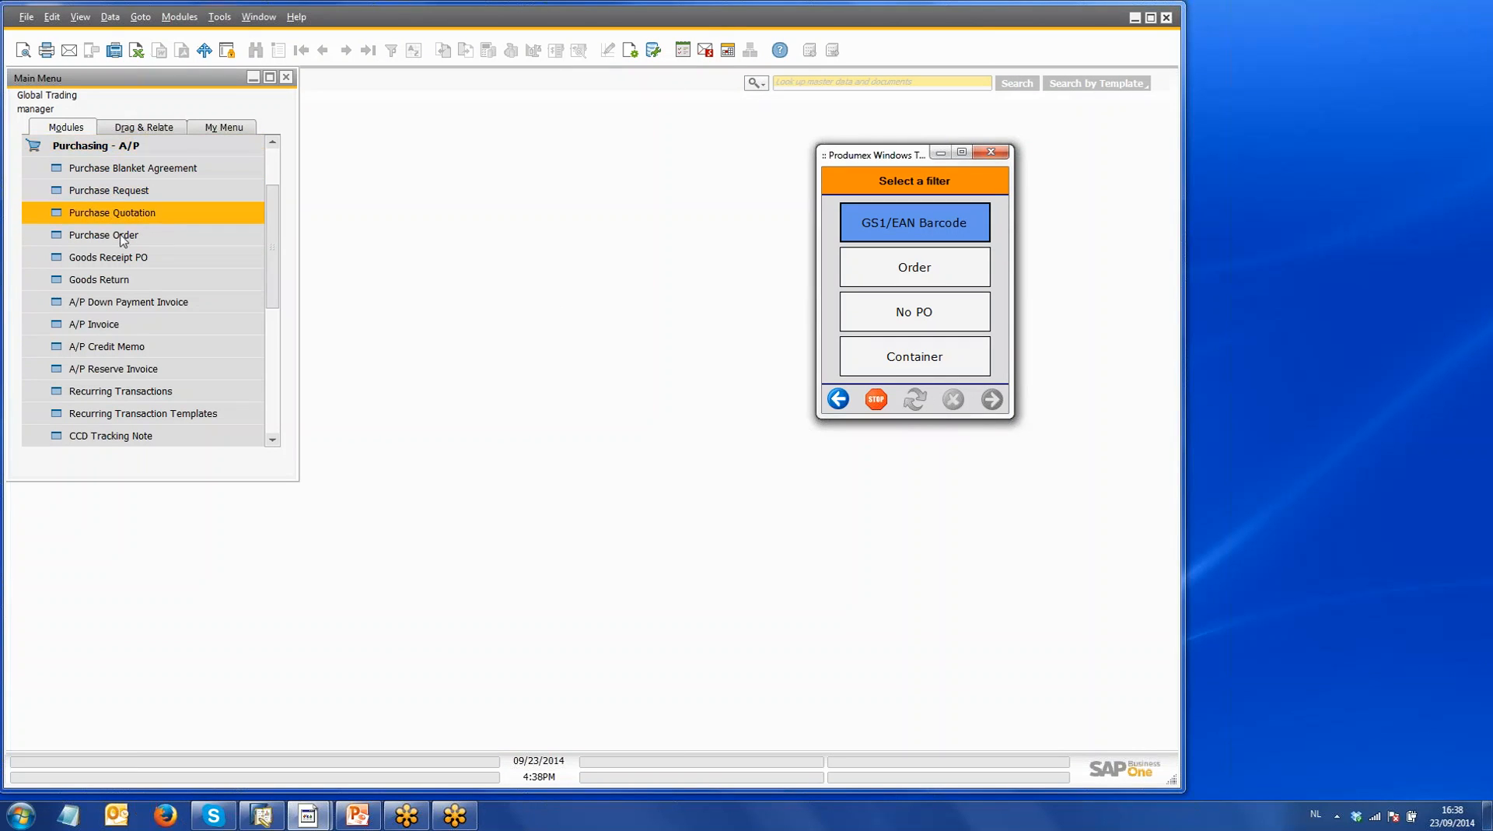
Step: Open the most recent Goods Receipt PO to check its received lines, and close it
left_click(108, 256)
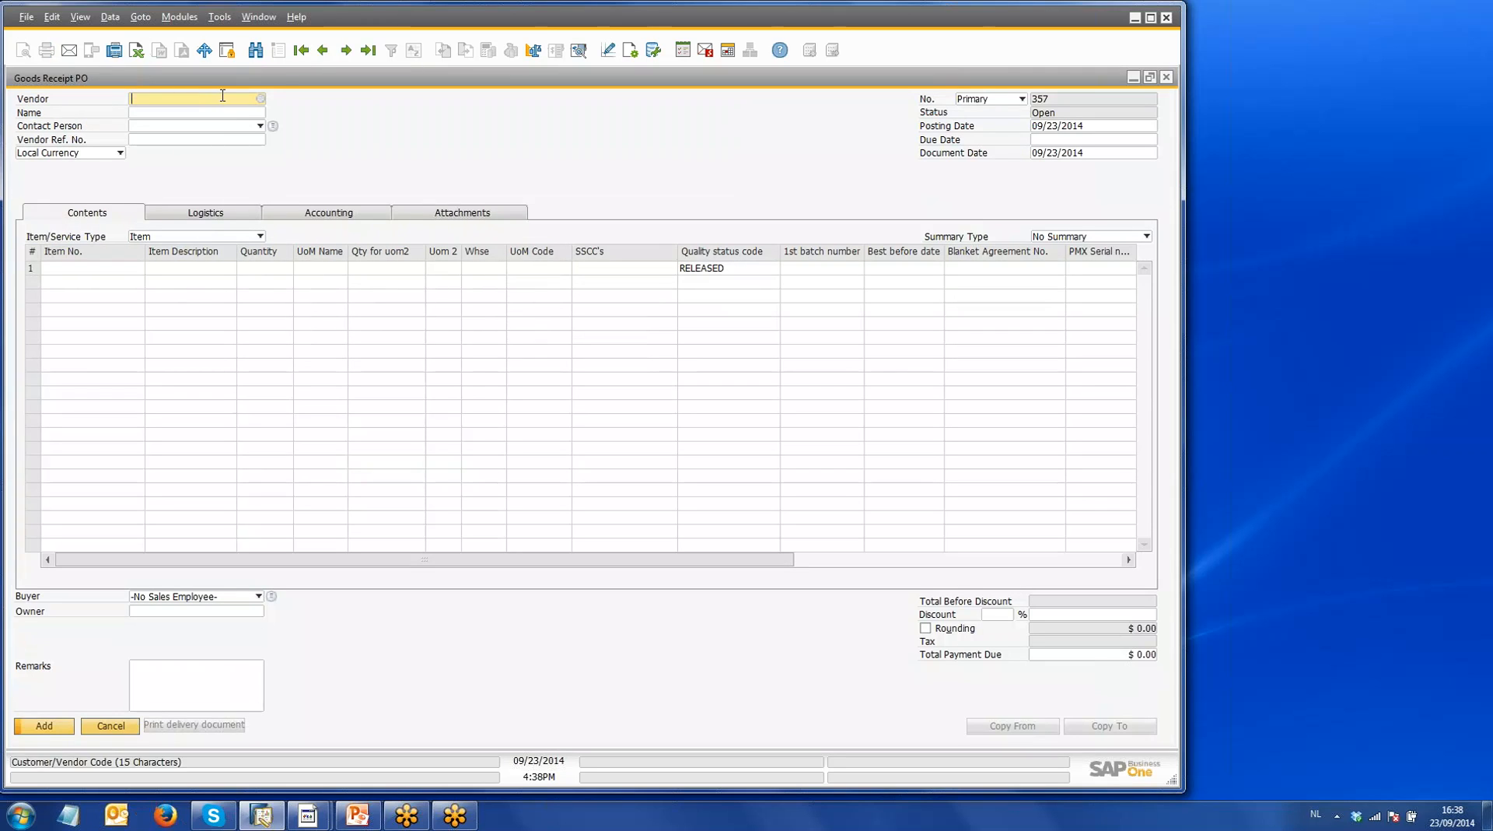
left_click(368, 50)
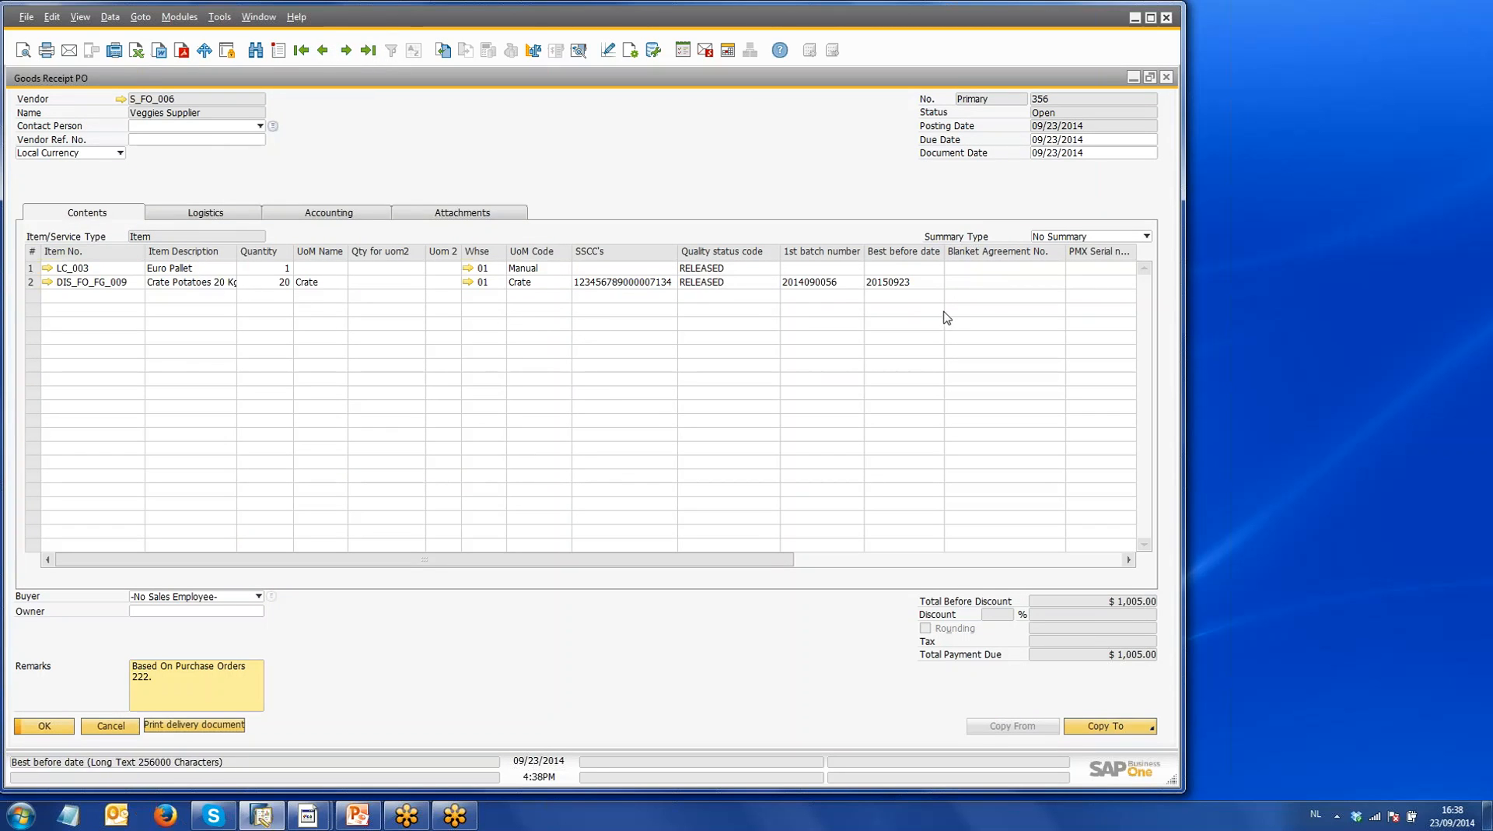
left_click(1165, 78)
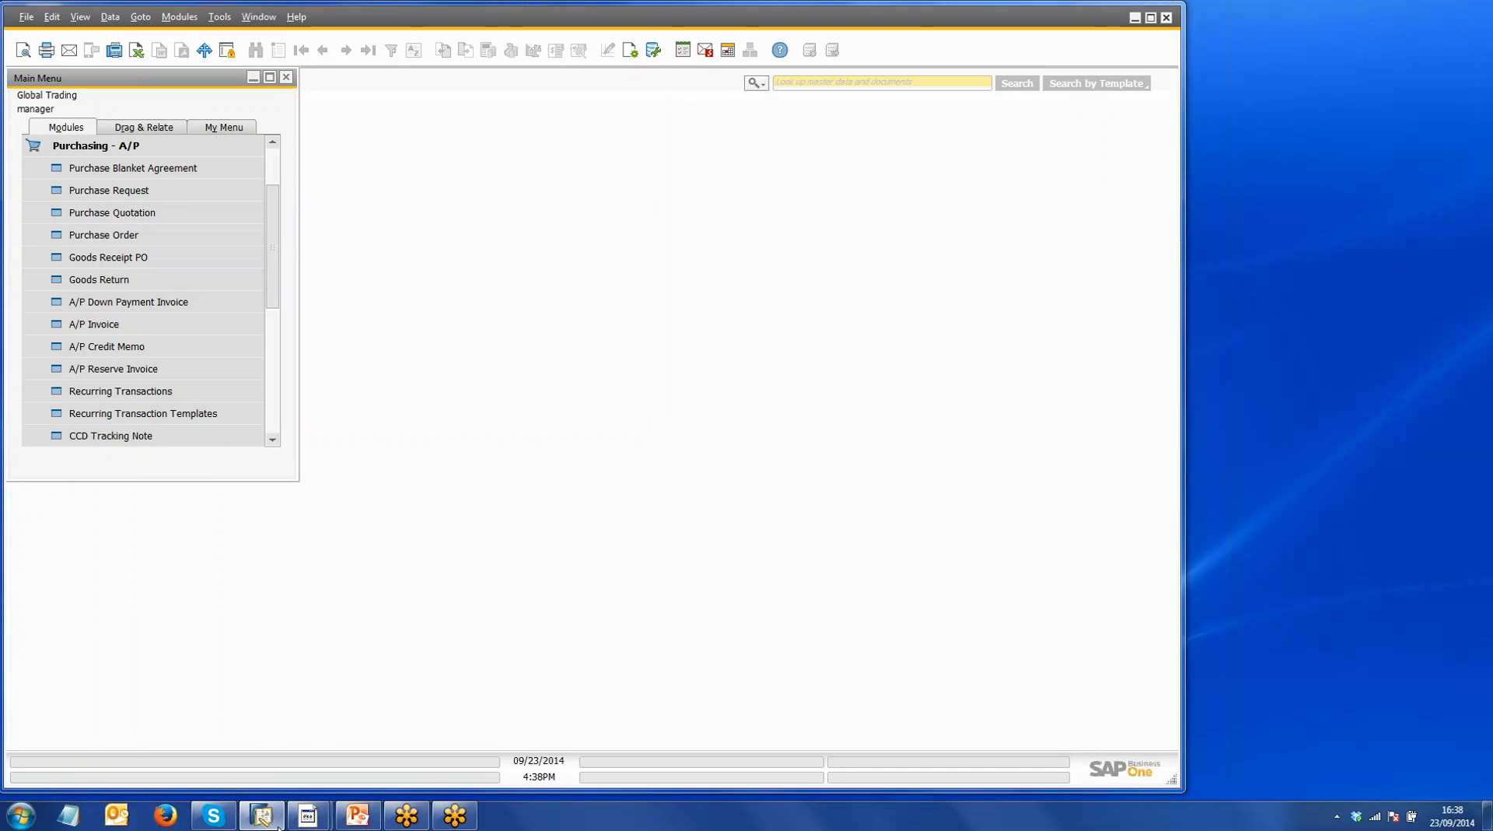
Step: Run the Produmex inventory report for item DIS_FO_FG_009, Crate Potatoes 20 Kg
left_click(160, 150)
left_click(158, 435)
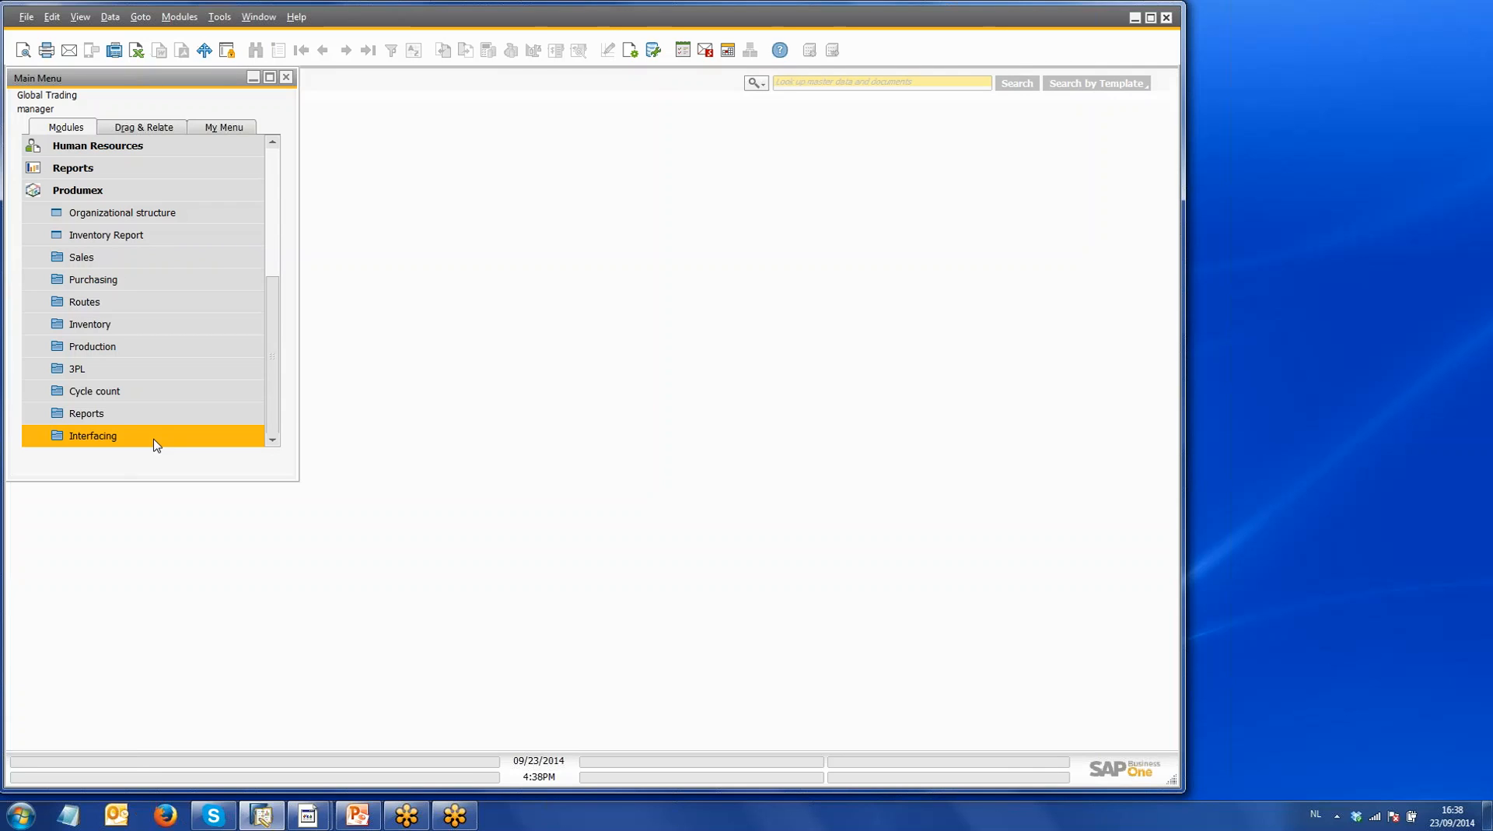
left_click(106, 234)
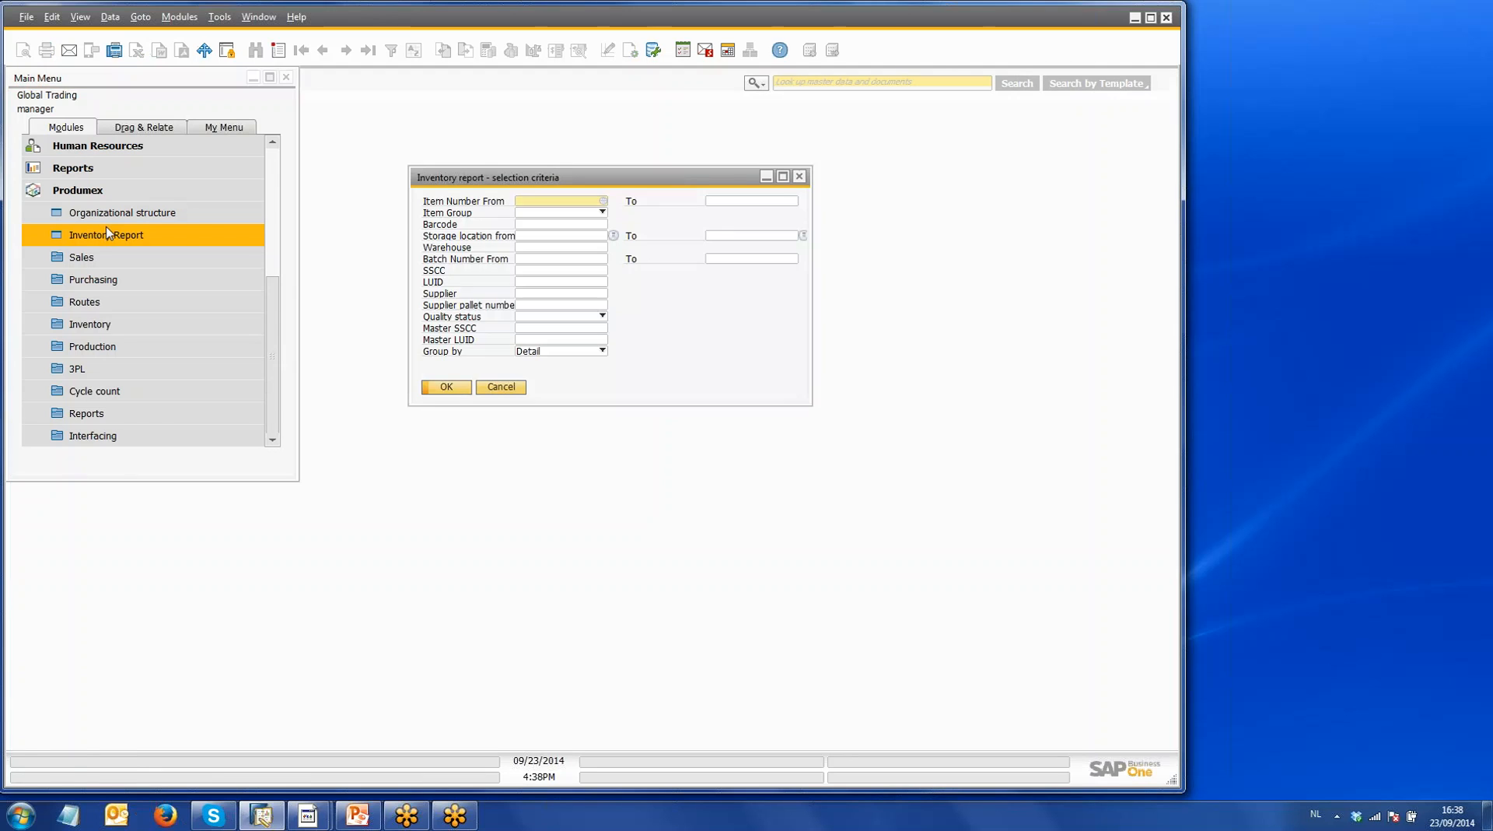
left_click(604, 202)
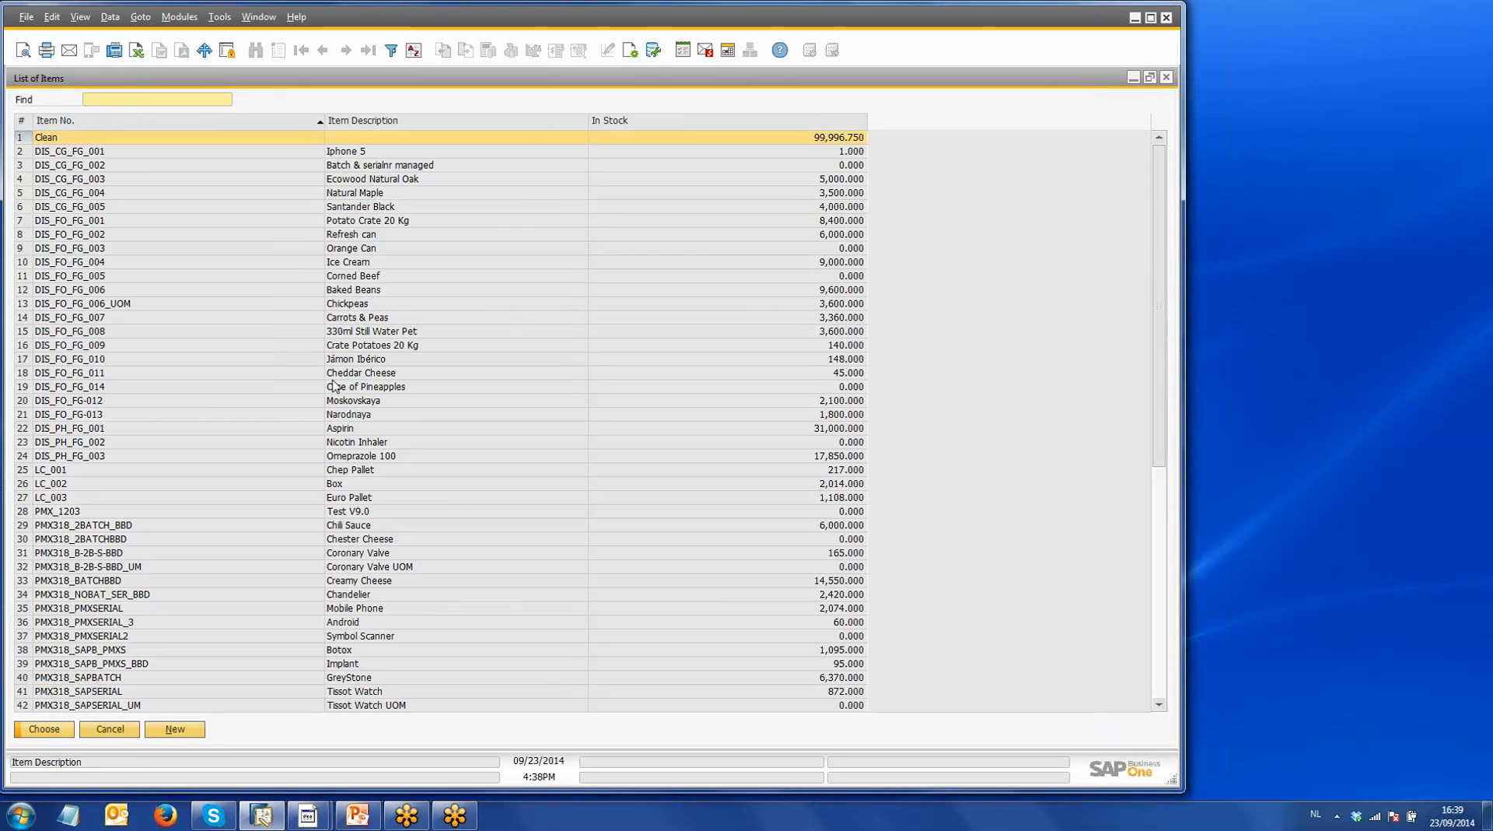
left_click(424, 347)
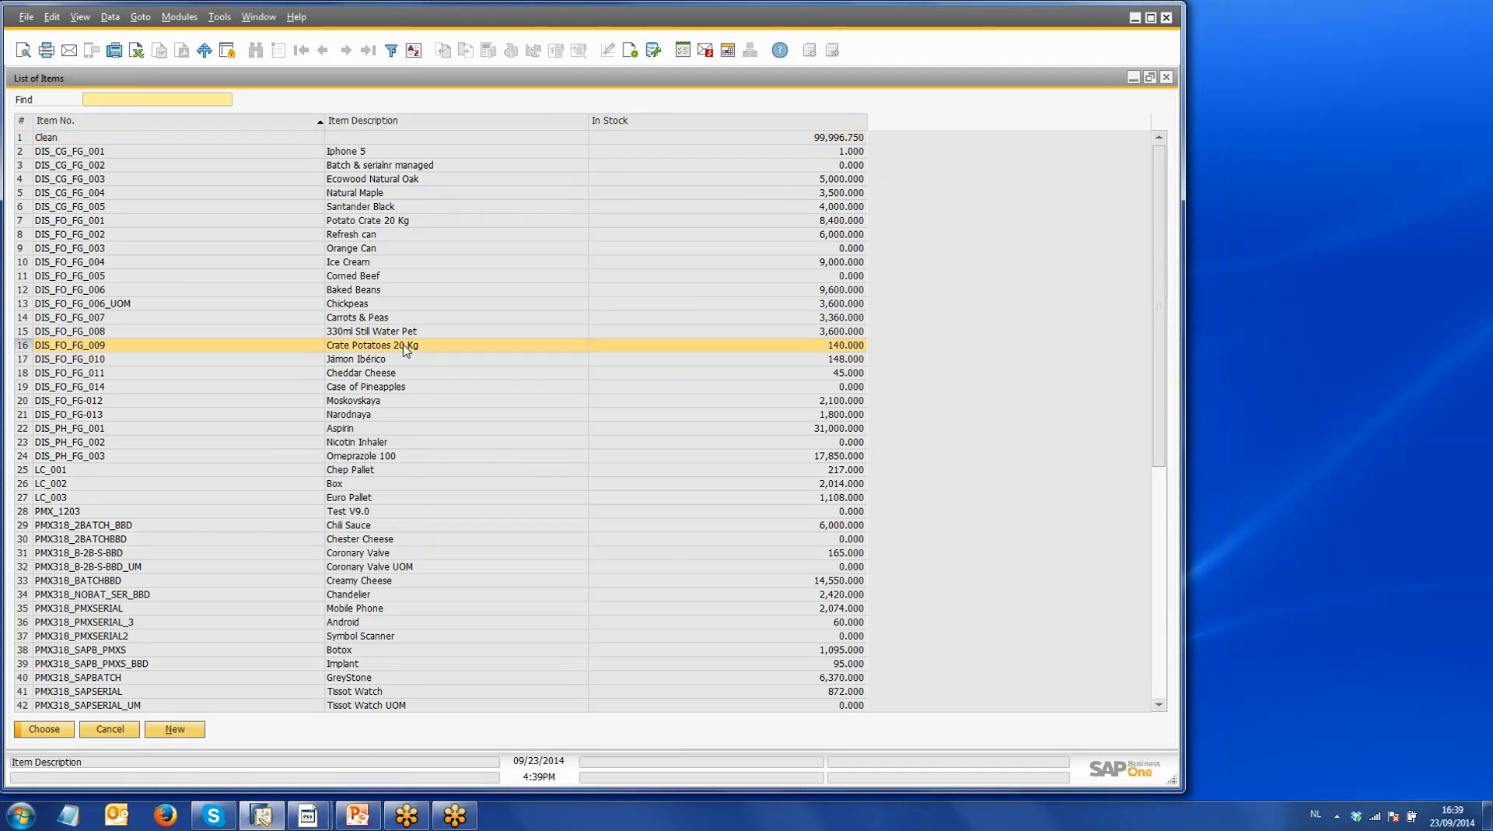
left_click(44, 729)
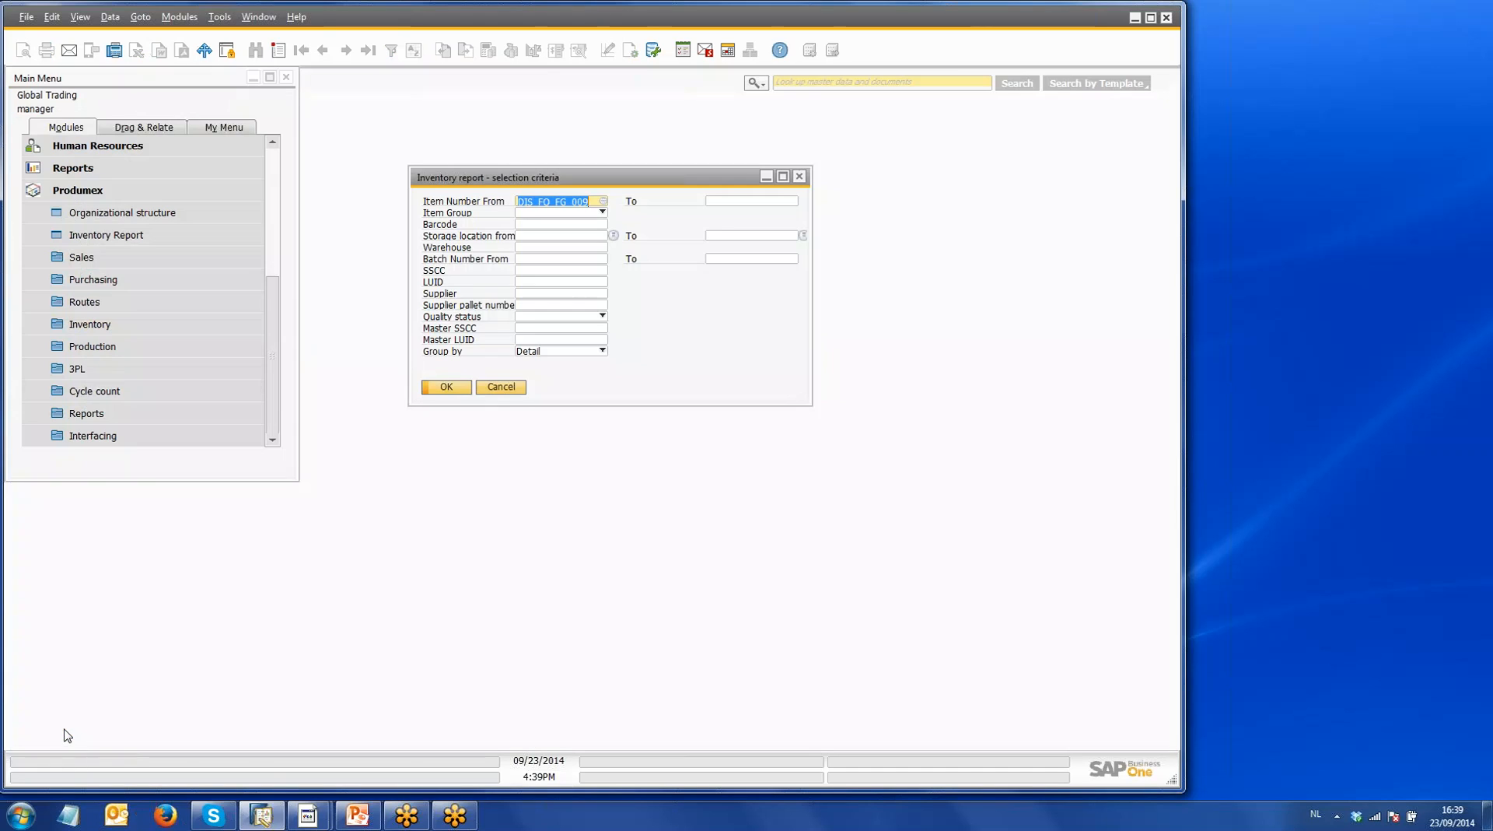
left_click(447, 386)
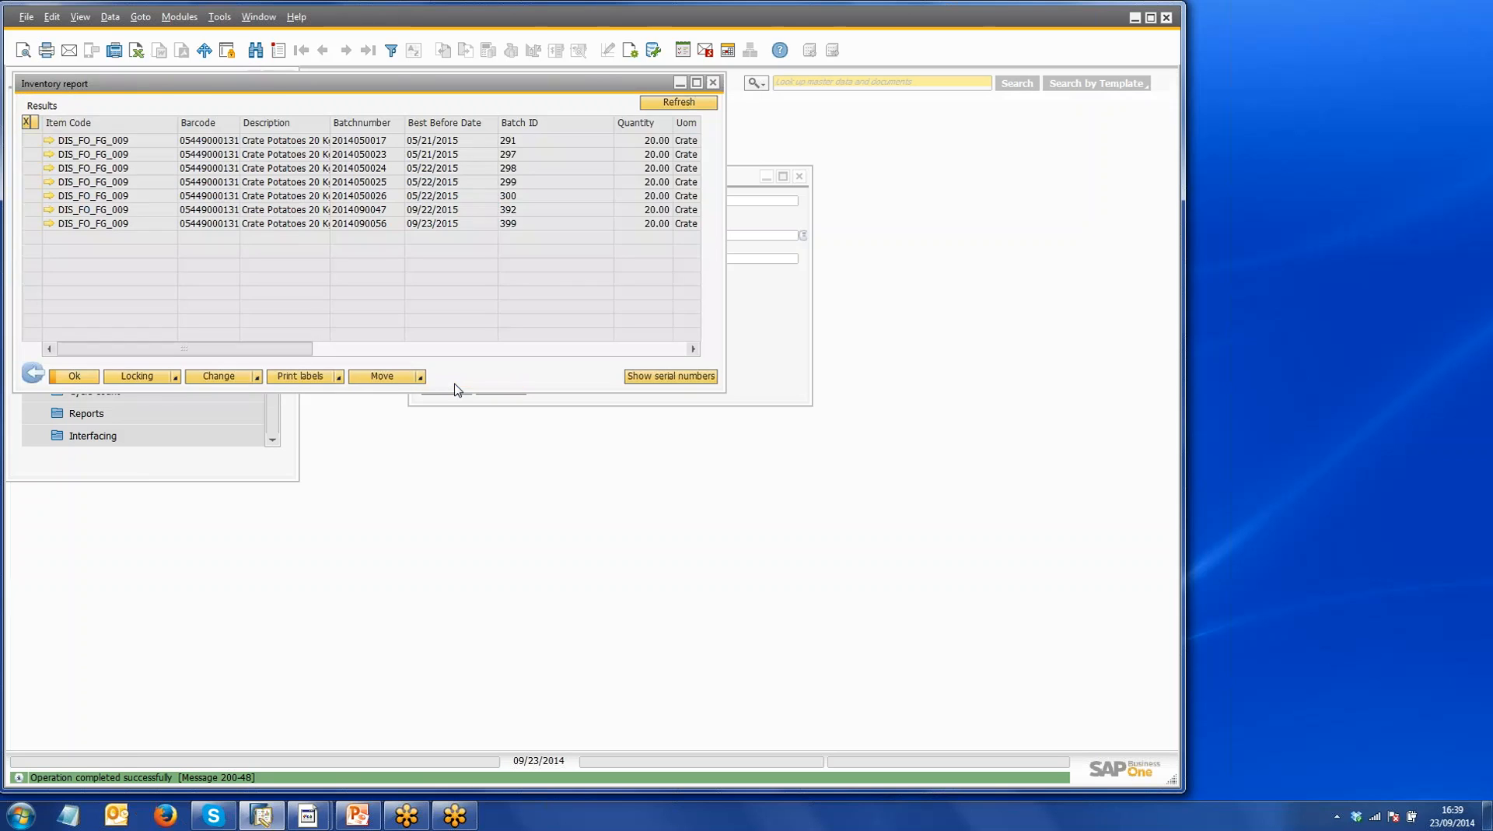
left_click(697, 83)
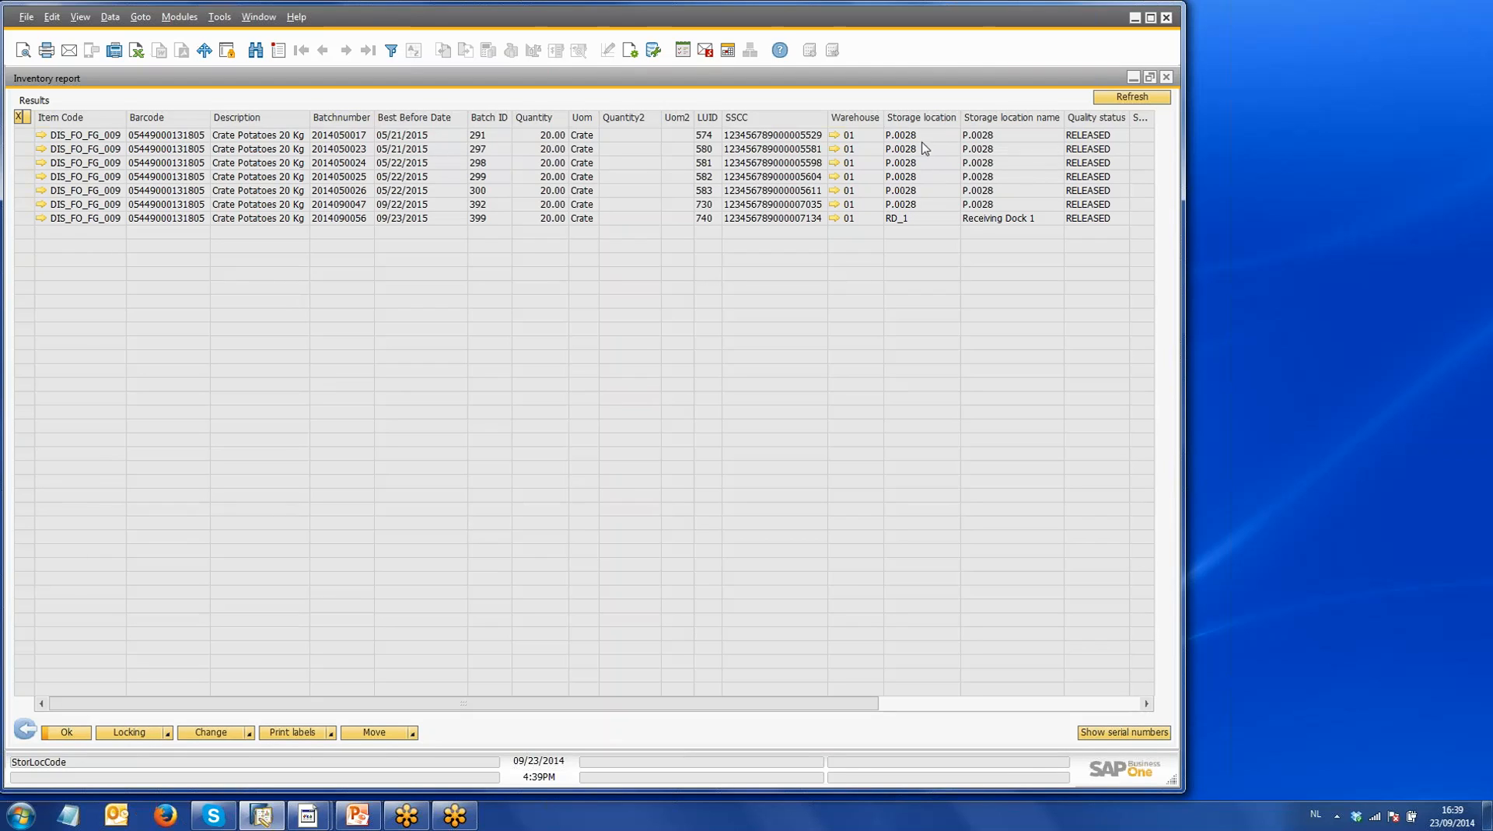
left_click(25, 219)
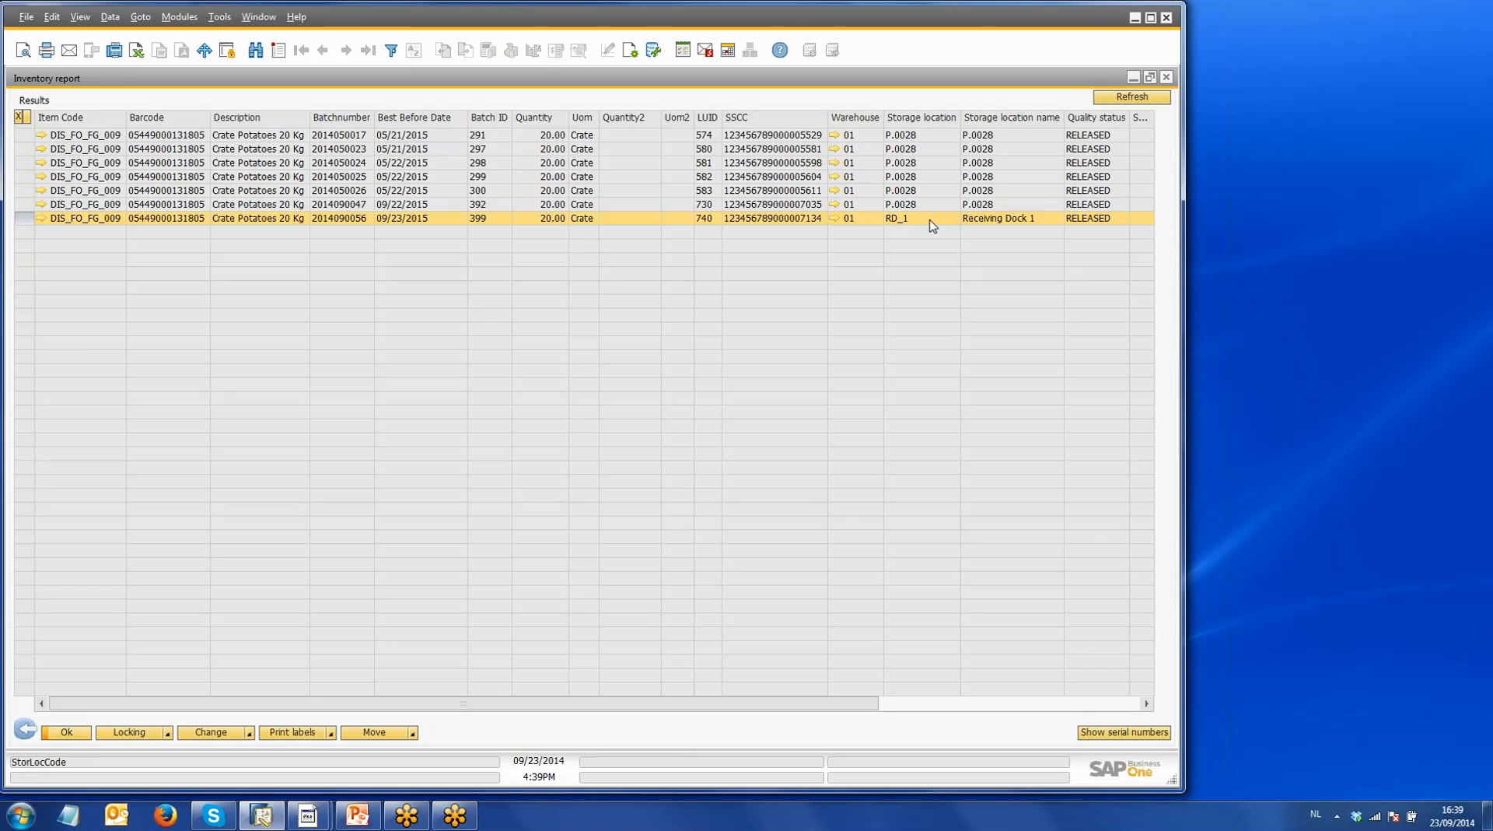
left_click(1150, 78)
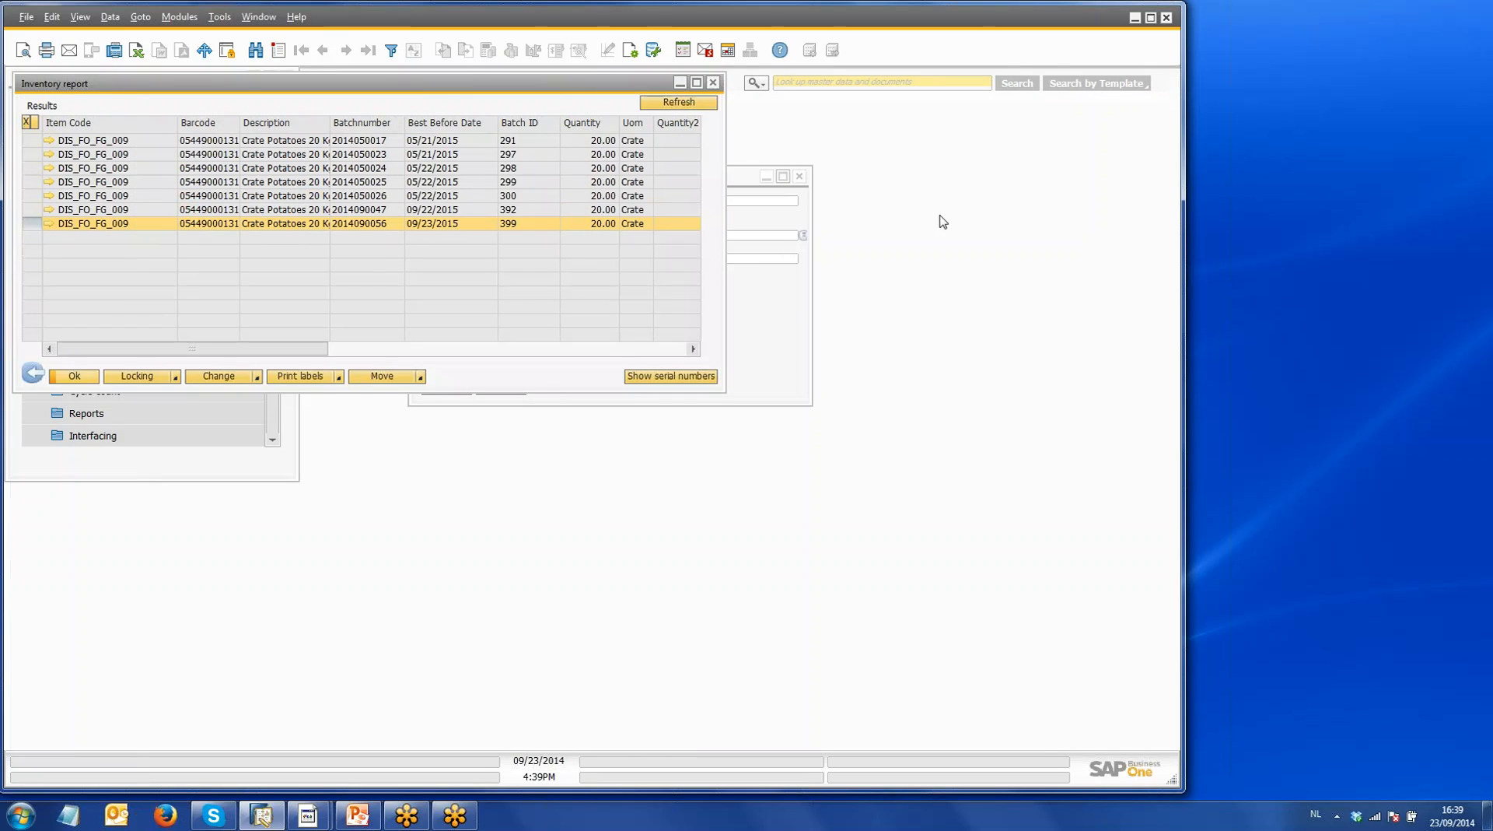
left_click_drag(751, 184, 824, 192)
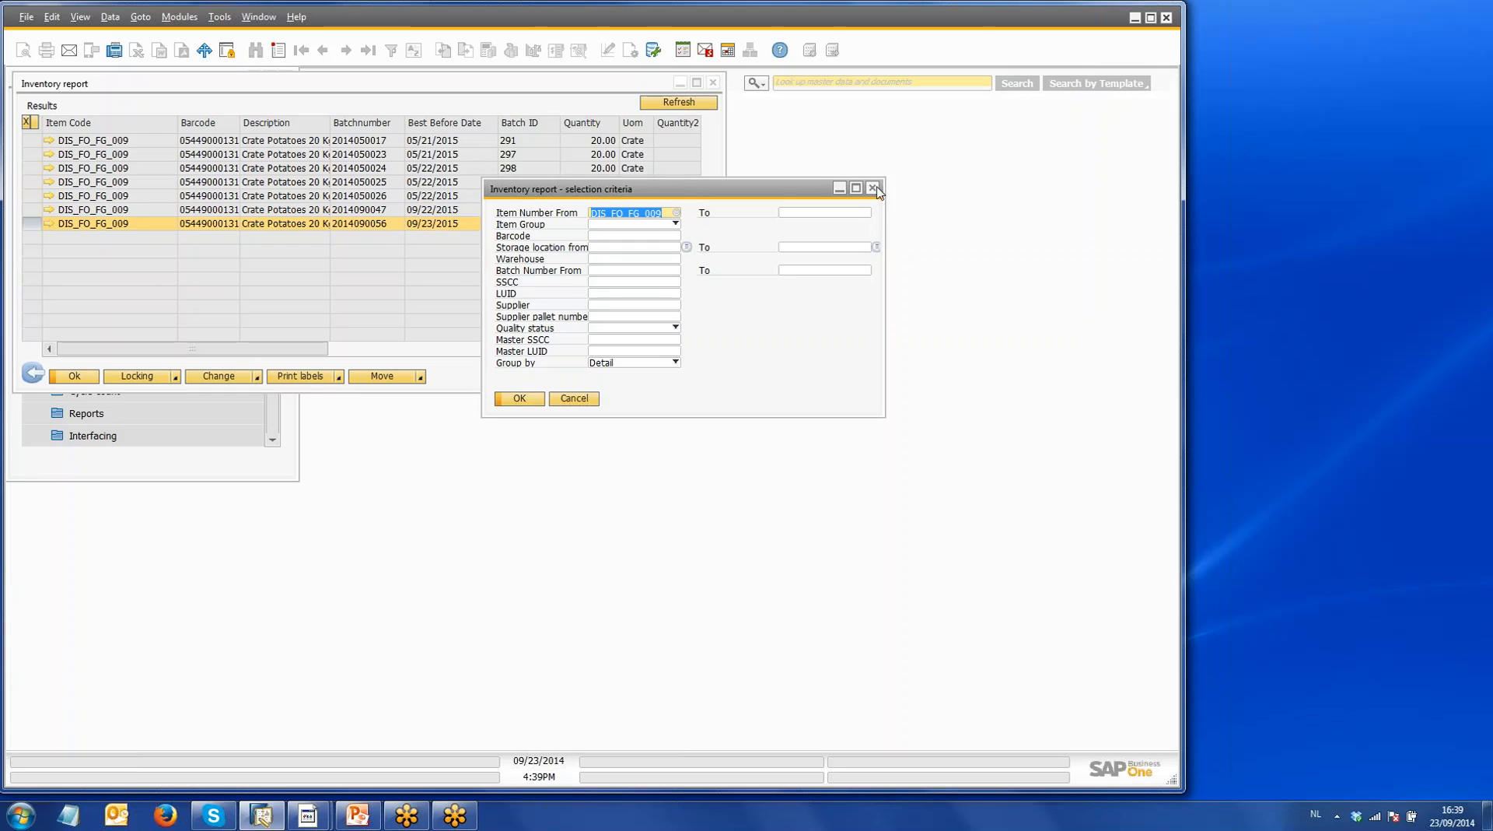
left_click(872, 187)
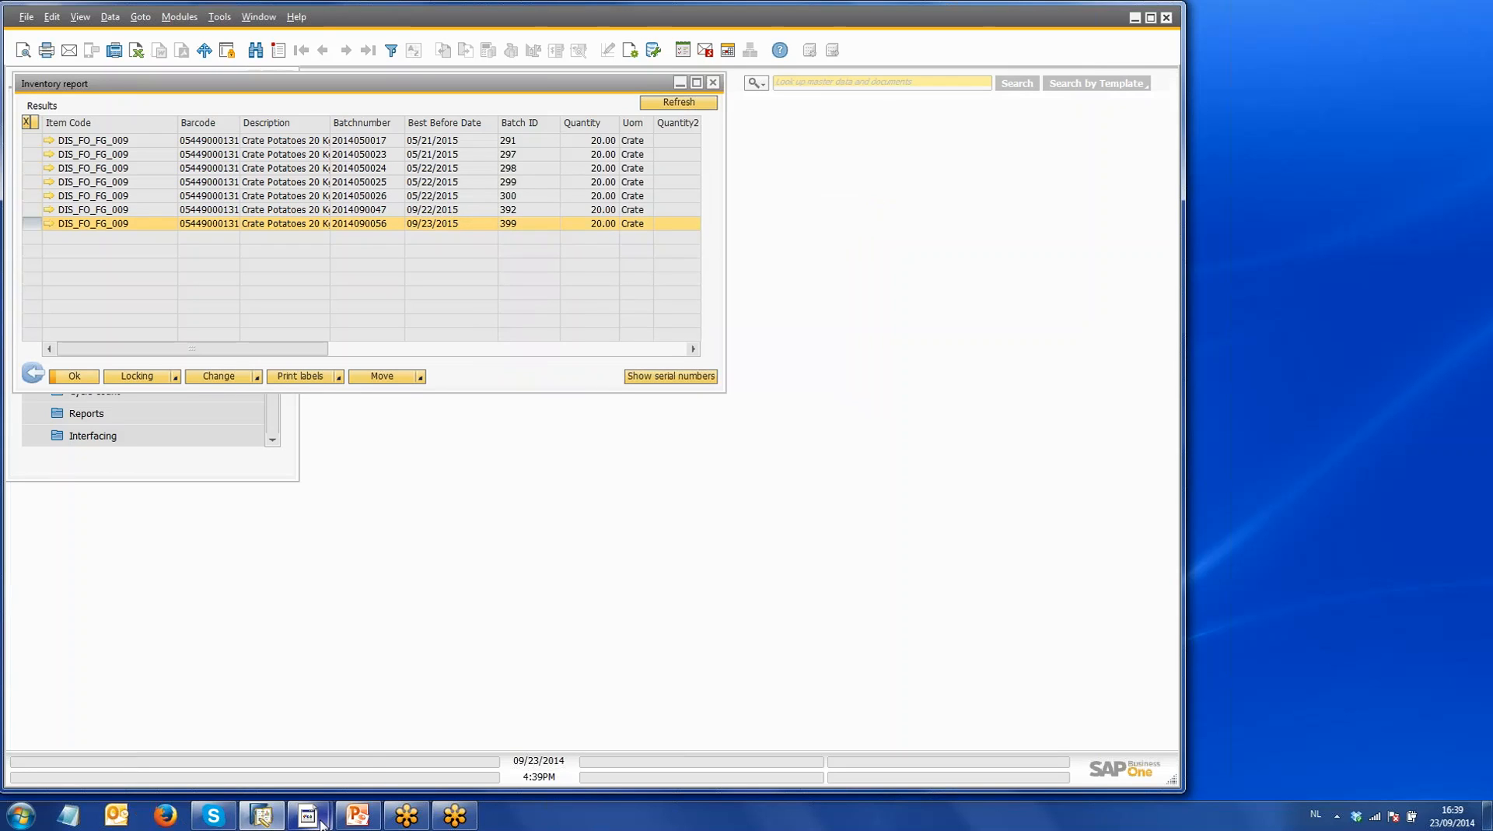
Step: Switch to the Produmex terminal, leave reception, and start a purchase put-away from location RD_1, Receiving Dock 1
mouse_move(308, 815)
left_click(199, 761)
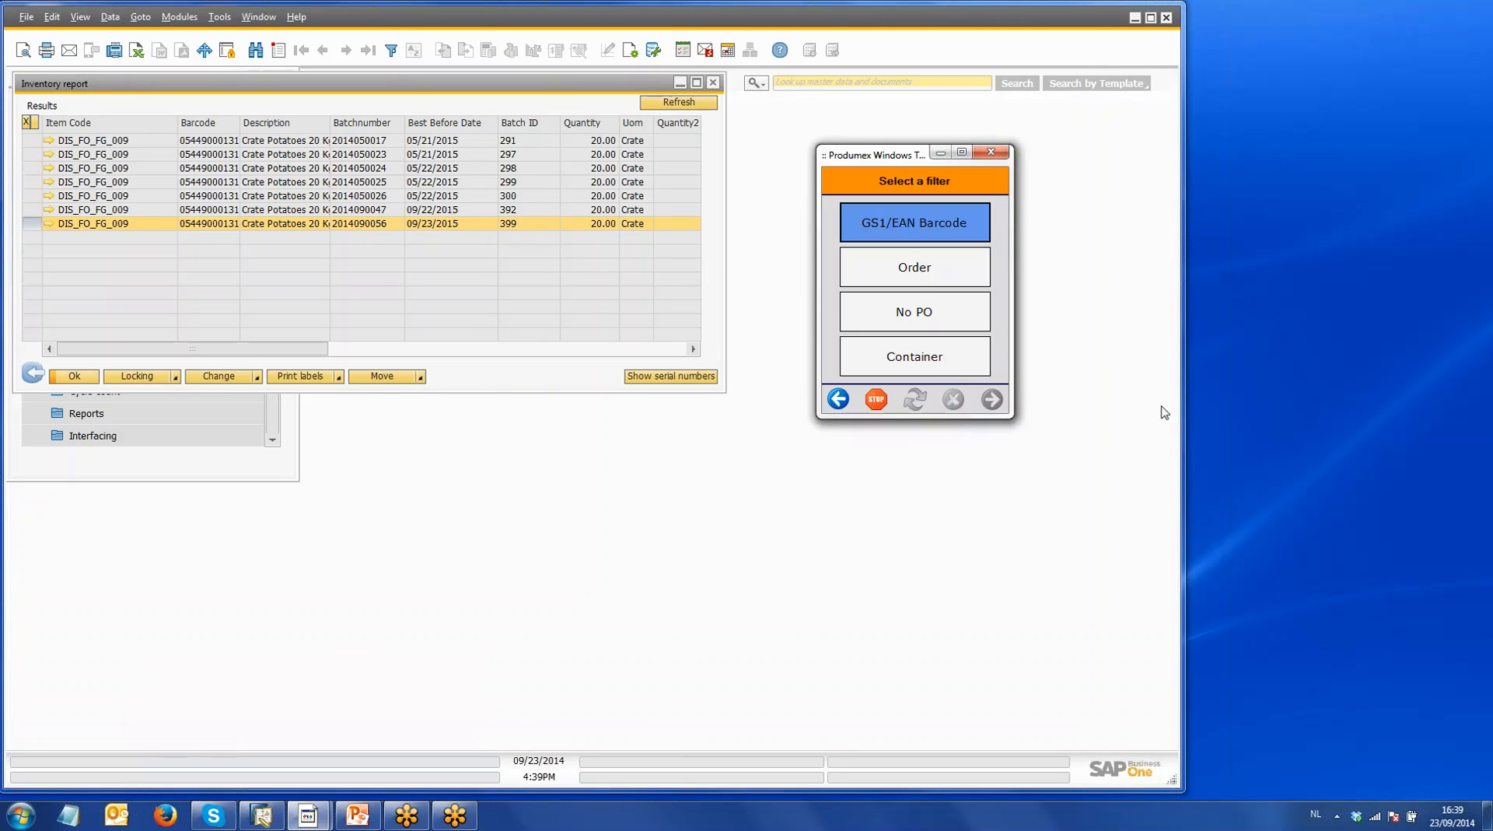
left_click(830, 407)
left_click(830, 406)
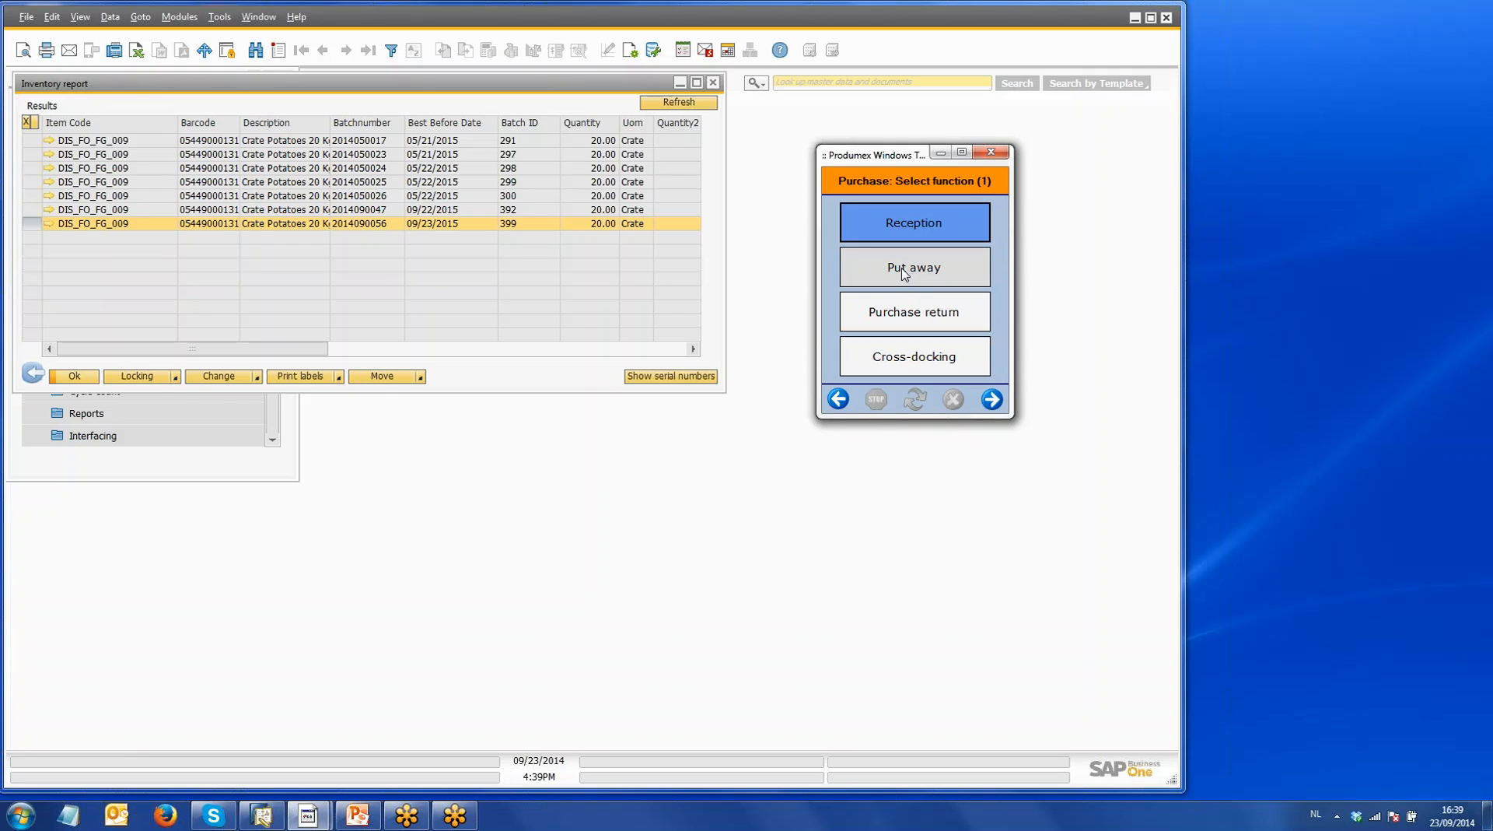
left_click(841, 398)
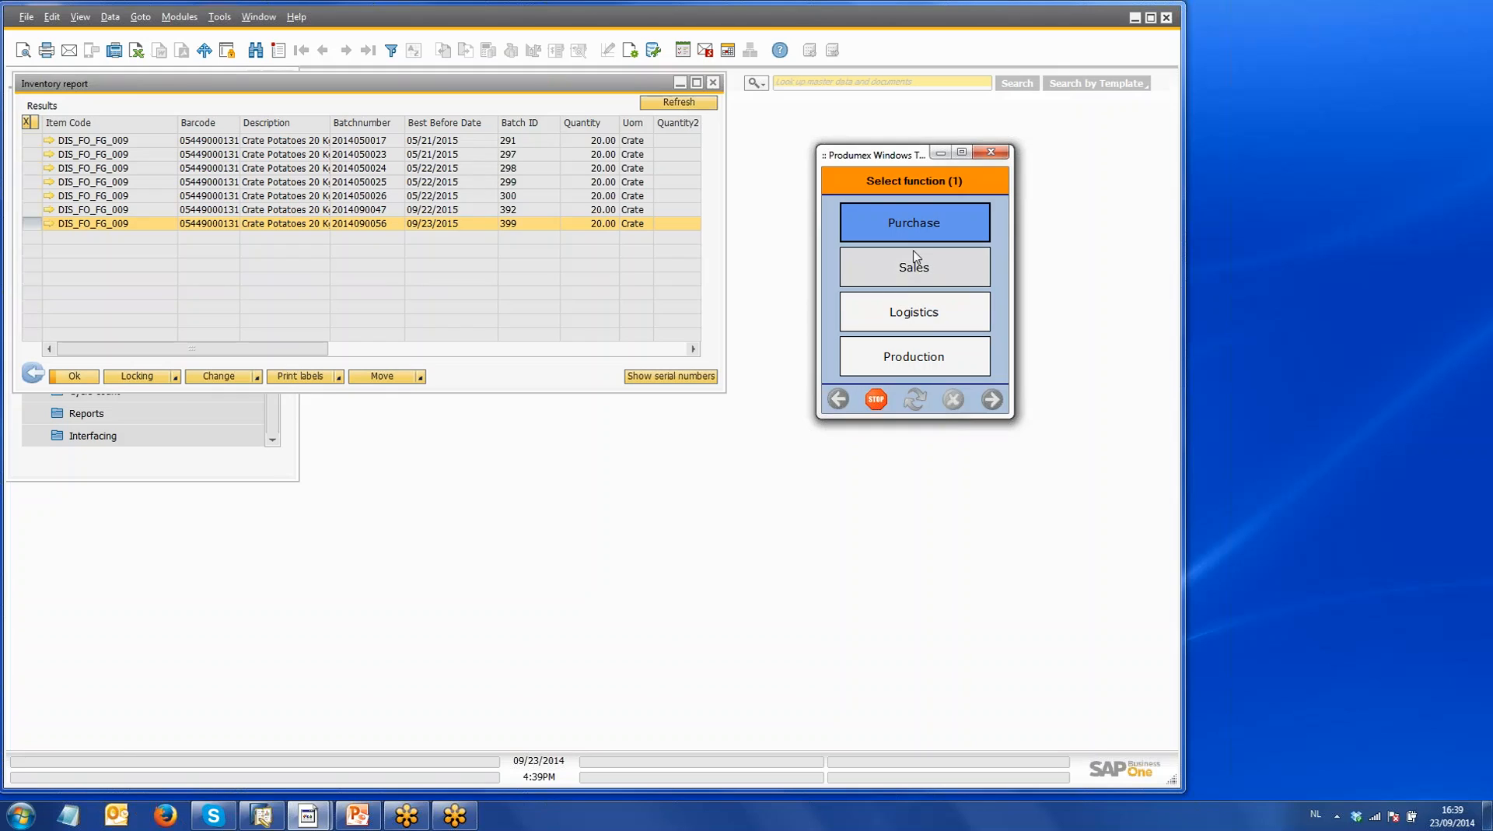
left_click(915, 225)
left_click(922, 274)
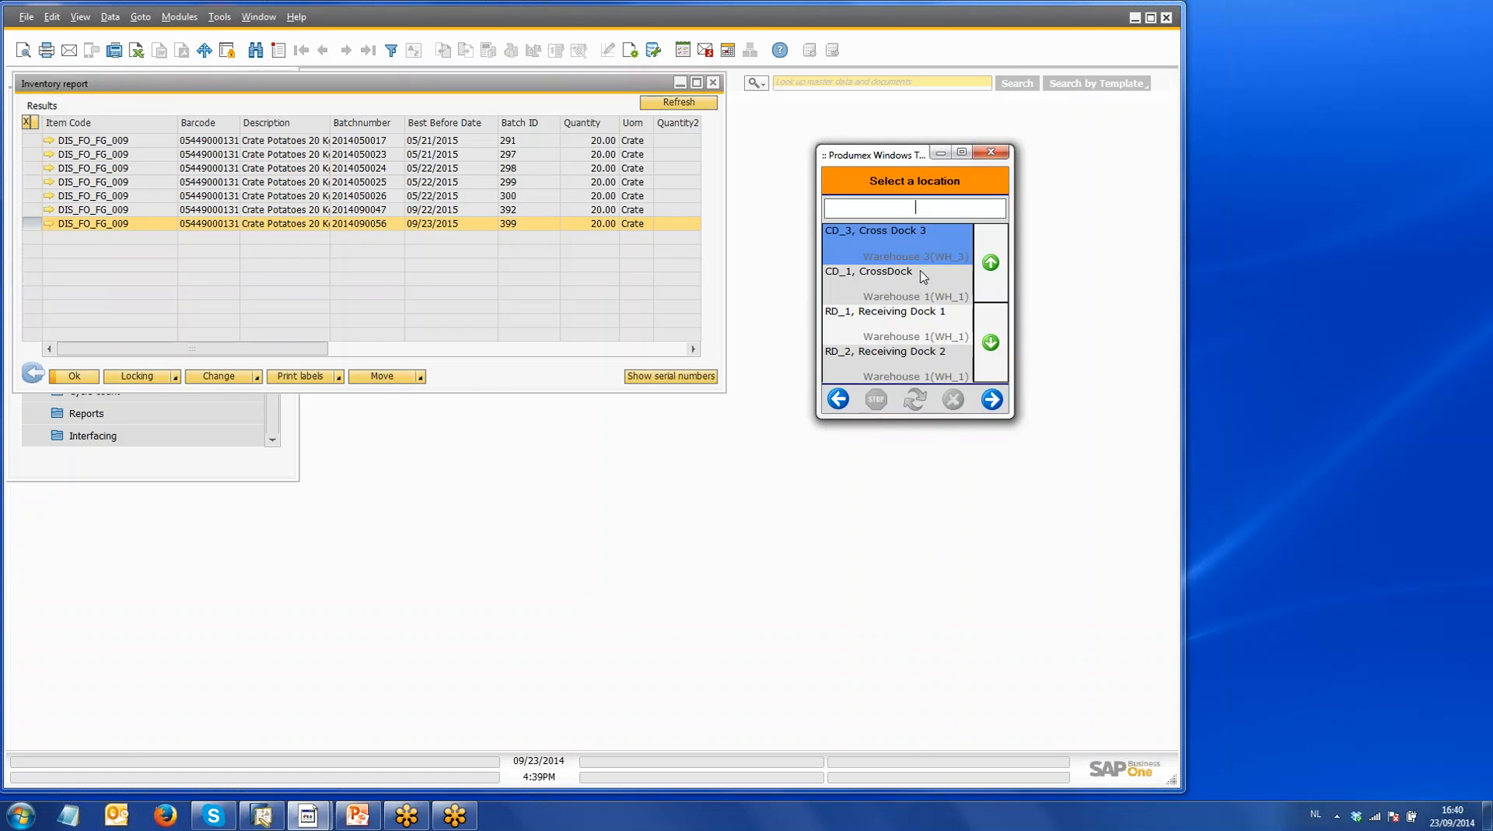
left_click(933, 334)
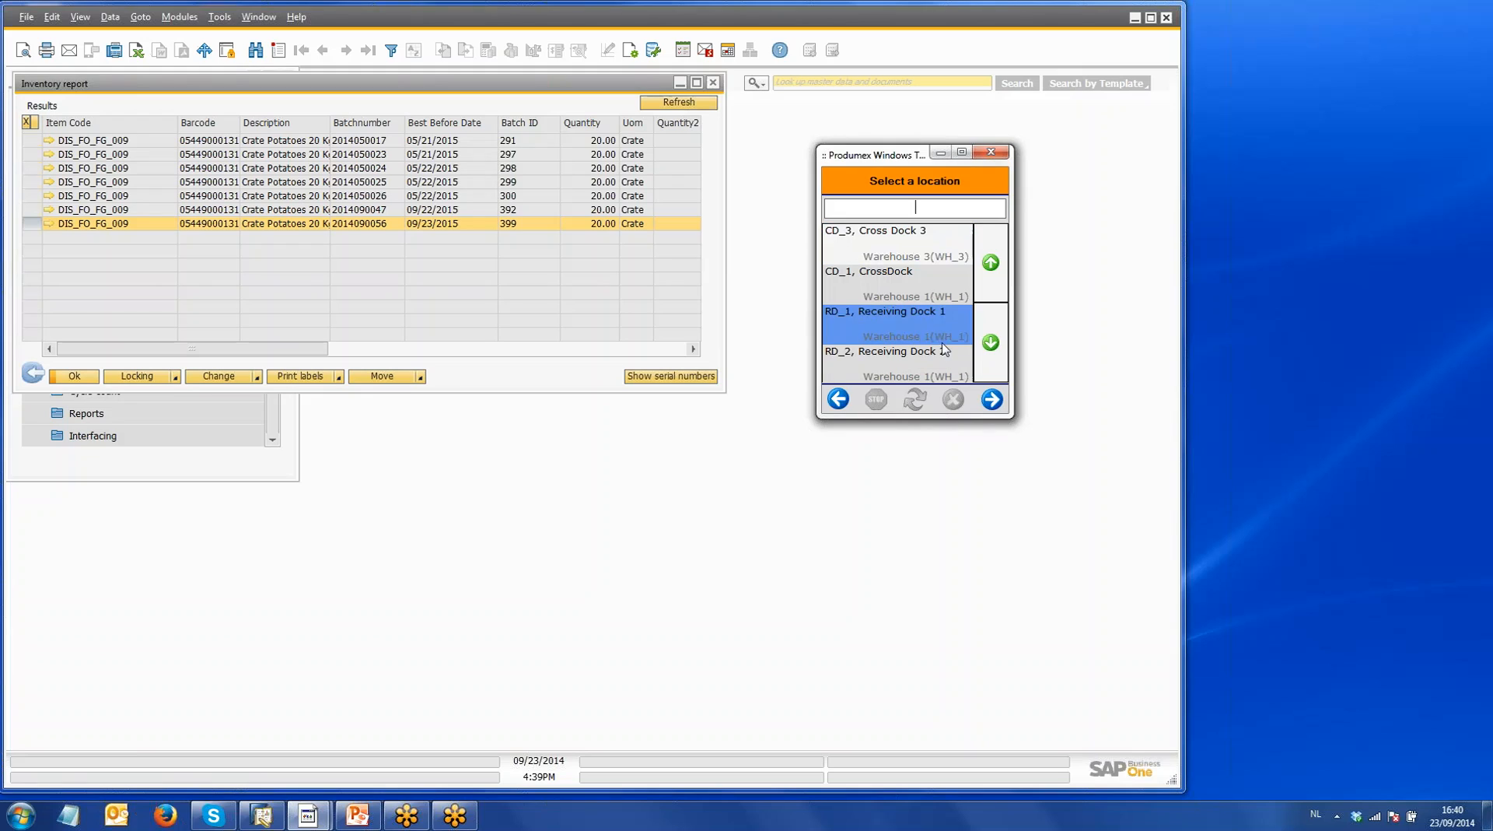
left_click(992, 401)
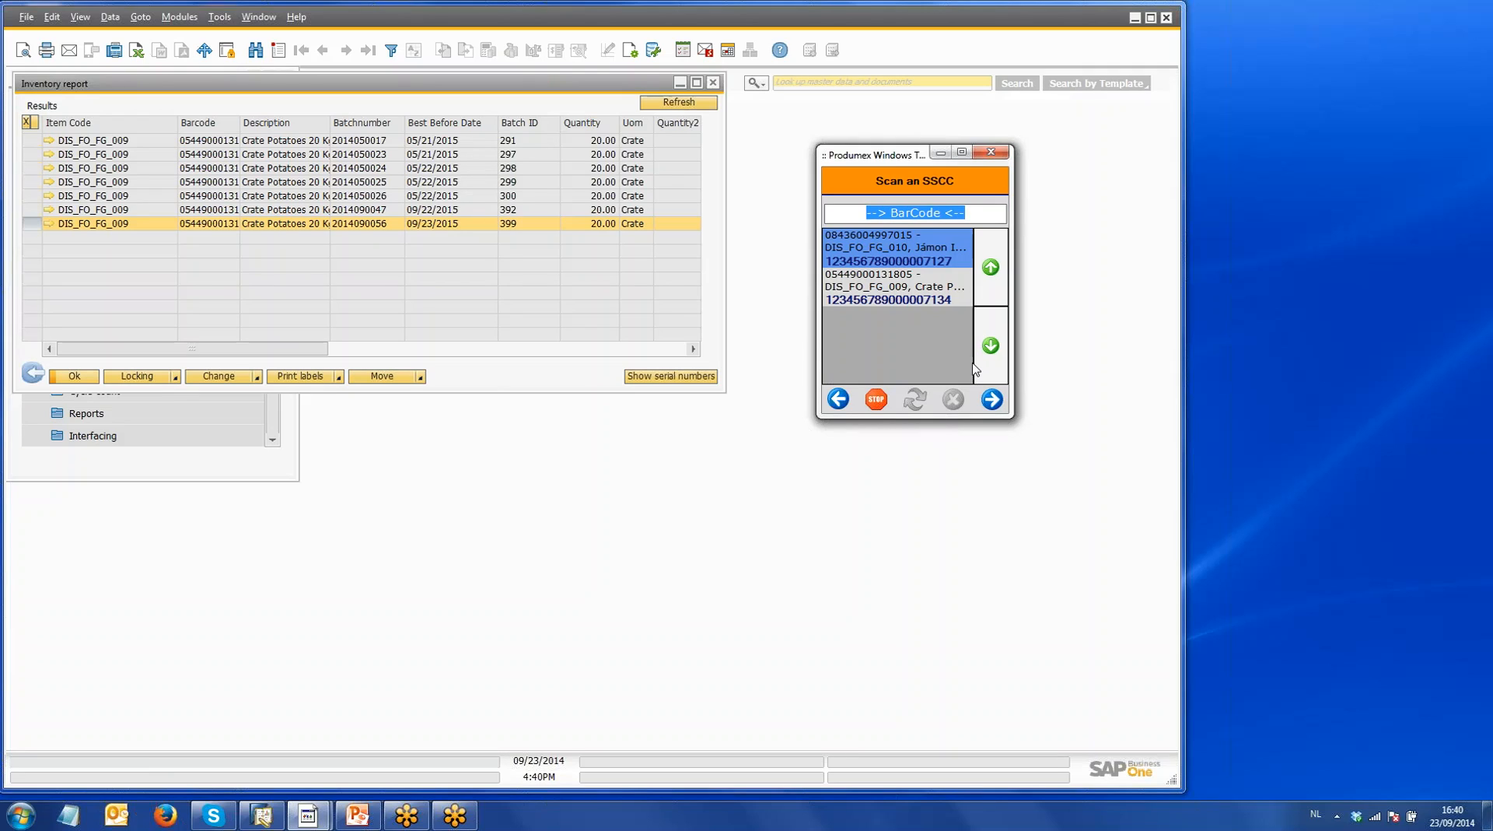
type("001")
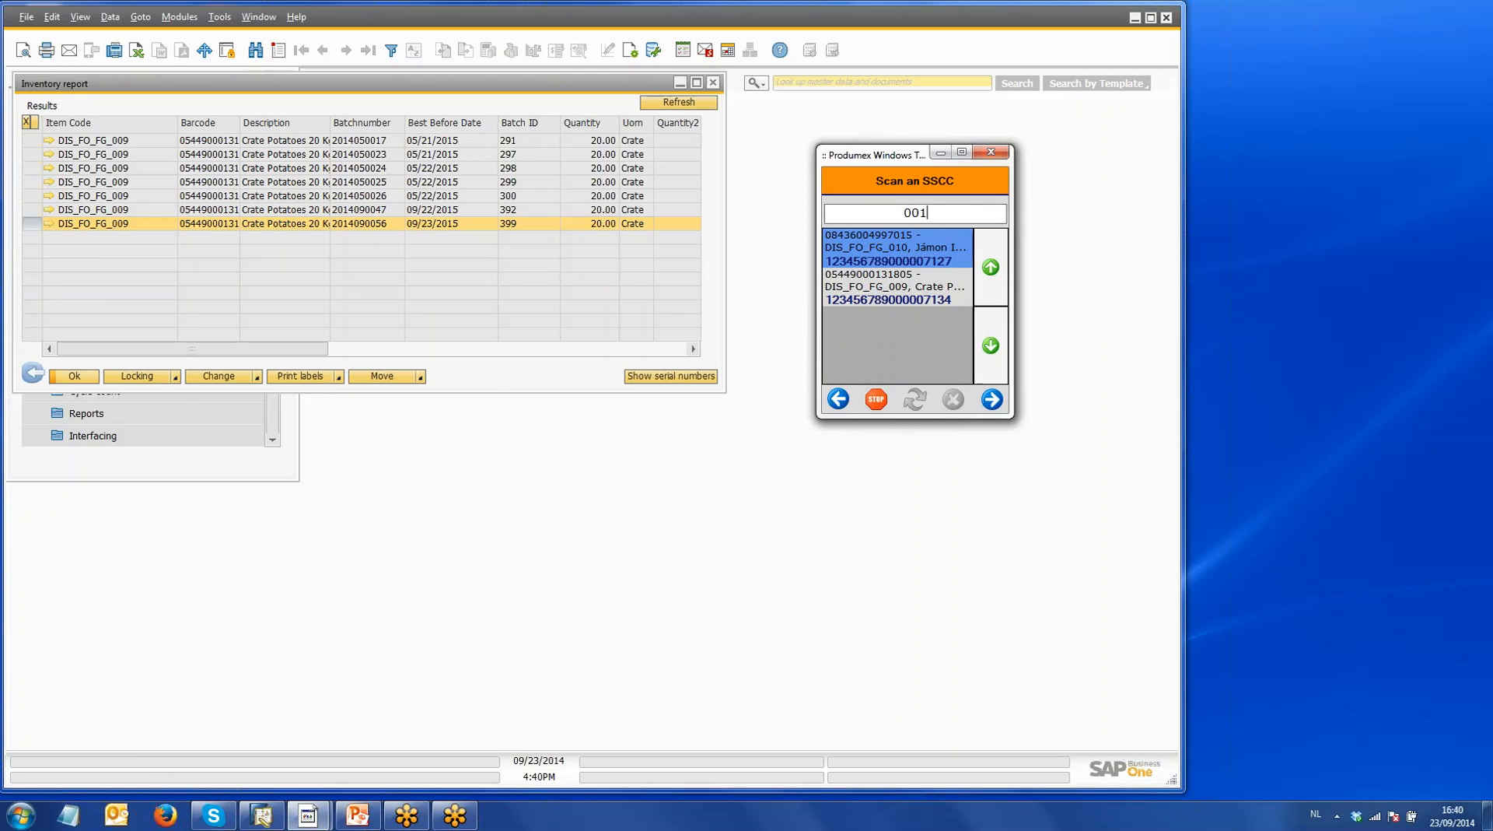
type("2345678900000712")
key("Return")
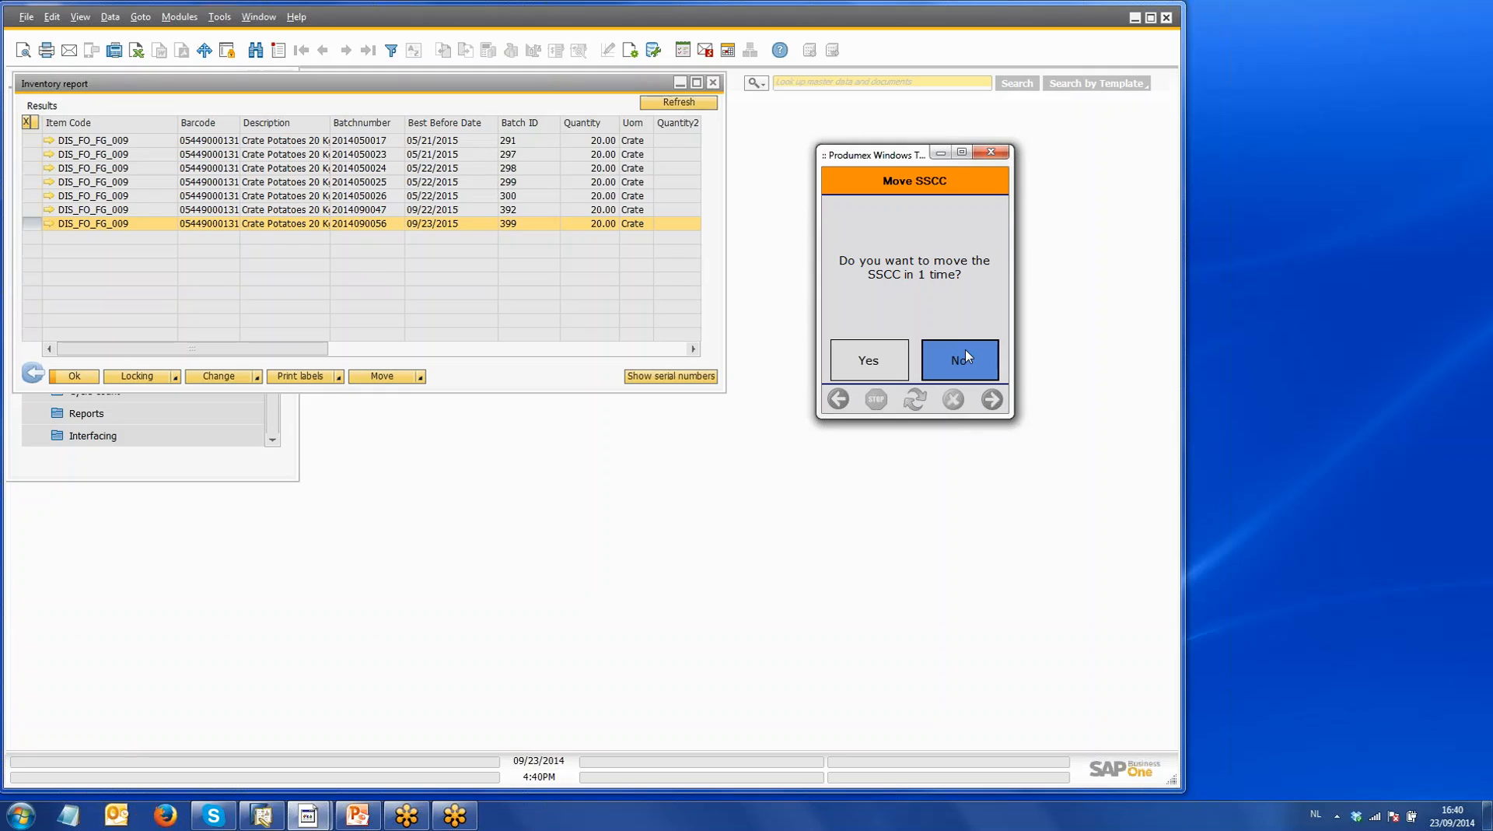
left_click(883, 367)
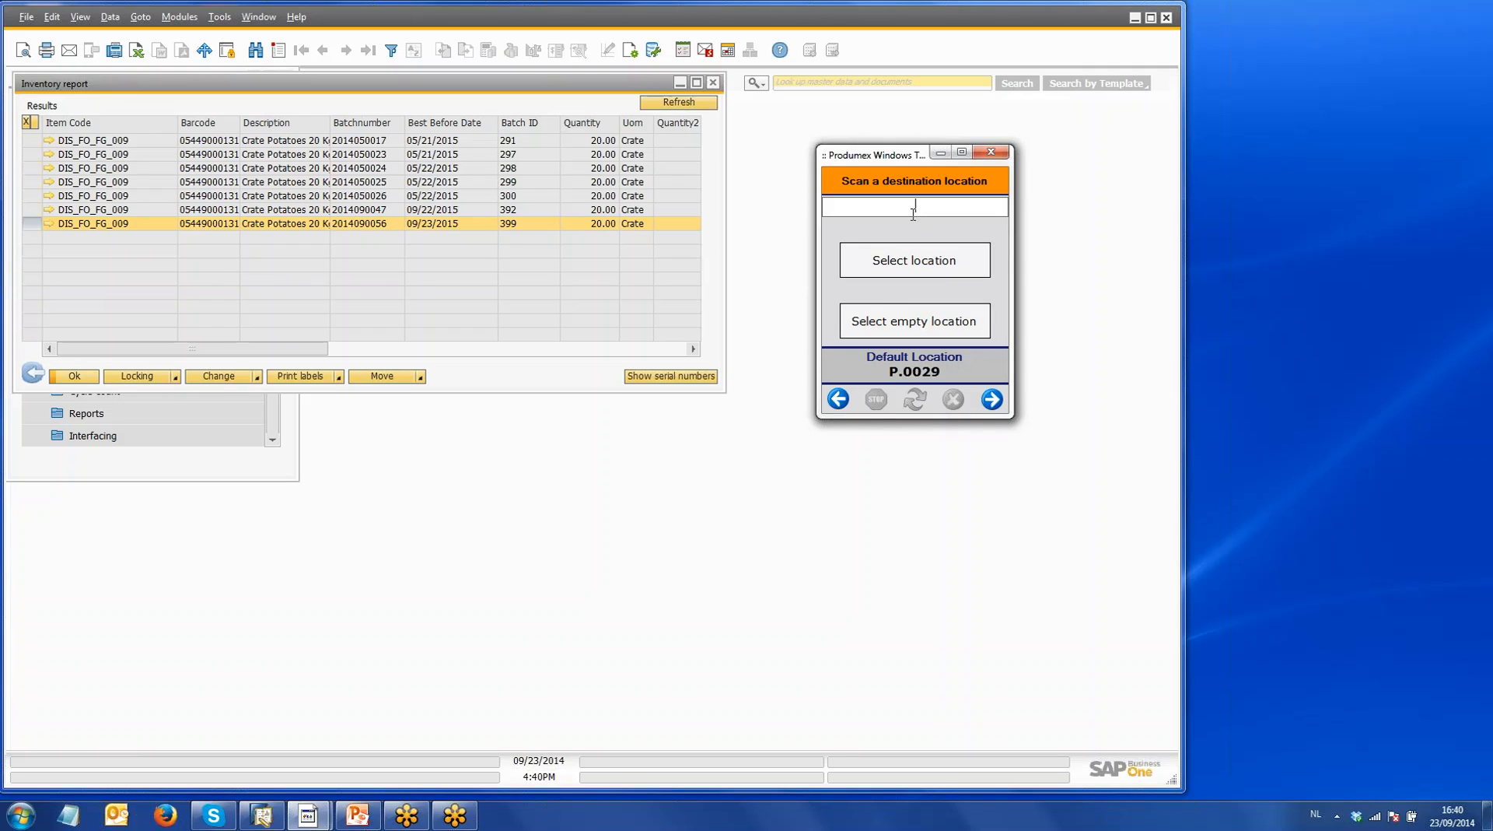
type("P.0029")
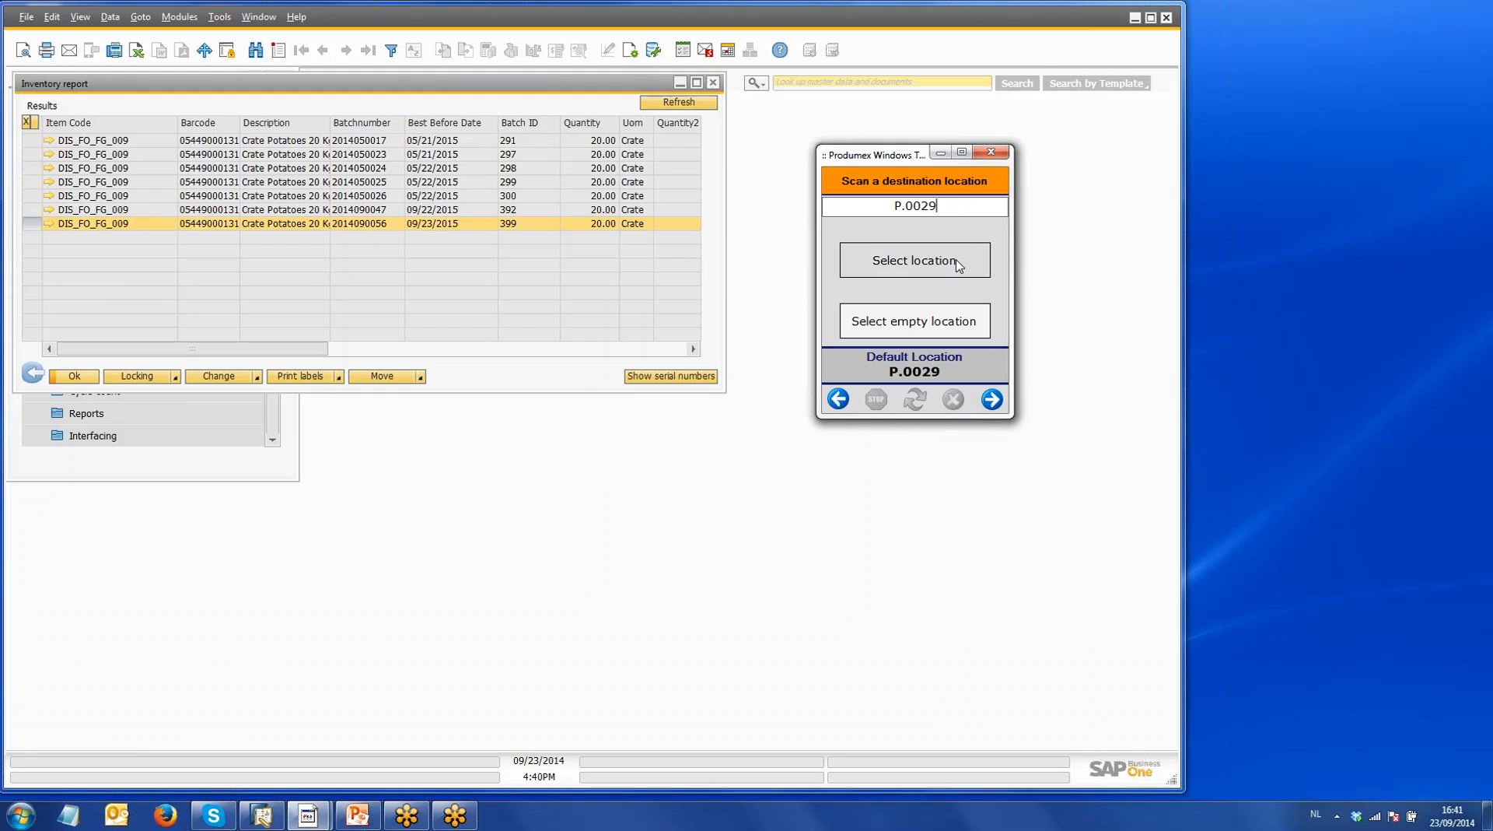
left_click(992, 399)
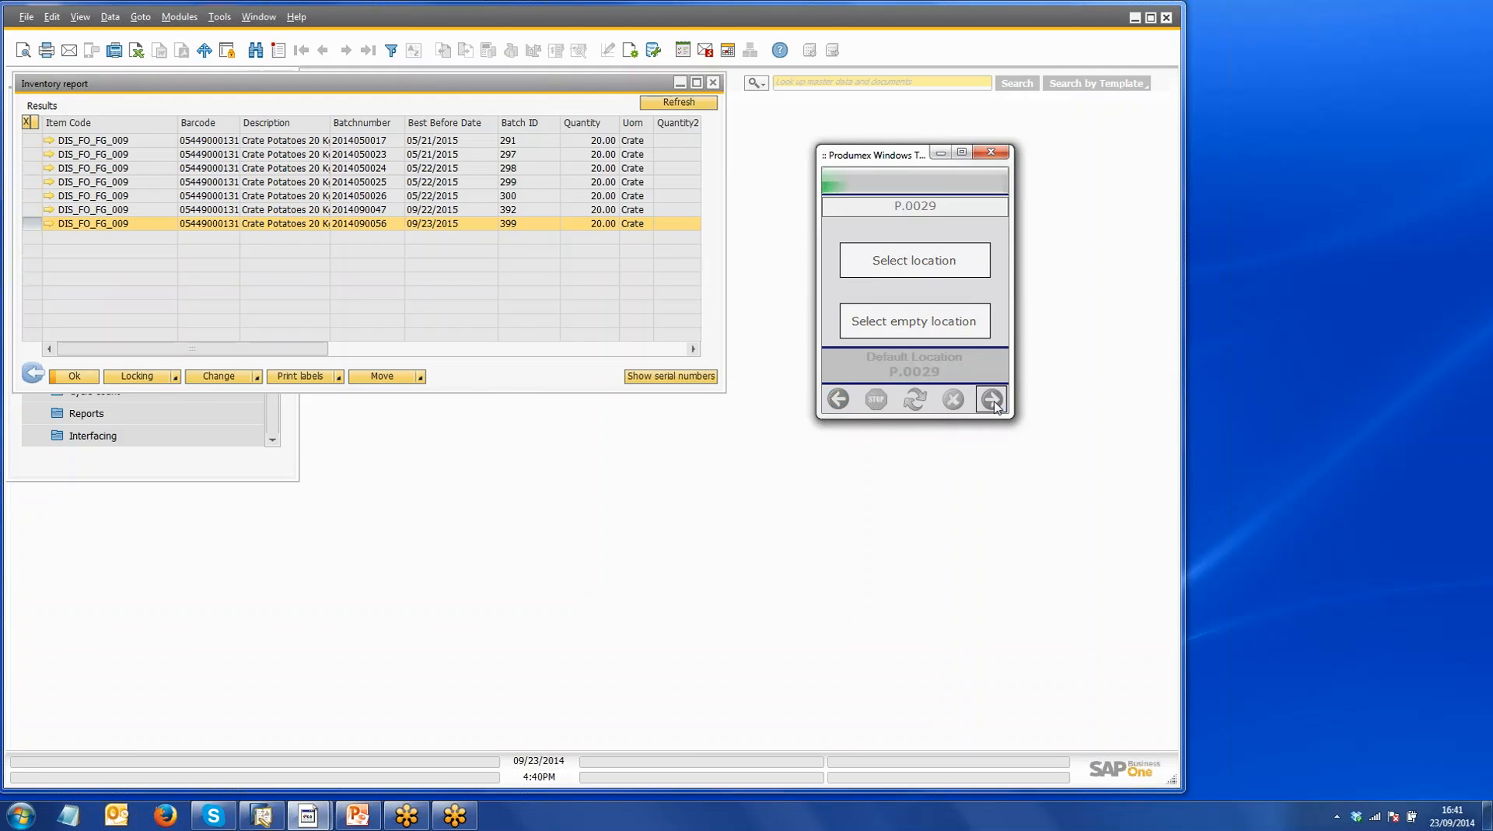
left_click(986, 364)
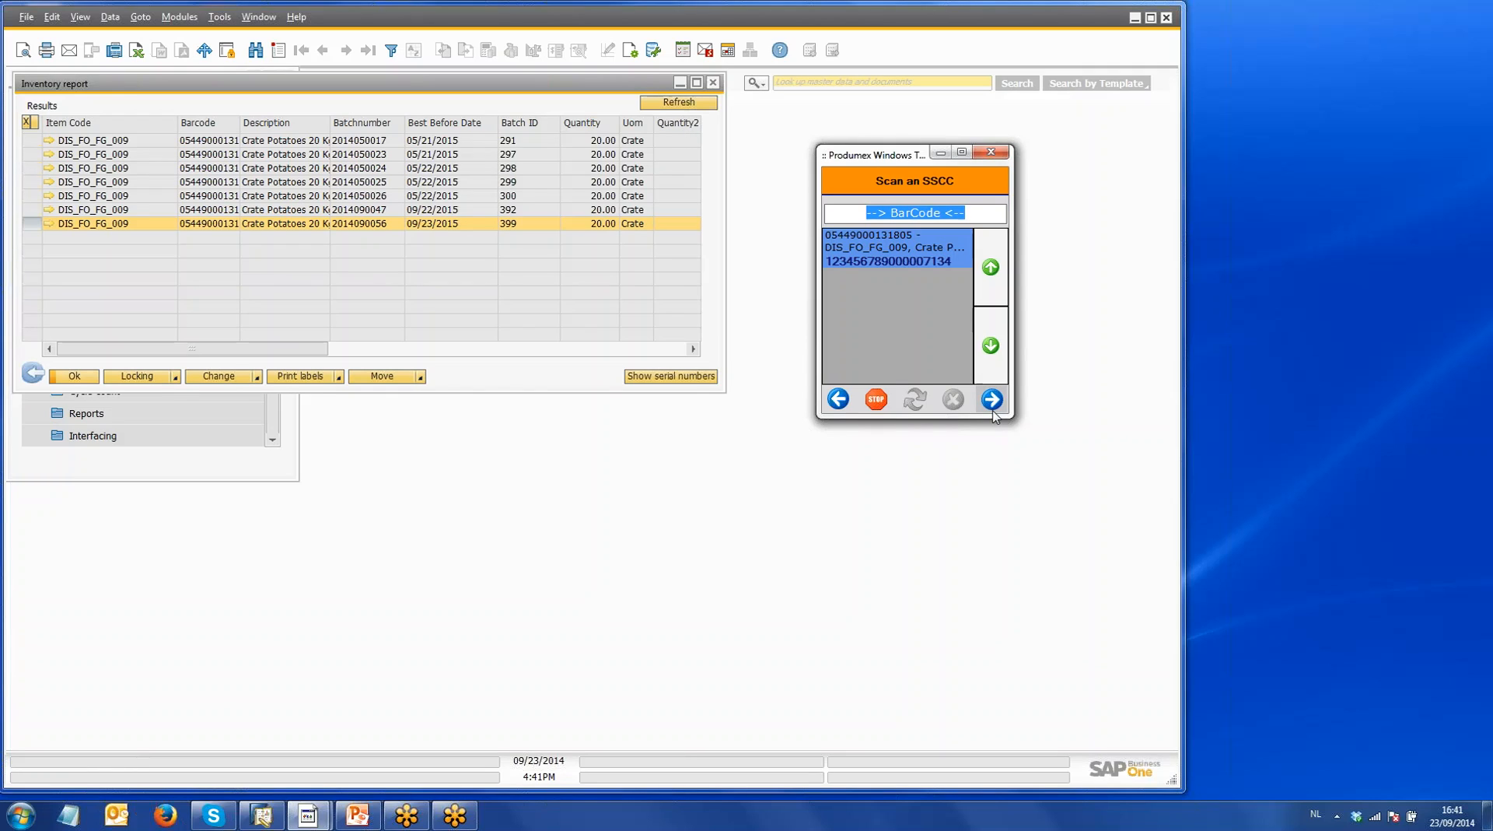
type("00123")
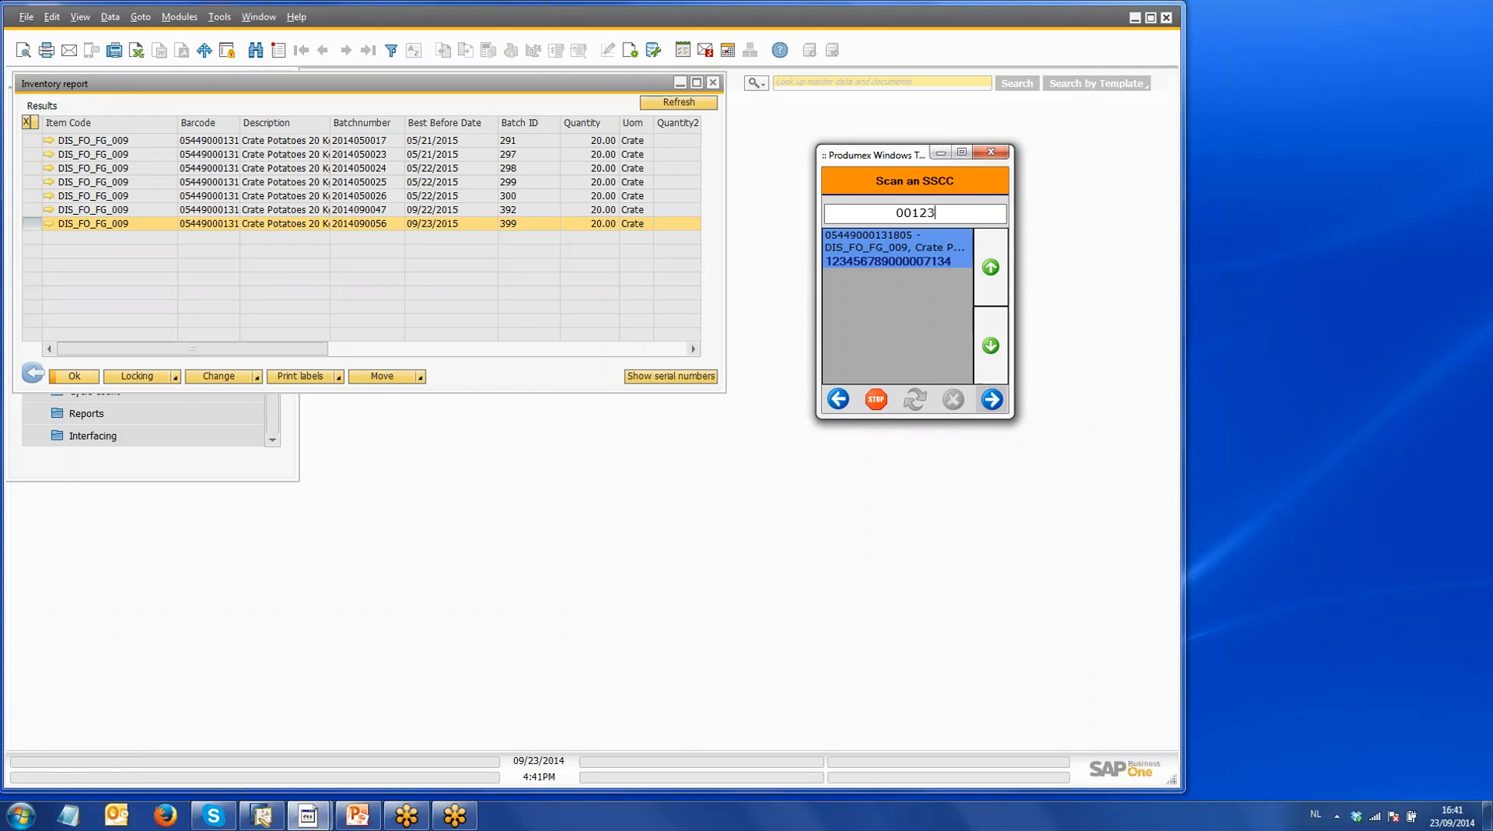
type("456789000007134")
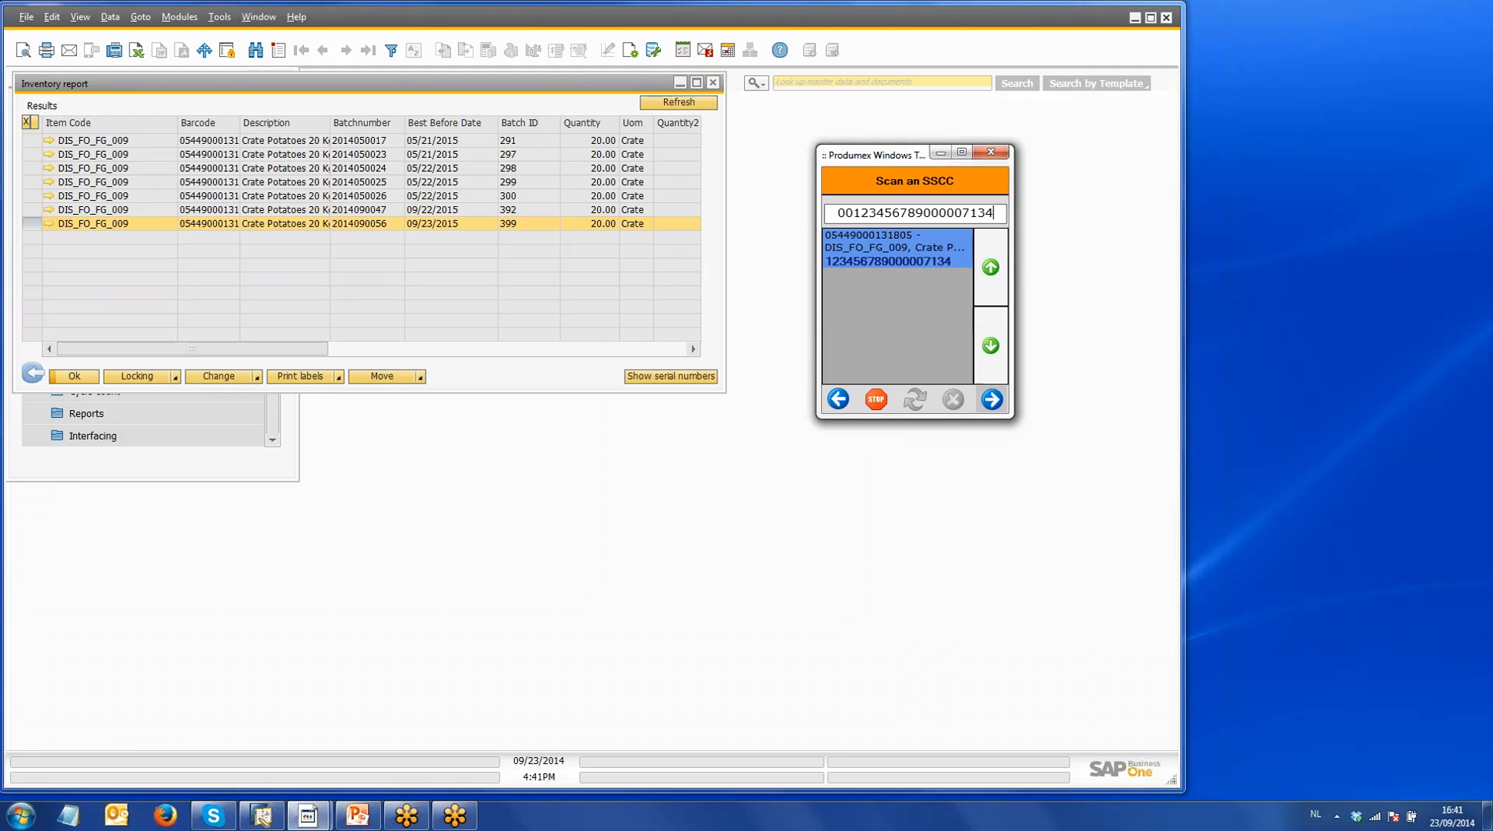
key("Return")
left_click(868, 359)
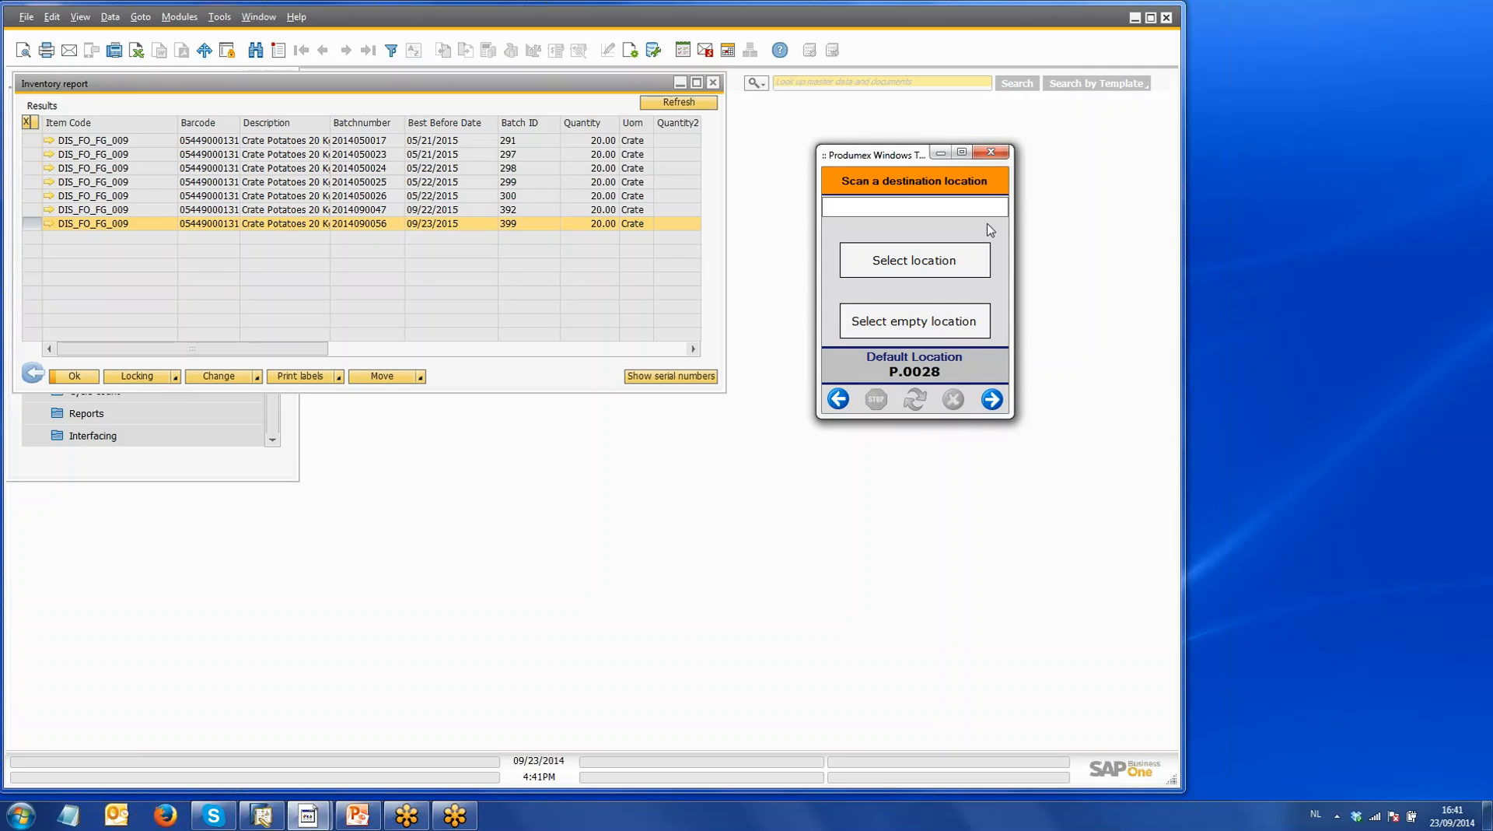
type("P")
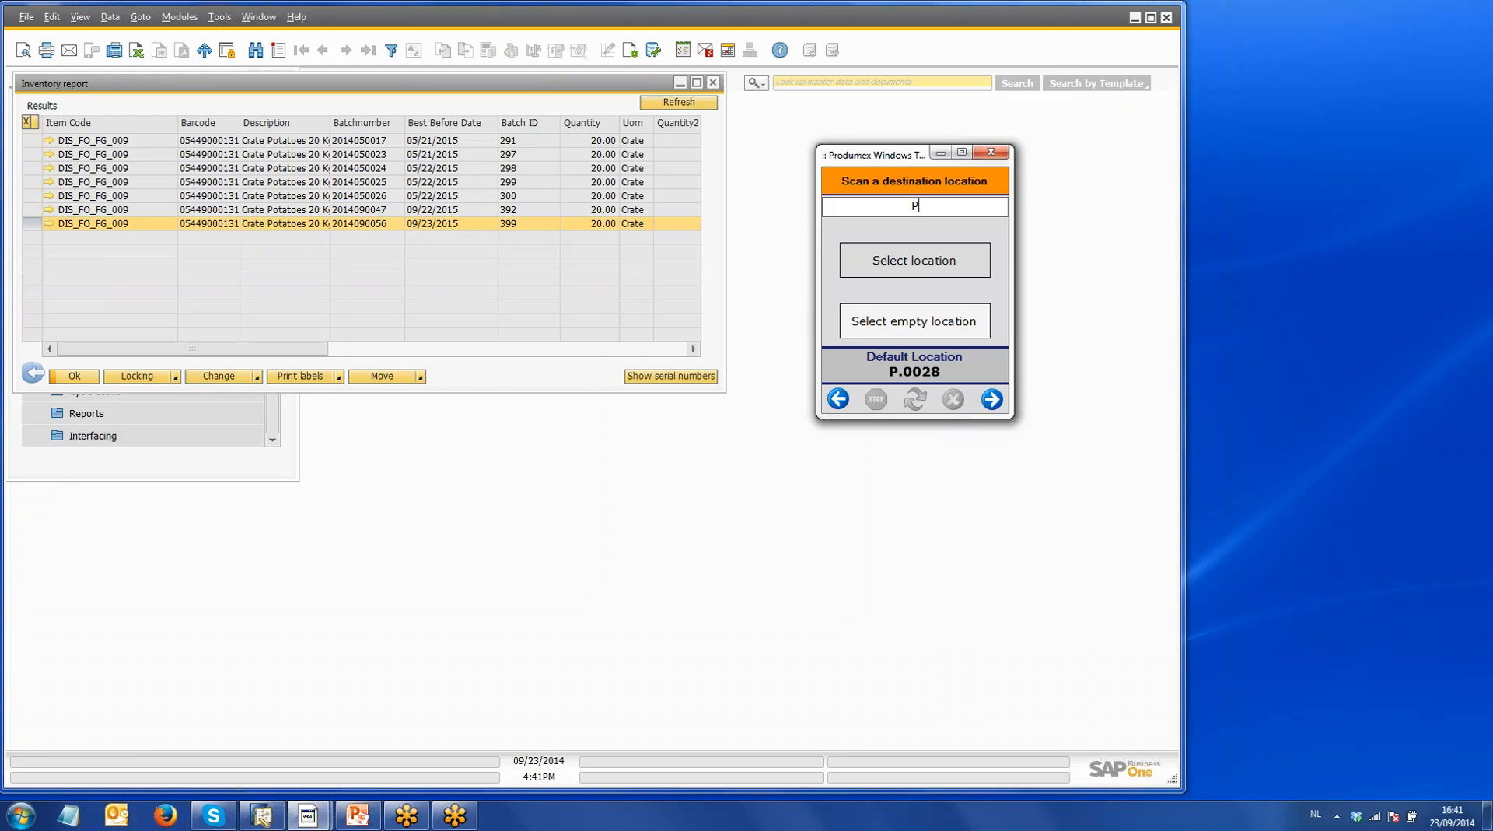
type(".0028")
key("Return")
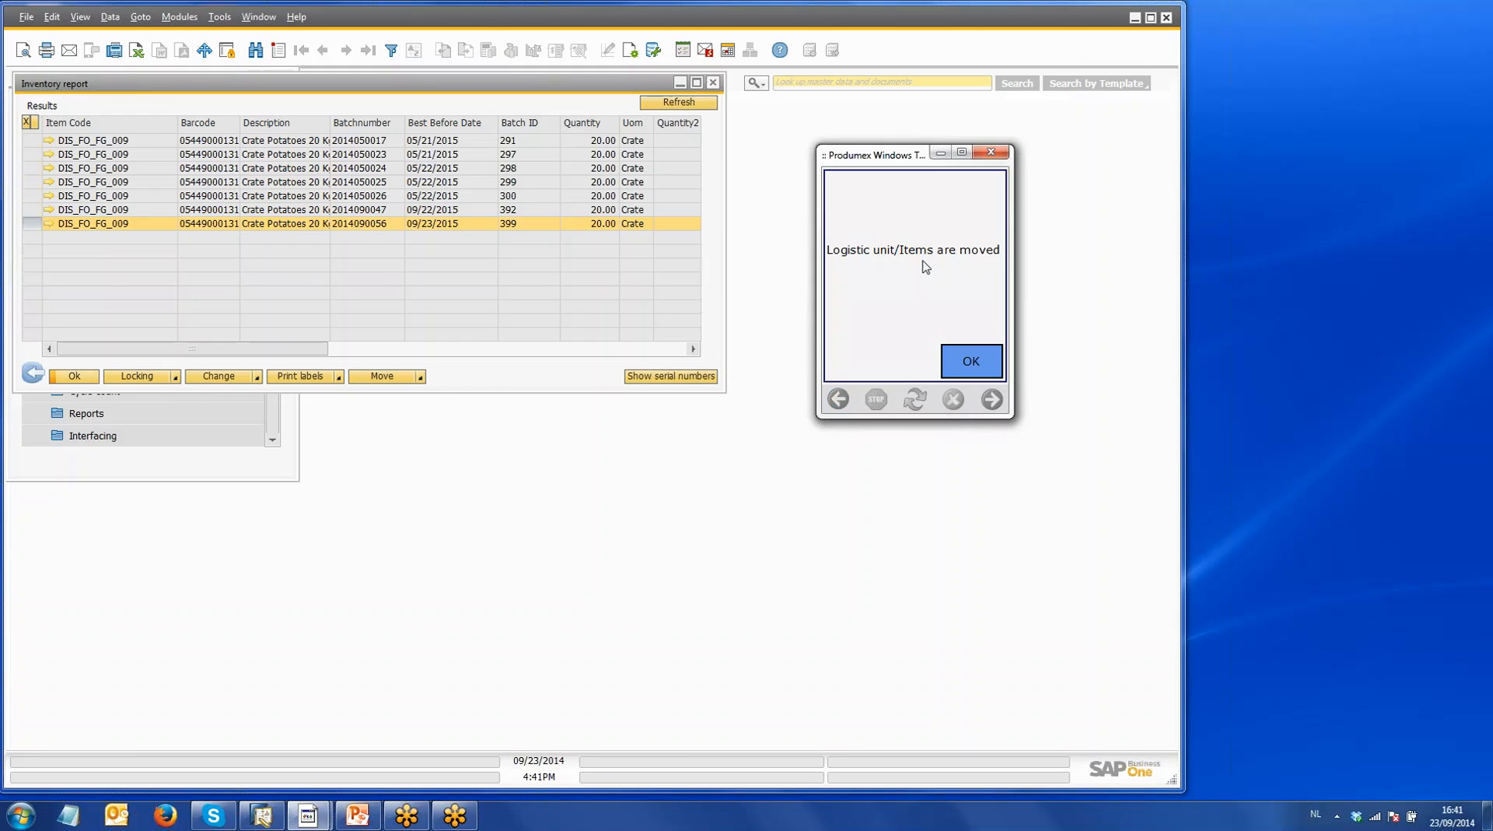
left_click(966, 360)
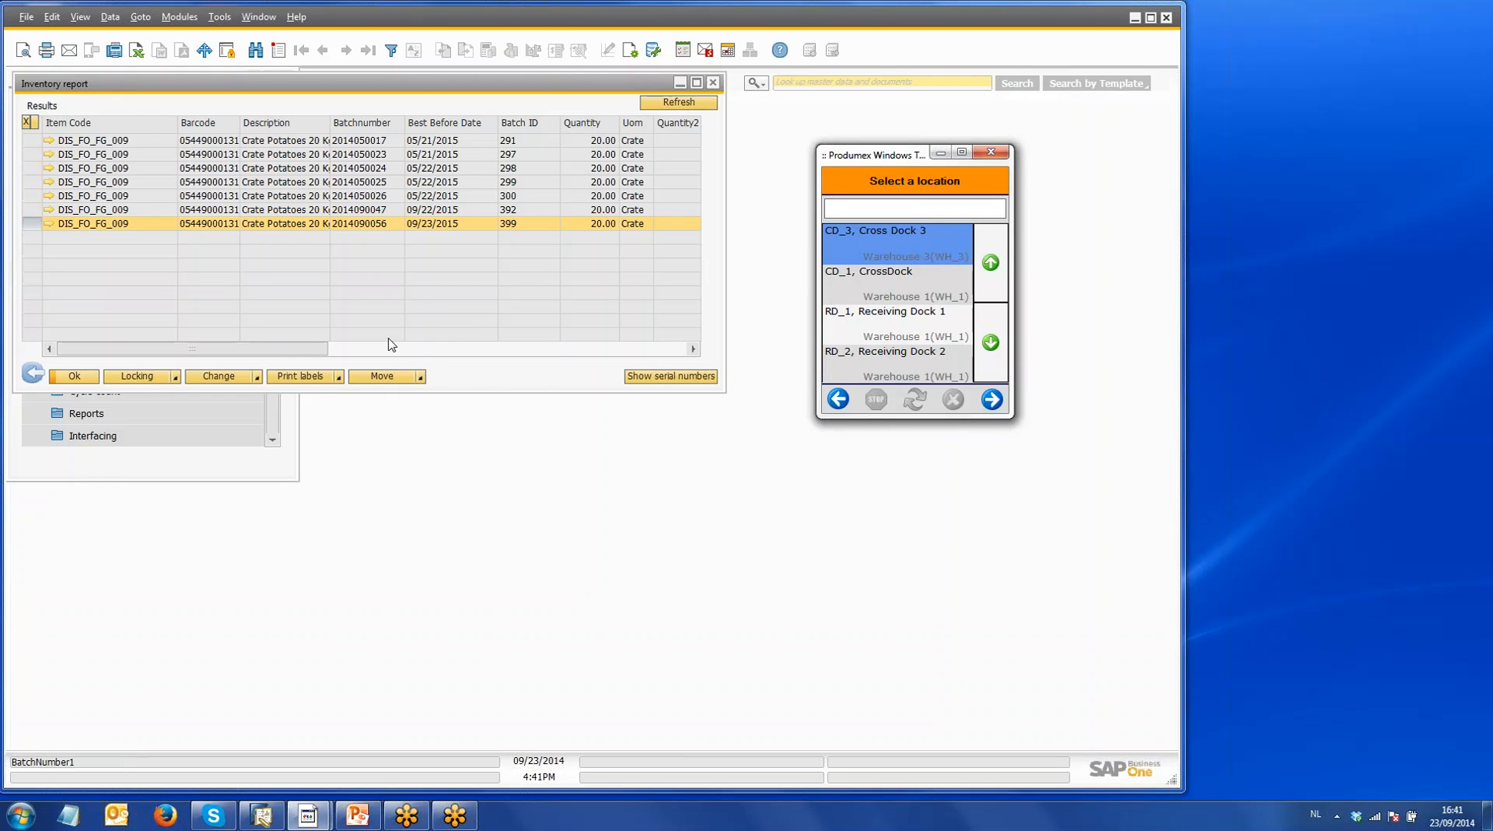
Step: Refresh the inventory report and check the storage location of the DIS_FO_FG_009 pallet with LUID 740
left_click(296, 353)
left_click_drag(296, 352, 540, 361)
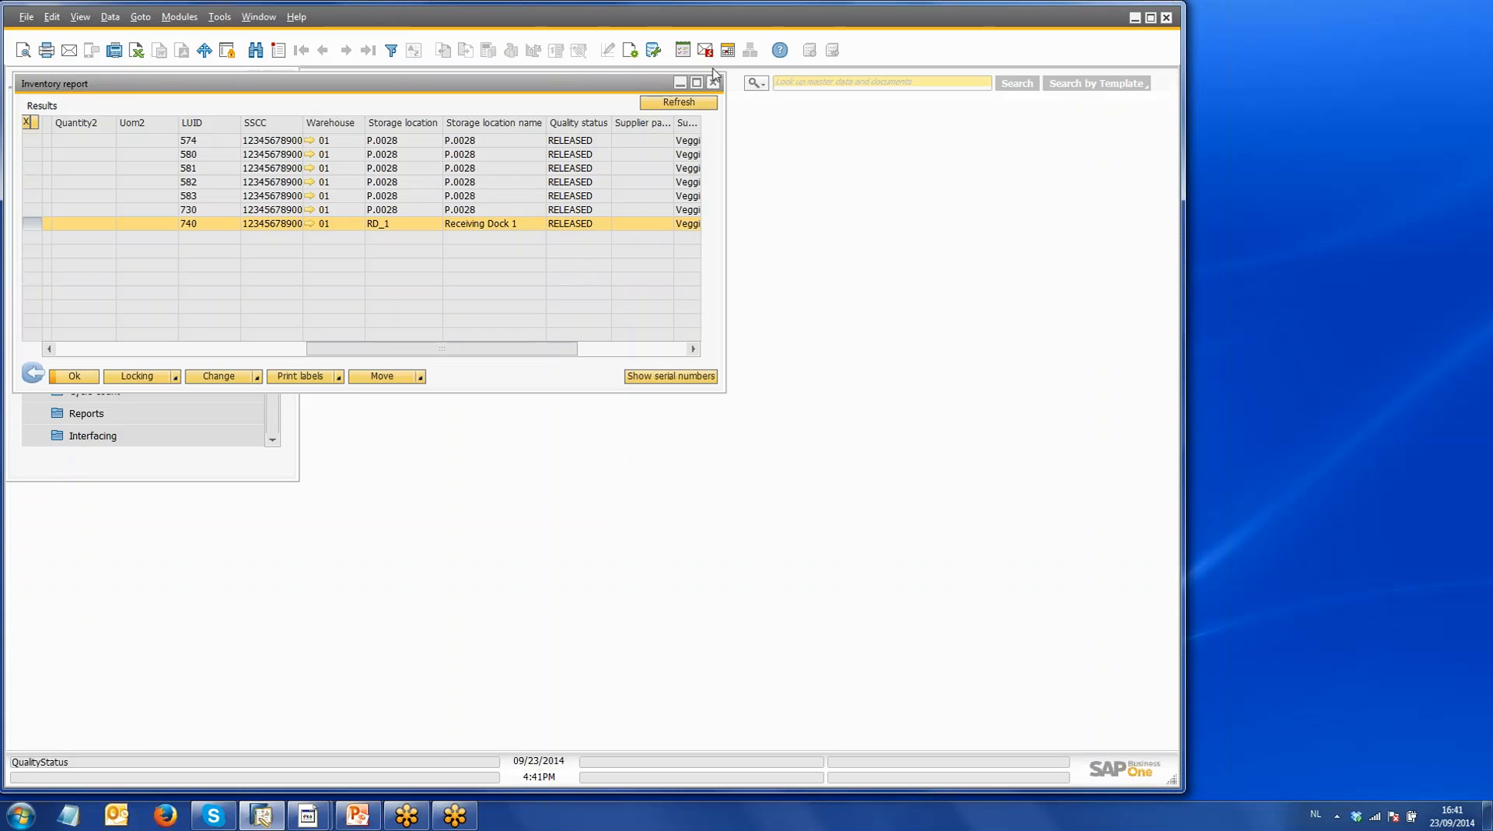
left_click(698, 104)
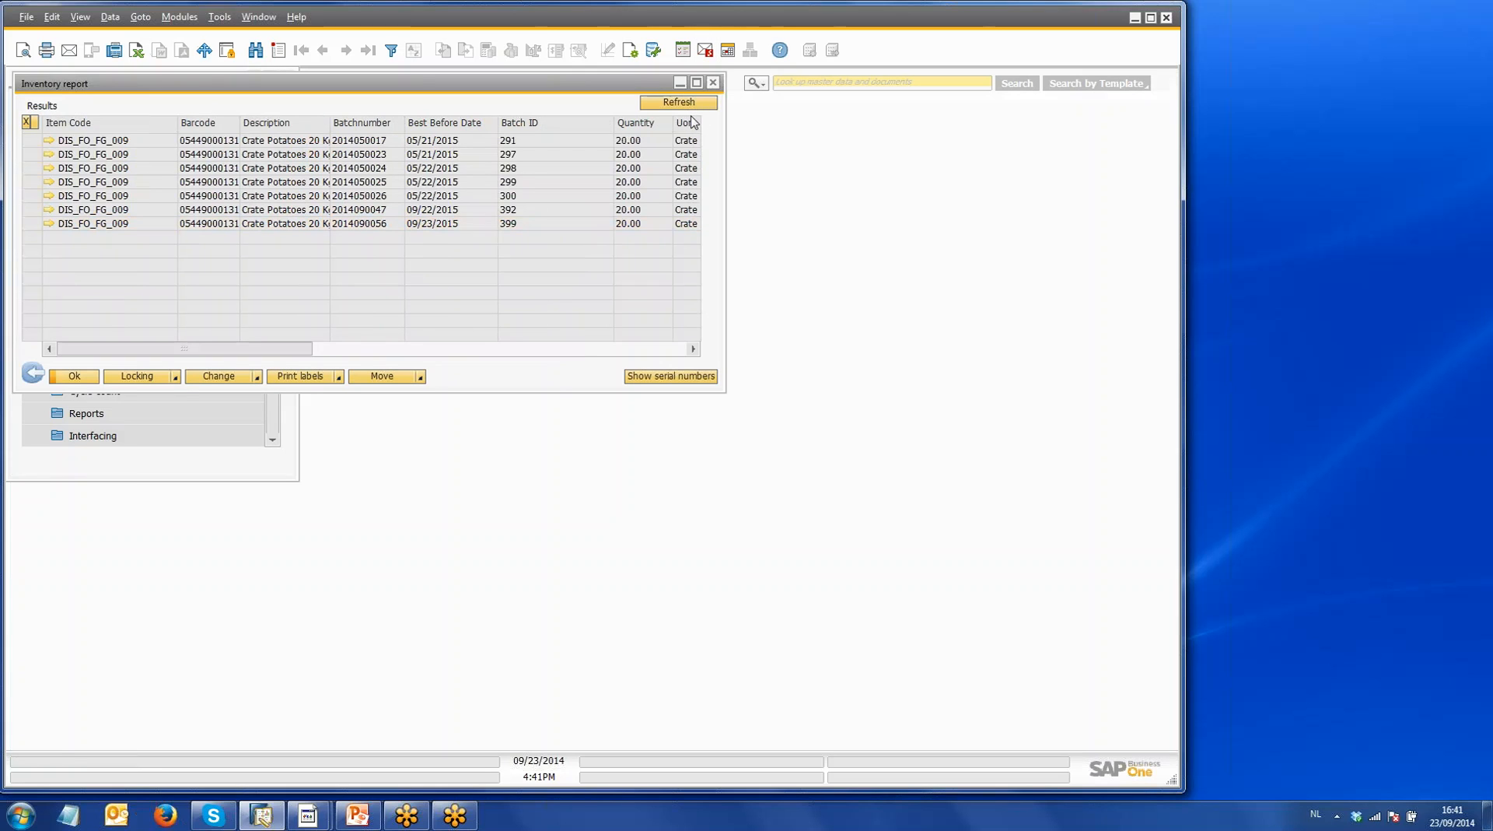
left_click_drag(257, 352, 518, 362)
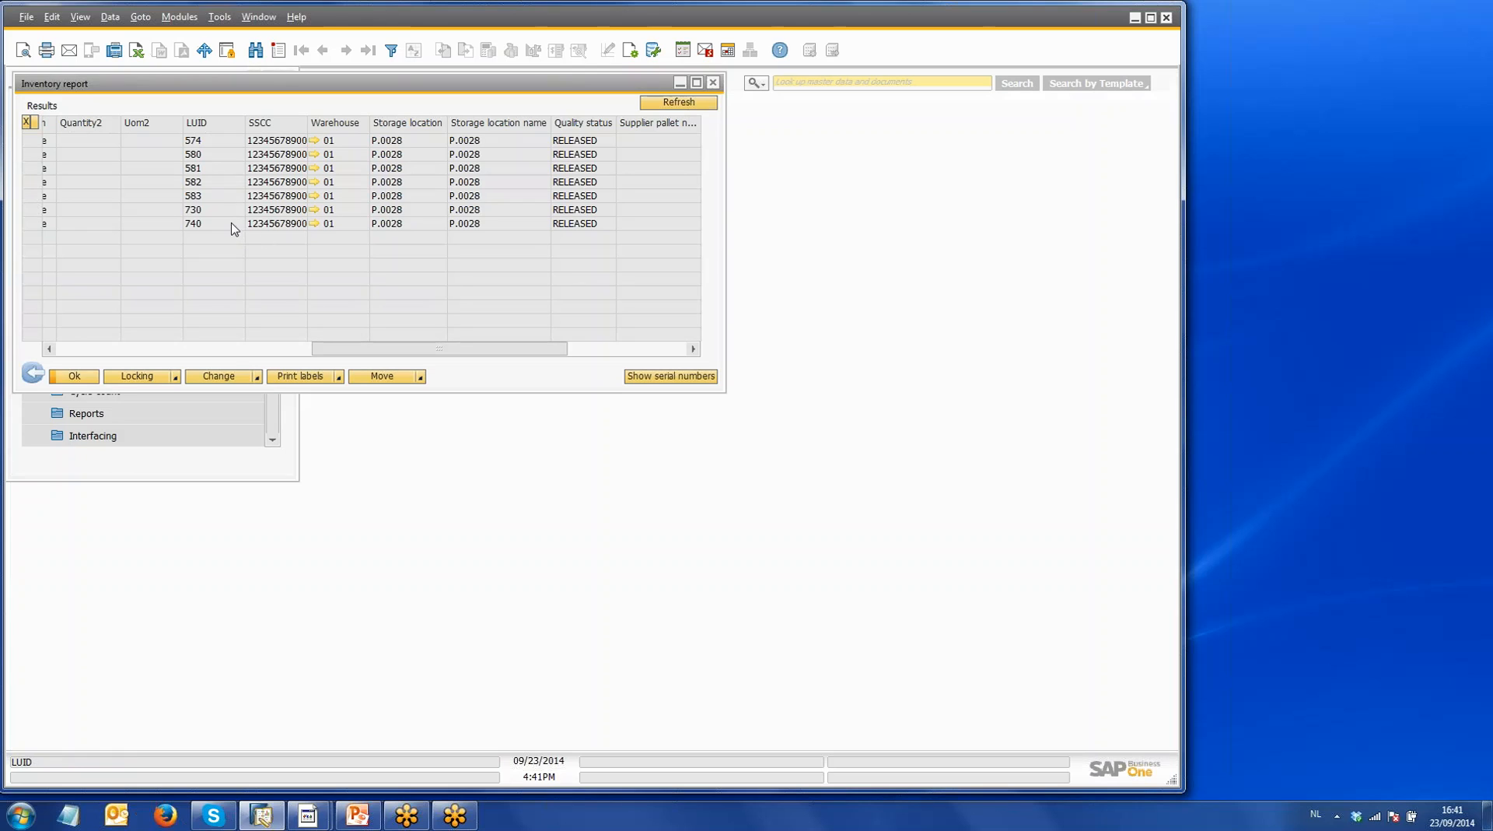
Step: Review the batch and best-before details of the potato pallets in the inventory report and close the report
left_click_drag(351, 359, 131, 361)
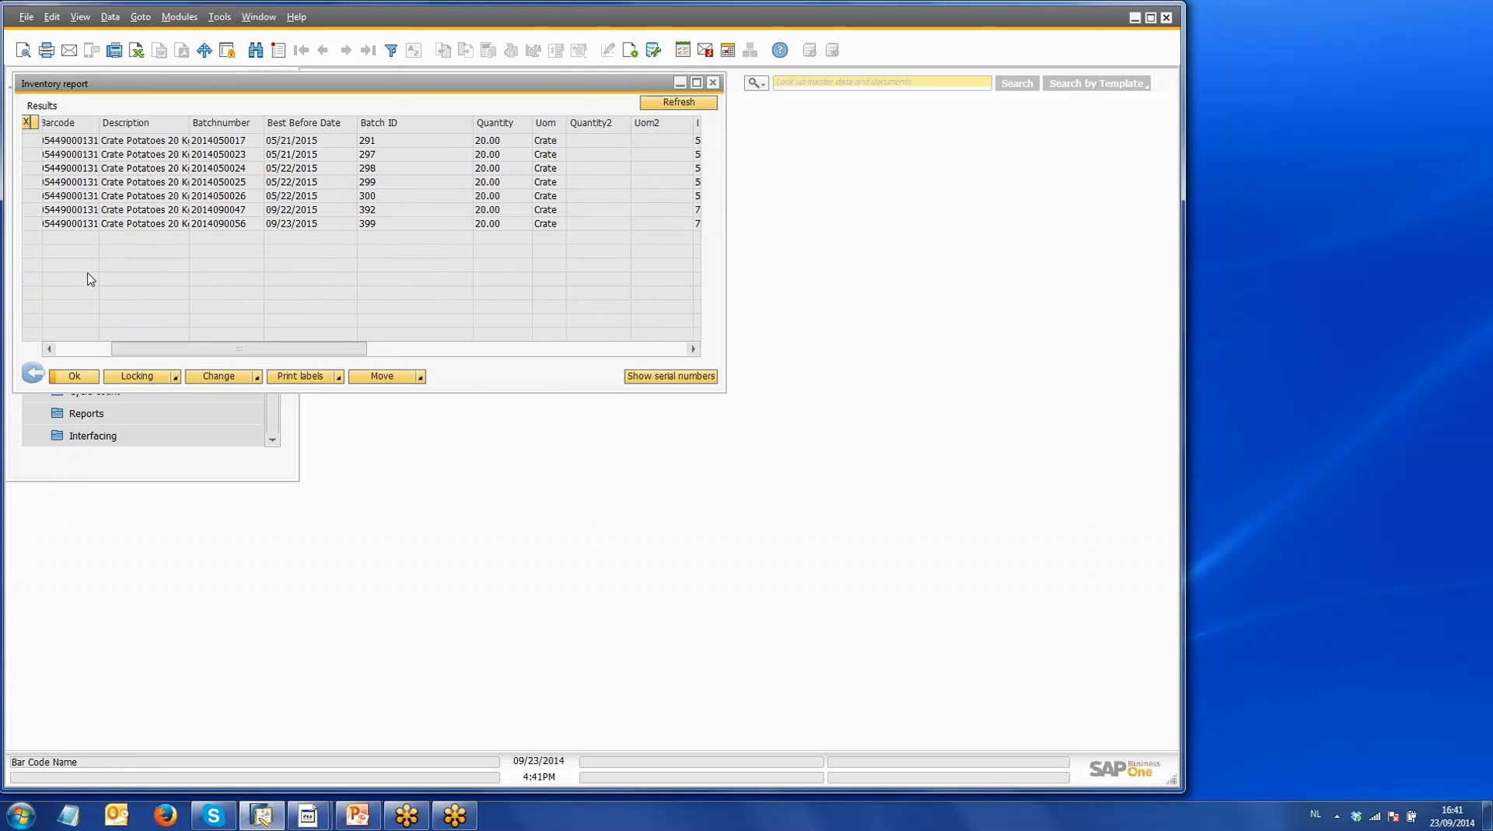
left_click(713, 83)
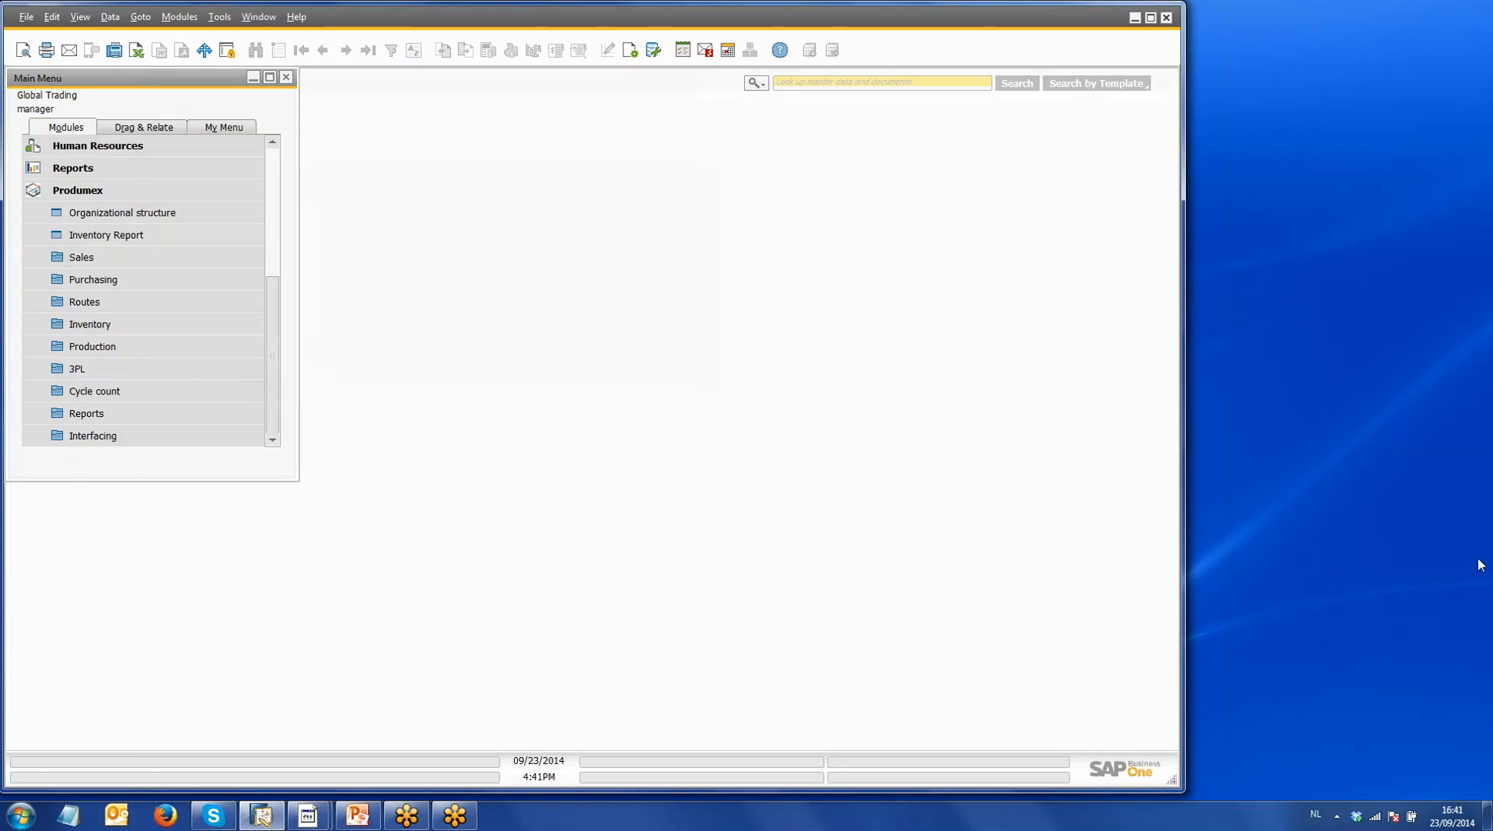
left_click(88, 195)
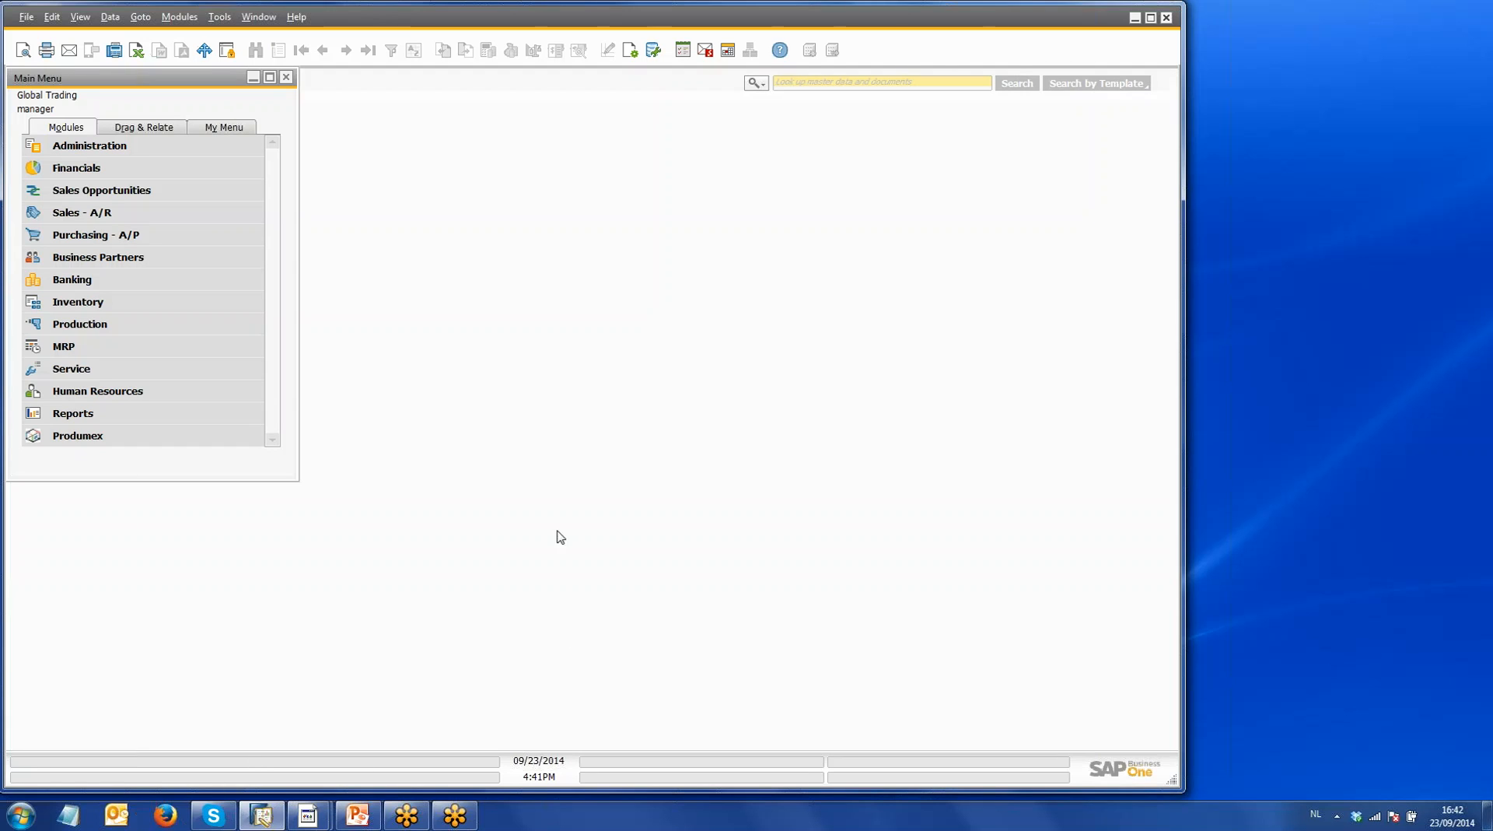
Step: Start a new sales order for the customer Customer Foodservice 2
left_click(124, 212)
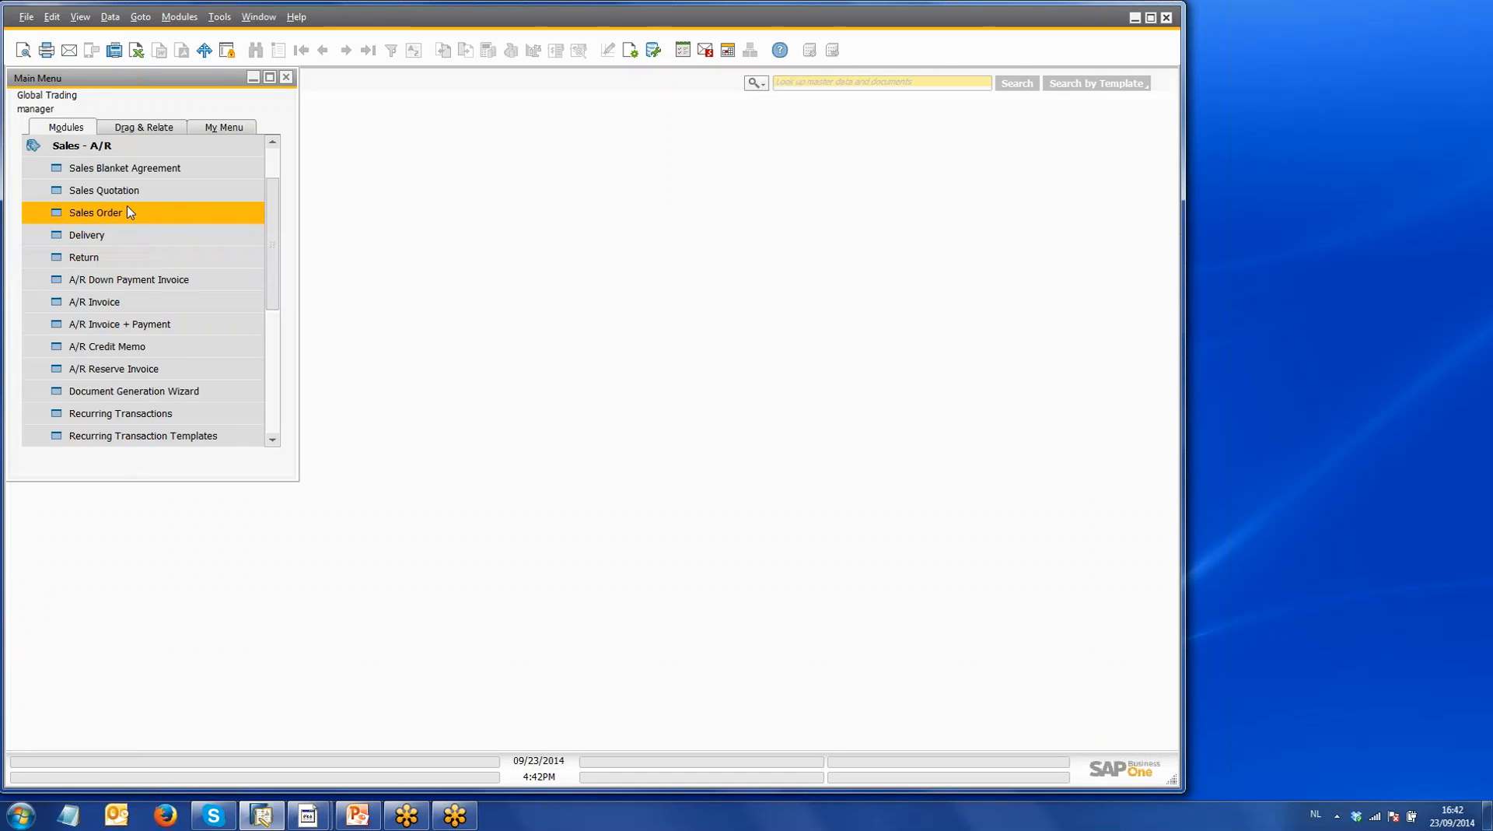
left_click(129, 214)
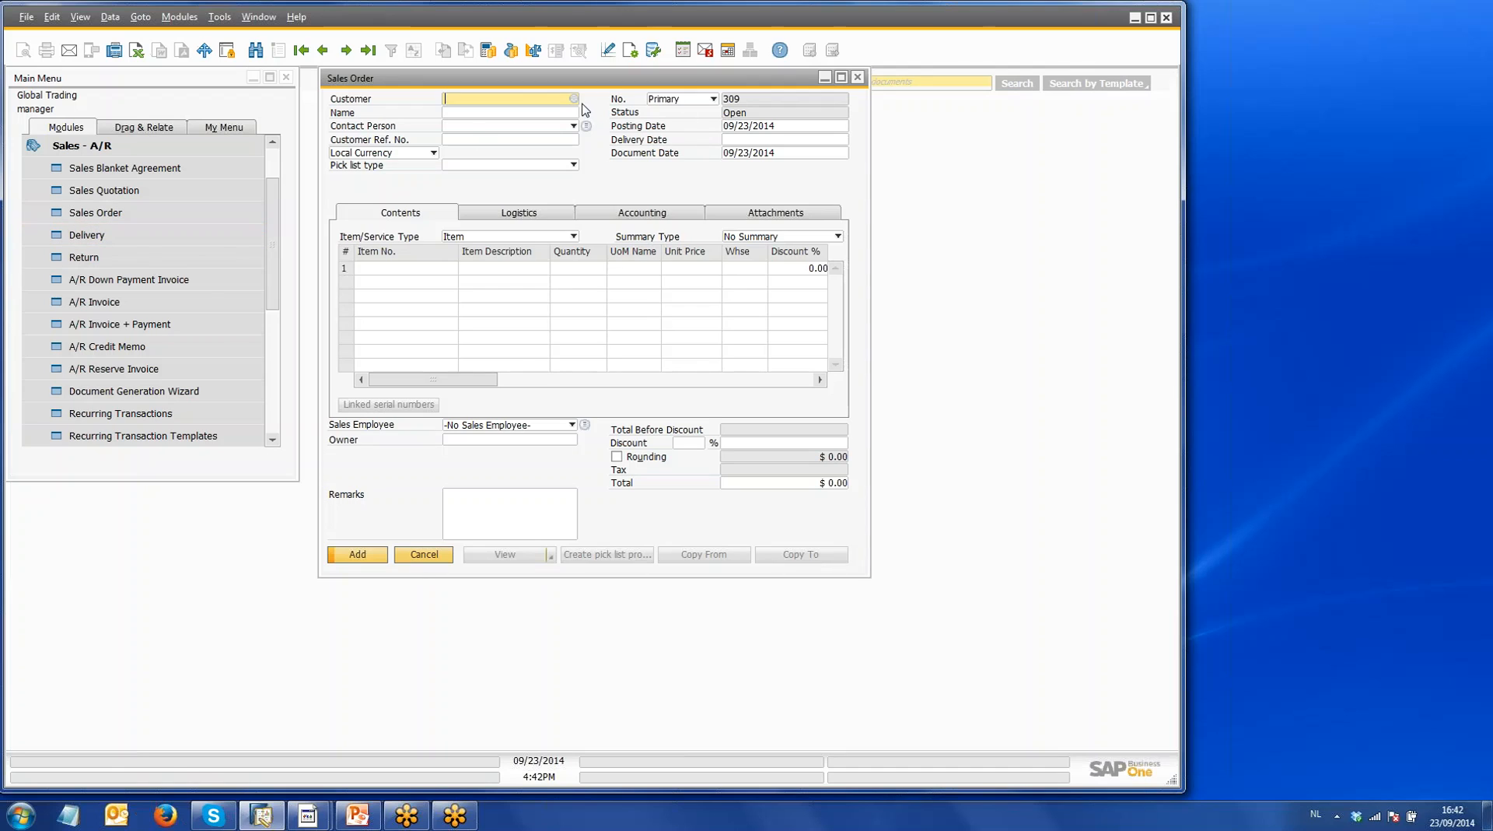
left_click(573, 99)
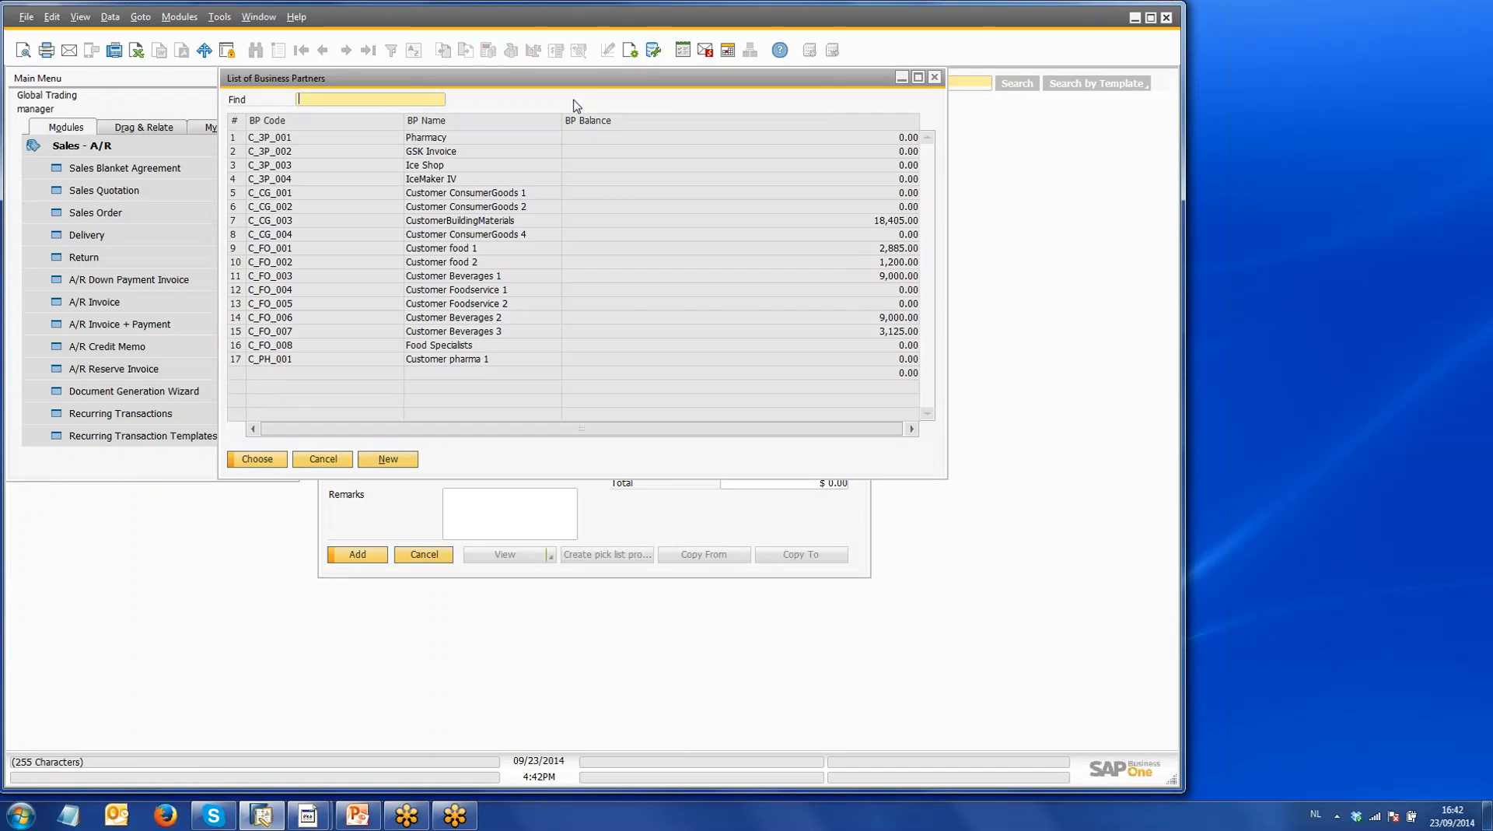
left_click(464, 304)
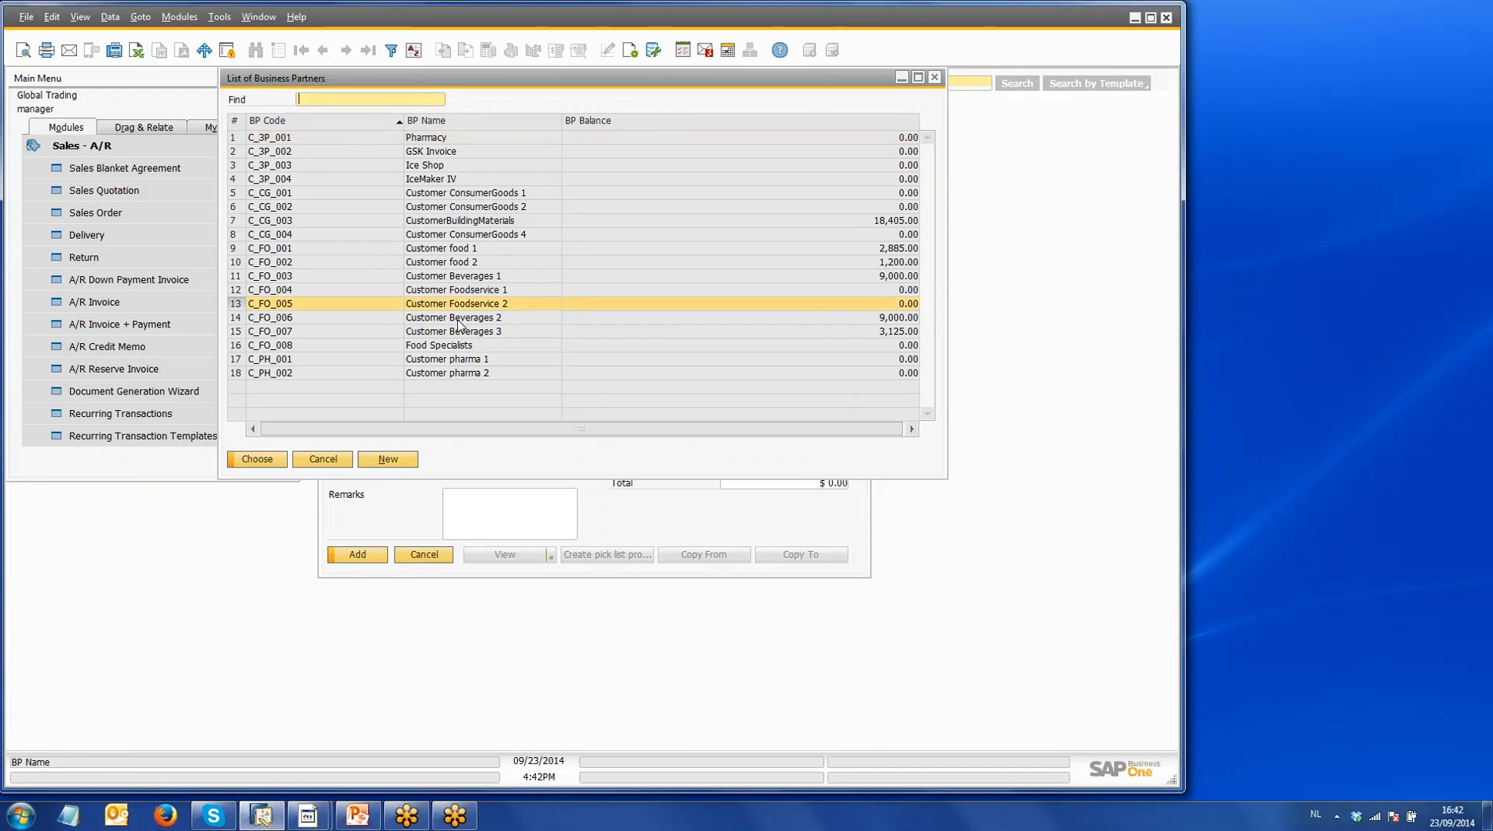
left_click(257, 459)
Step: Enter item DIS_FO_FG_010, Jámon Ibérico, on the first line of the sales order with a quantity of 2
left_click(448, 268)
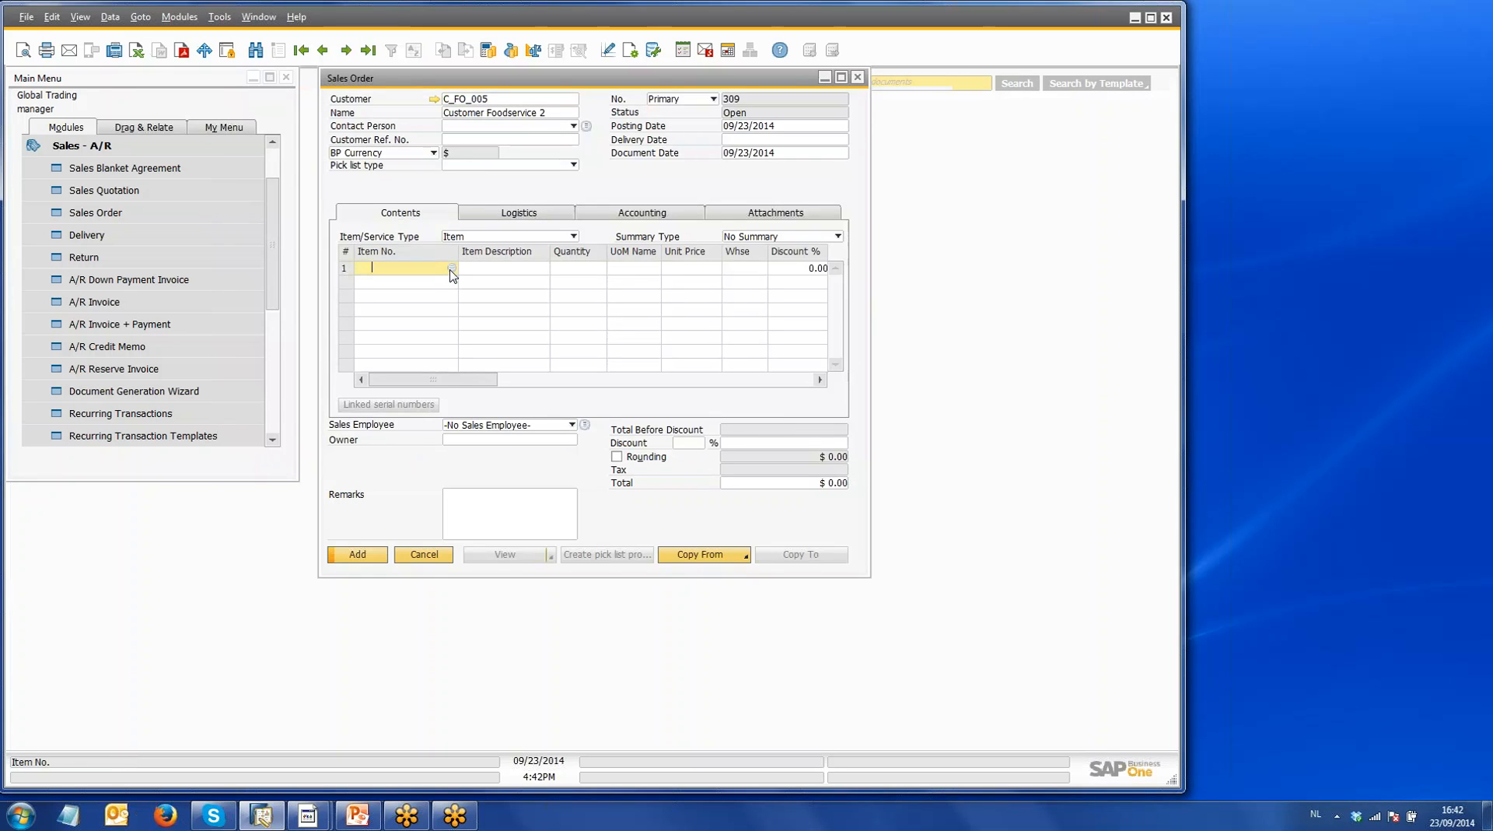
key("Tab")
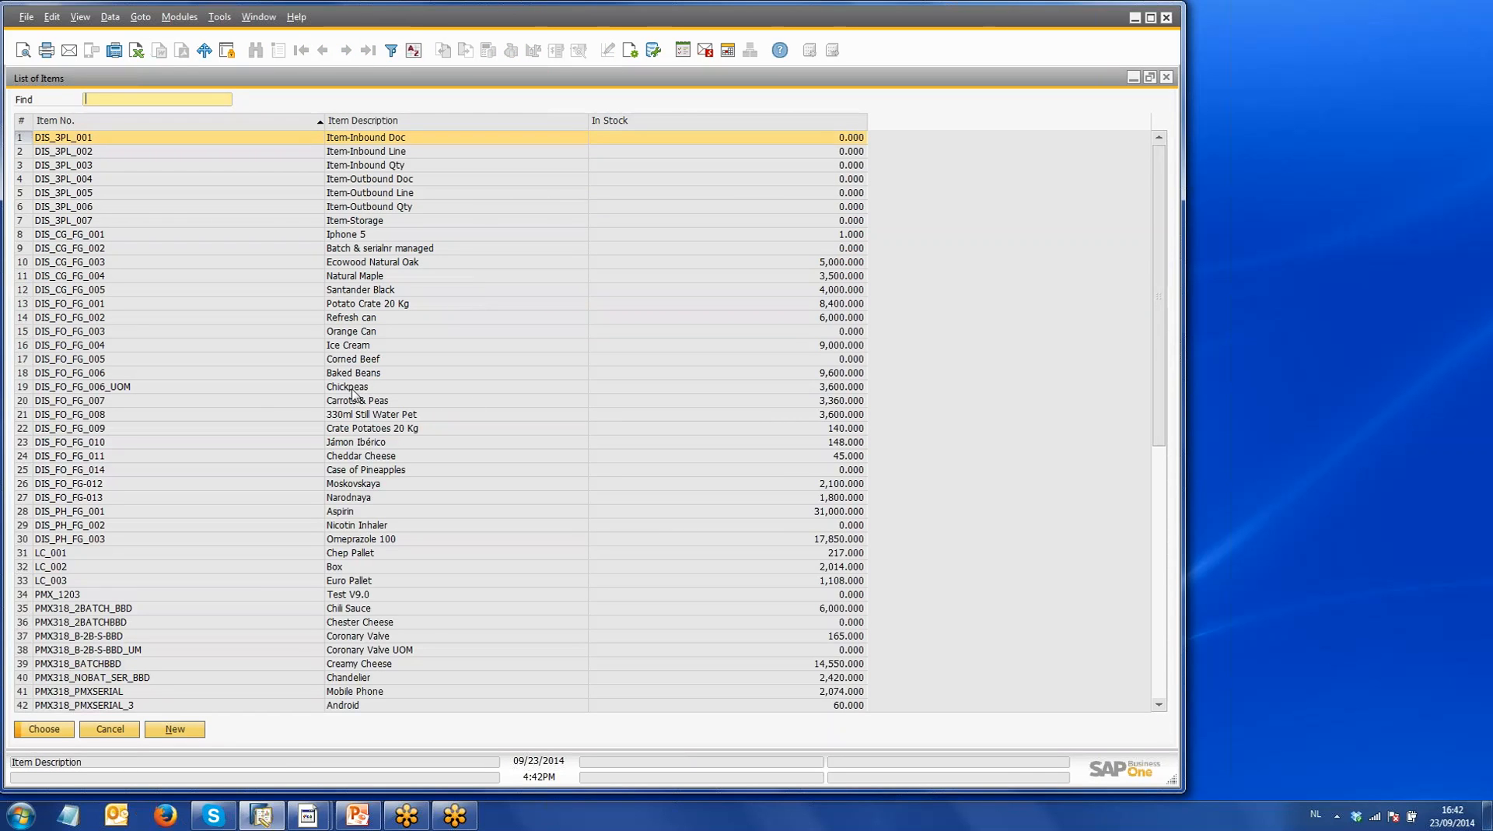
left_click(370, 459)
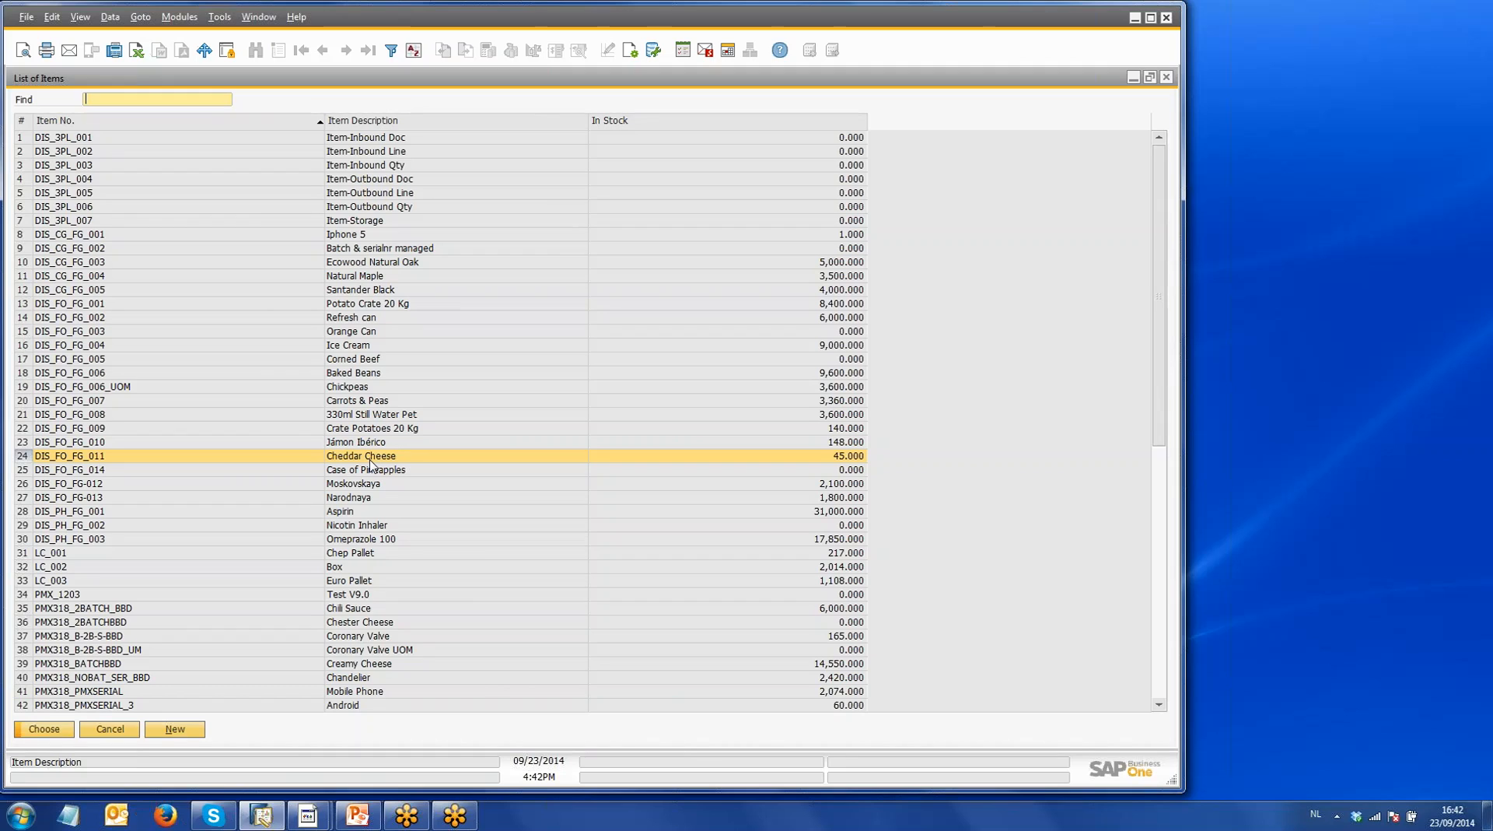
left_click(374, 444)
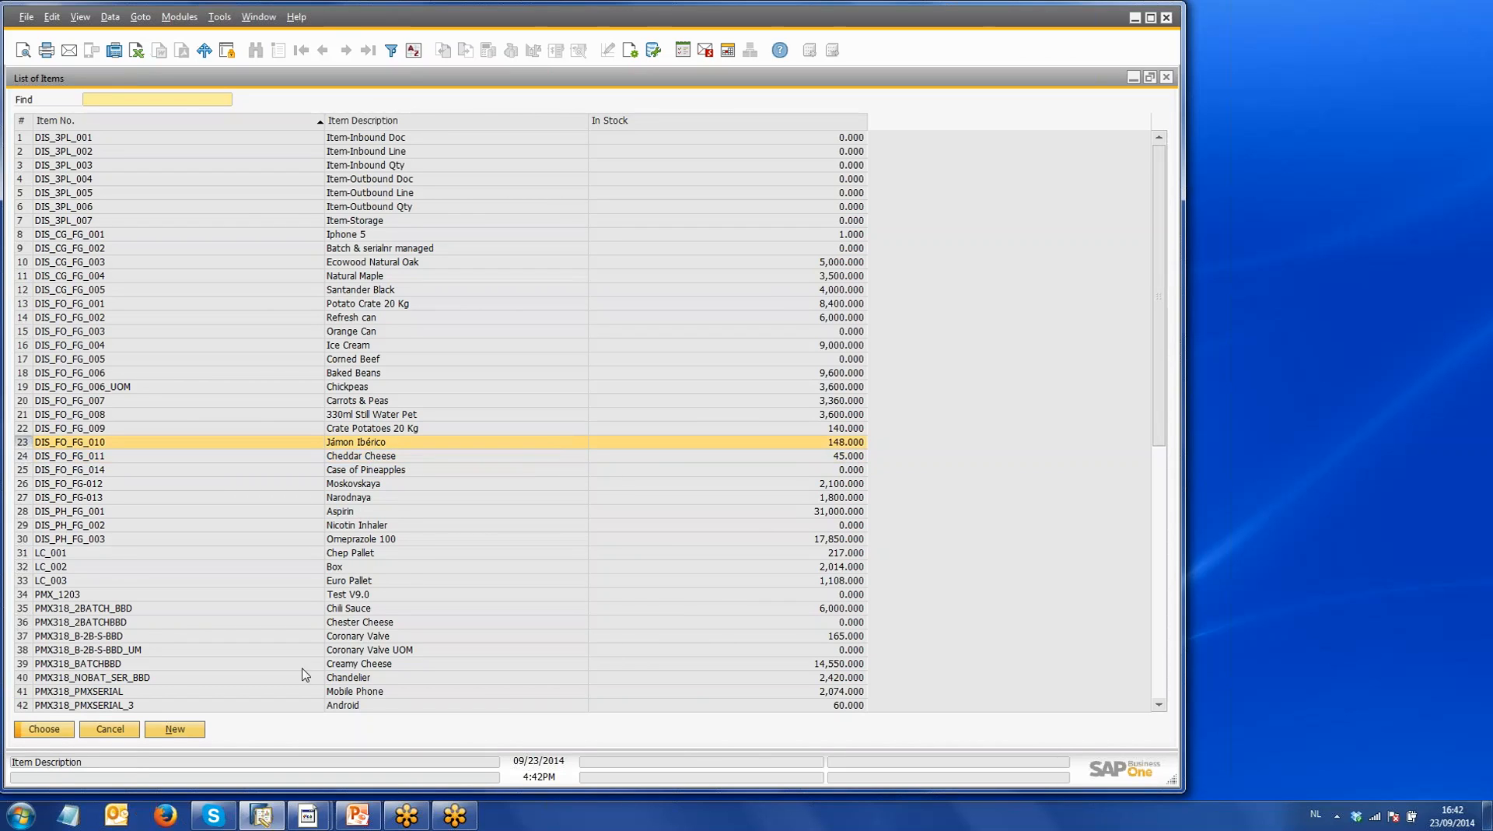
left_click(64, 731)
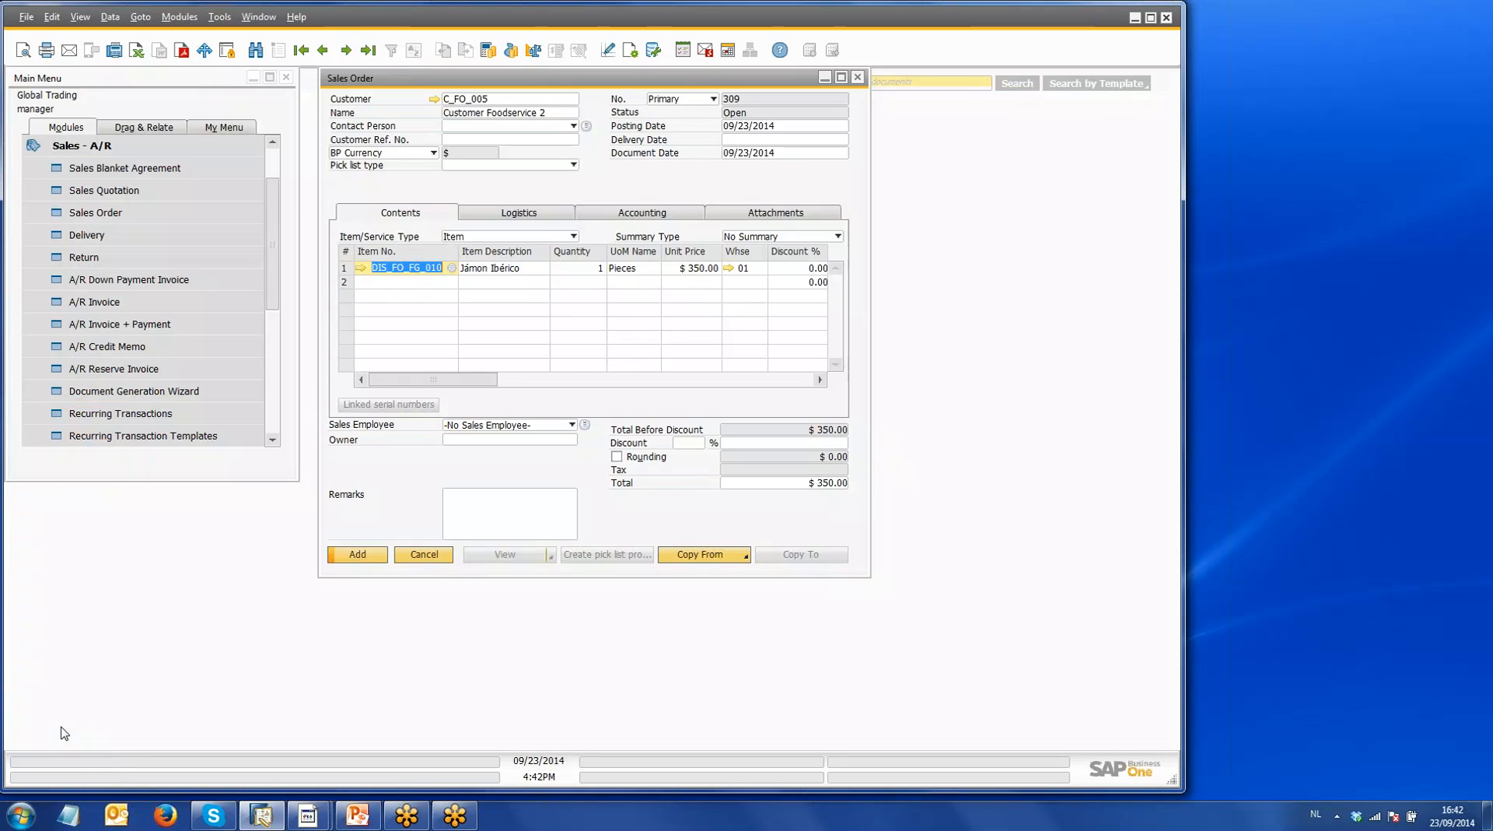
left_click(599, 269)
type("2")
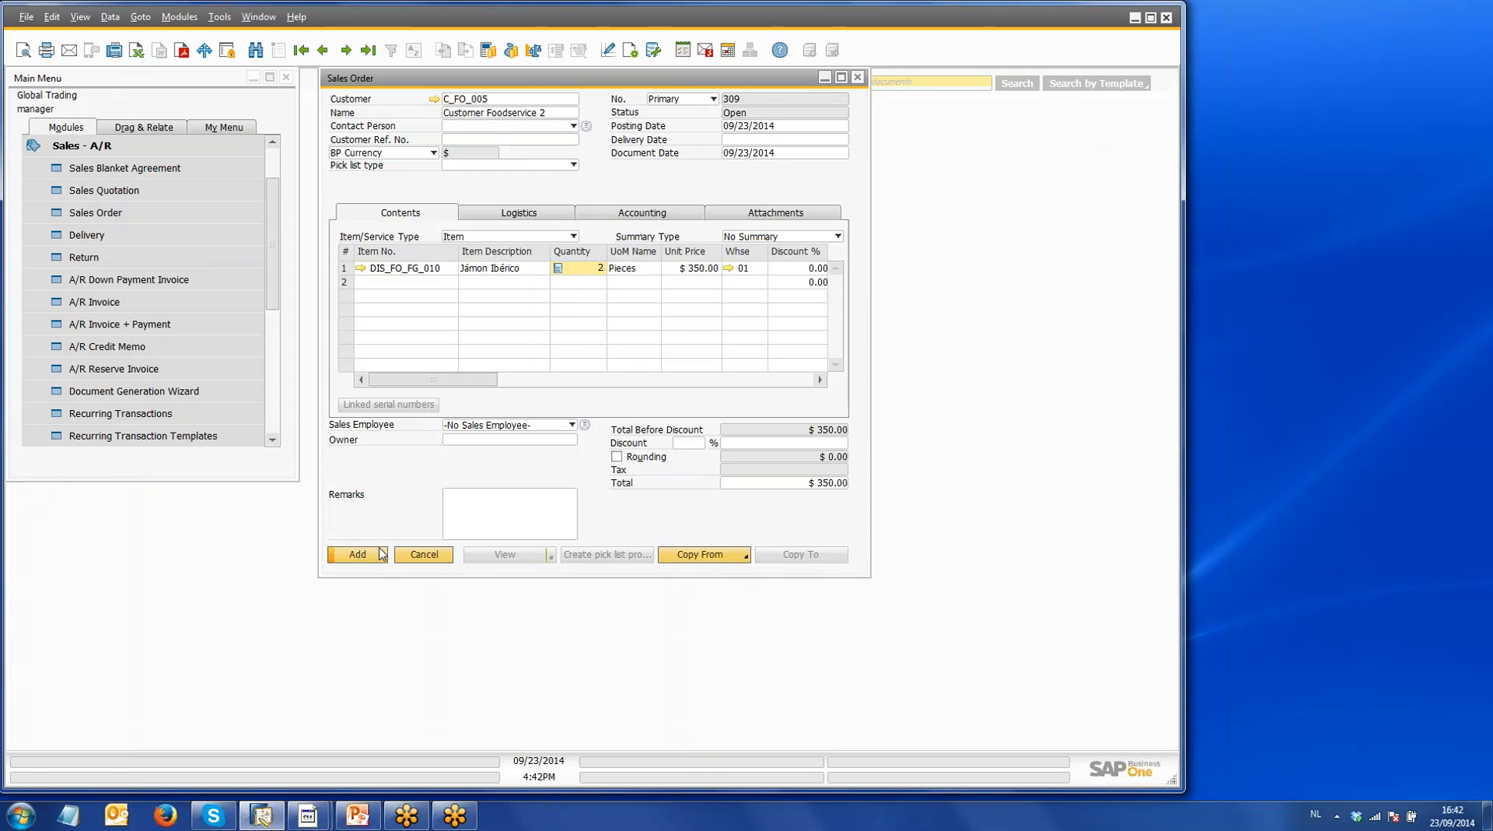
Step: Set the delivery date to 09/23/2014, apply it to the existing rows, and add the sales order
left_click(755, 137)
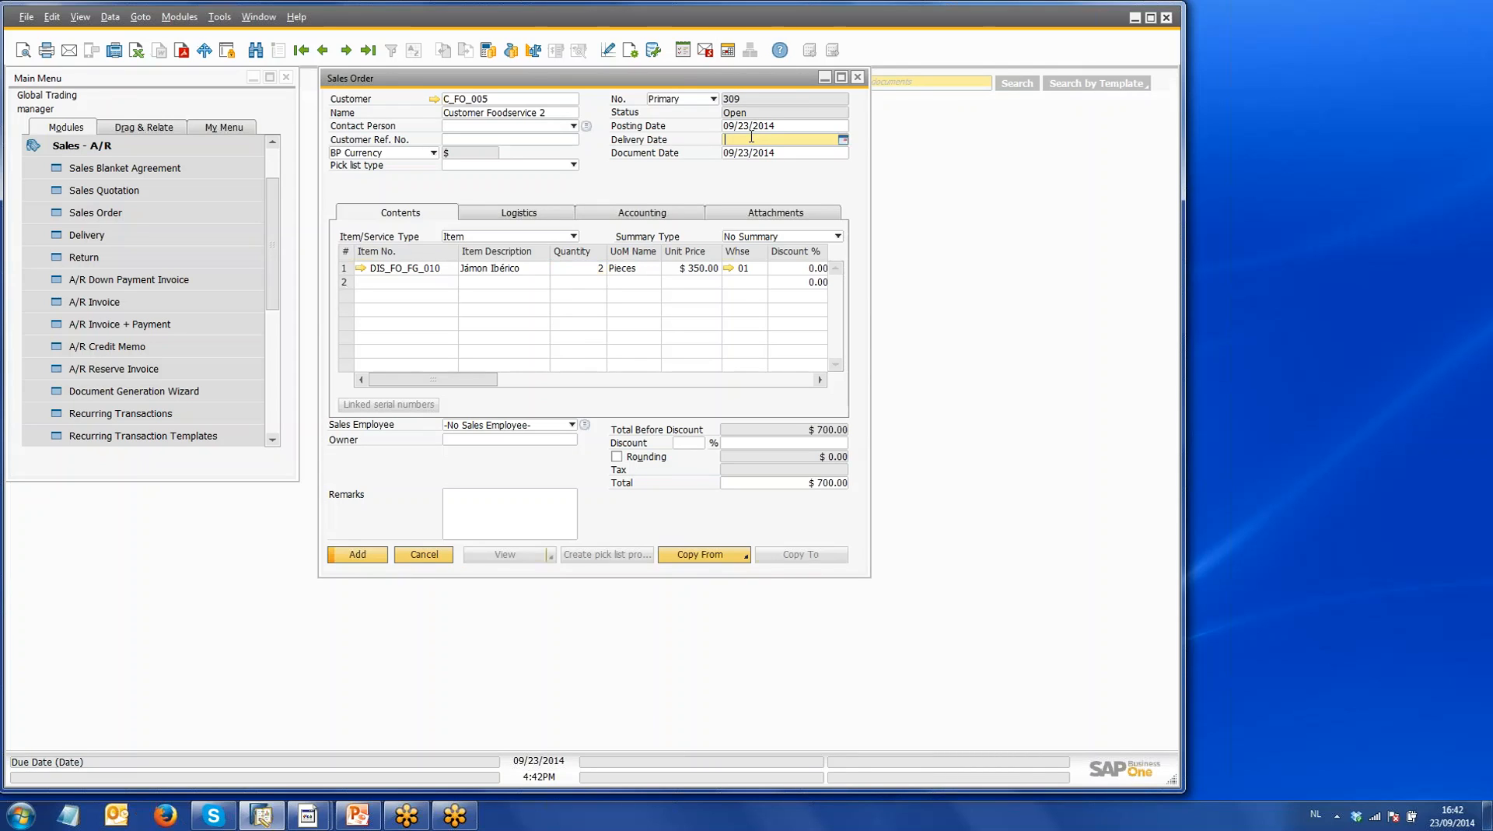
type("t")
left_click(368, 555)
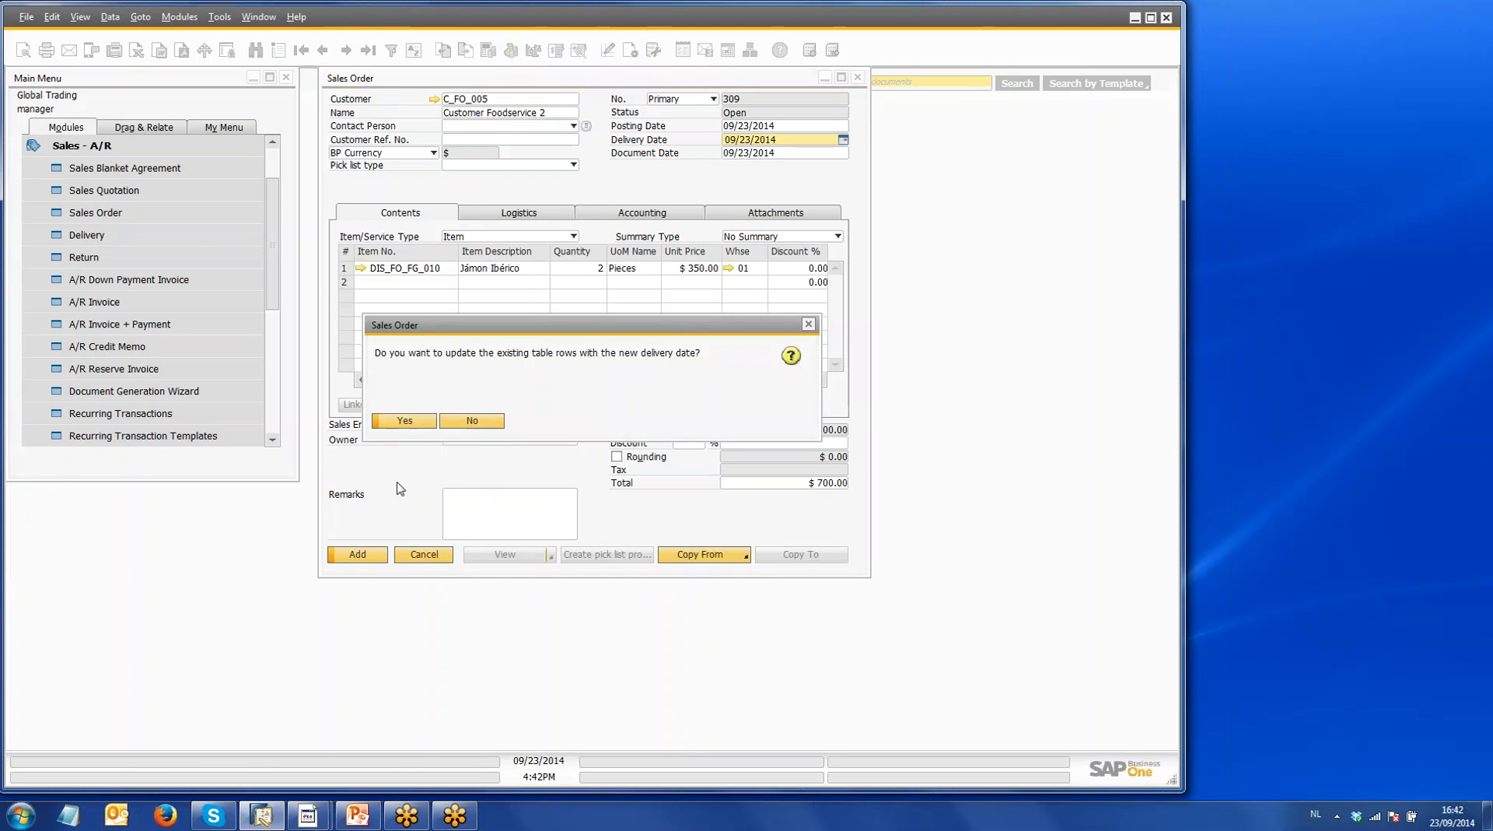
left_click(422, 422)
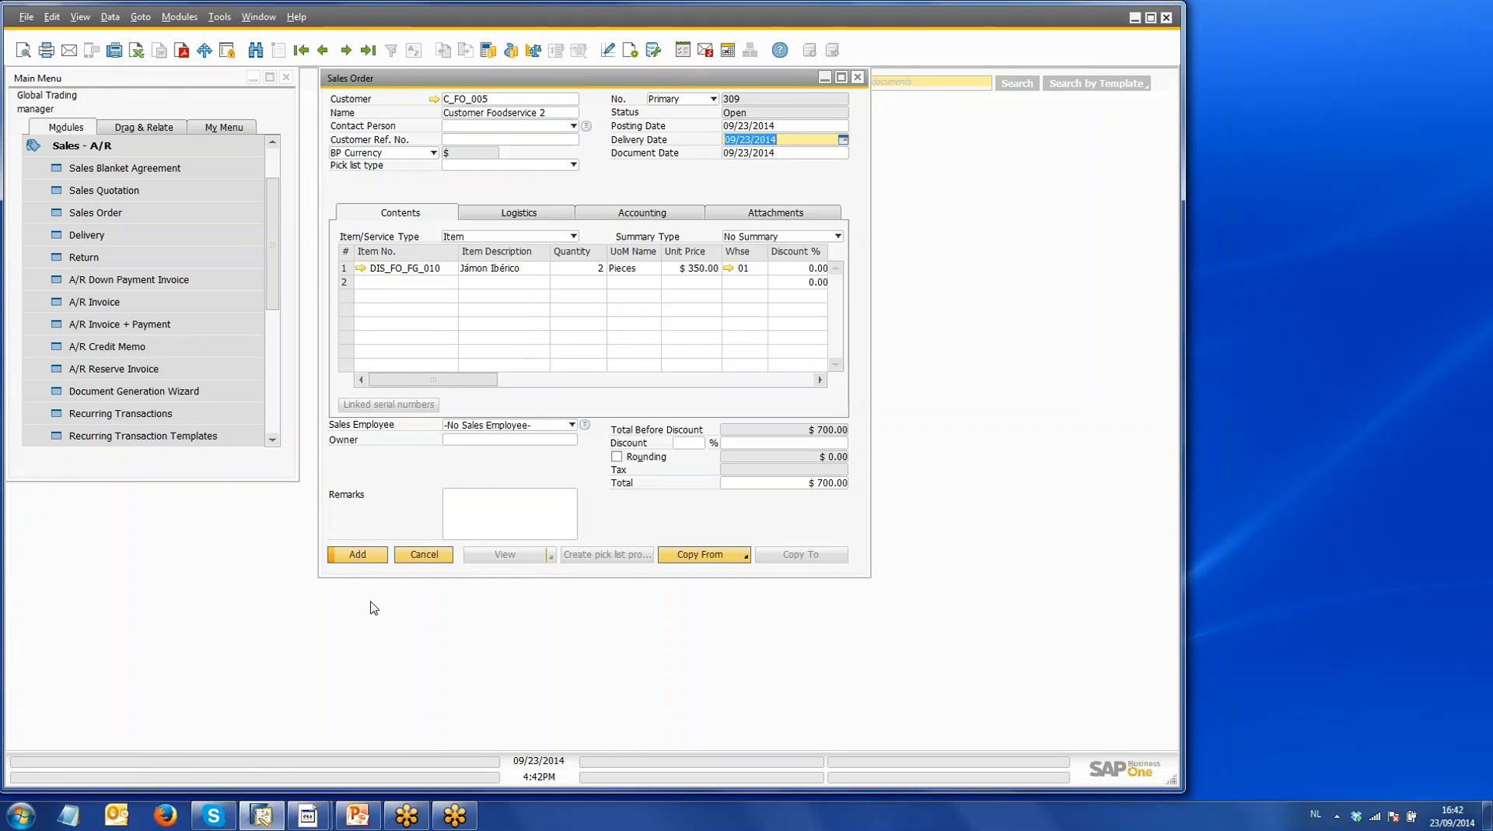
left_click(376, 555)
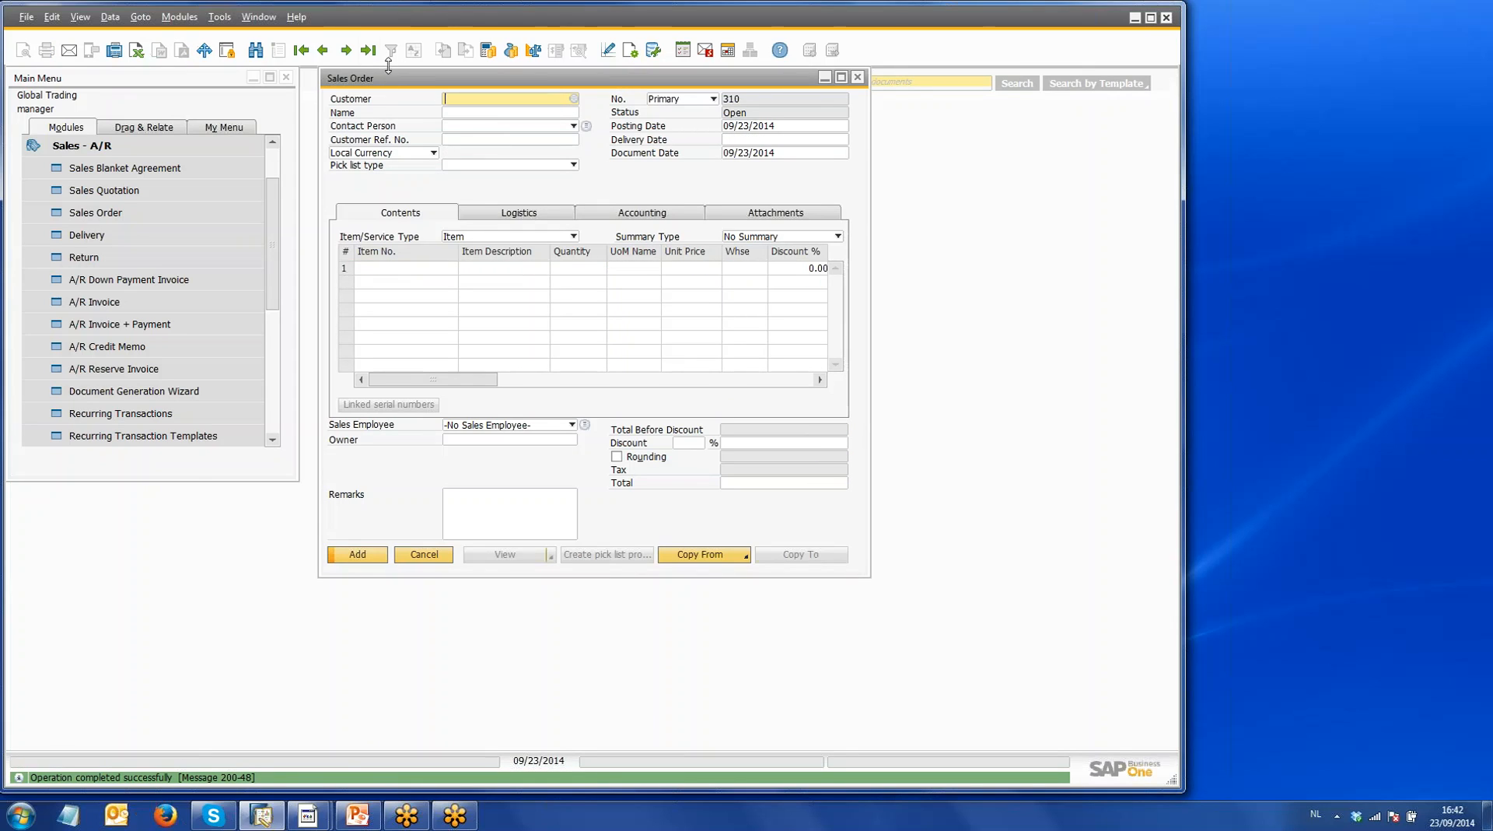
Step: Reopen the last sales order in a widened window and create a pick list proposal from it
left_click(368, 52)
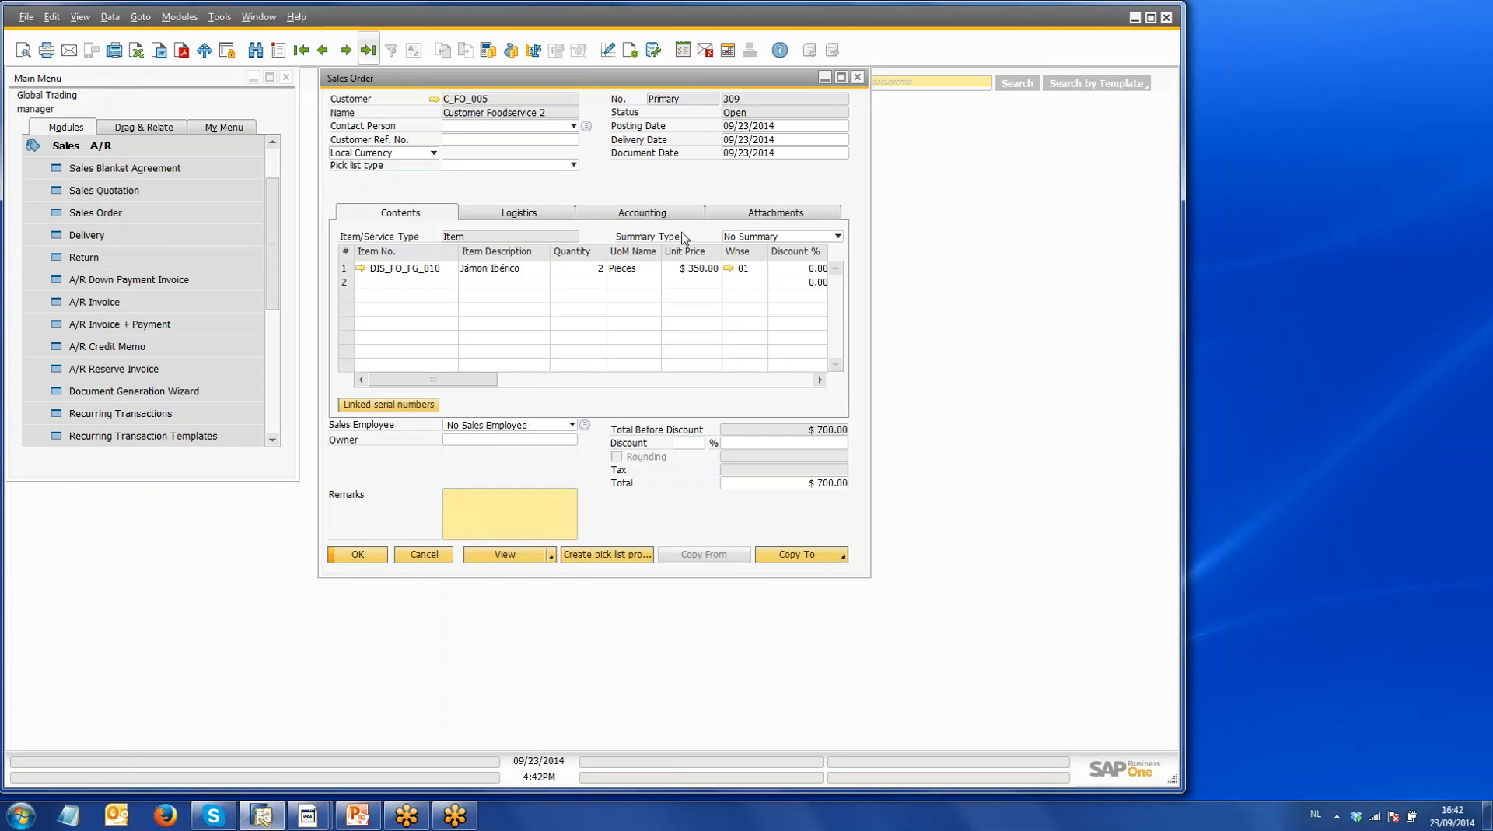
left_click_drag(869, 307, 1101, 299)
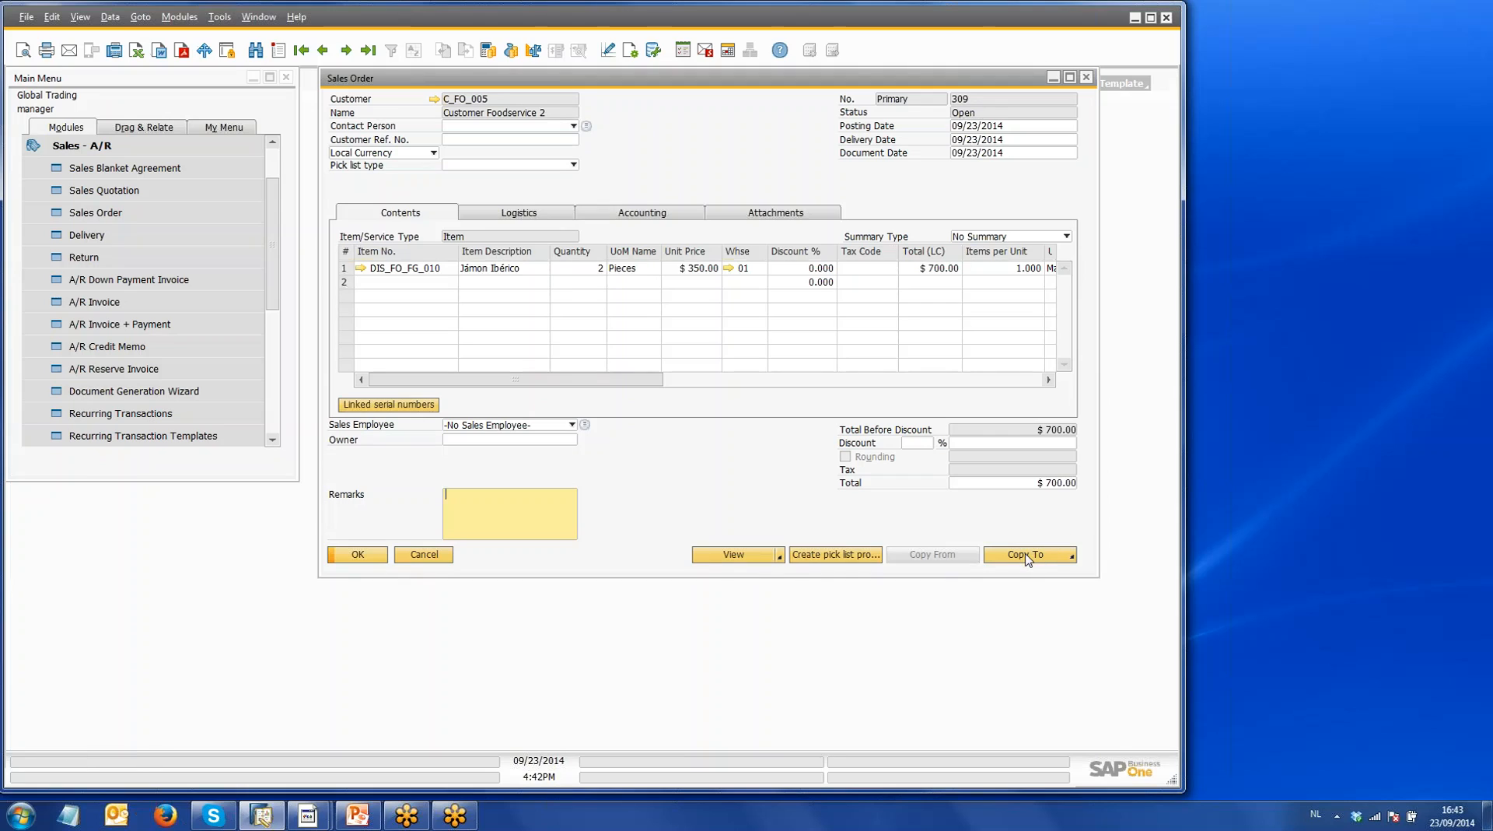
left_click(141, 148)
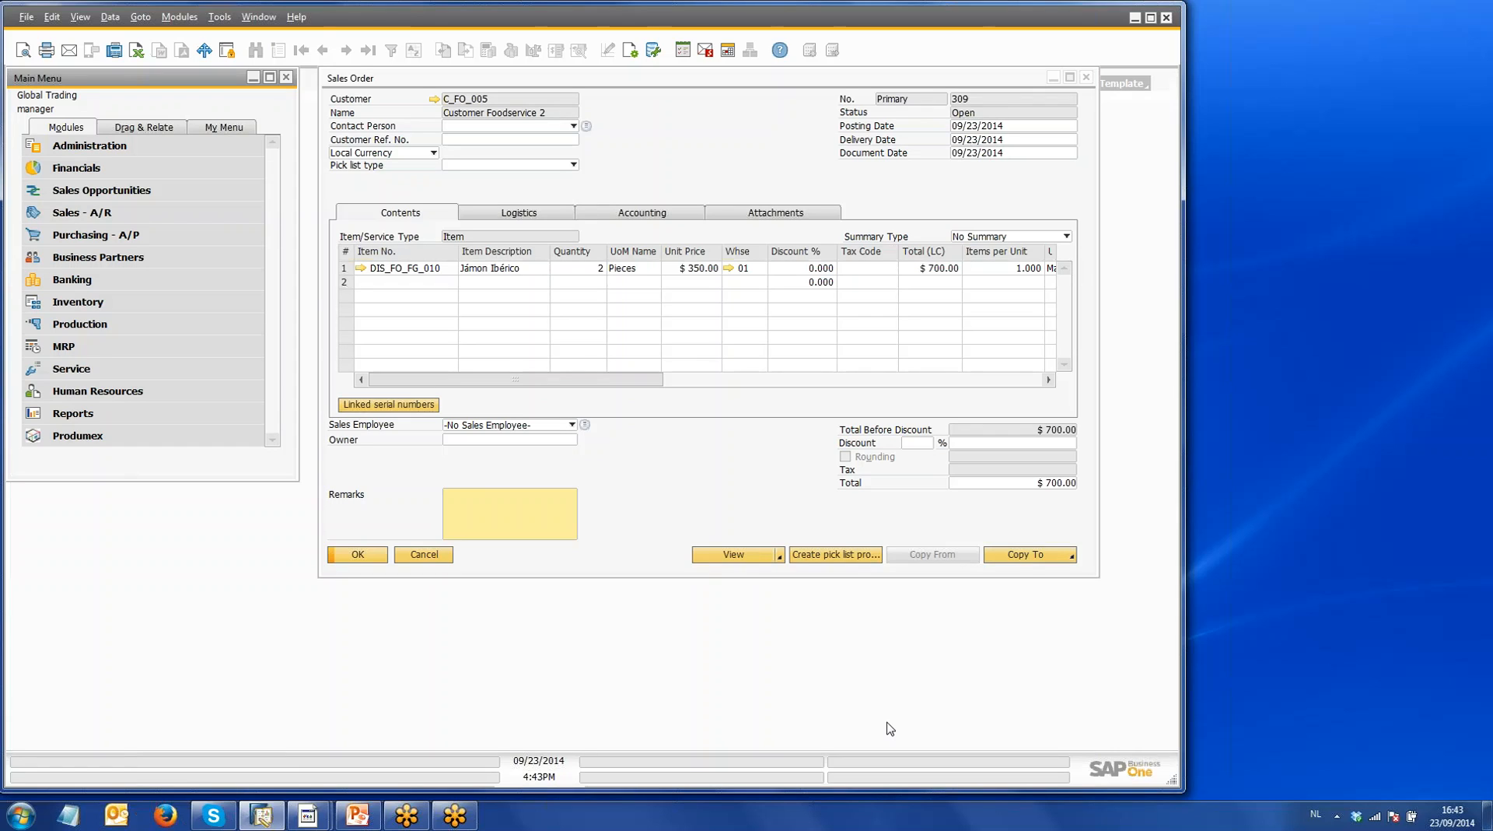
left_click(853, 561)
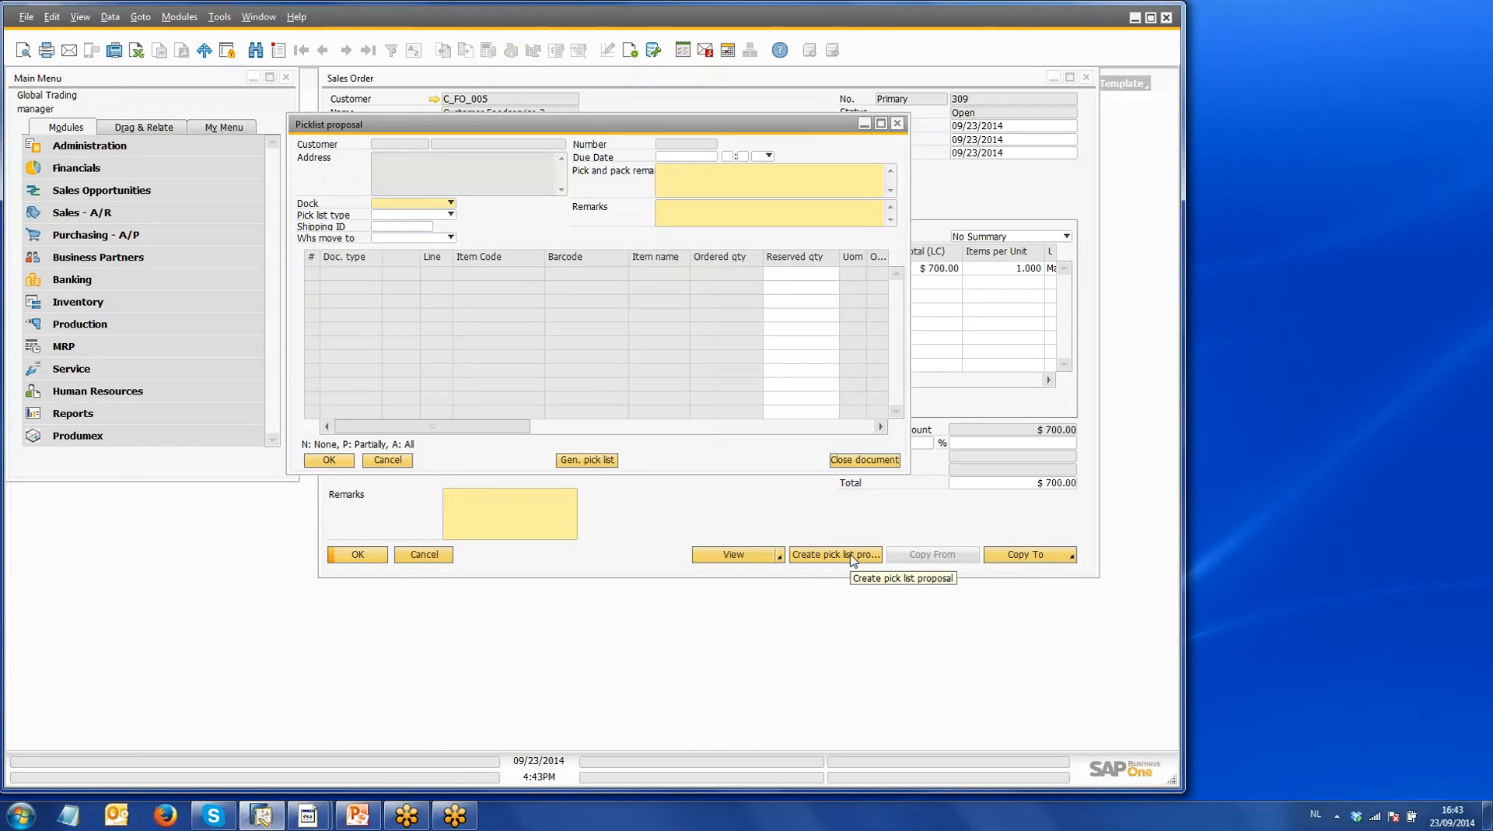
Step: Maximize the pick list proposal, set its dock to SD_1, and generate the pick list
left_click(882, 124)
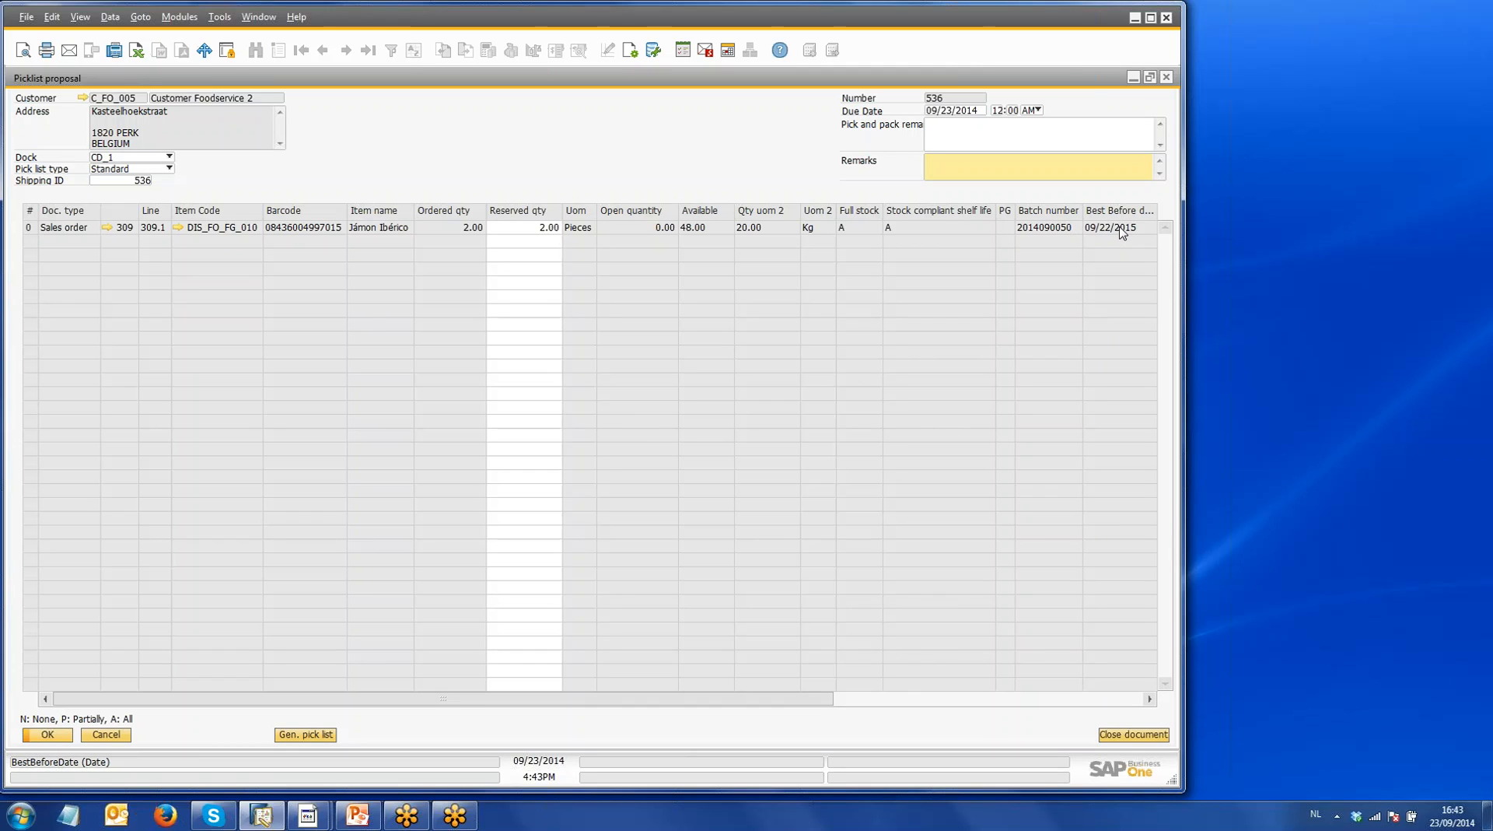
left_click(139, 161)
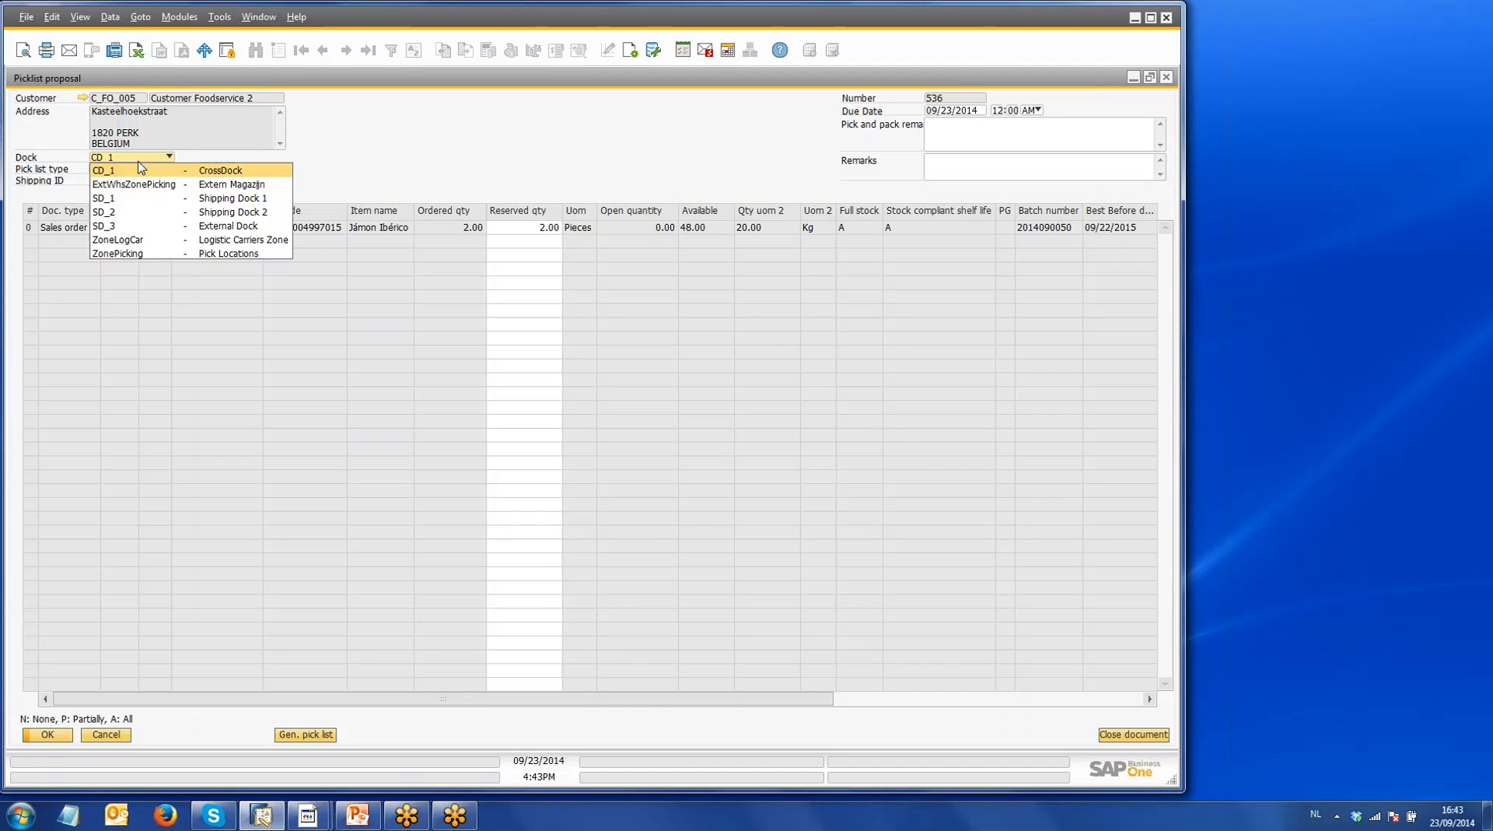
left_click(129, 201)
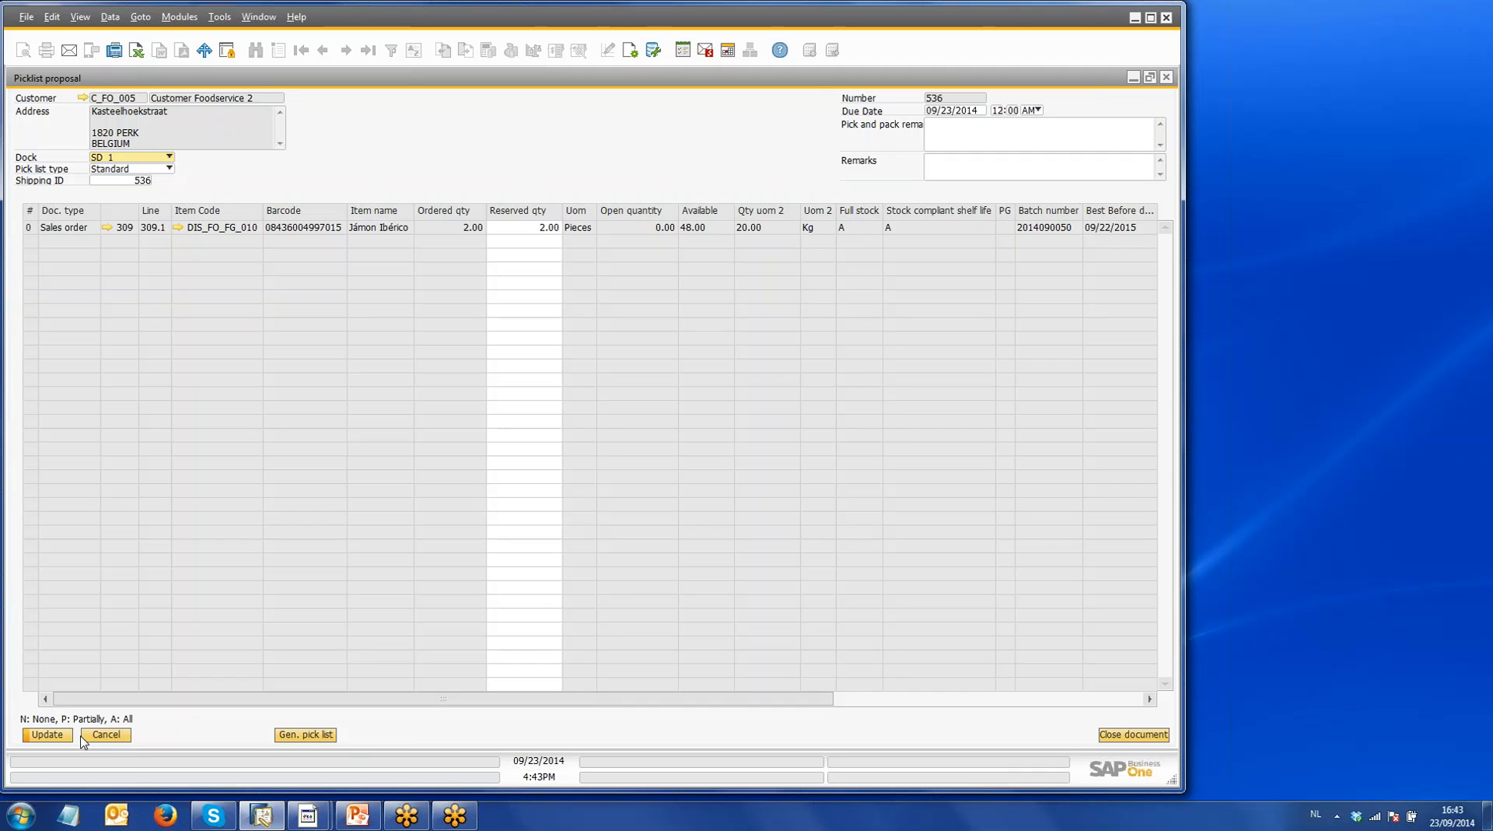
left_click(322, 735)
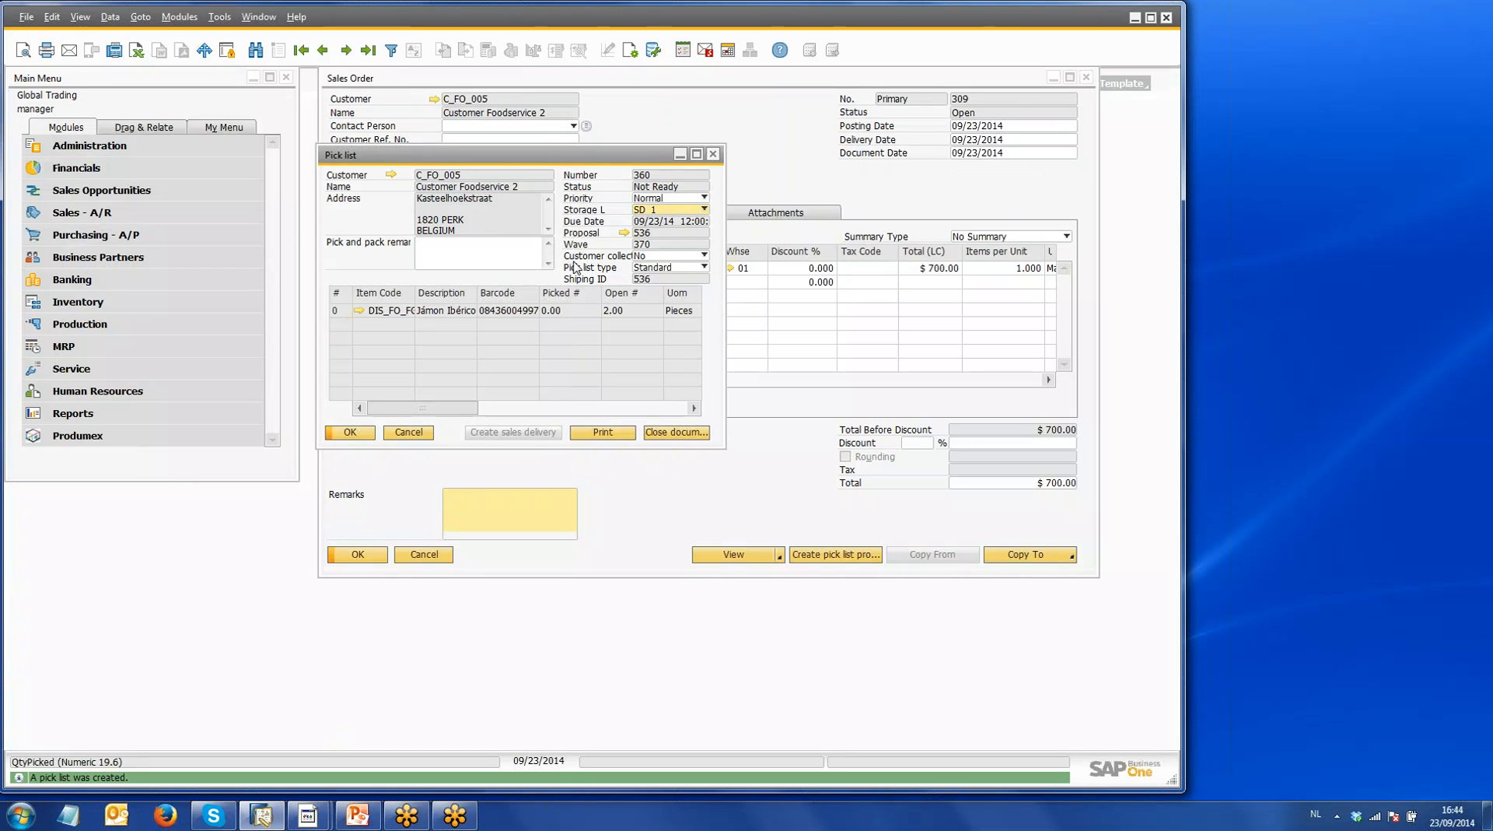
Step: Examine the generated pick list at full size, close it, and minimize the sales order
left_click(696, 155)
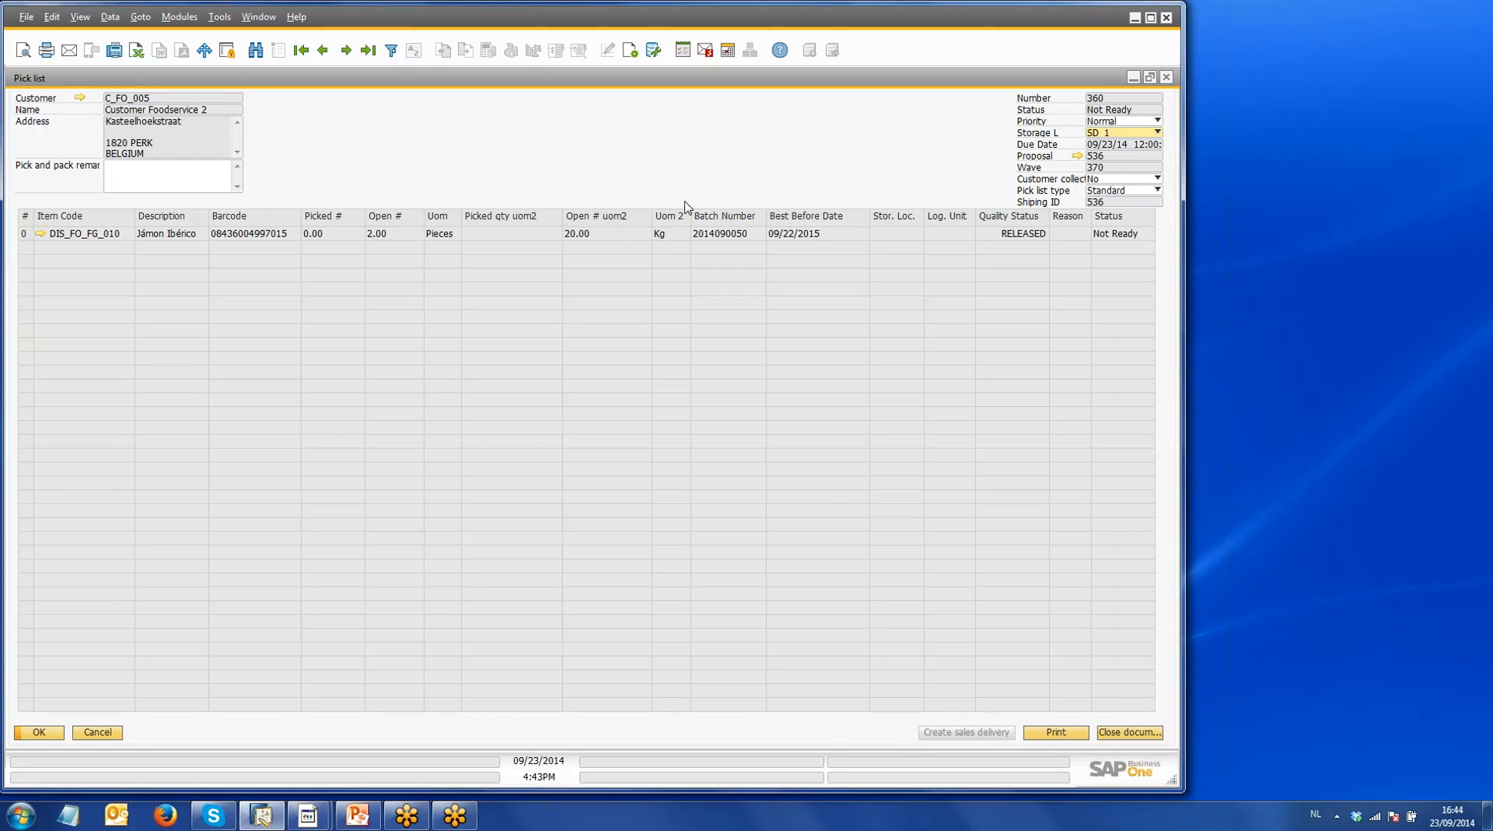
left_click(1169, 78)
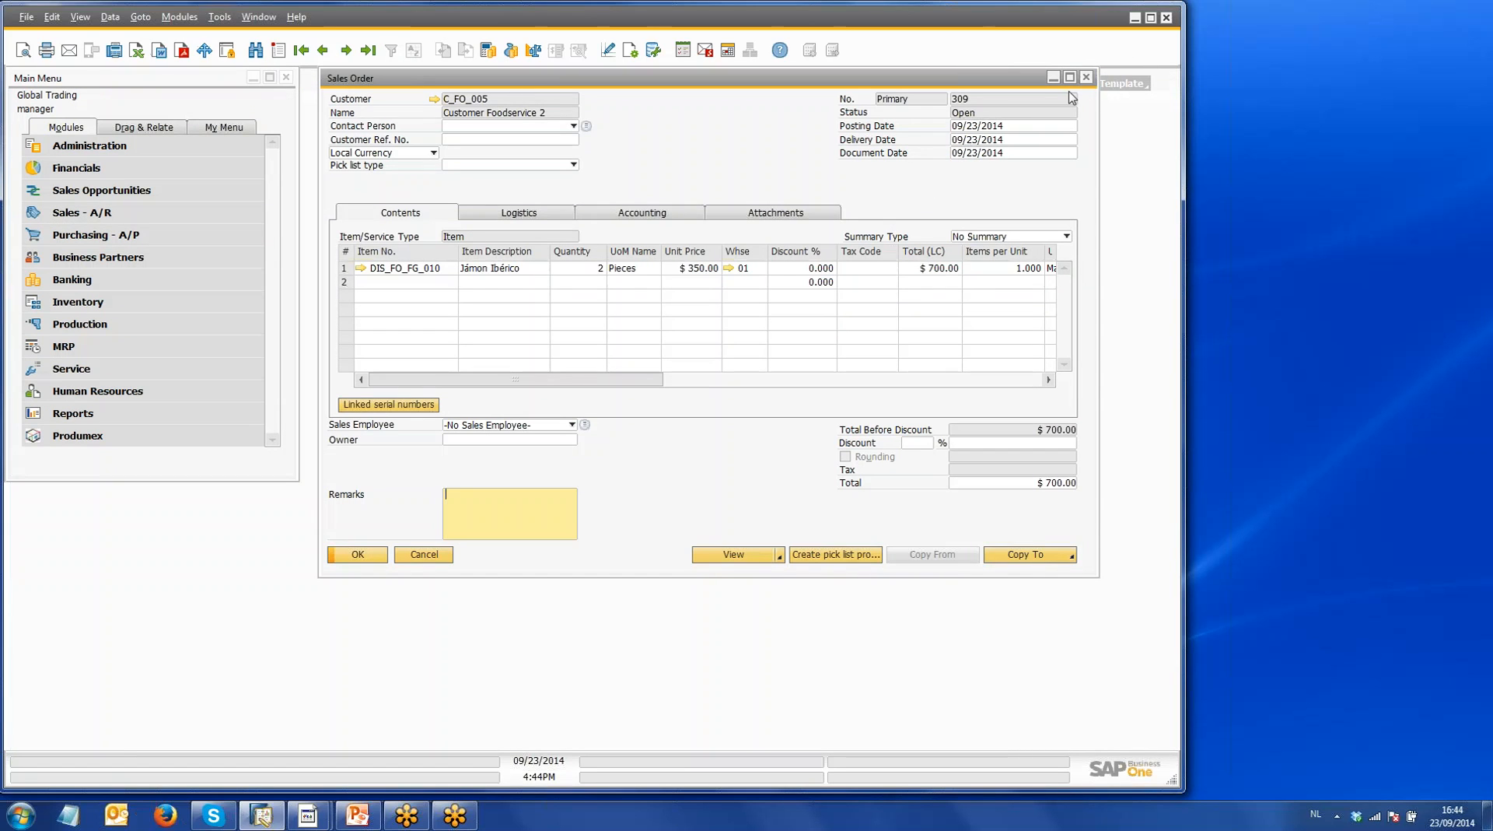
left_click(1053, 77)
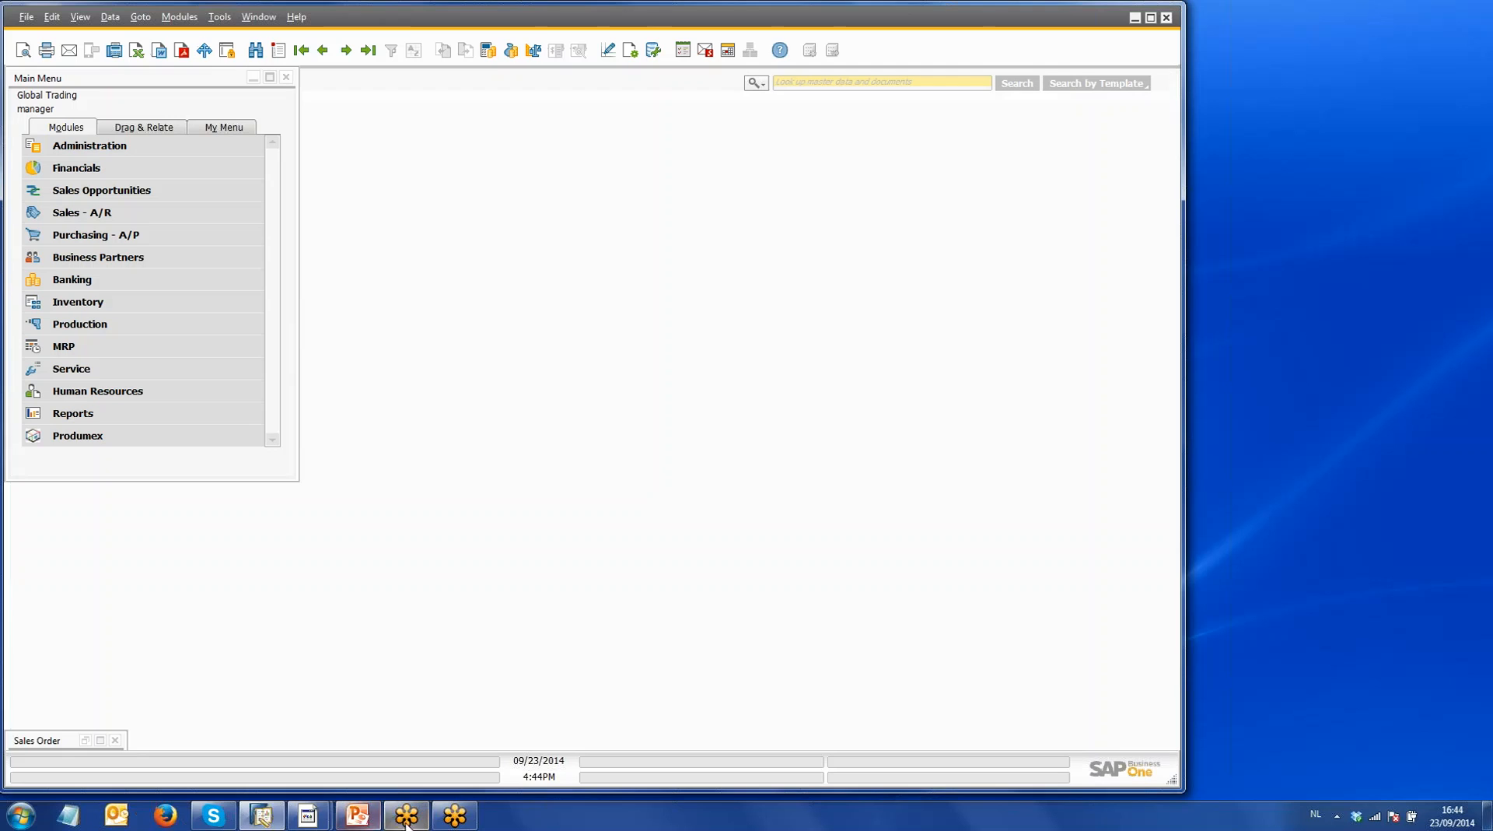
Step: Switch to the Produmex terminal, leave the put-away location selection, and start sales picking
mouse_move(405, 823)
left_click(233, 752)
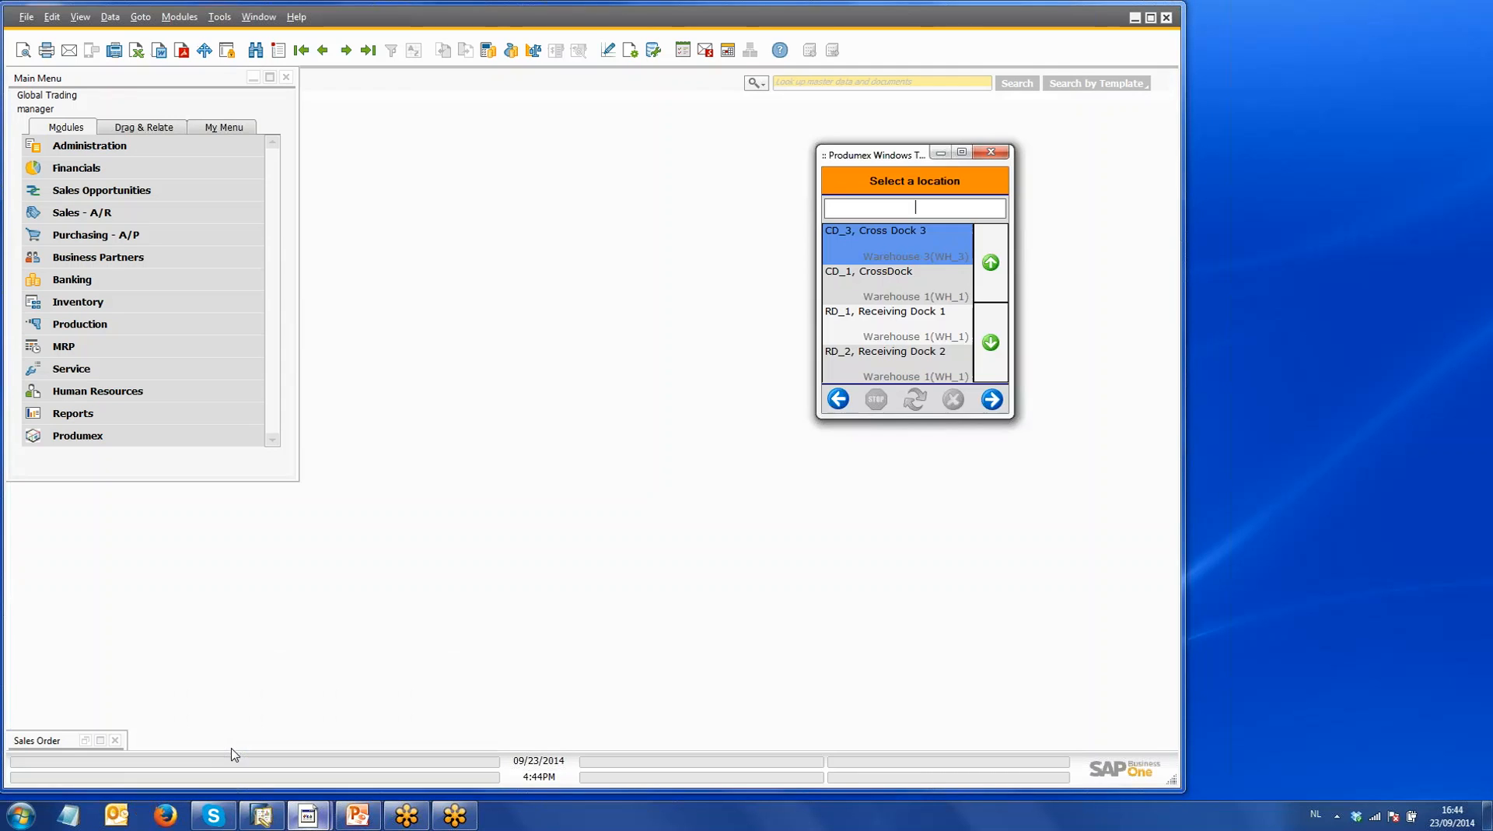
left_click(833, 401)
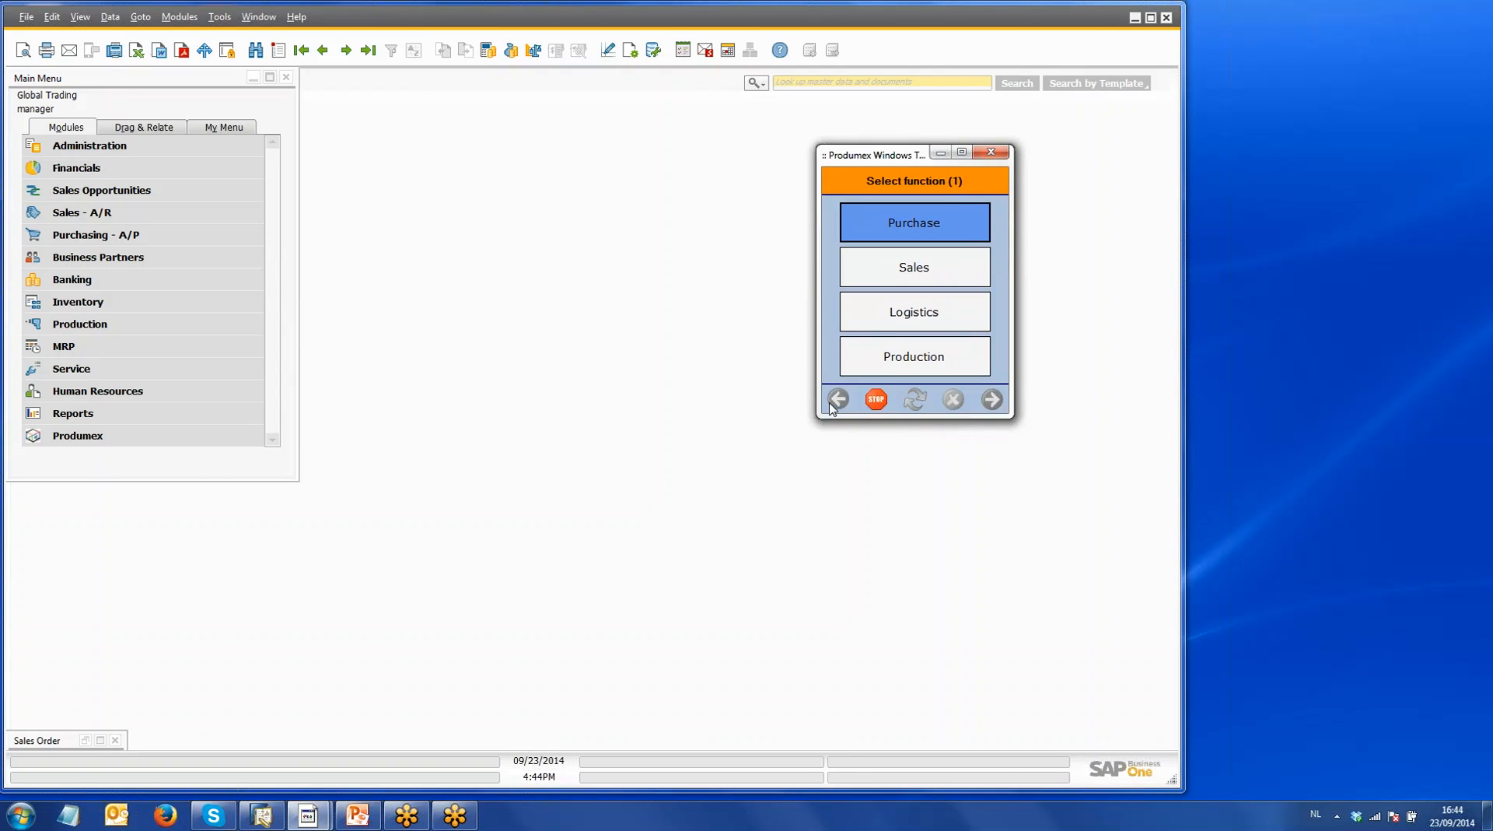
left_click(910, 267)
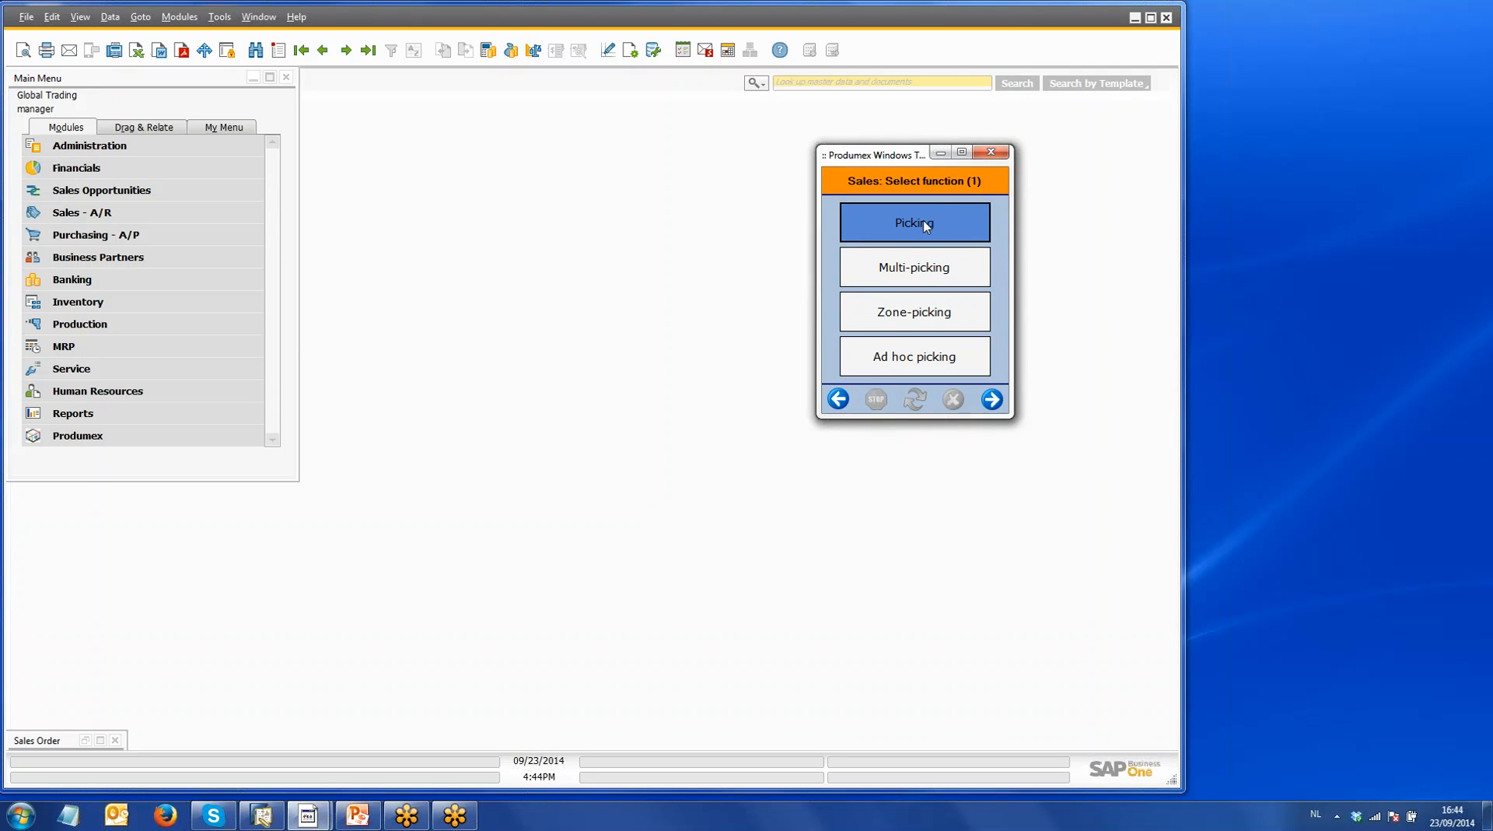
left_click(926, 226)
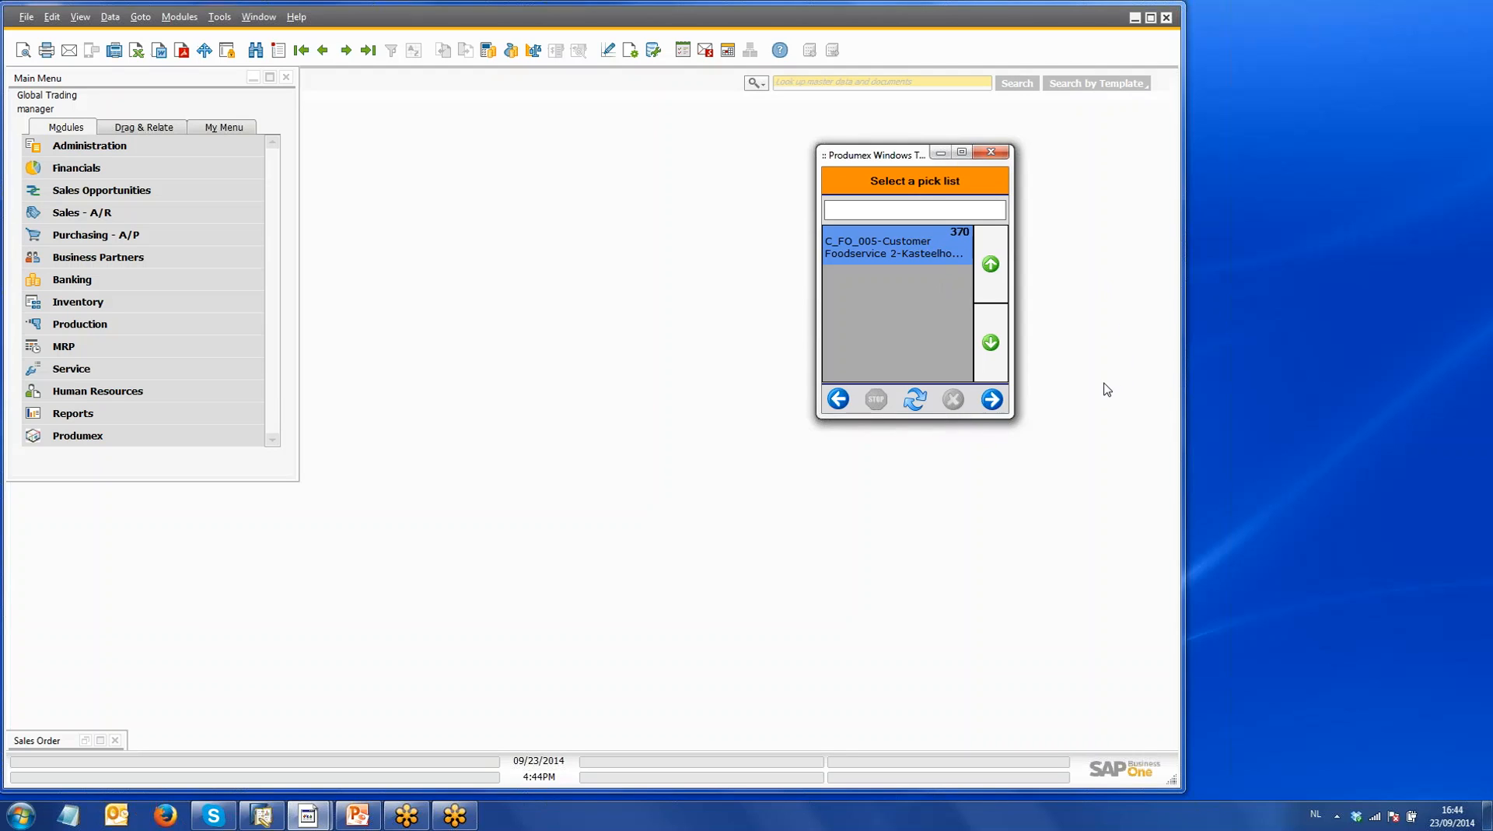
Step: Open the customer's pick list, choose the P.0029 item to pick, and use moveable location ML_1, Cart 1
left_click(990, 399)
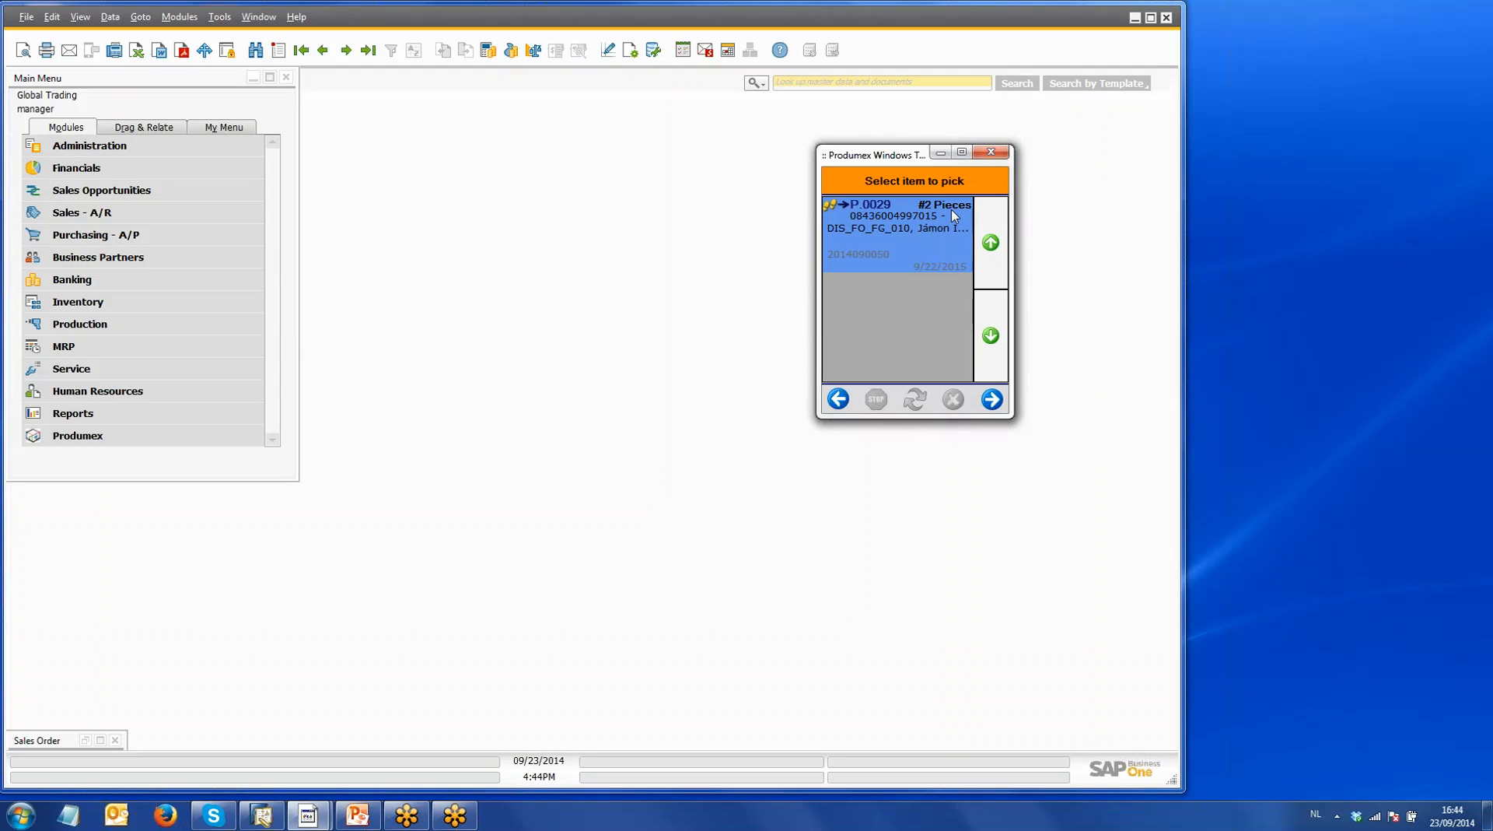
left_click(991, 400)
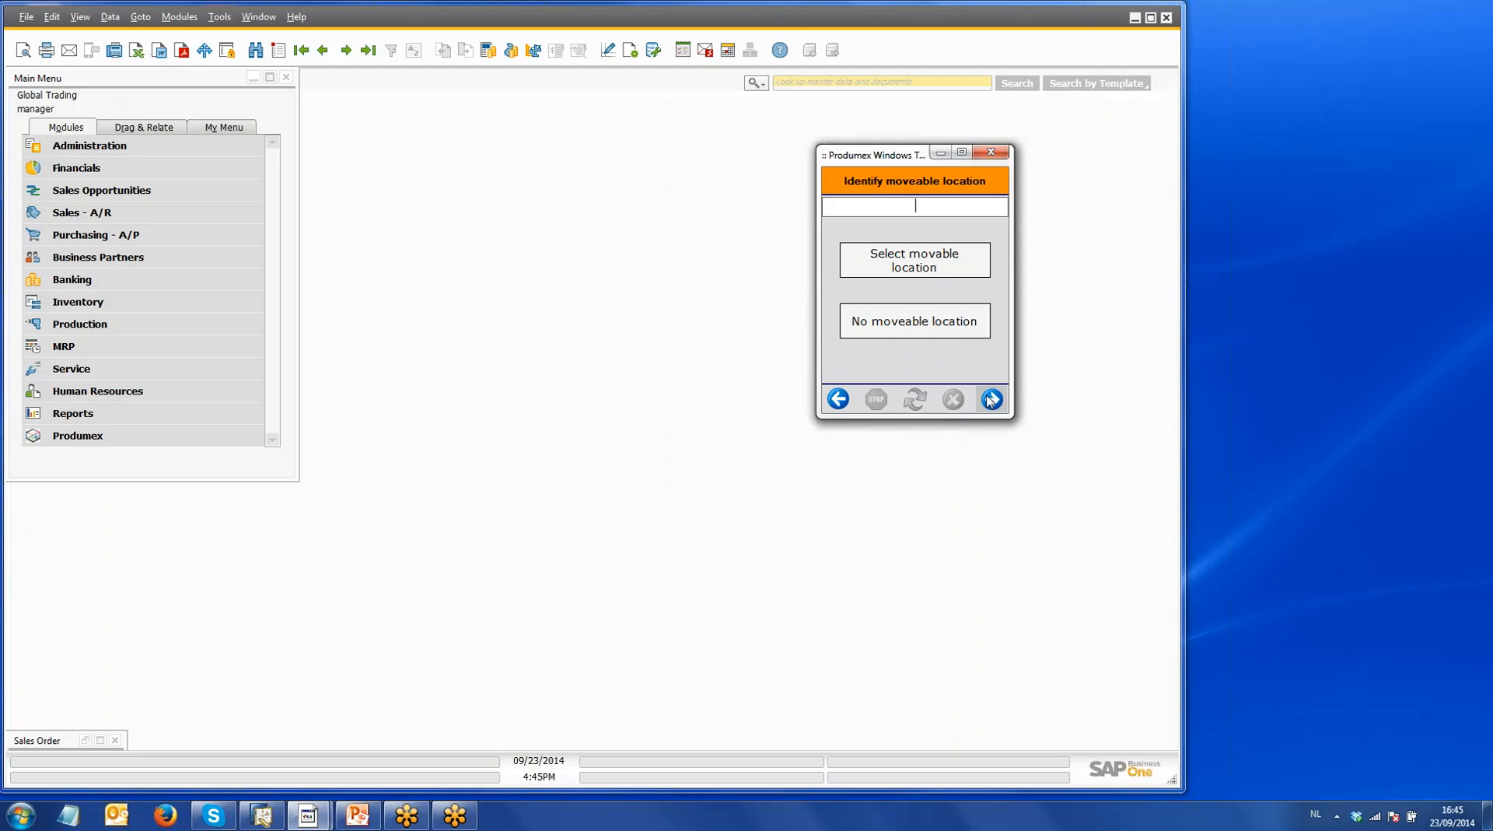
left_click(963, 267)
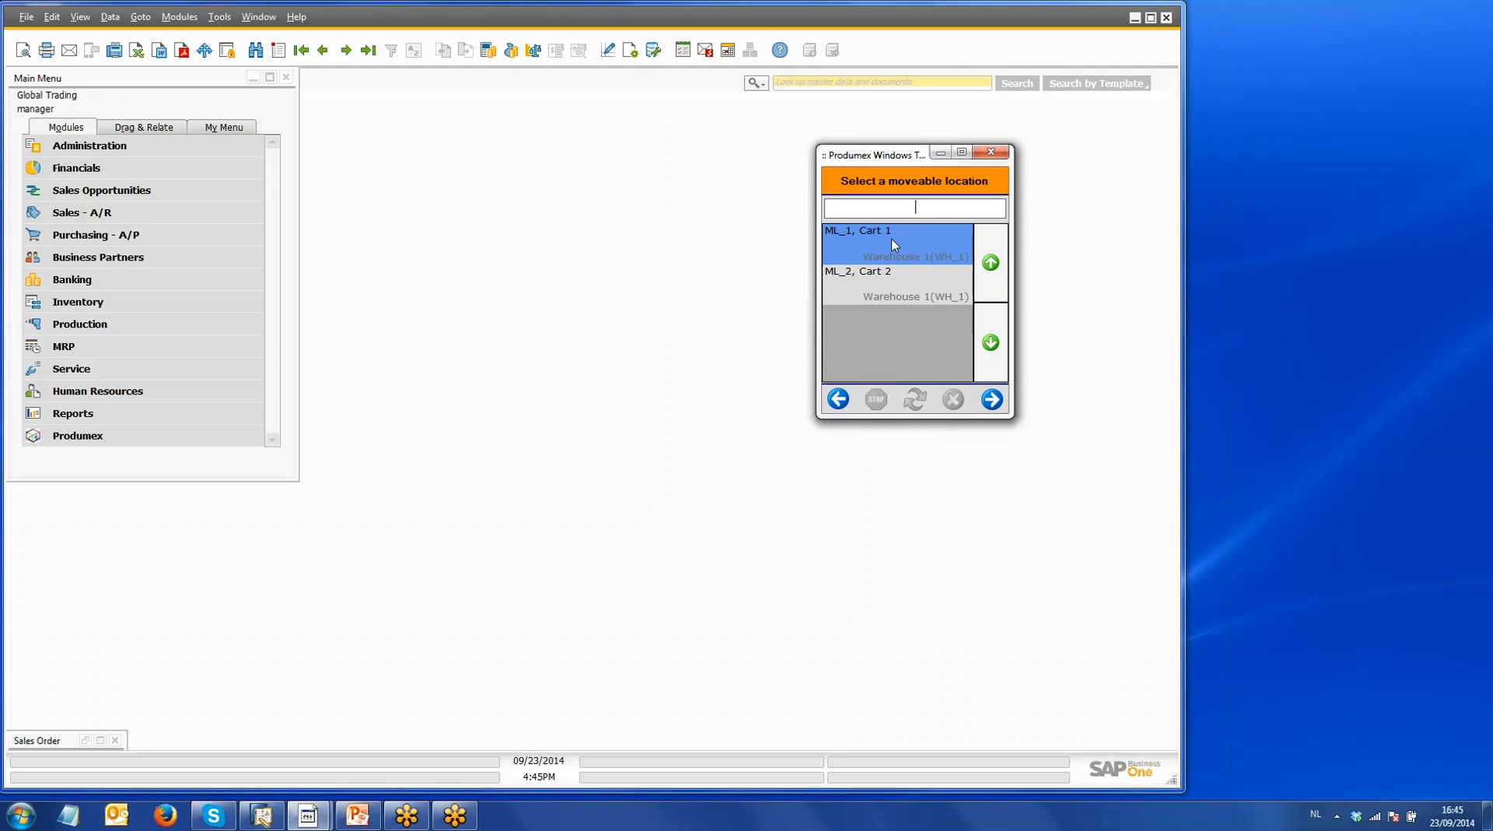
left_click(992, 399)
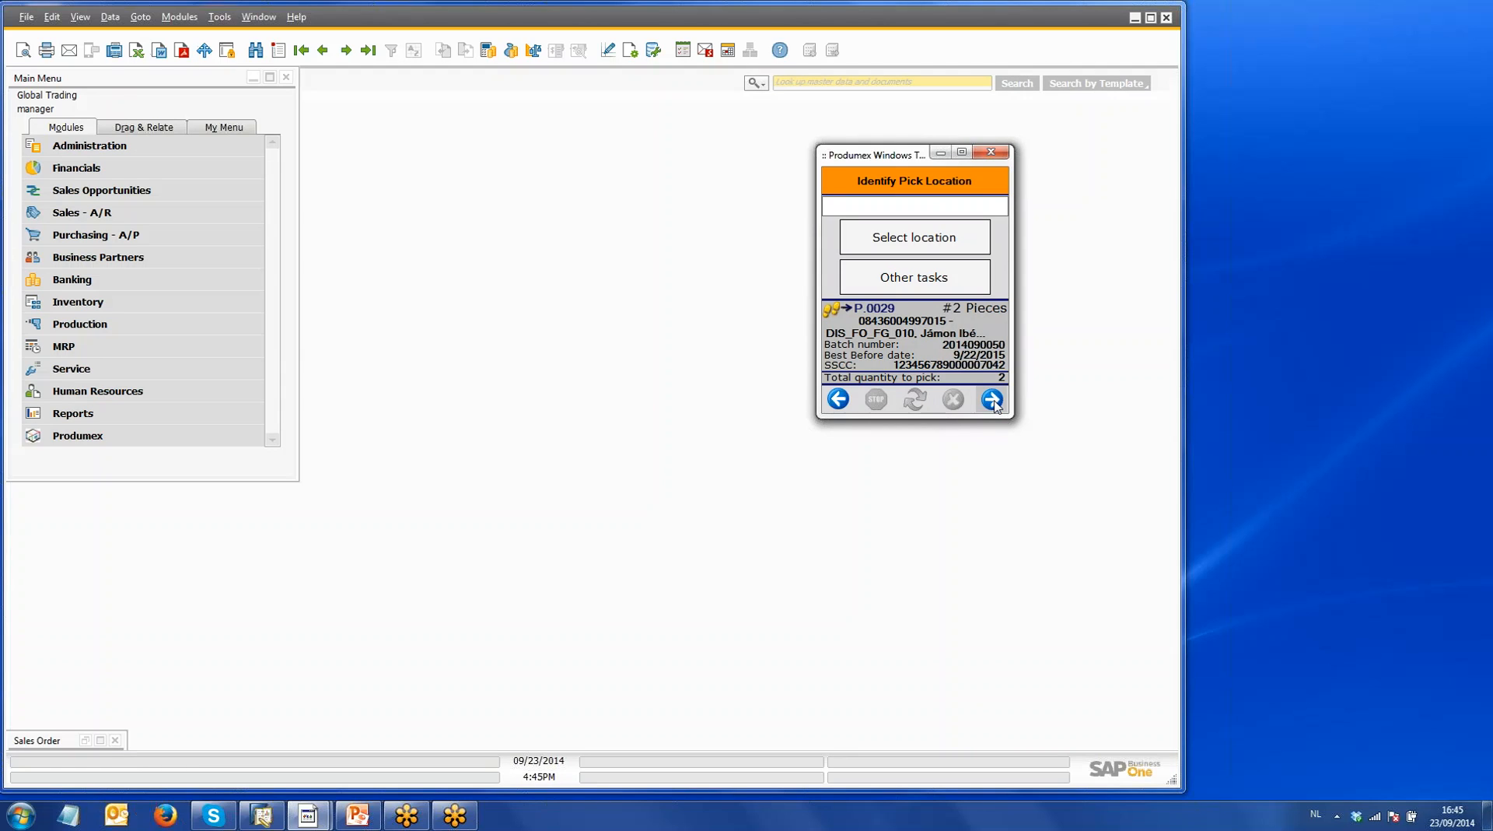
Step: Identify P.0029 as the pick location and select product DIS_FO_FG_010, Jámon Ibérico
left_click(937, 241)
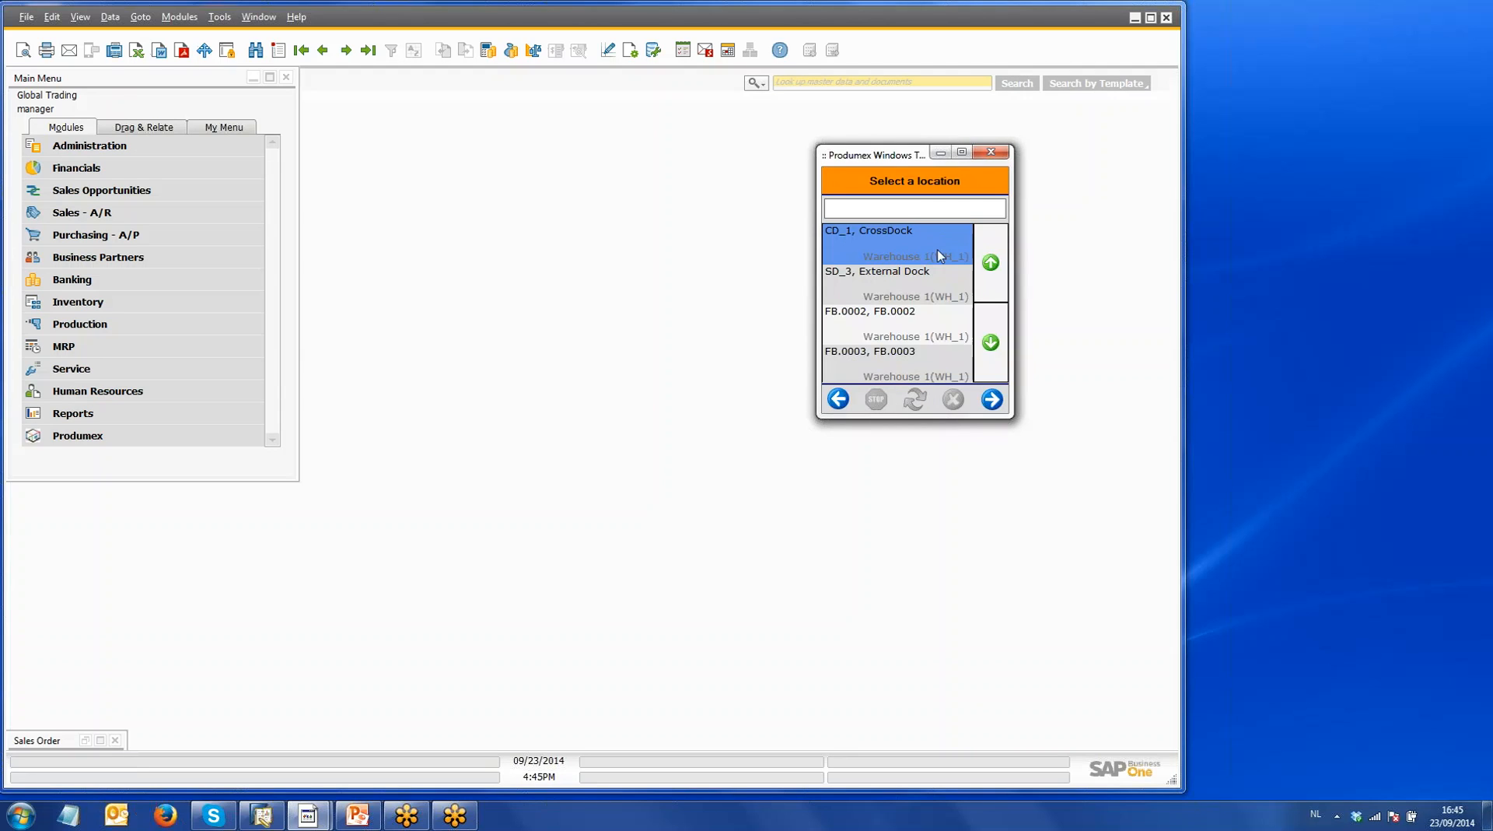
left_click(839, 399)
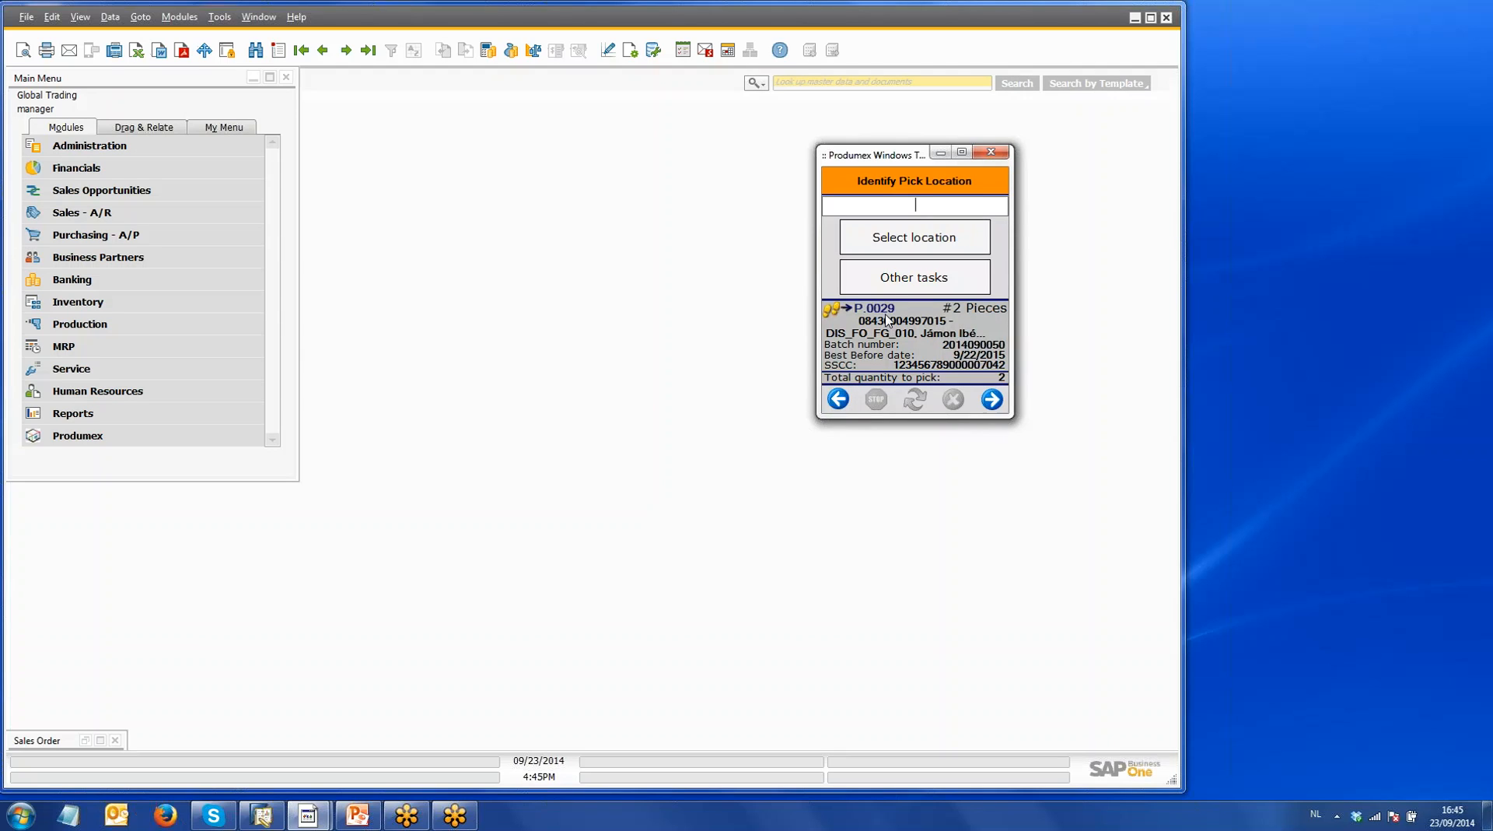
type("P.0029")
key("Return")
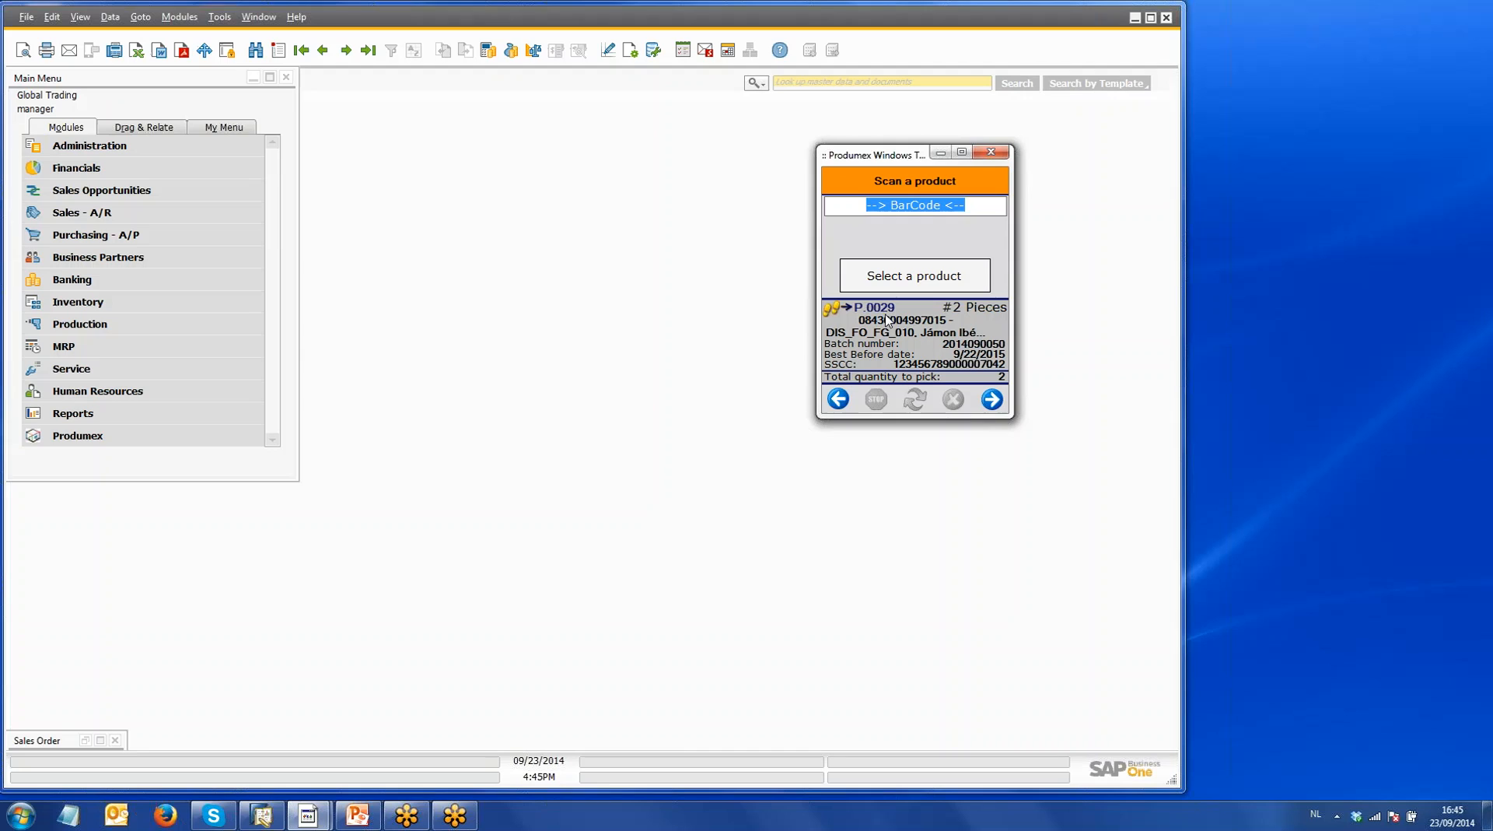
left_click(931, 281)
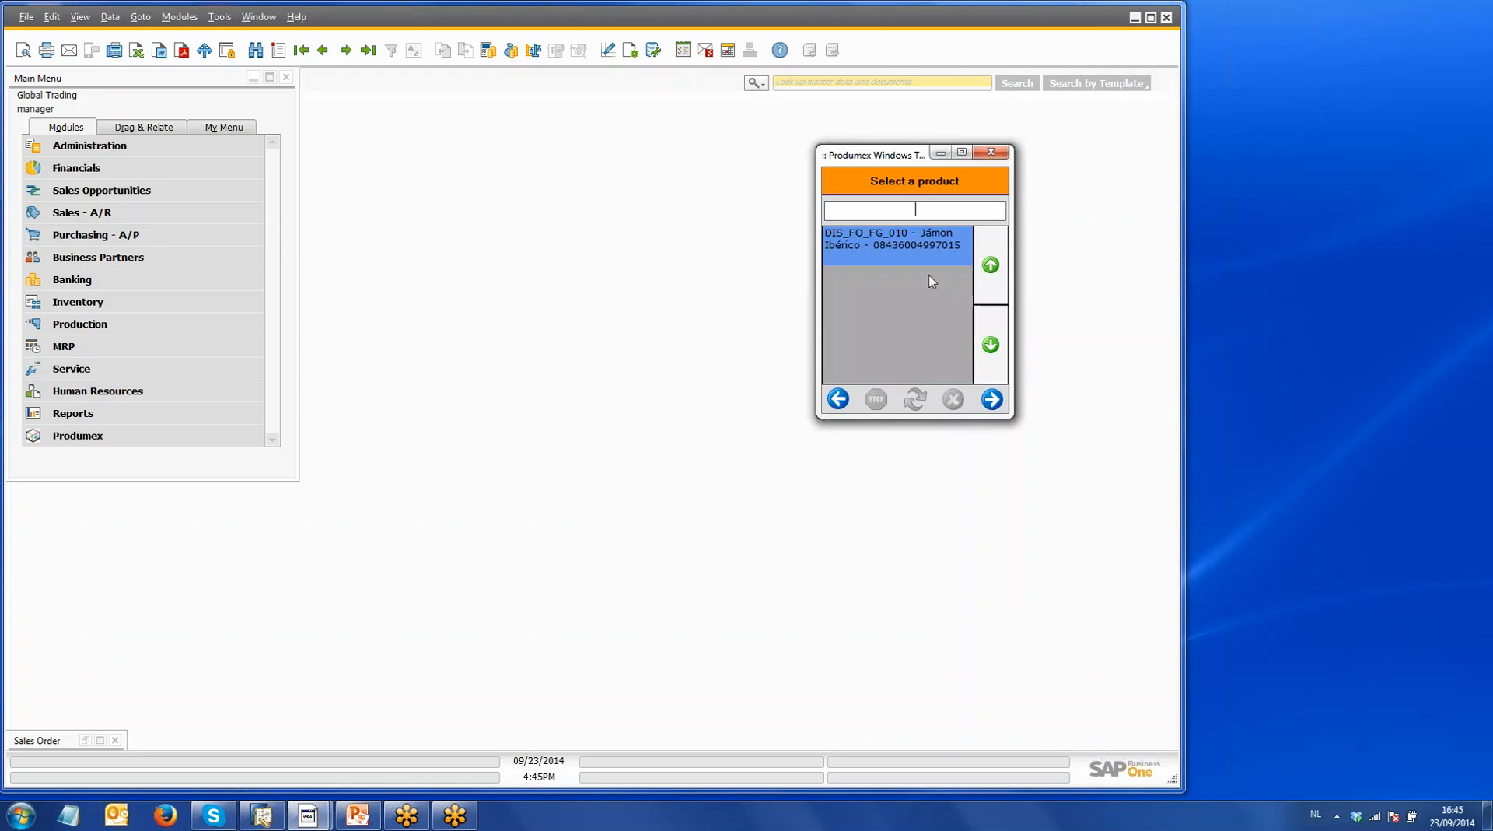
left_click(992, 400)
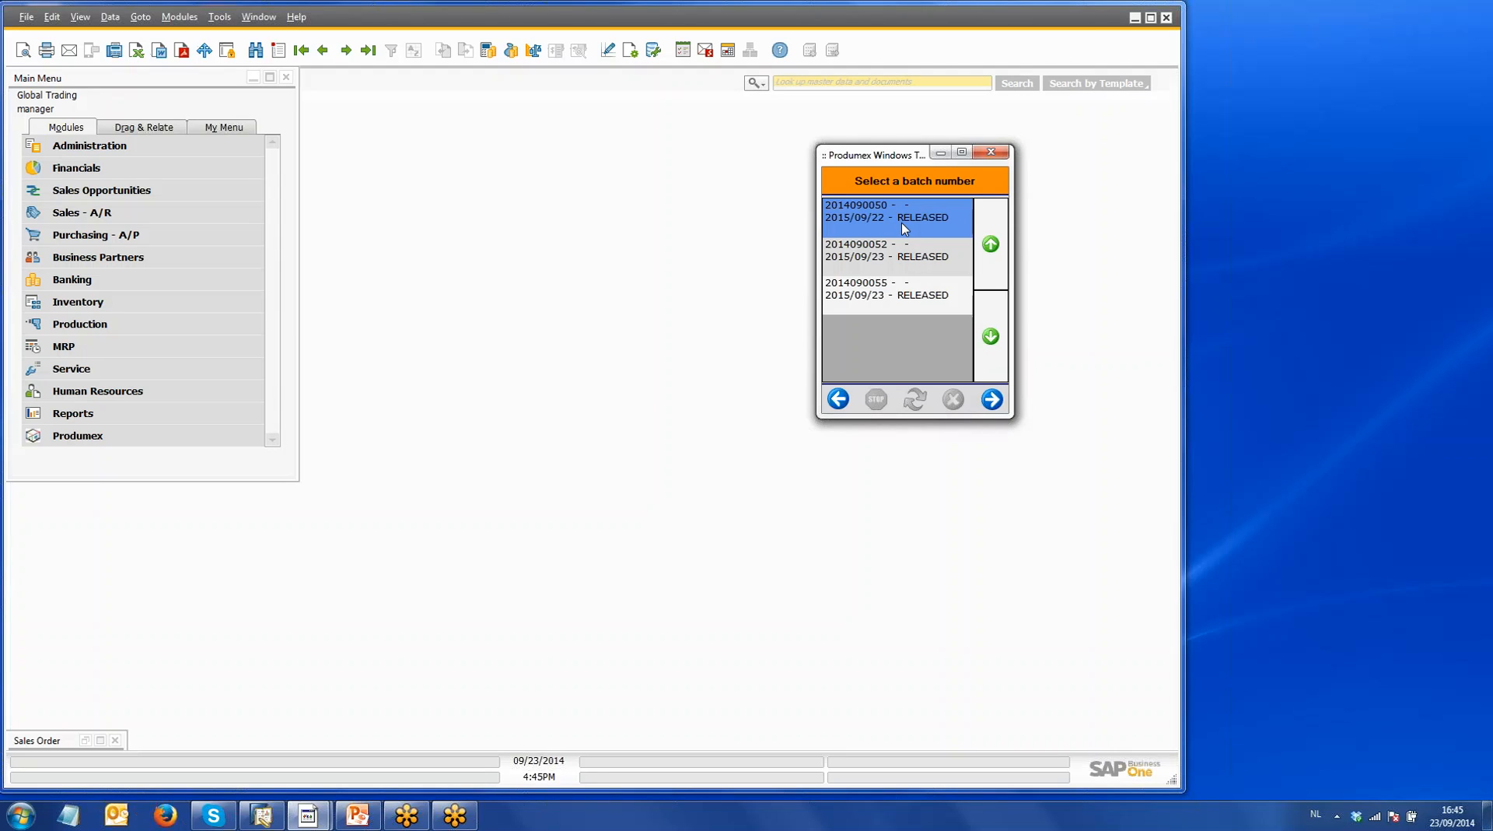
left_click(901, 296)
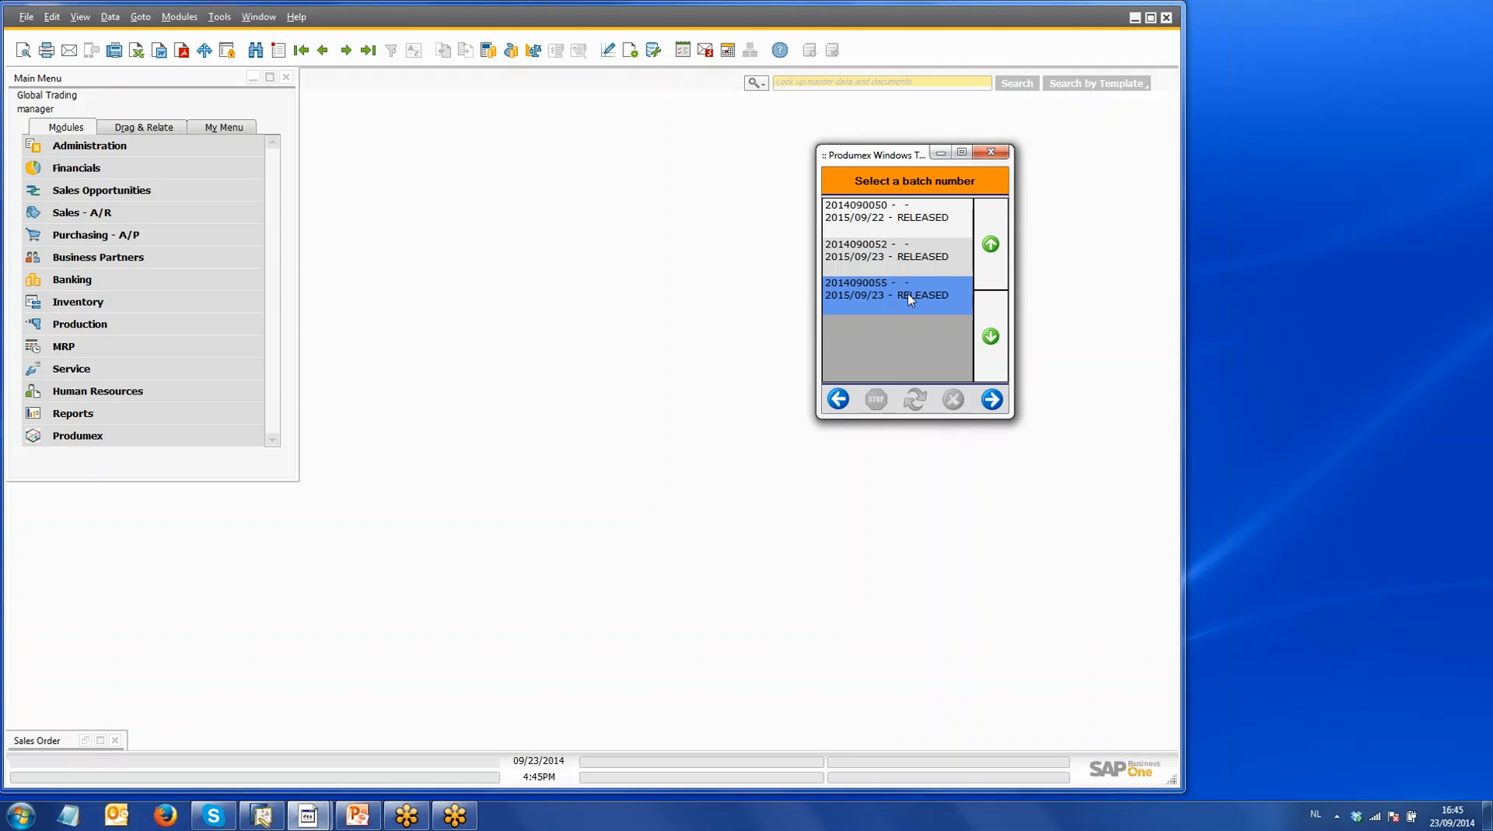
left_click(992, 399)
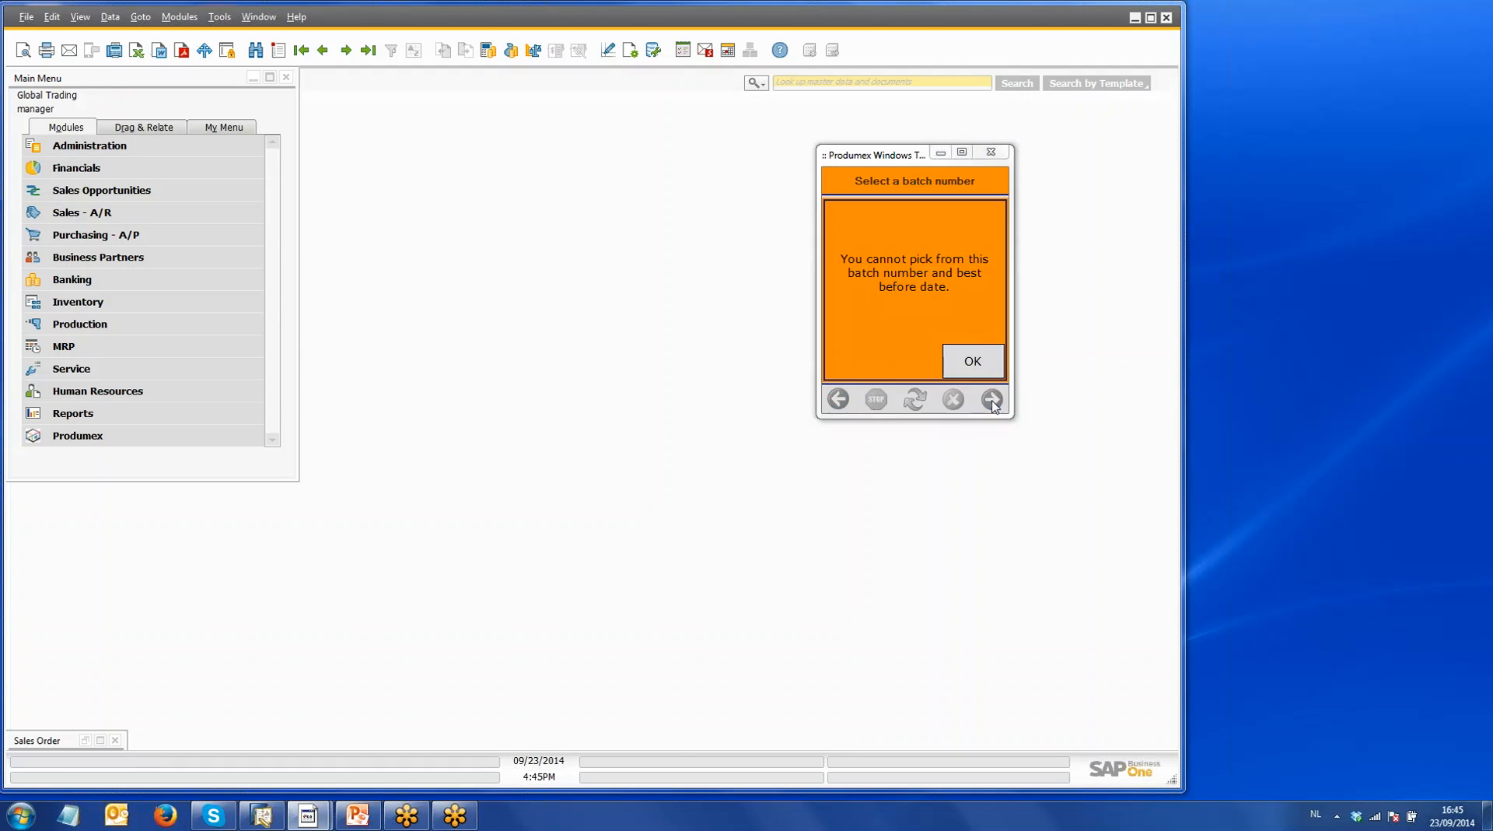
left_click(973, 362)
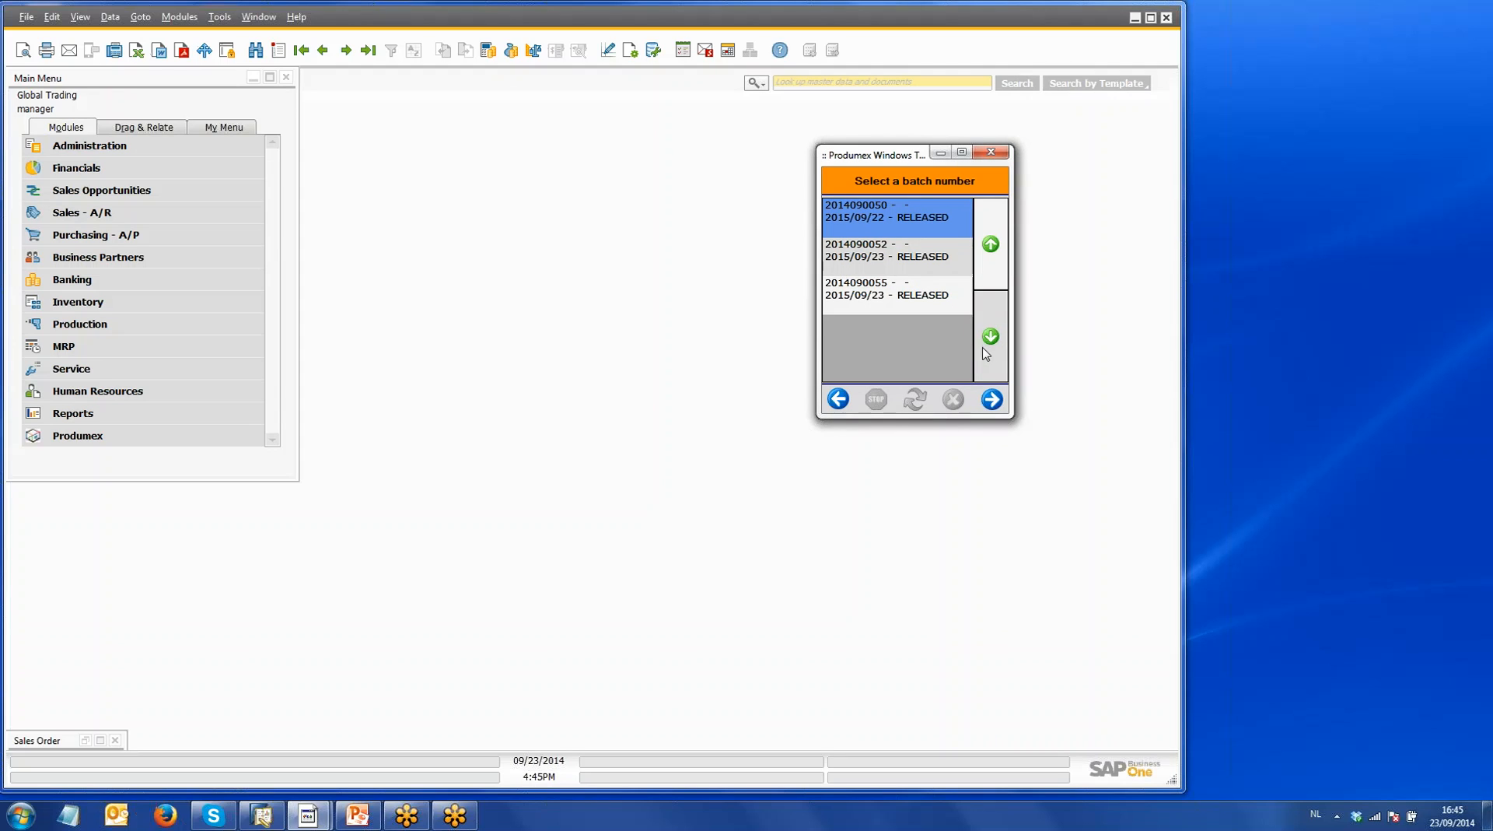
left_click(991, 399)
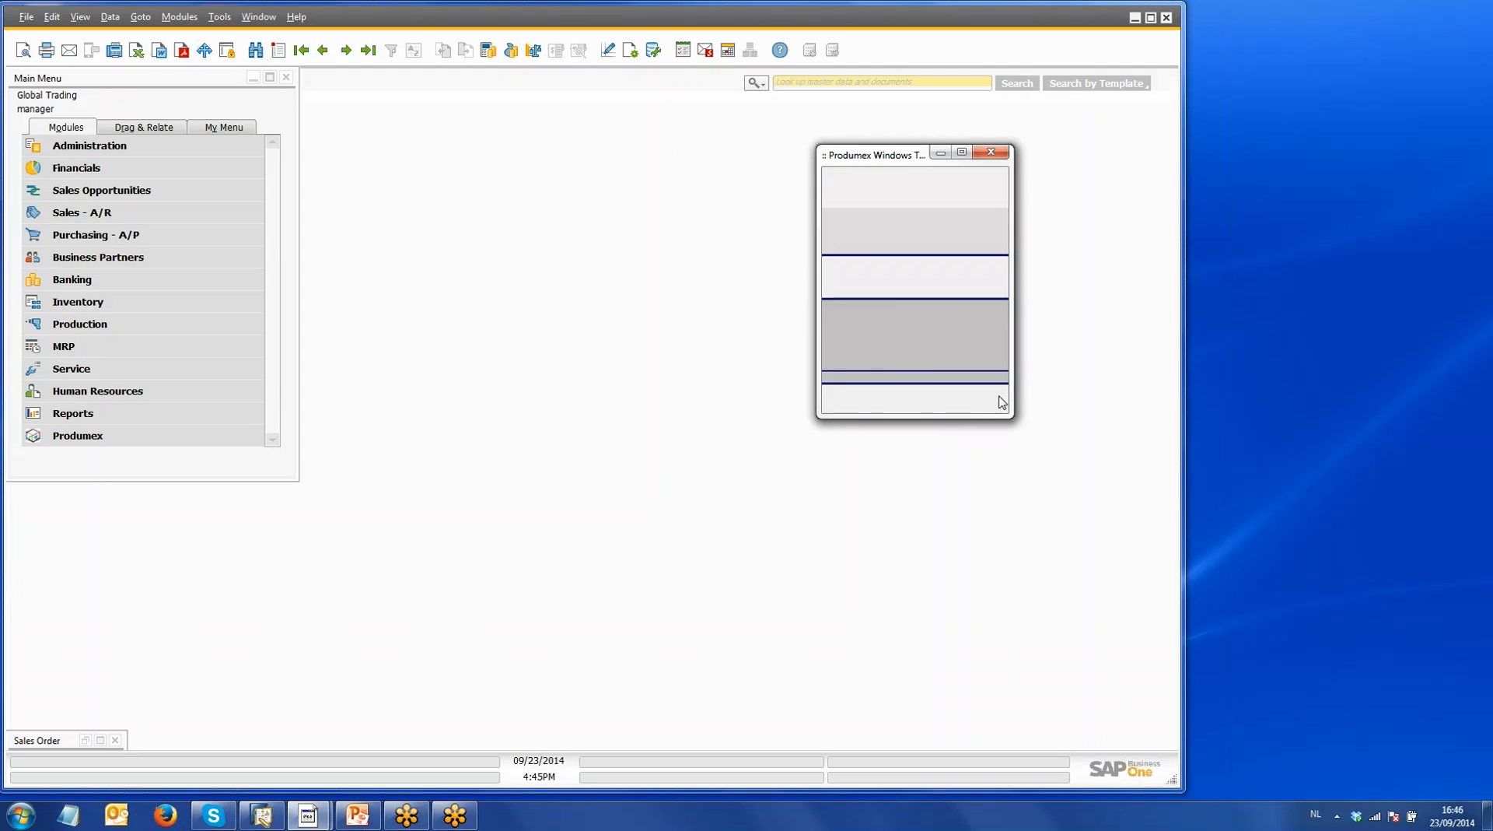
double_click(973, 239)
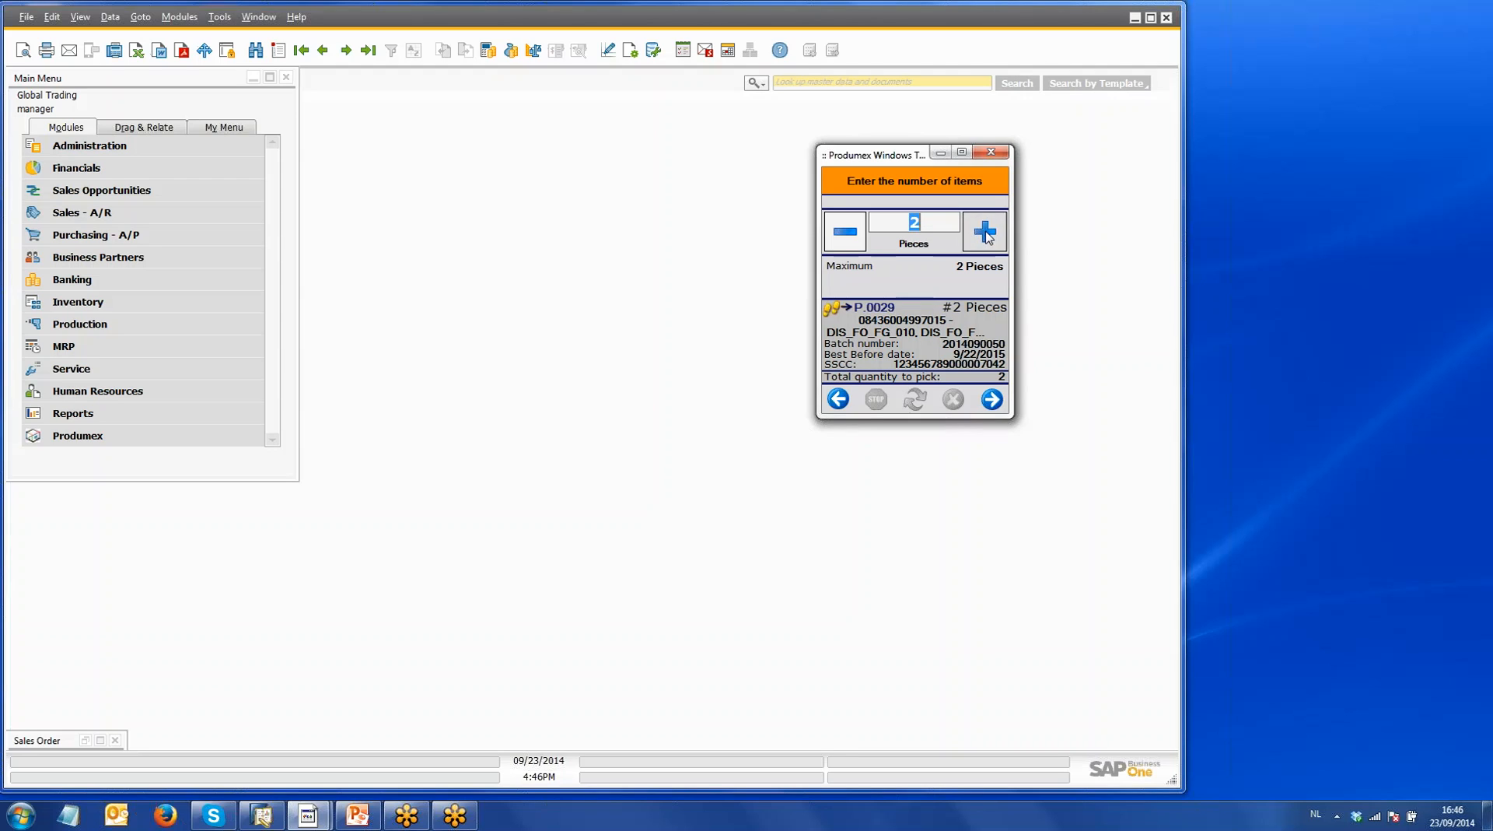
left_click(1000, 405)
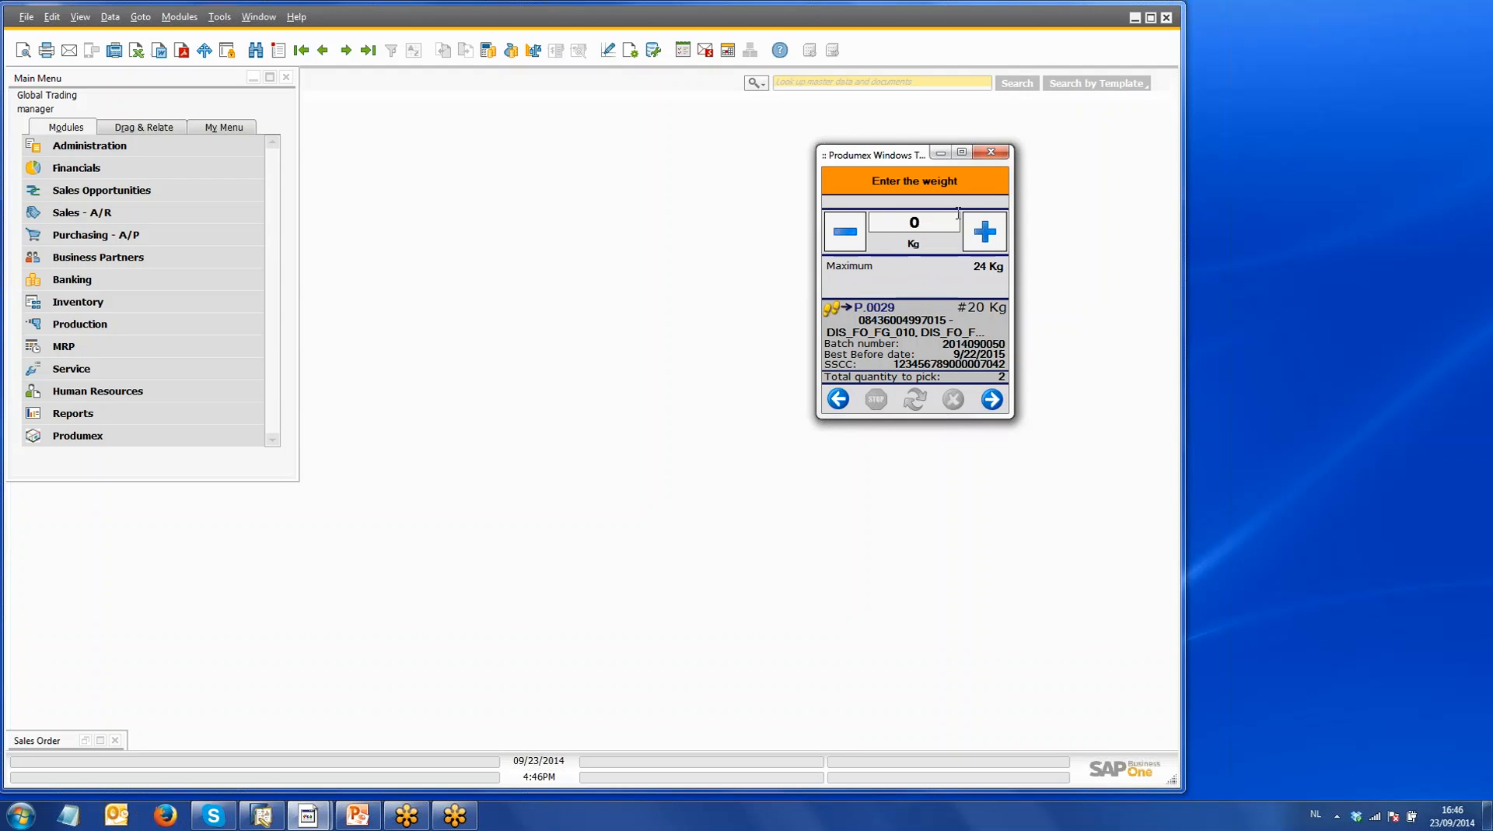
double_click(899, 218)
type("21")
left_click(992, 399)
left_click(982, 369)
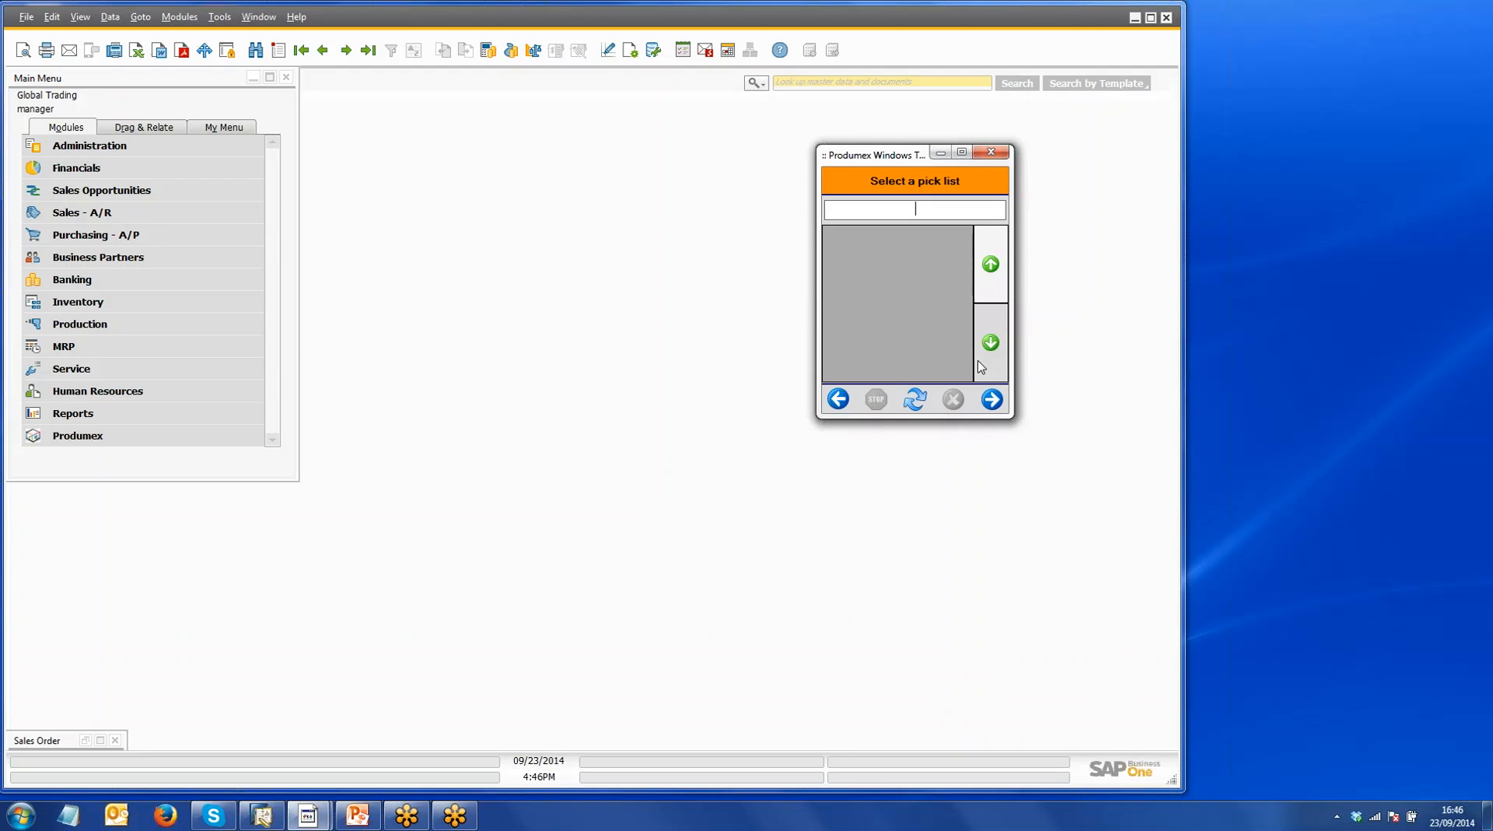
Step: Leave picking, minimize the handheld terminal, switch to the large Produmex terminal, and start packing at PL_1 - Packing Line 1
left_click(839, 400)
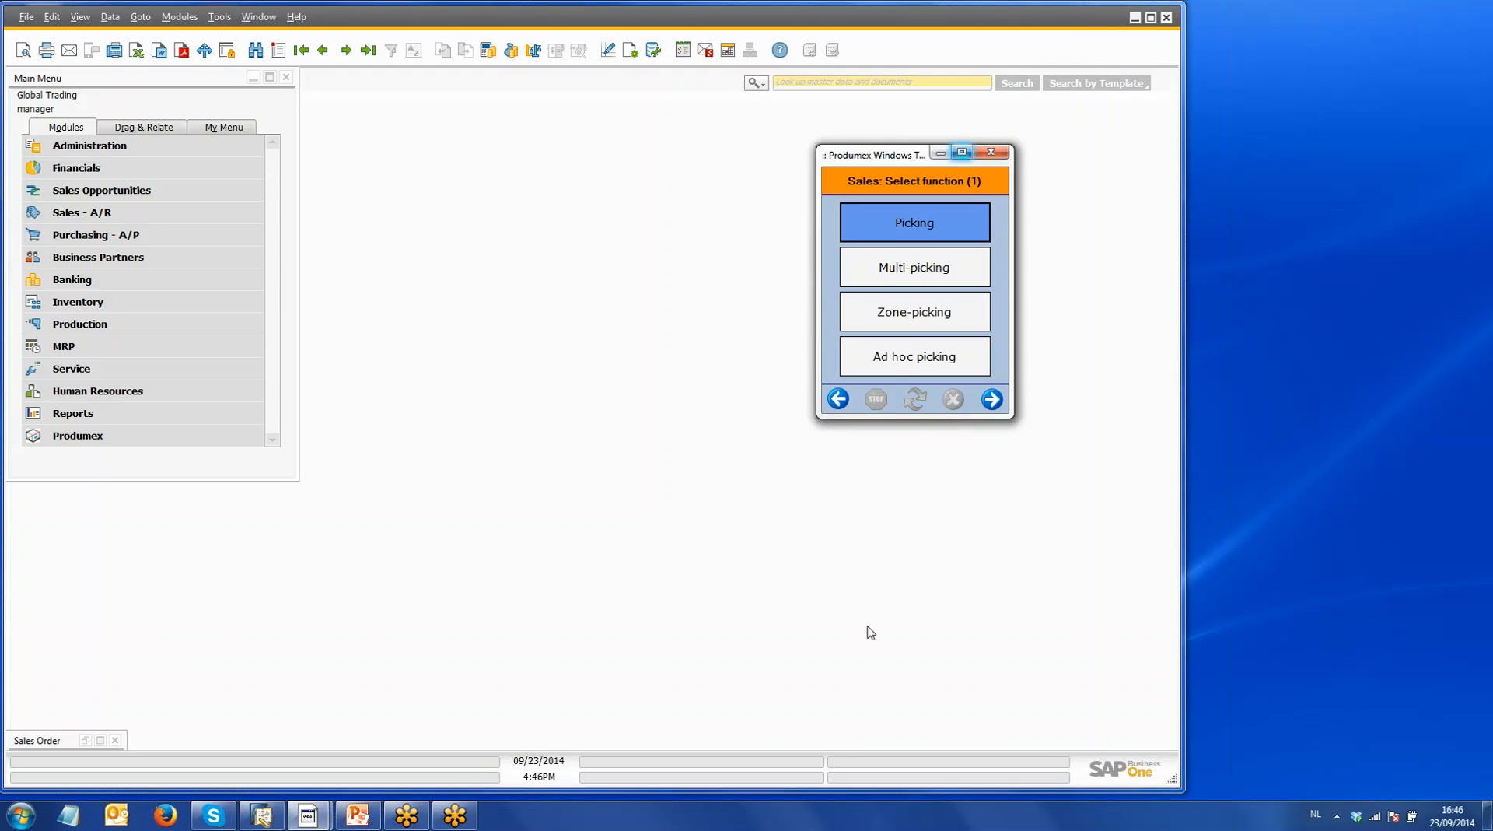
left_click(942, 154)
mouse_move(310, 815)
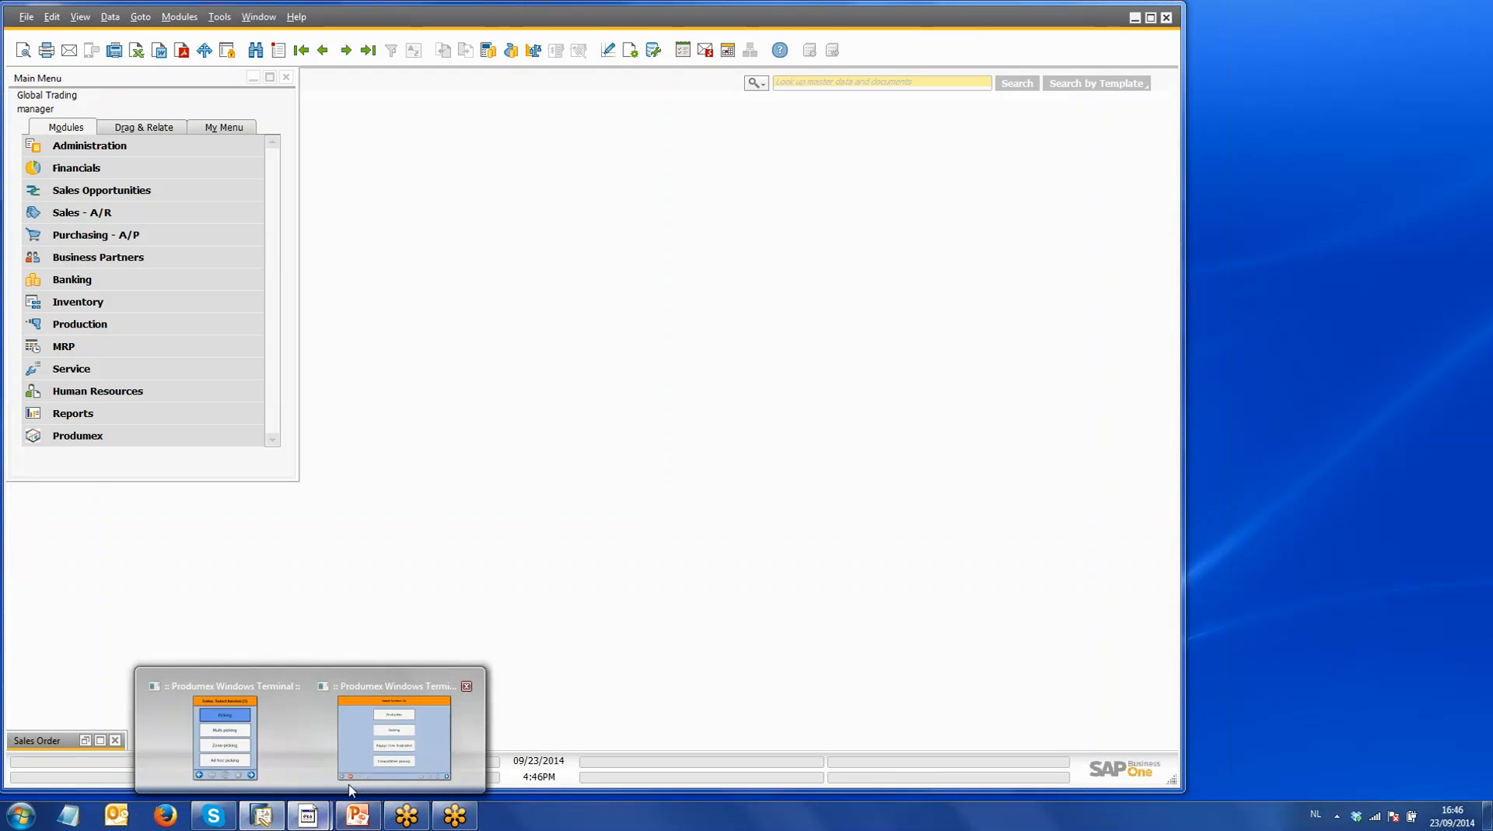
left_click(365, 739)
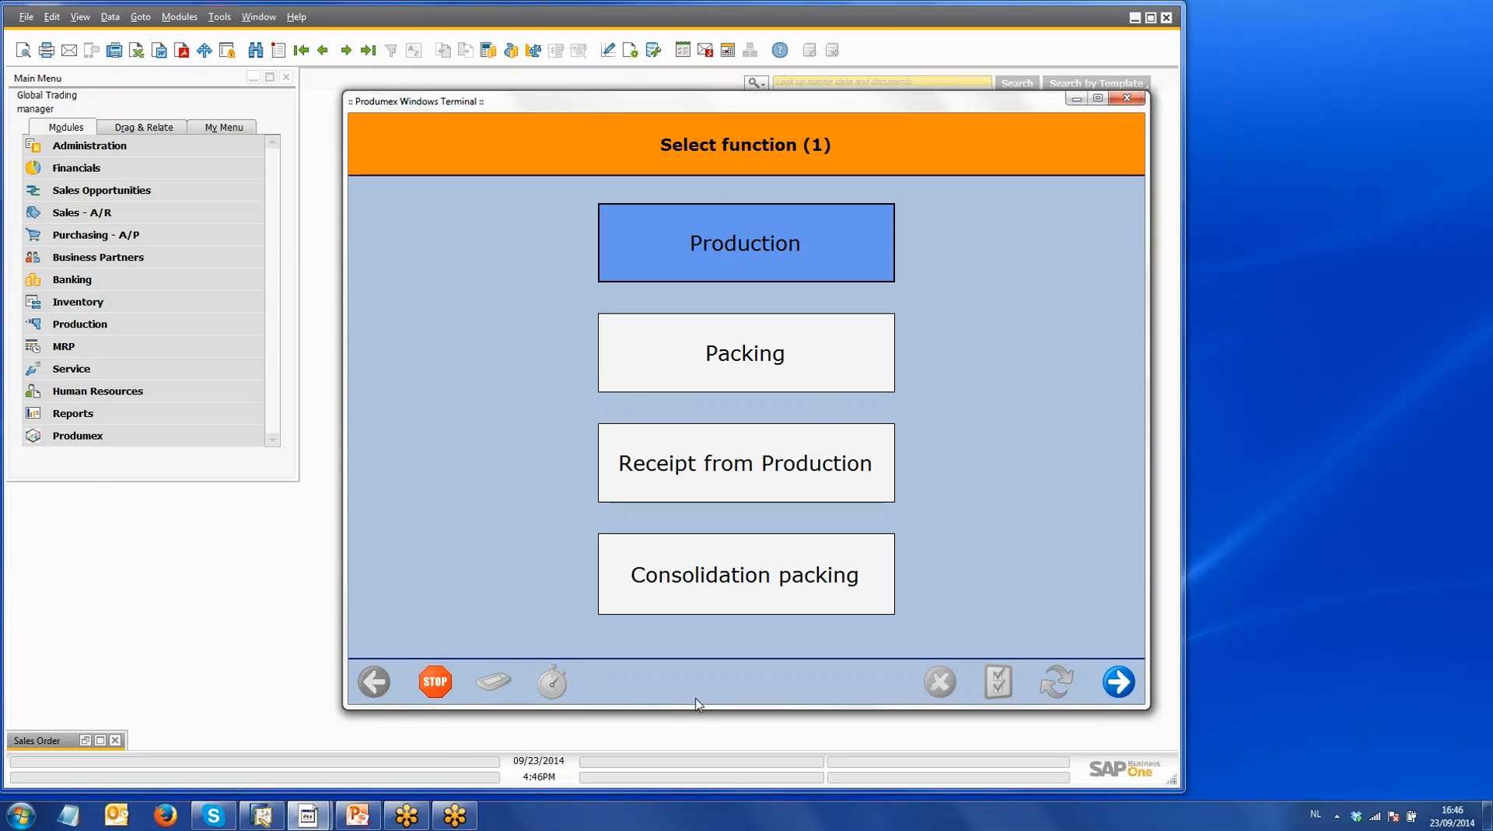
left_click(781, 348)
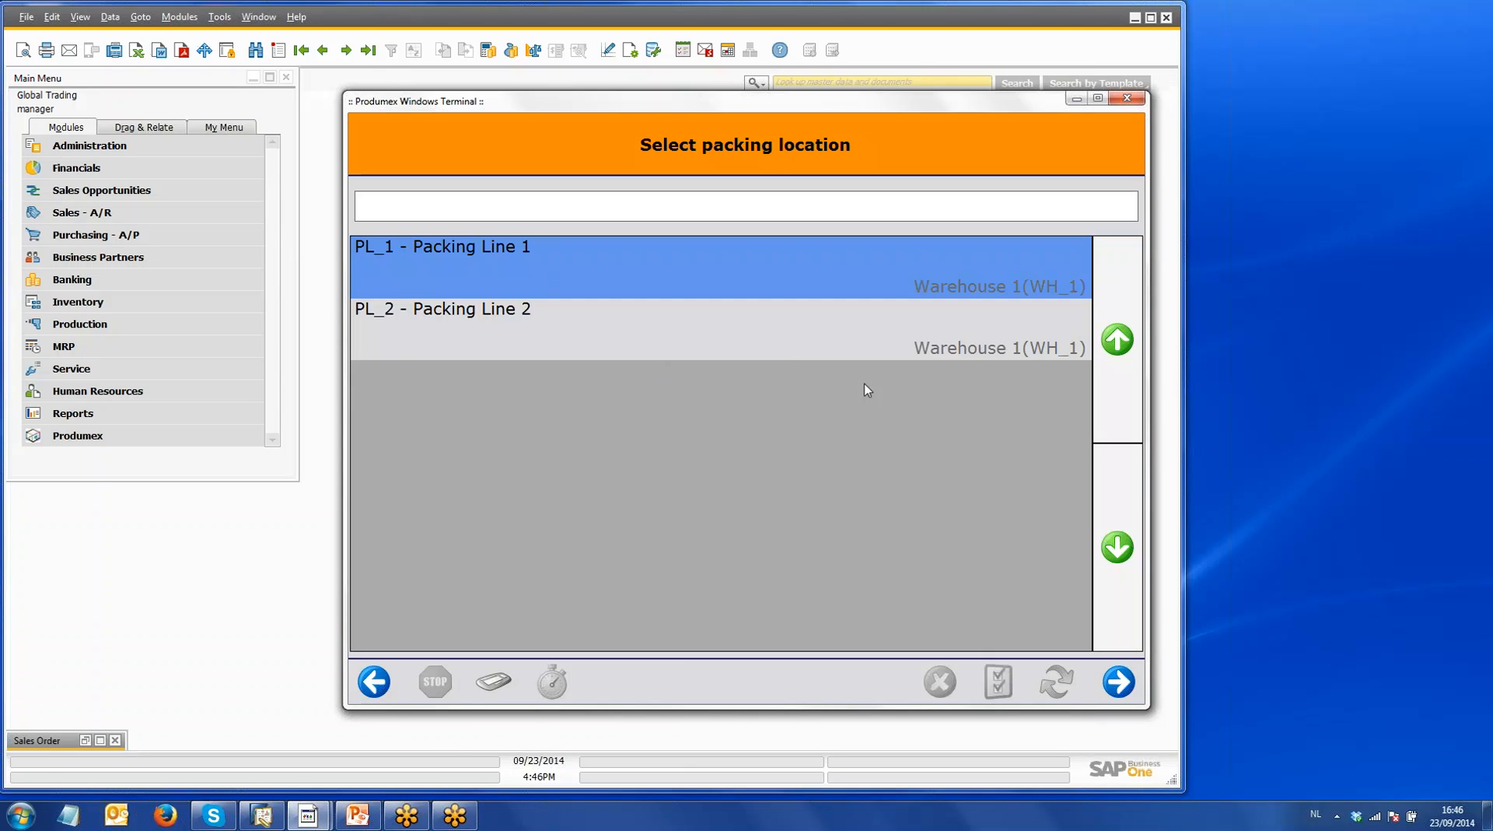
left_click(1119, 681)
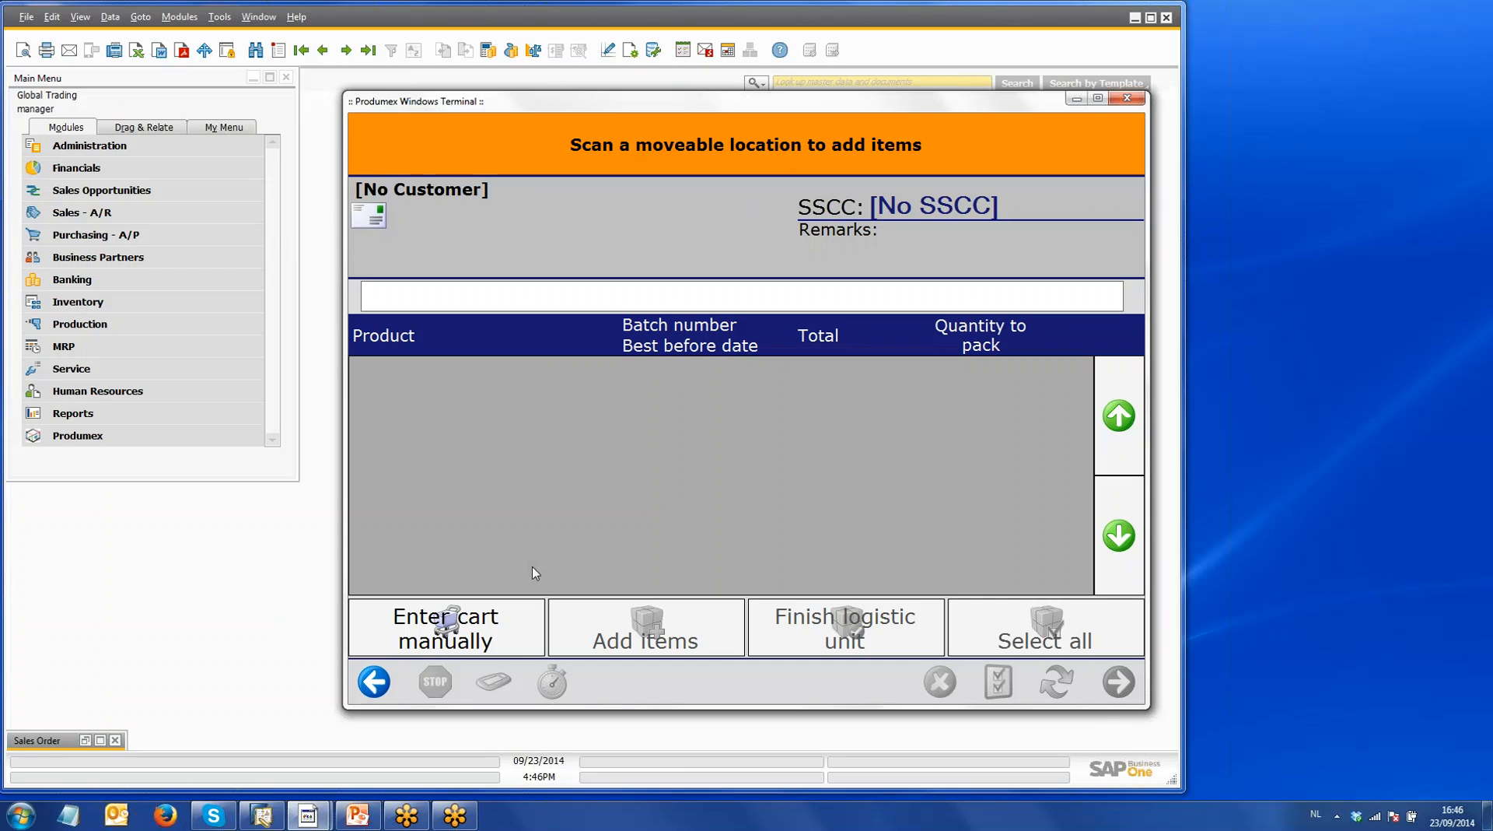
Step: Enter cart ML_1 manually for packing and choose LC_002 - Box as the logistic carrier
left_click(473, 630)
type("M")
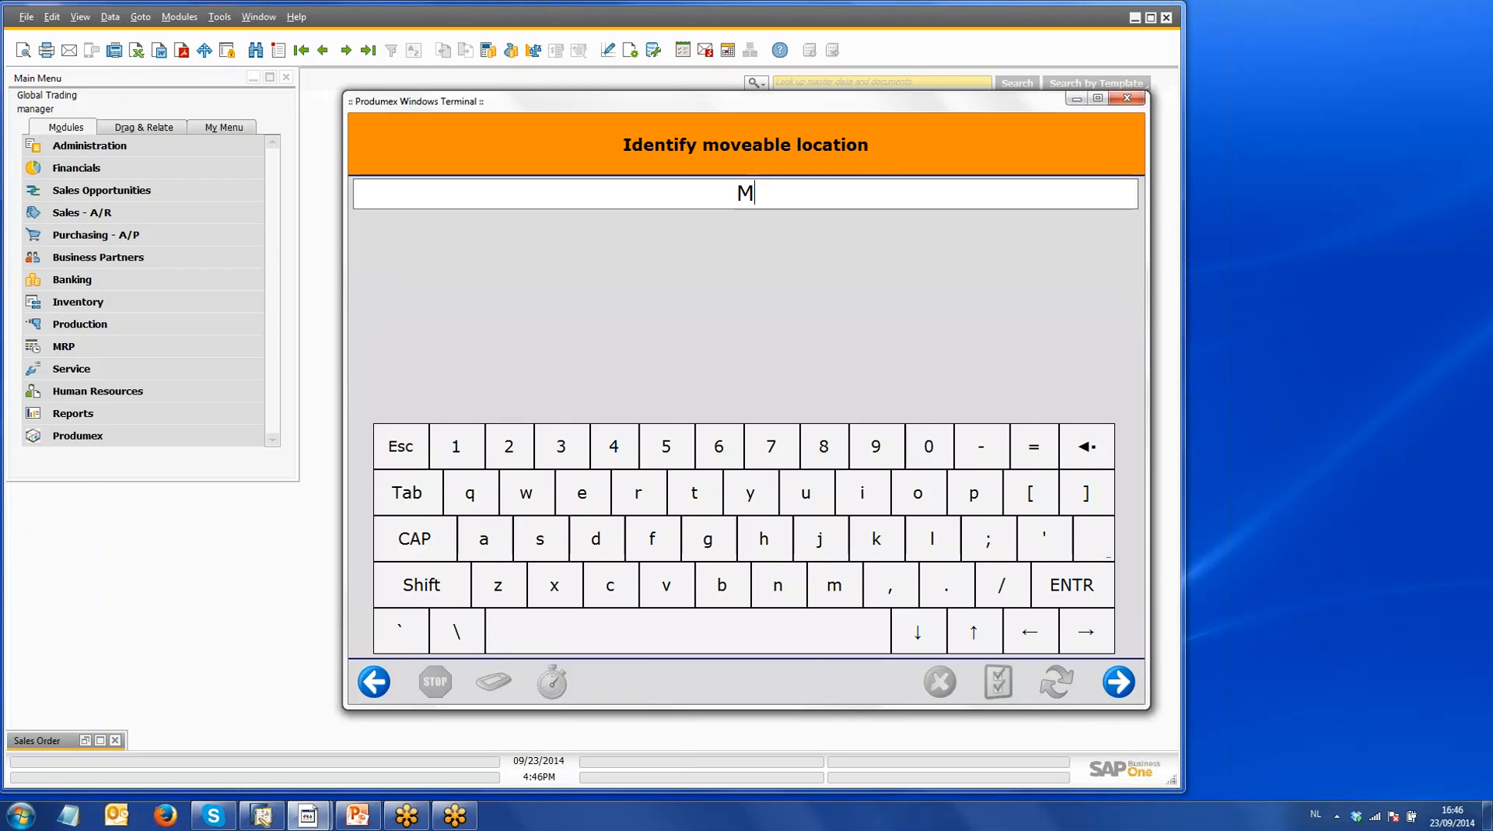
type("L_1")
key("Return")
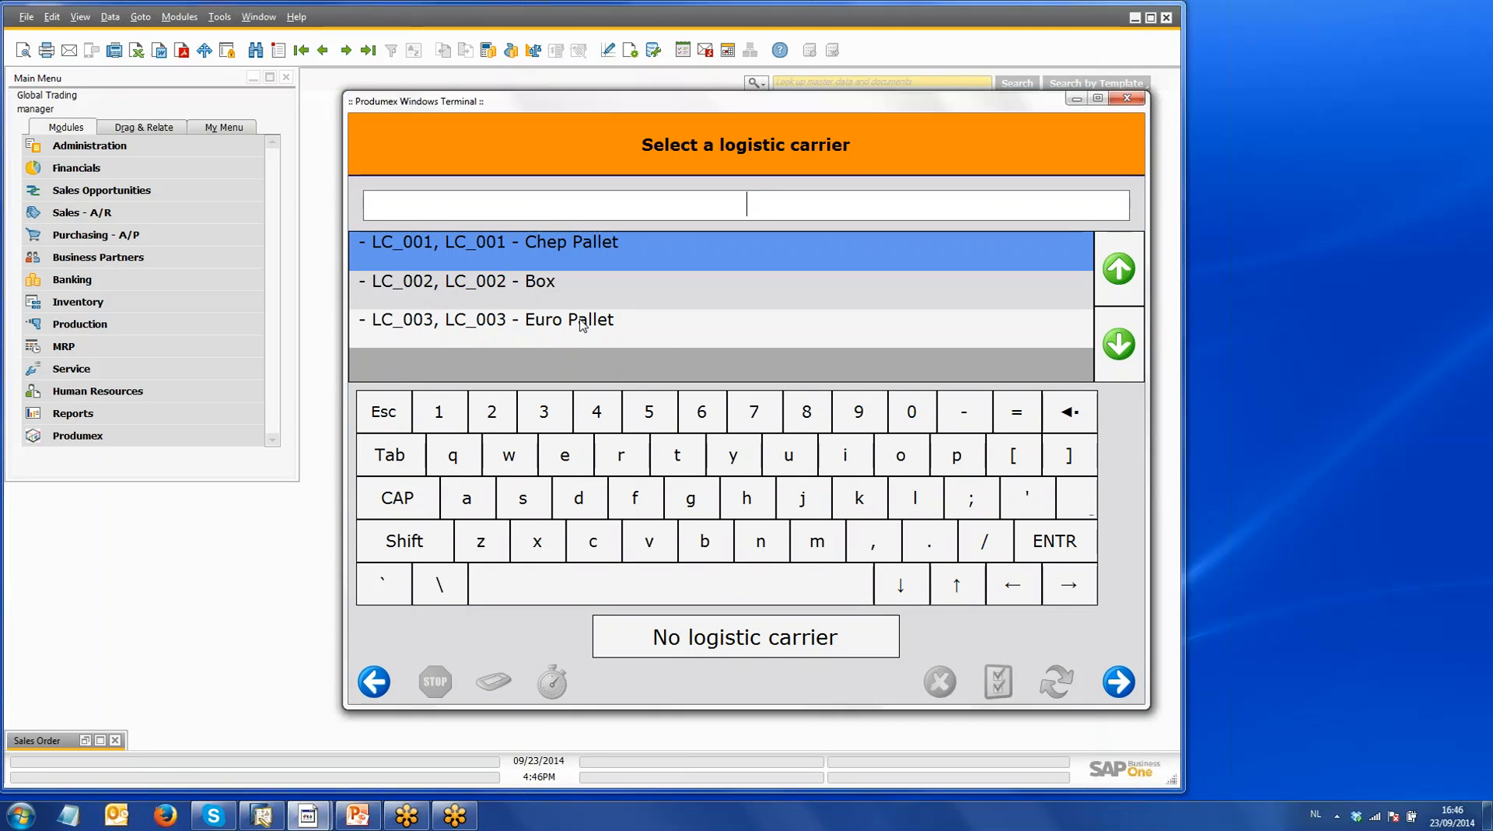
left_click(517, 280)
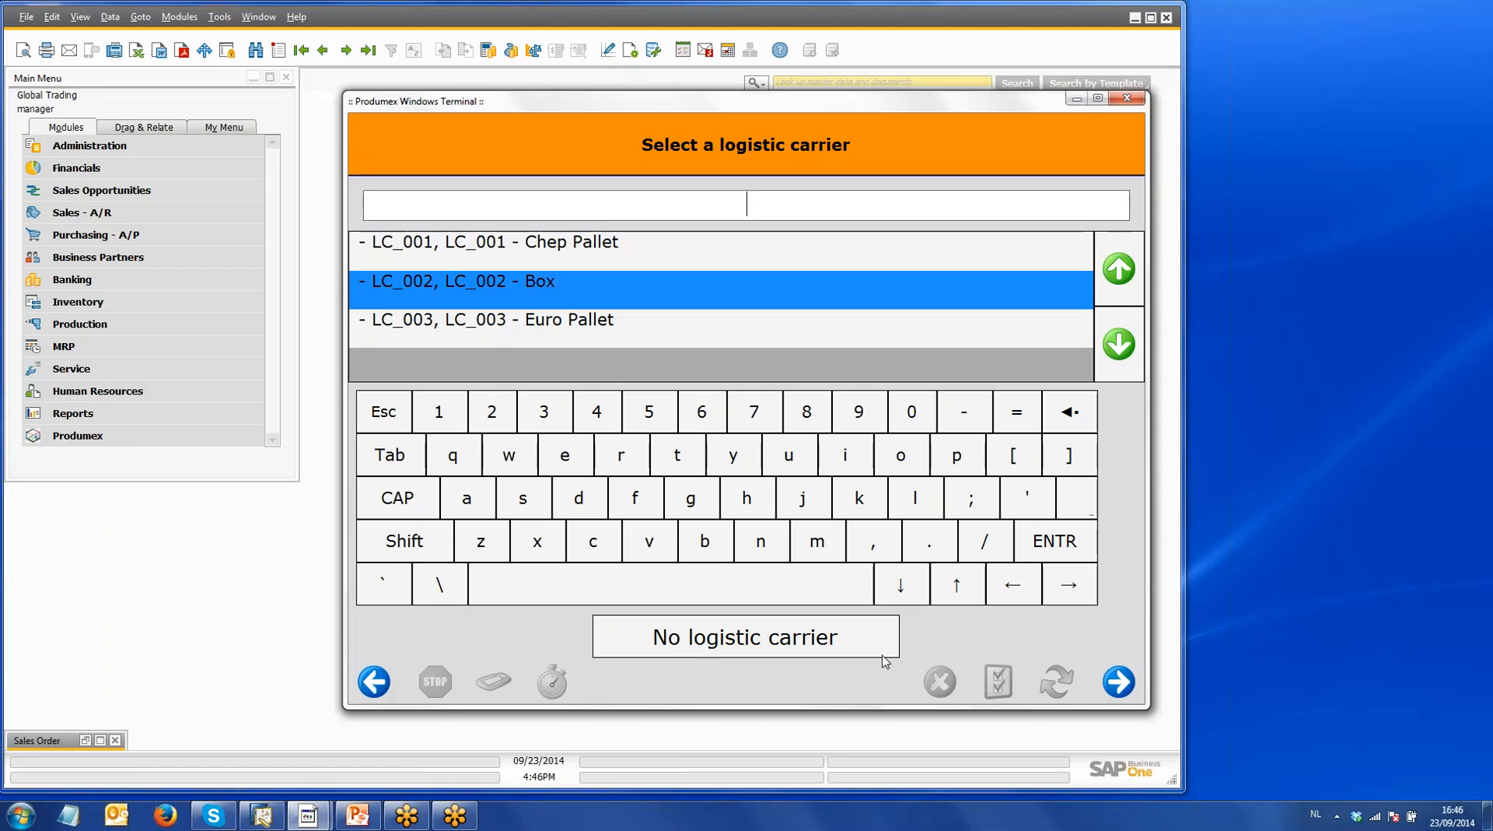
left_click(1120, 682)
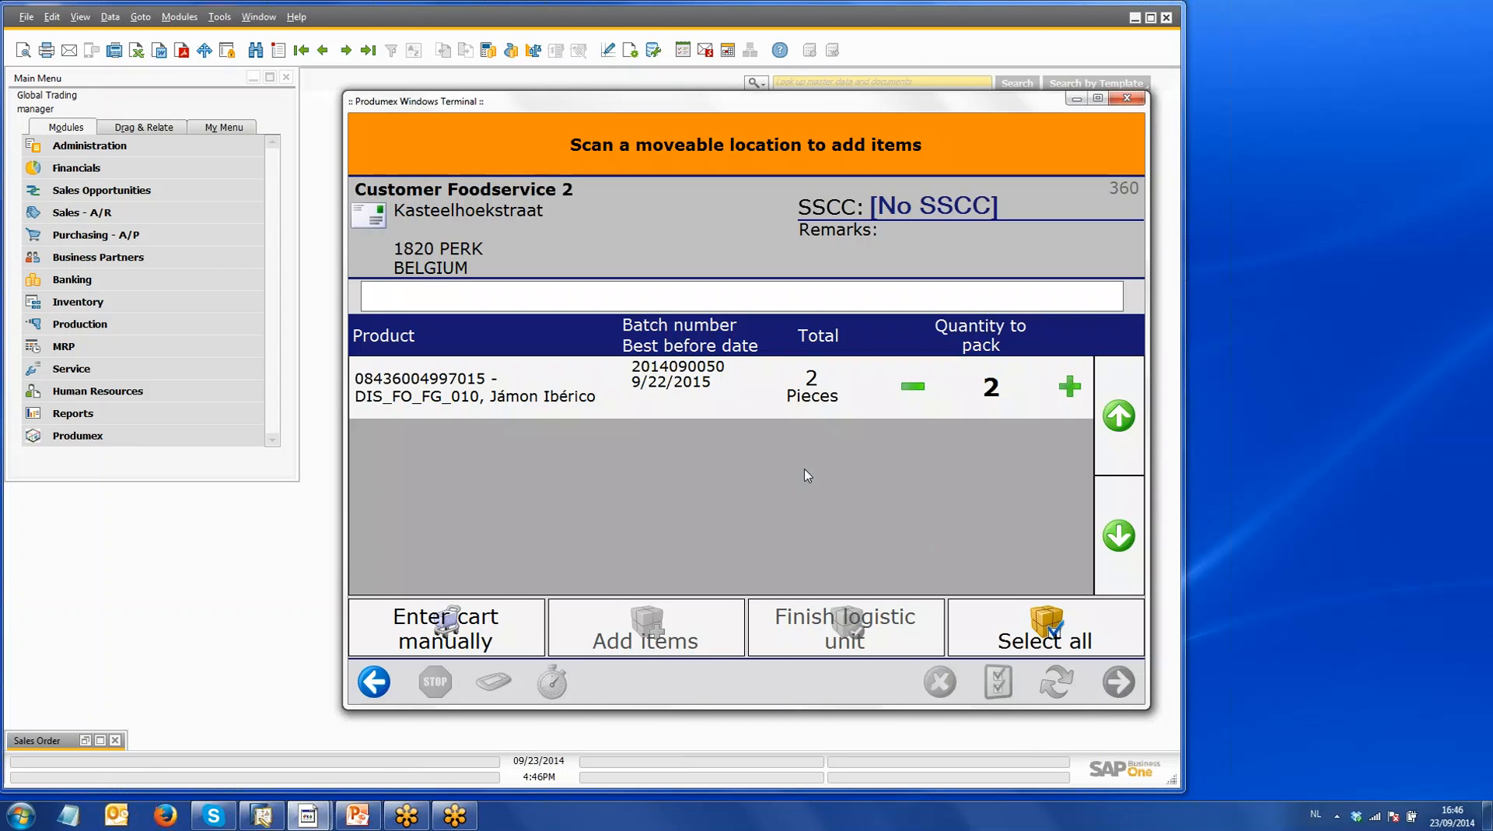
Step: Add the 2 pieces of Jámon Ibérico to the box with a weight of 21 kg
left_click(427, 389)
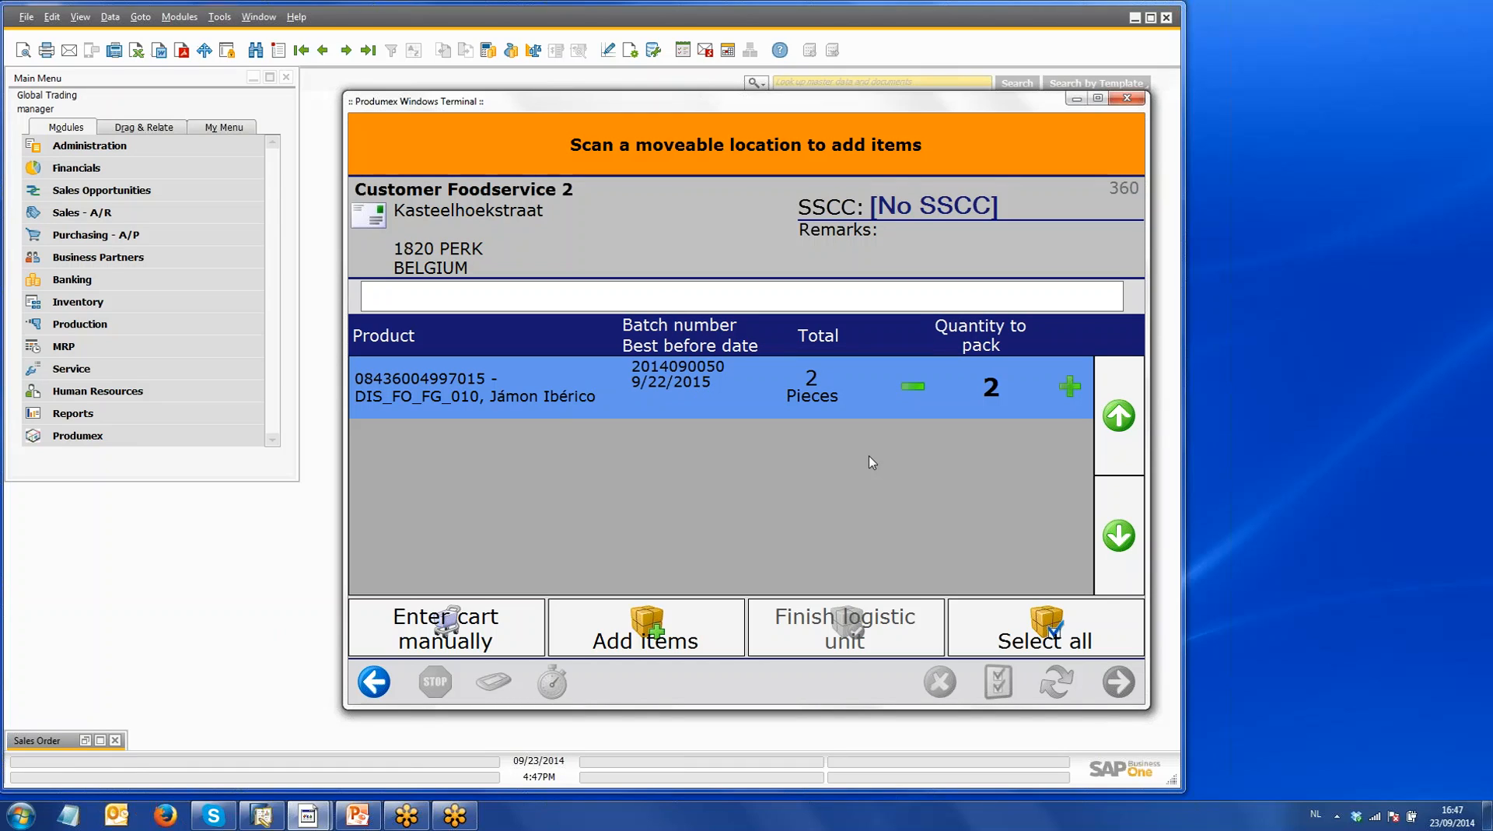
left_click(686, 630)
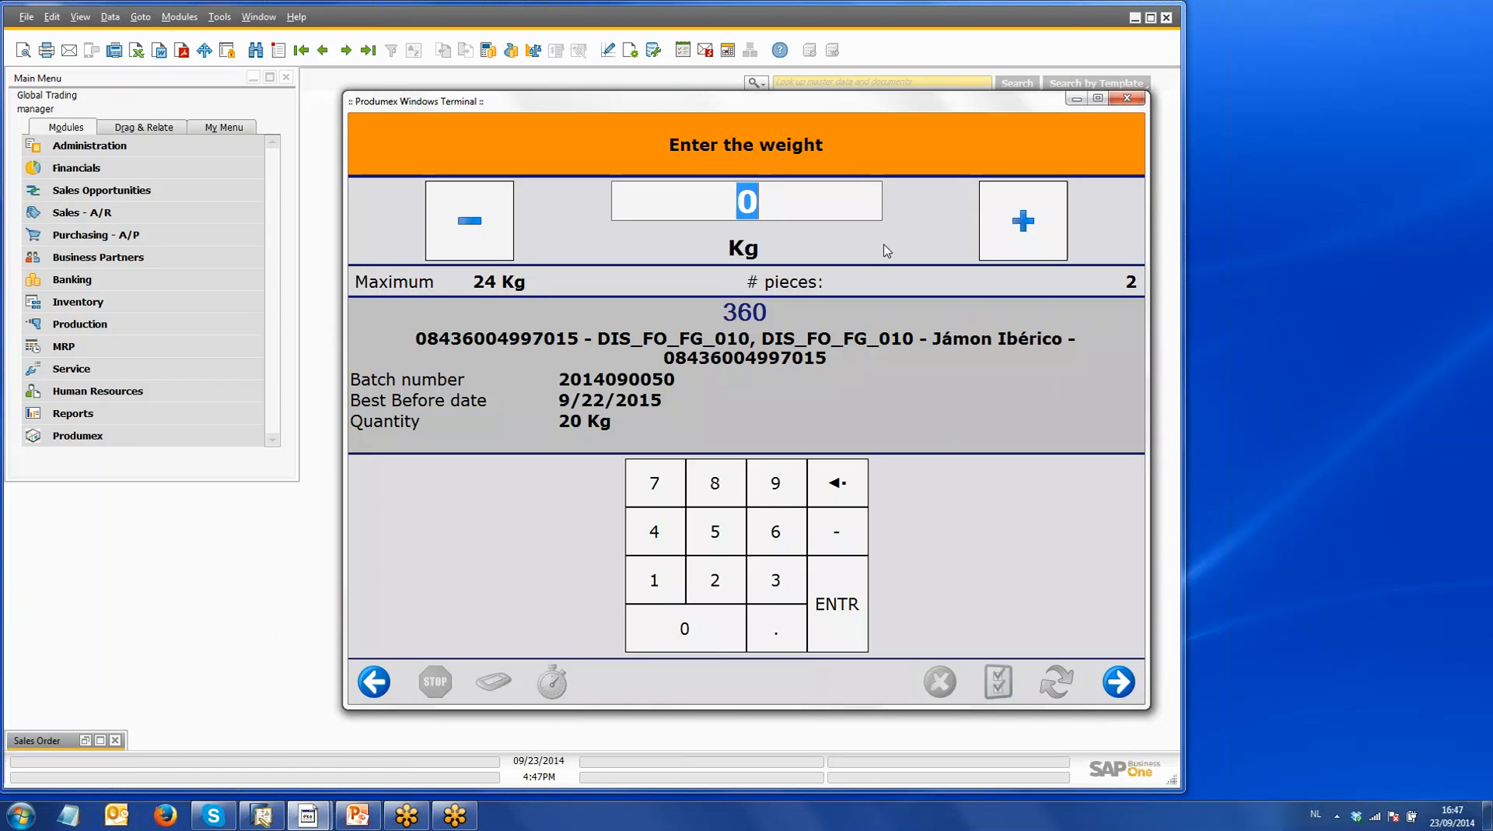
type("21")
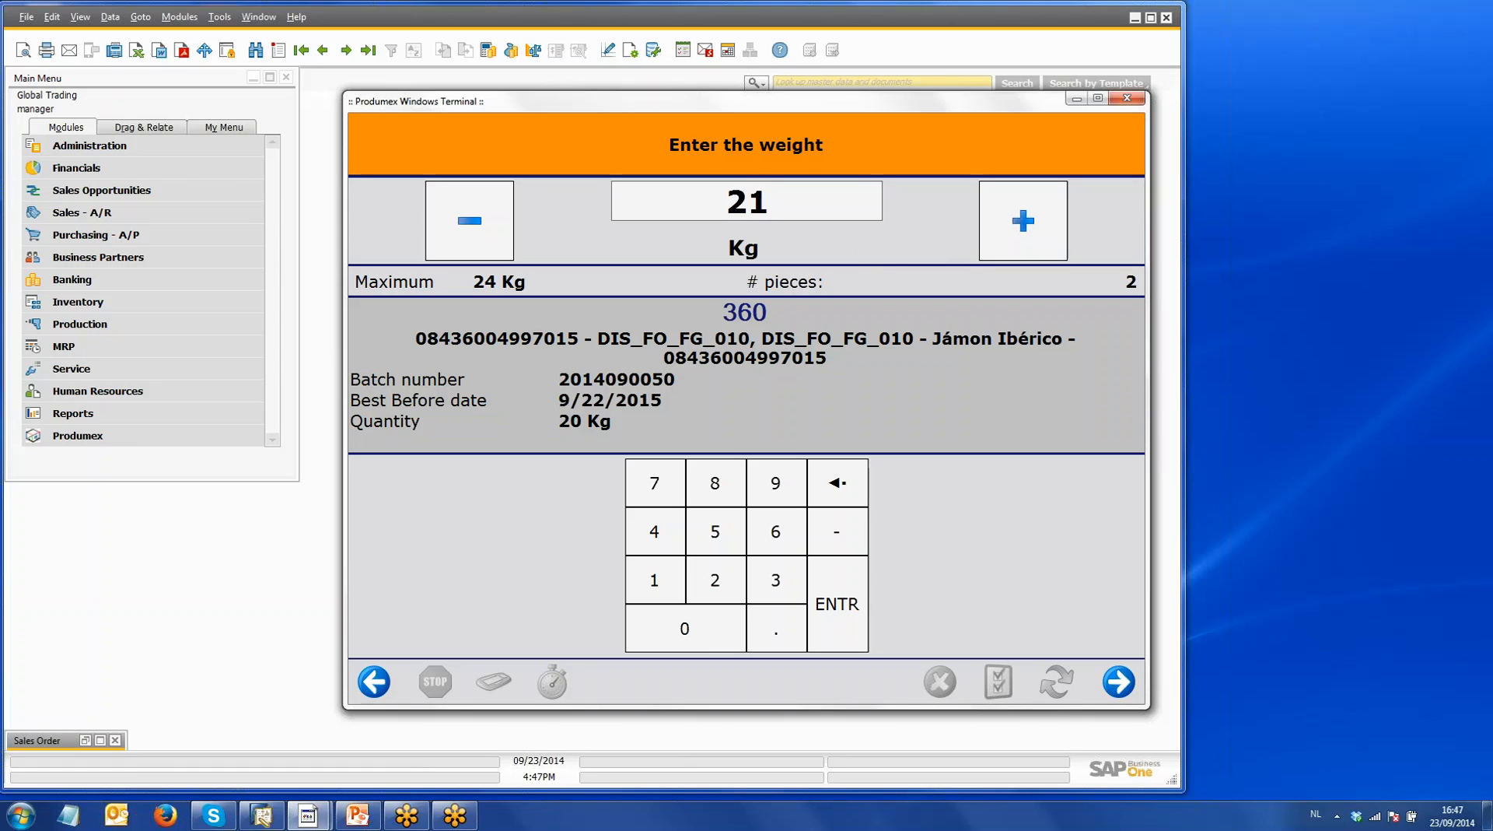
left_click(1118, 682)
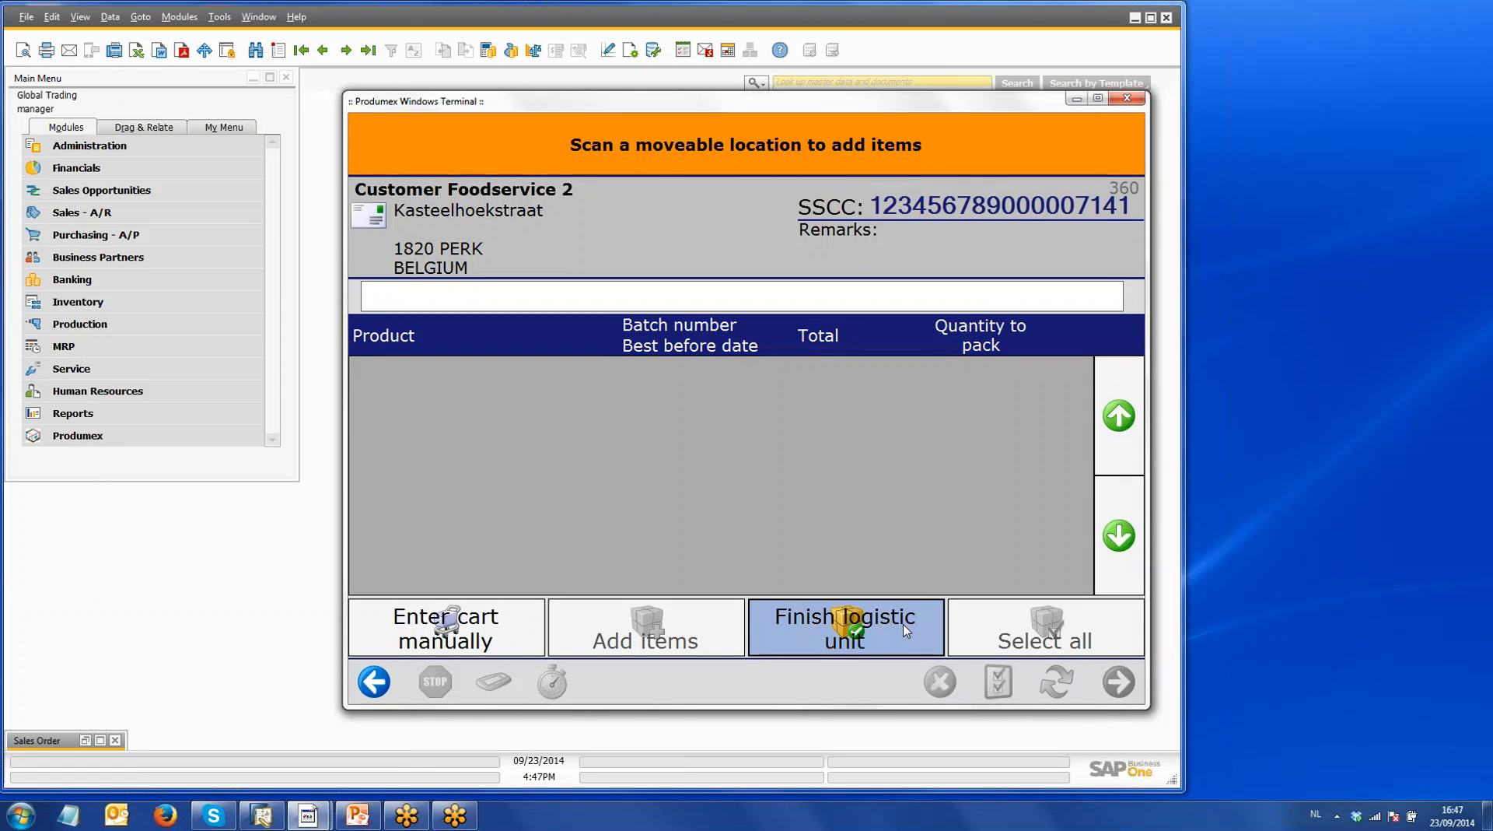
Step: Finish the logistic unit without reprinting its label and acknowledge the move to SD_1
left_click(906, 630)
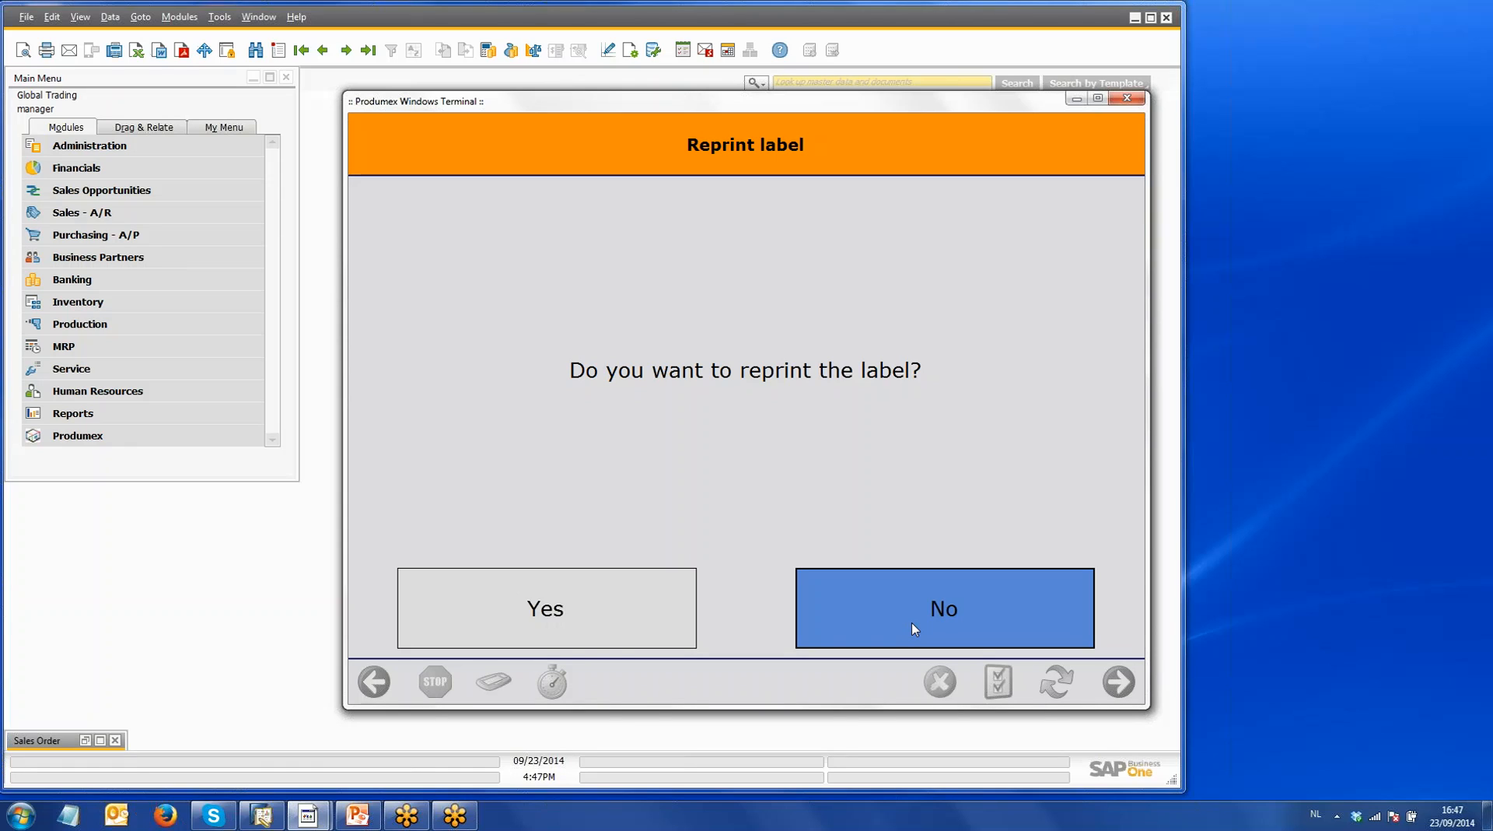
left_click(913, 629)
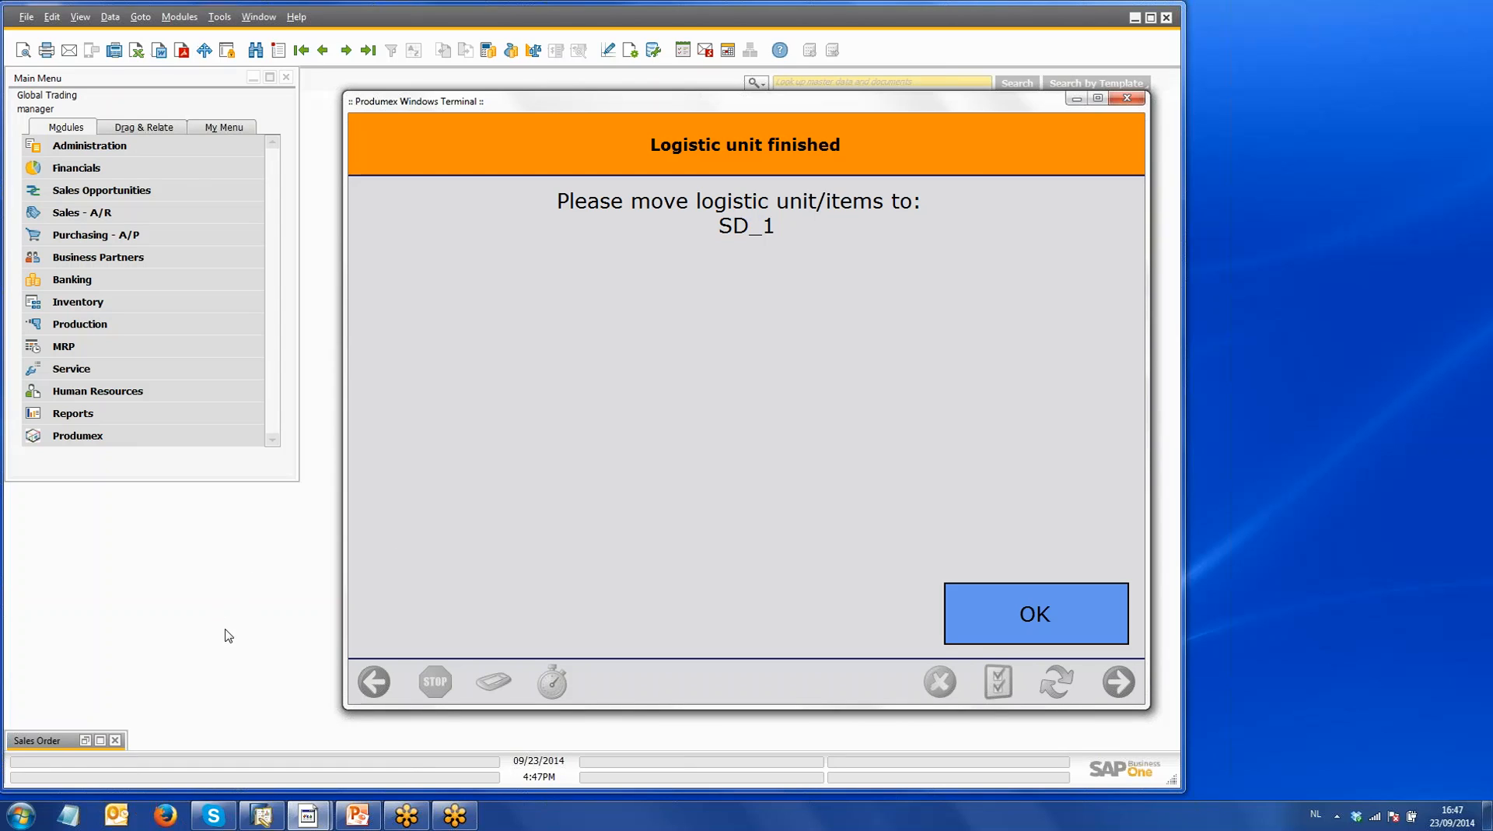
left_click(1045, 621)
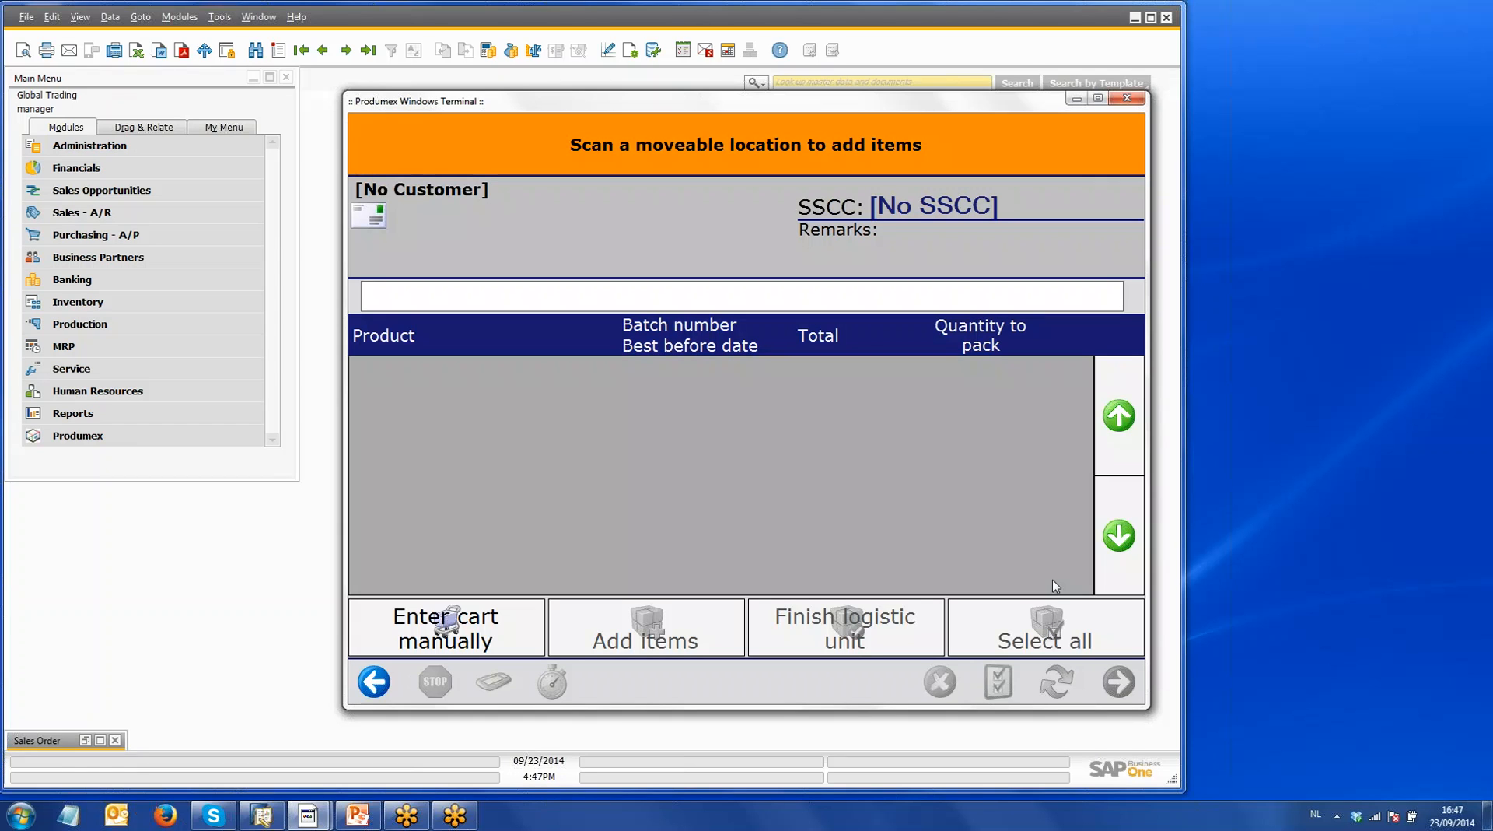
Step: Leave the packing terminal, examine the logistic unit label document.pdf in Adobe Acrobat Pro, and close it
left_click(1128, 99)
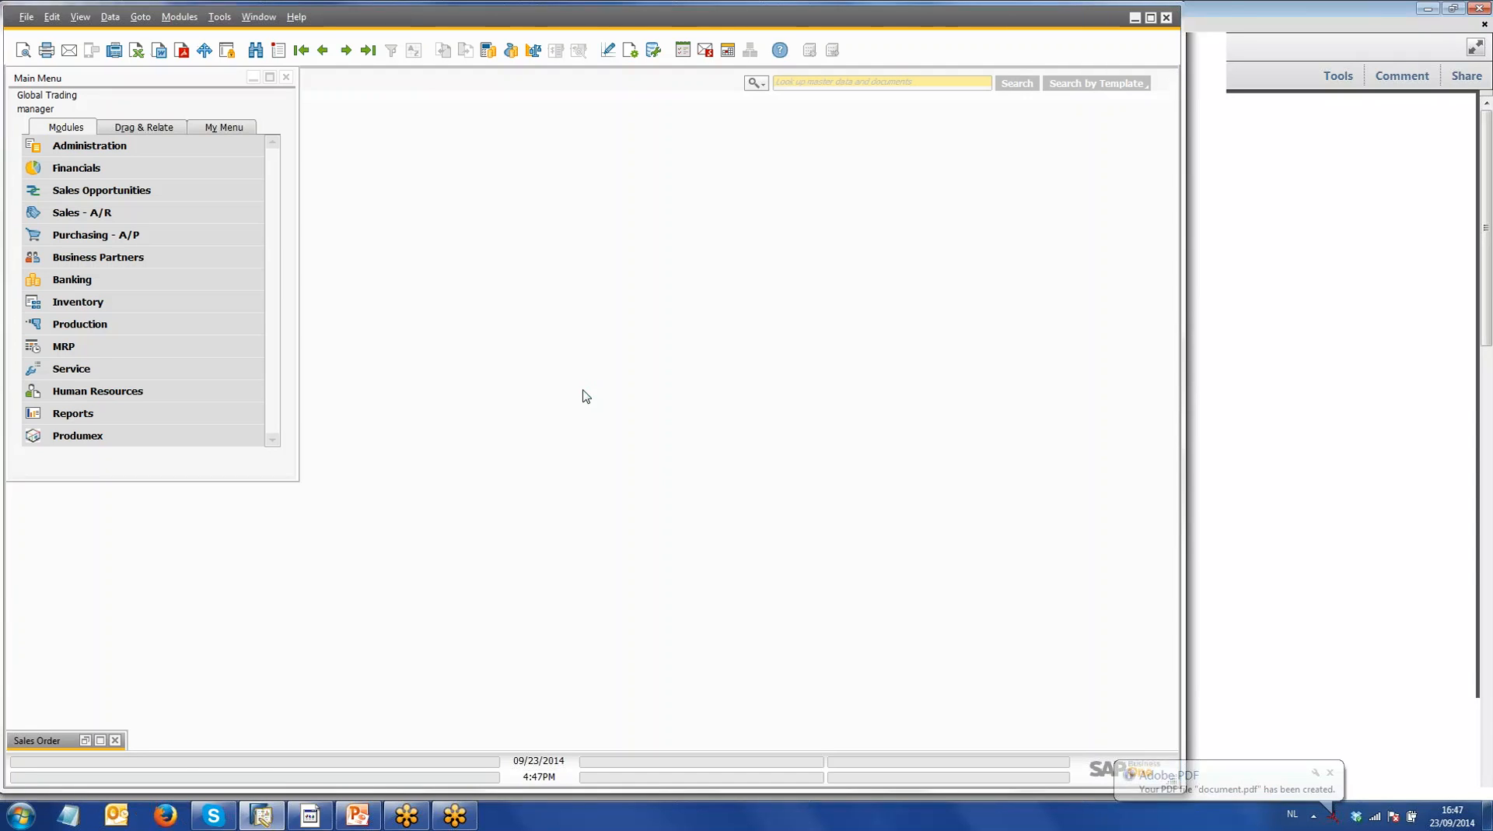
left_click(1205, 14)
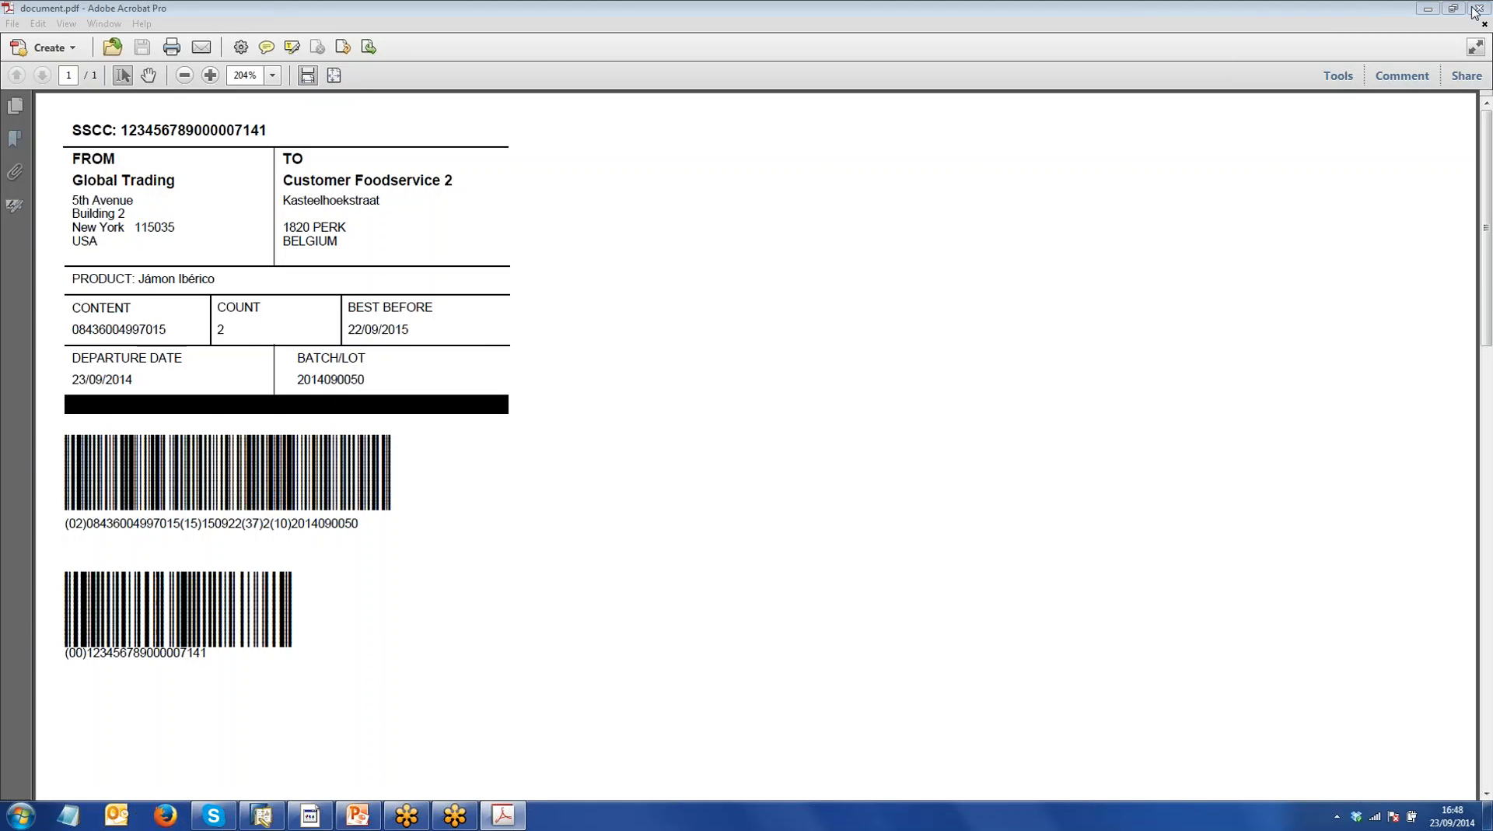
left_click(1476, 11)
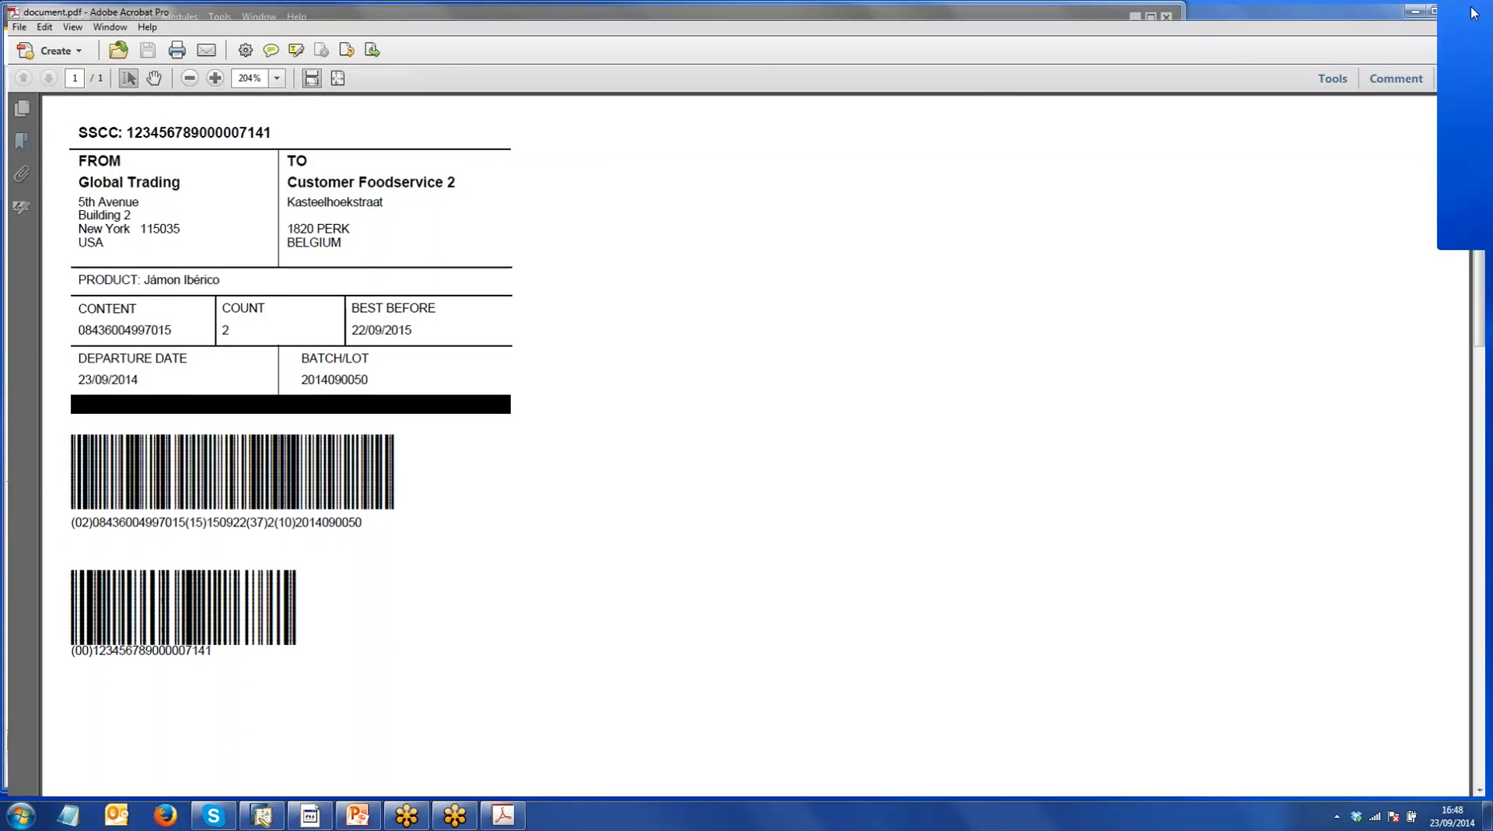
Step: Switch to the Produmex terminal and return from the Sales functions to its main function selection
left_click(311, 818)
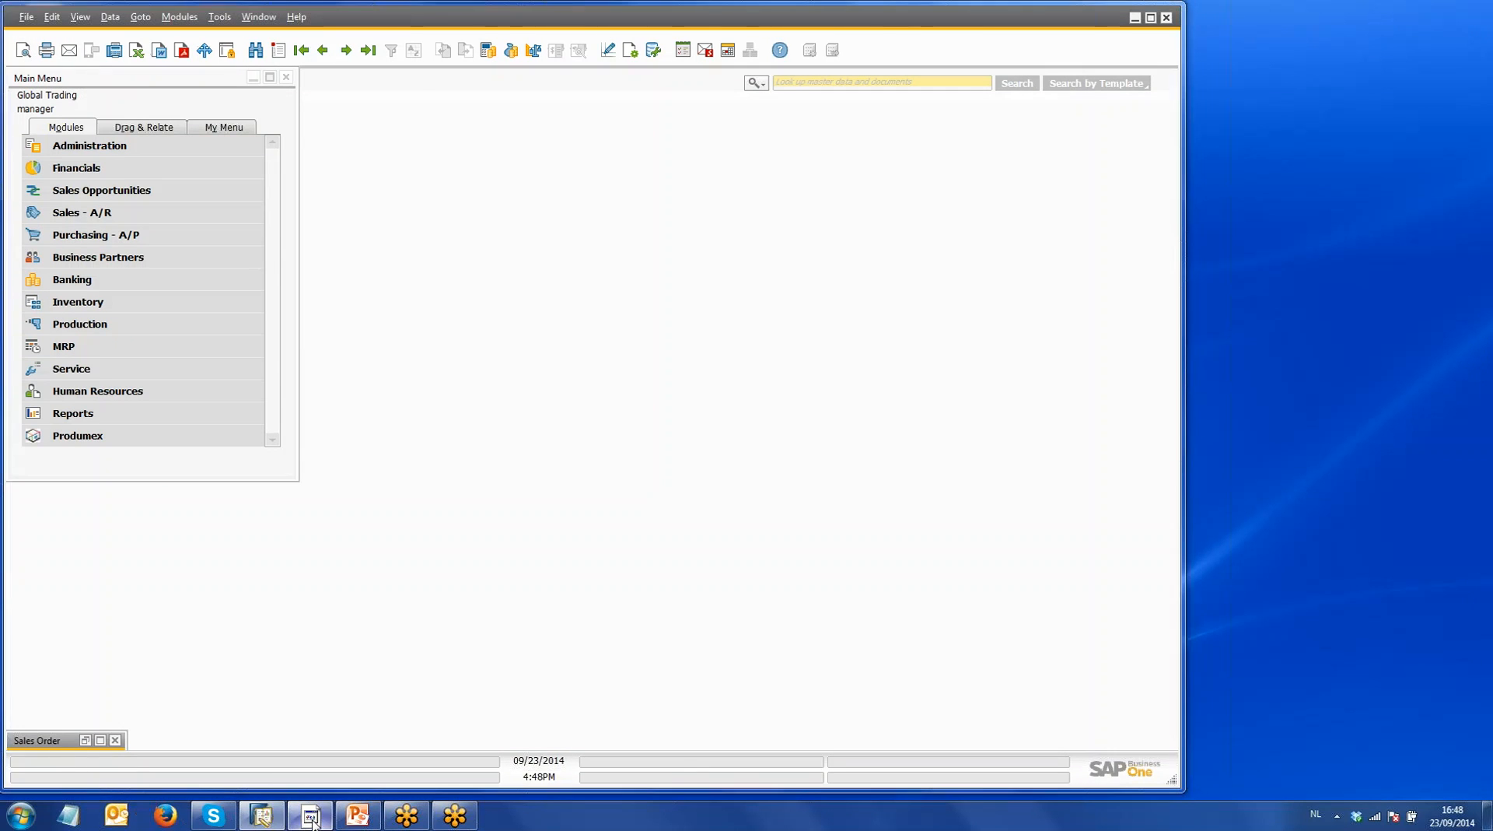
left_click(311, 818)
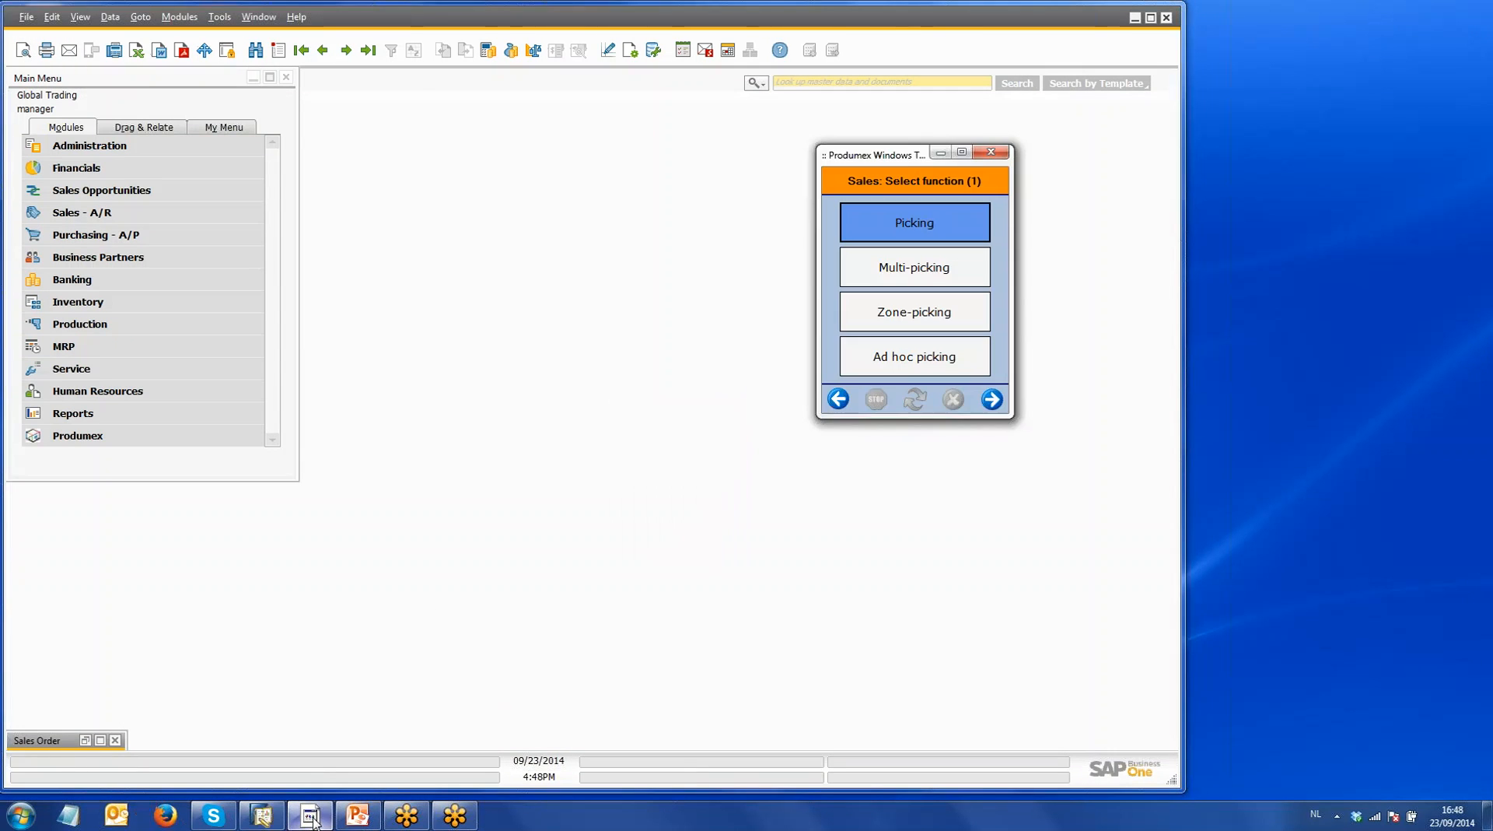
left_click(838, 399)
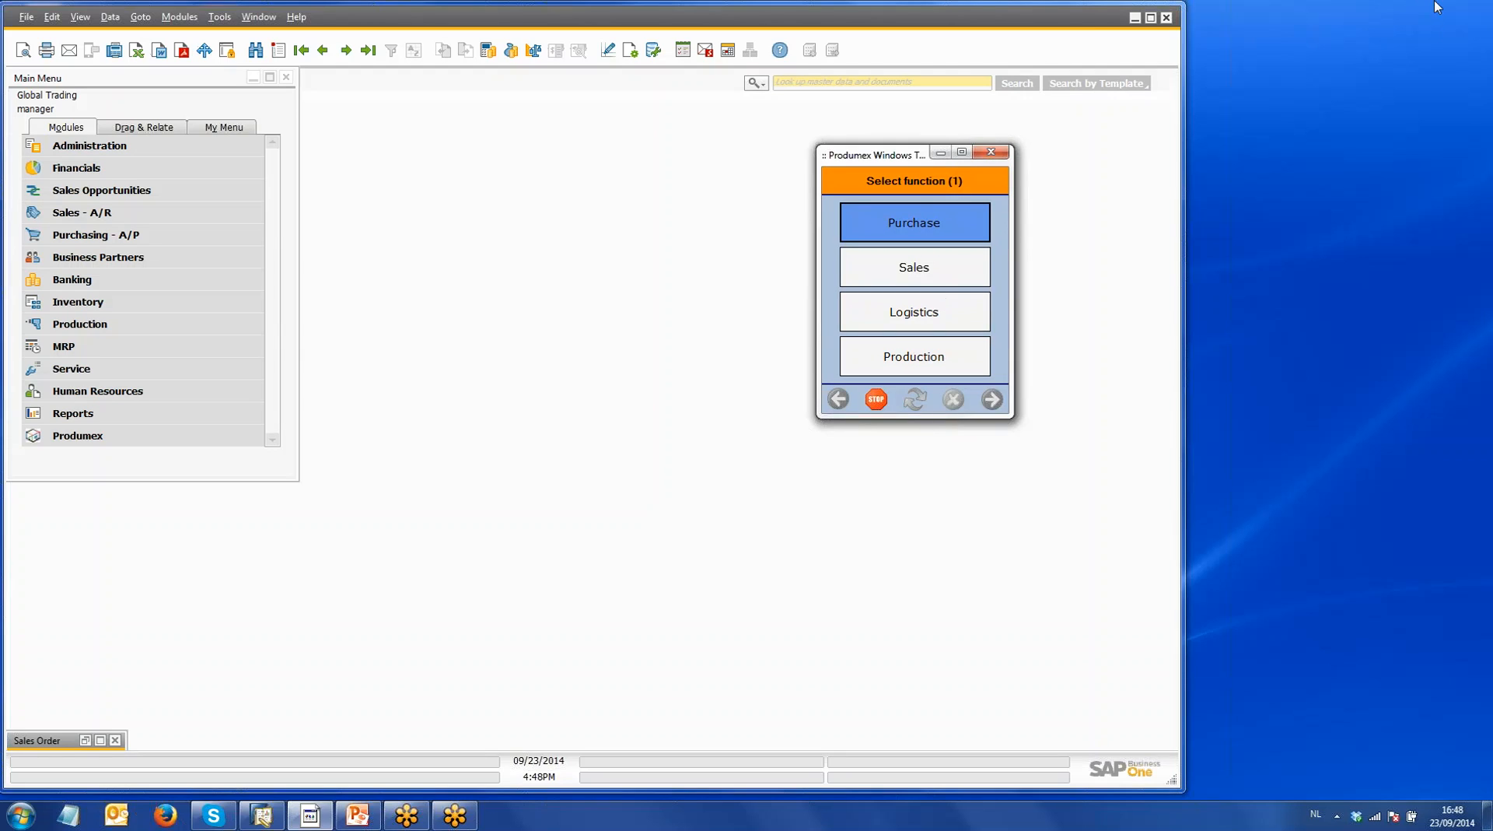
left_click(1474, 40)
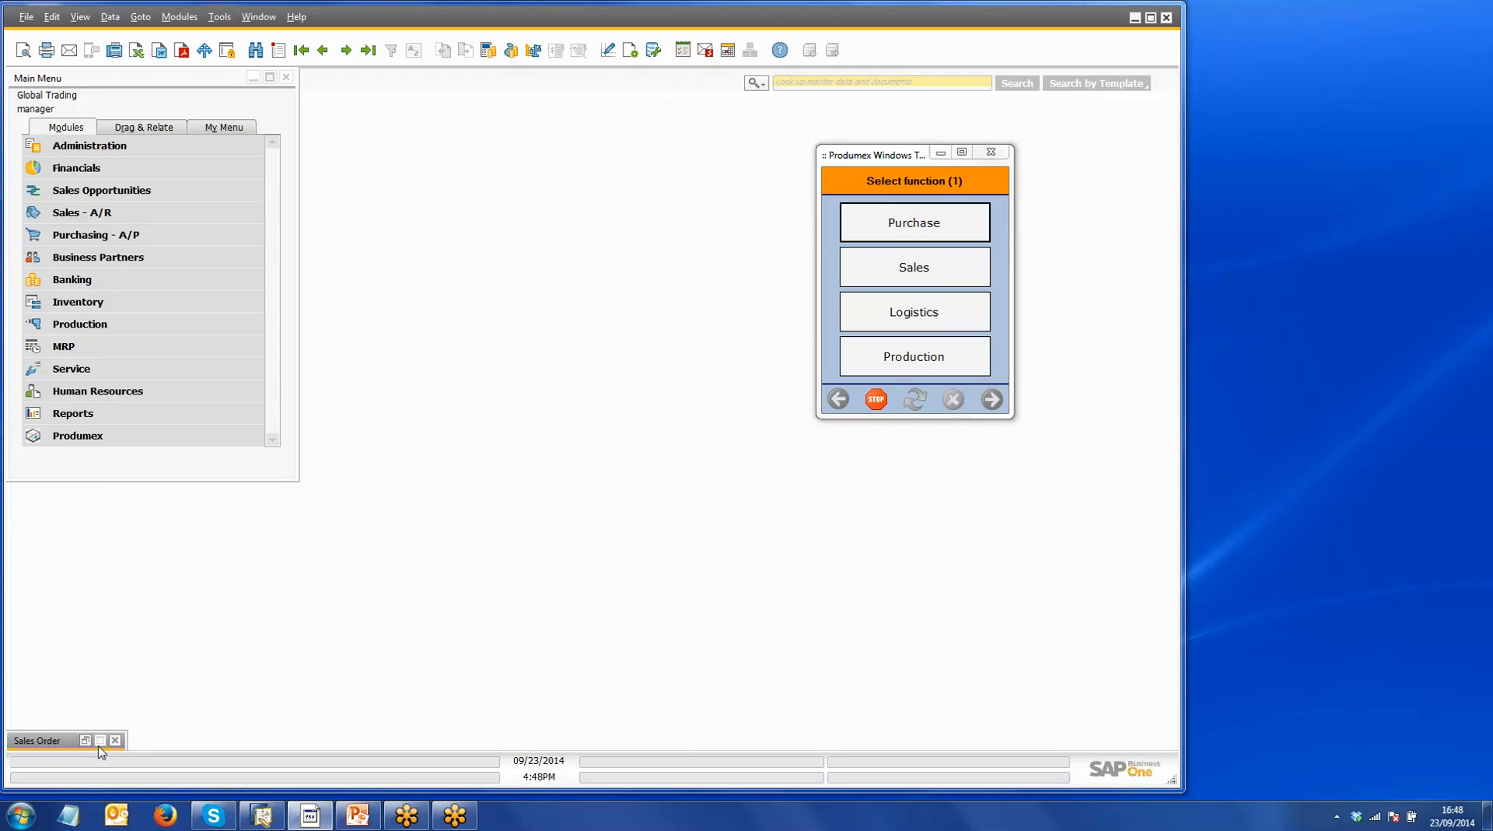
Step: Run the Produmex inventory report in SAP Business One for item DIS_FO_FG_010
left_click(143, 435)
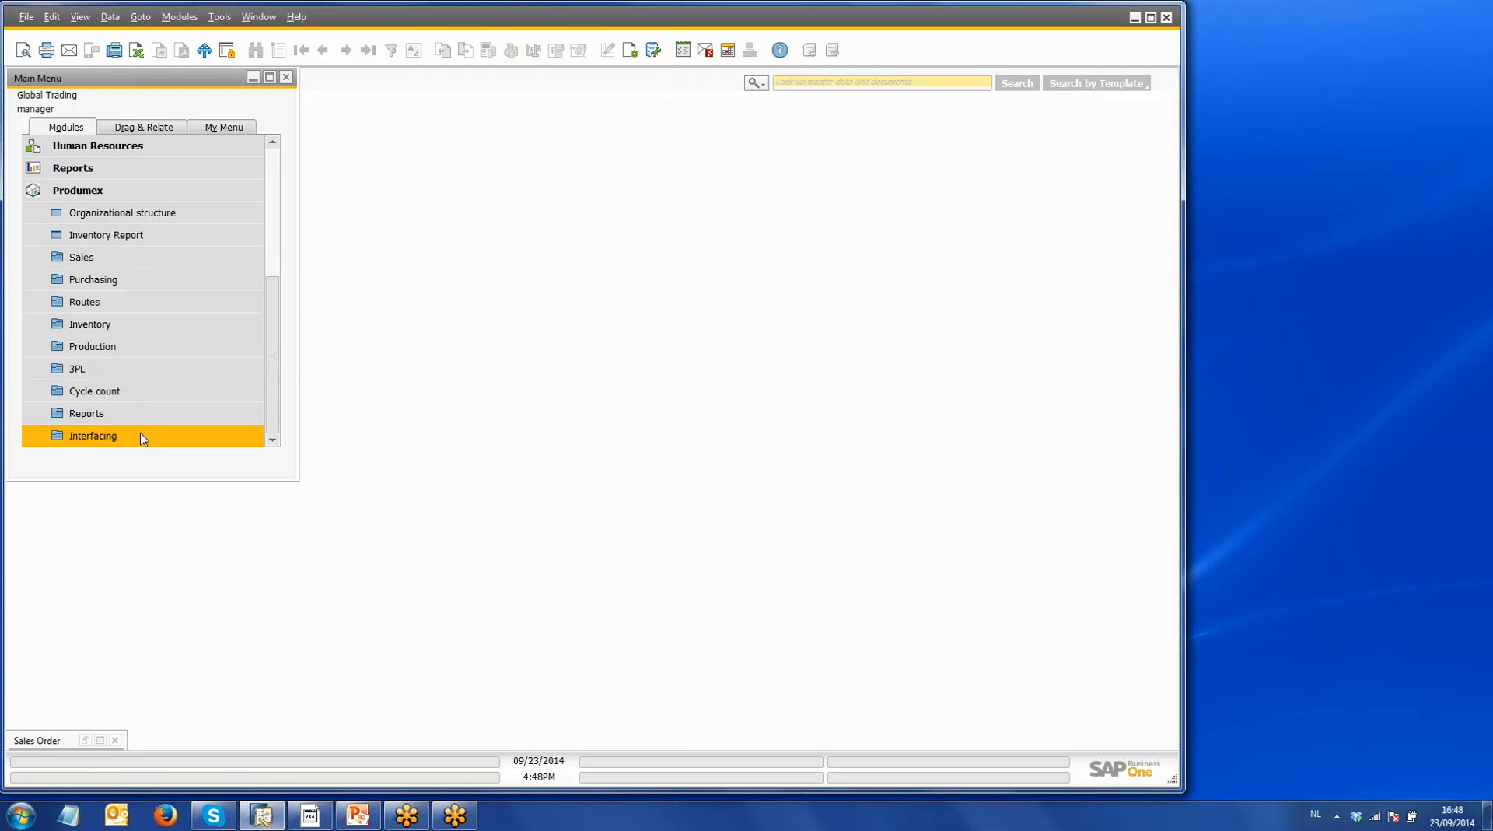
left_click(132, 335)
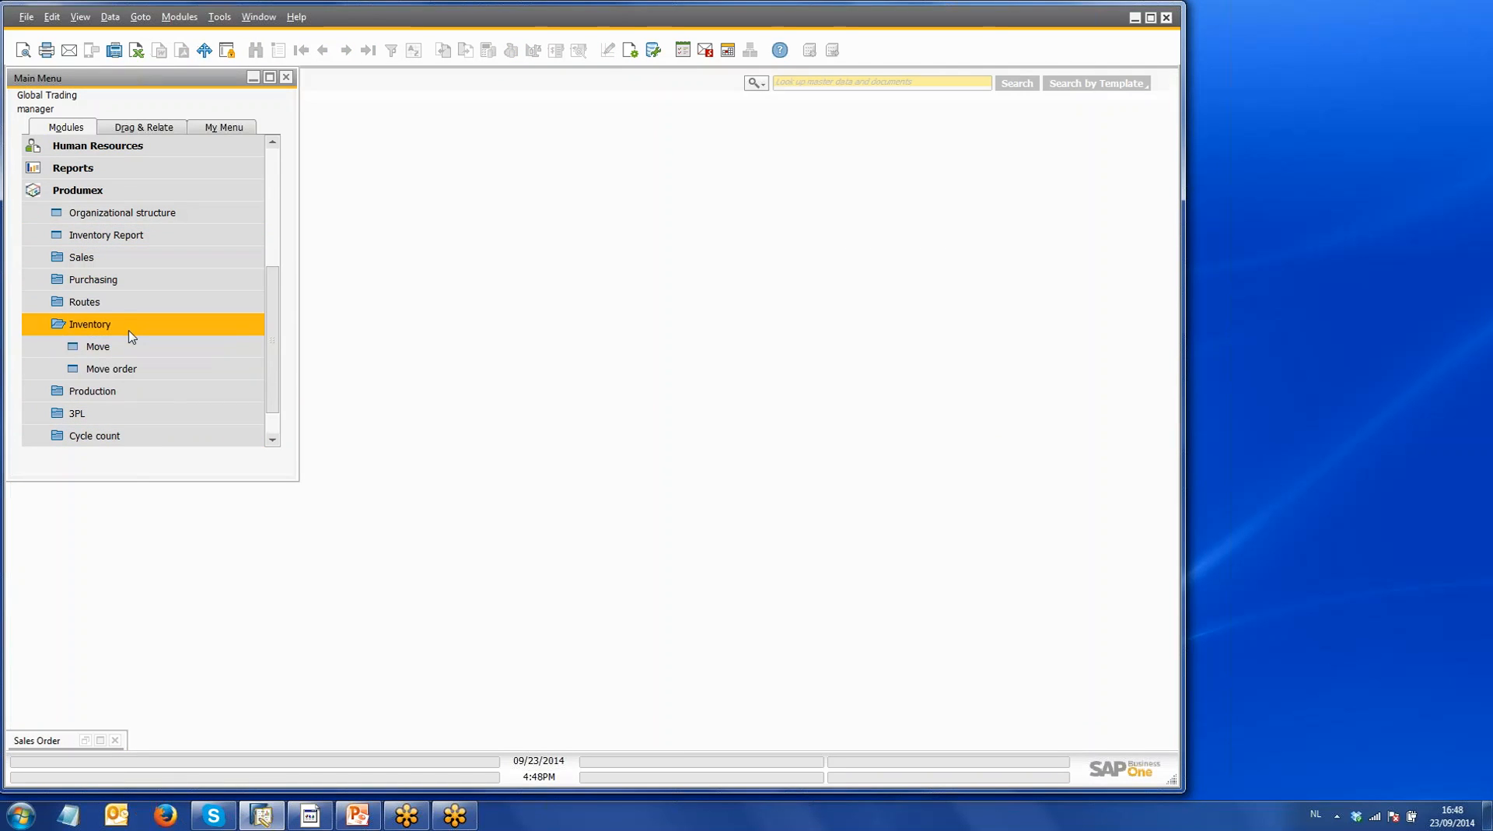
left_click(117, 216)
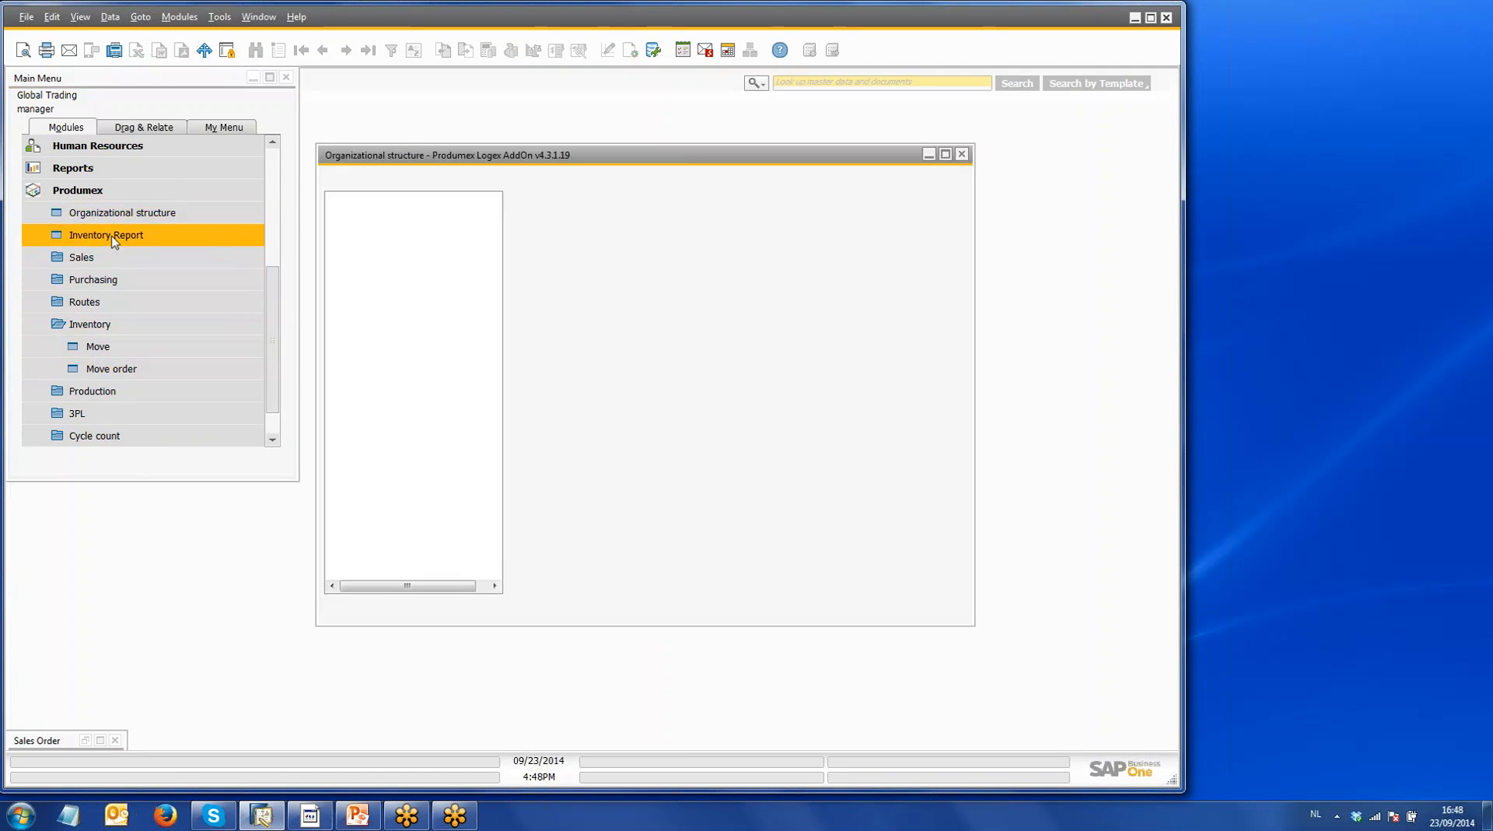
left_click(109, 236)
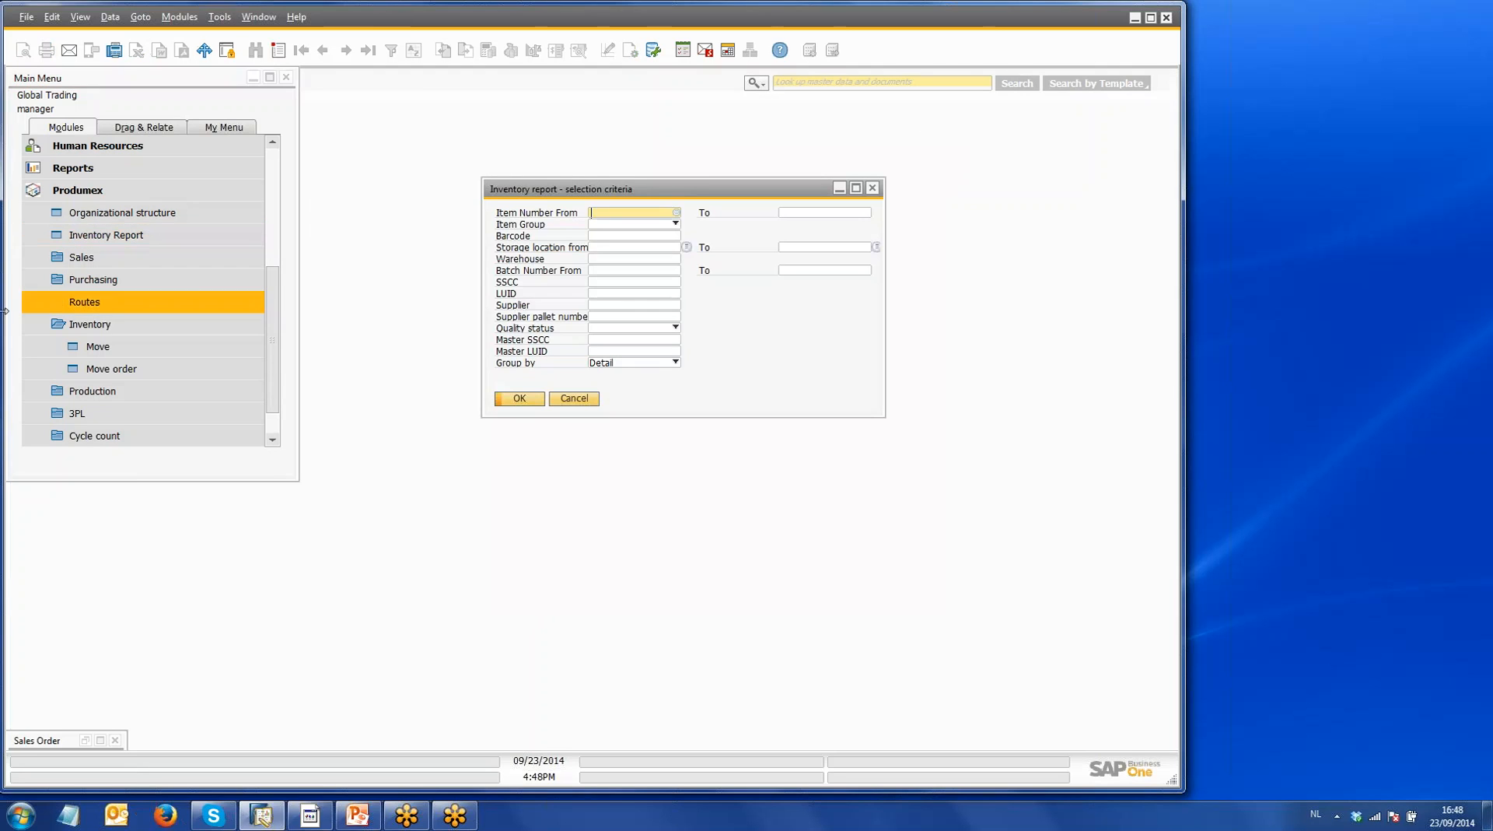
left_click(677, 213)
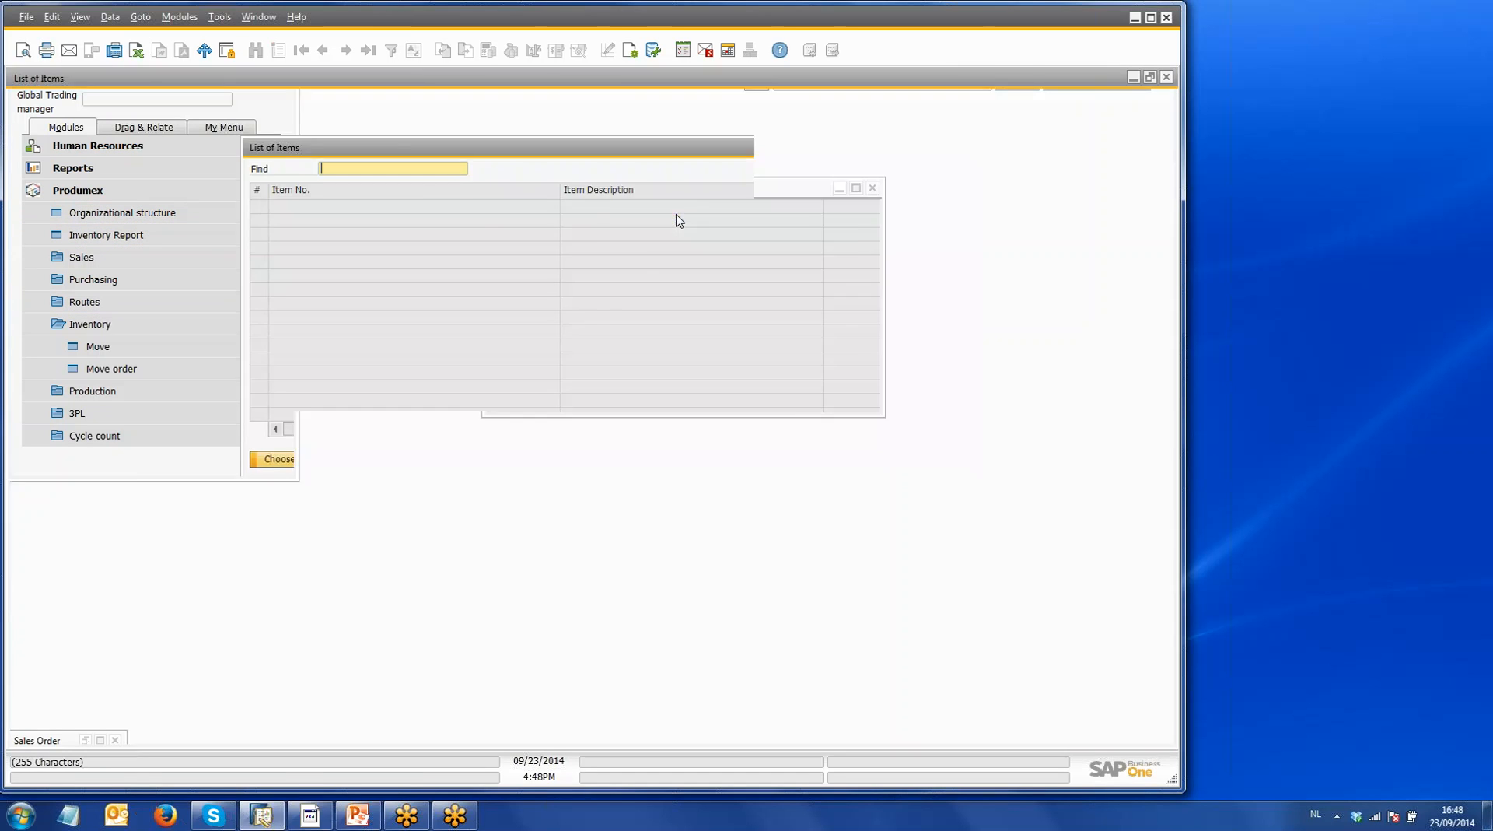
left_click(352, 360)
left_click(57, 735)
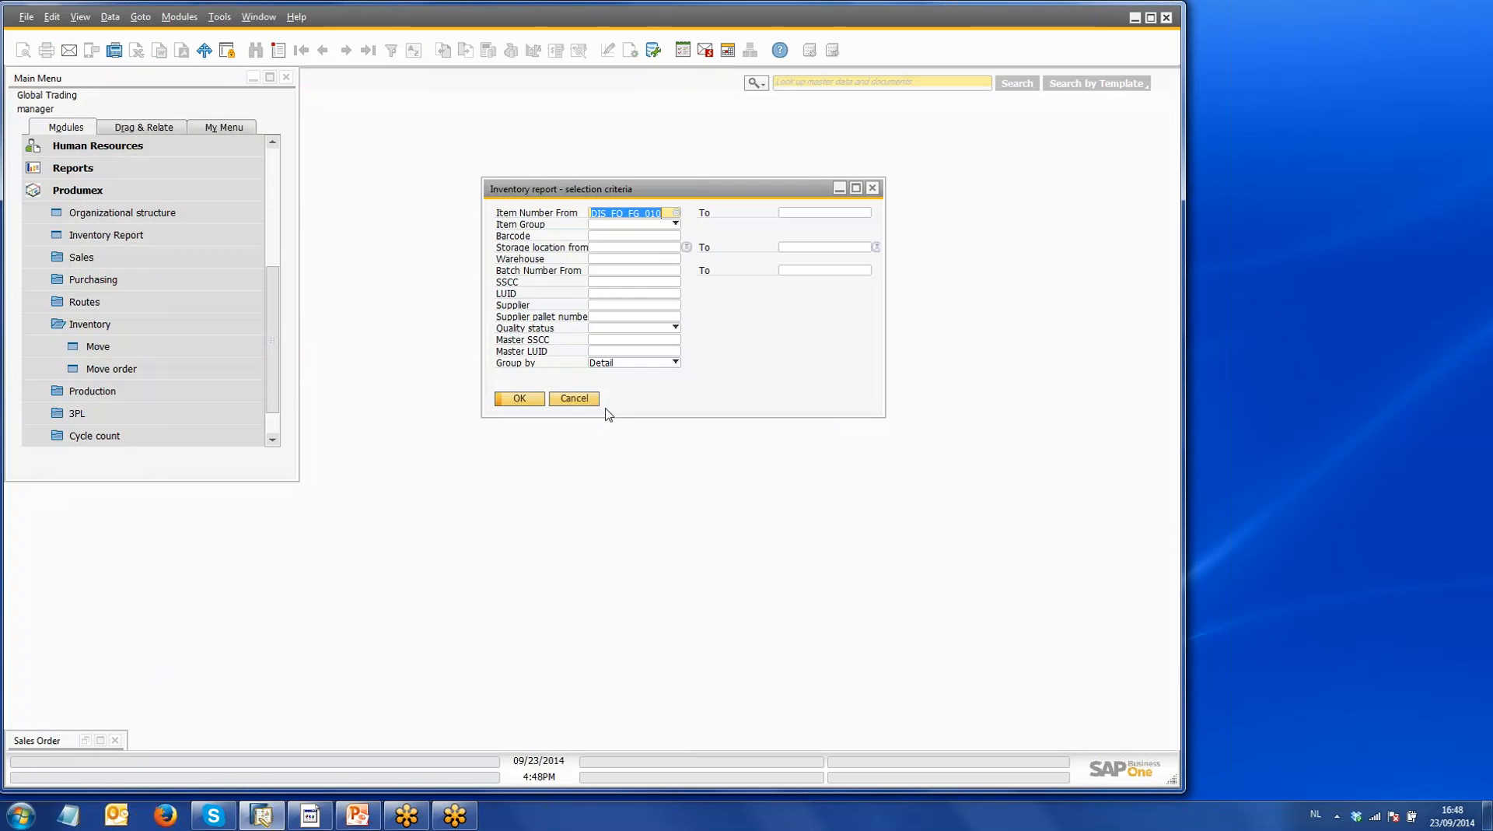
left_click(517, 398)
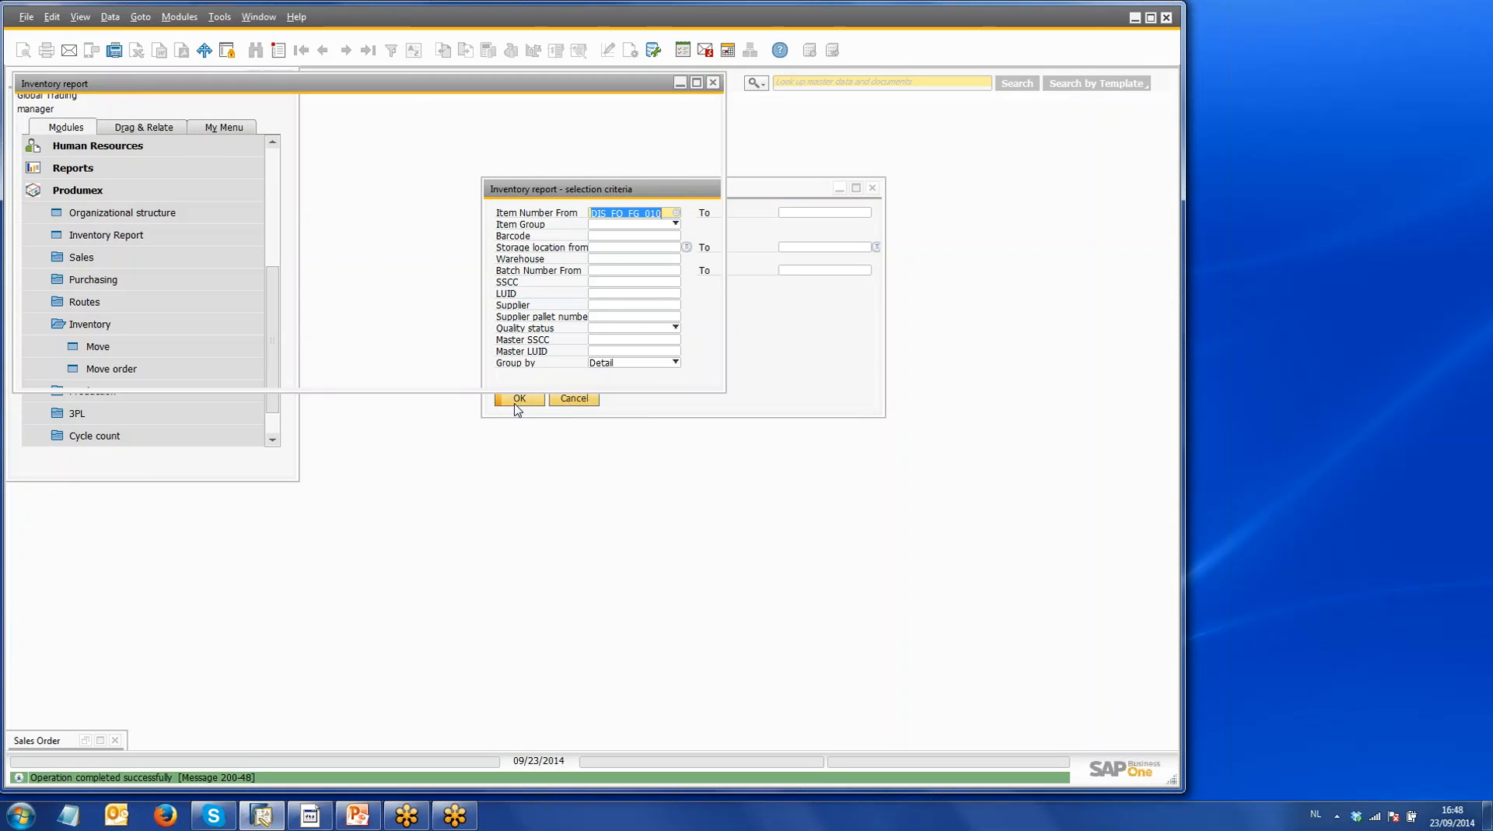
Step: Enlarge the inventory report, examine the stock line at Shipping Dock 1, and close the report
left_click_drag(162, 353, 362, 347)
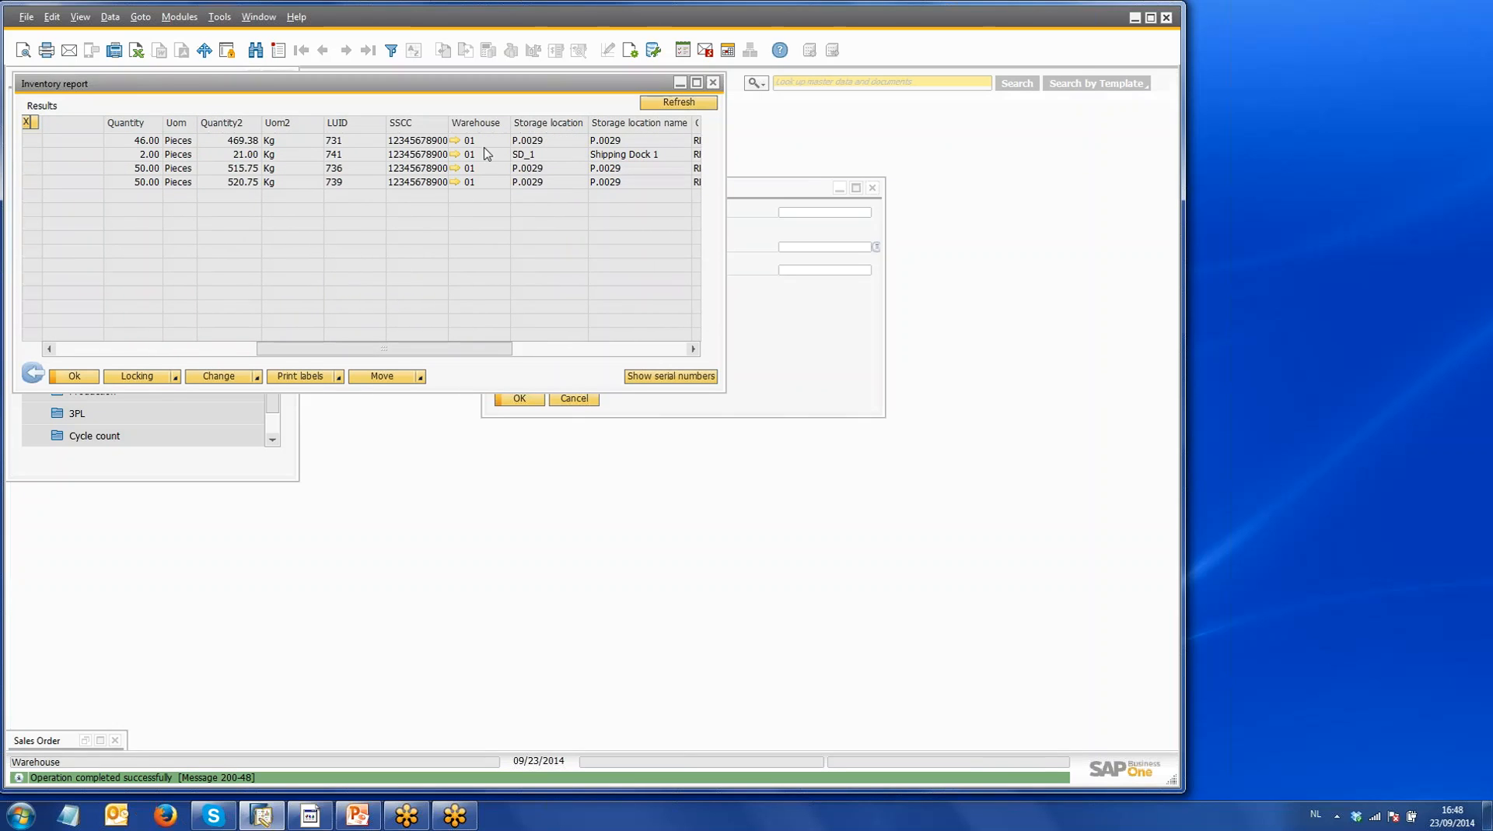
left_click(696, 82)
left_click(28, 149)
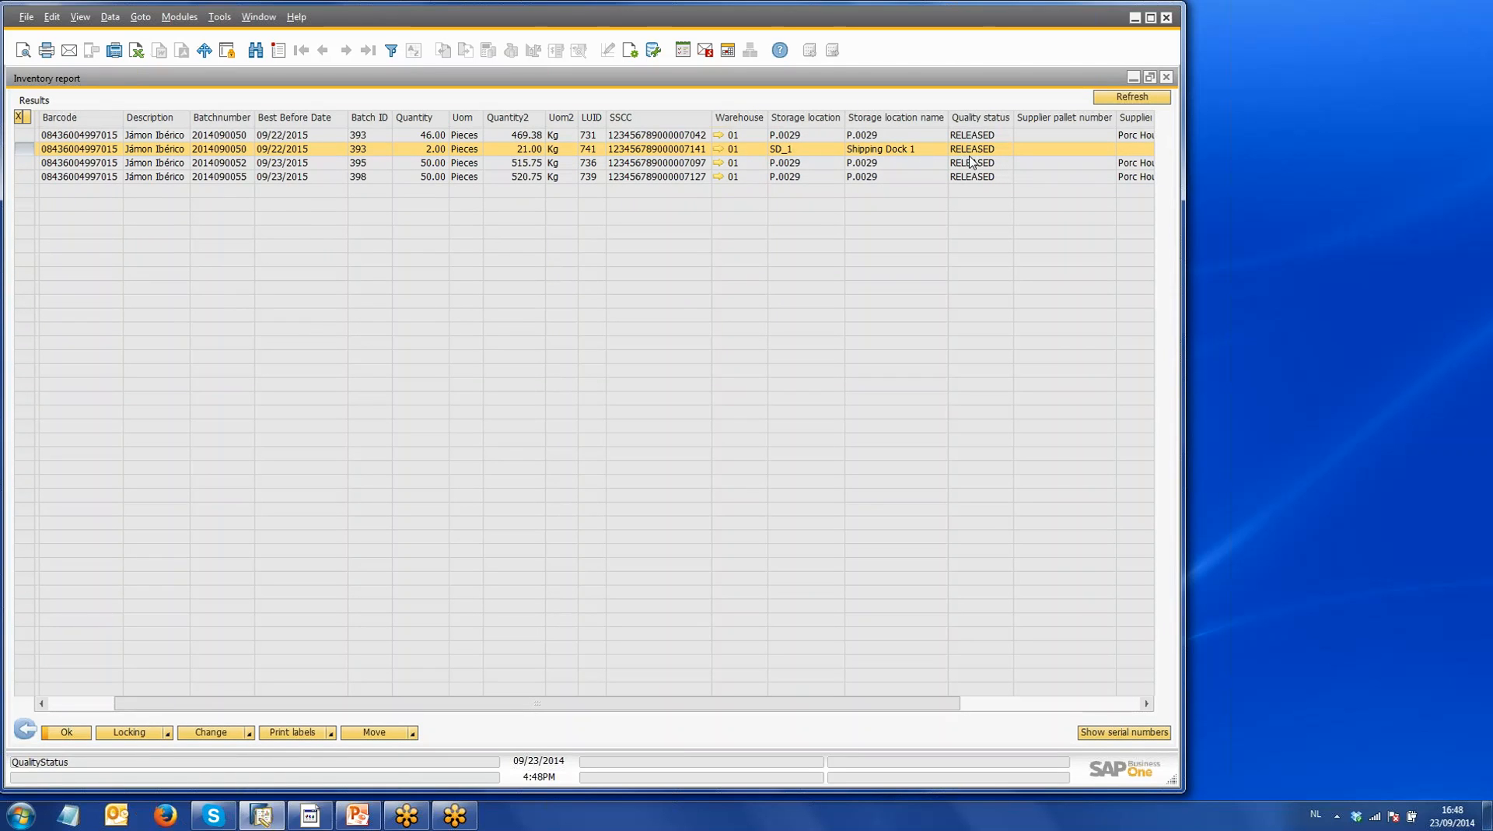
left_click(1169, 80)
Step: On the Produmex terminal, choose shipping dock SD_1 under Sales and select the pick list for Customer Foodservice 2
left_click(310, 814)
left_click_drag(744, 196, 565, 317)
left_click(695, 304)
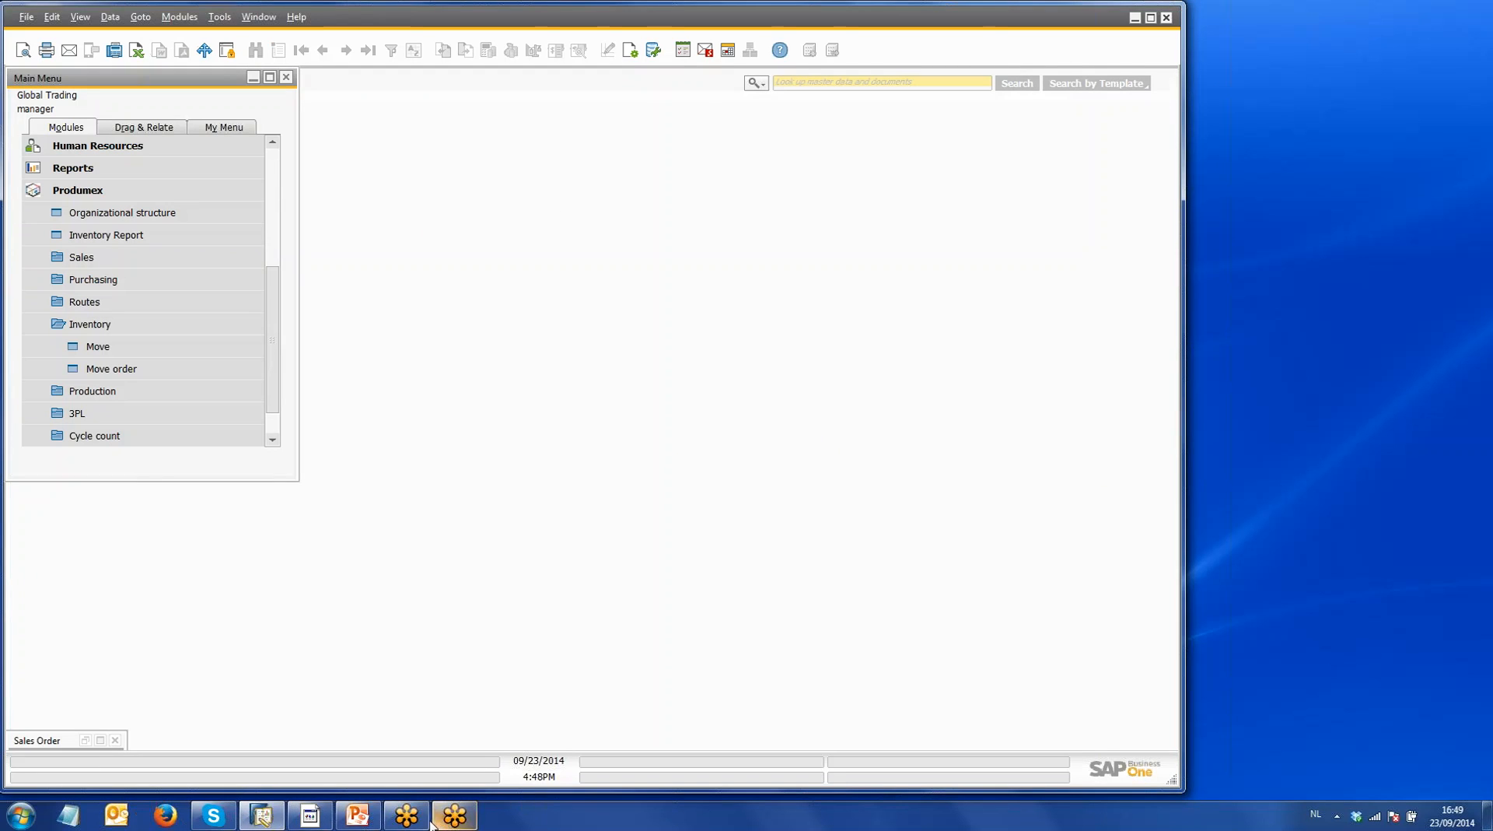
left_click(309, 814)
left_click(902, 284)
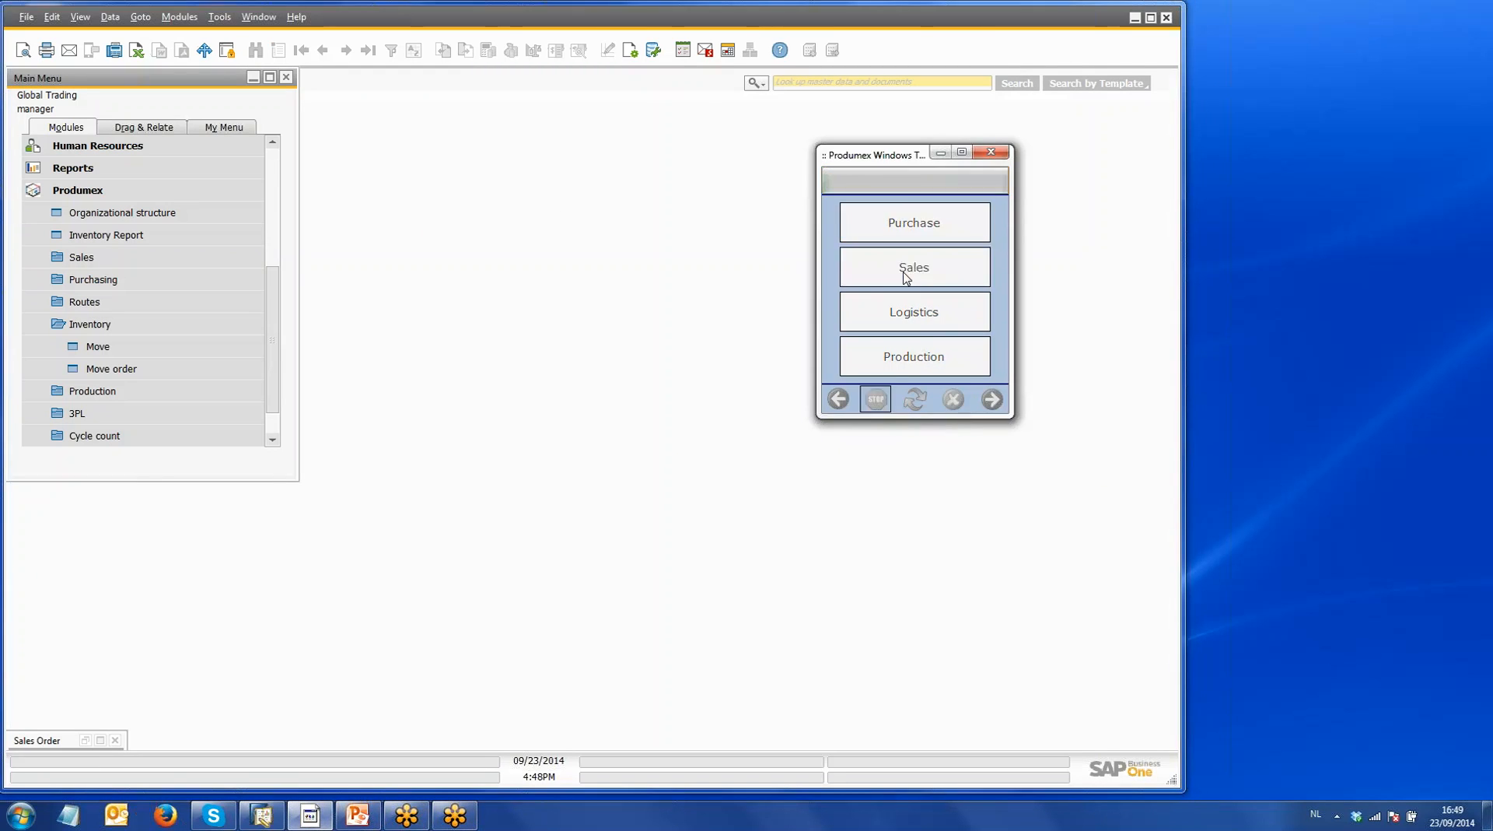
left_click(950, 282)
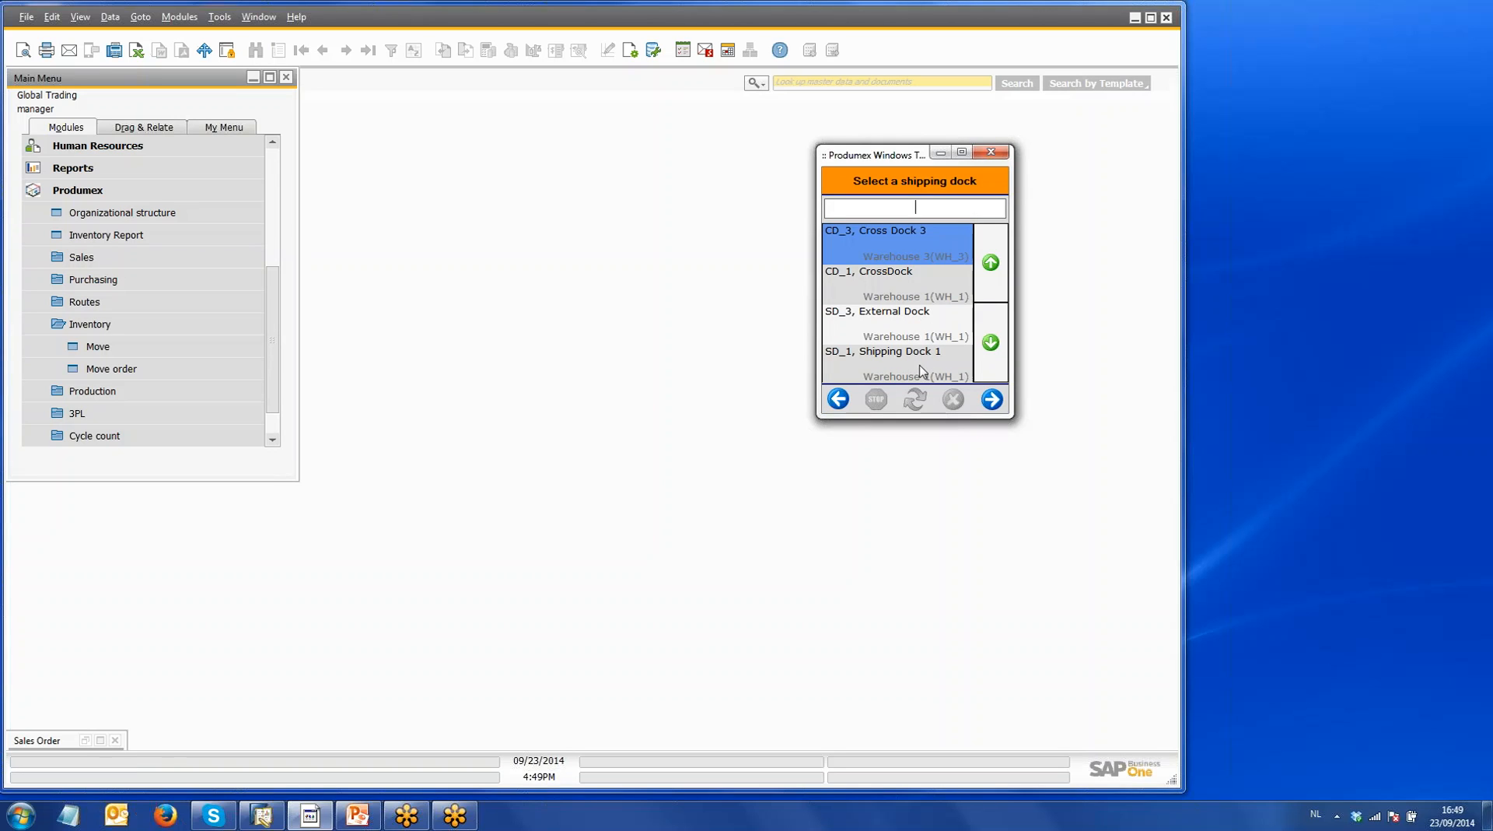
left_click(920, 364)
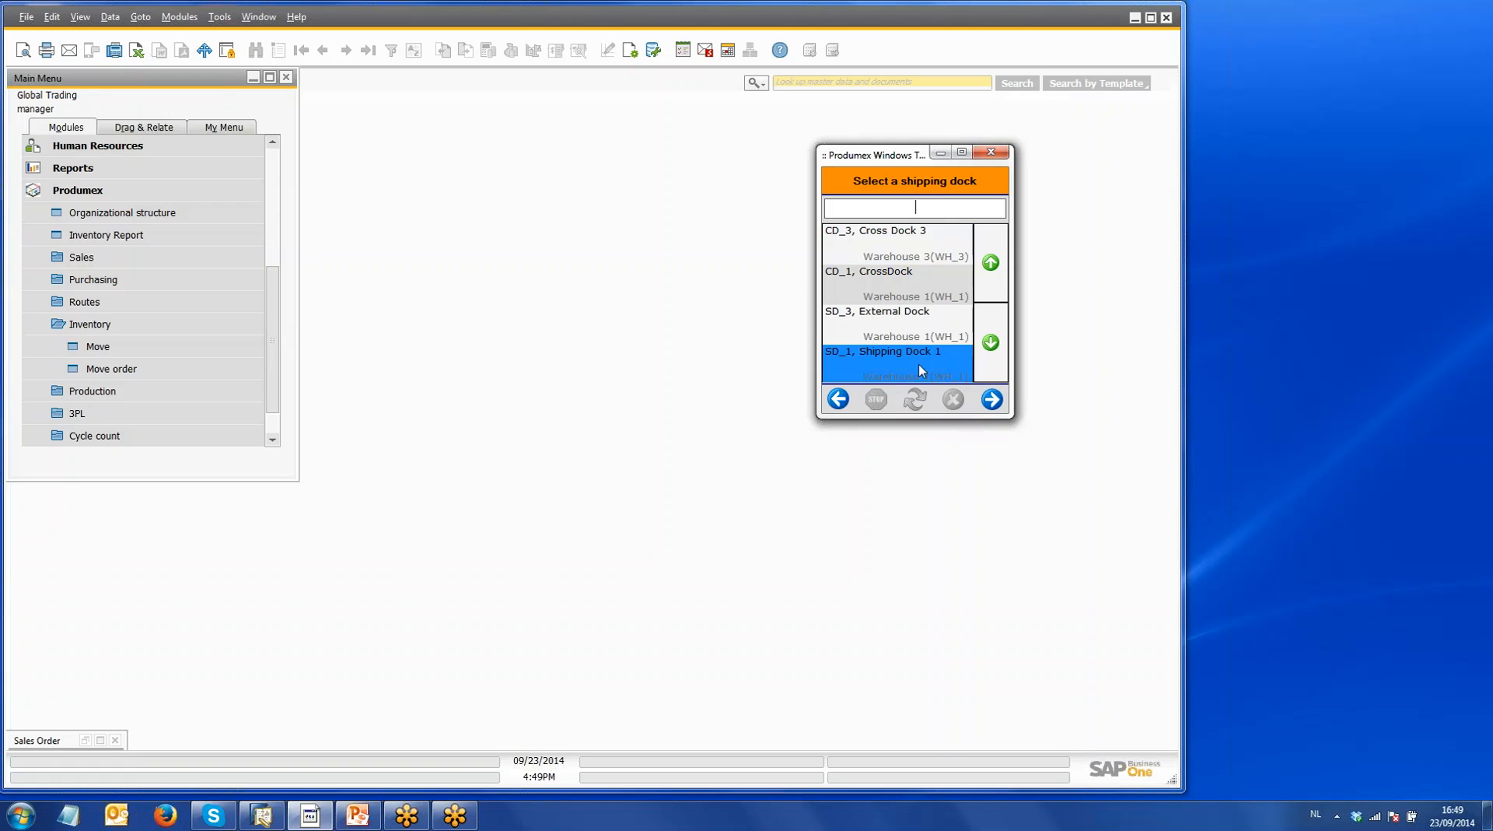
left_click(992, 398)
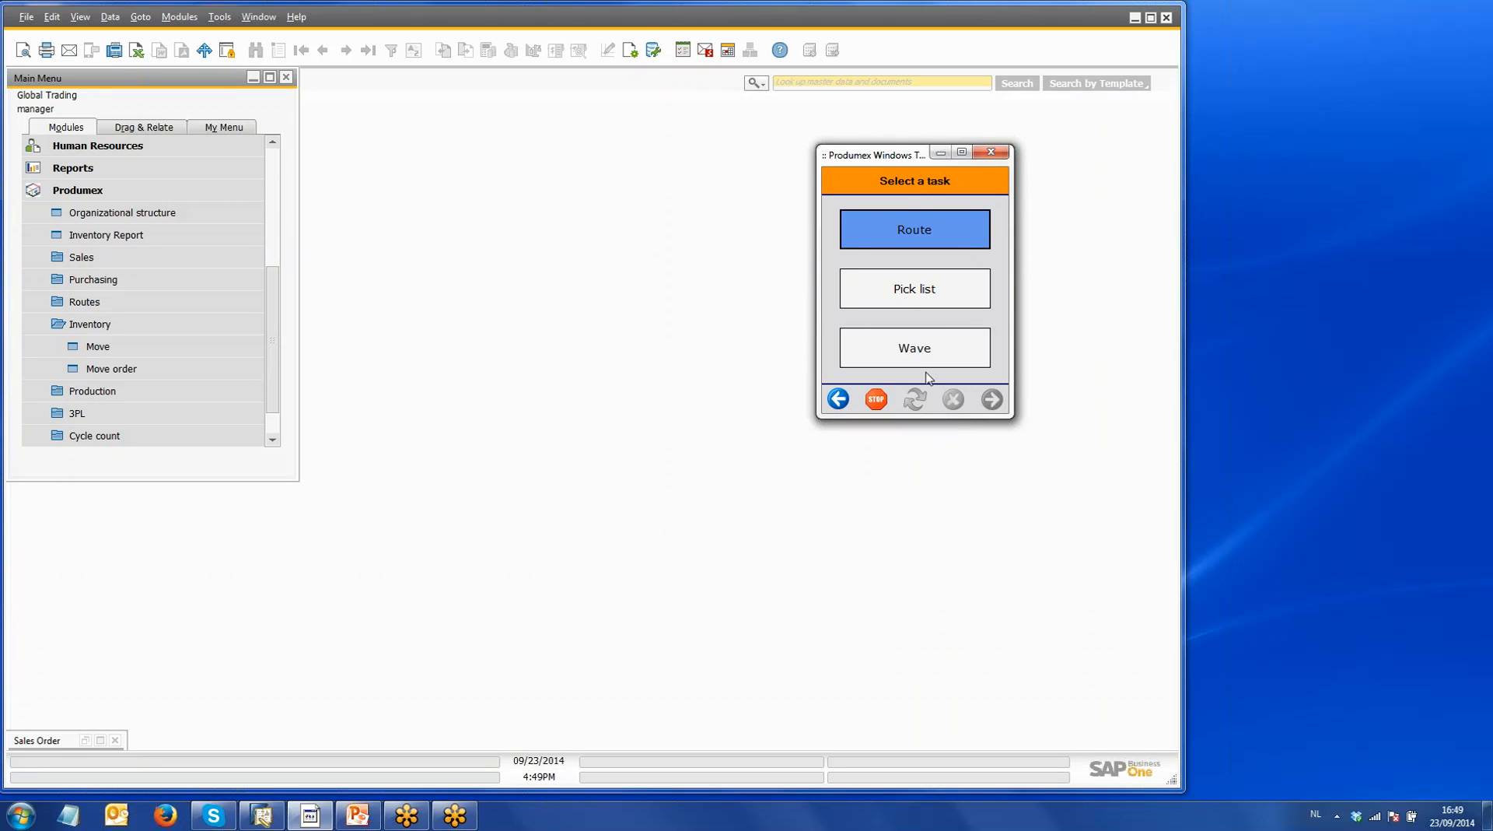
left_click(929, 299)
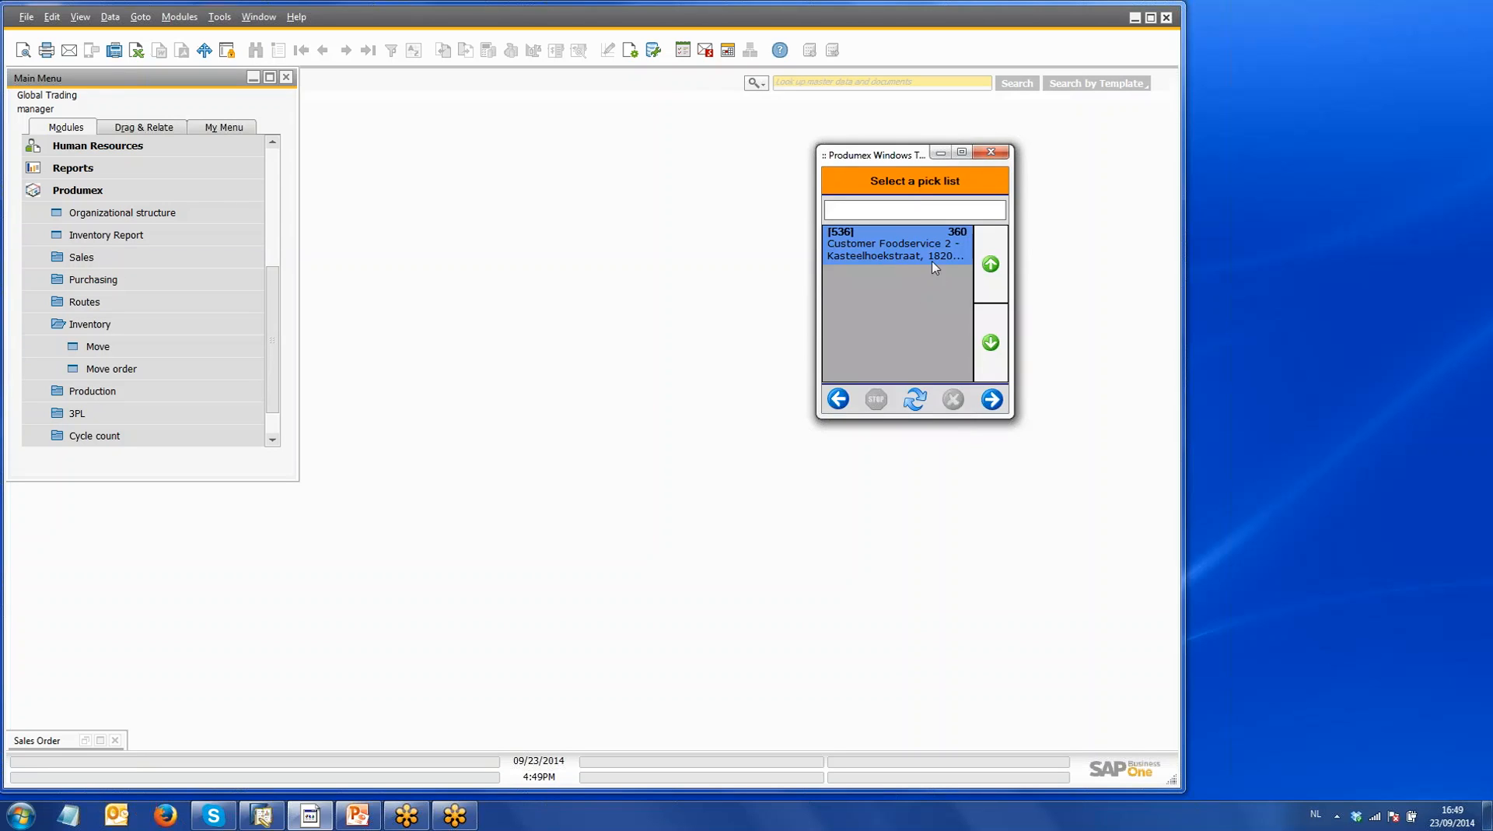
left_click(991, 398)
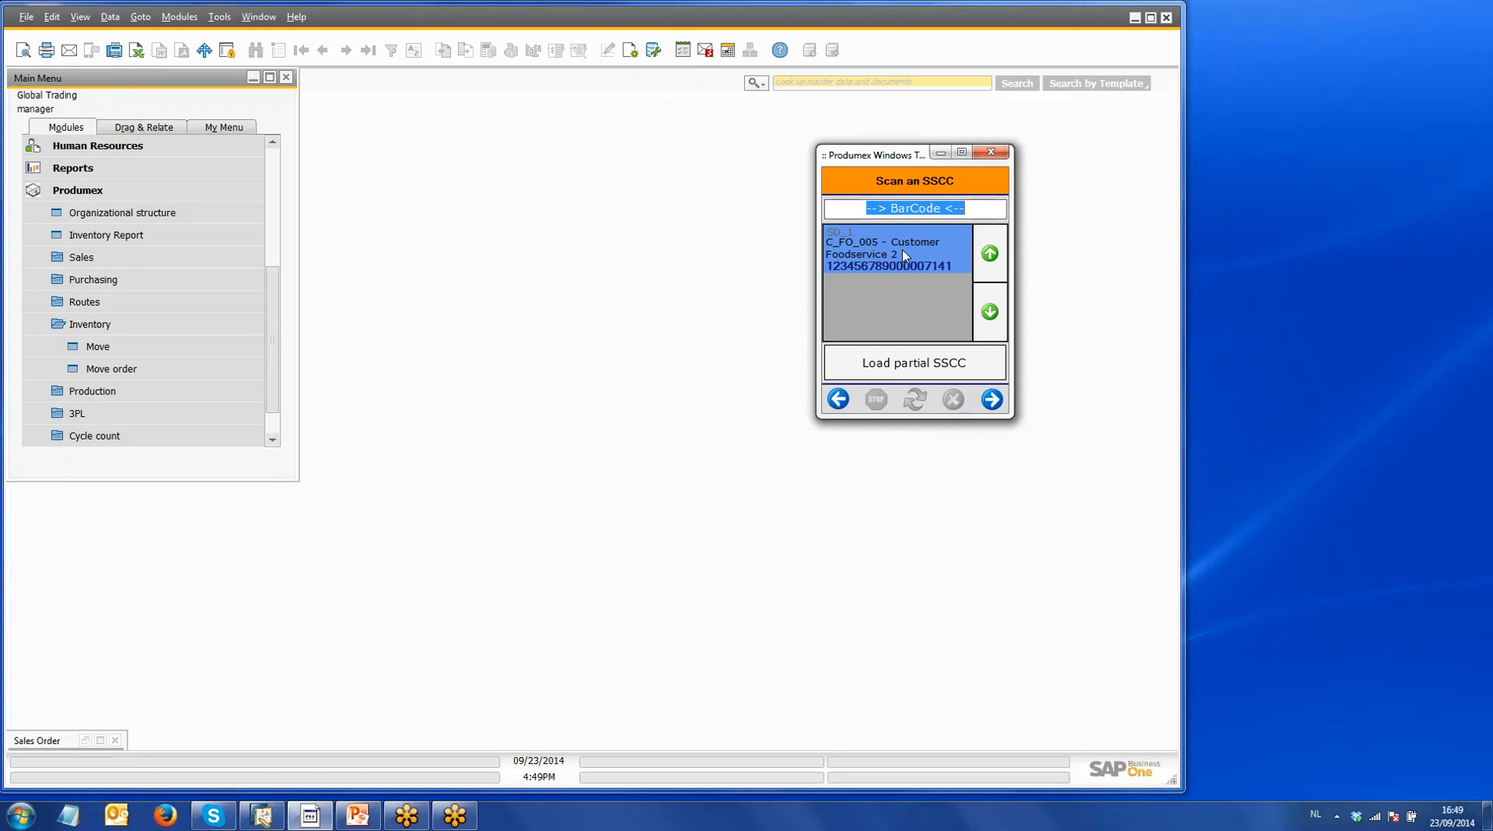
type("00")
key("ctrl+v")
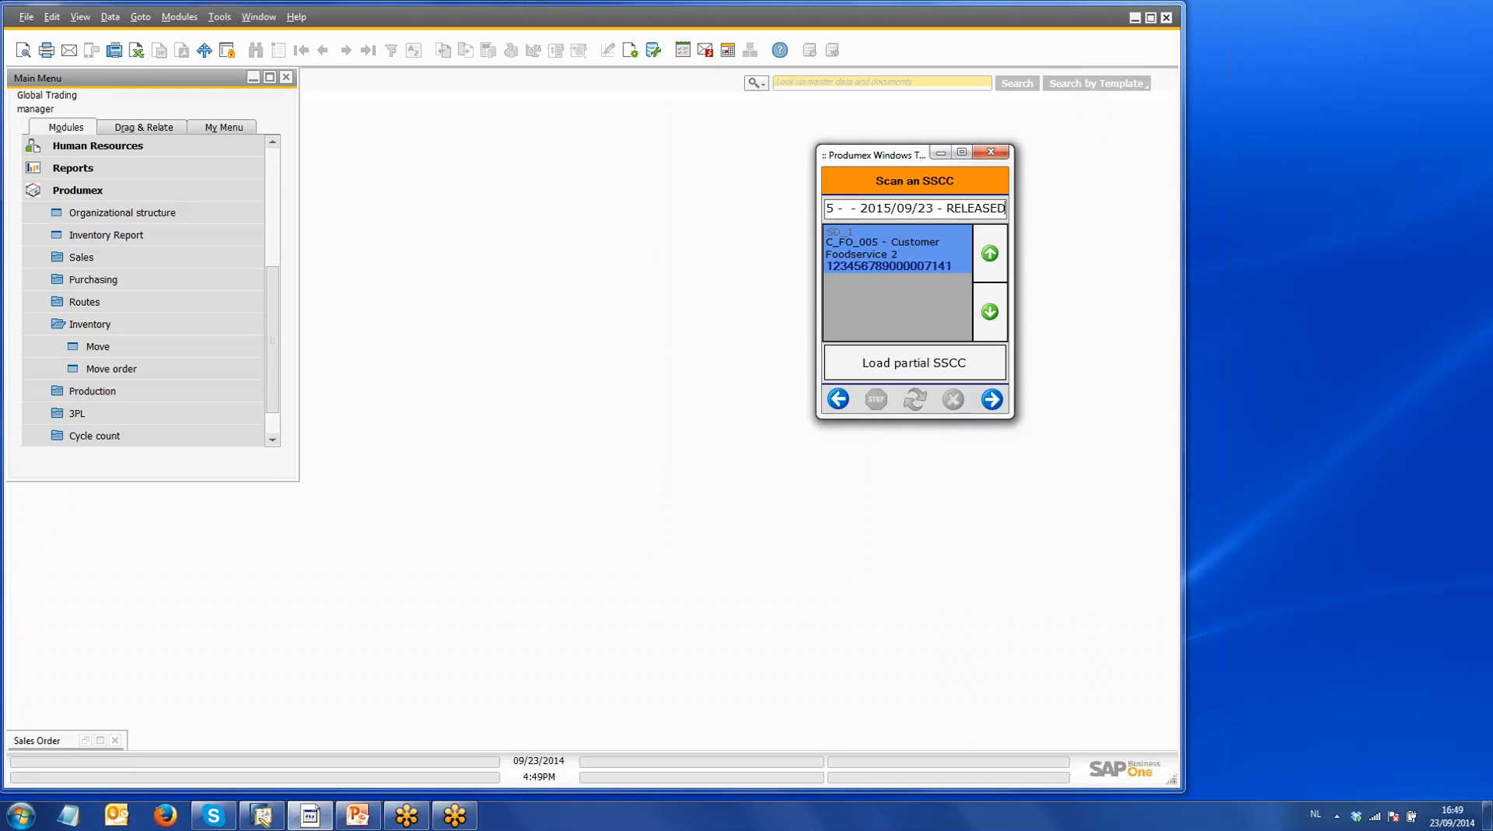
left_click_drag(1003, 208, 794, 199)
key("BackSpace")
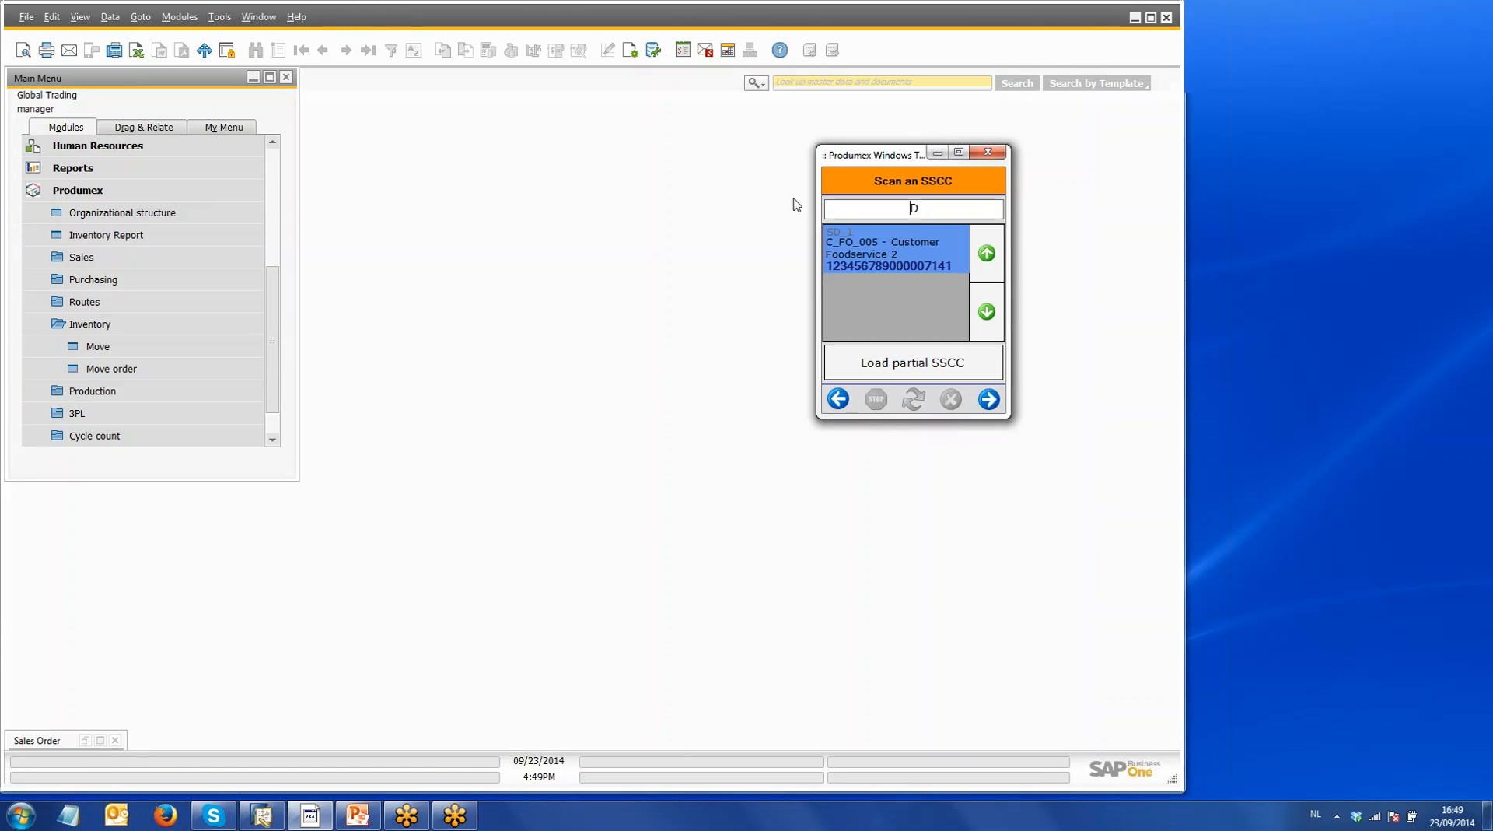
type("0012345678900000")
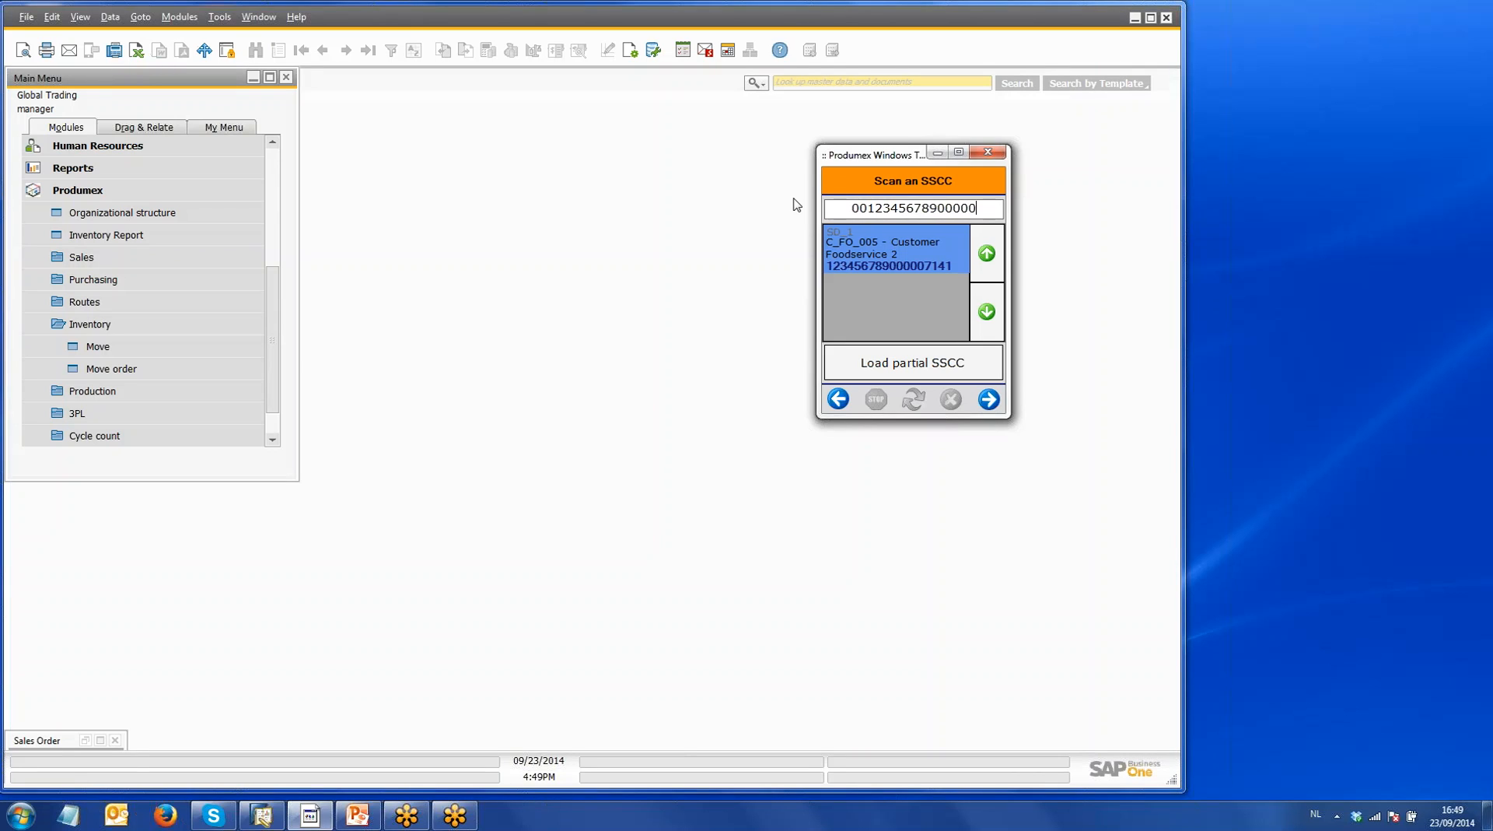
type("7141")
left_click(989, 399)
left_click(958, 355)
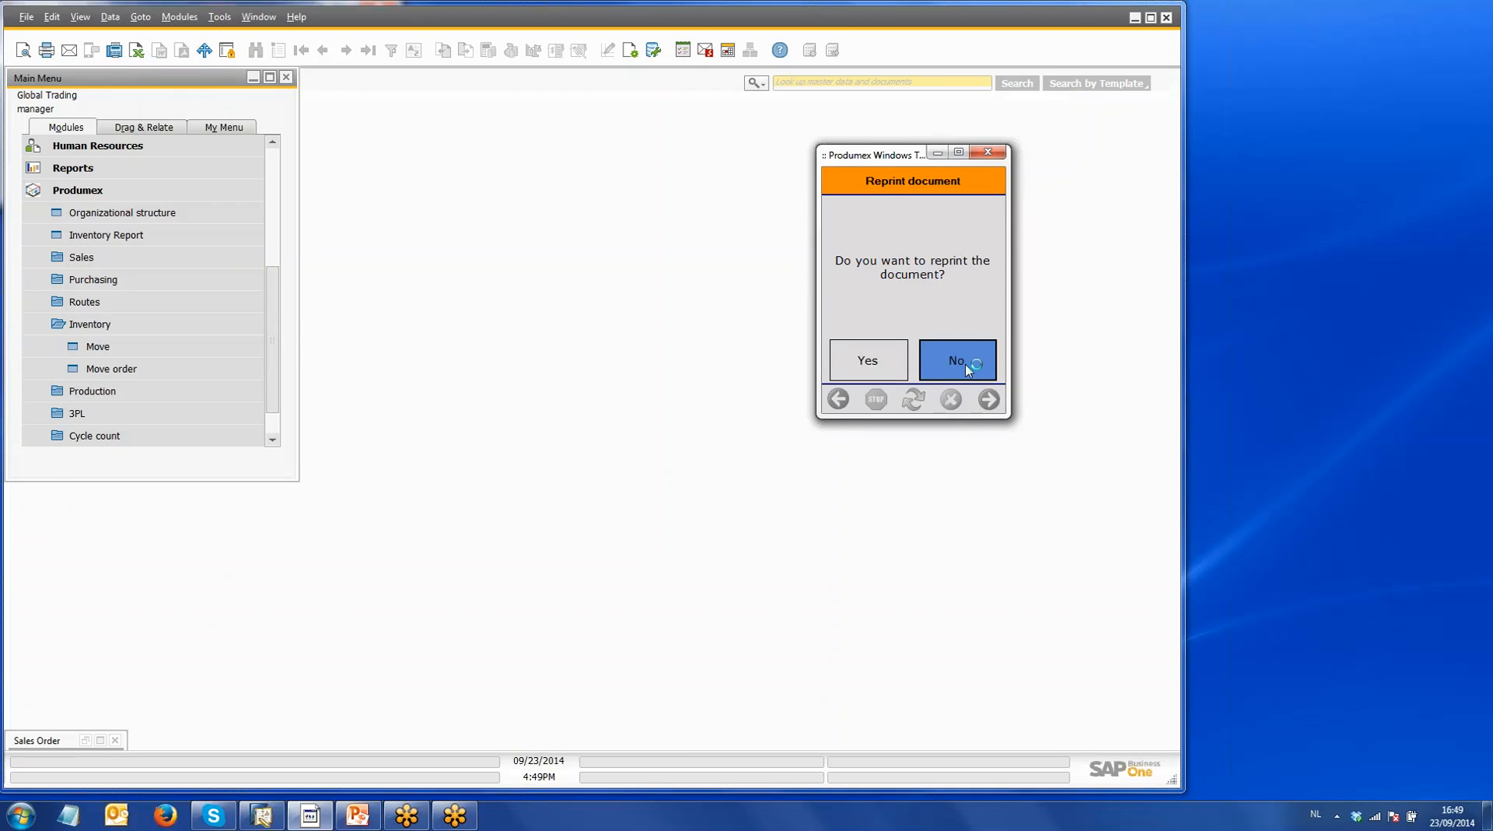
left_click(968, 369)
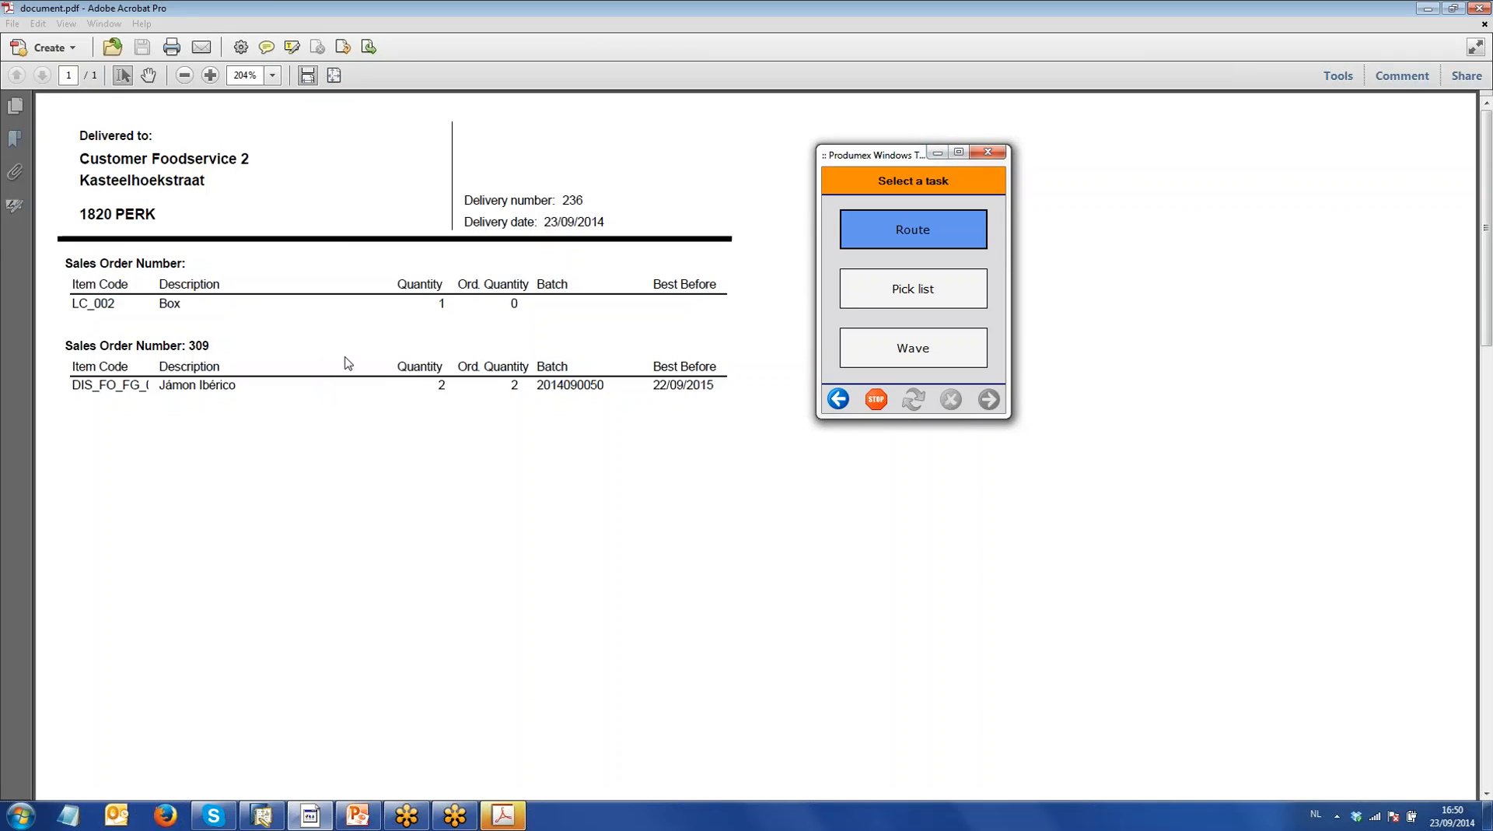
Step: Examine the delivery note document.pdf for Customer Foodservice 2 in Adobe Acrobat Pro and close it
left_click(1215, 11)
left_click(1280, 43)
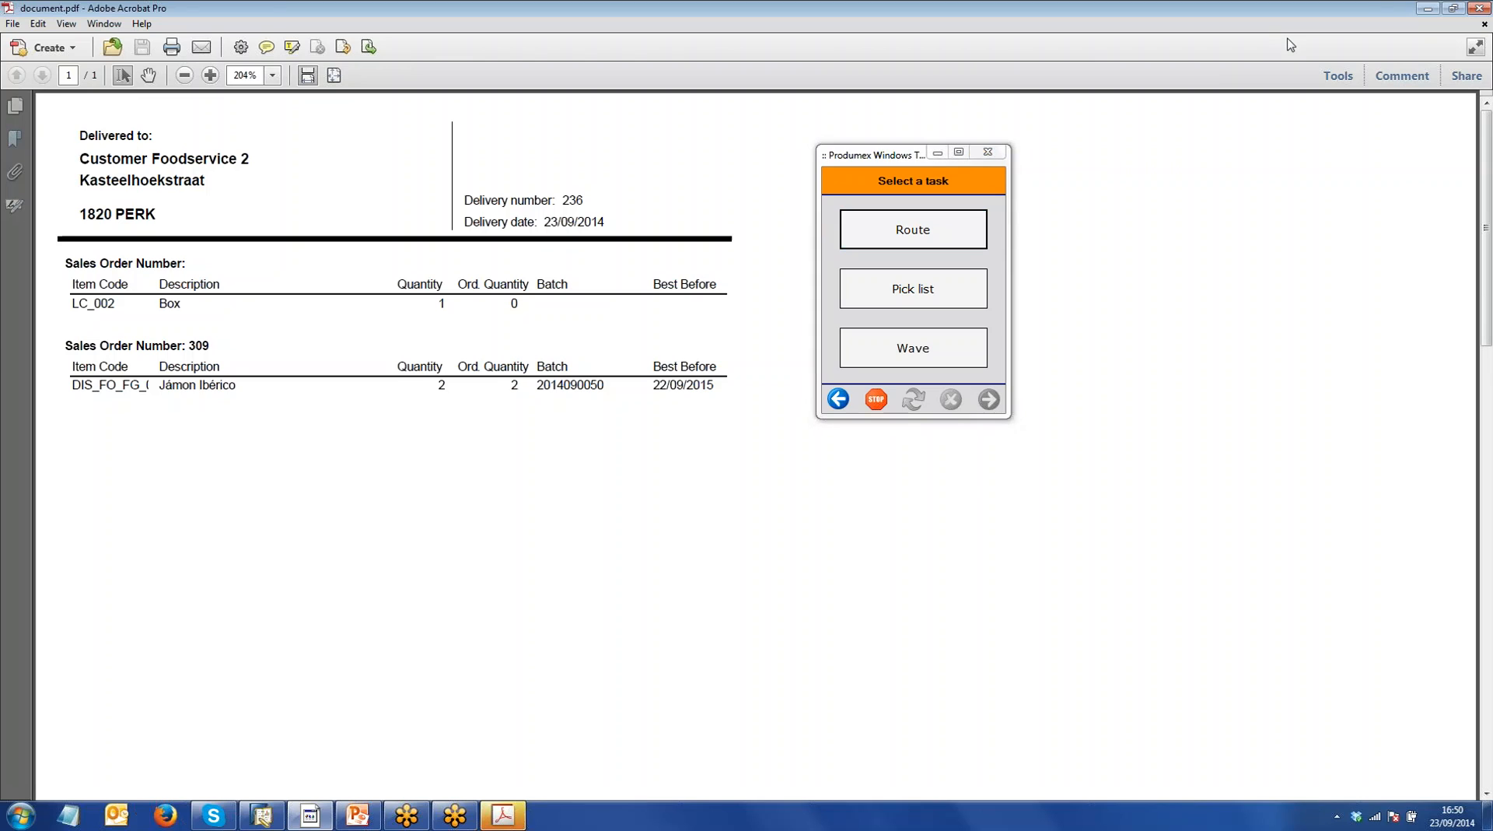
left_click(1483, 8)
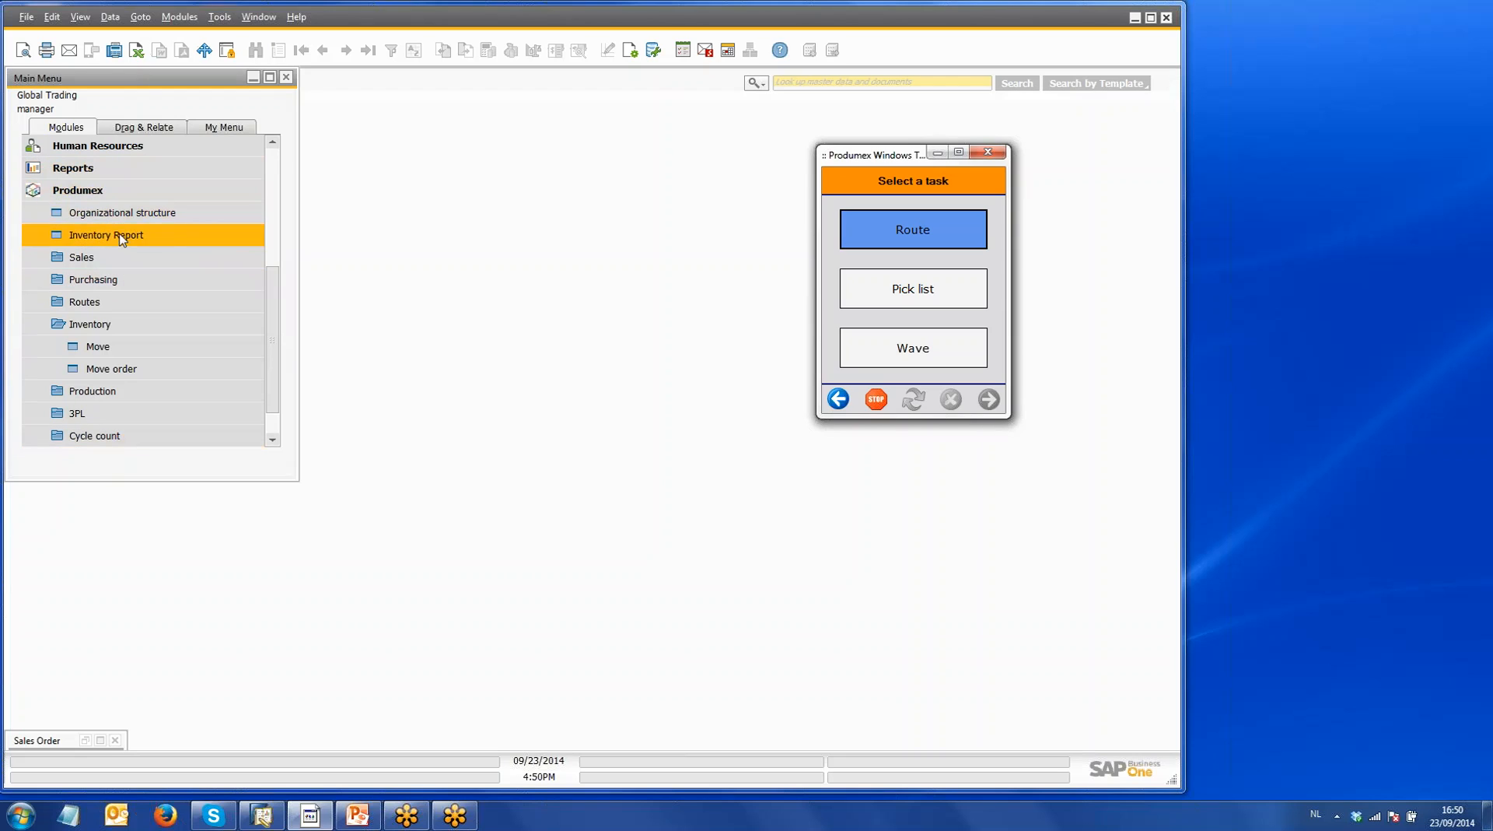
Step: Open the most recent sales delivery in SAP Business One, examine its item lines, and close it
left_click_drag(267, 310, 233, 210)
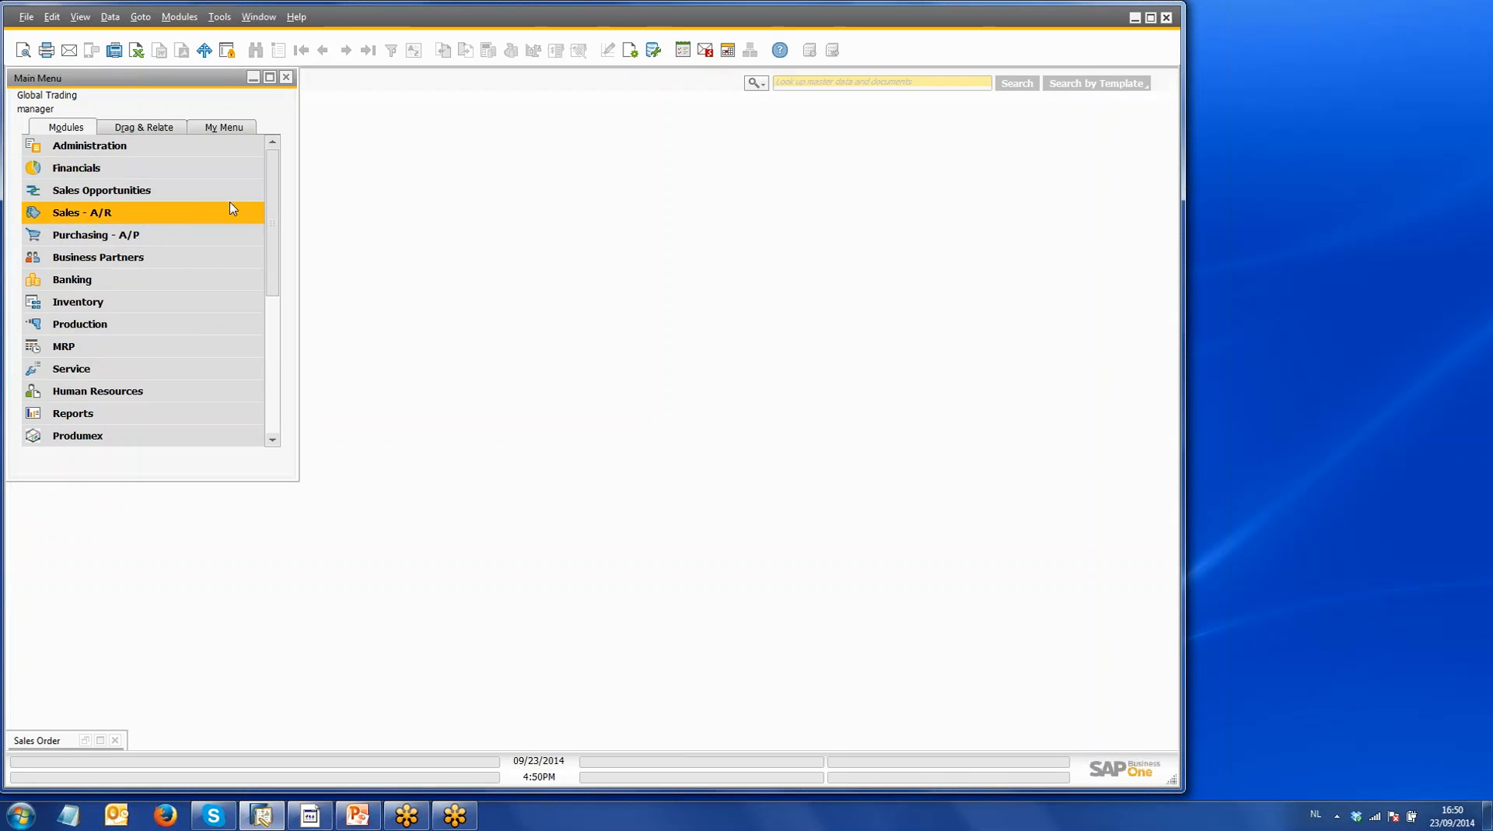
left_click(167, 221)
left_click(159, 236)
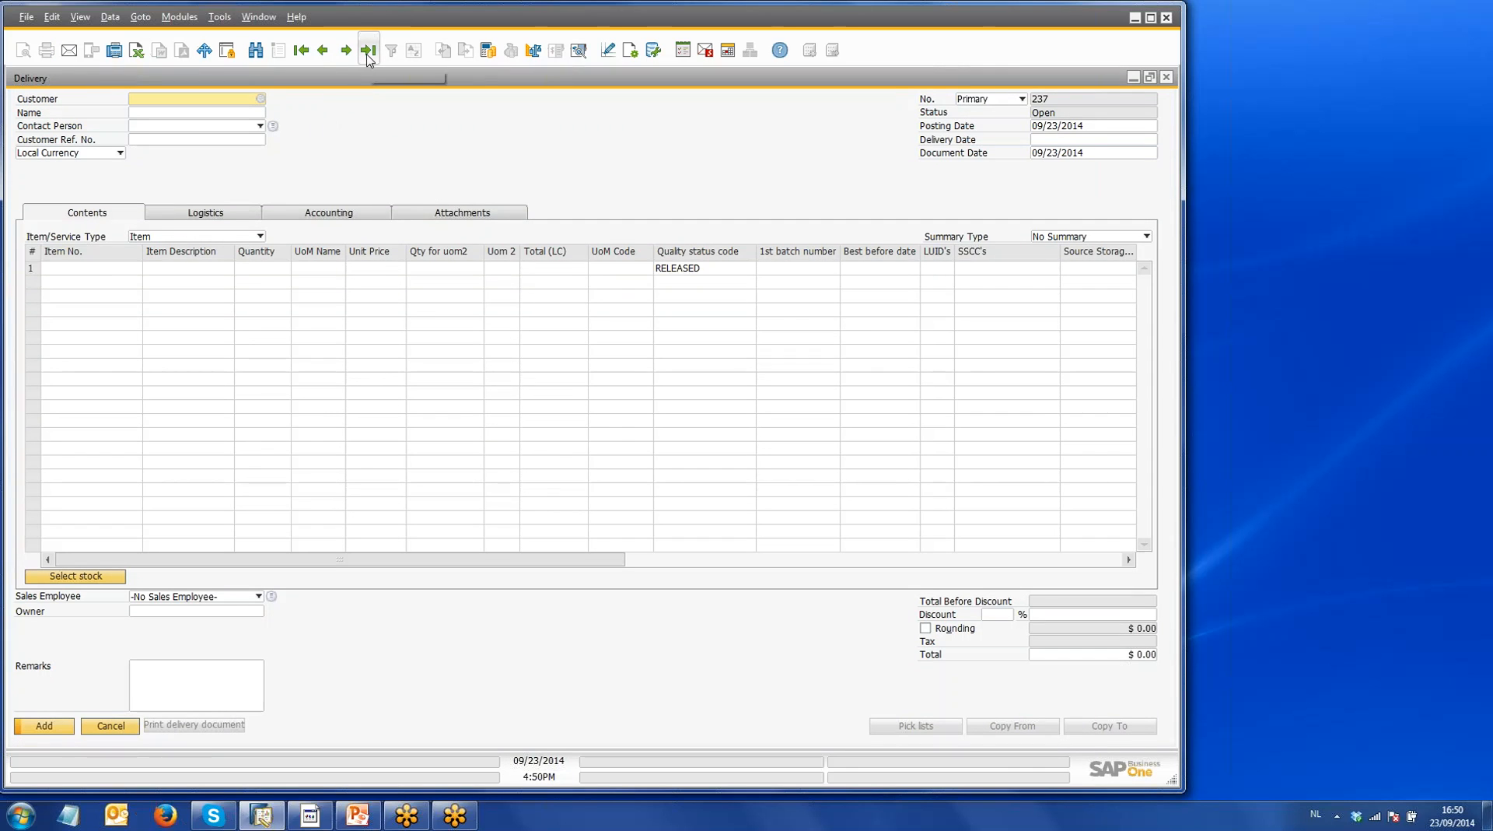
left_click(369, 51)
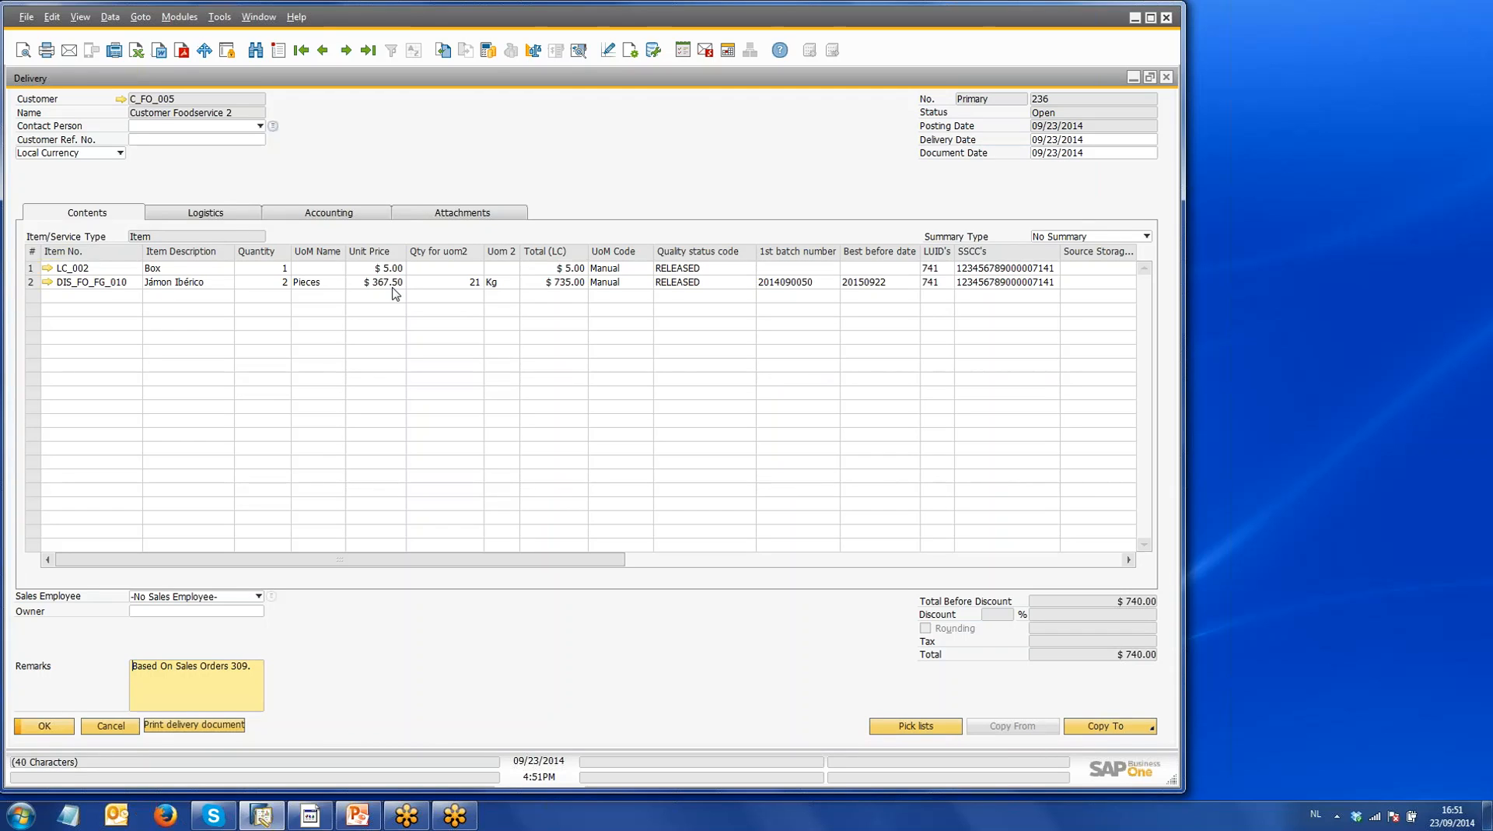
left_click(1167, 77)
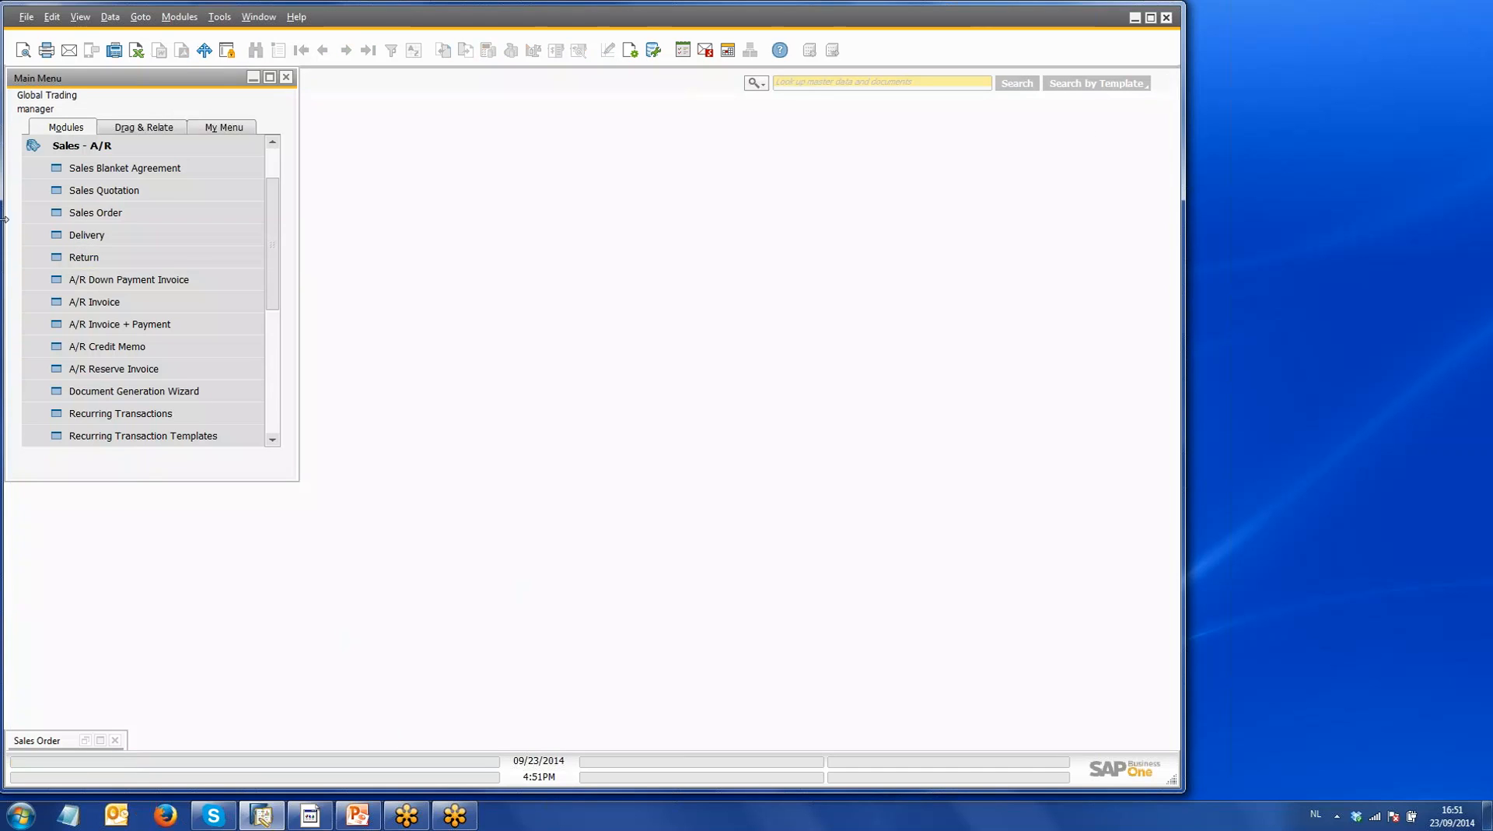
left_click(147, 148)
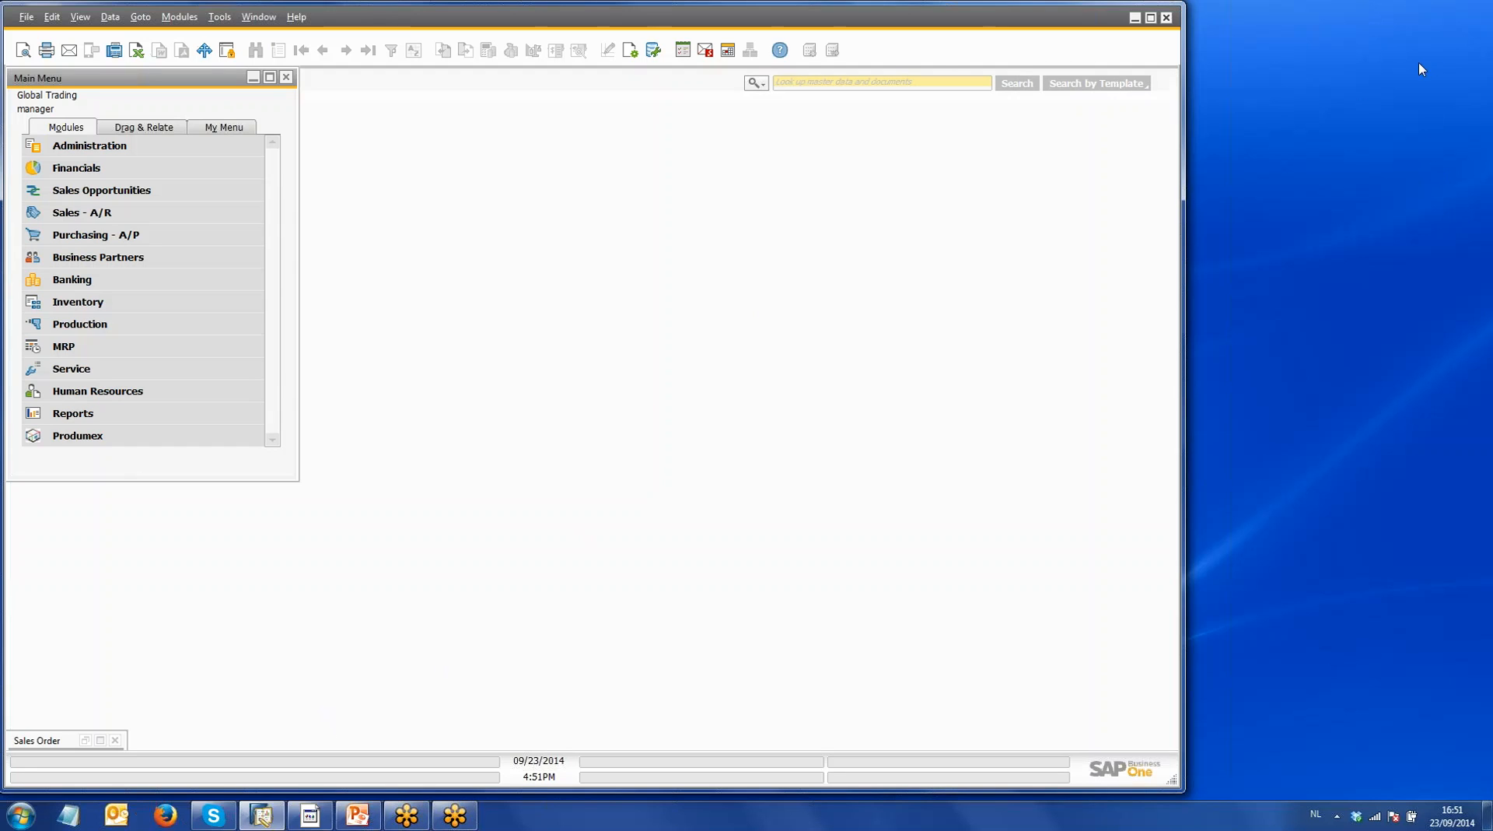
Step: Switch to the Produmex terminal and go back from the task selection to the Sales functions
left_click(315, 818)
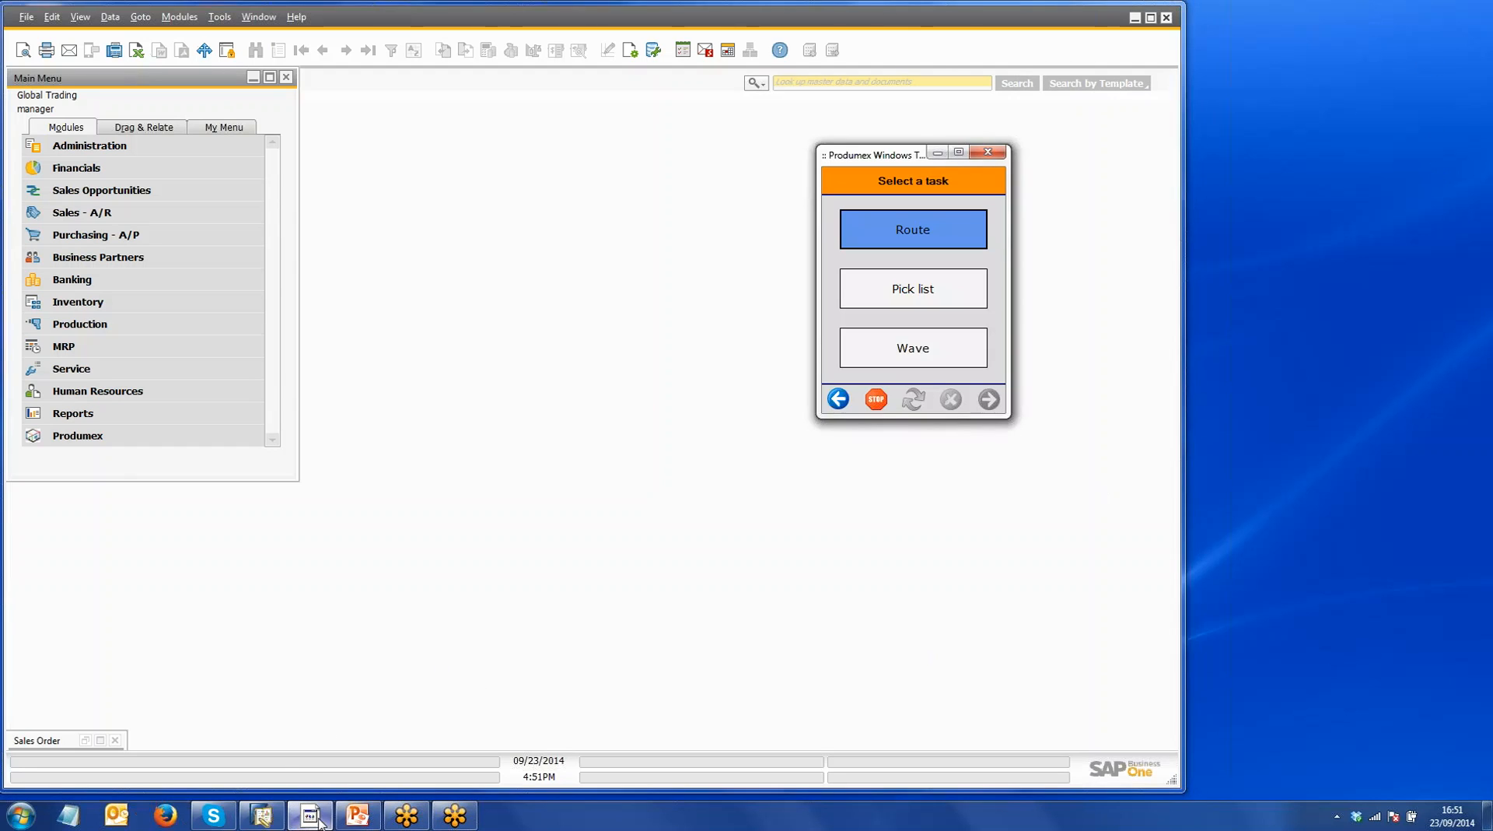
left_click(1478, 33)
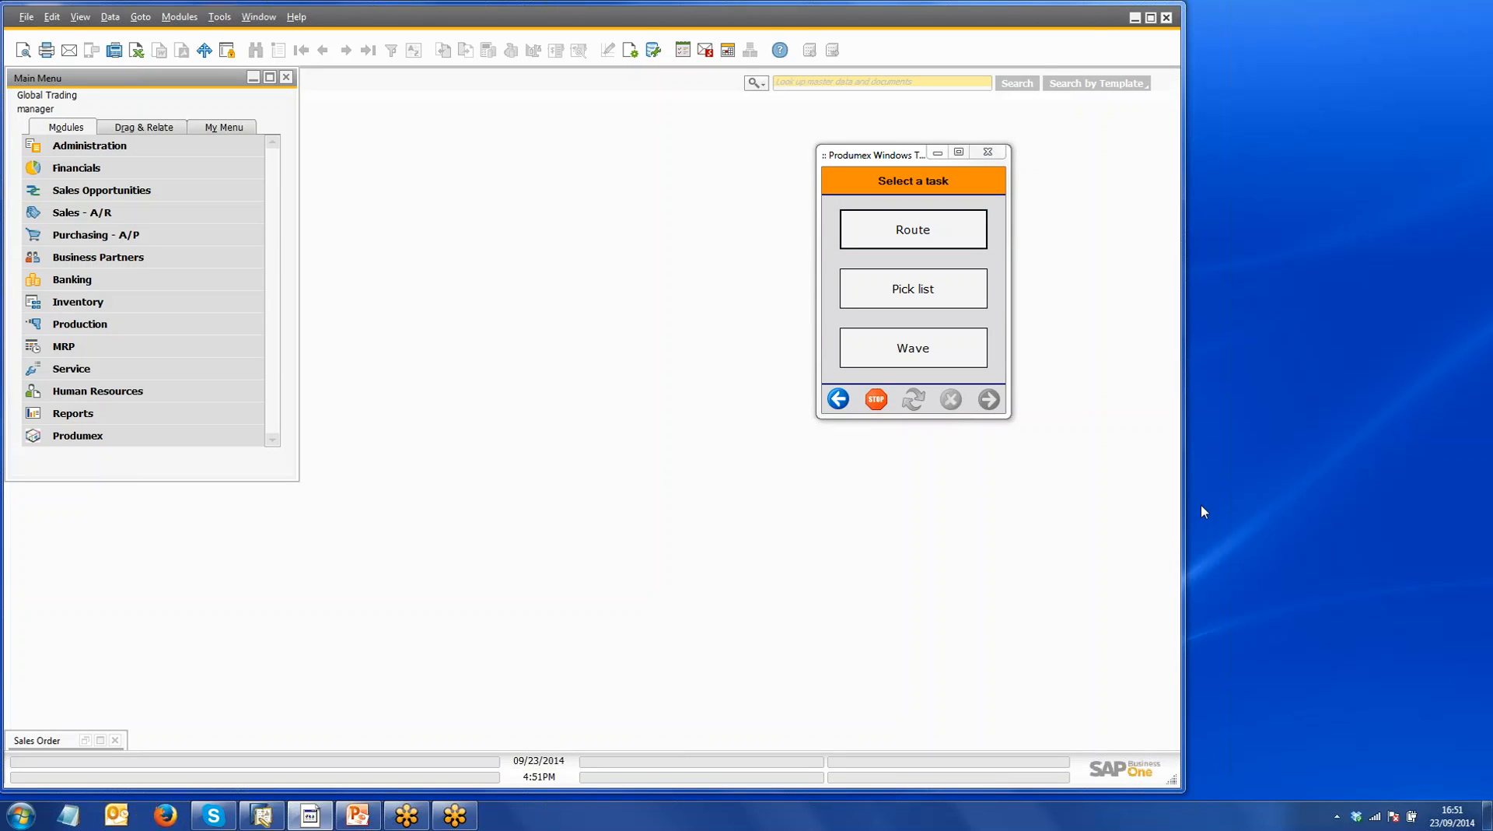
left_click(843, 399)
left_click(852, 398)
left_click(851, 399)
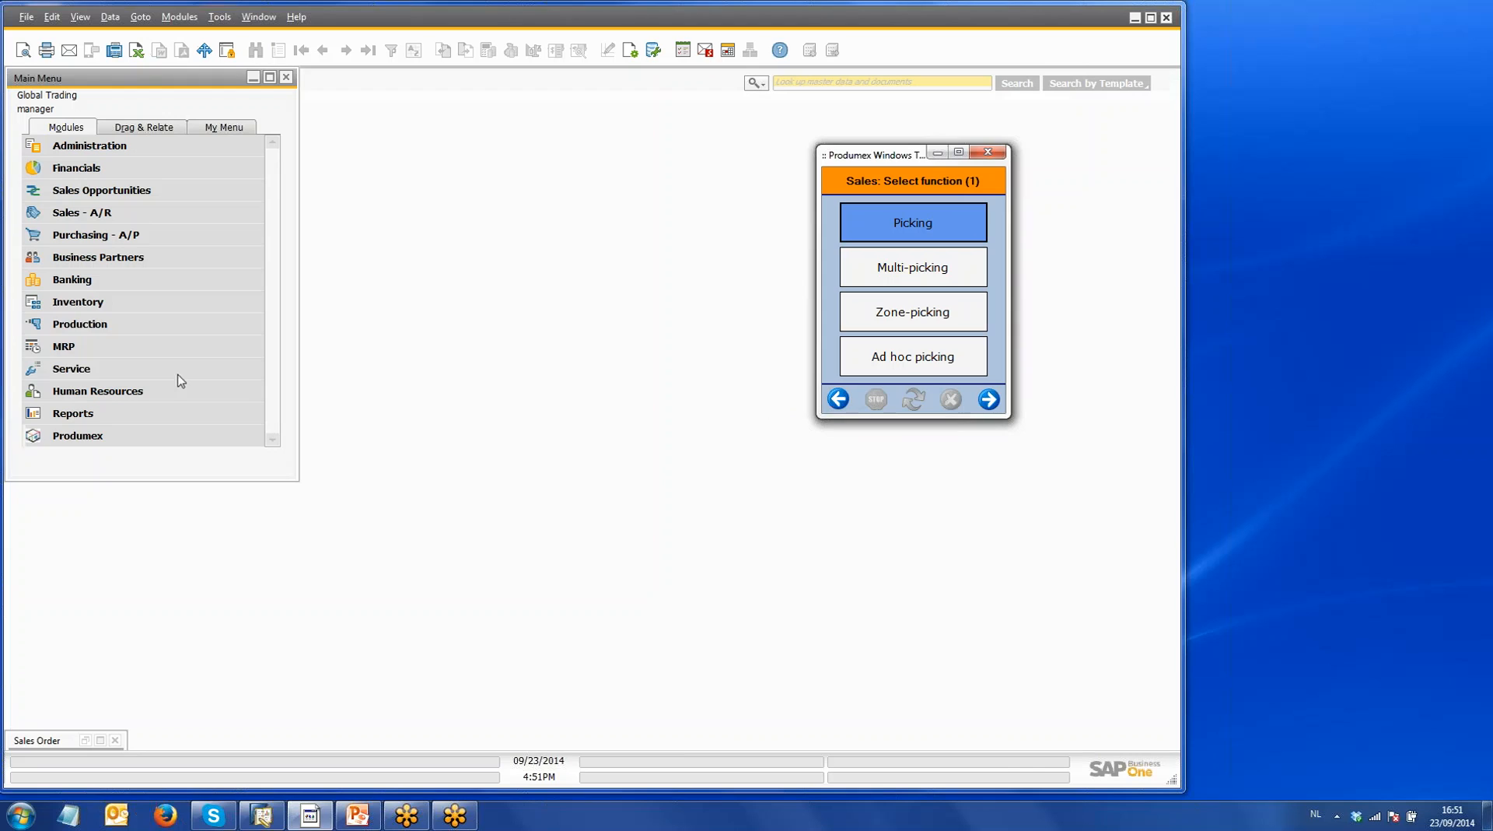
Step: Switch to SAP Business One and open the Produmex traceability report search
left_click(42, 440)
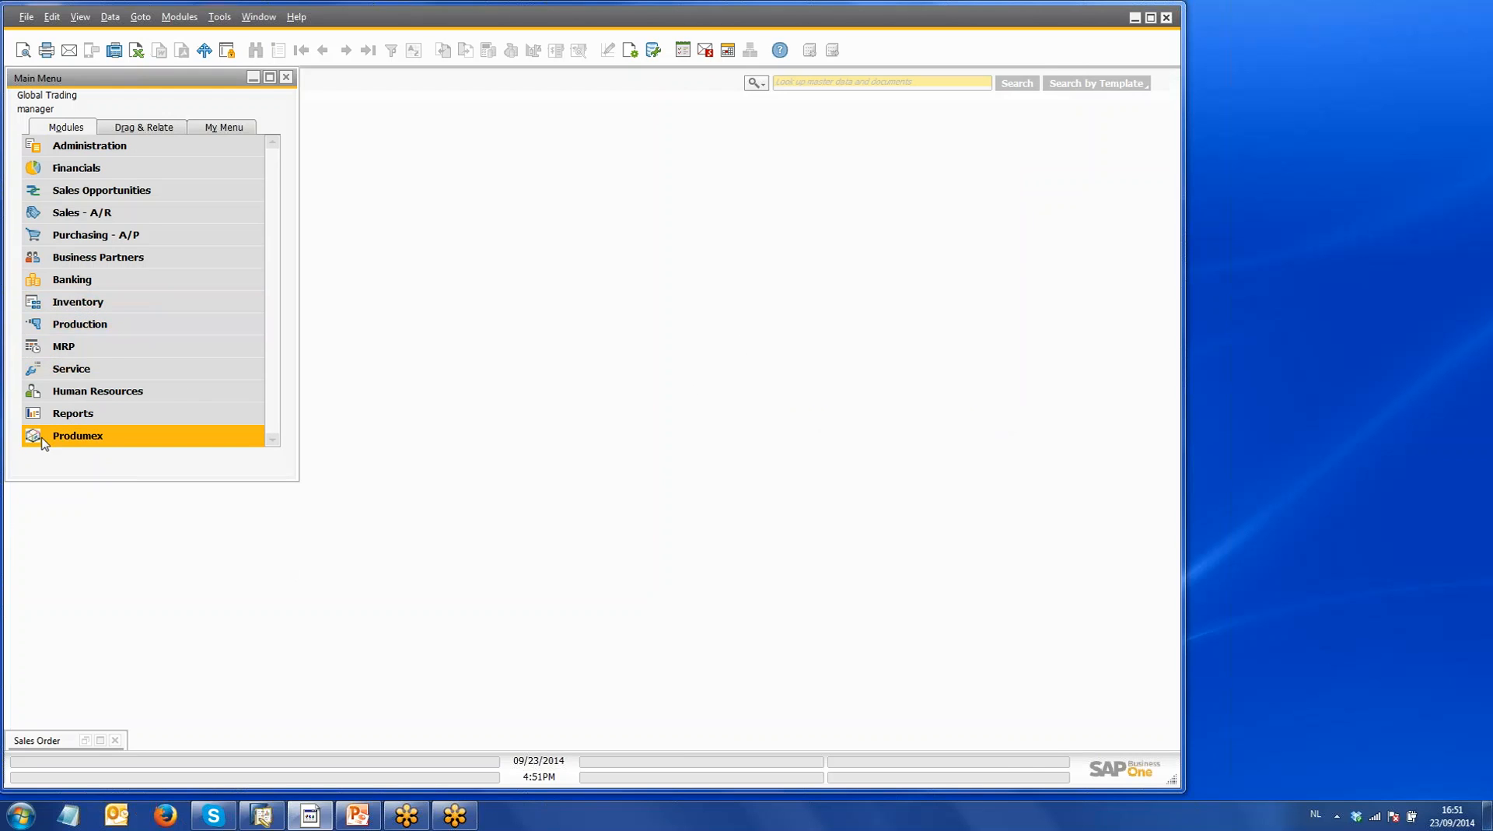
left_click(42, 440)
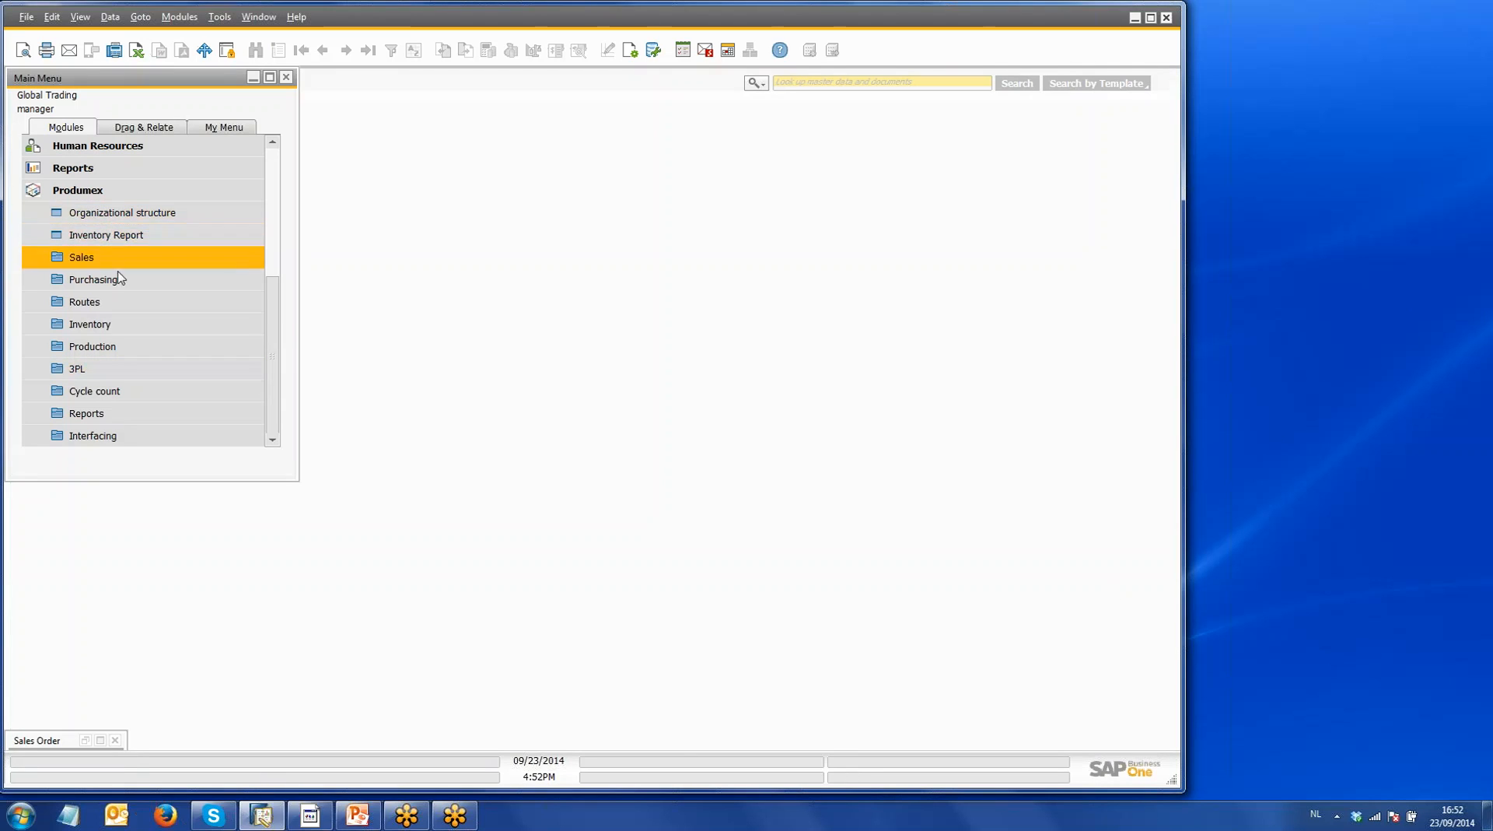
left_click(106, 415)
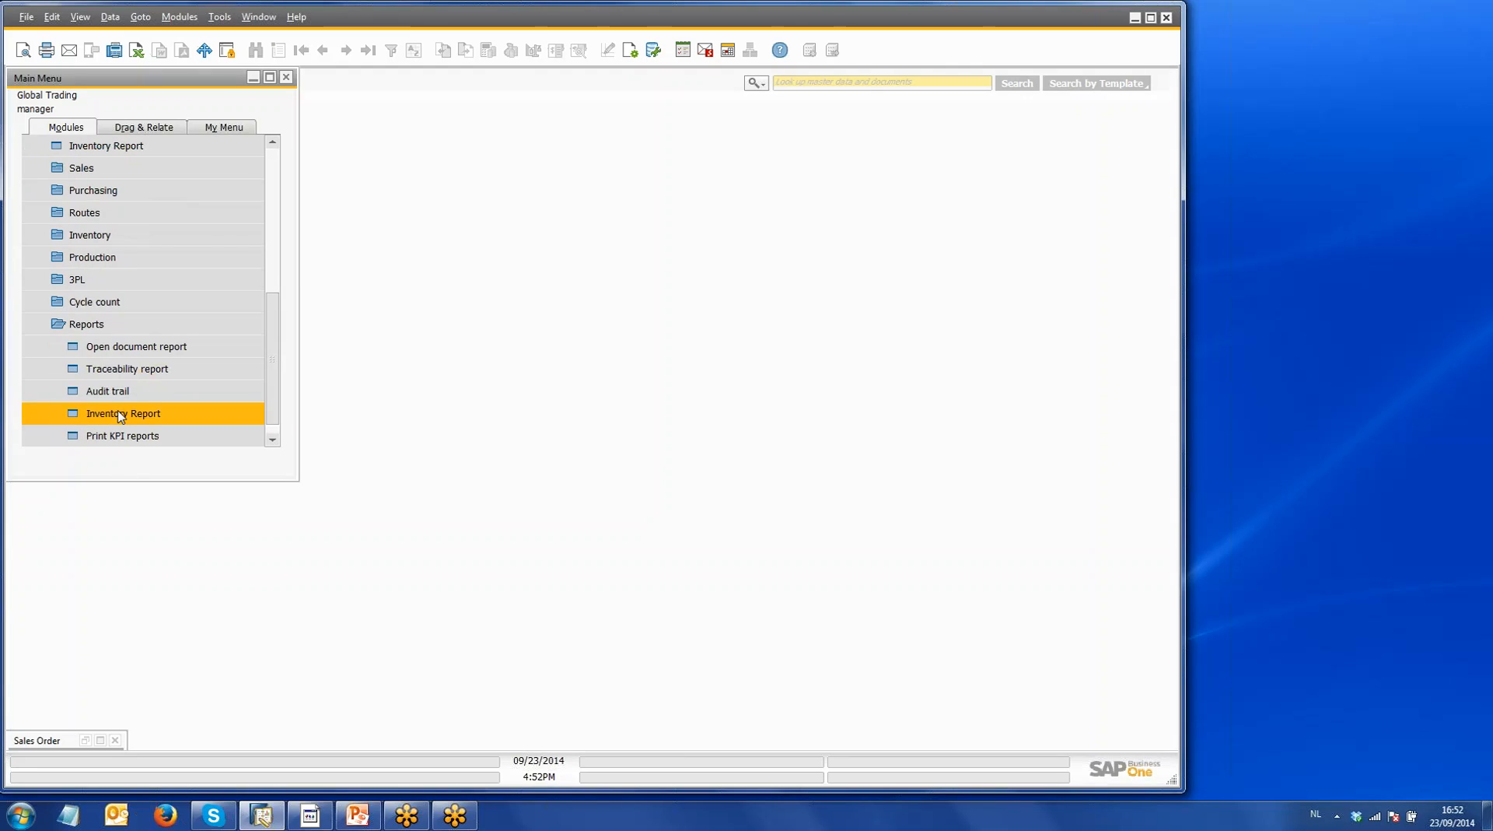
left_click(144, 371)
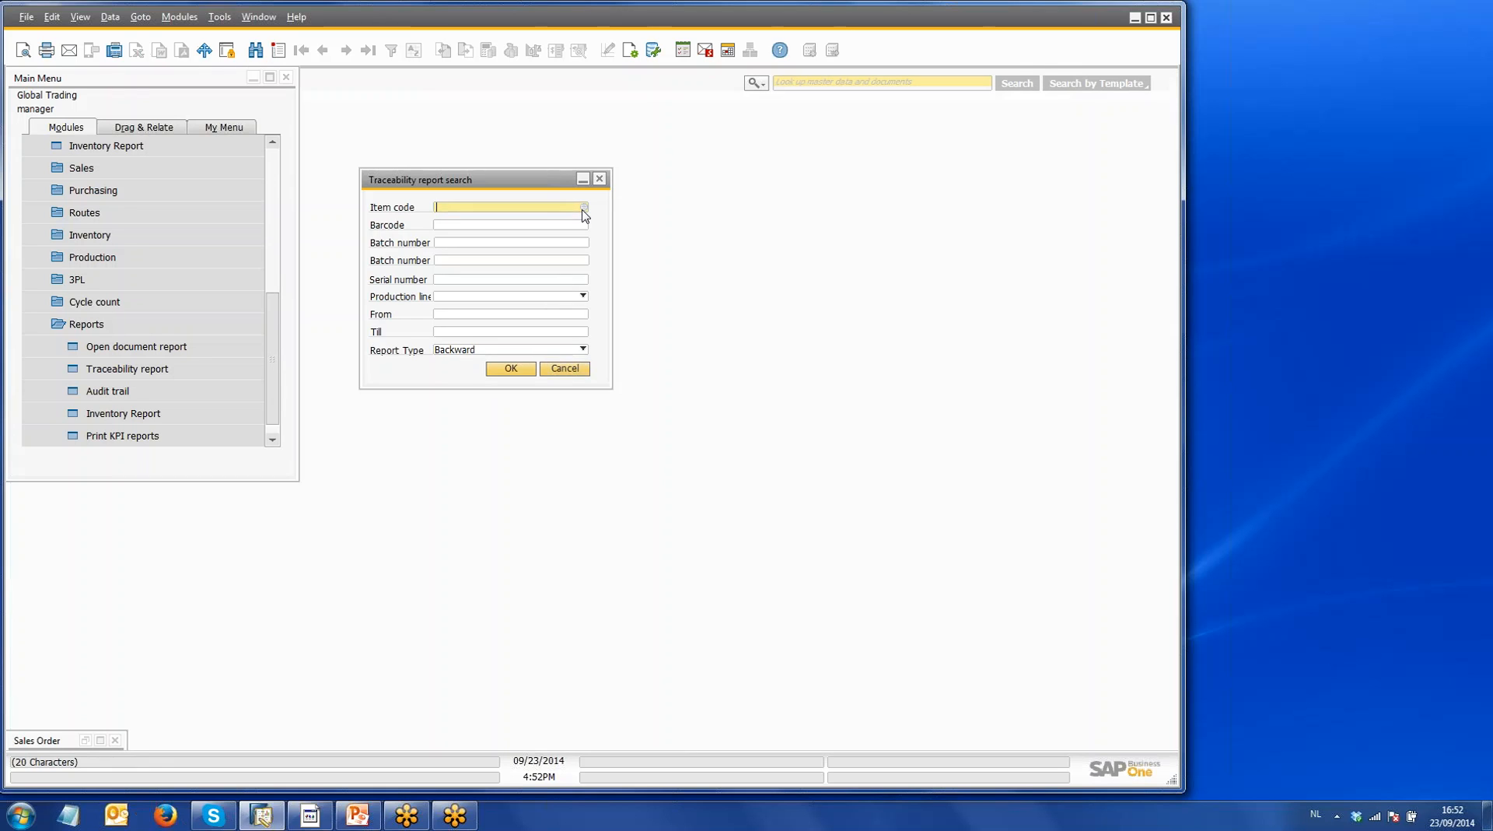
Step: Run a Forward traceability report for item DIS_FO_FG_006 (Baked Beans)
left_click(583, 207)
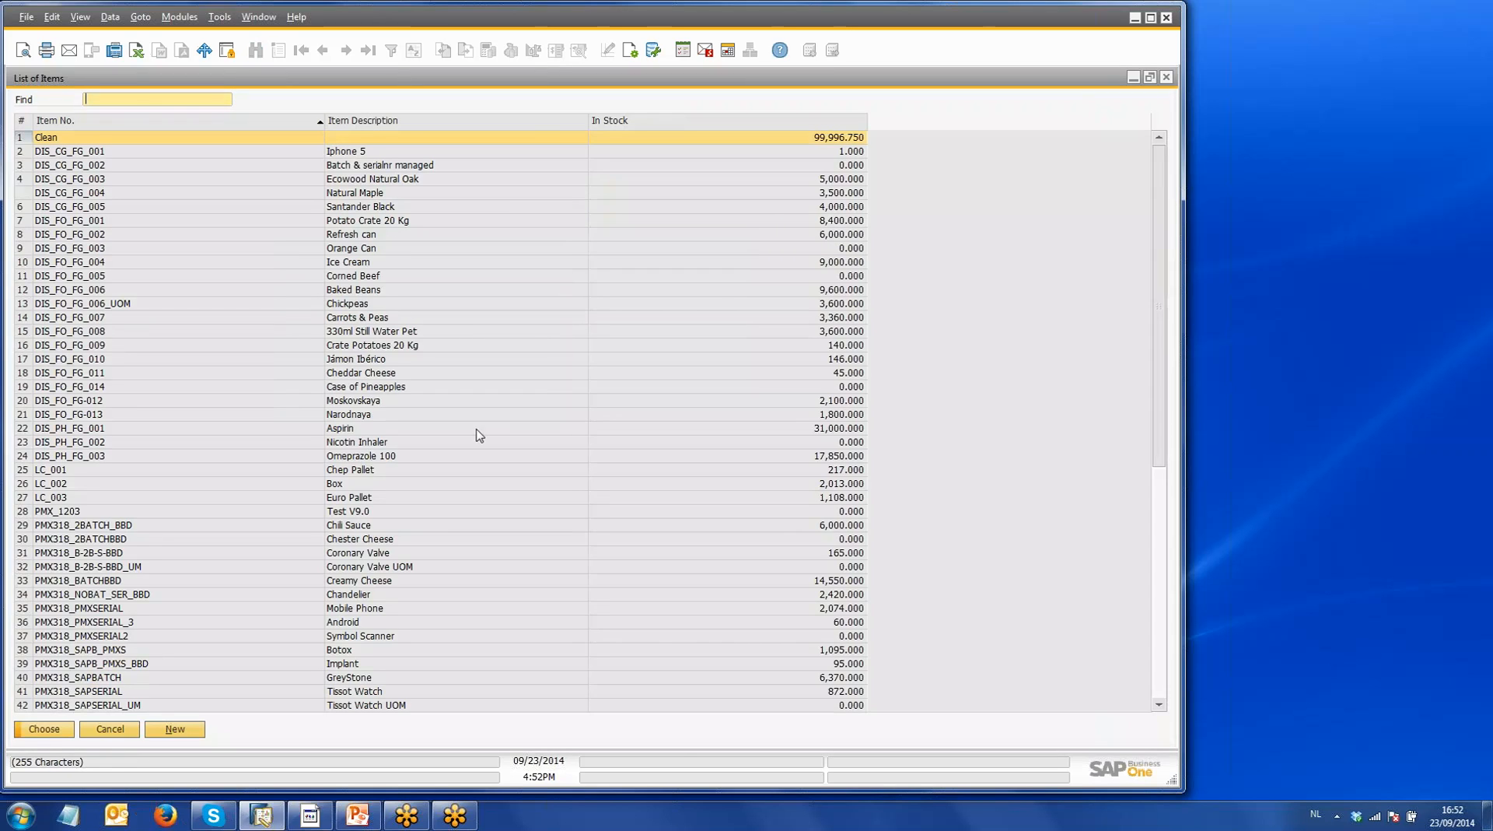
left_click(351, 291)
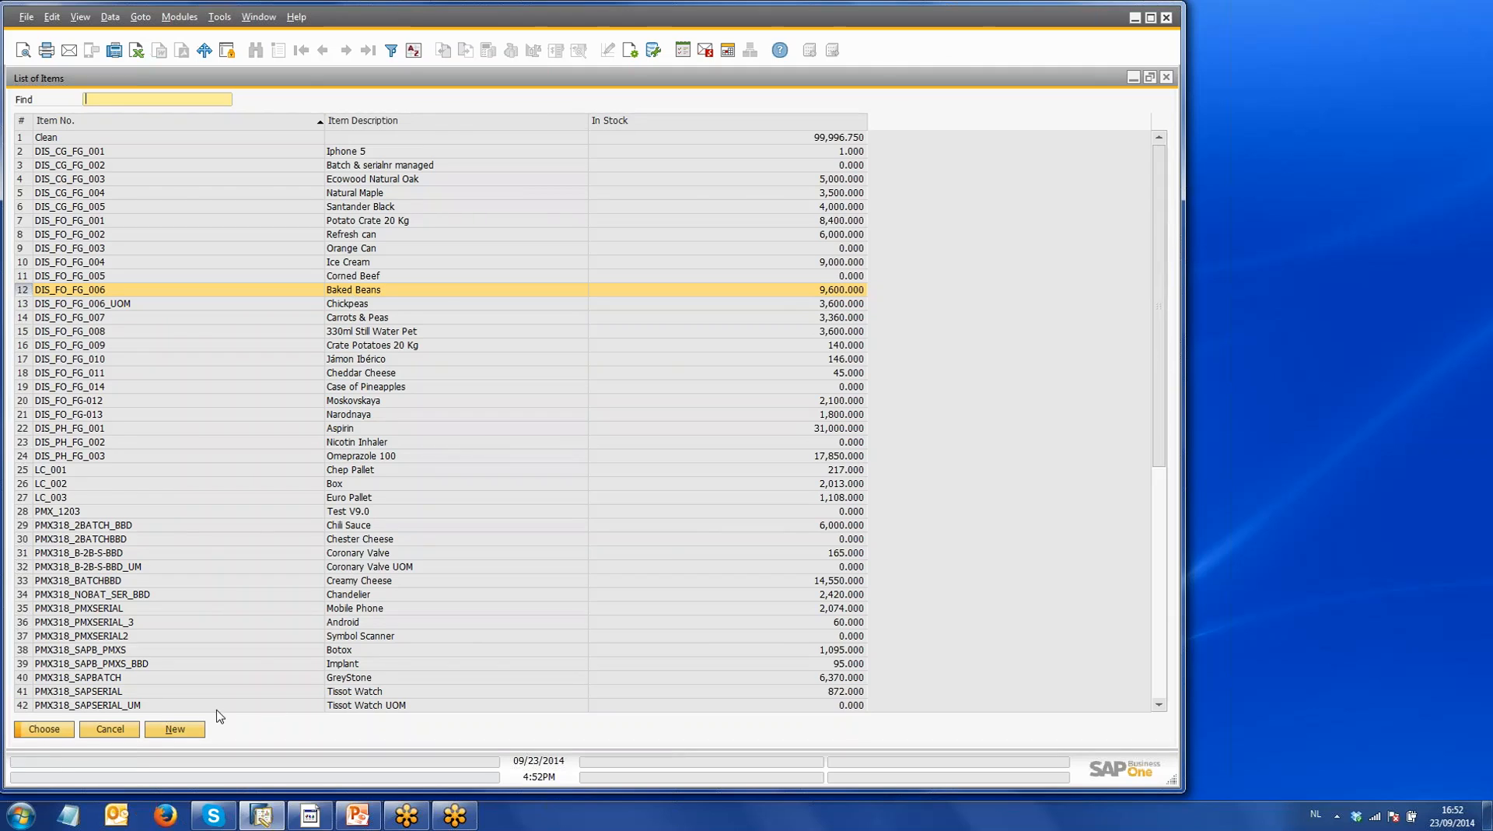
left_click(45, 731)
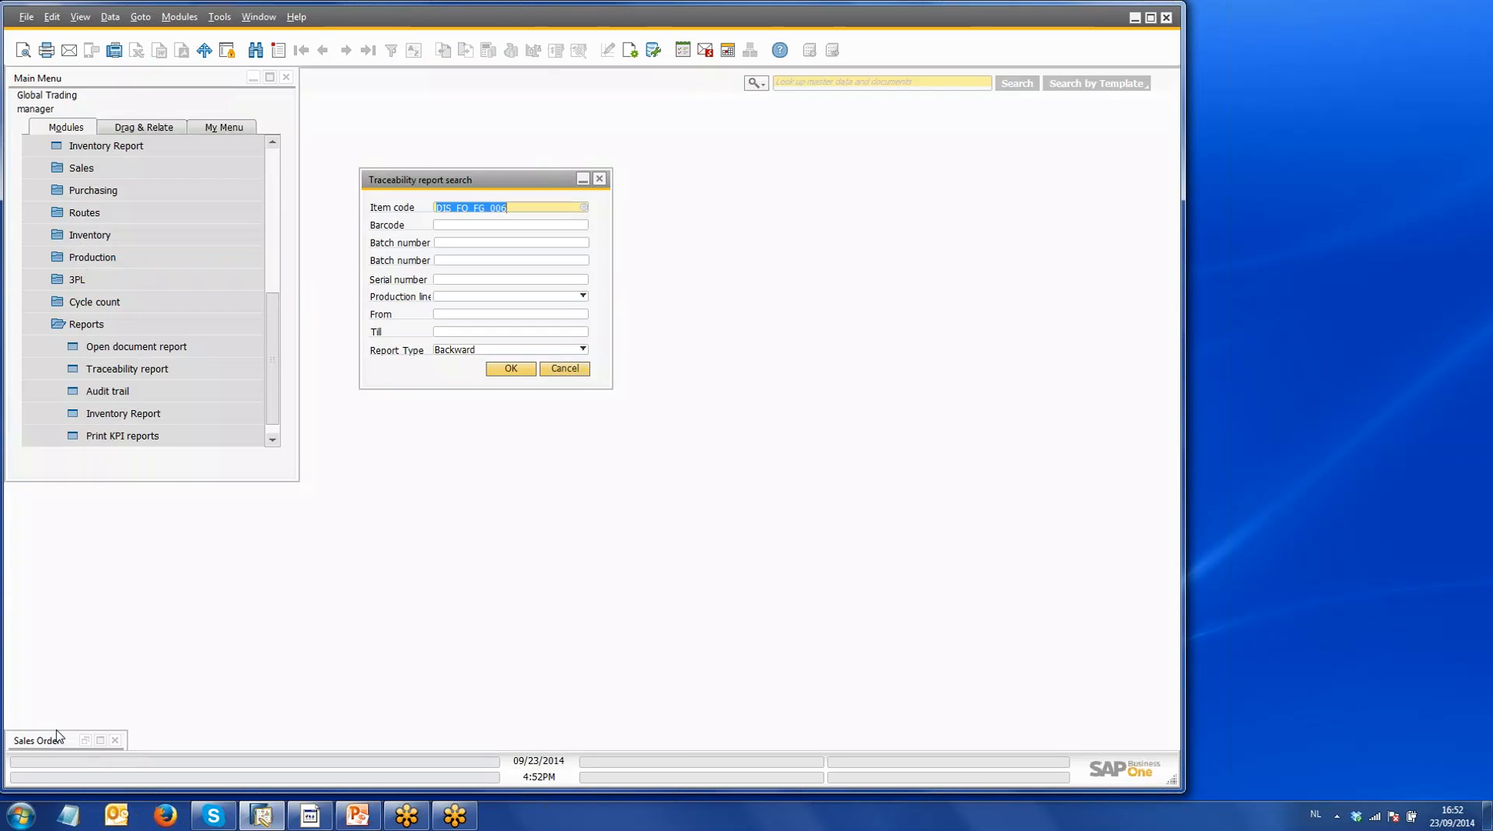
left_click(502, 351)
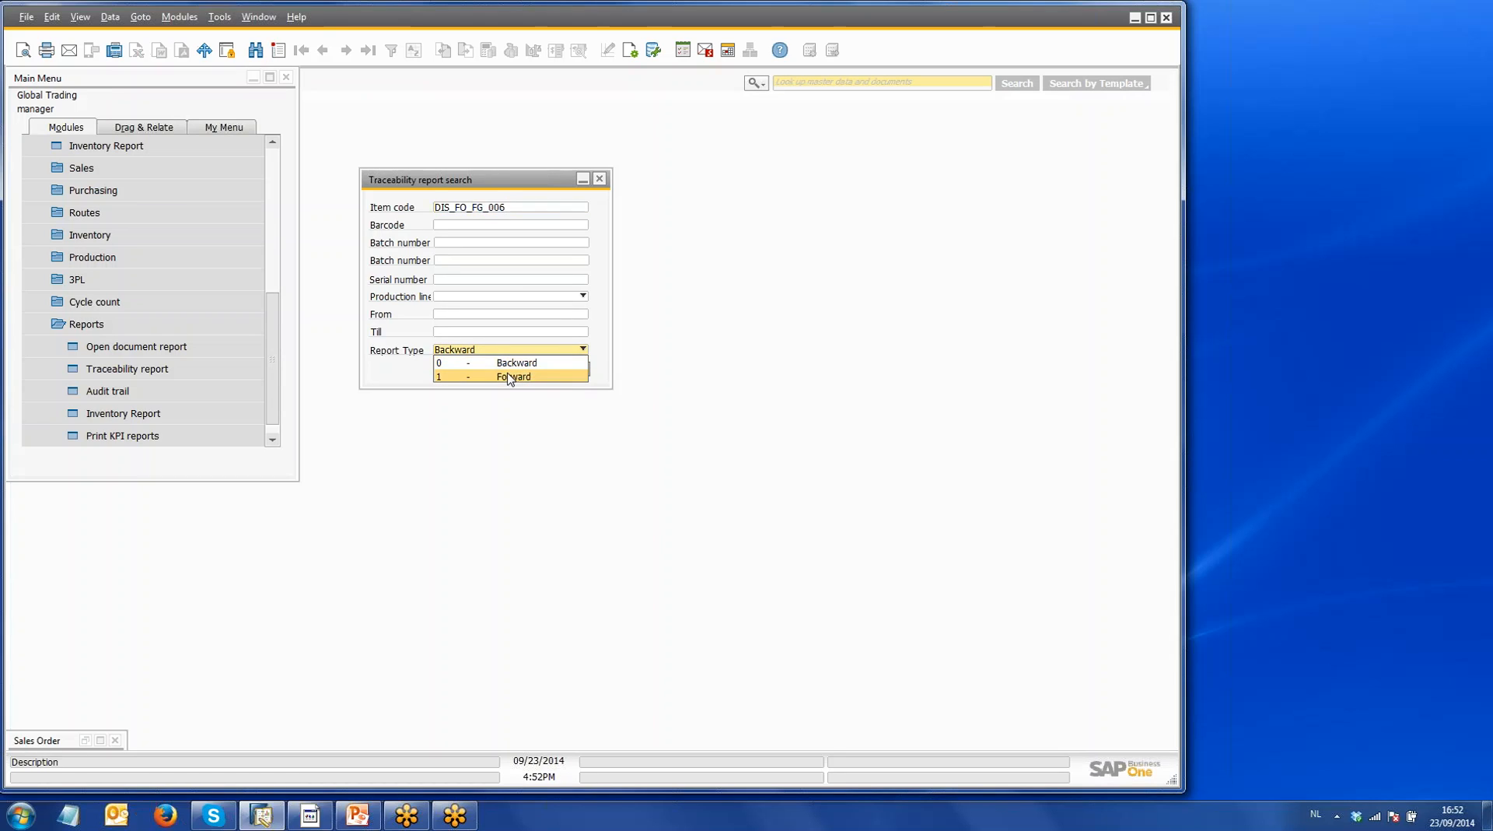
left_click(508, 377)
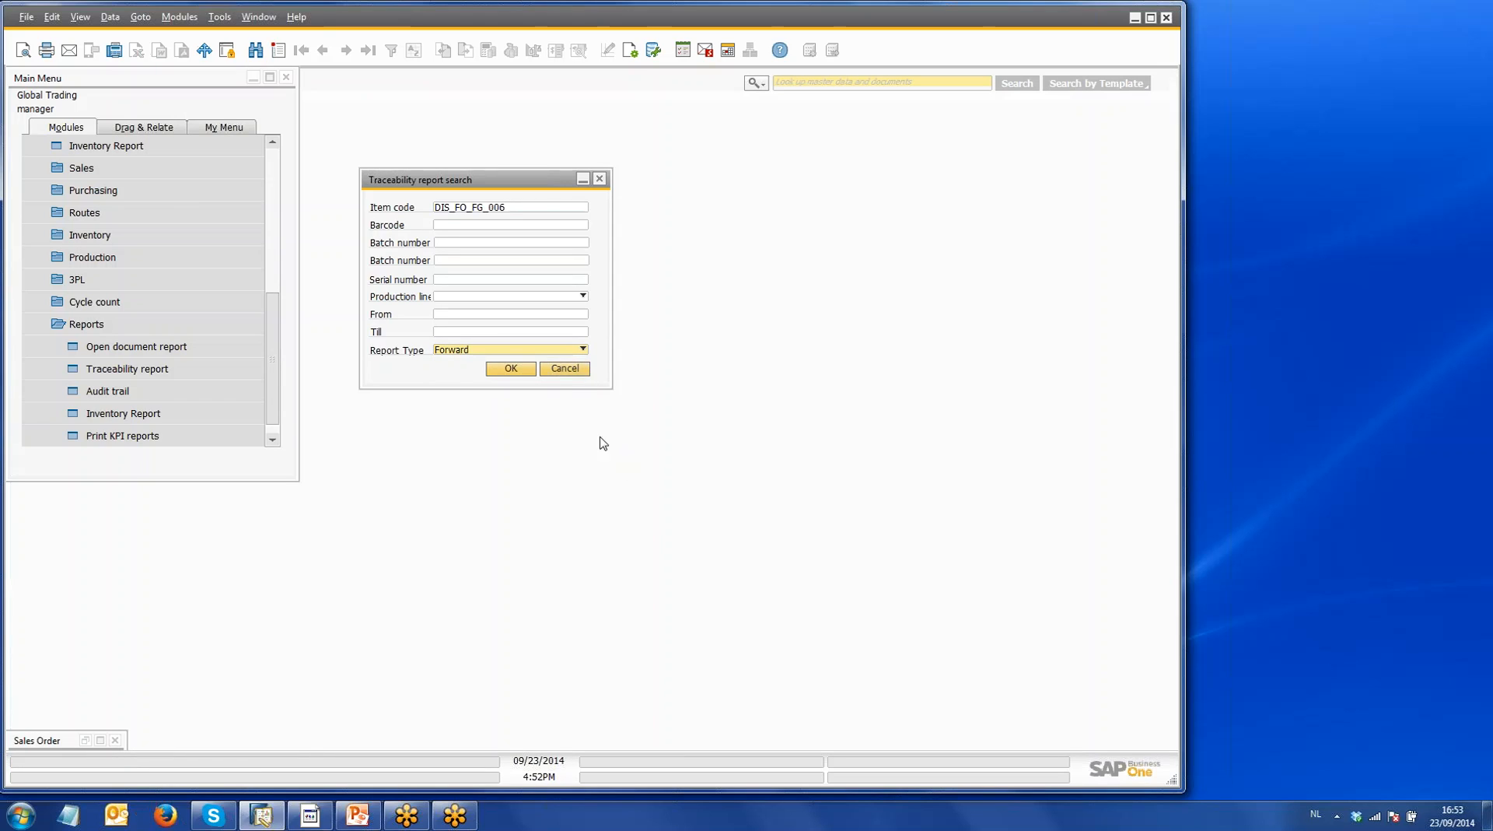
left_click(511, 372)
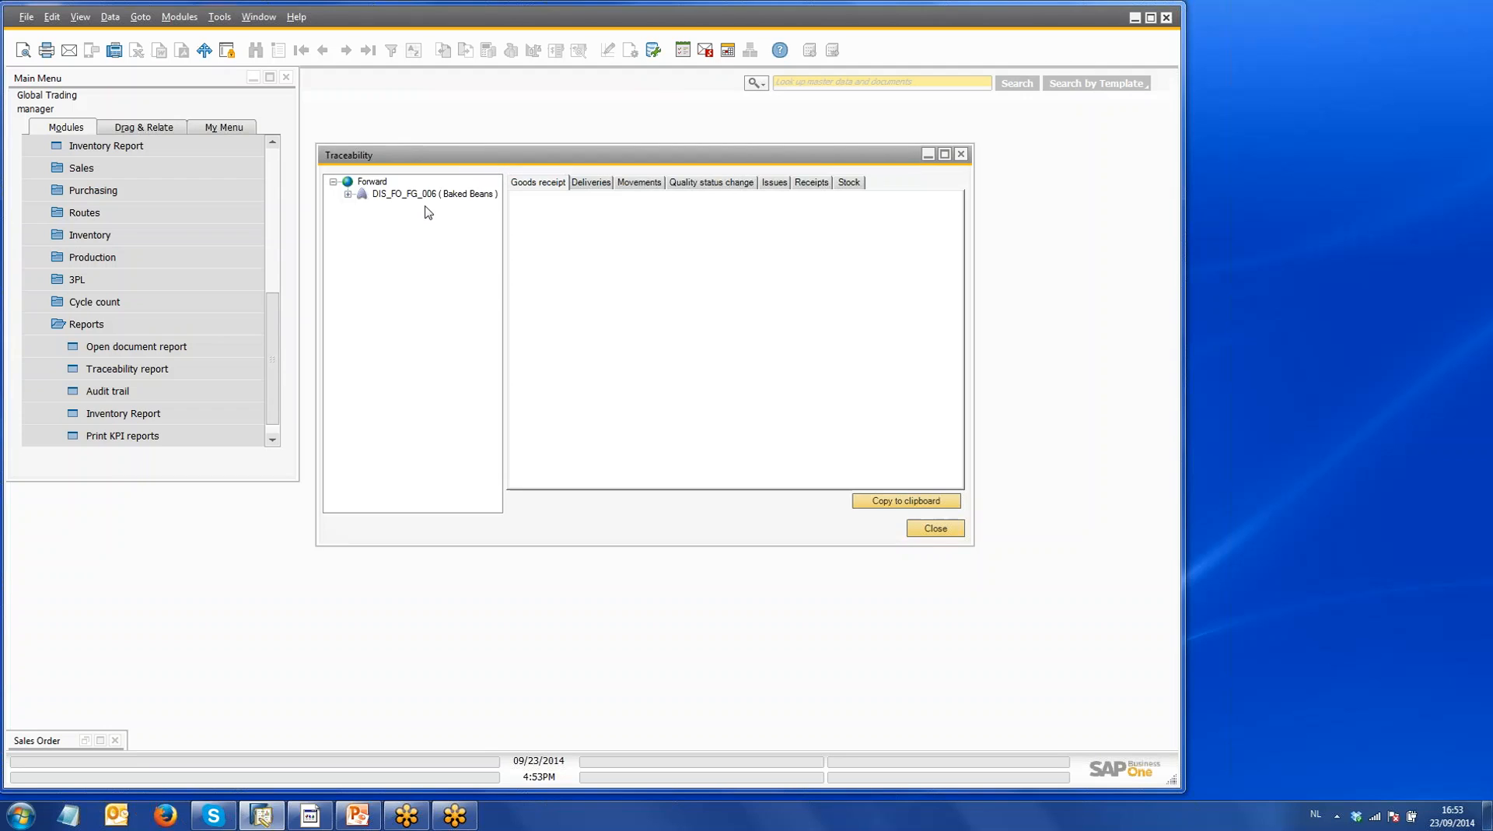
left_click(348, 197)
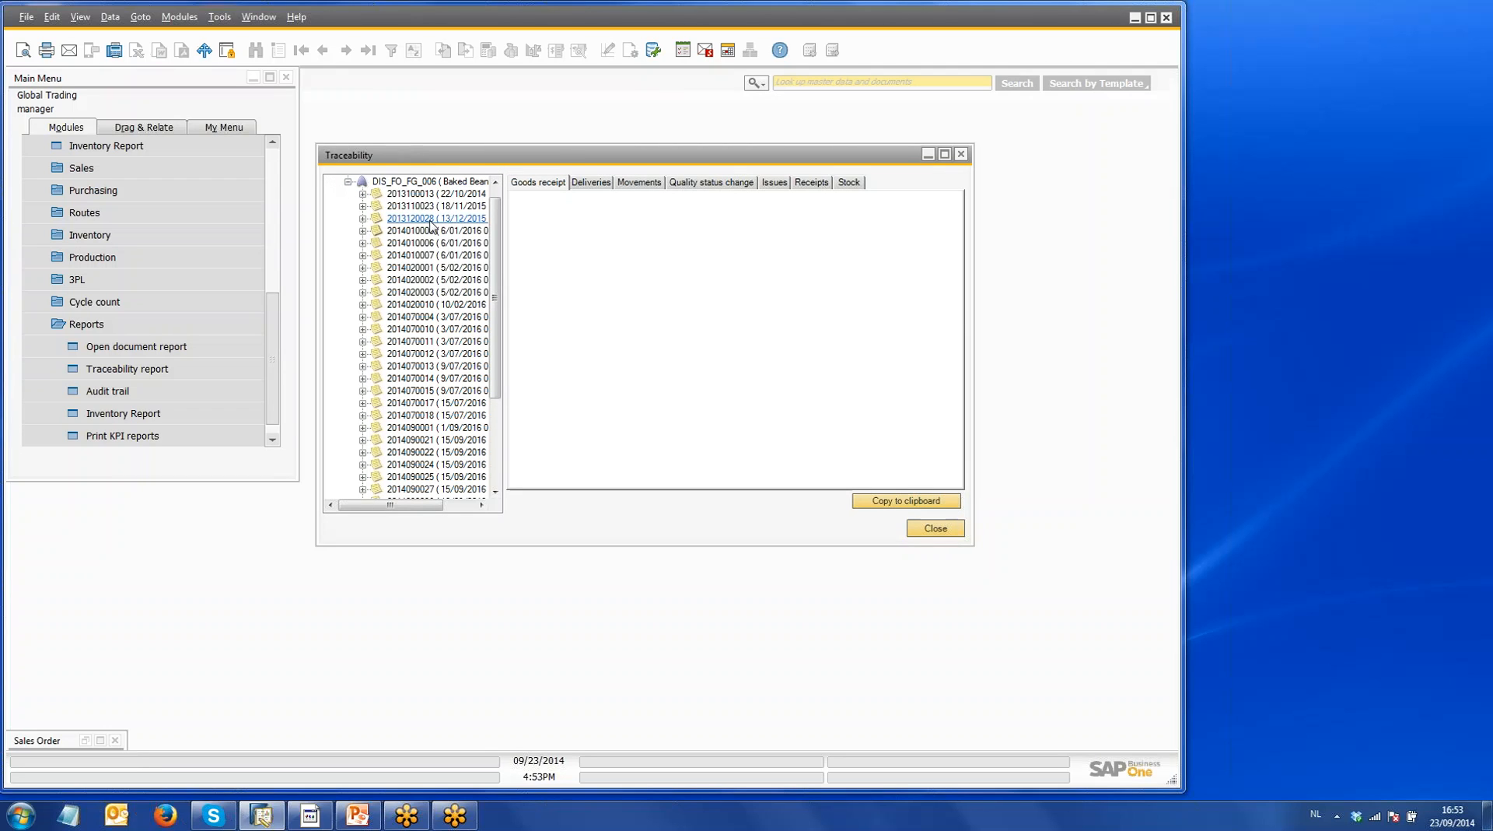
mouse_move(498, 328)
left_mouse_down()
mouse_move(509, 458)
mouse_move(510, 303)
left_mouse_up()
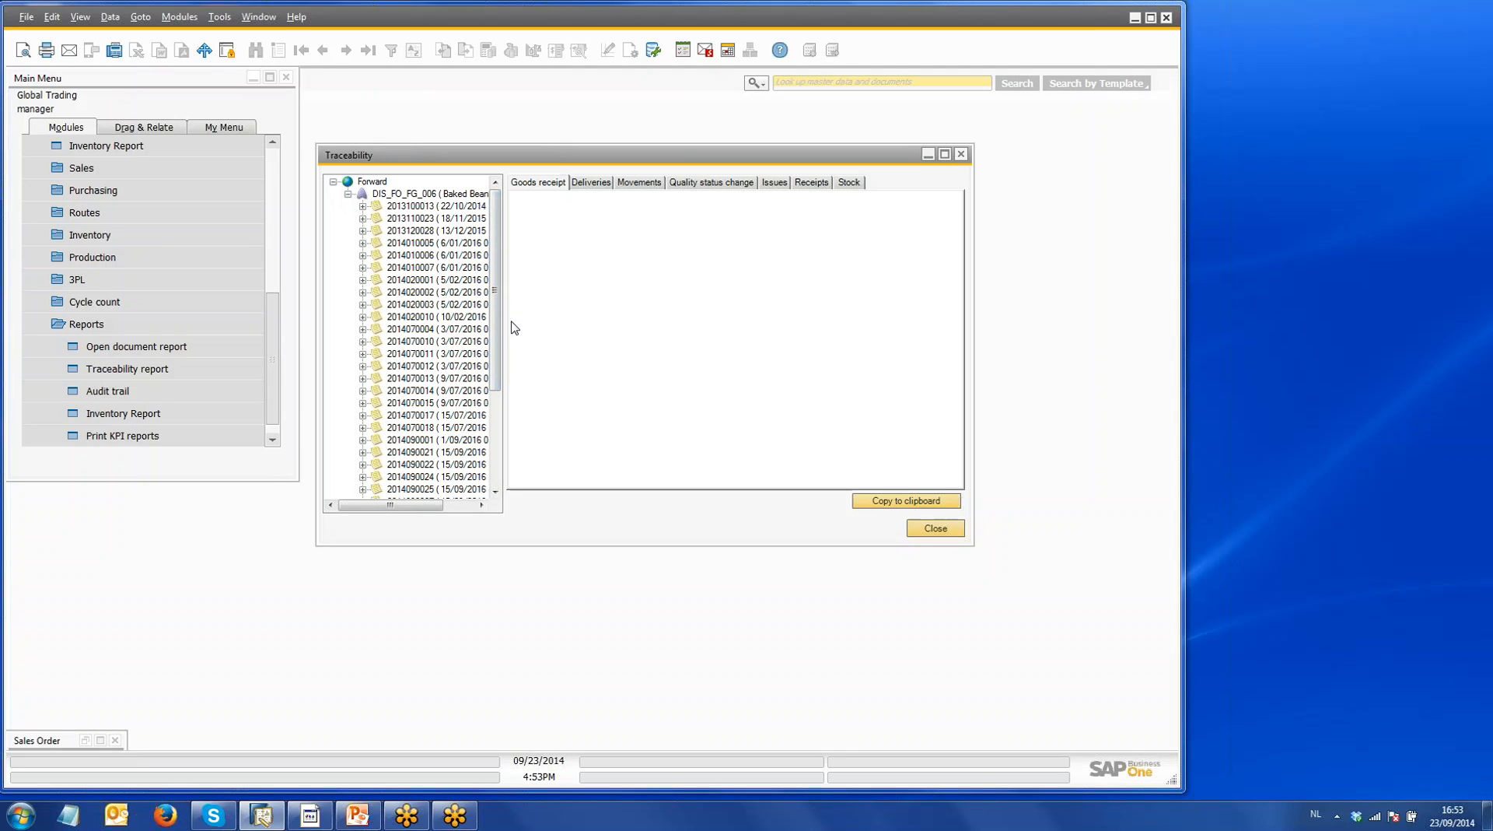
left_click(426, 220)
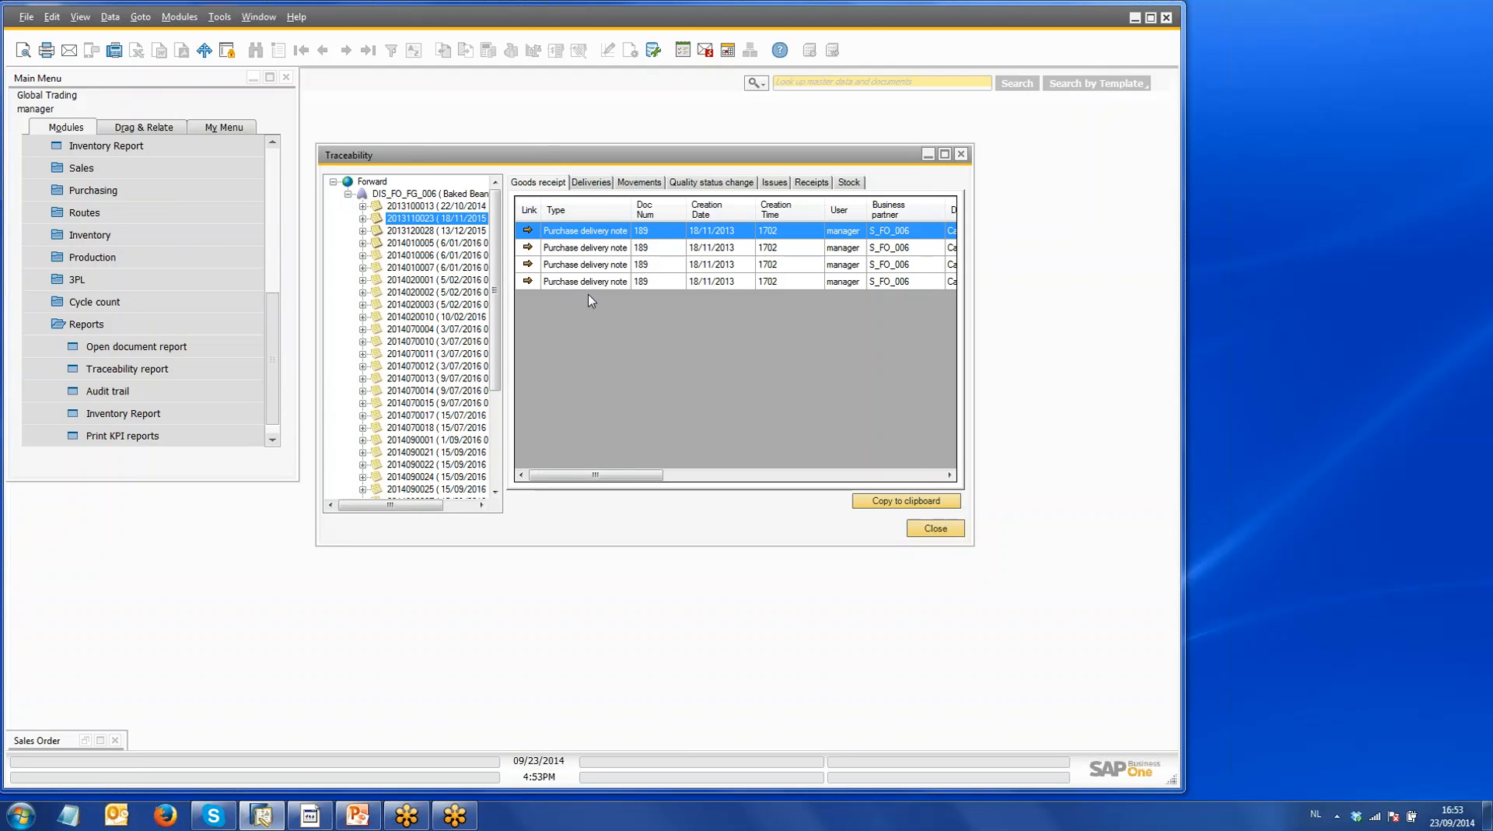
left_click(593, 184)
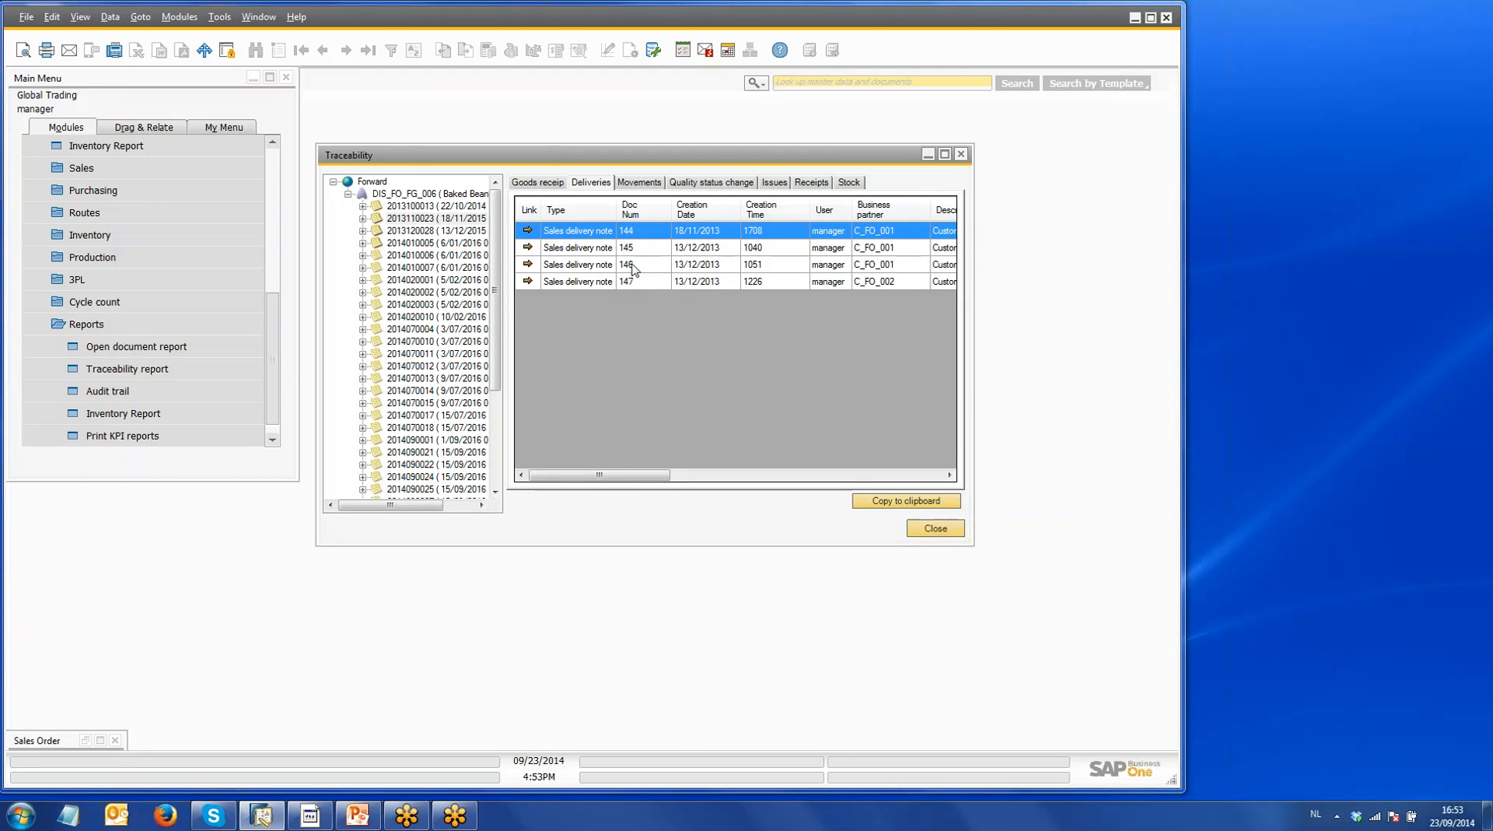
left_click(637, 187)
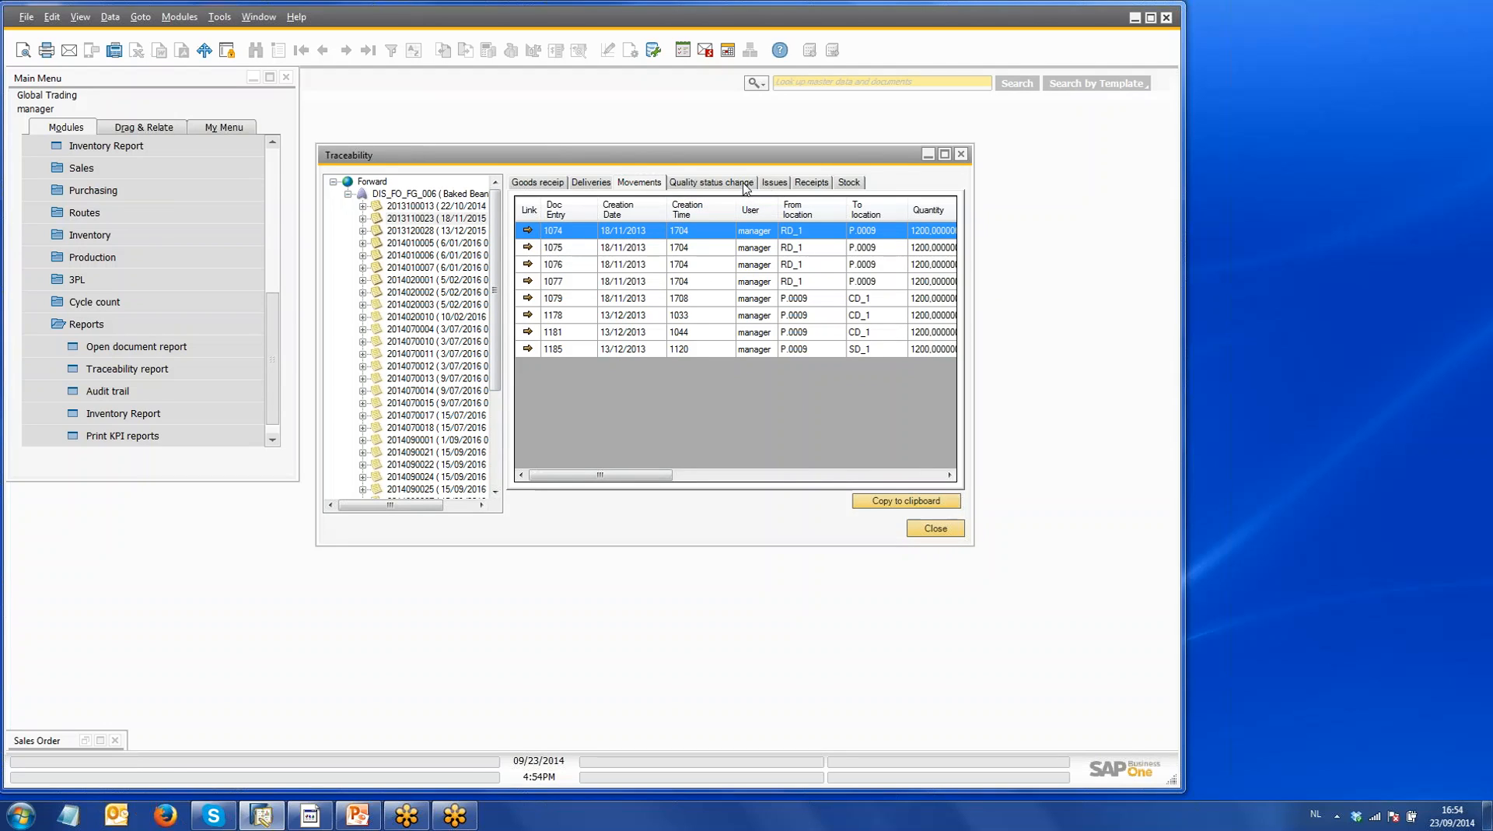
left_click(850, 184)
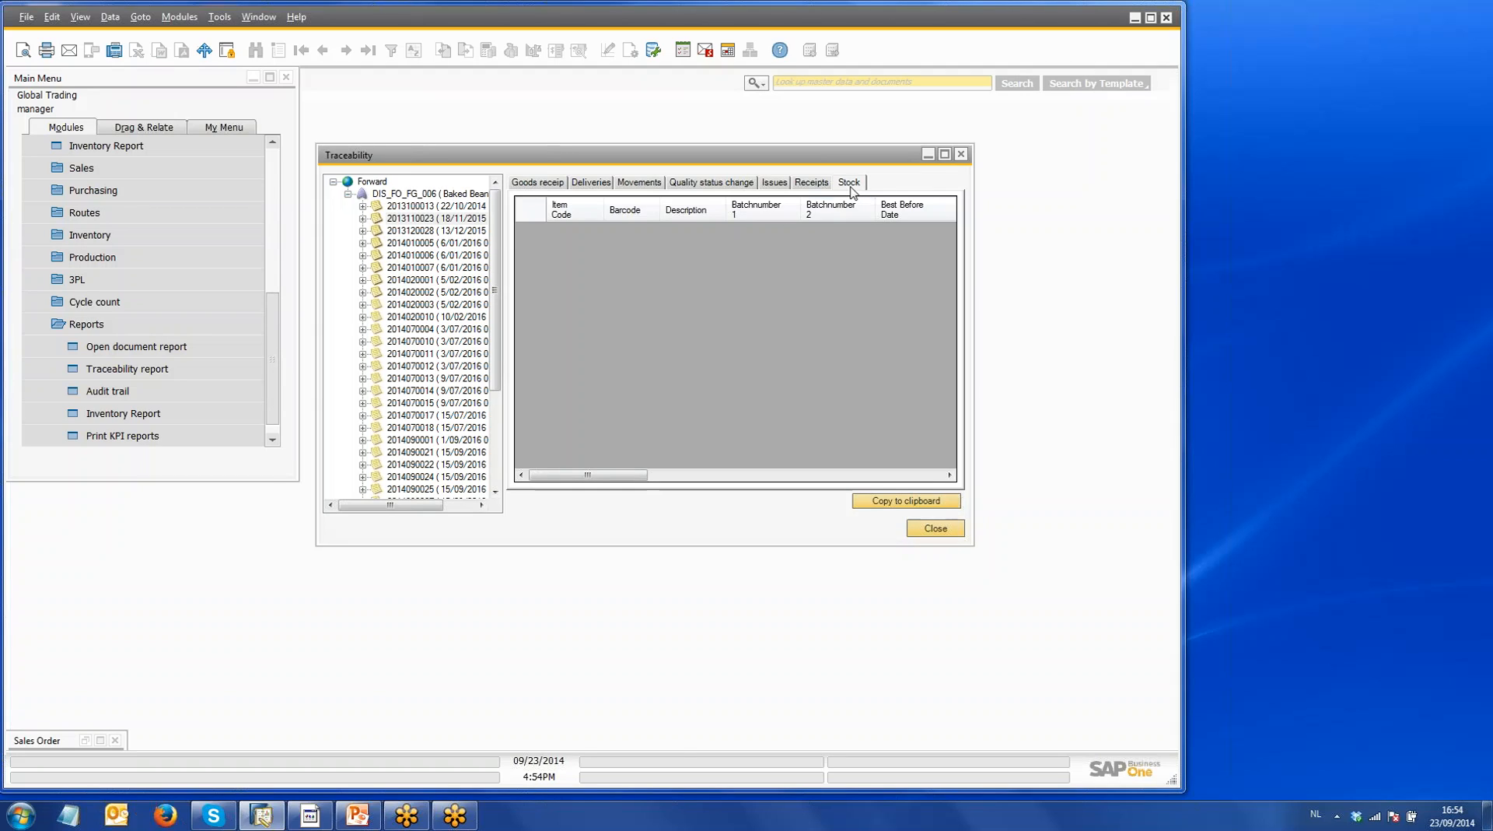
left_click(427, 404)
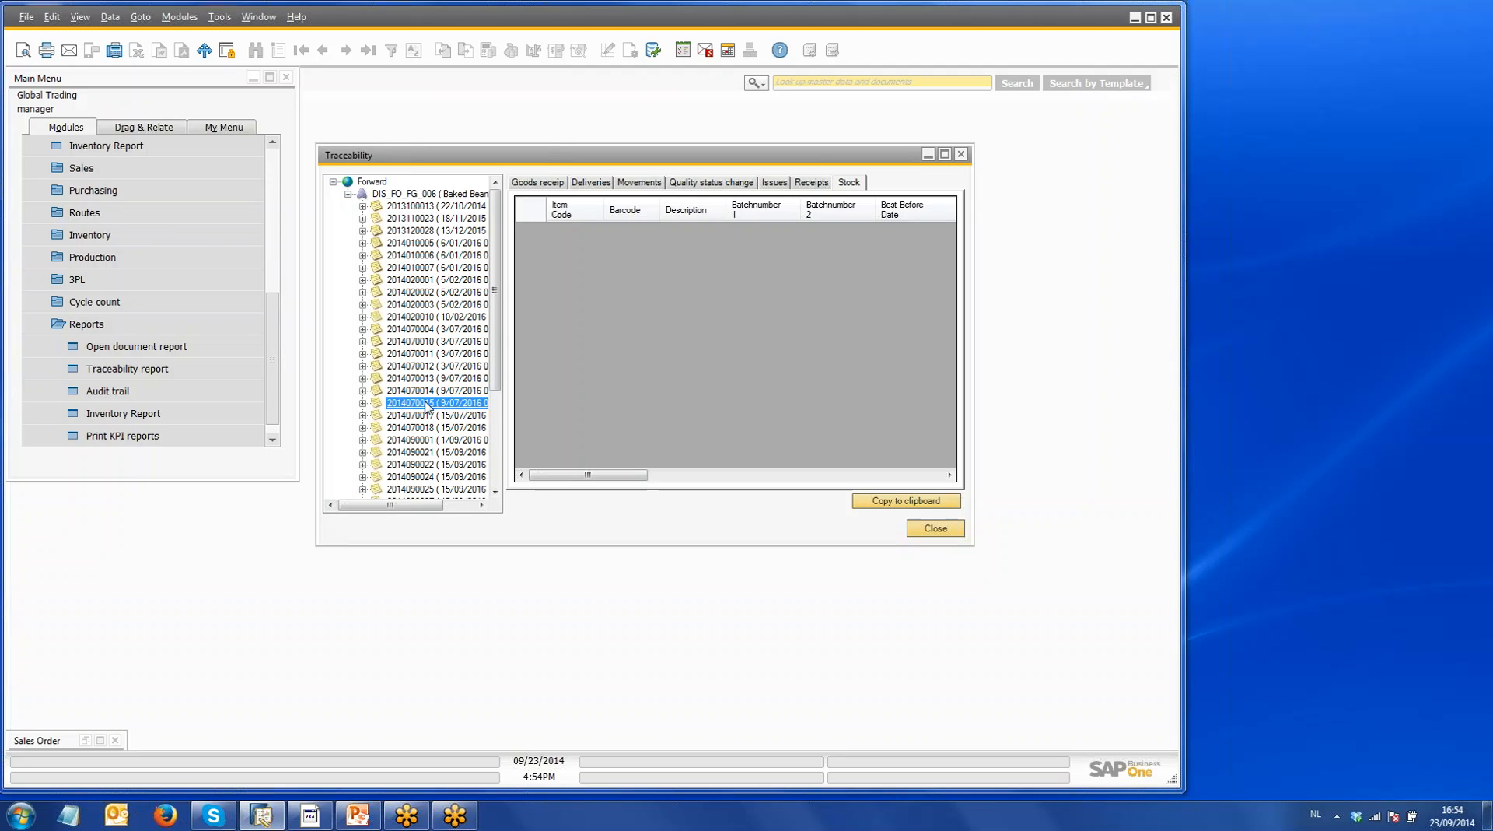
left_click(713, 184)
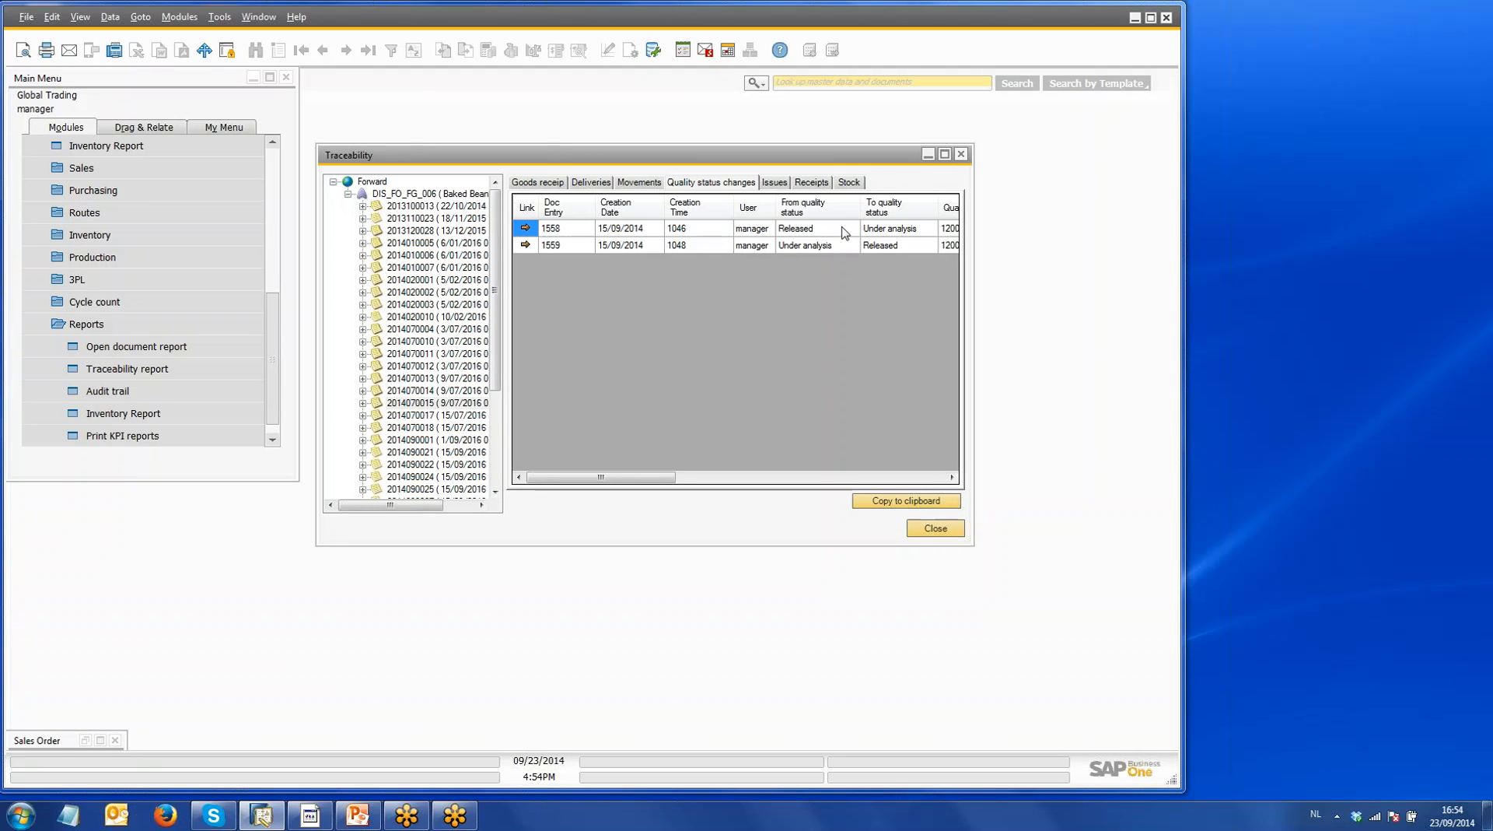
left_click_drag(630, 477, 896, 493)
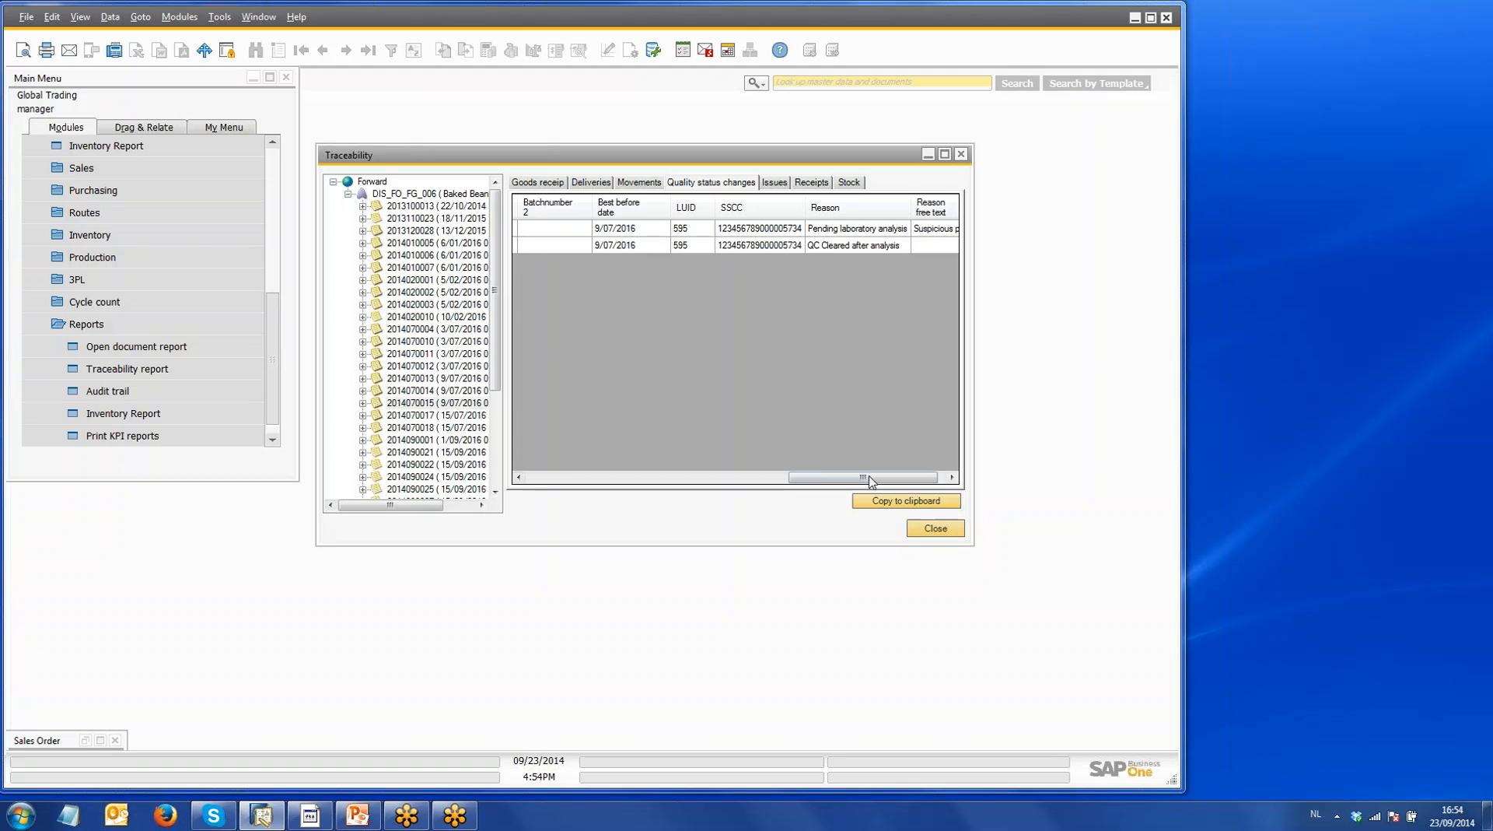
left_click_drag(888, 487, 899, 487)
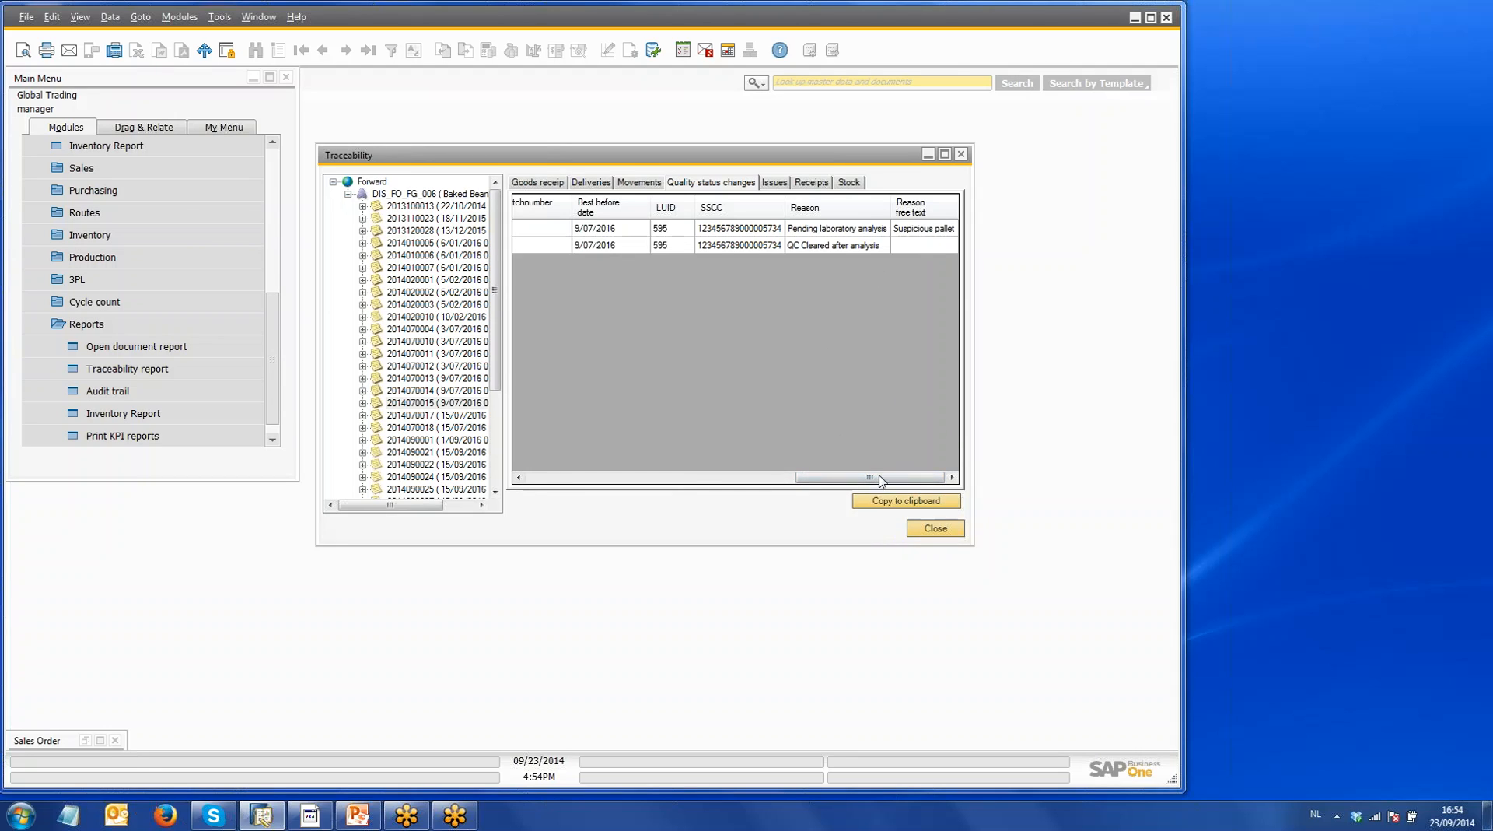
left_click_drag(851, 480, 933, 485)
left_click_drag(853, 477, 545, 477)
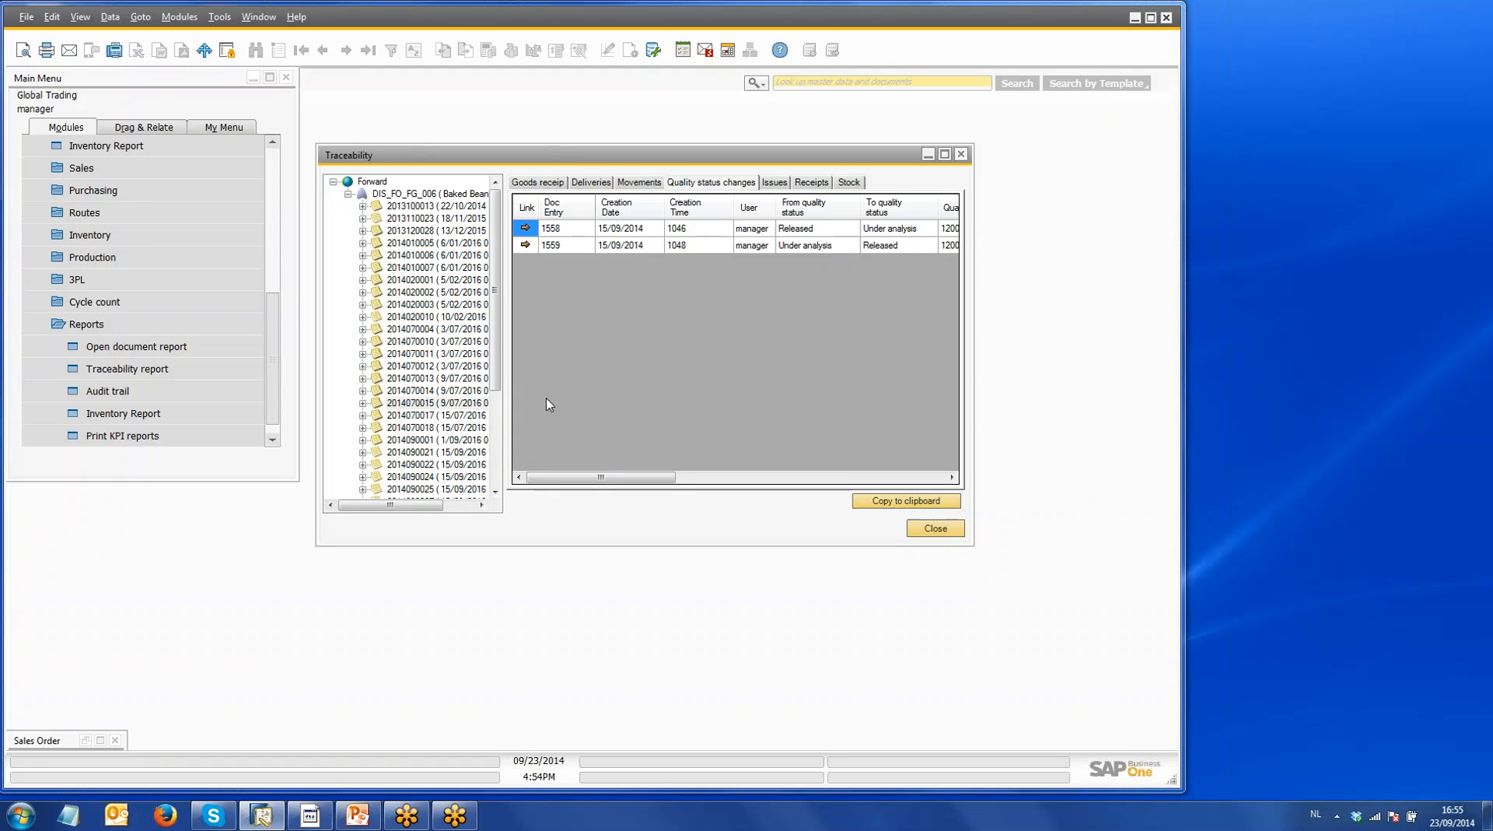
Step: Close the forward report and run a Backward traceability report for item PRD_FO_SFG_001 (Beer)
left_click(961, 154)
left_click(519, 350)
left_click(519, 361)
double_click(546, 207)
left_click(582, 208)
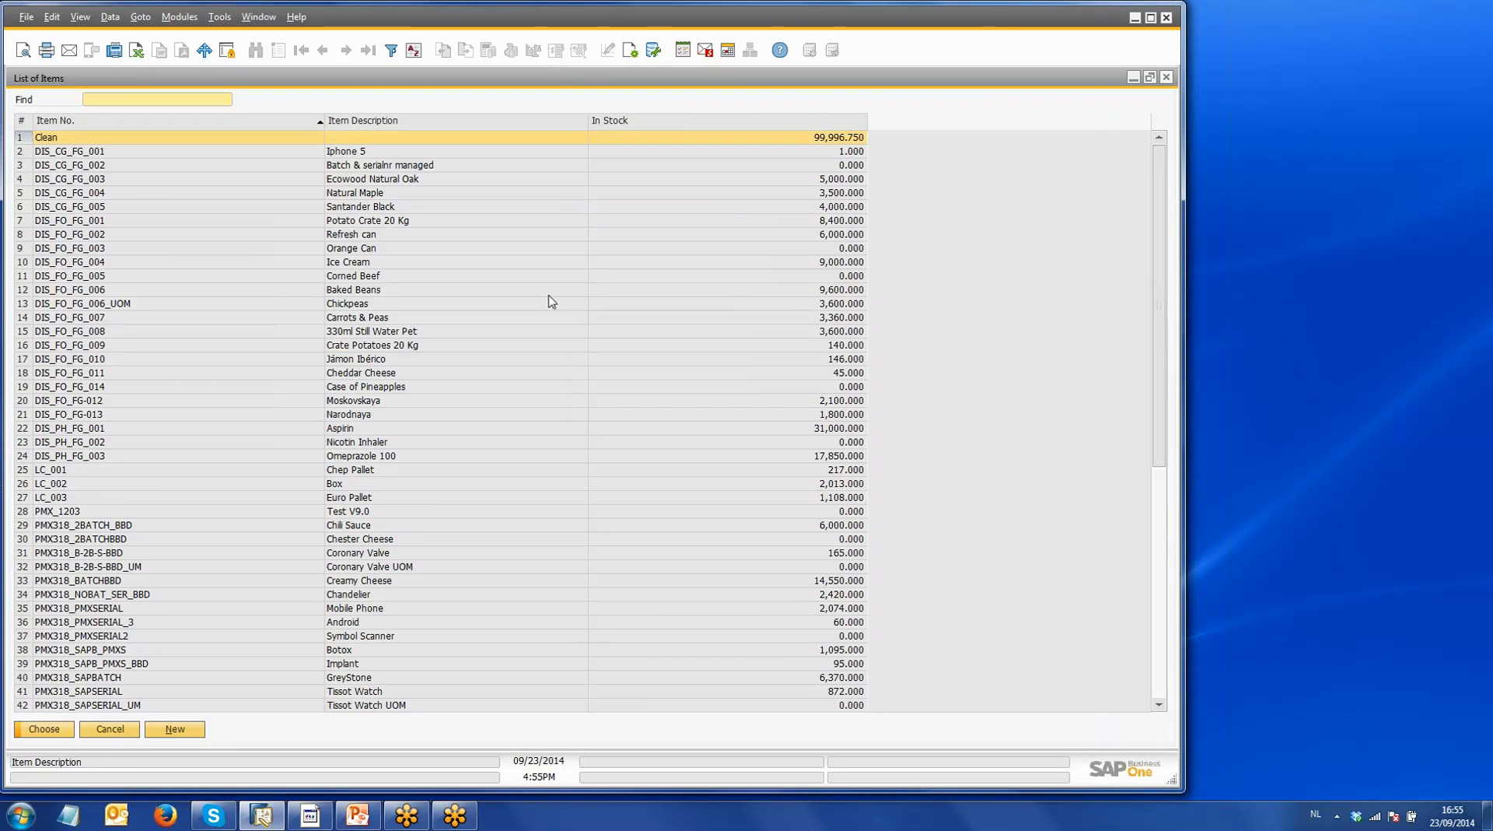
scroll(471, 401, "down", 8)
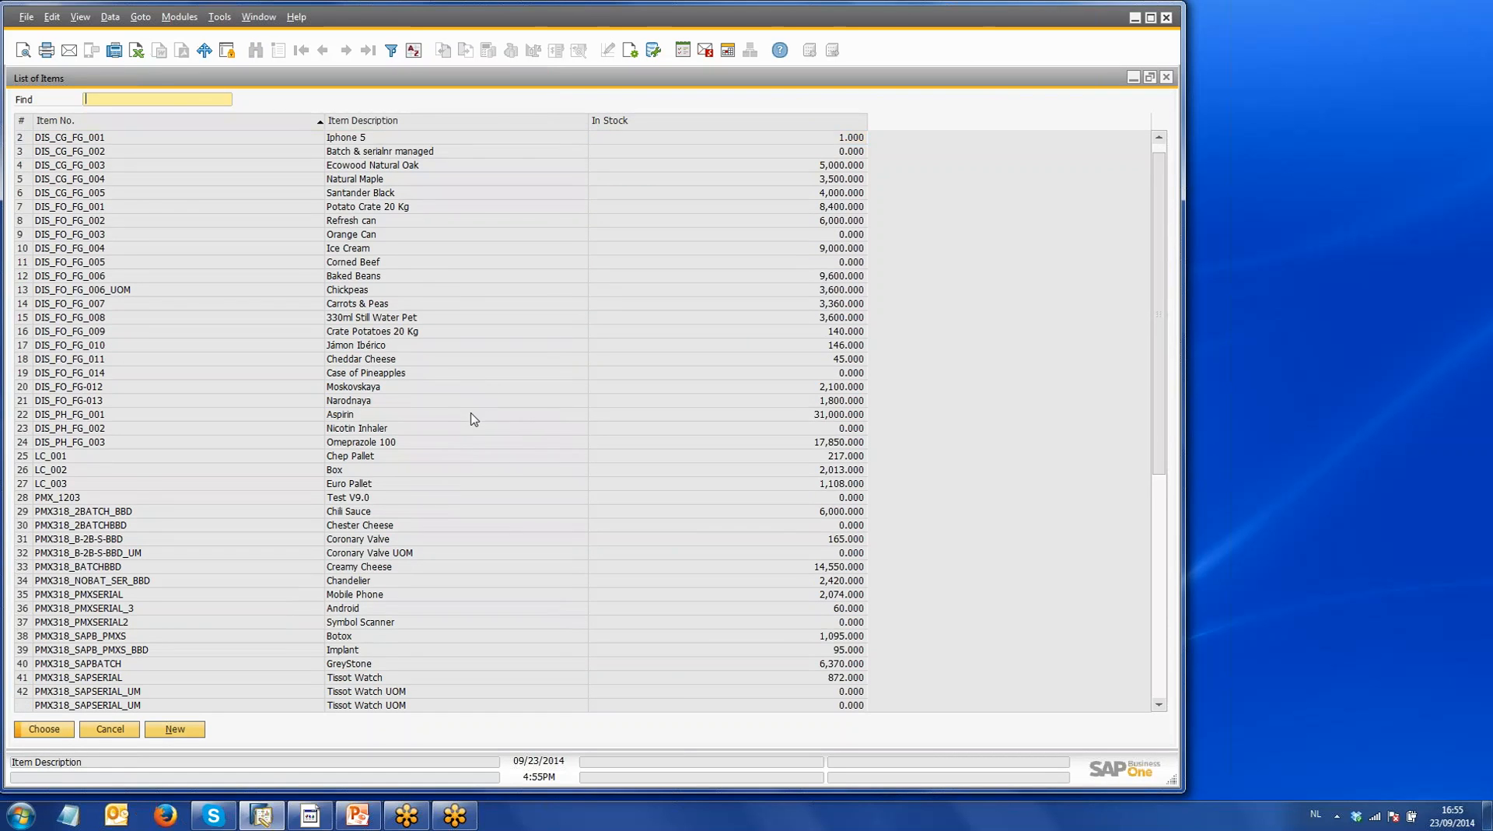
scroll(464, 467, "down", 7)
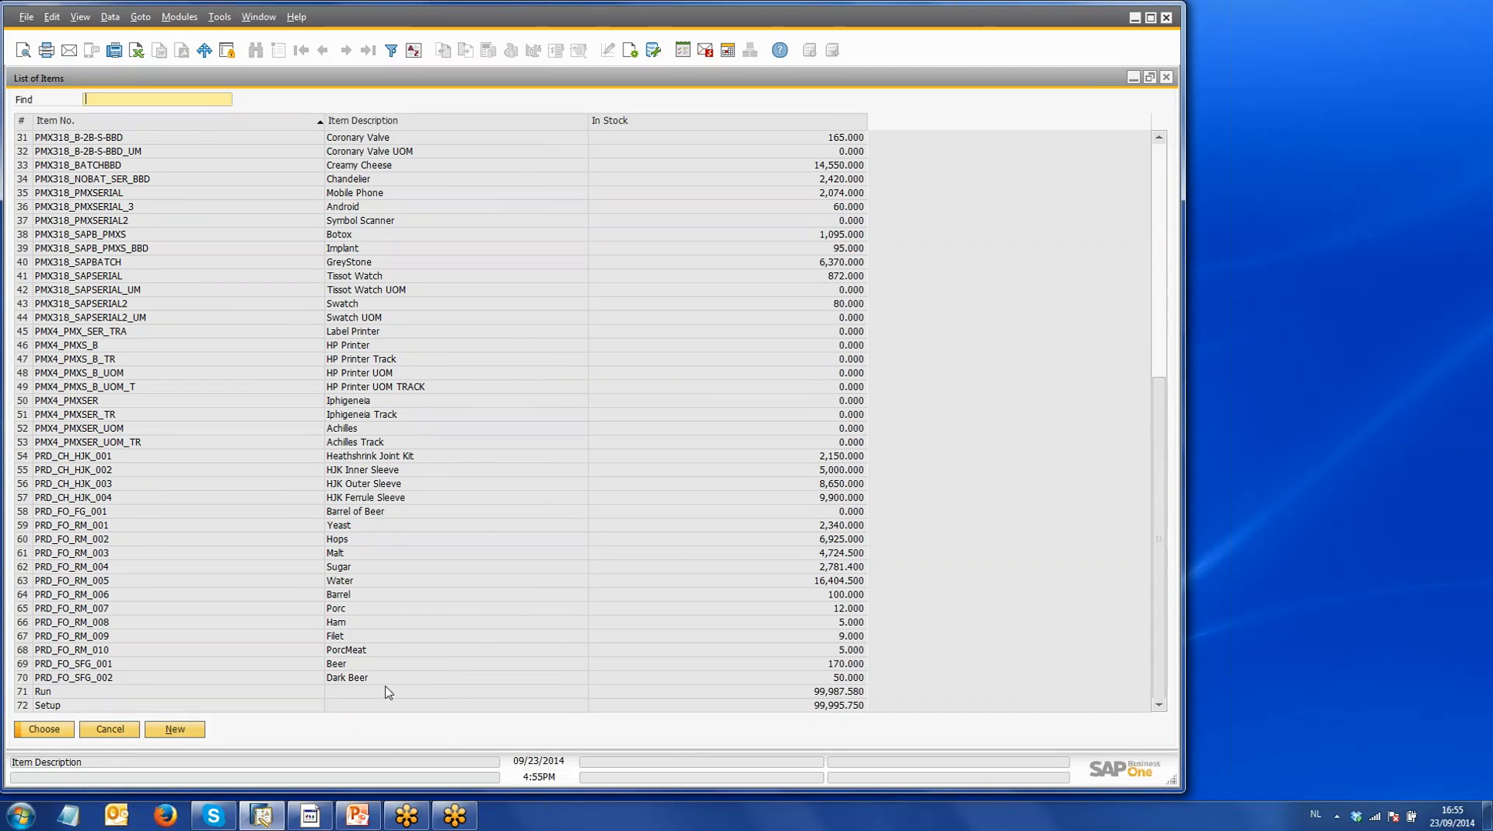
left_click(346, 669)
left_click(35, 729)
left_click(524, 370)
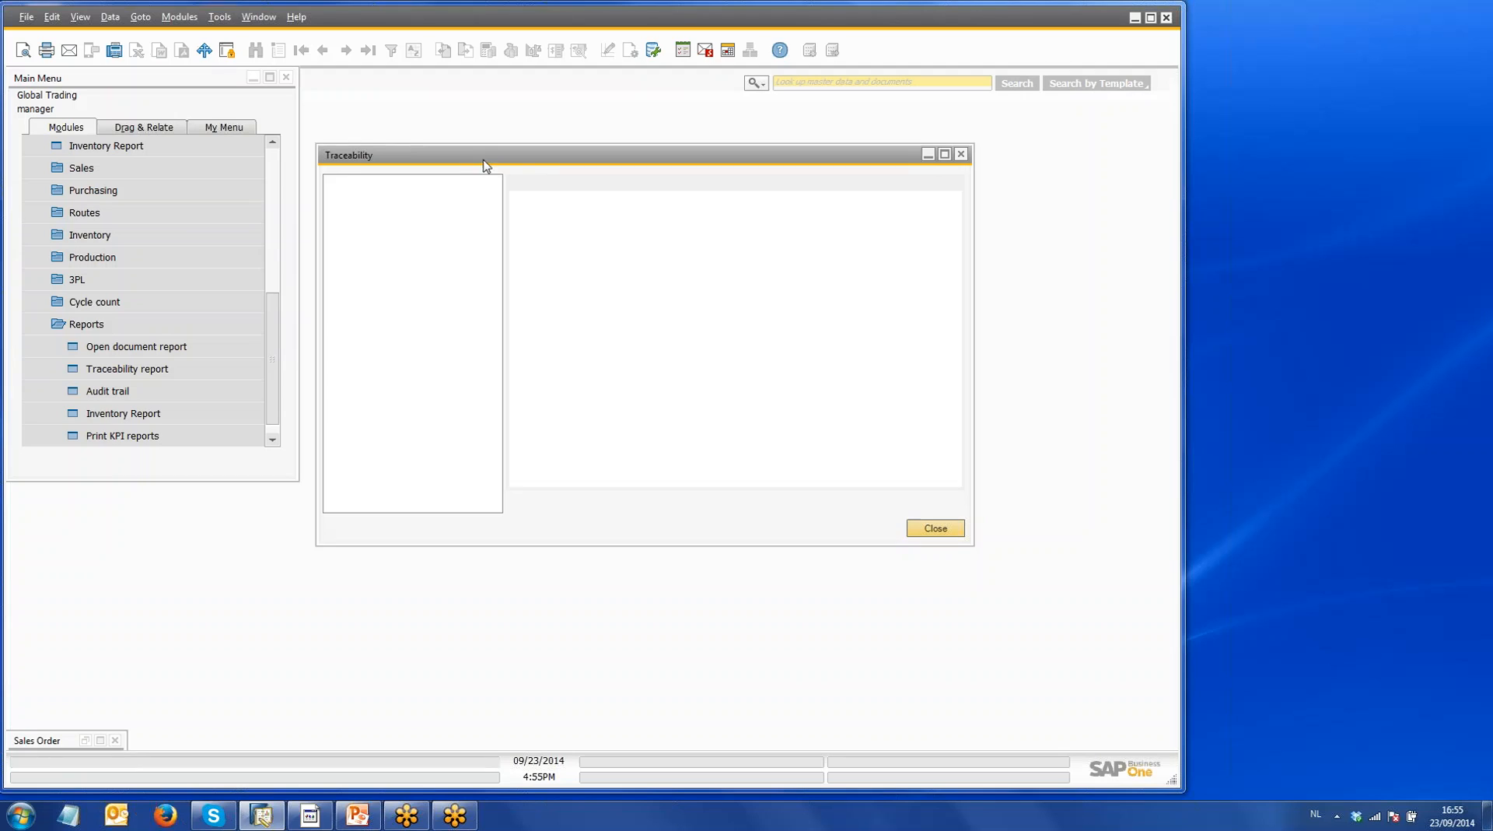
left_click(348, 194)
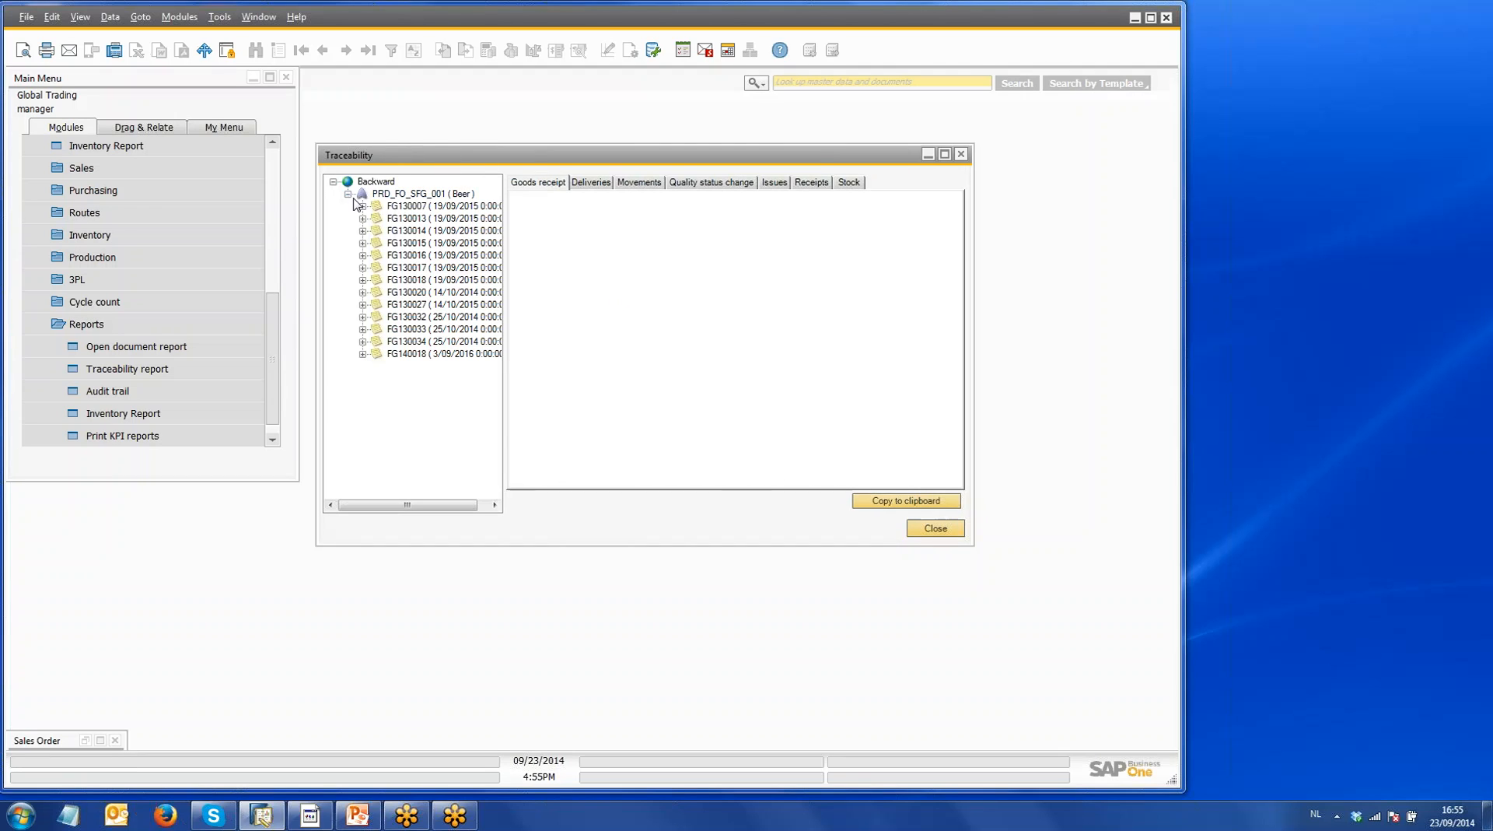
left_click(362, 206)
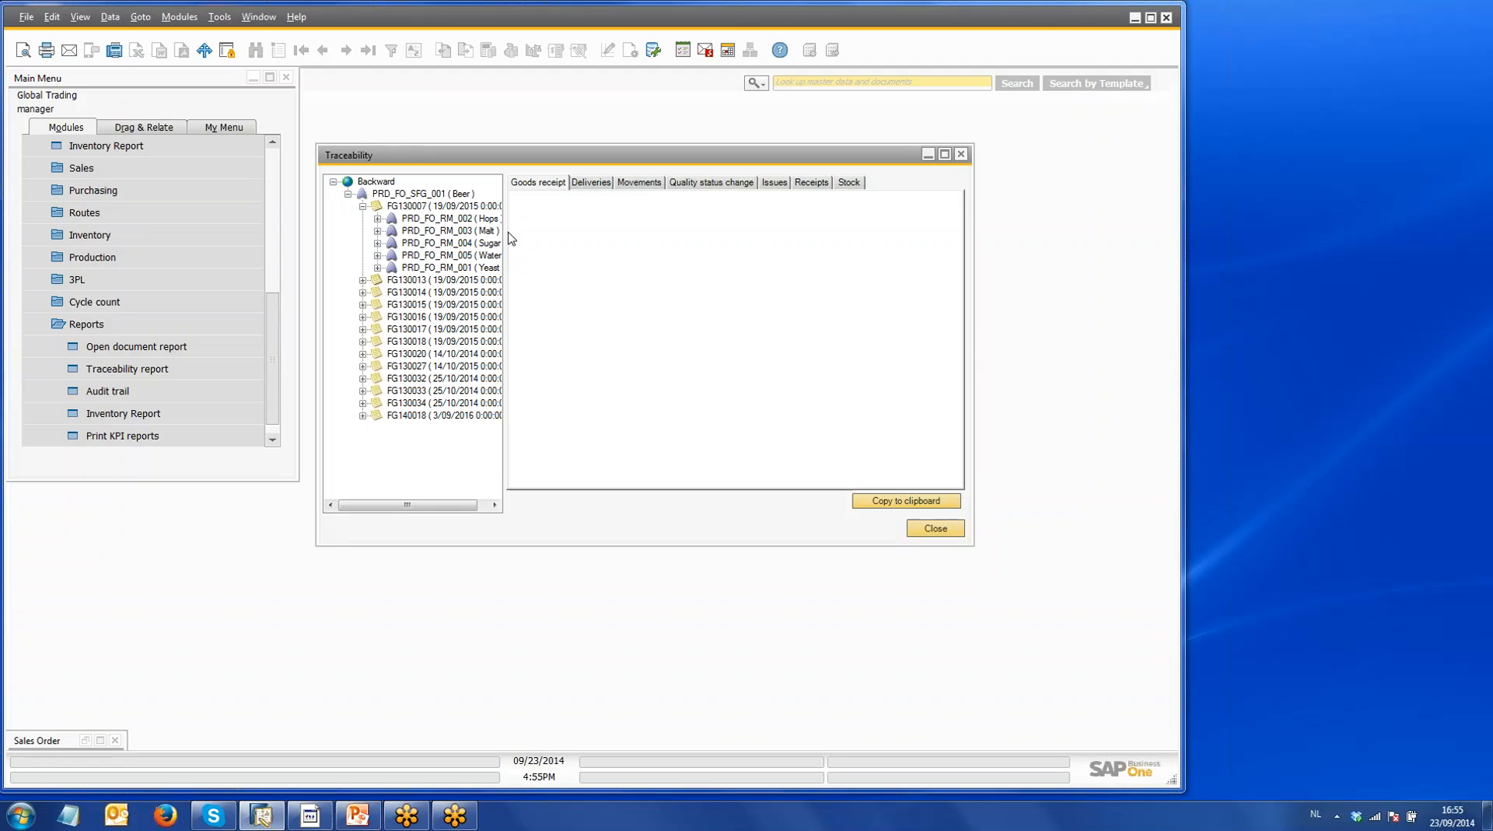
left_click_drag(510, 233, 557, 232)
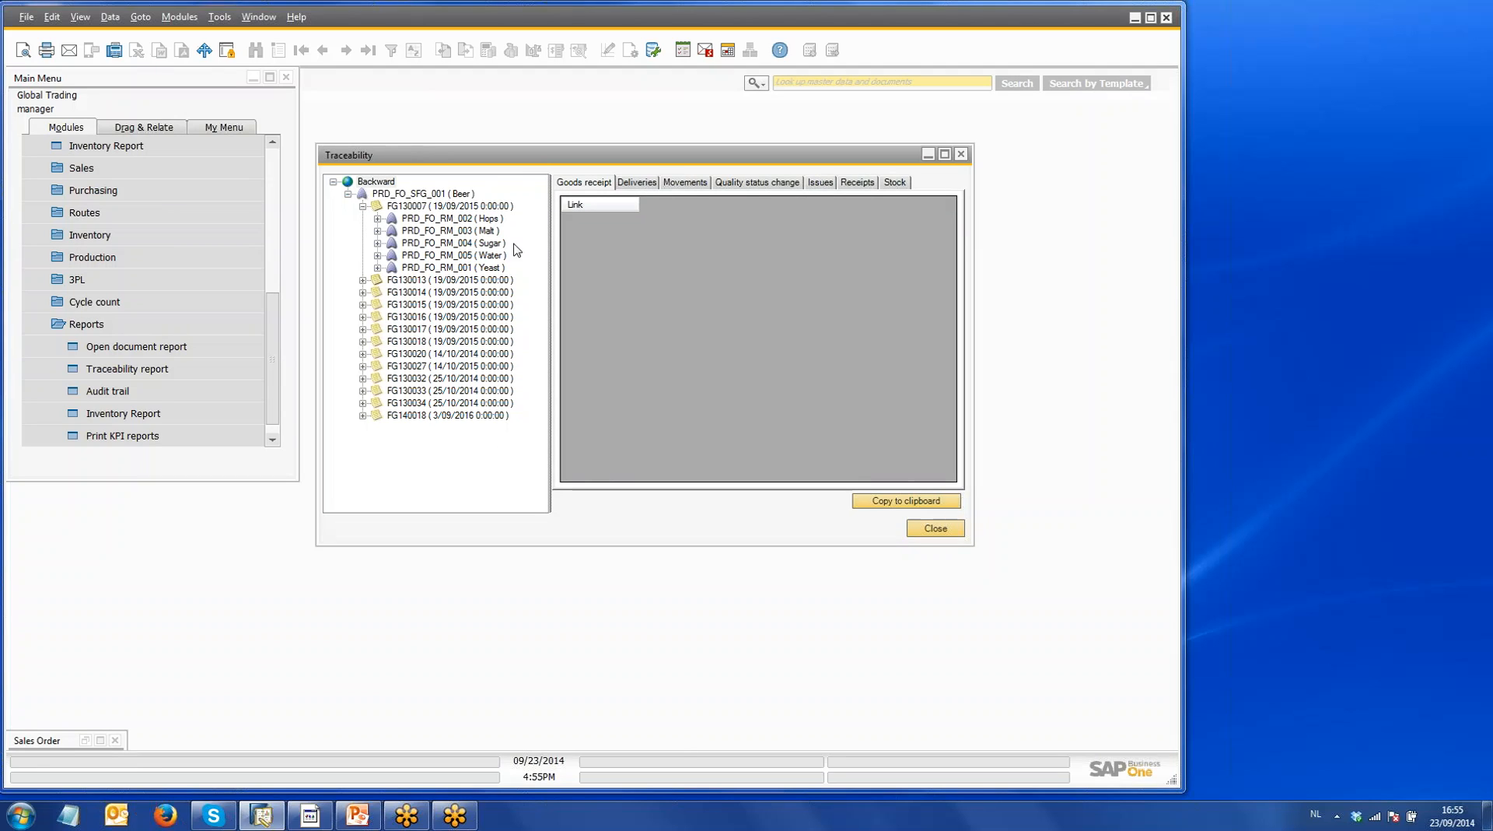
left_click(386, 222)
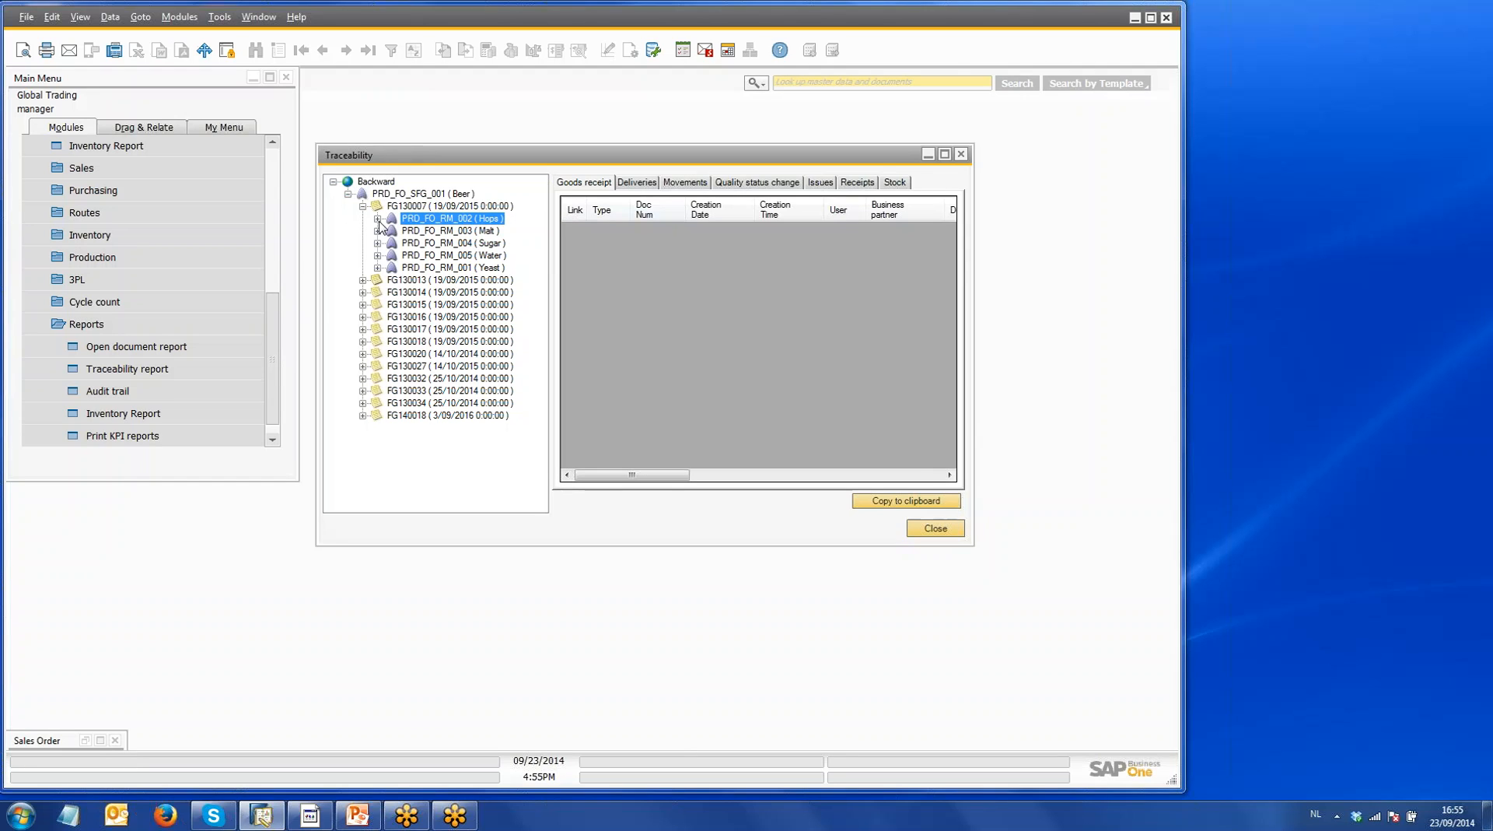
left_click(378, 219)
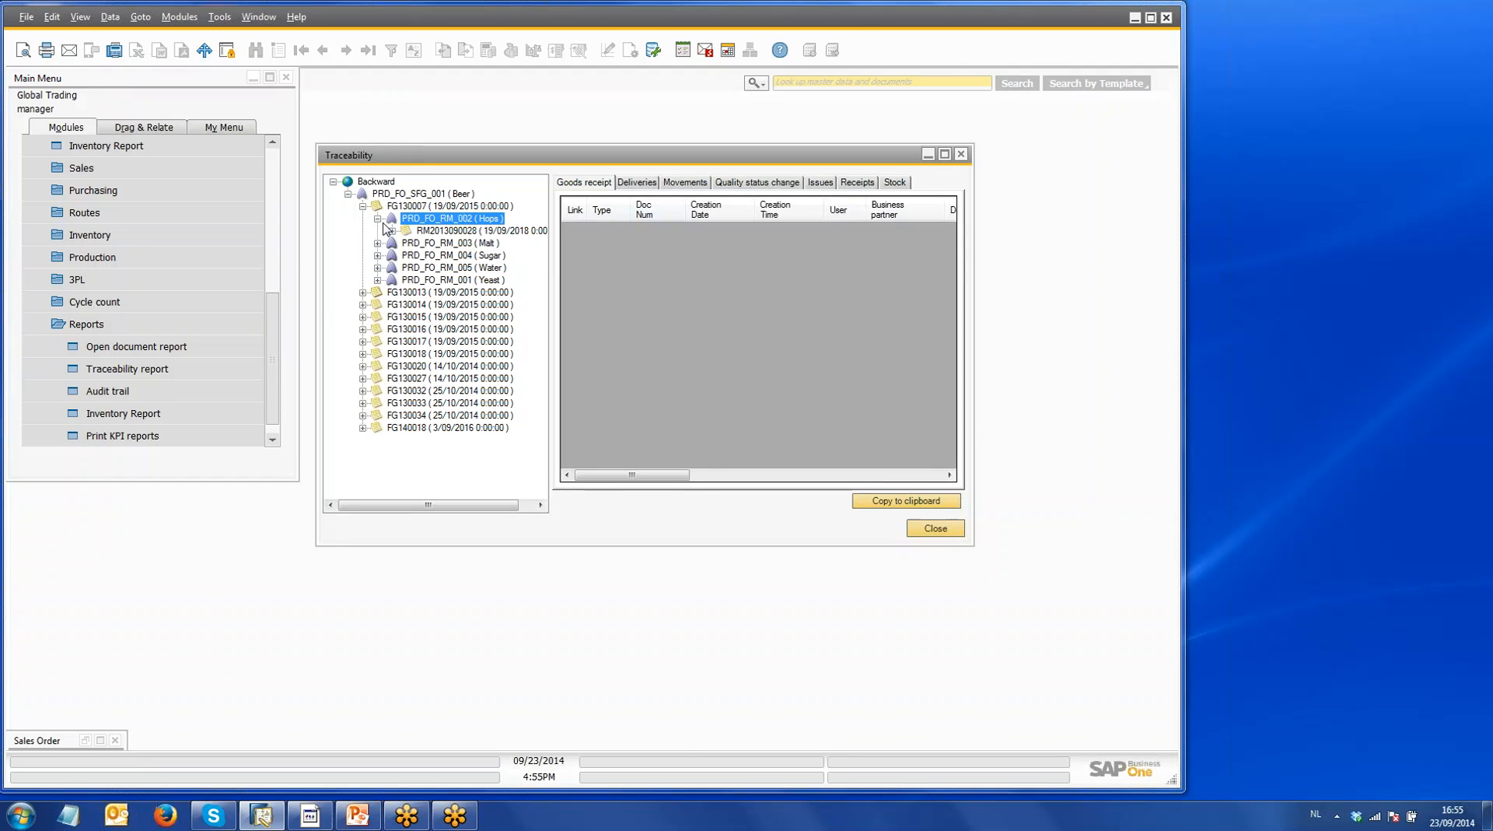
left_click(433, 232)
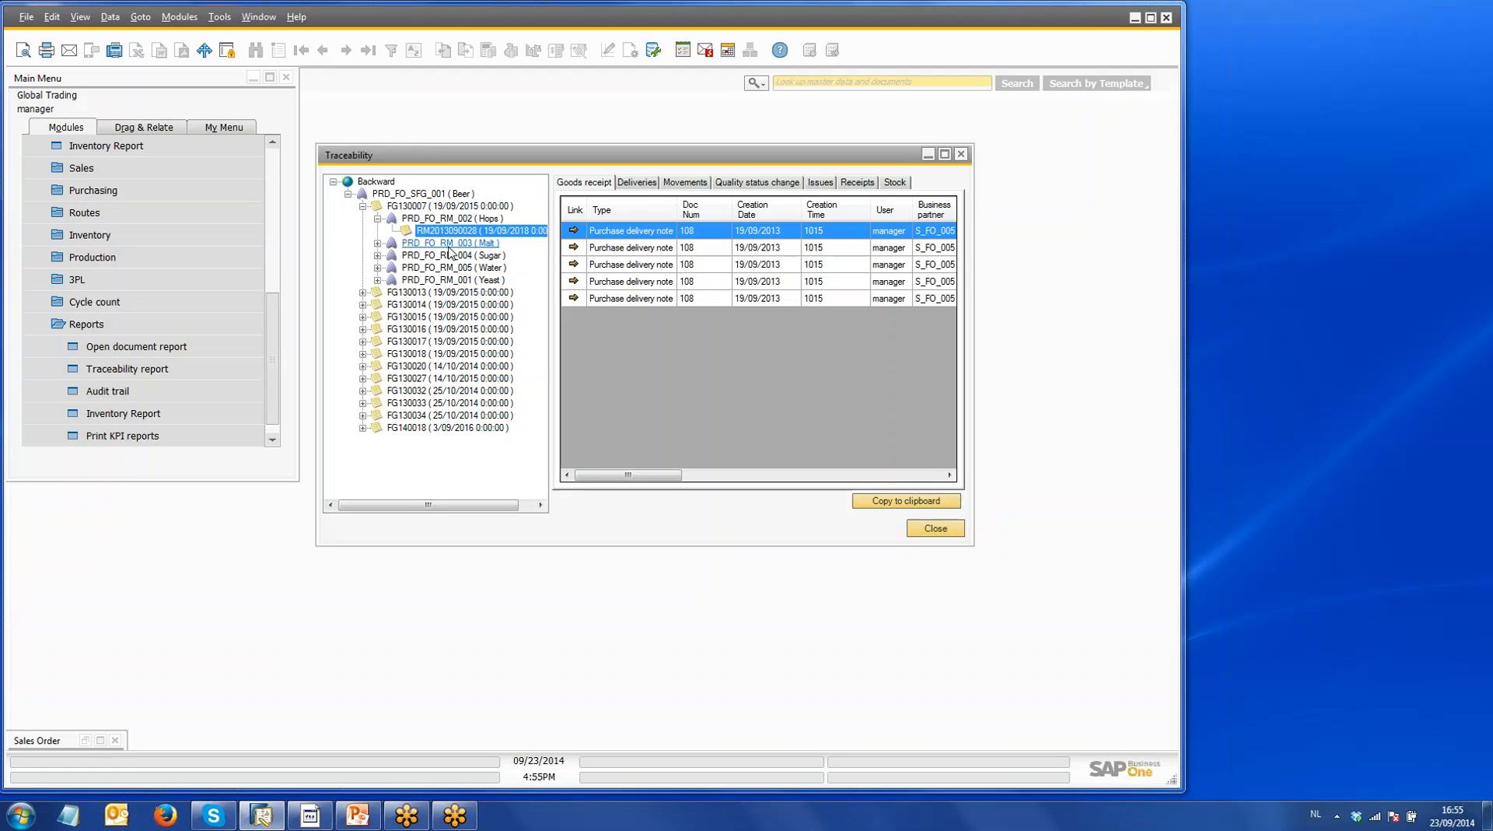
left_click(377, 244)
left_click(421, 257)
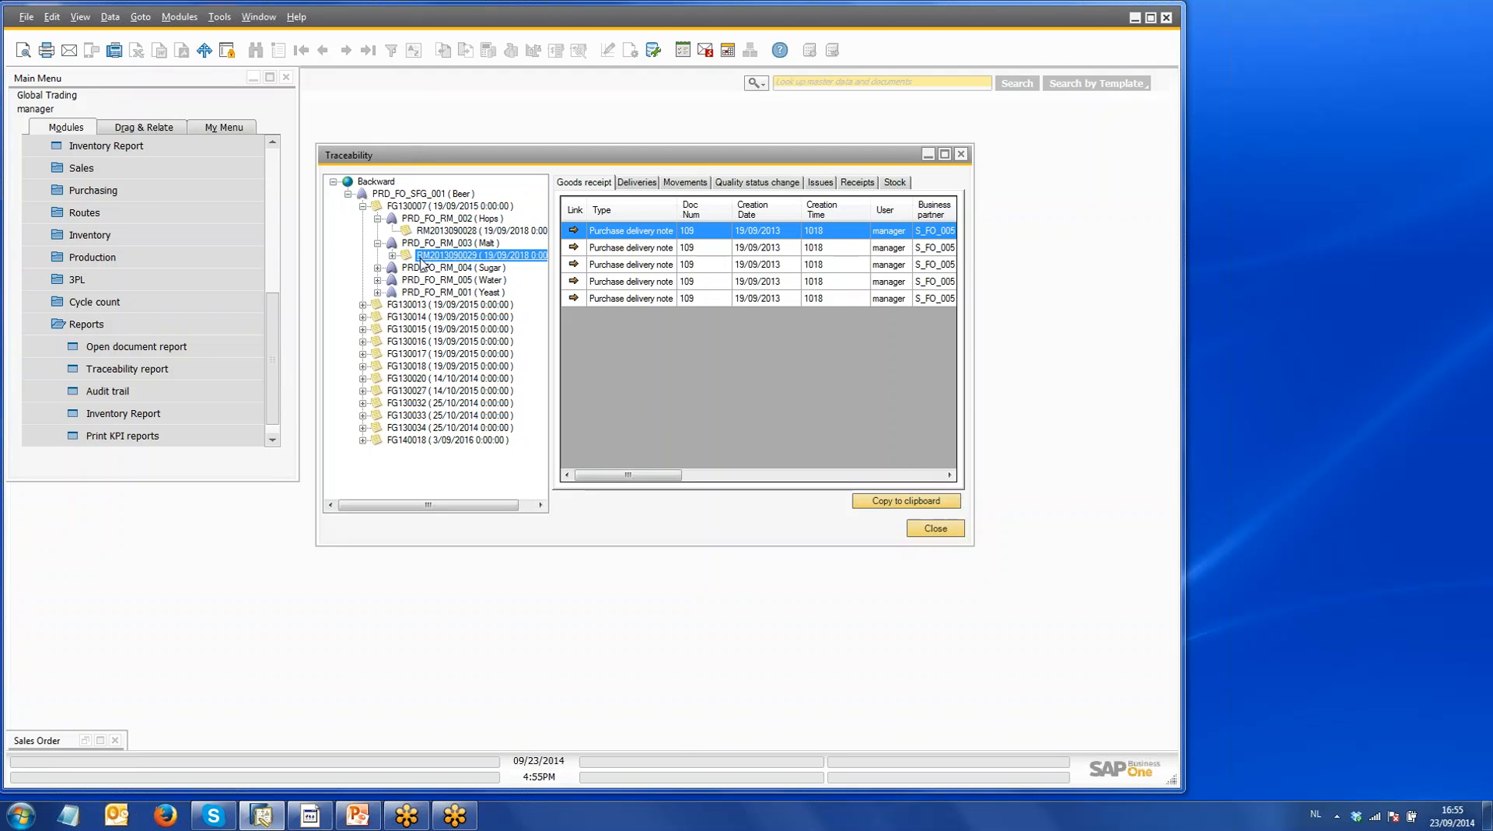
left_click(637, 184)
left_click(595, 185)
left_click(706, 187)
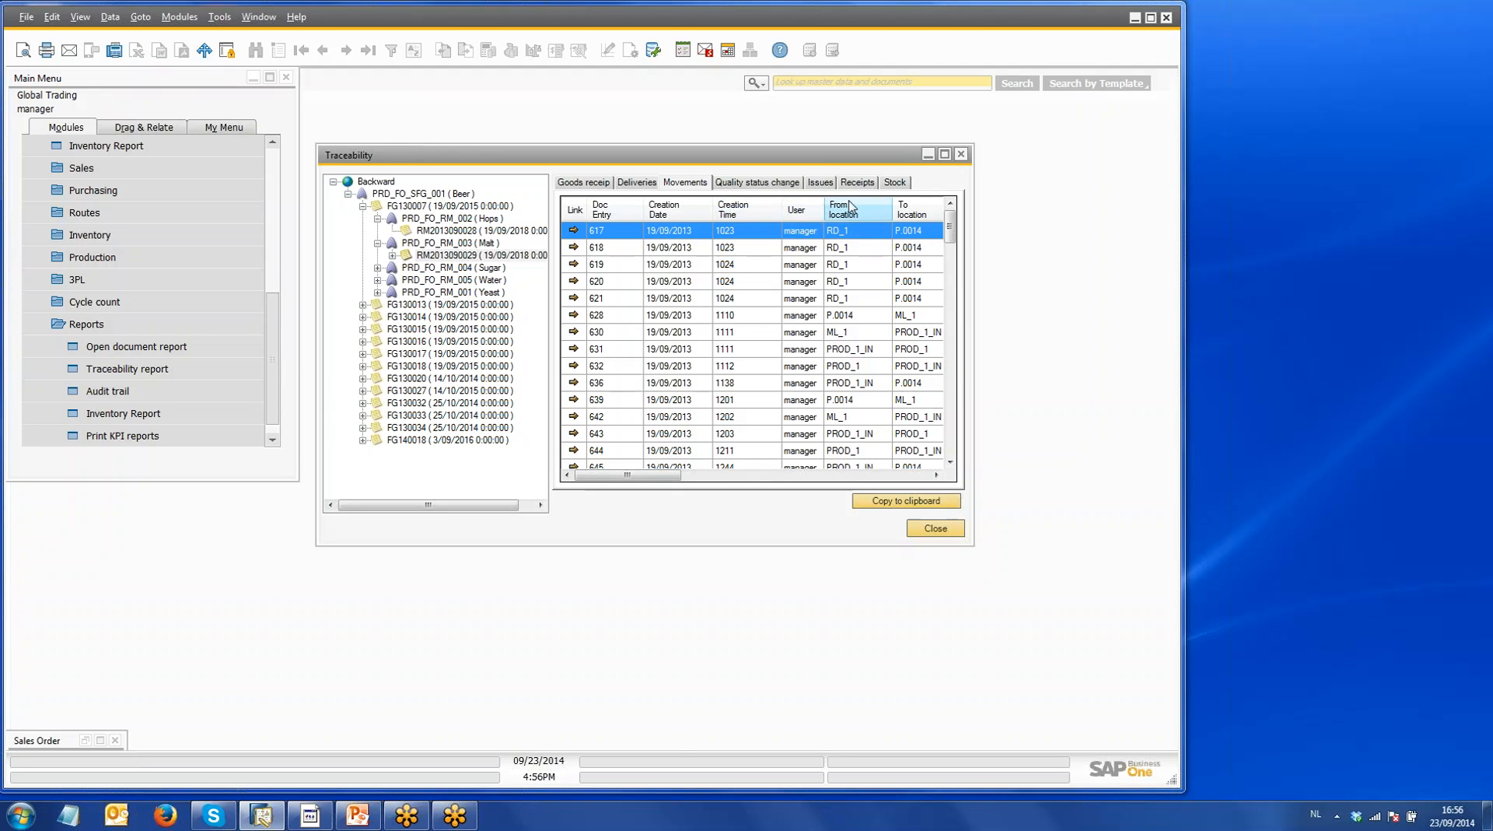
left_click(820, 184)
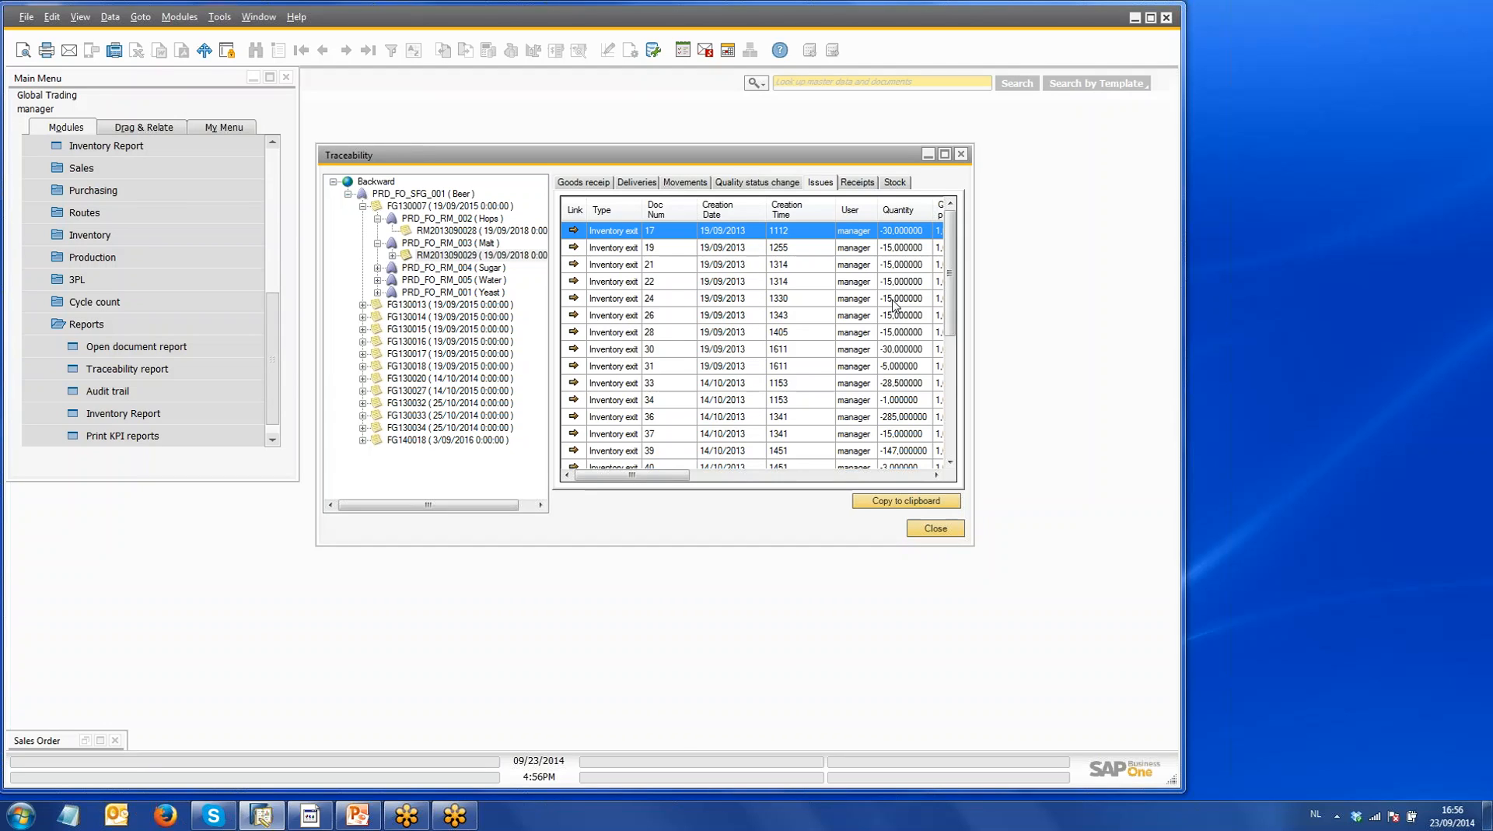
Step: Examine the issues, stock and receipts of Beer batch FG130007, and close the backward traceability report and its search form
left_click(423, 209)
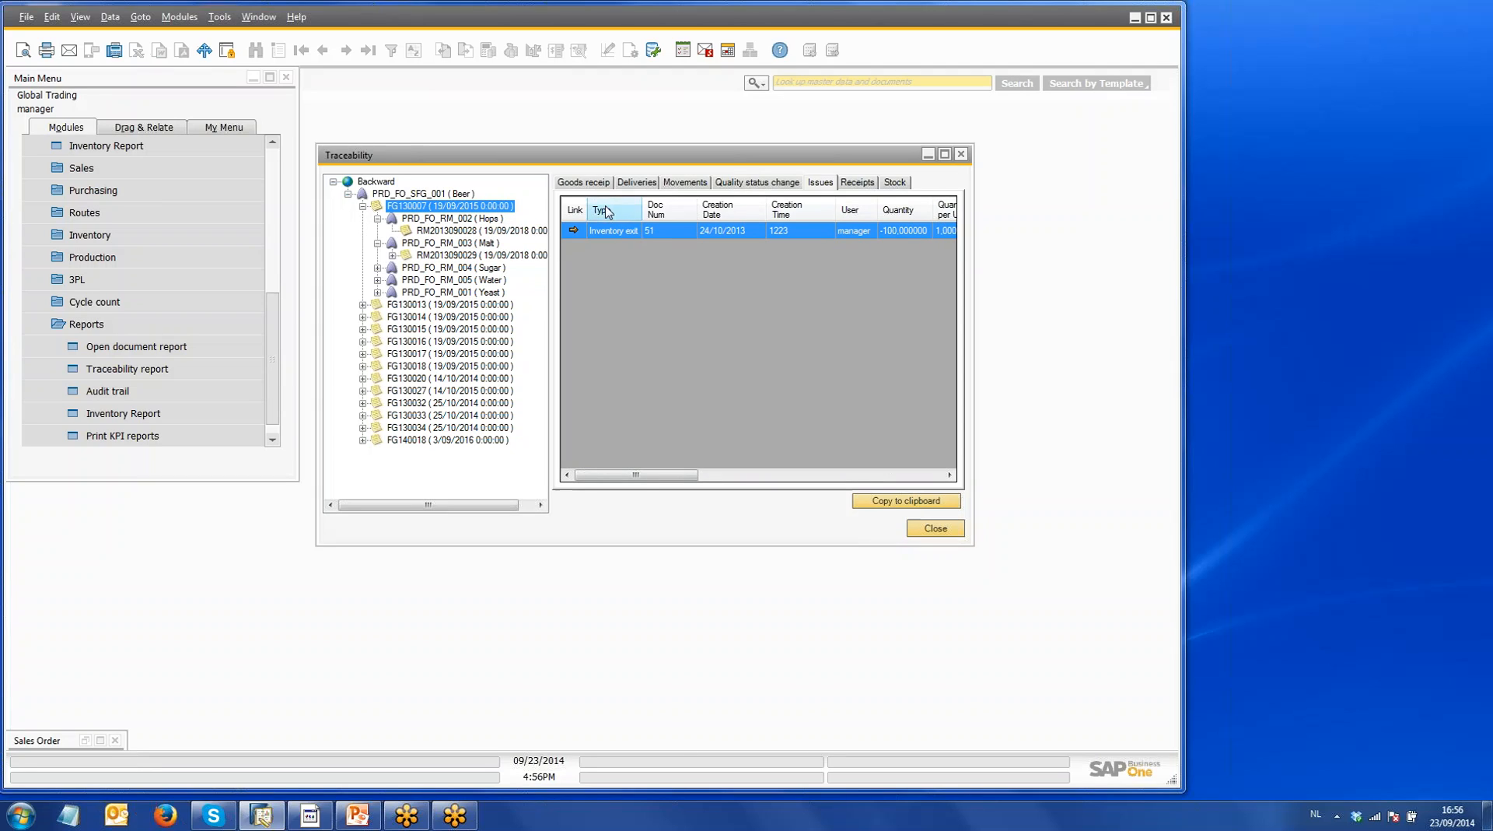
left_click(894, 185)
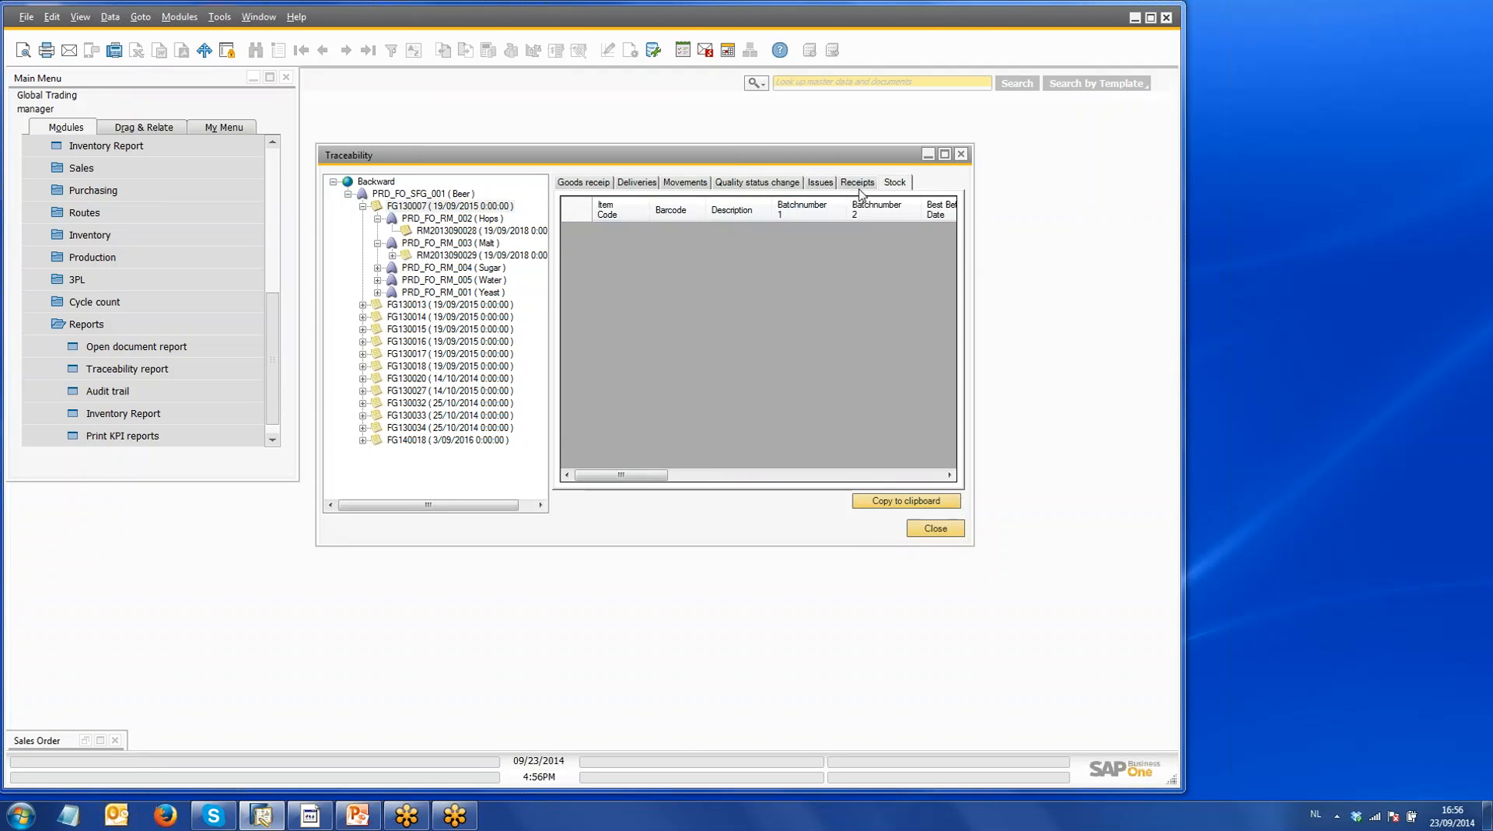
left_click(859, 189)
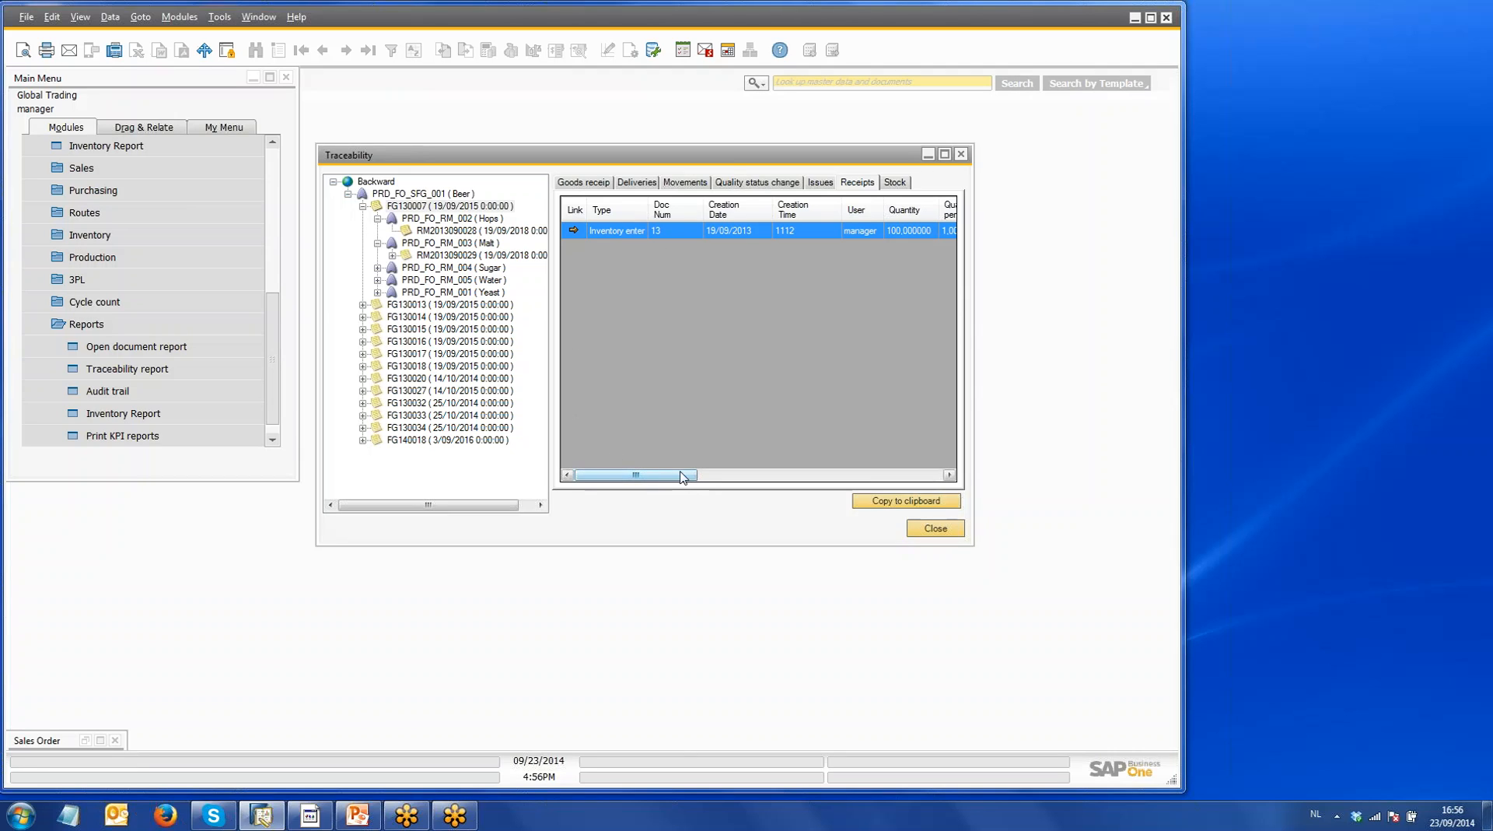
mouse_move(673, 479)
left_mouse_down()
mouse_move(774, 482)
mouse_move(658, 486)
left_mouse_up()
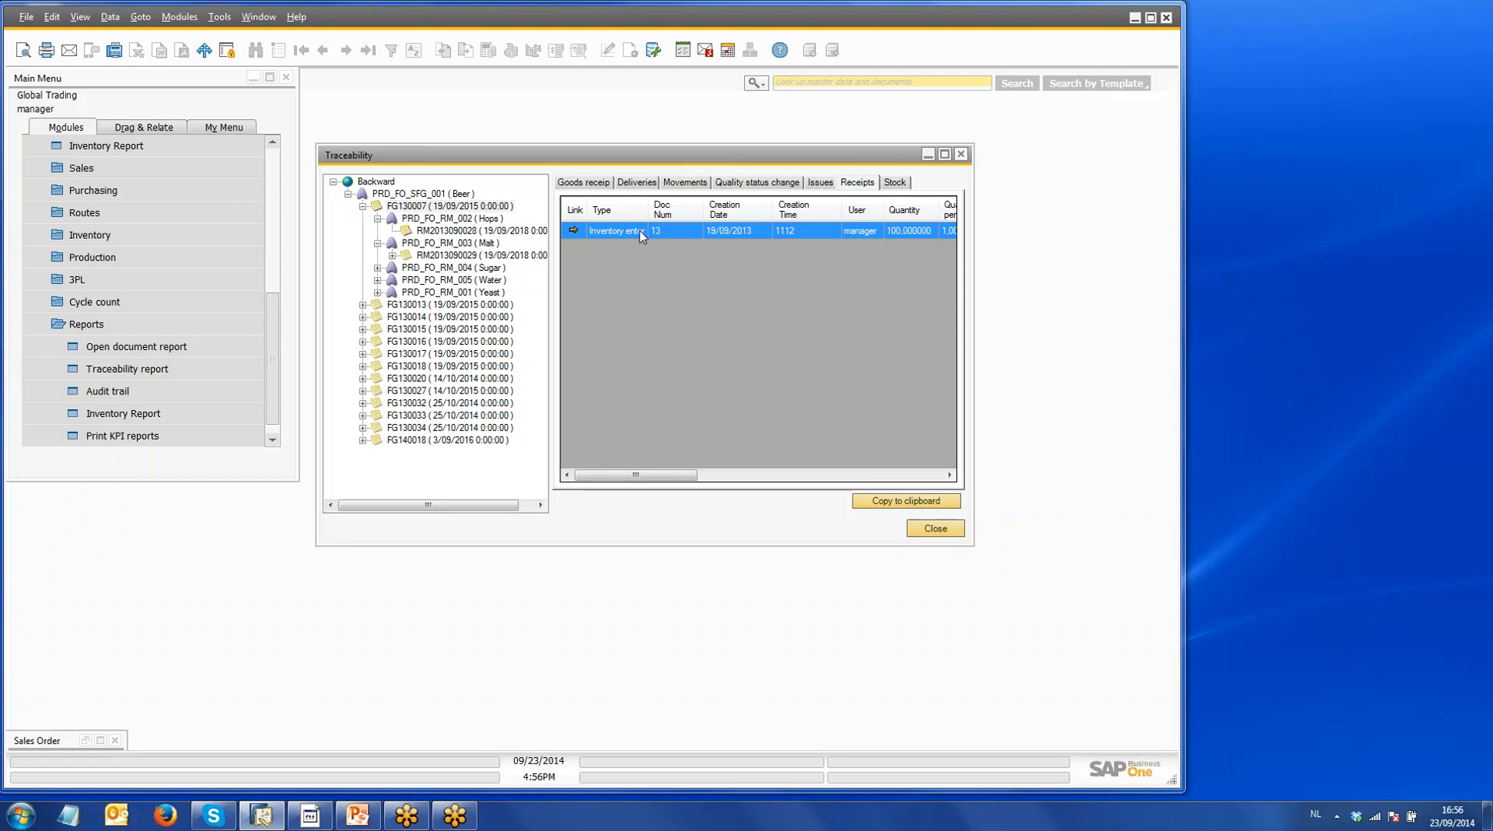
left_click(962, 155)
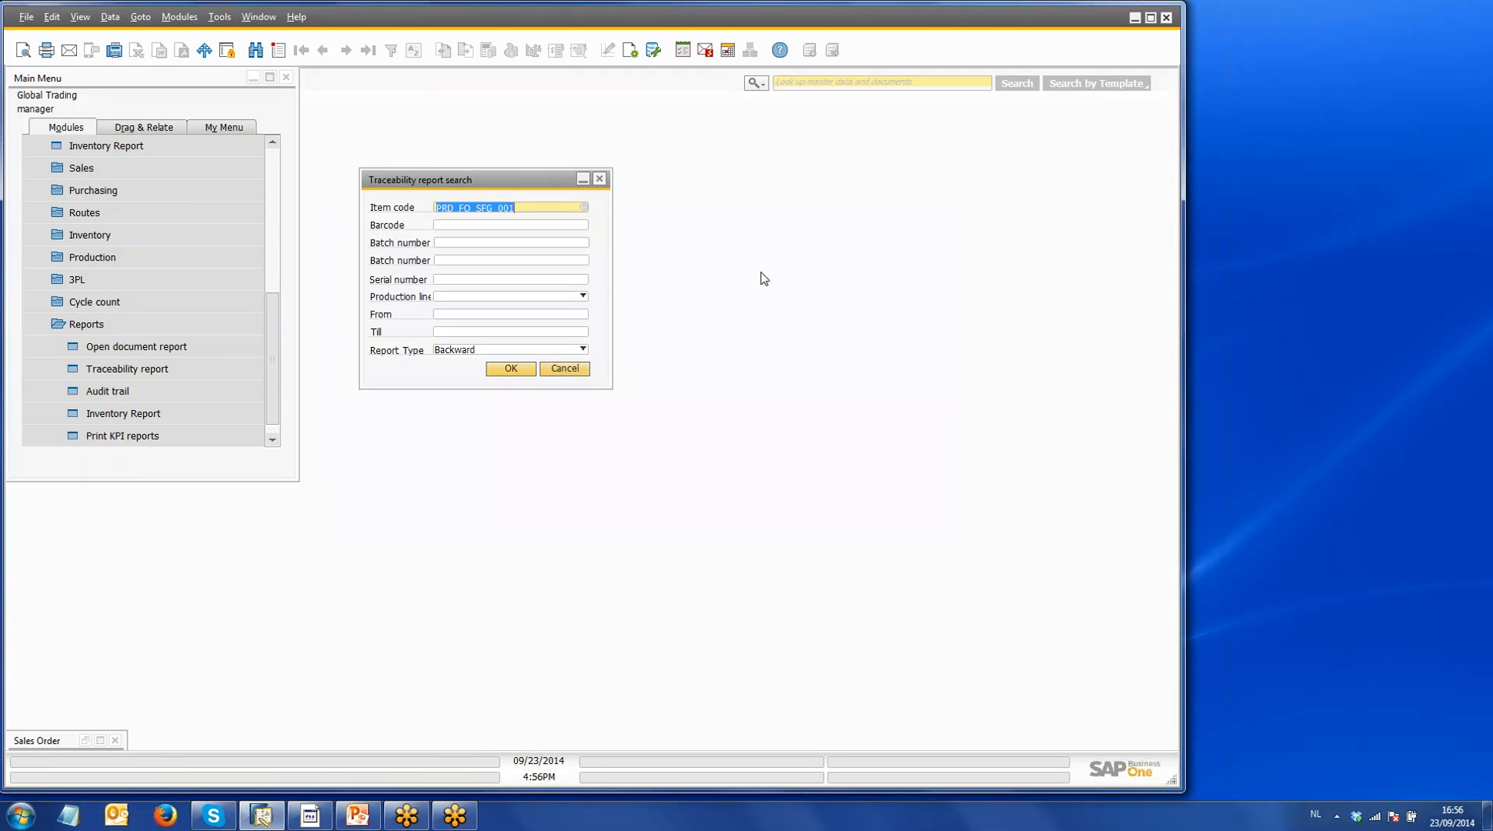
left_click(599, 178)
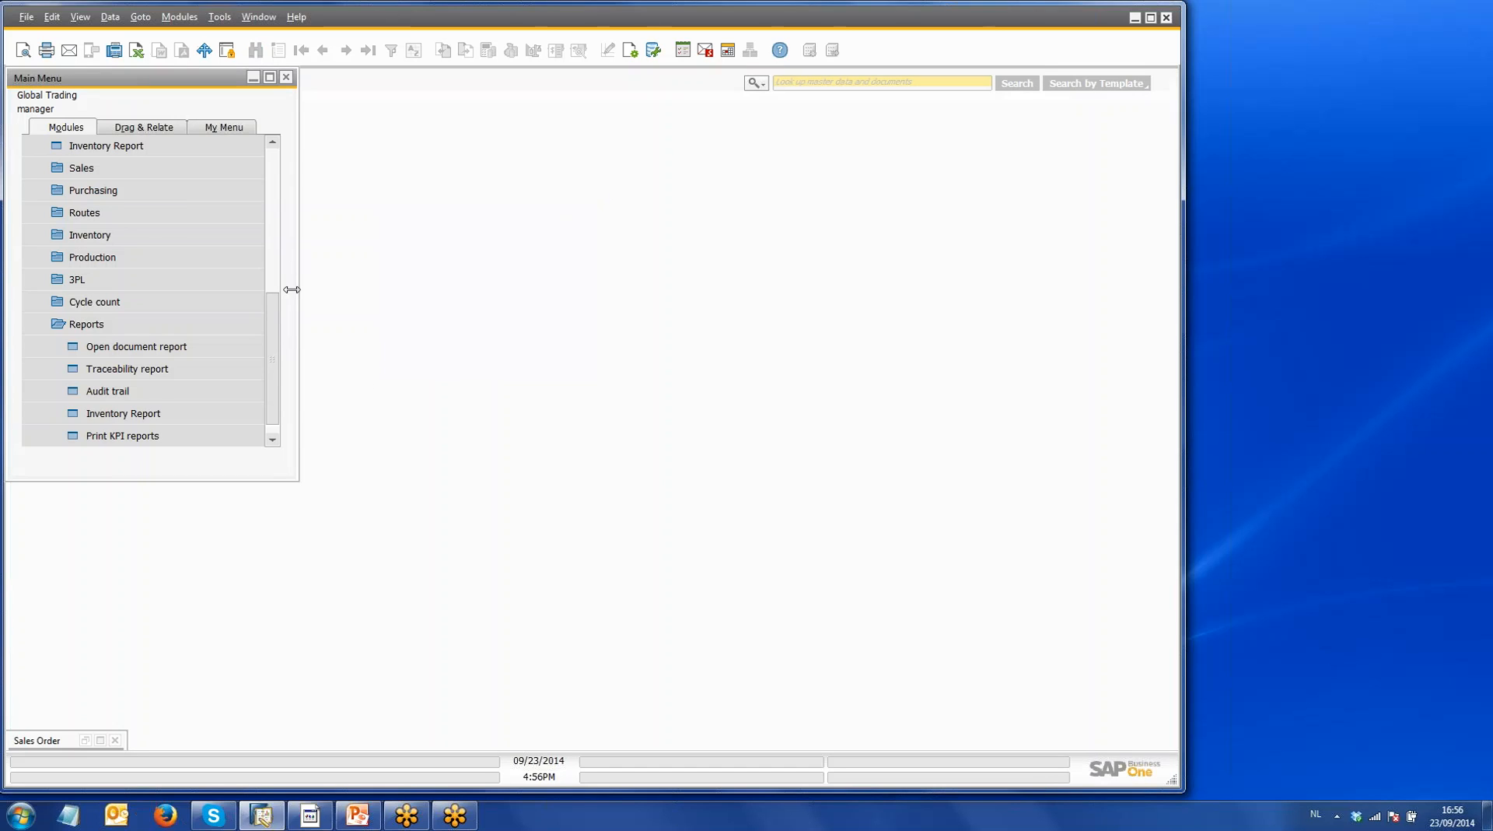
Step: Run the Produmex Inventory Report for item DIS_FO_FG_009 (Crate Potatoes 20 Kg) and enlarge the results to show all columns
left_click_drag(280, 354, 280, 240)
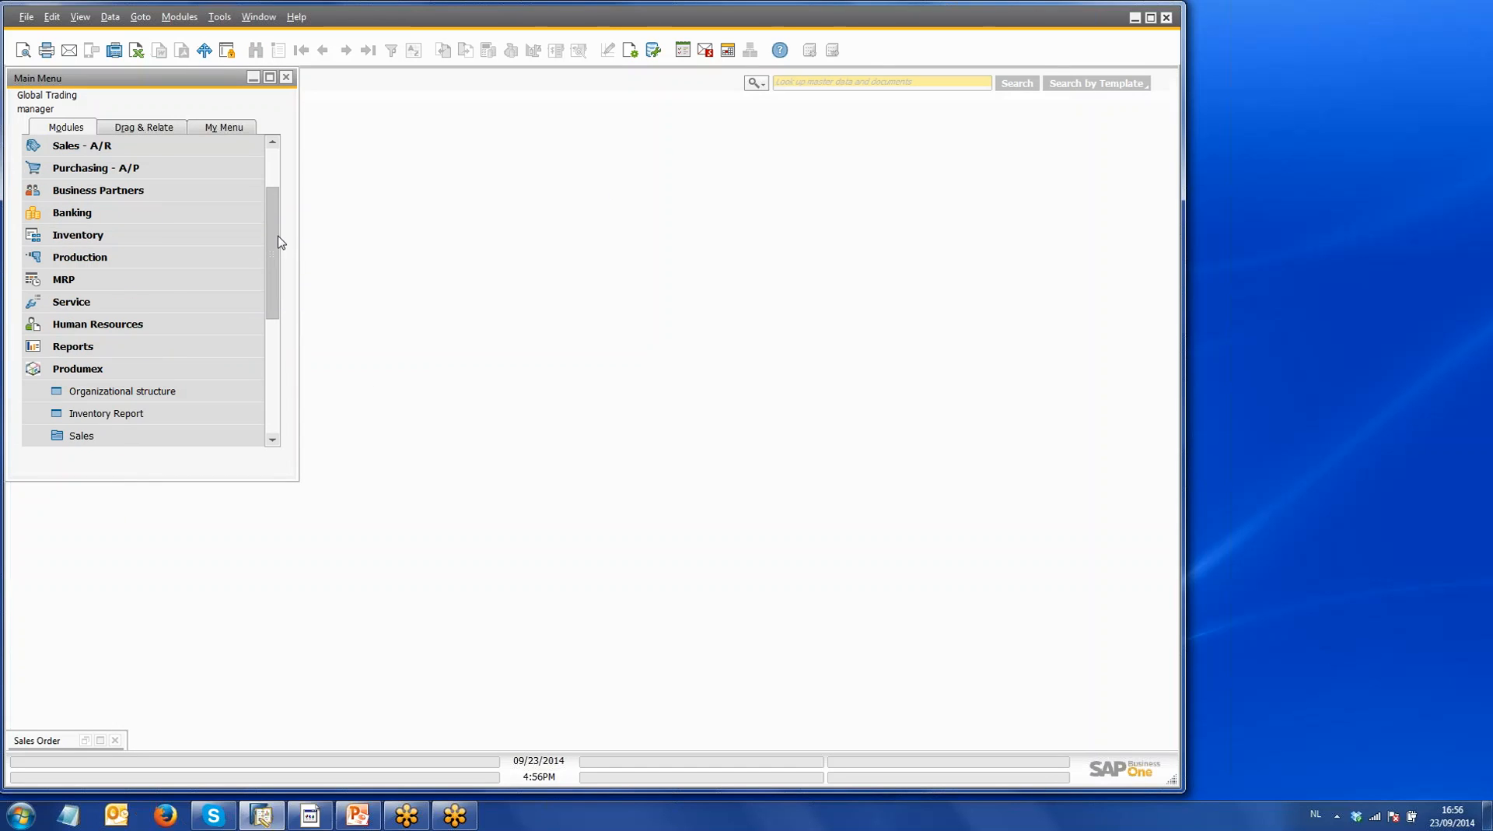
left_click(141, 415)
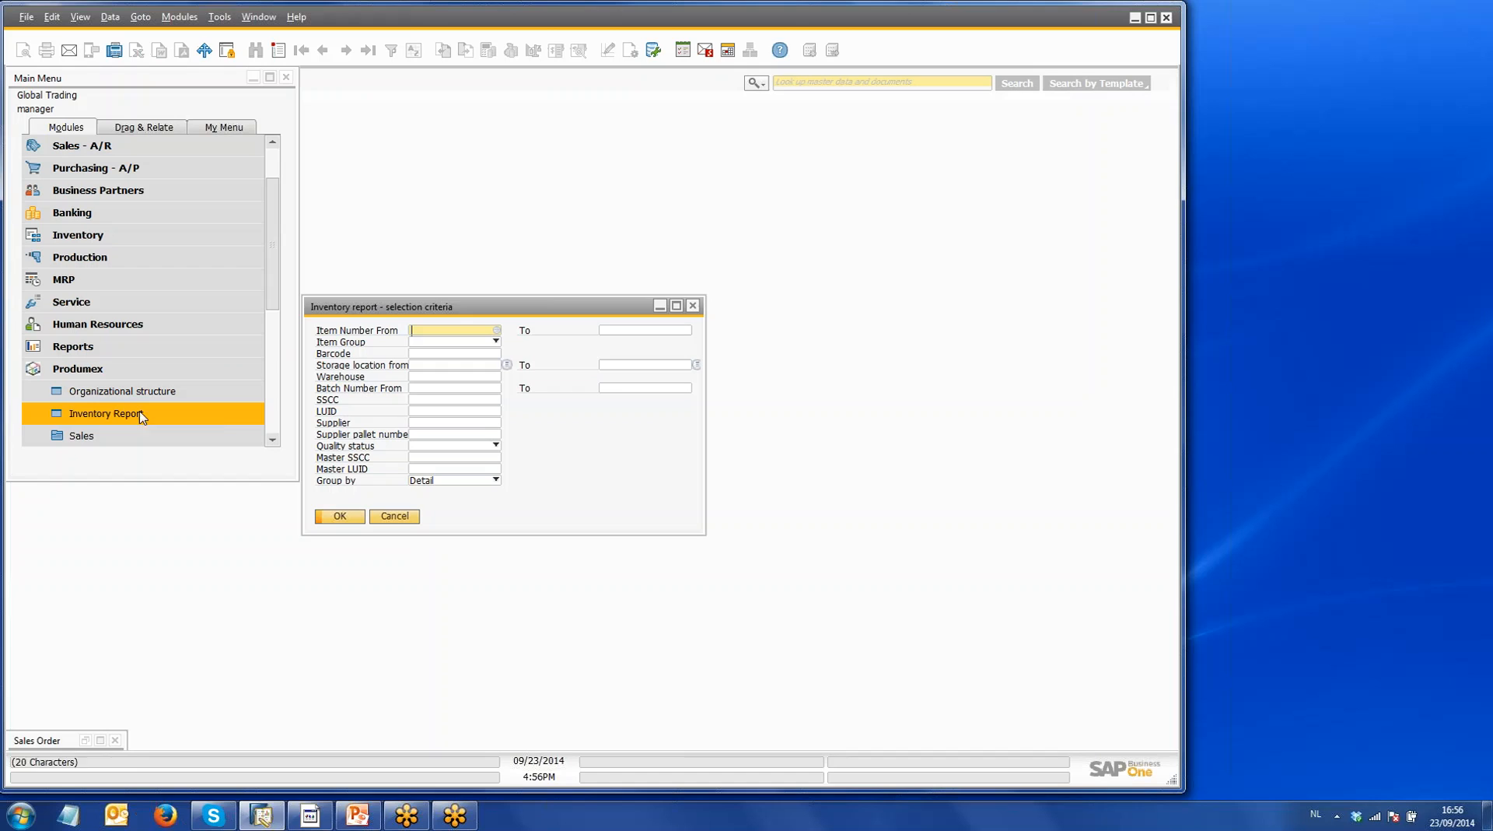
left_click(499, 331)
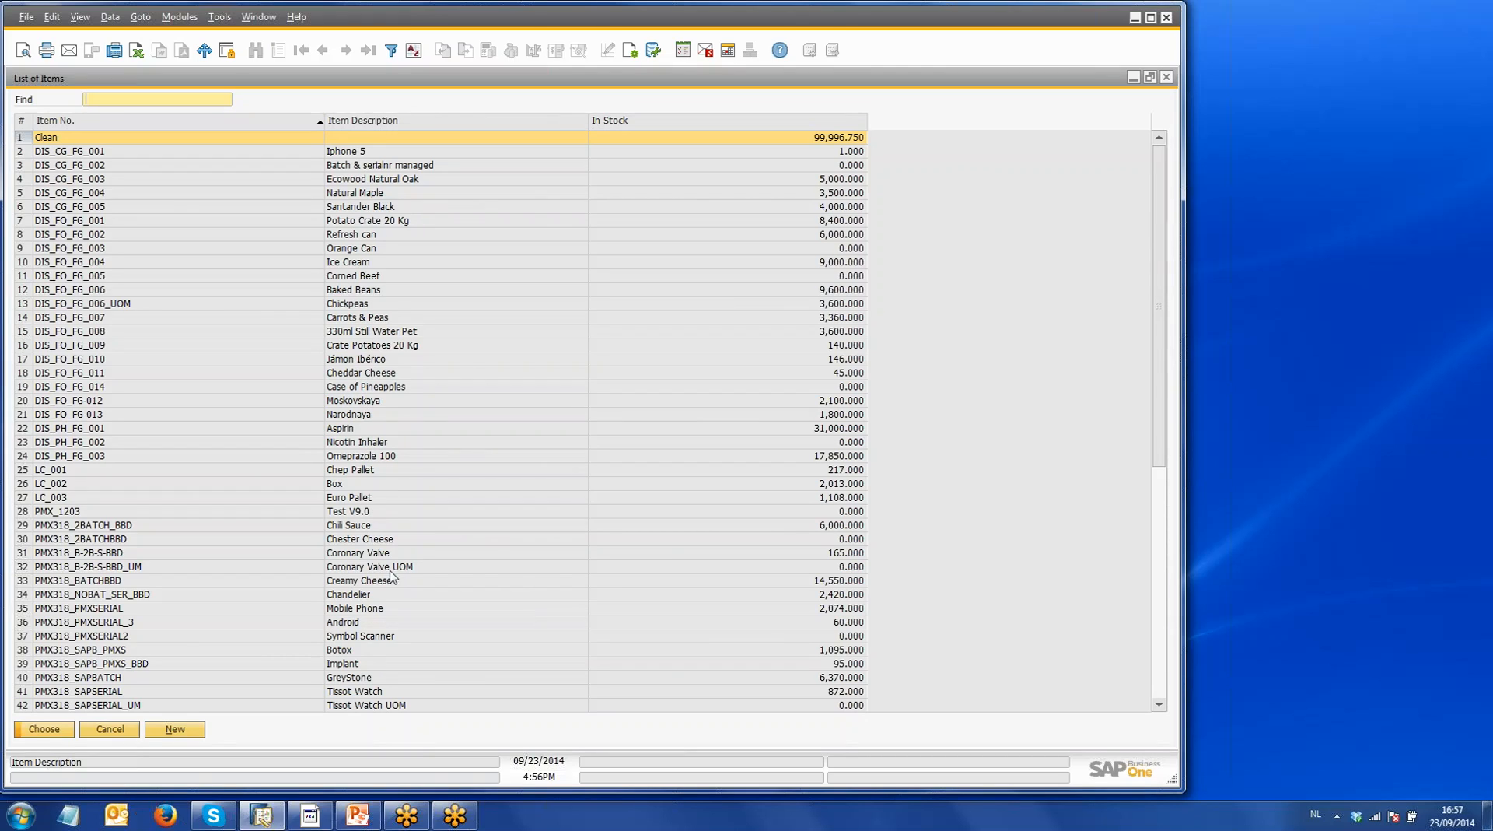
left_click(425, 350)
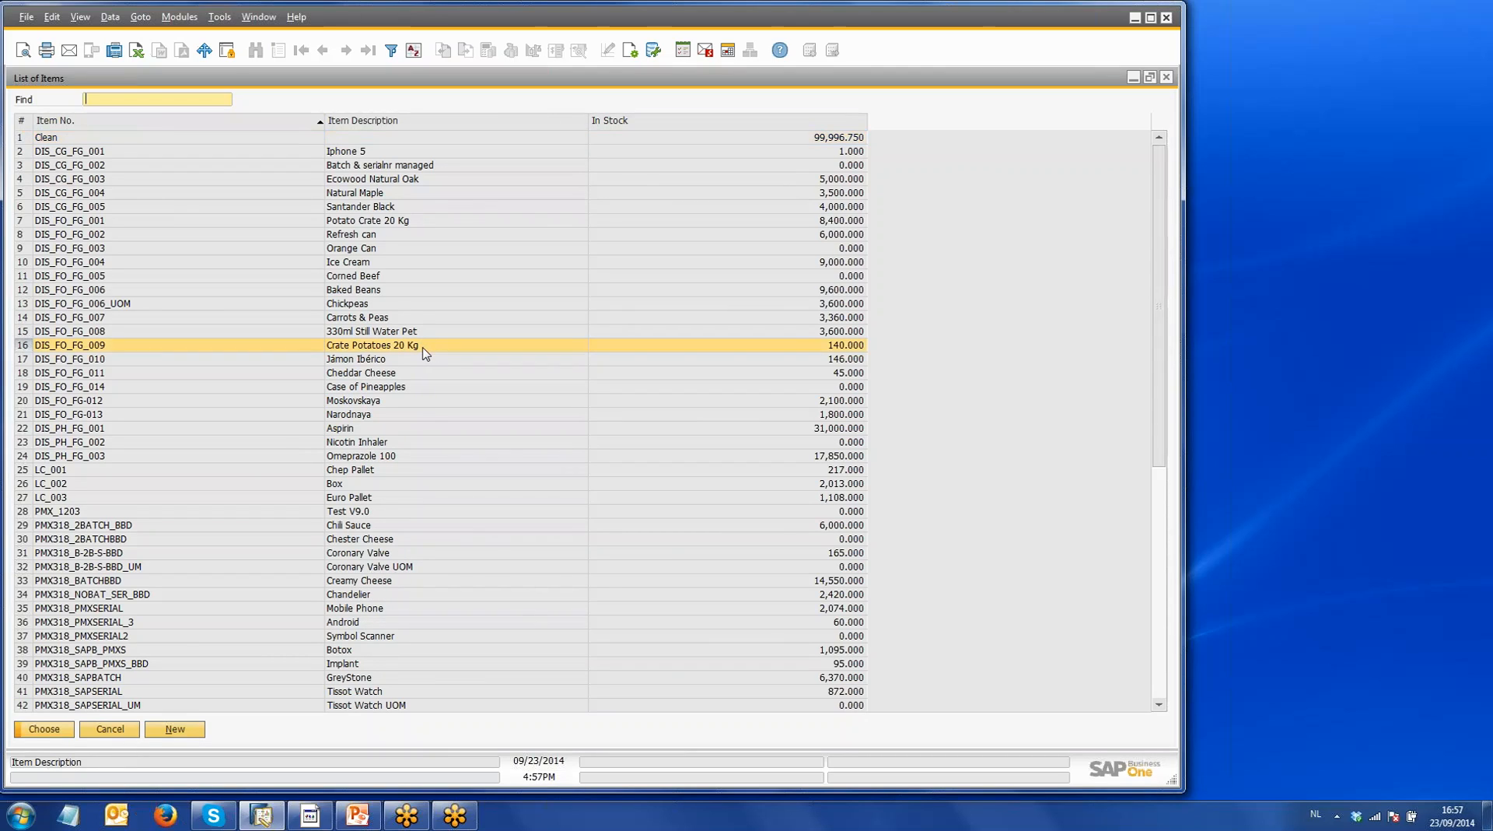
left_click(70, 729)
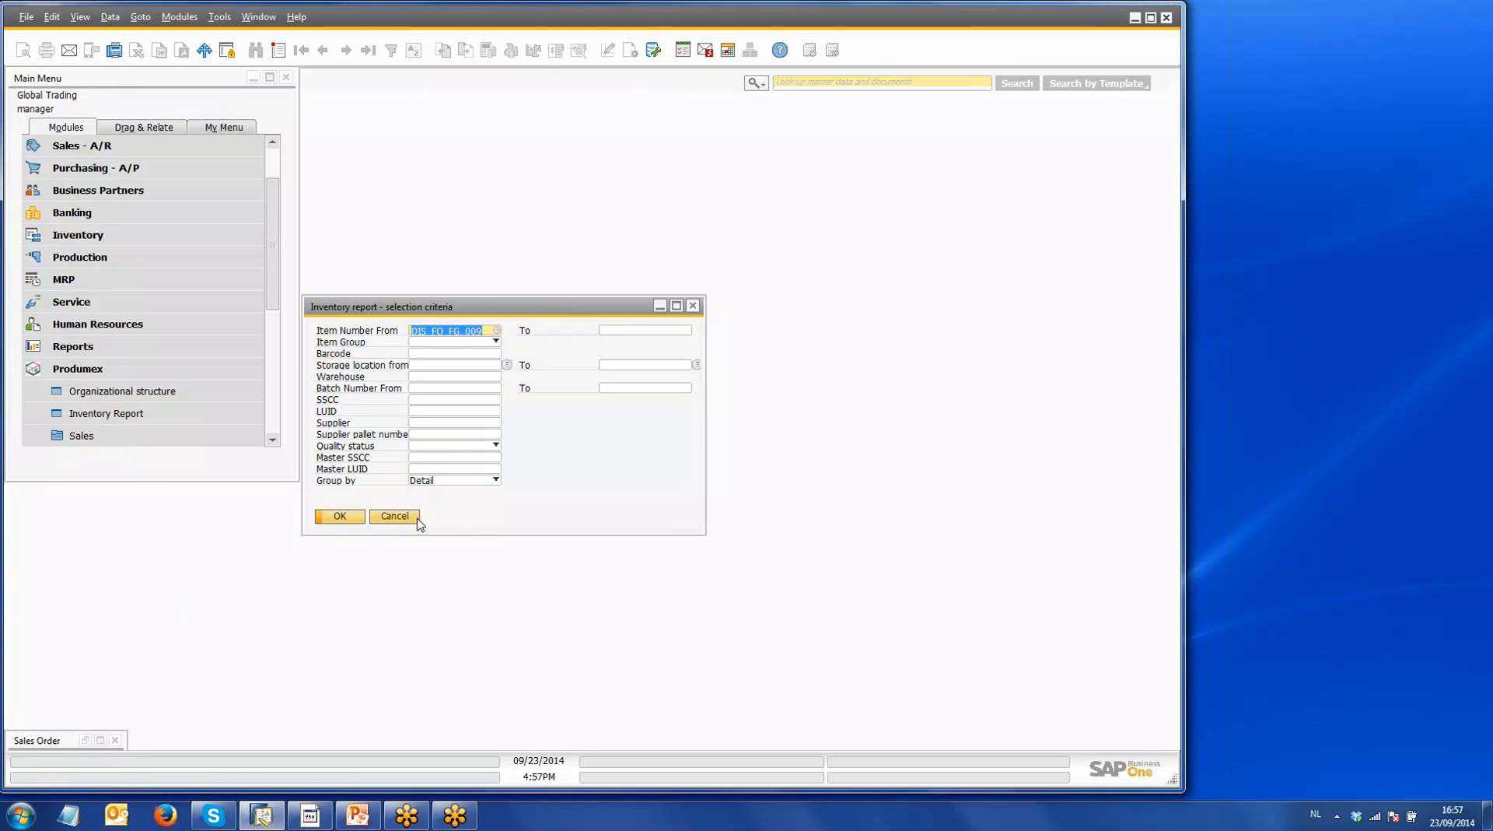
left_click(343, 517)
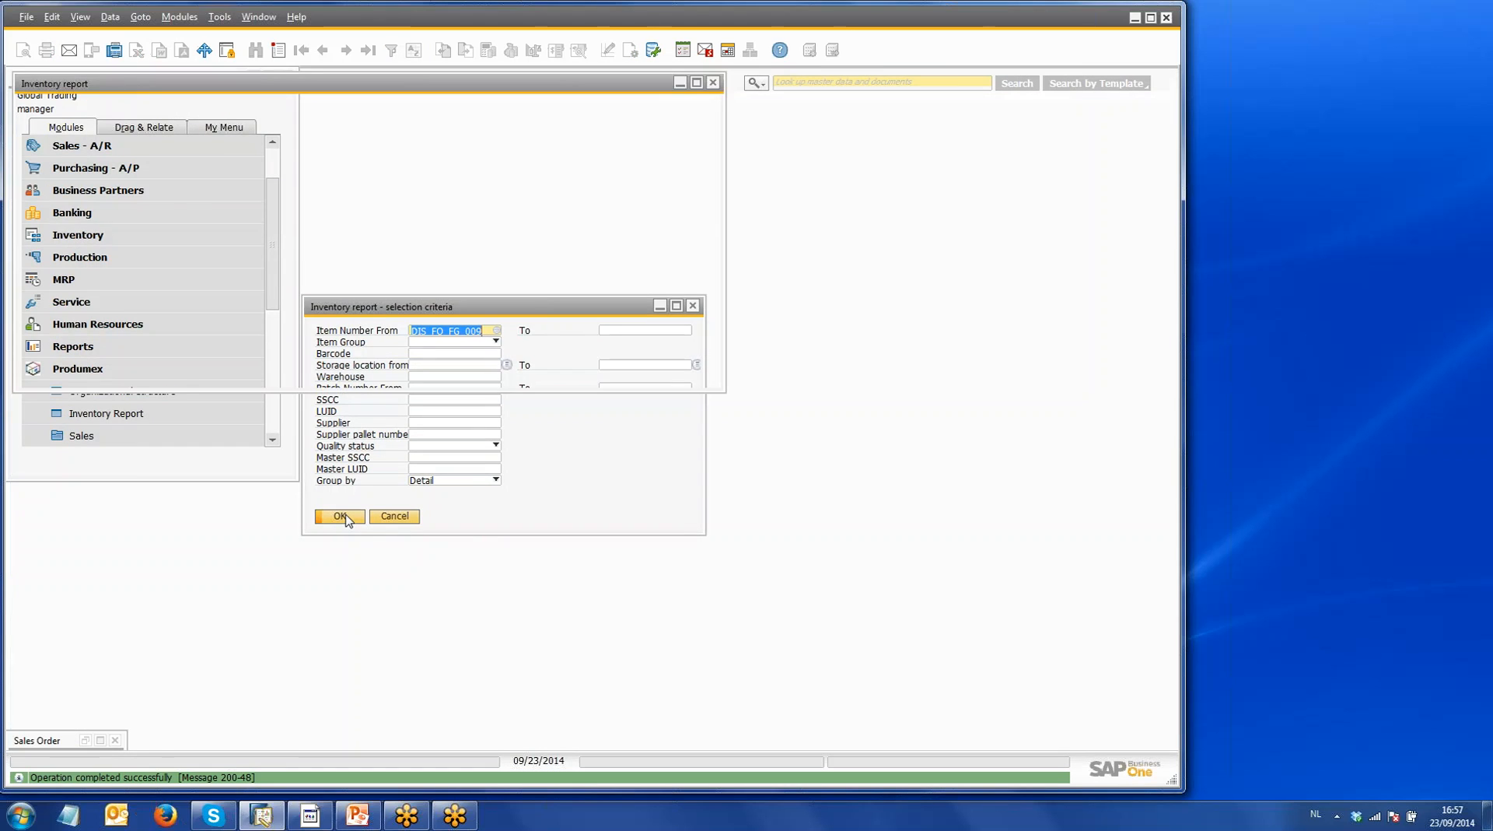
left_click_drag(194, 347, 497, 357)
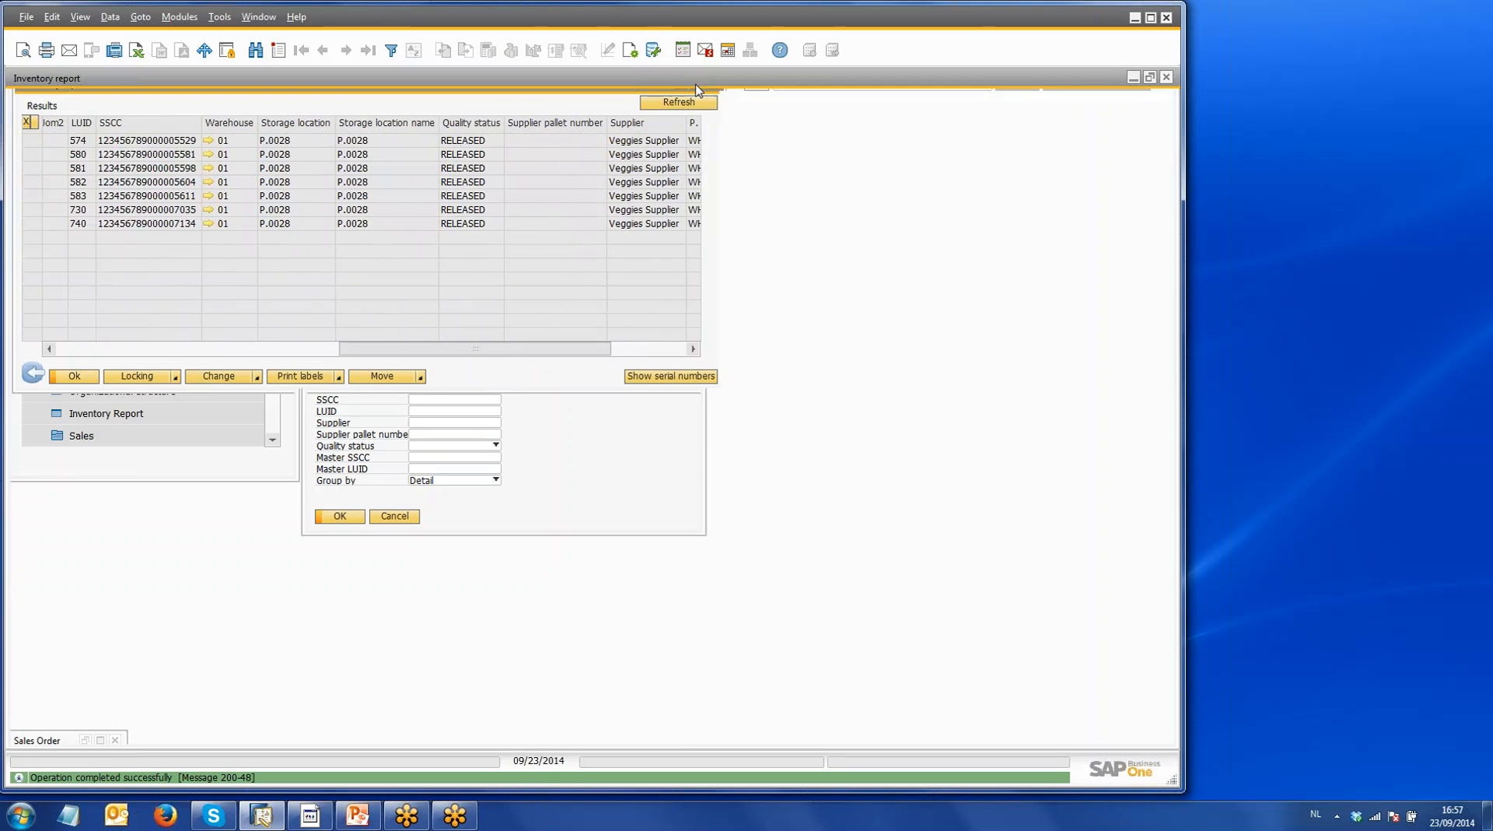
left_click(696, 83)
left_click_drag(713, 706, 566, 712)
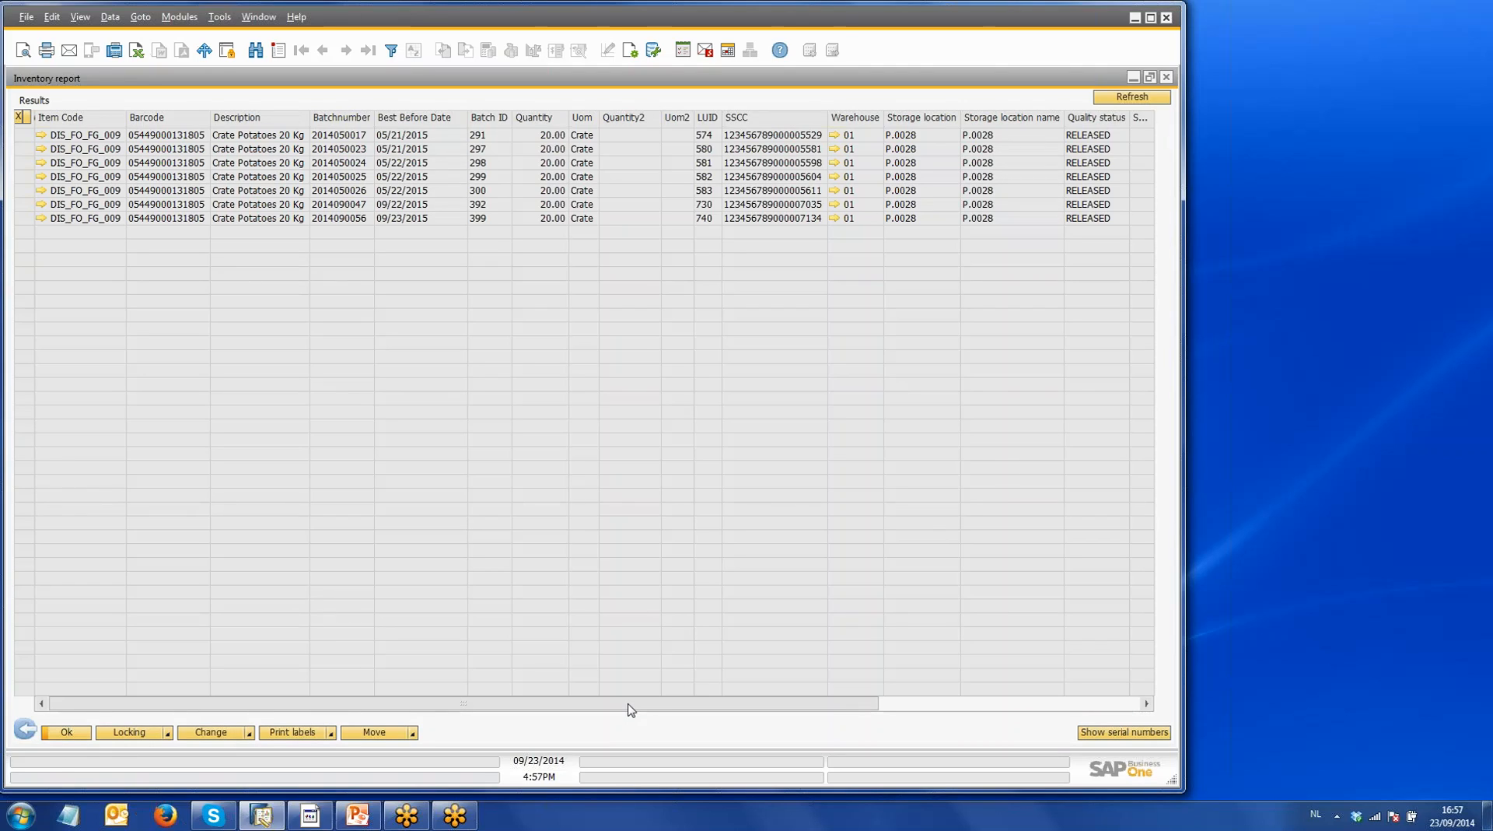
left_click(23, 218)
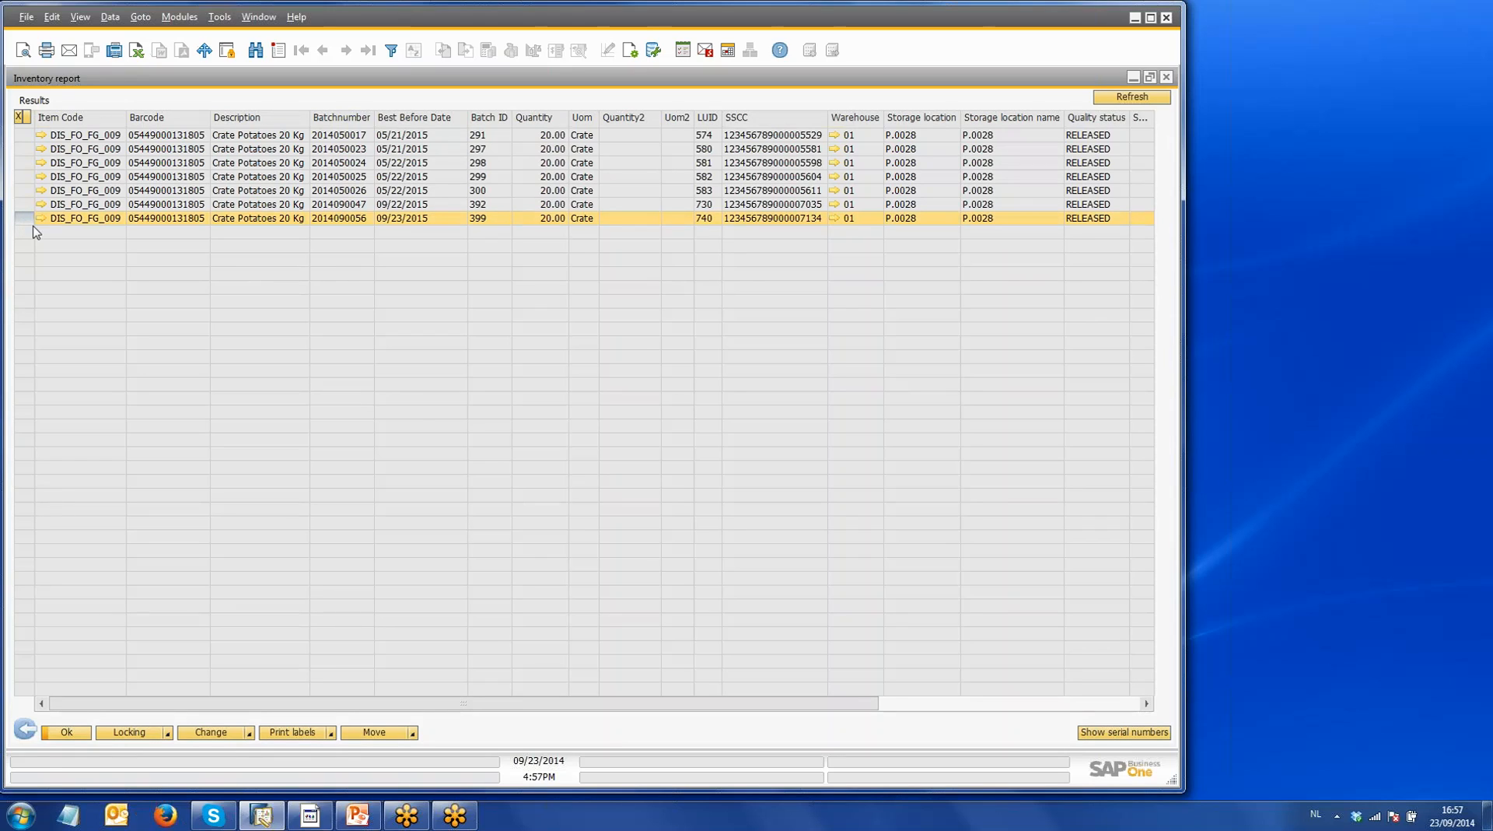
left_click(332, 734)
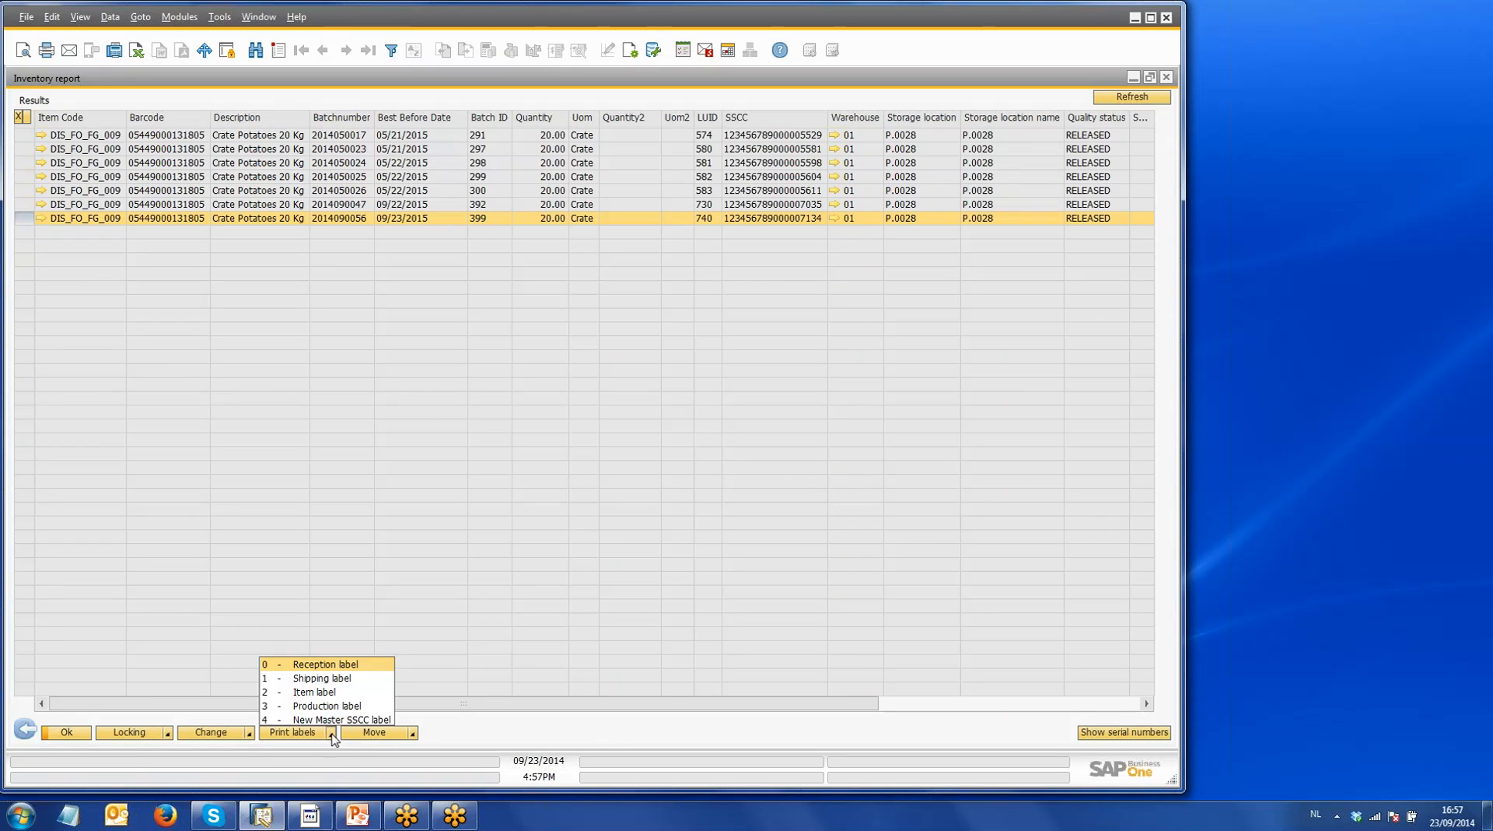
left_click(343, 692)
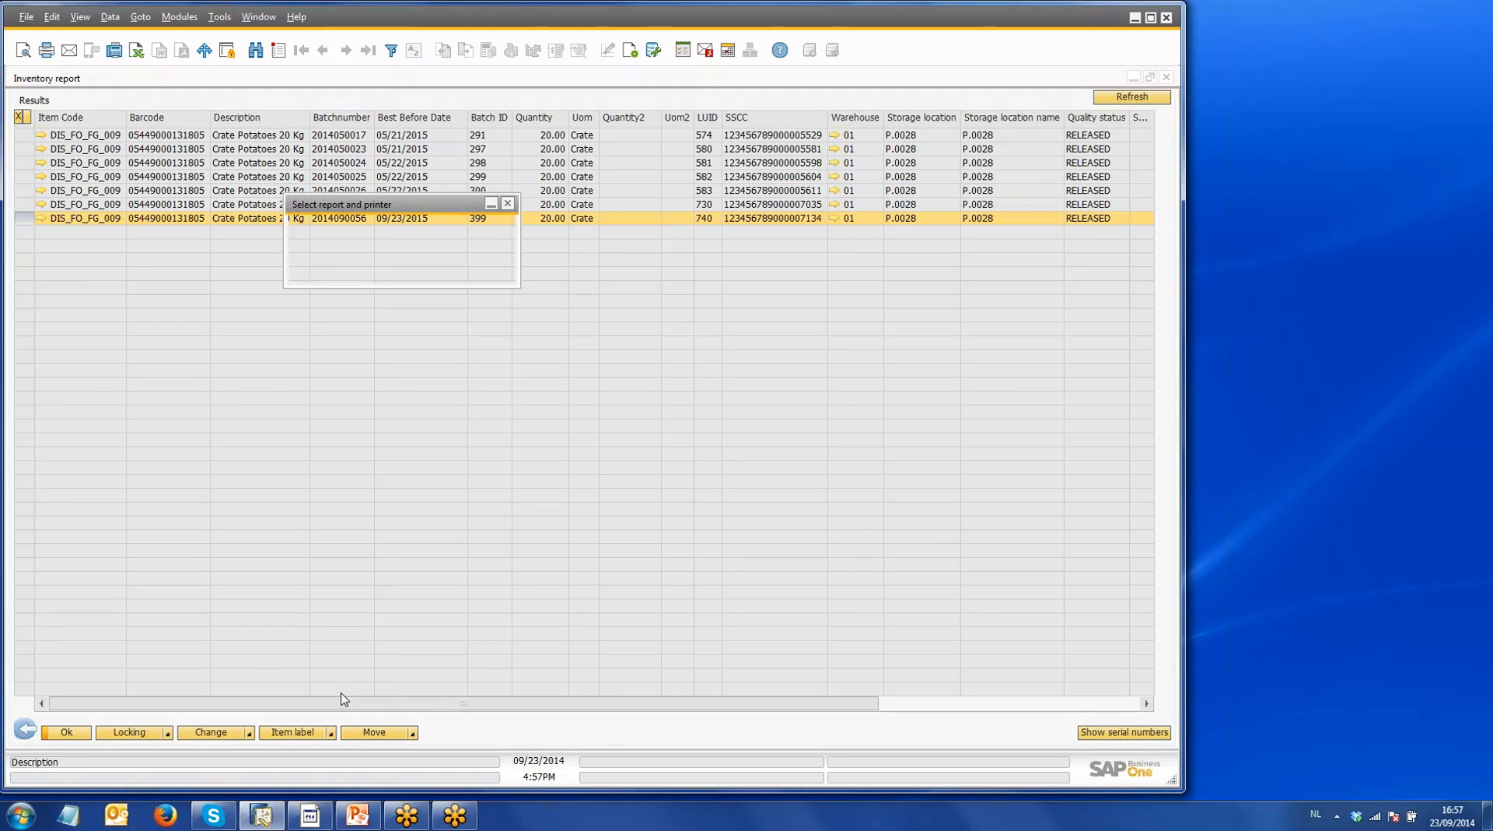
left_click(506, 230)
left_click(483, 259)
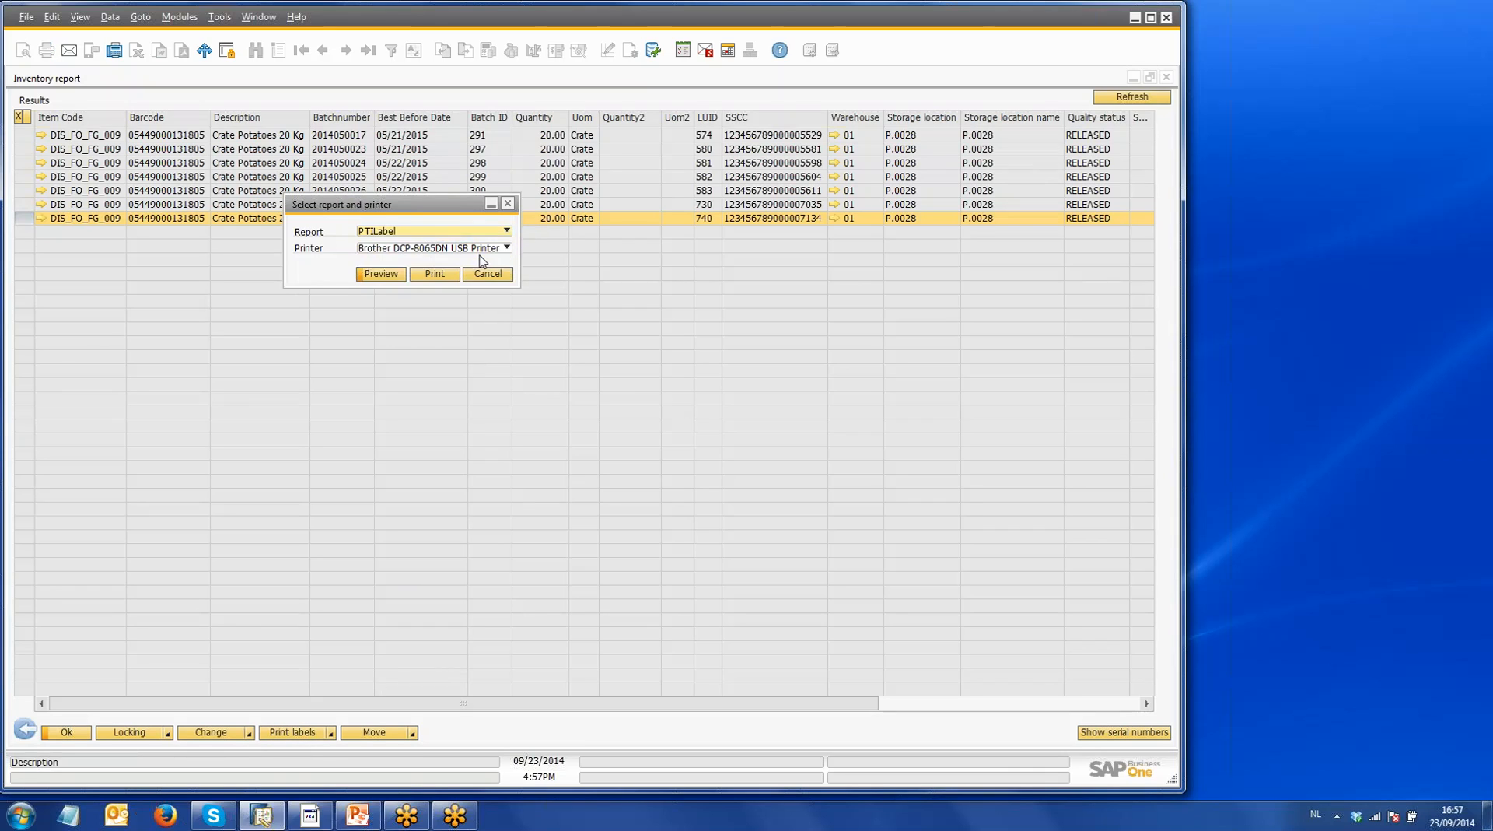
left_click(403, 277)
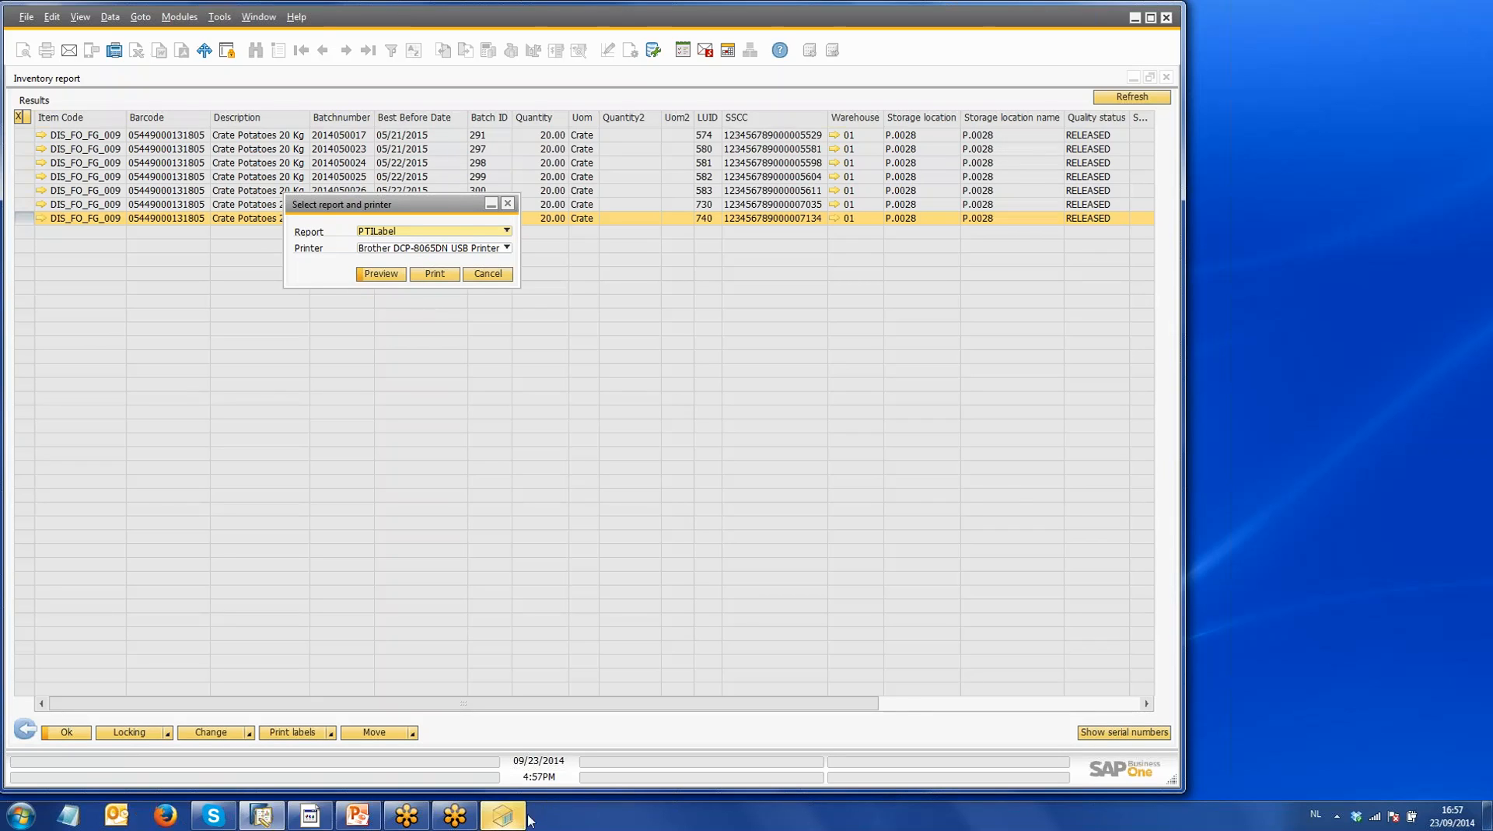
left_click(513, 819)
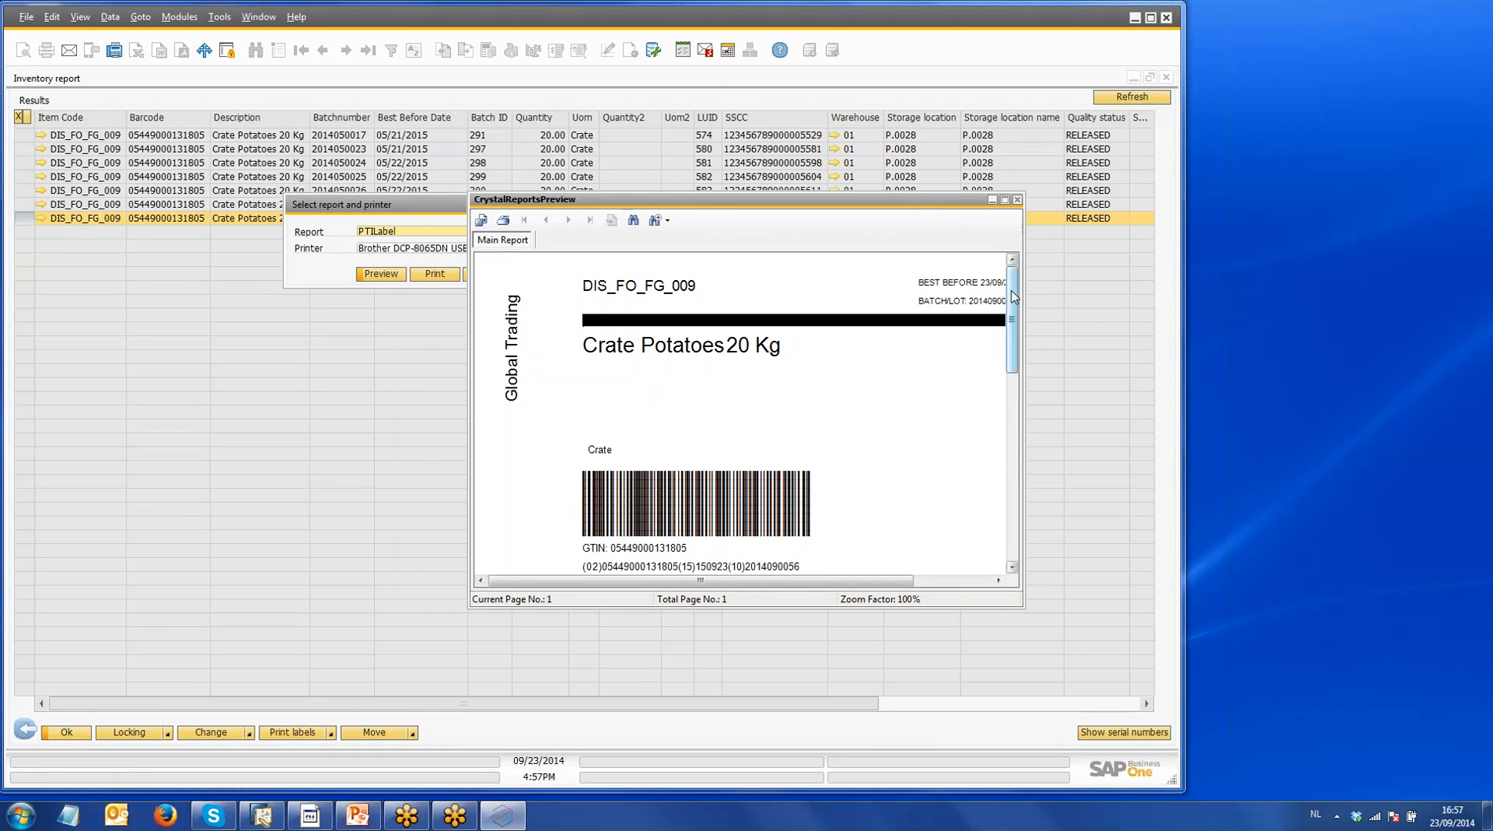
mouse_move(1016, 296)
left_mouse_down()
mouse_move(1017, 323)
mouse_move(1022, 285)
left_mouse_up()
left_click_drag(1016, 315, 1016, 357)
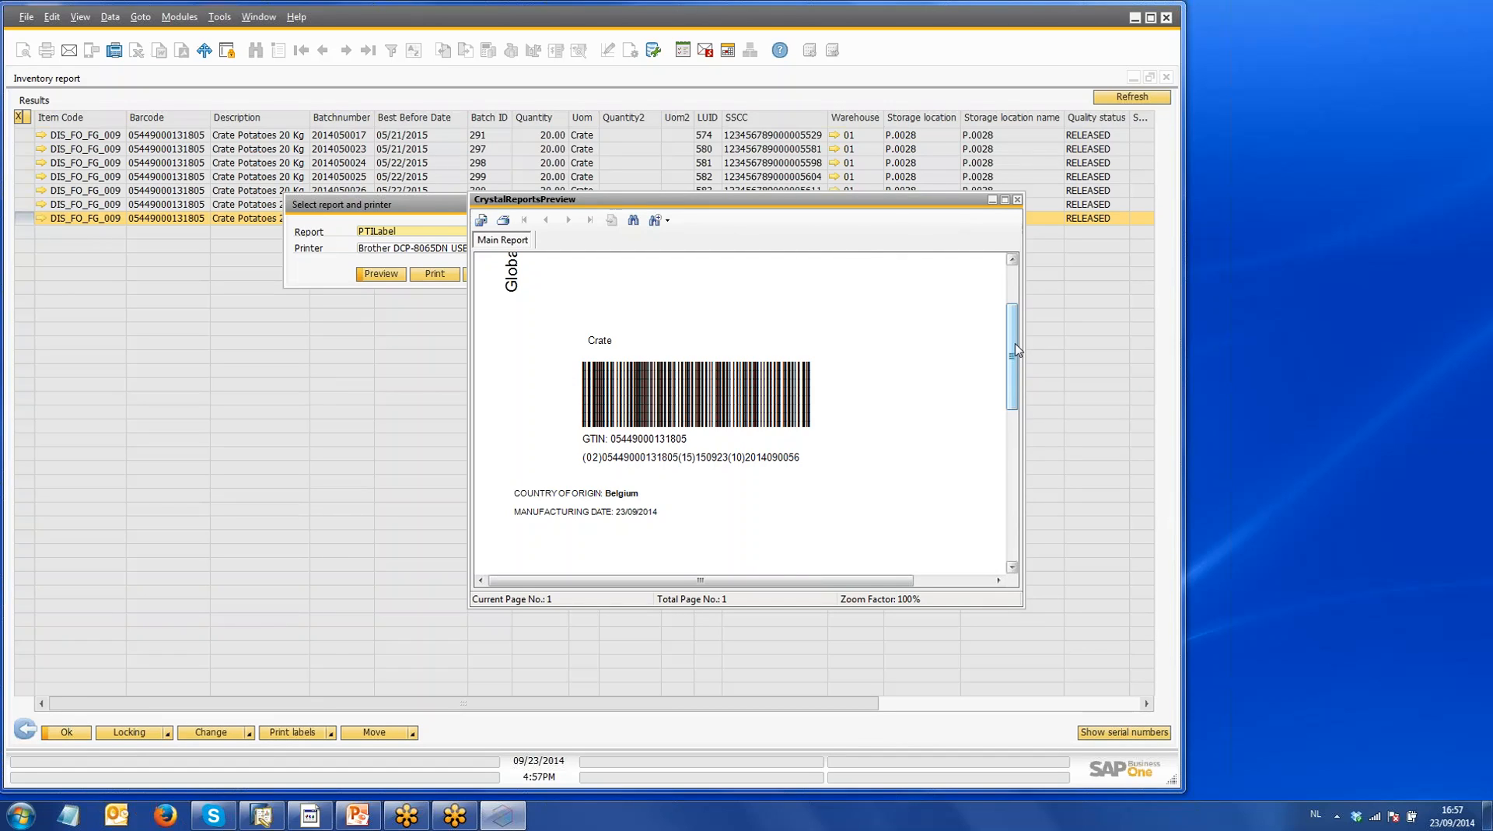
left_click_drag(1013, 351, 1013, 304)
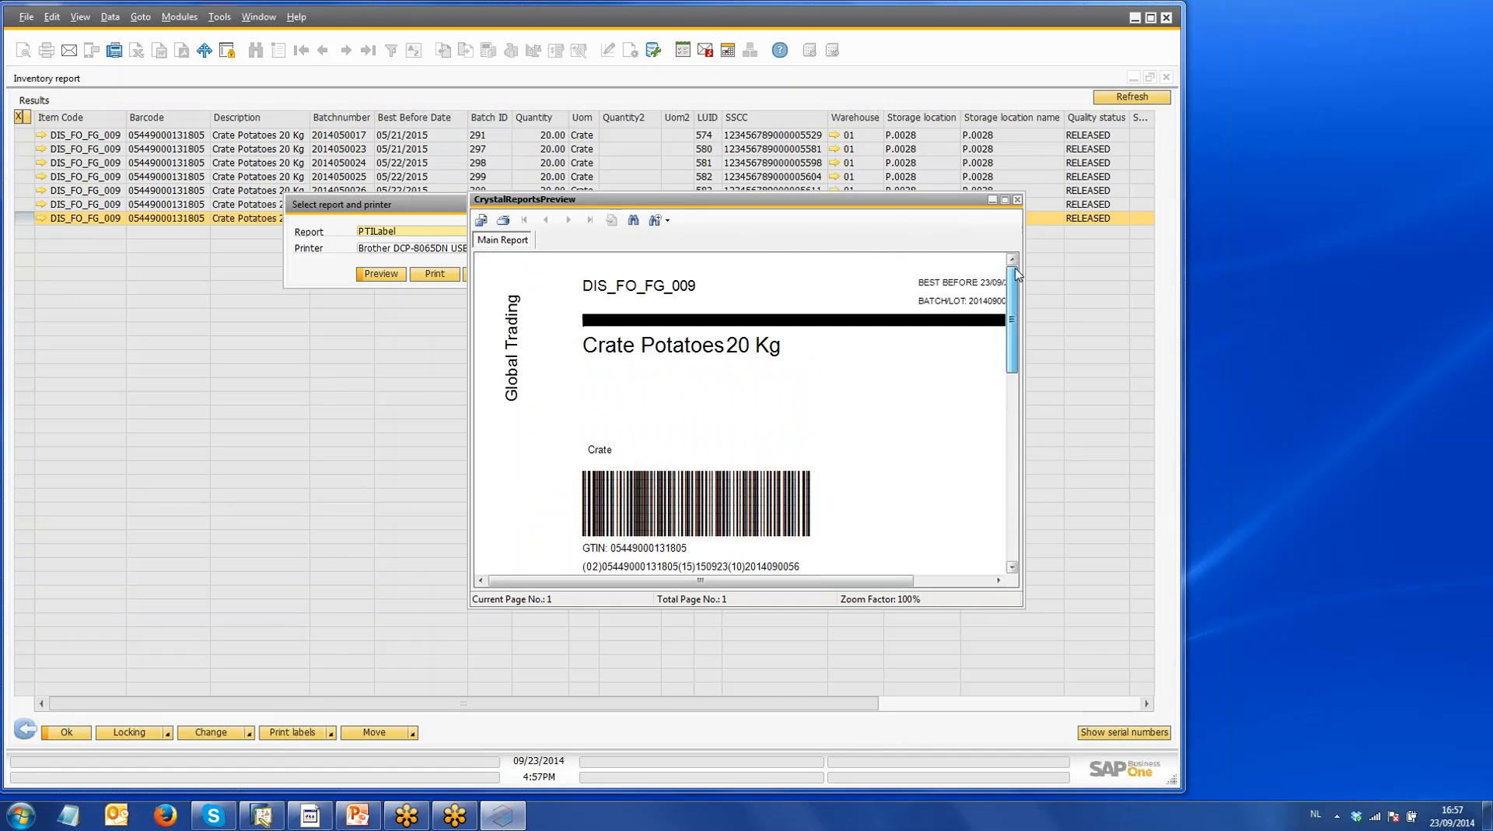
Step: Close the label preview, cancel the label printing, and close the inventory report with its selection criteria
left_click(1018, 199)
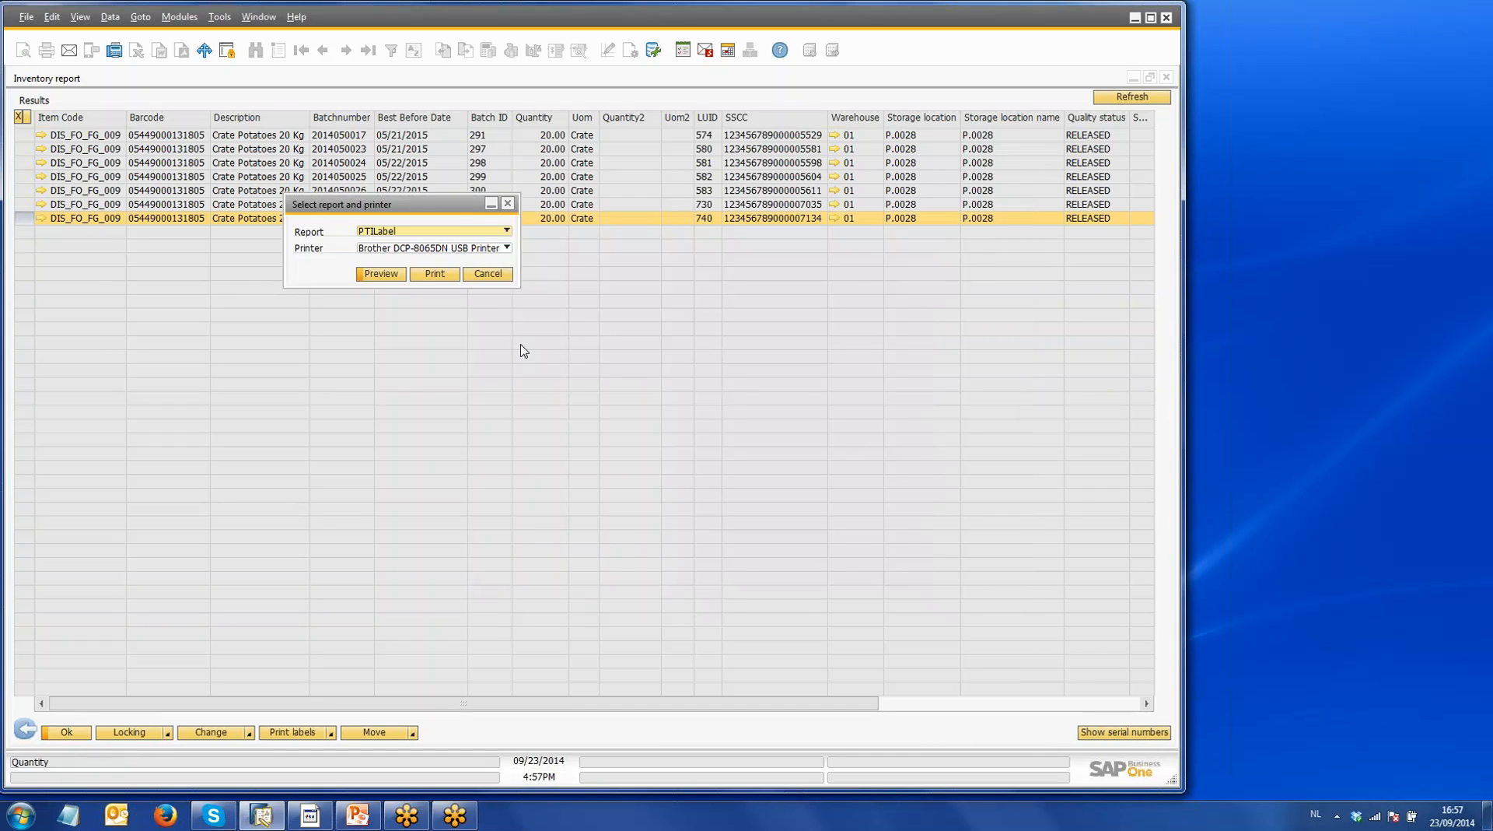
left_click(481, 274)
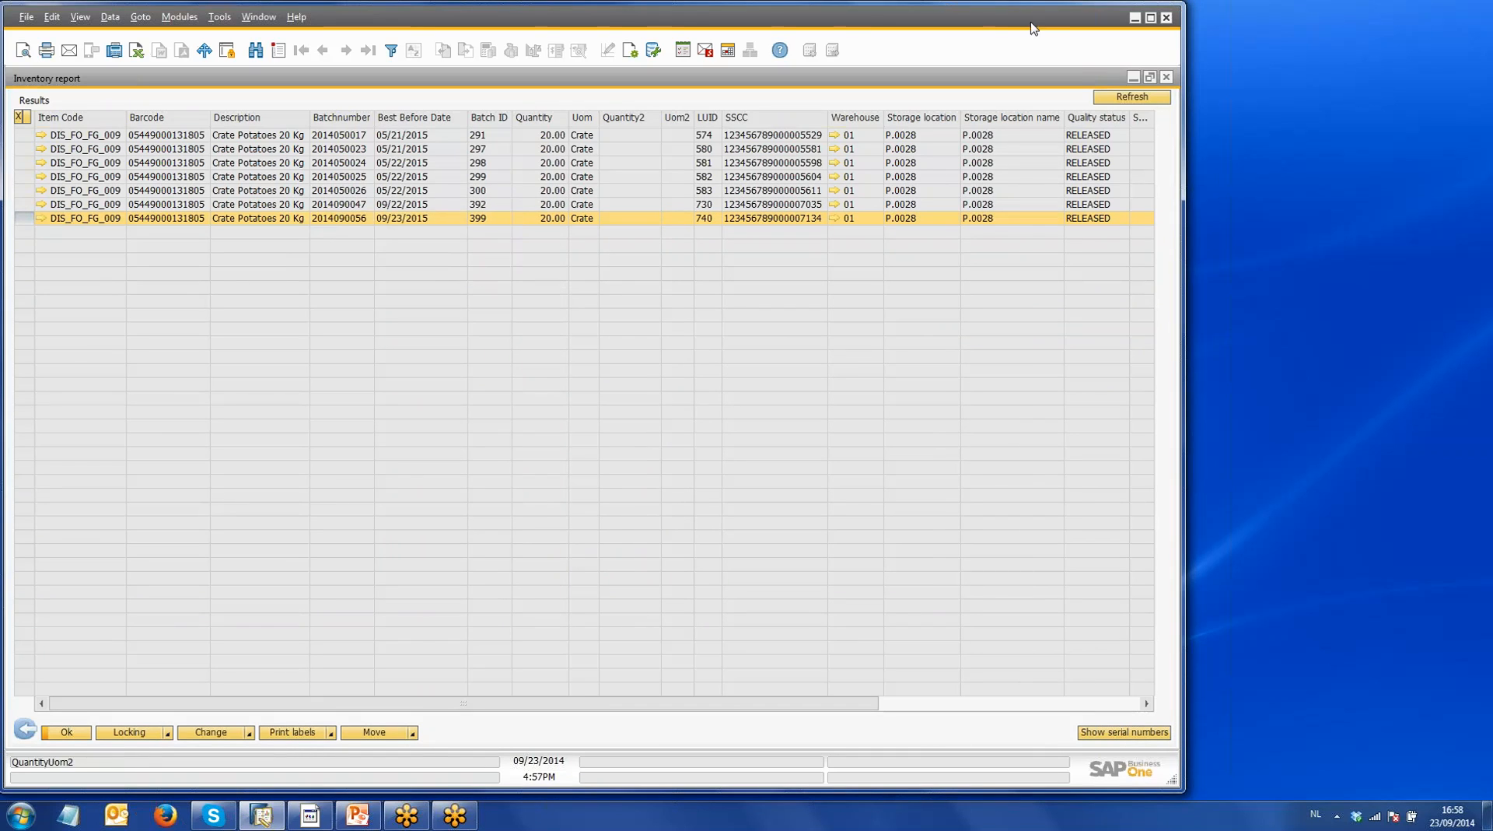
left_click(1166, 78)
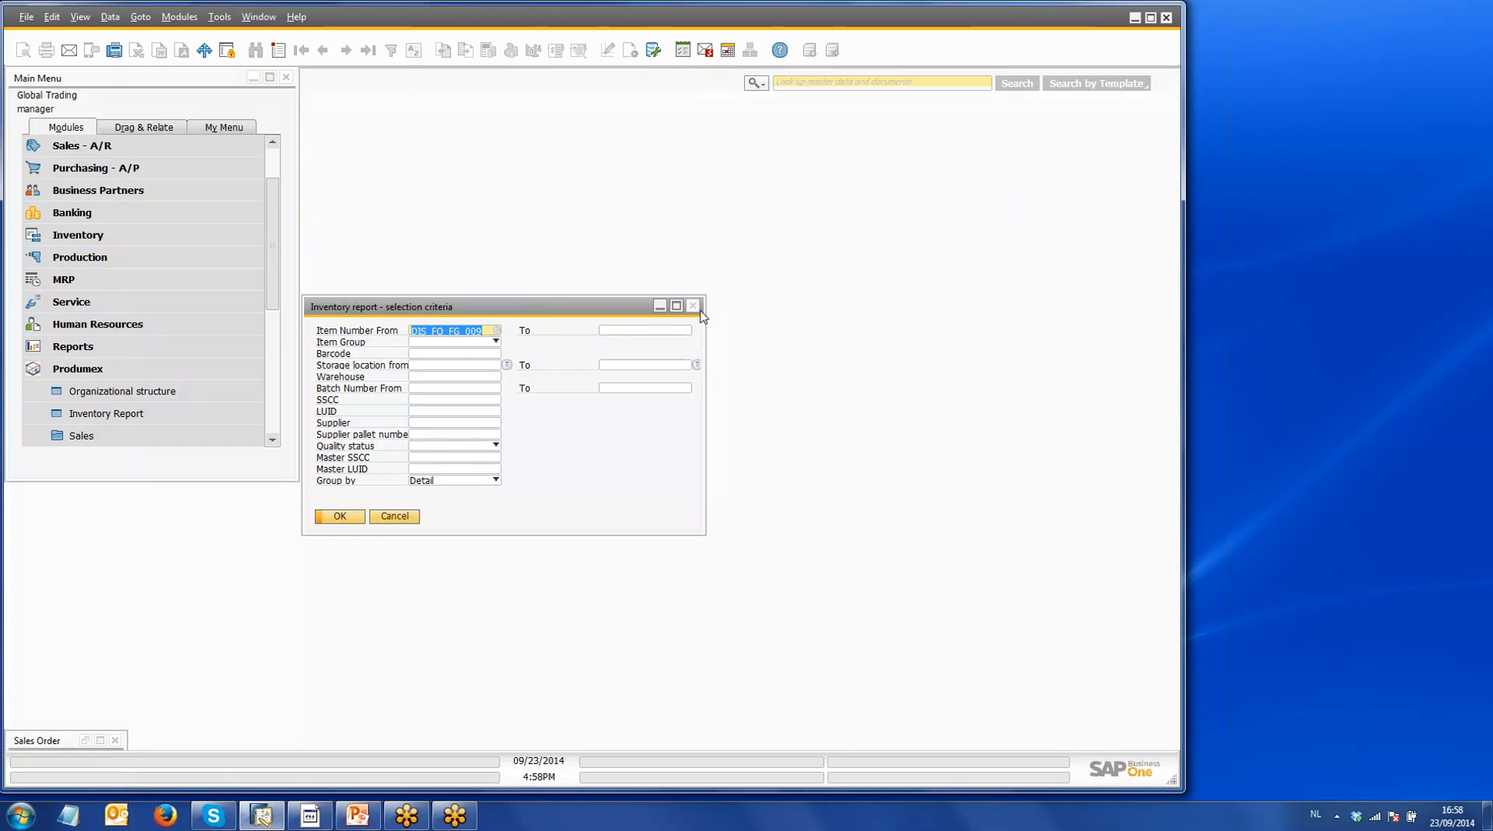
left_click(693, 309)
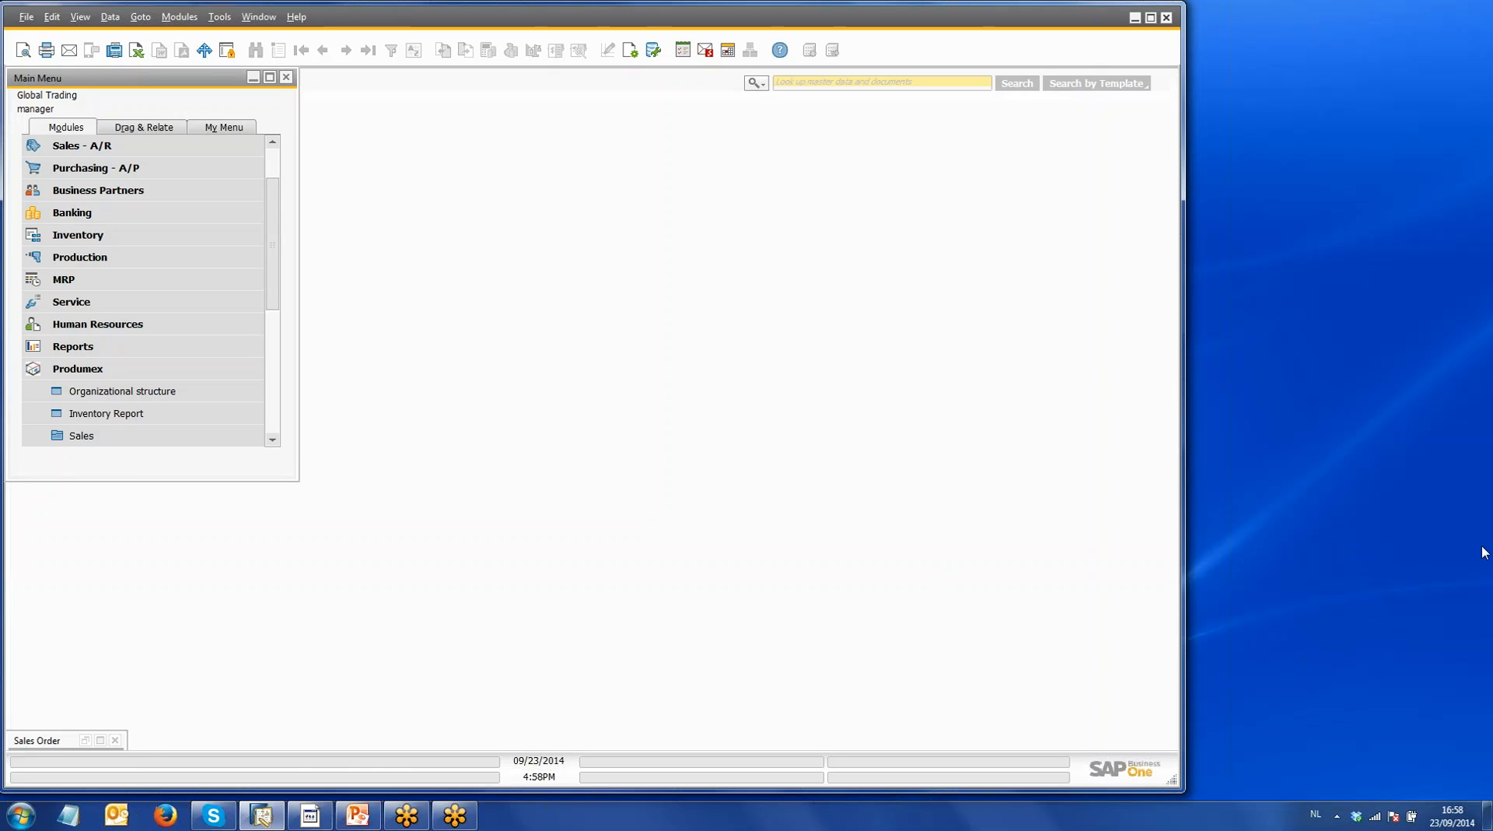